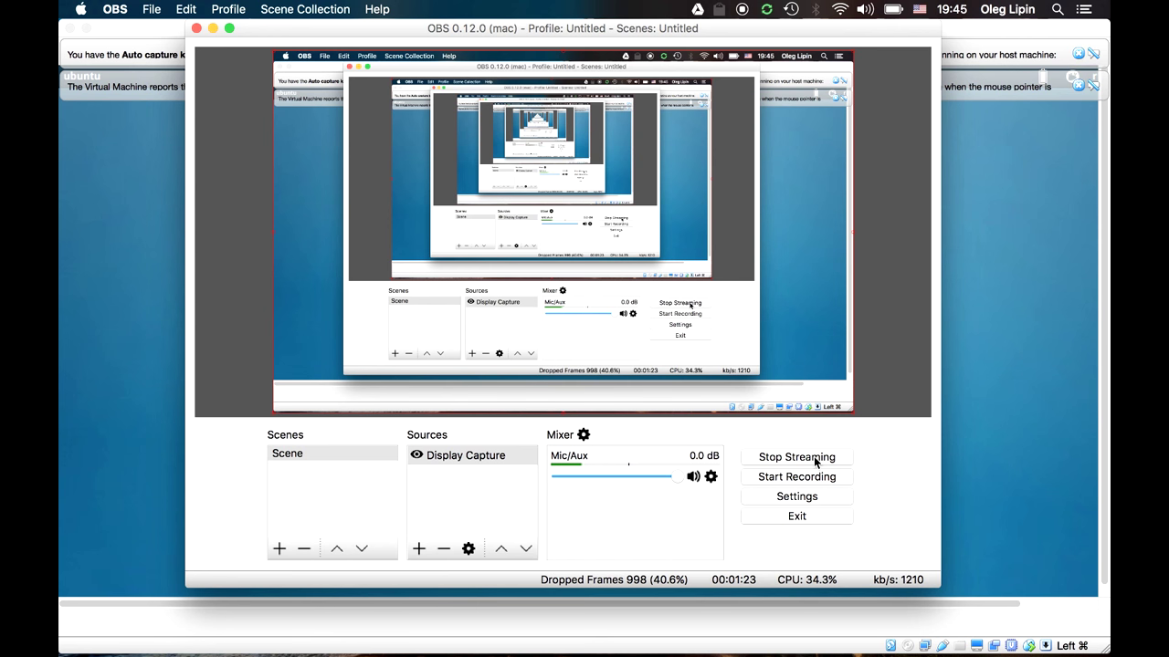
Hide OBS, bring it back from the Dock, and stop the running stream.
left_click(212, 30)
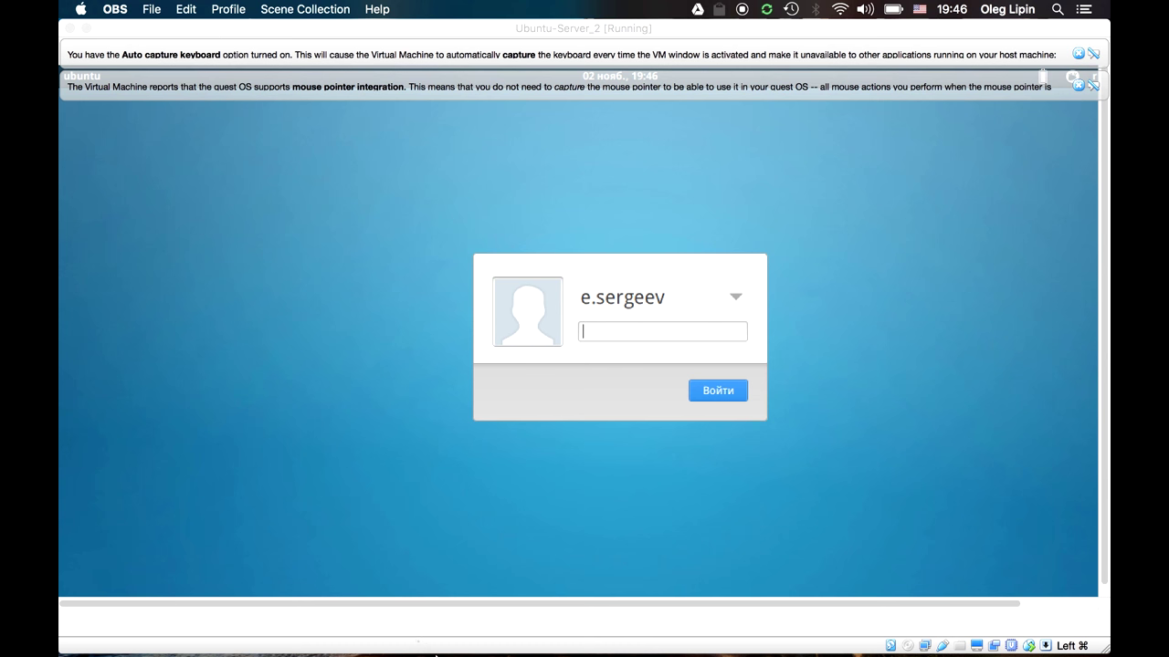
mouse_move(422, 648)
left_click(846, 632)
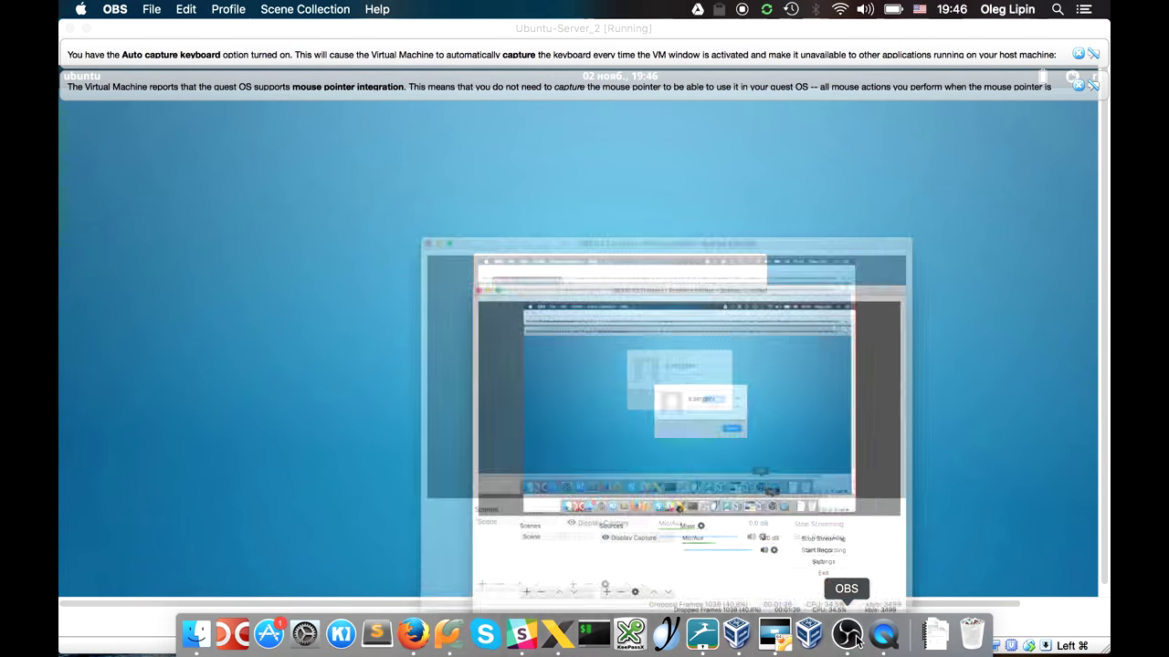
left_click(759, 464)
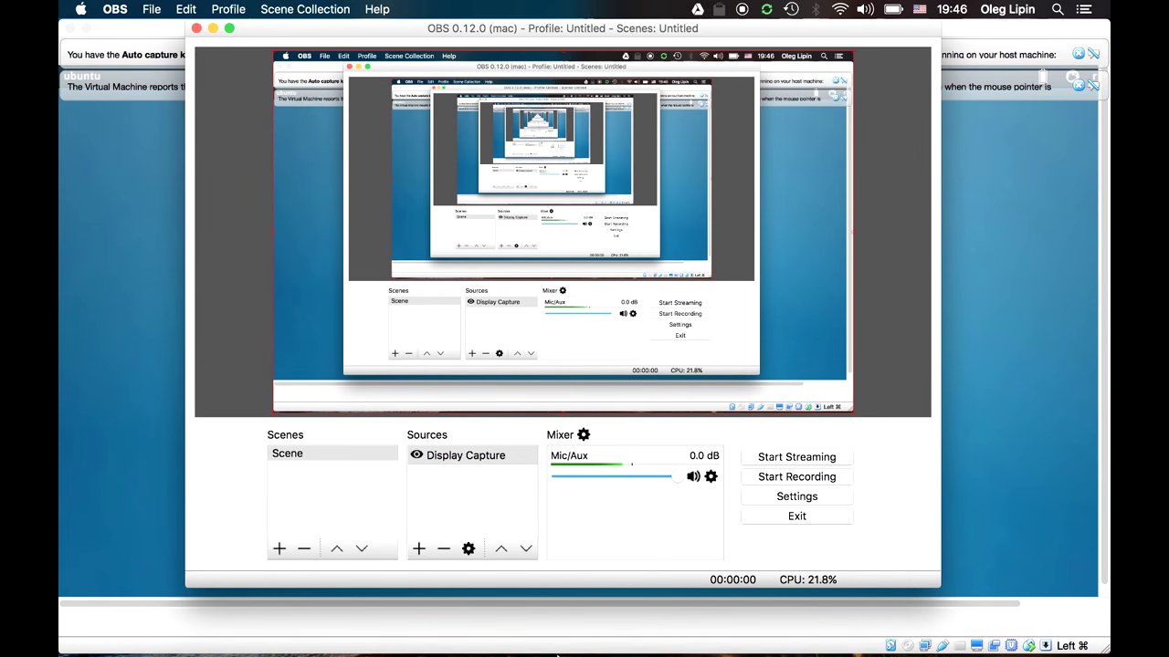
Load the VK Диалоги page in Firefox, then open OBS's Stream settings.
mouse_move(548, 642)
left_click(413, 634)
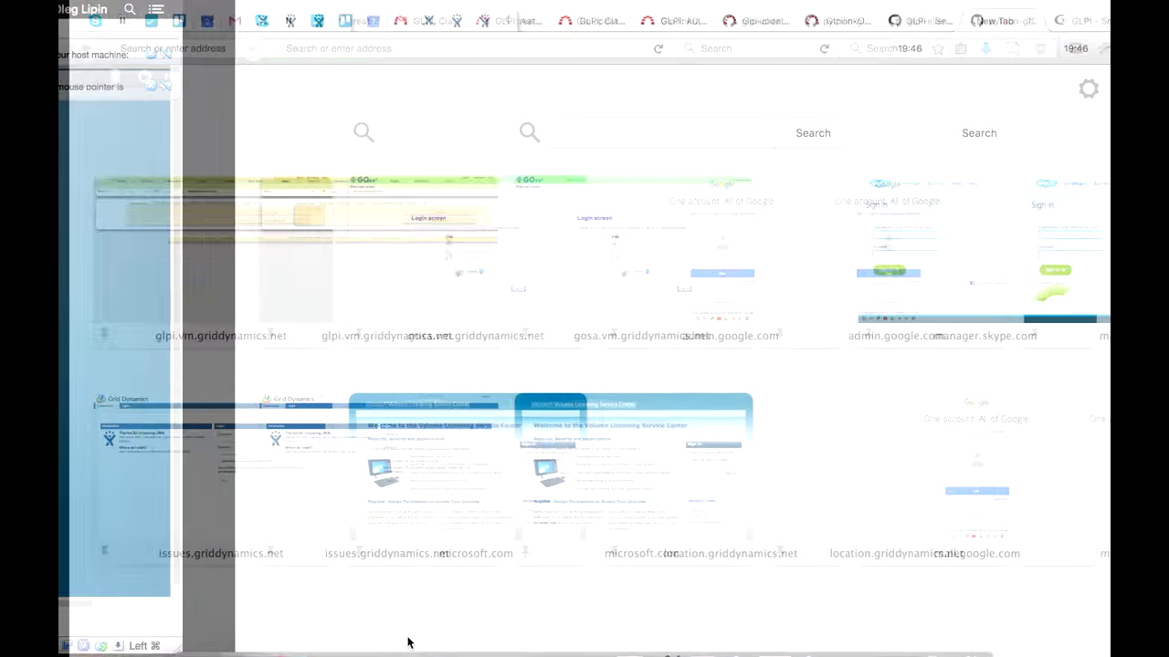
type("vk.com/")
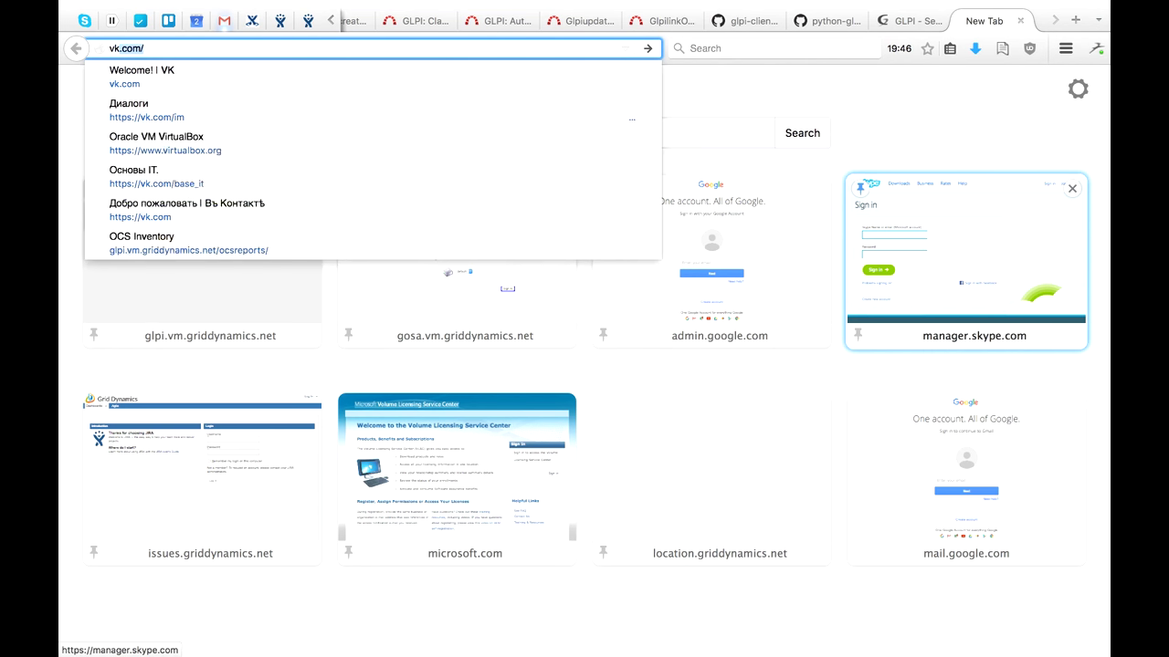
key("Down")
key("Return")
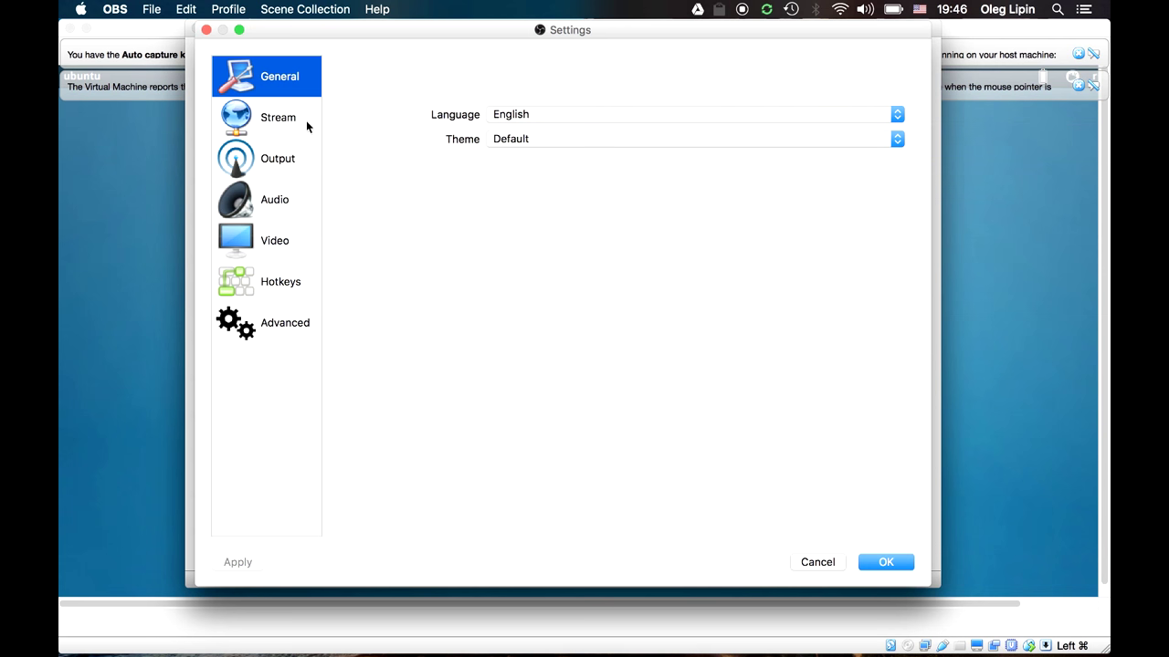
left_click(280, 124)
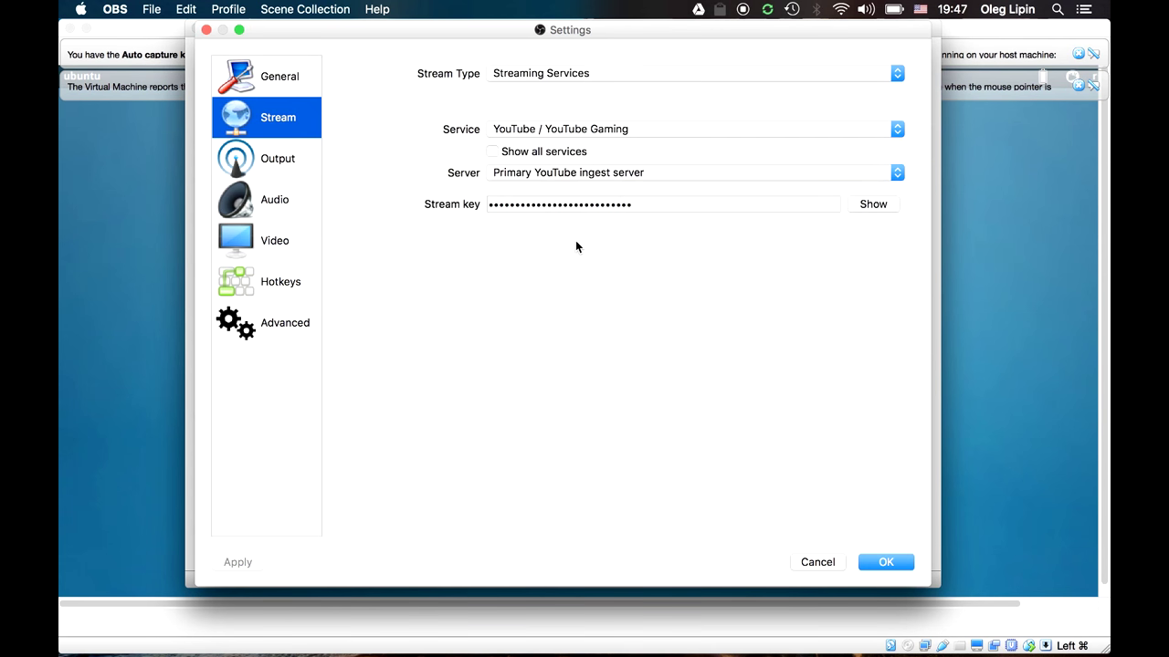
Paste the new YouTube stream key over the old one, save, start streaming, and hide OBS.
left_click(881, 208)
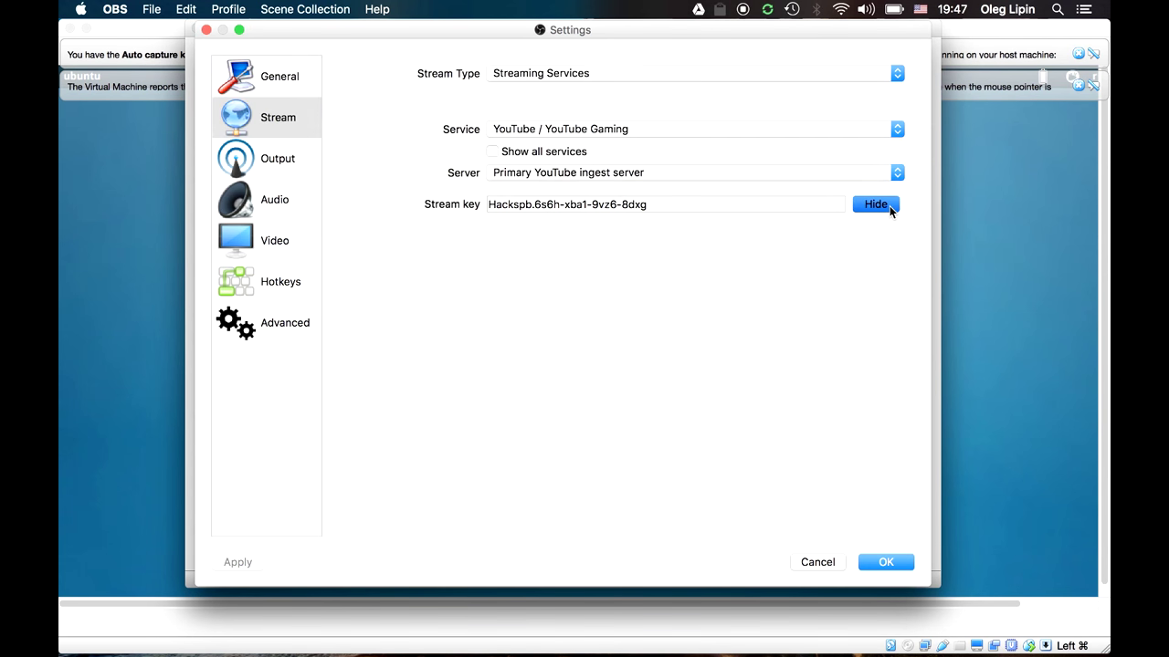
left_click(759, 203)
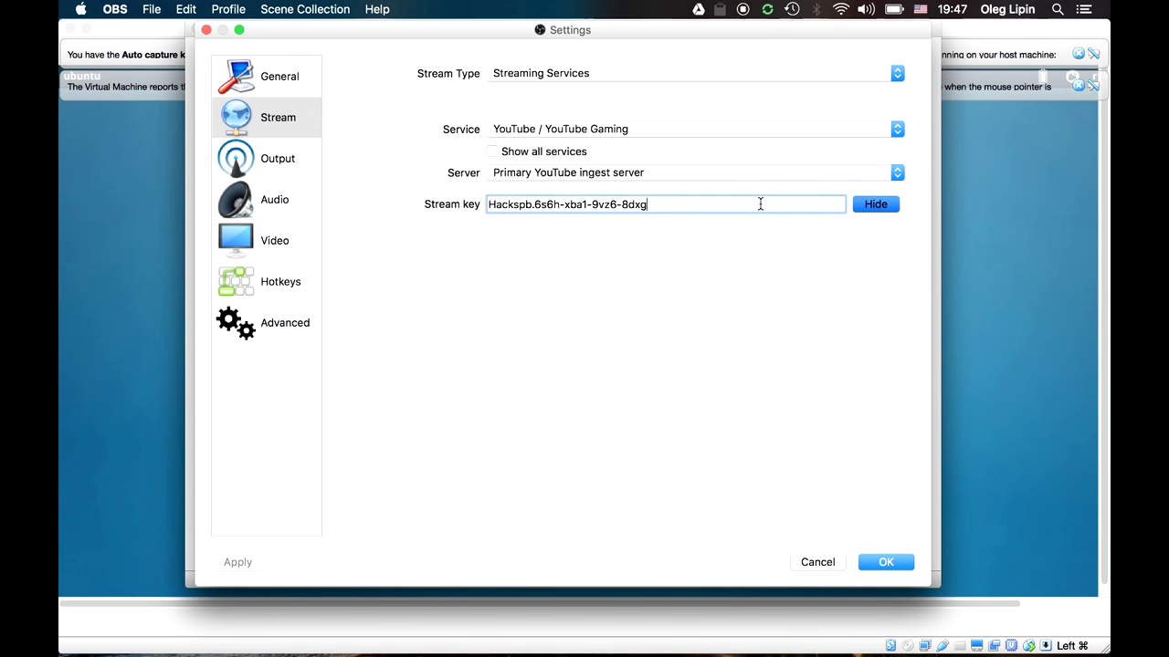
key("super+a")
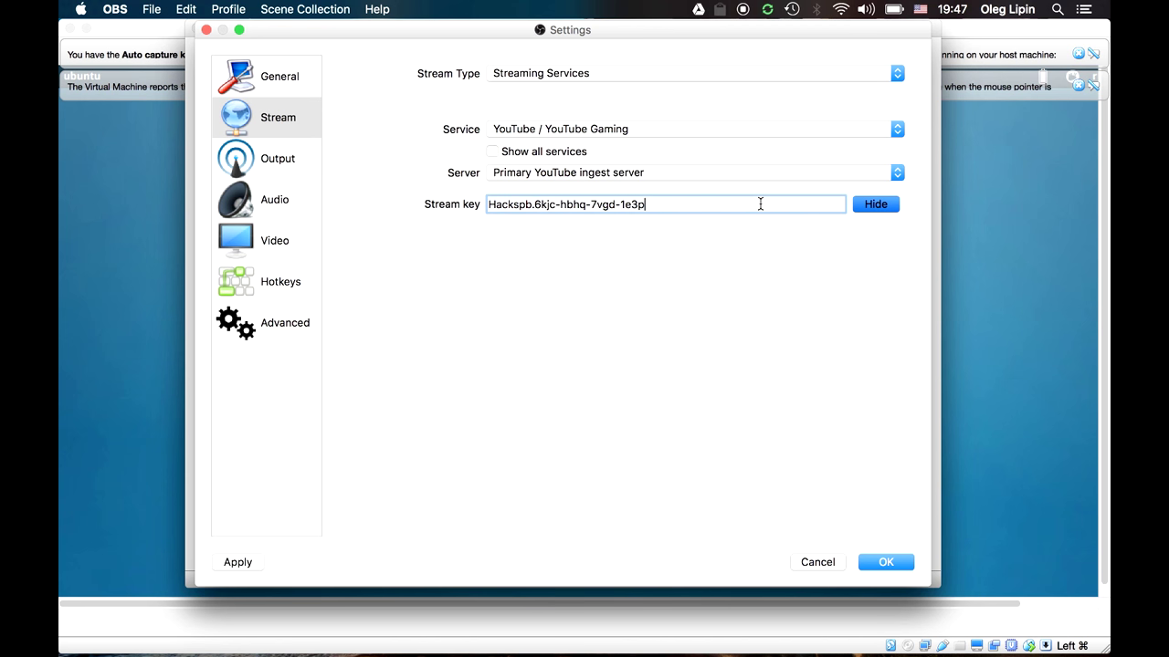
left_click(905, 563)
left_click(842, 457)
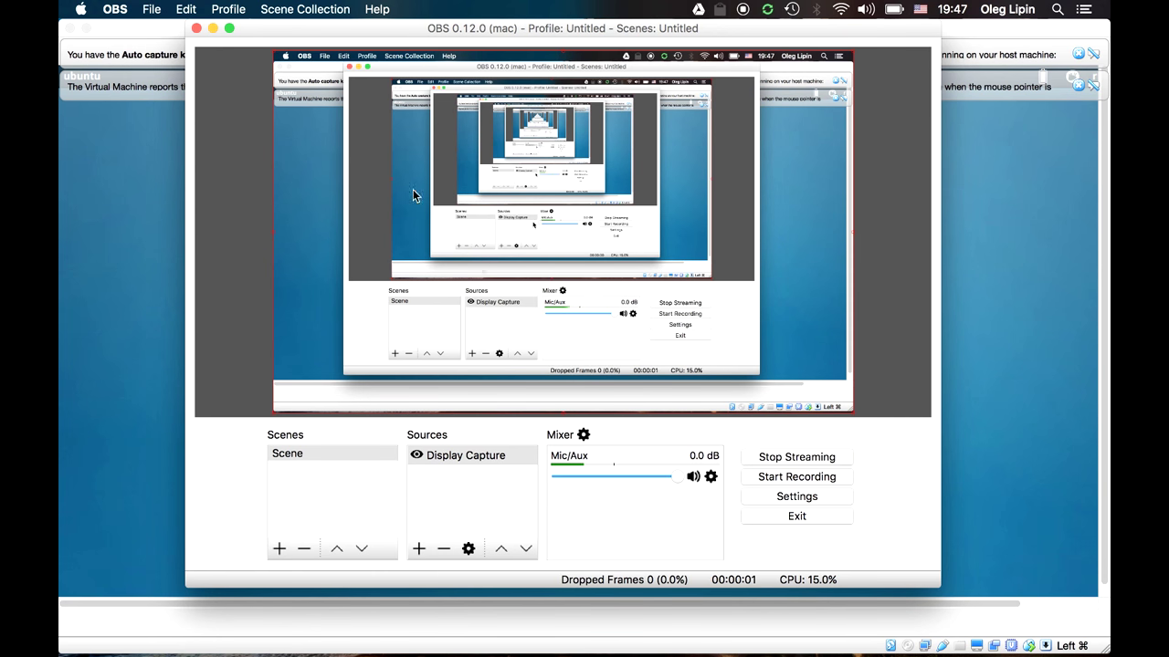
left_click(215, 30)
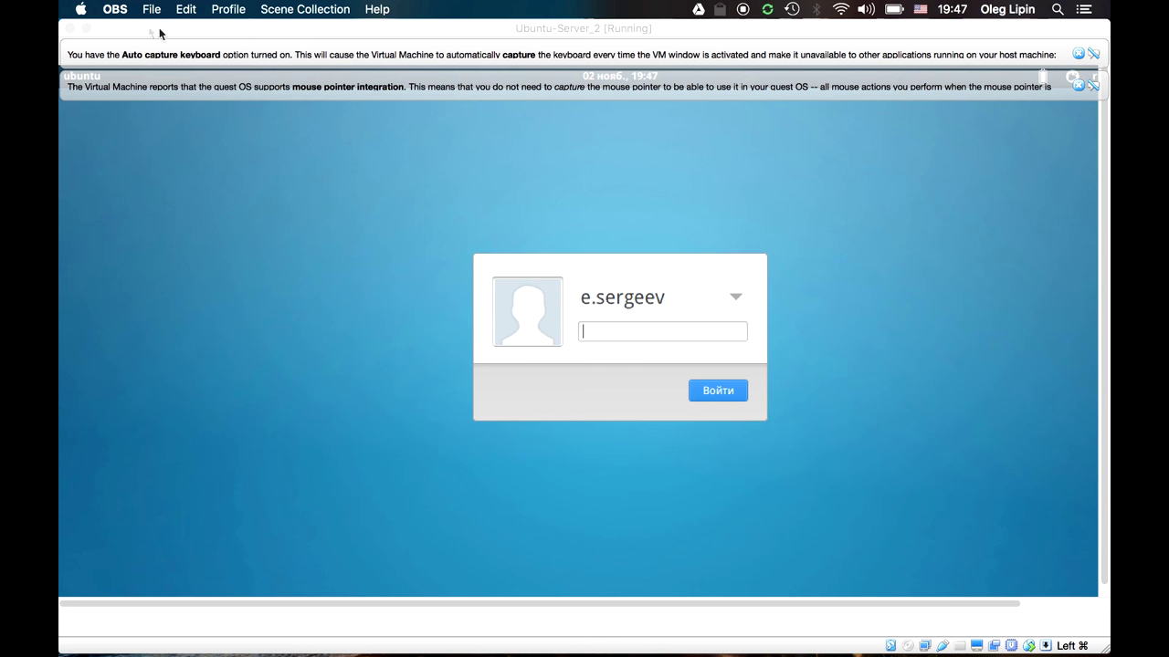
Minimize the Ubuntu-Server_2 window and dismiss the desktop context menu to reveal VirtualBox Manager.
left_click(86, 29)
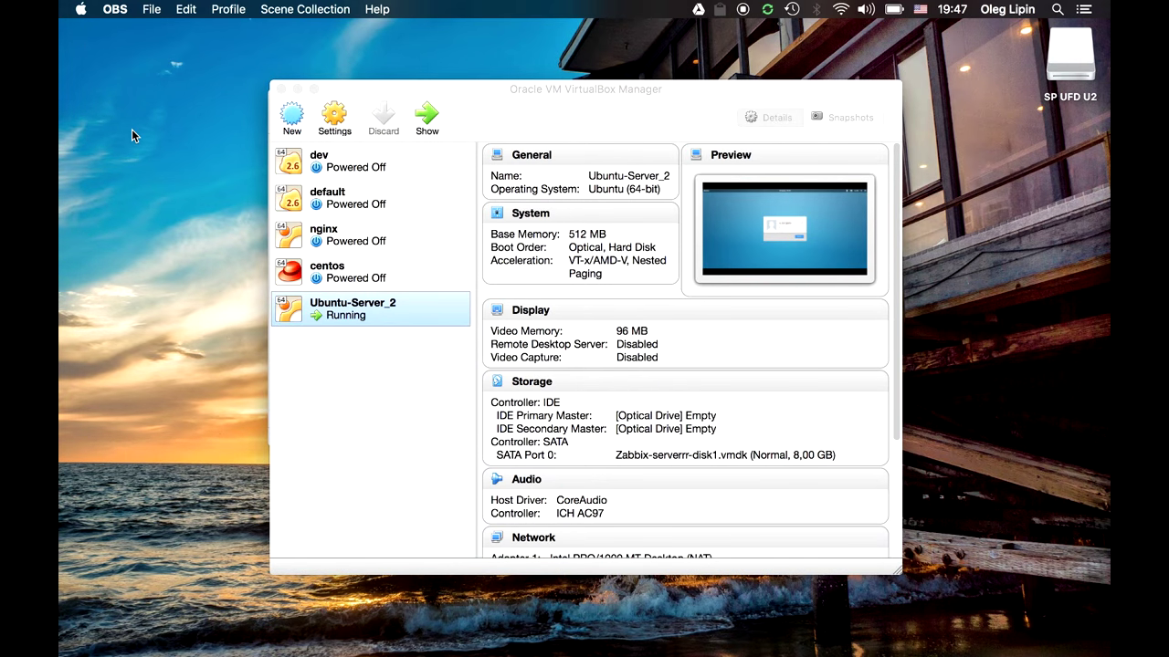
right_click(181, 147)
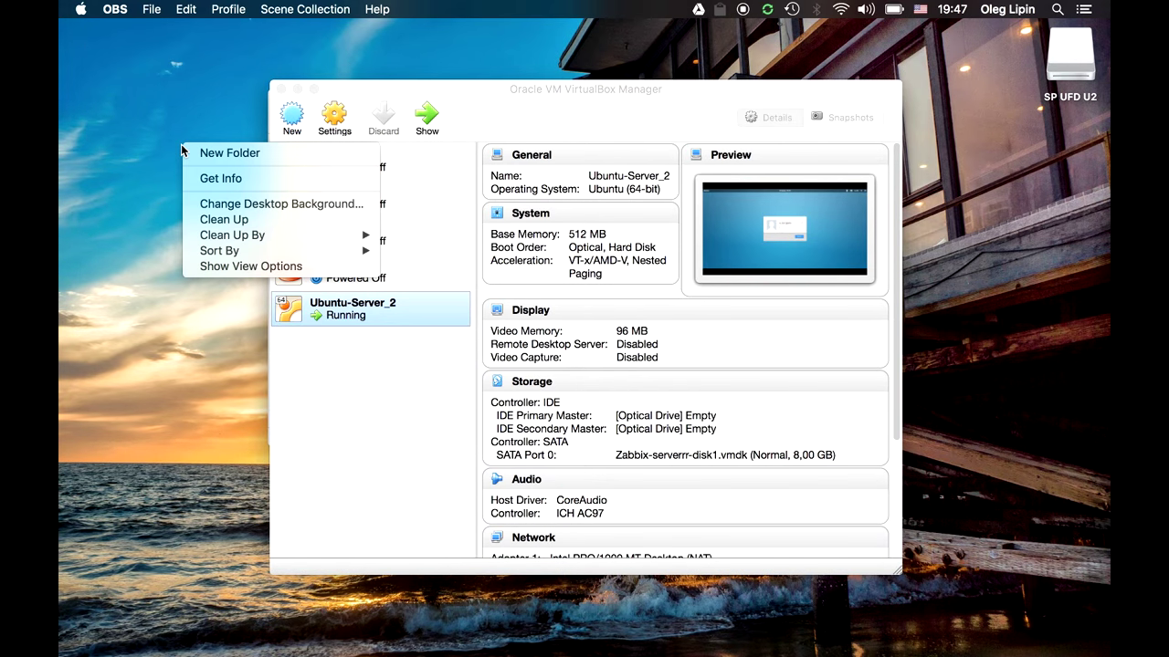
left_click(128, 134)
mouse_move(304, 650)
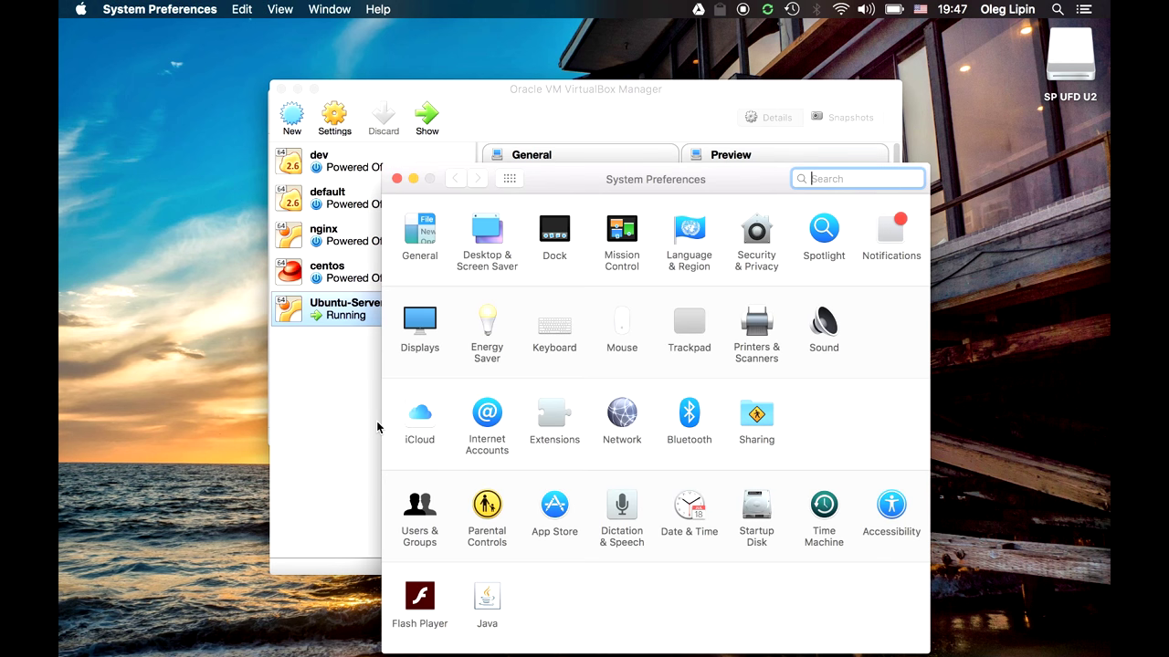
Open the Displays pane for the Built-in Retina Display.
left_click(417, 329)
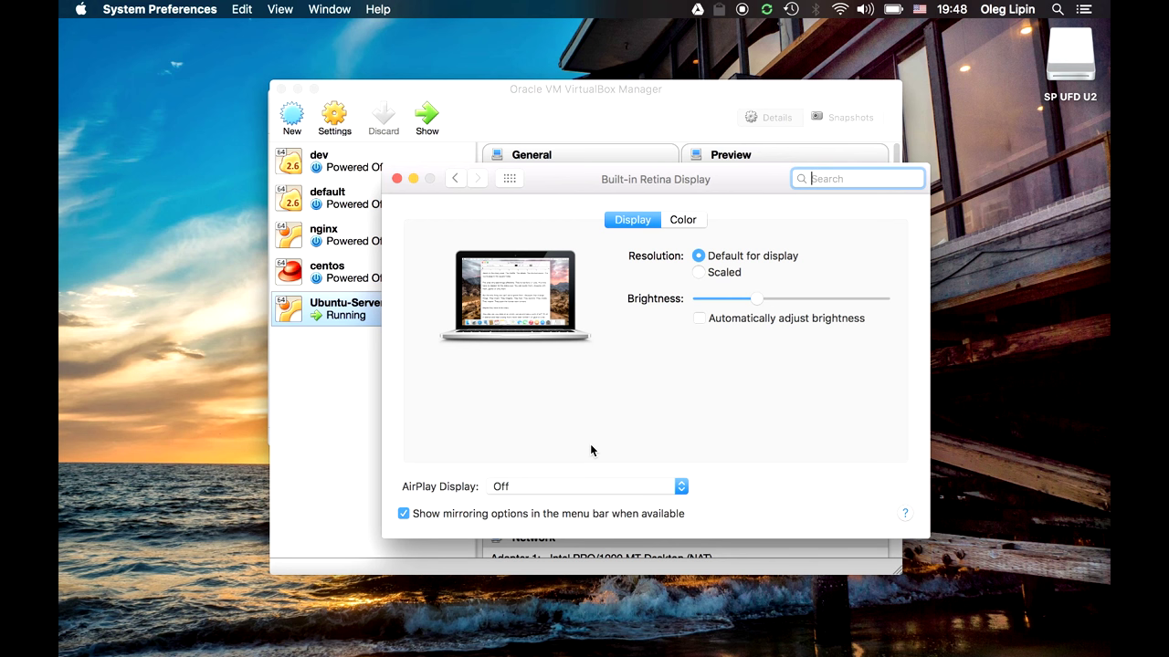
Return to the Ubuntu VM and close the keyboard capture and mouse integration notices.
left_click(795, 629)
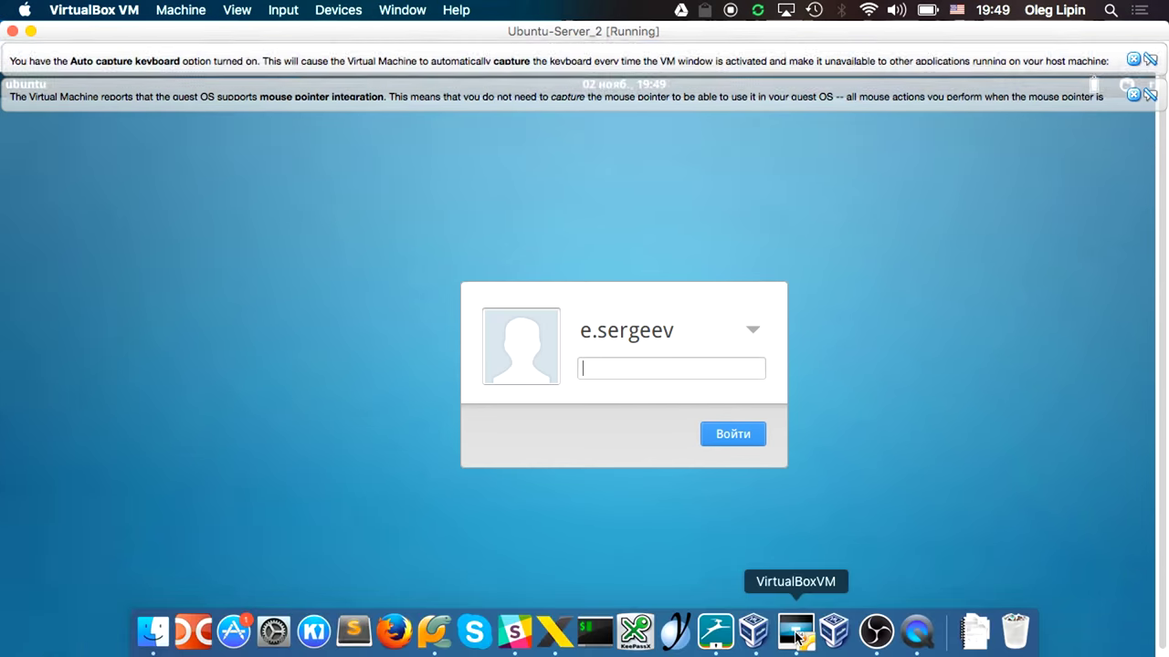
left_click(1133, 58)
left_click(1133, 58)
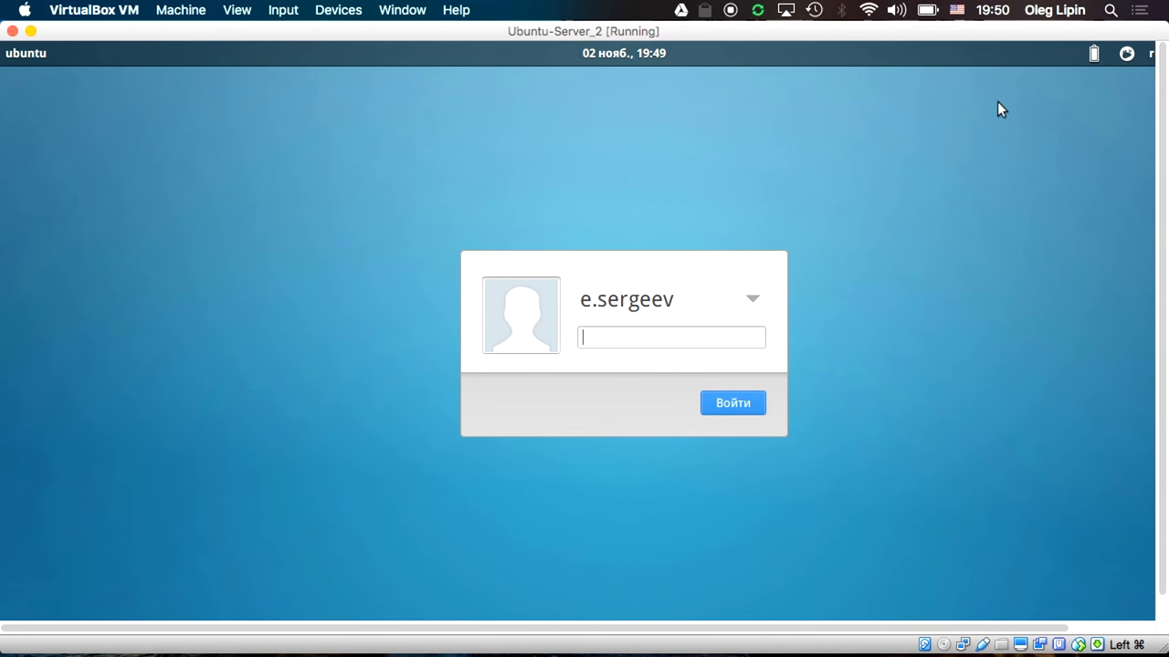
Log in to the Ubuntu desktop with the account password, retyping it after a mistake.
type("••••••••••")
key("BackSpace")
key("BackSpace")
key("BackSpace")
key("BackSpace")
key("BackSpace")
key("BackSpace")
key("BackSpace")
key("BackSpace")
key("BackSpace")
key("BackSpace")
type("•••••••••")
key("Return")
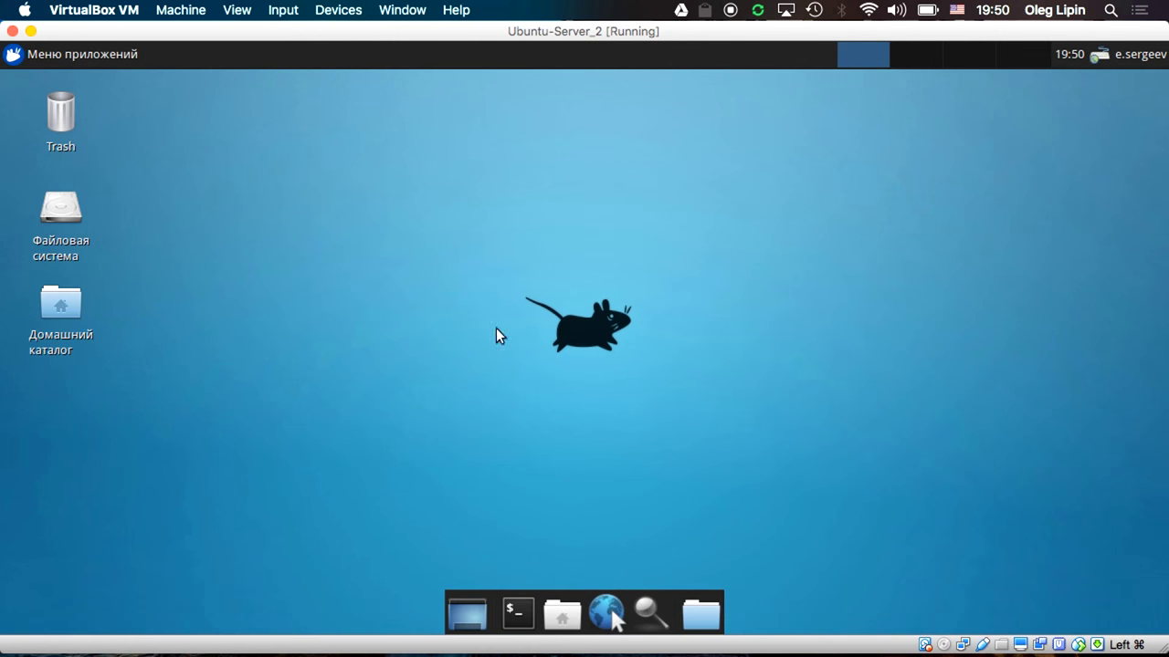
Open a maximized terminal, then launch Firefox from Меню приложений > Интернет.
left_click(519, 613)
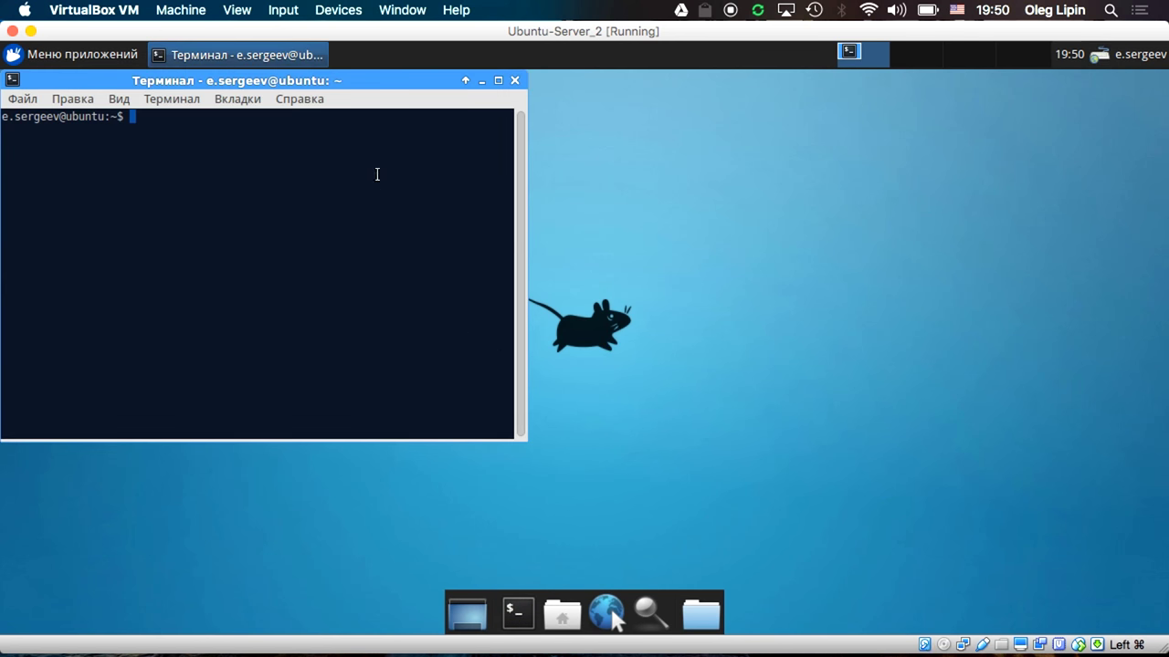
double_click(393, 82)
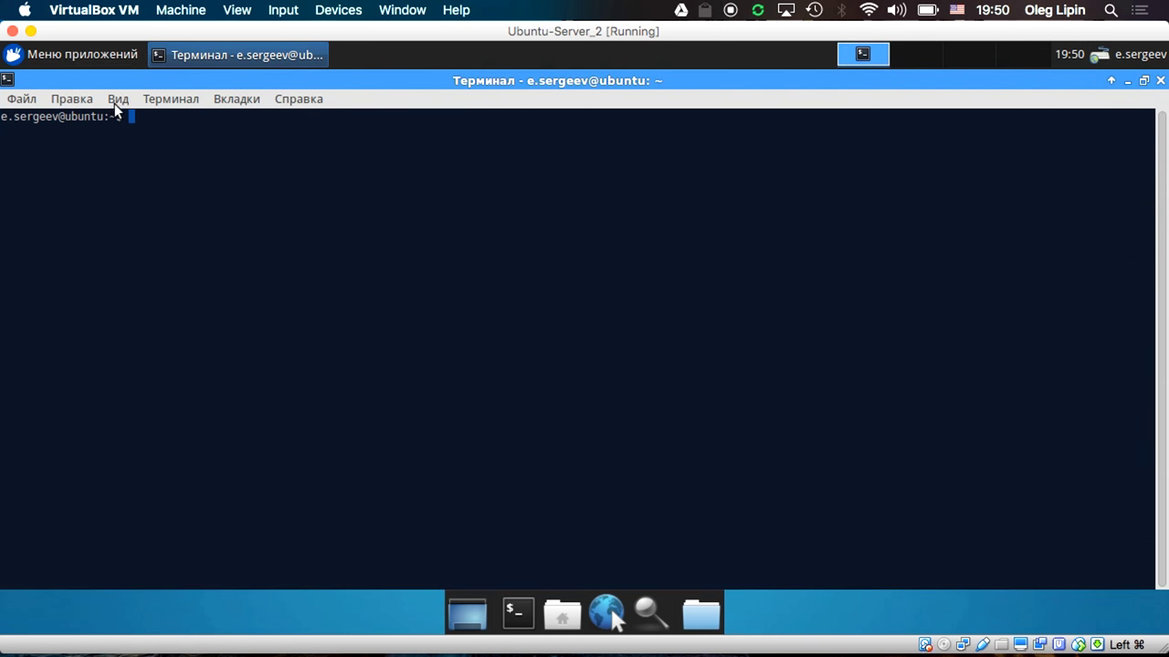
left_click(87, 60)
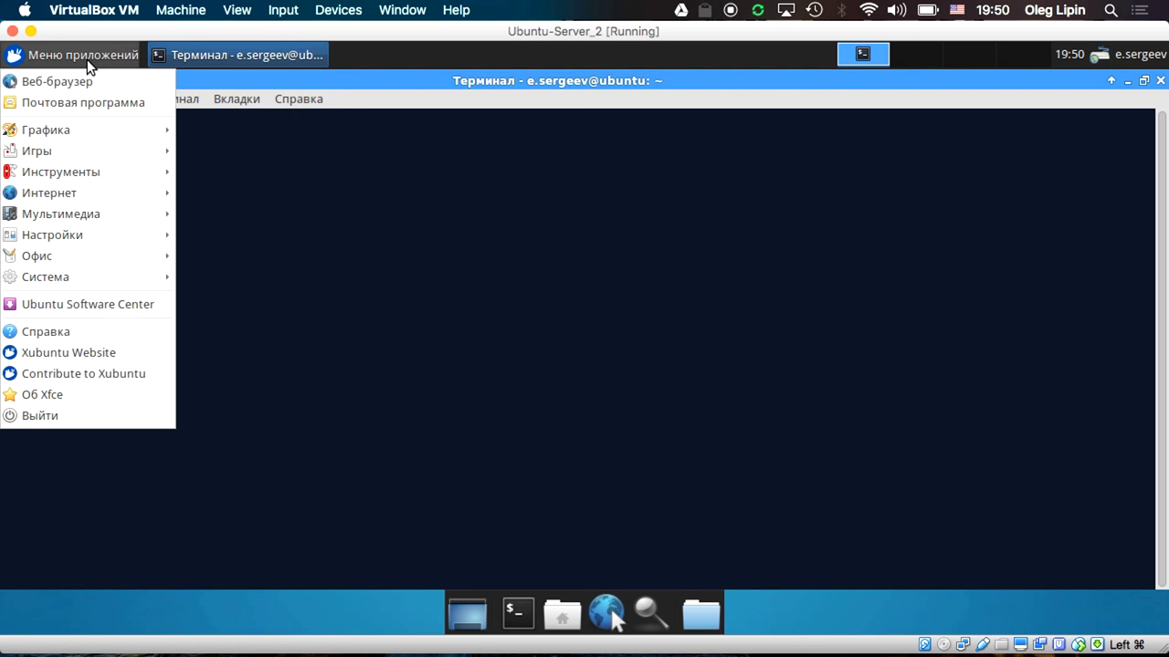
mouse_move(129, 187)
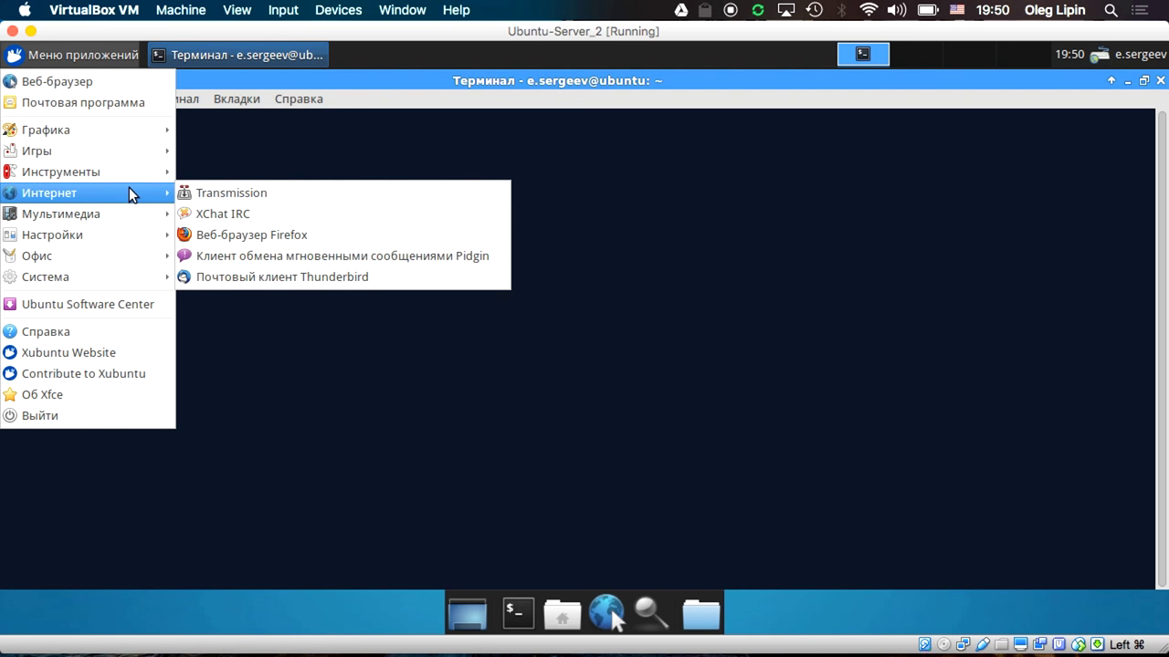
key("Right")
key("Down")
key("Down")
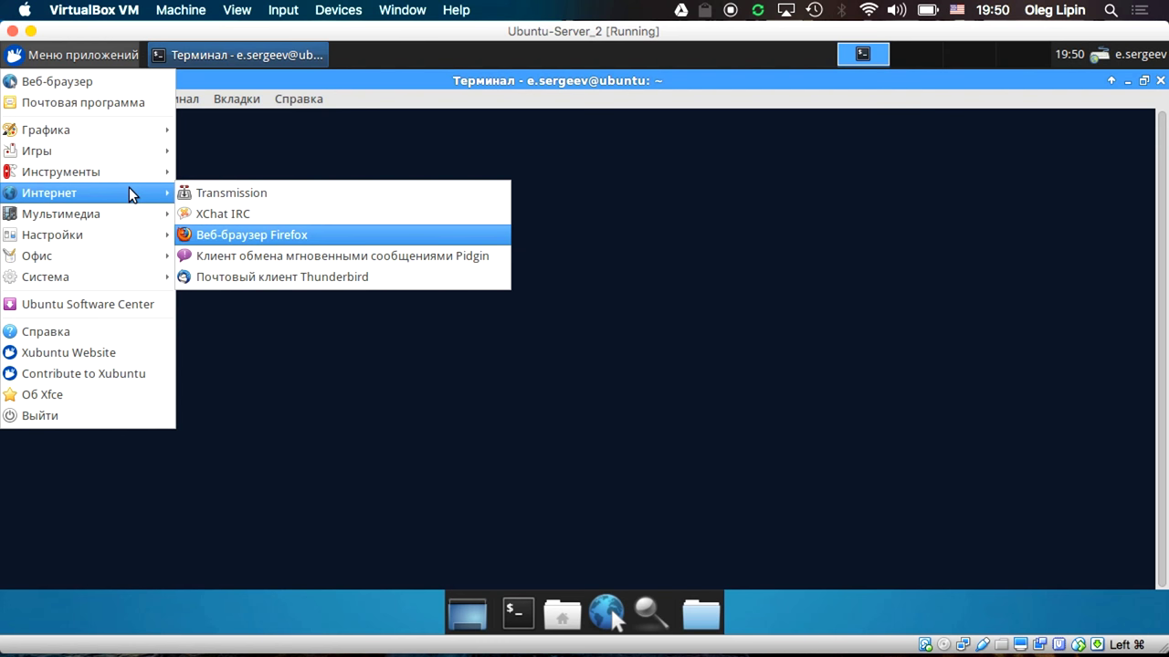
key("Return")
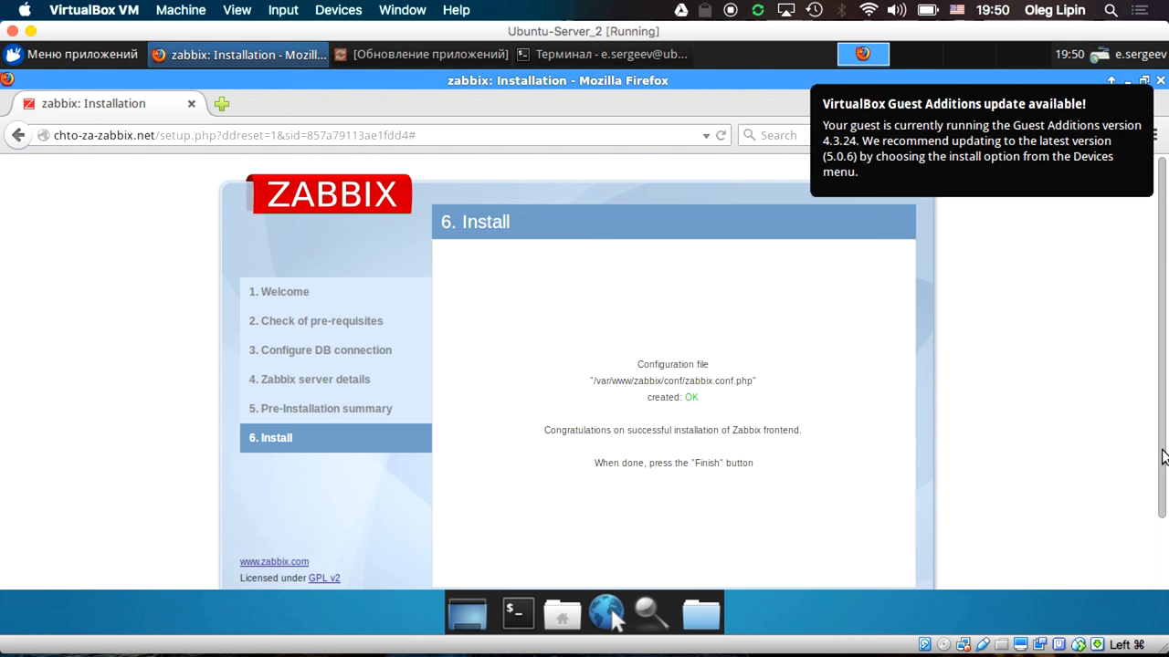
Scroll to the bottom of the Zabbix setup page and finish the installation.
left_click_drag(1162, 458, 1157, 525)
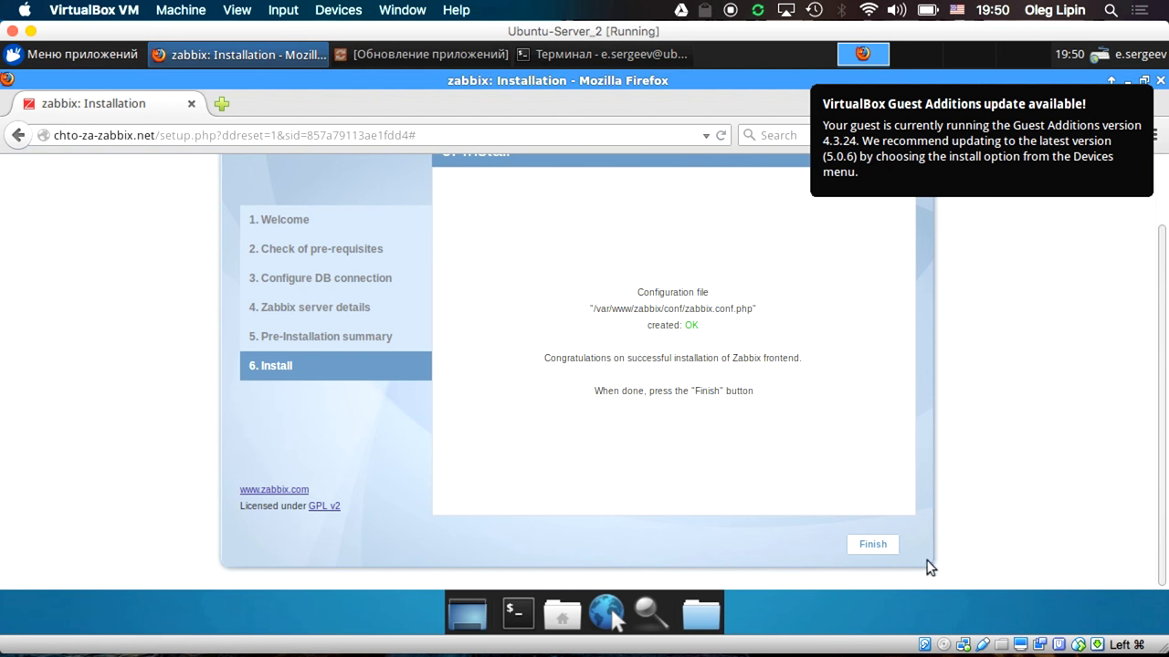
left_click(881, 548)
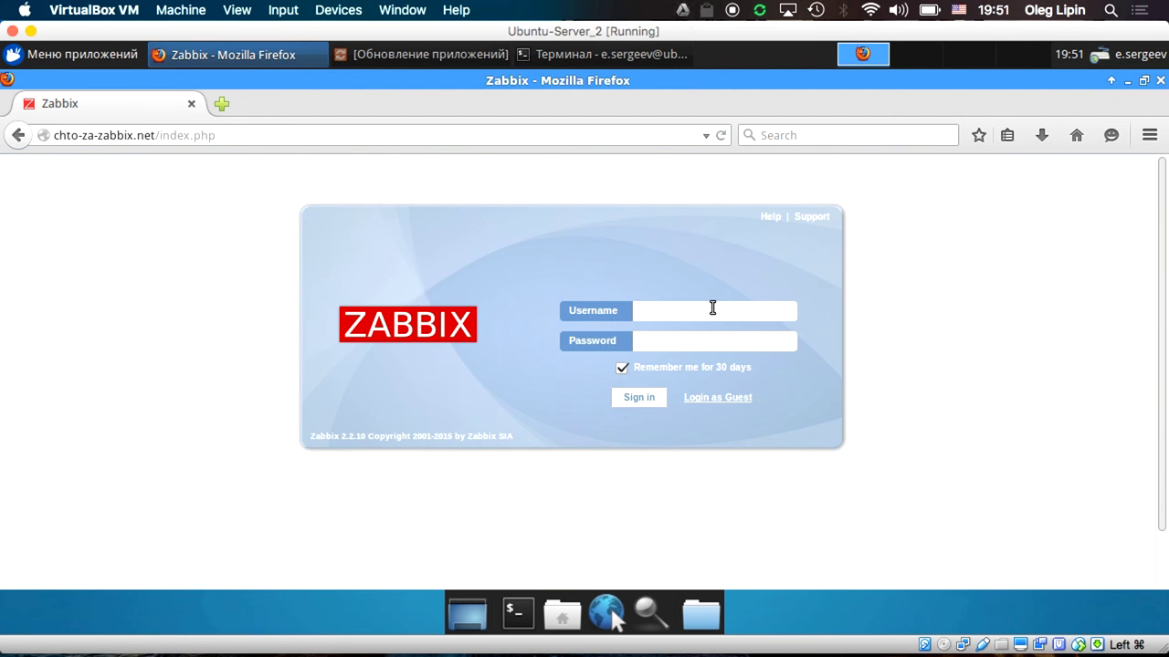
Sign in to Zabbix with the administrator username and password, declining Firefox's save-password prompt.
left_click(712, 310)
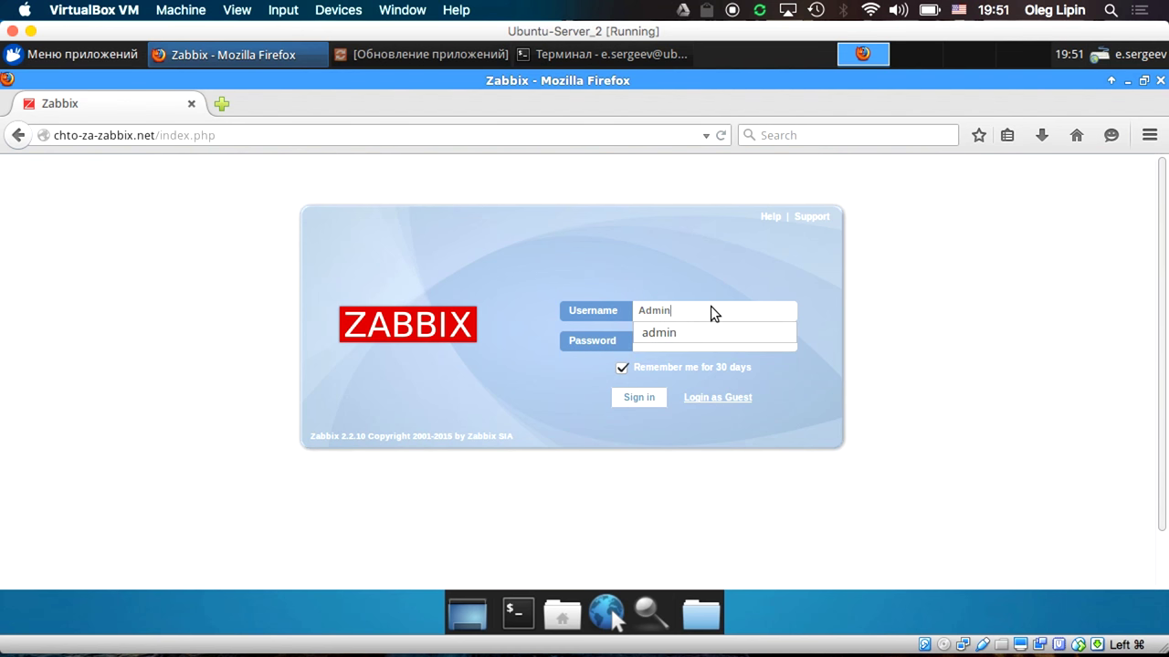
key("Tab")
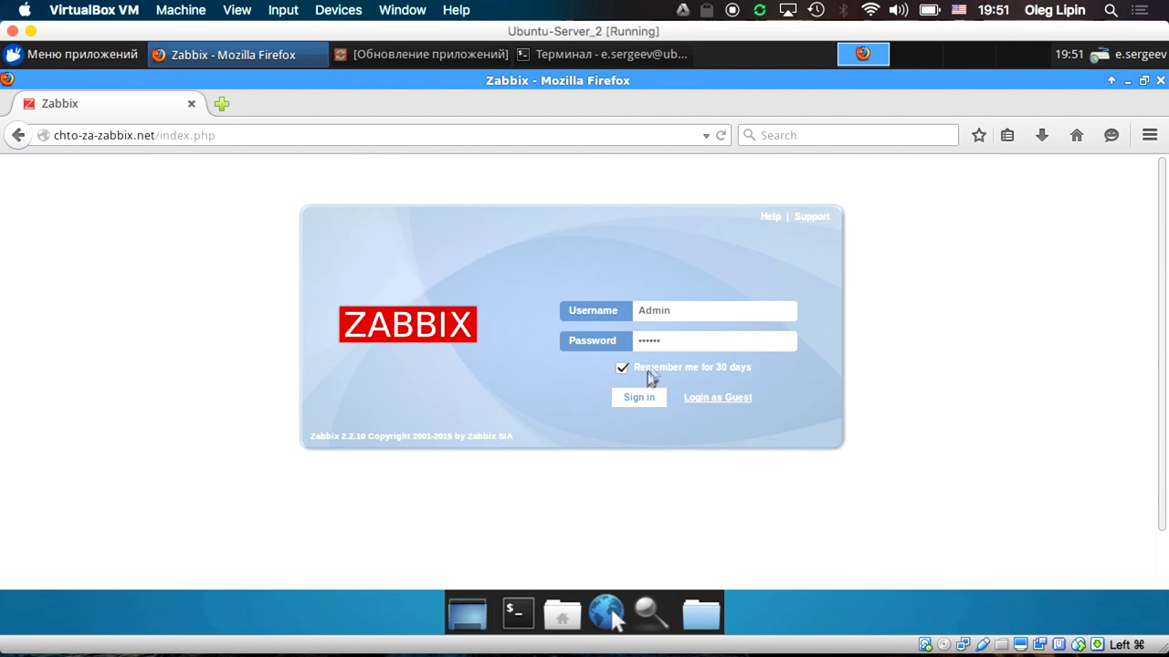
left_click(639, 401)
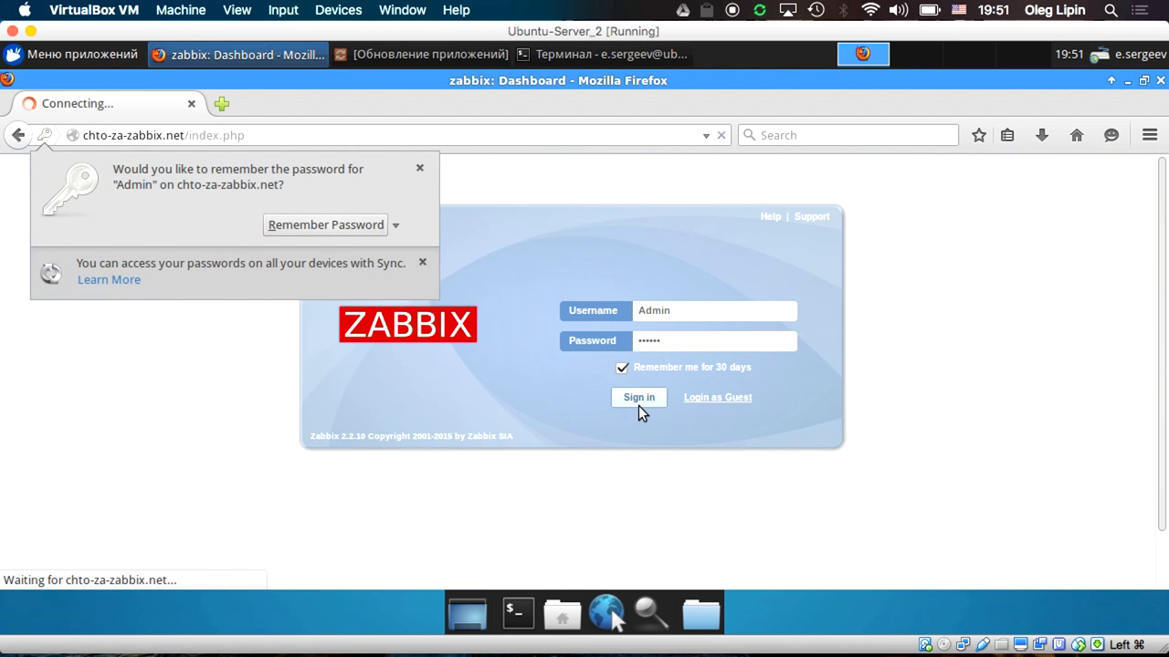
left_click(421, 168)
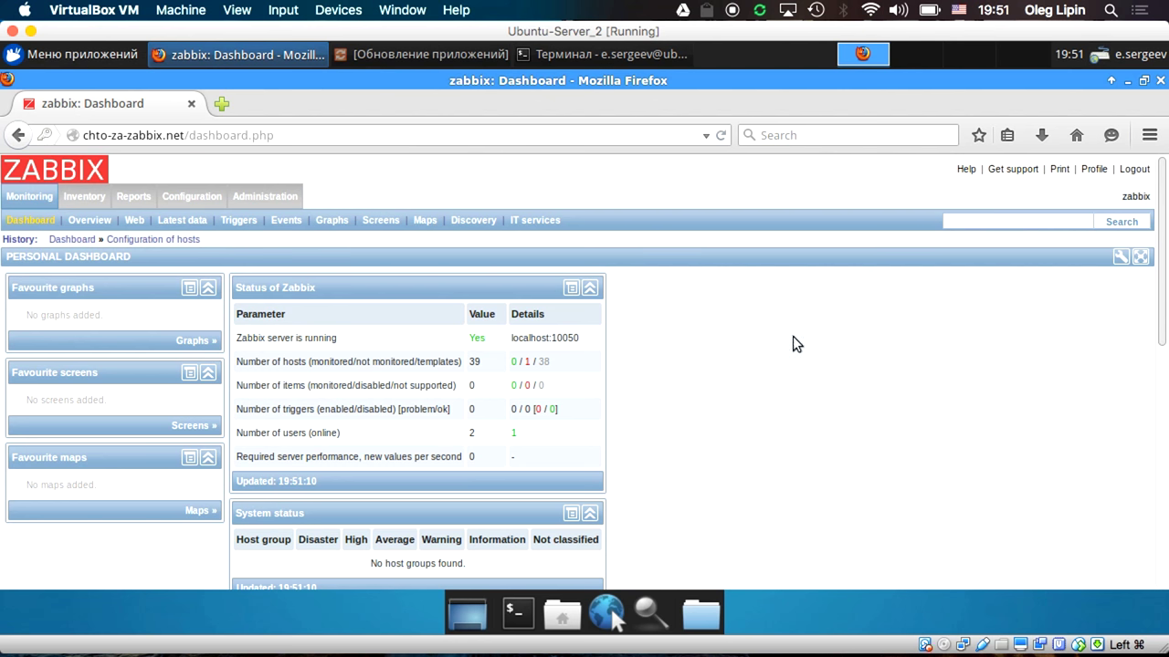
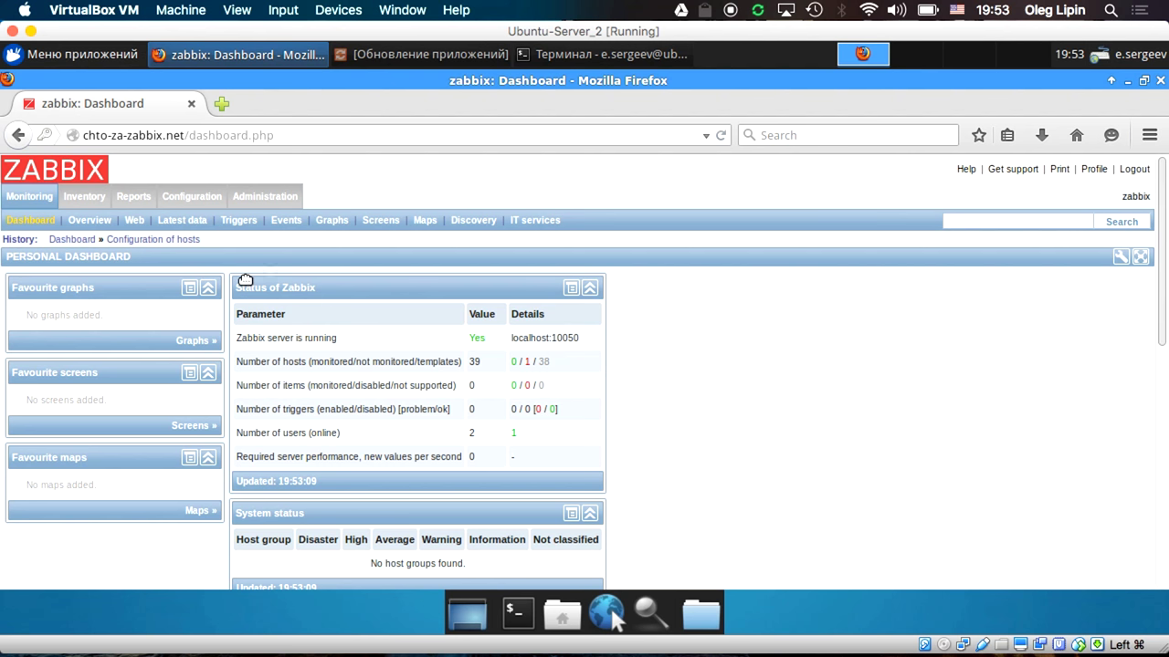
Open Monitoring > Triggers to view trigger status, which shows no triggers found (0 of 0).
mouse_move(194, 194)
left_click(247, 222)
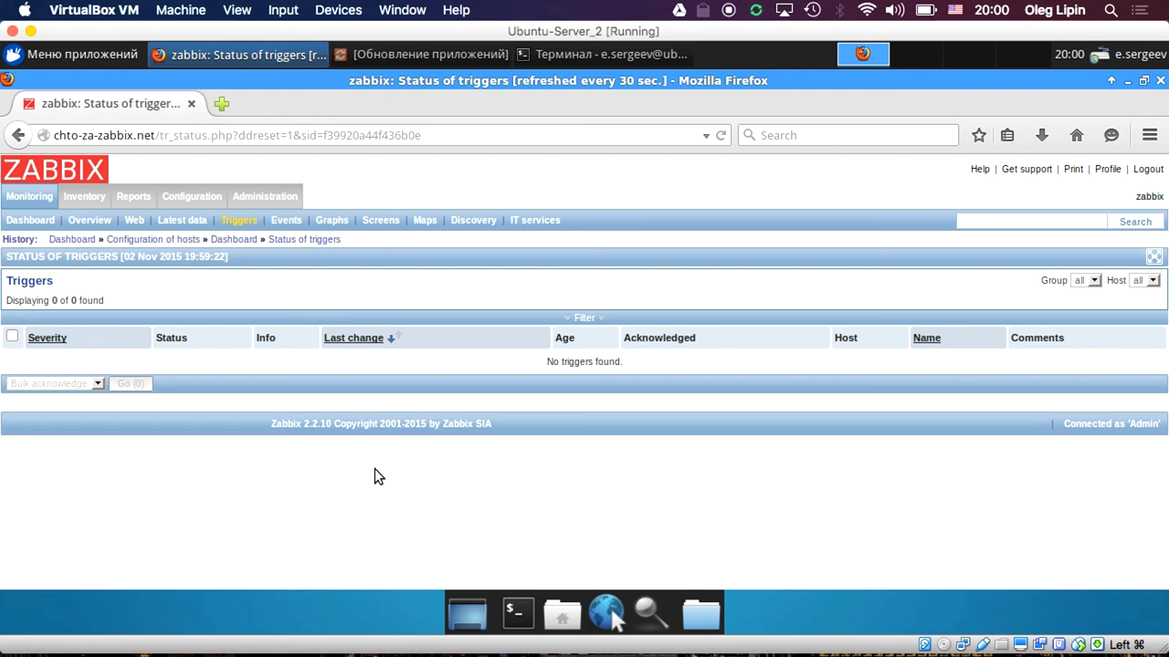
mouse_move(231, 201)
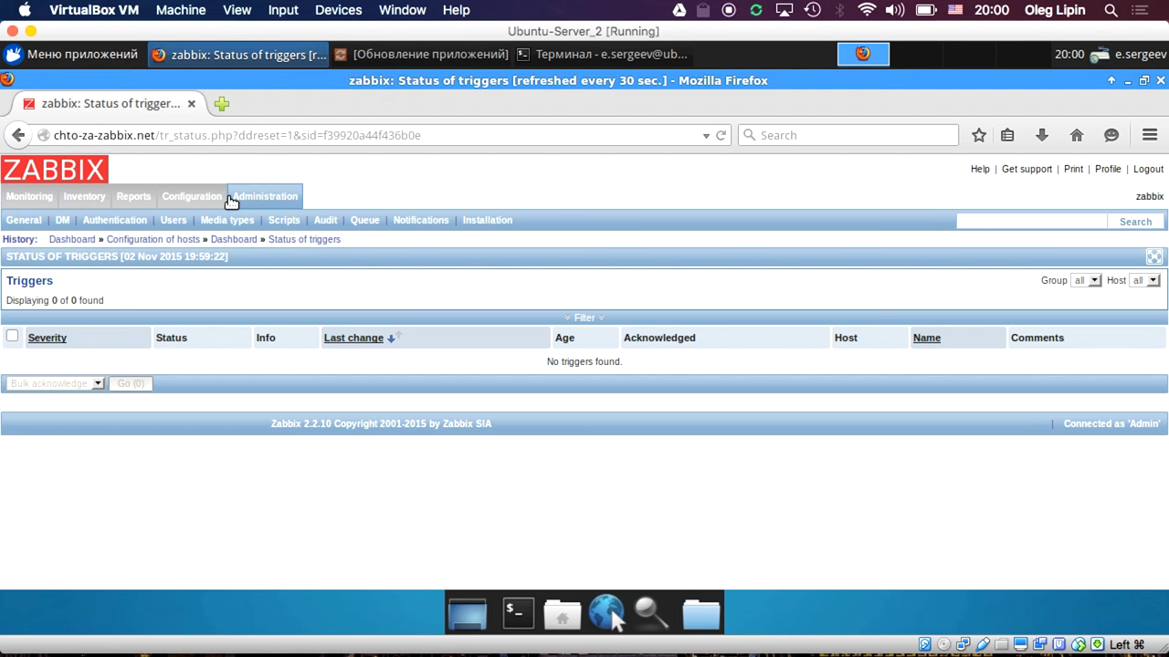
mouse_move(194, 202)
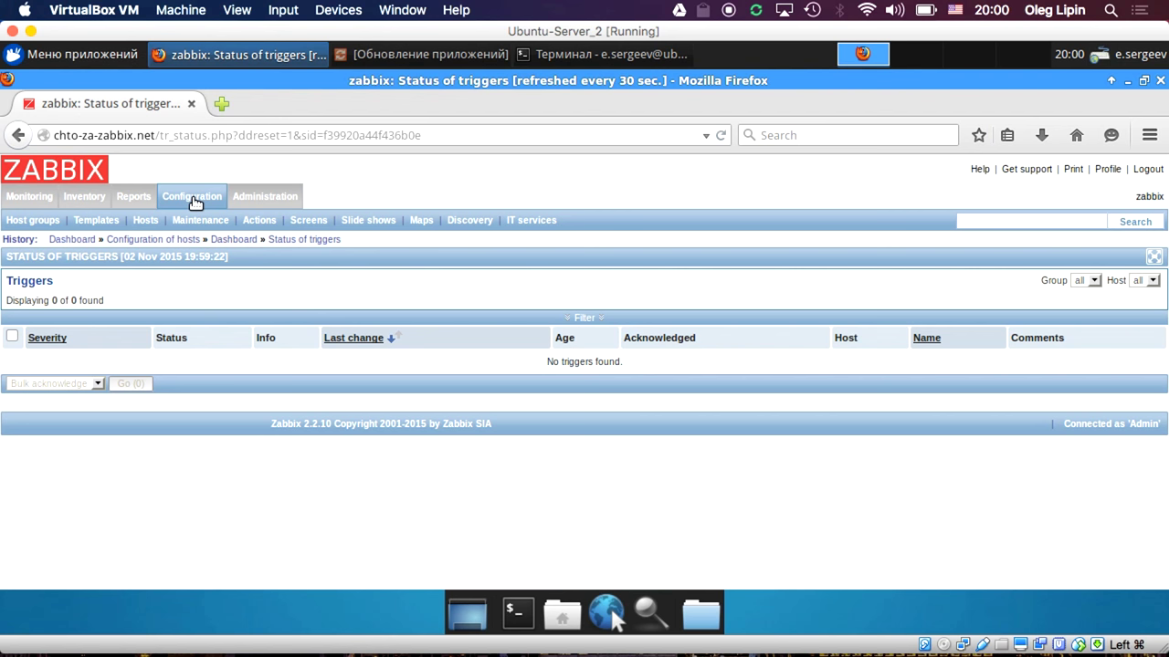
Open Configuration > Hosts to list the single Zabbix server host, marked Not monitored.
left_click(143, 223)
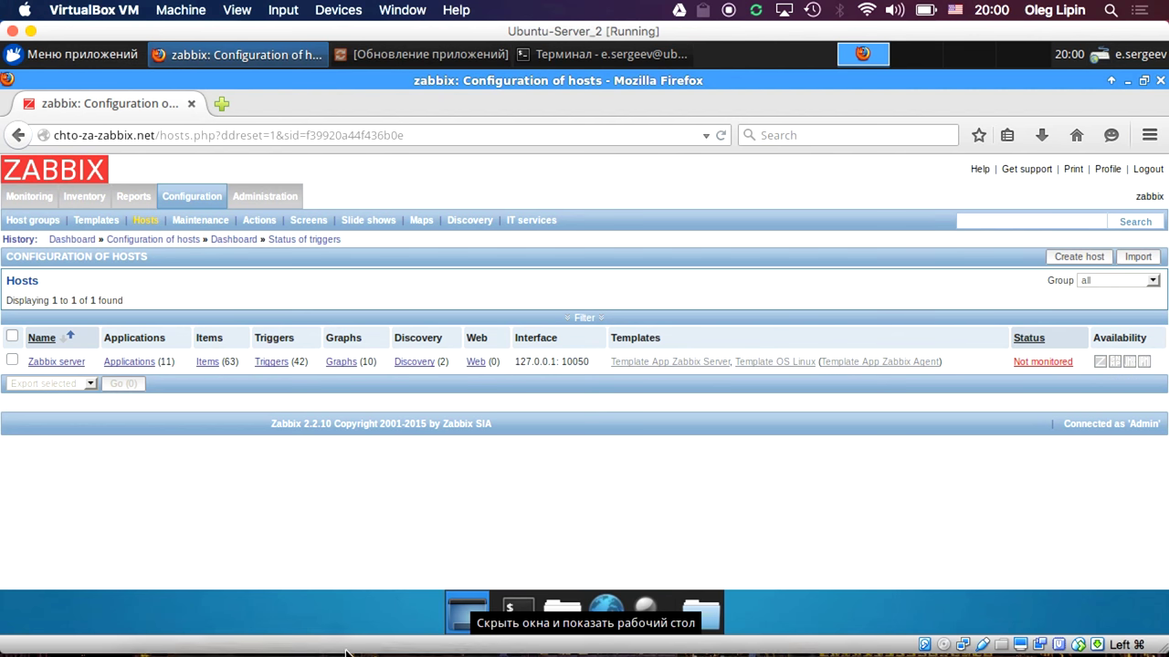
mouse_move(231, 653)
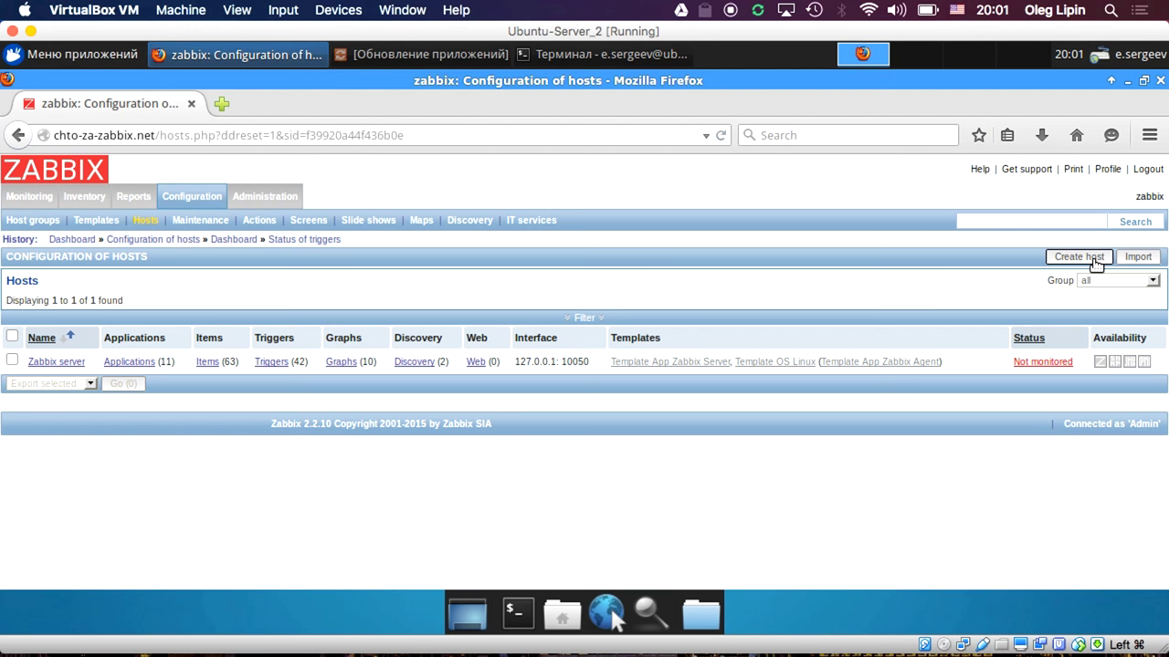
Open Zabbix server's 63 items, inspect 'Context switches per second', then return to the item list.
left_click(209, 363)
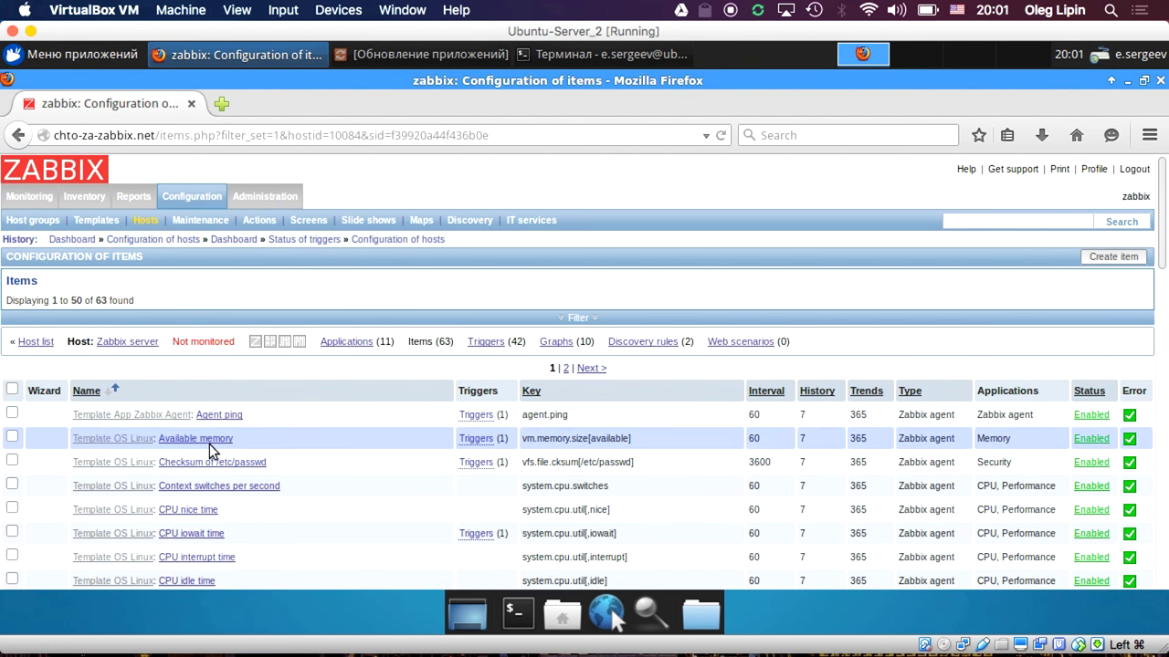
scroll(418, 424, "down", 4)
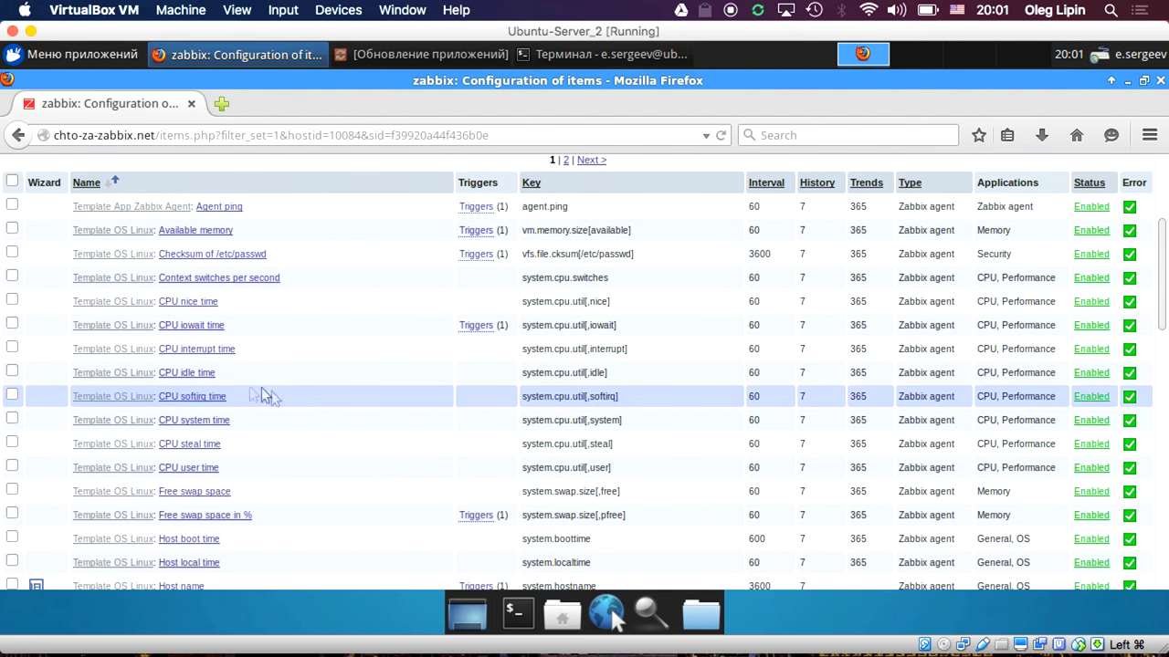
left_click(248, 281)
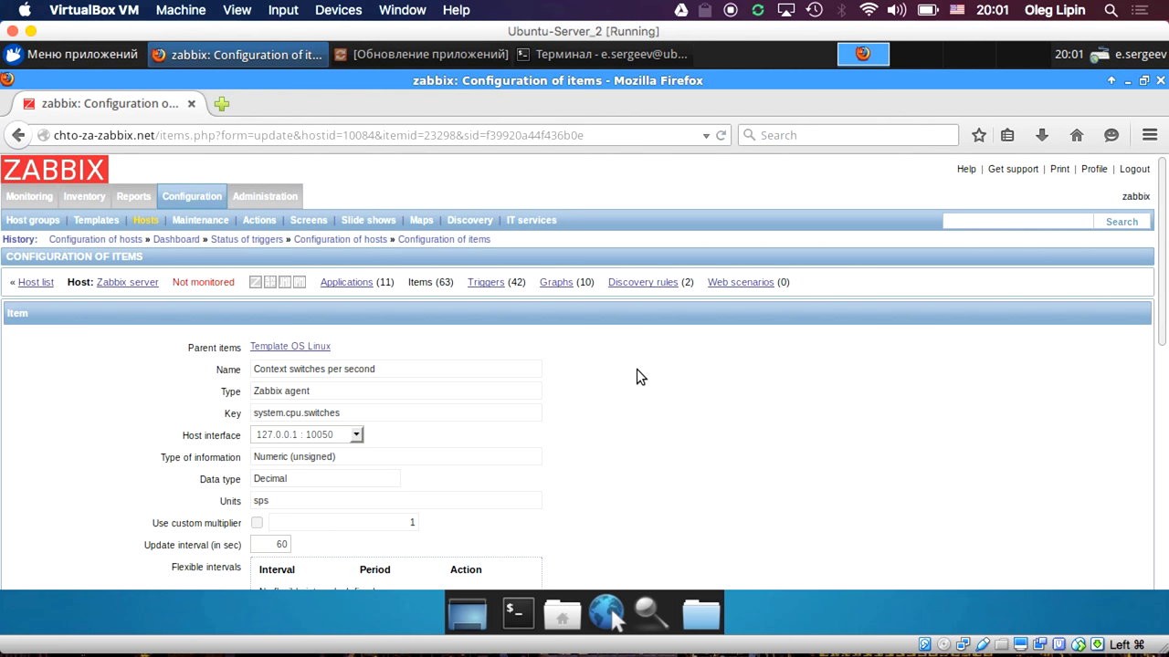
scroll(716, 374, "down", 2)
scroll(717, 373, "down", 7)
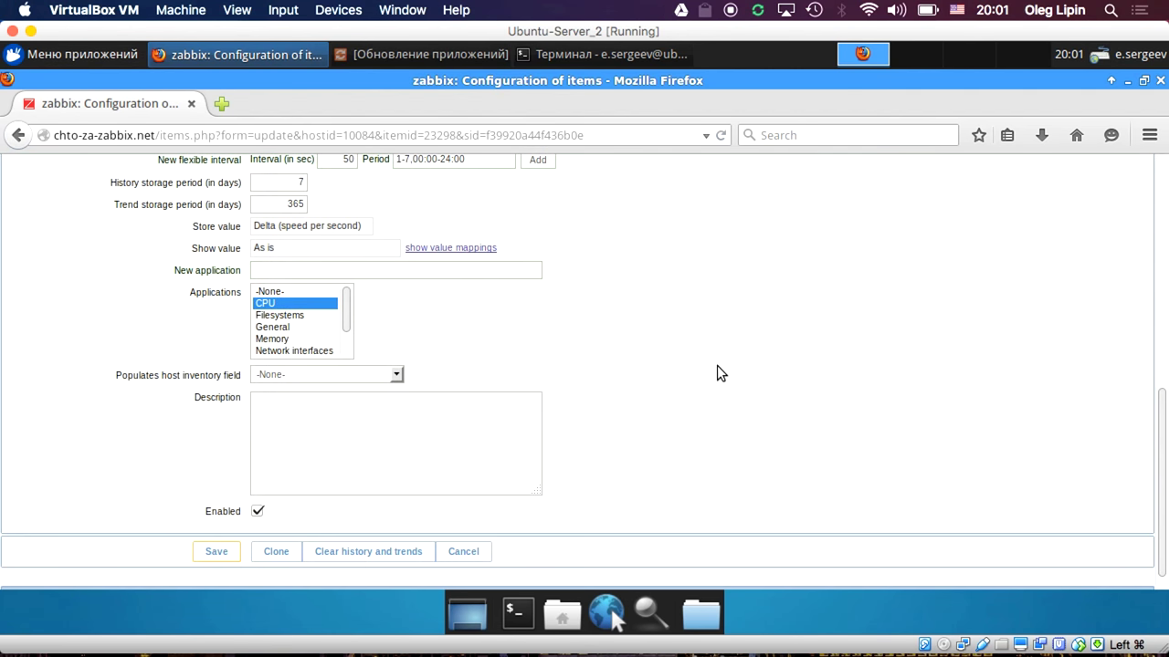
scroll(717, 373, "up", 3)
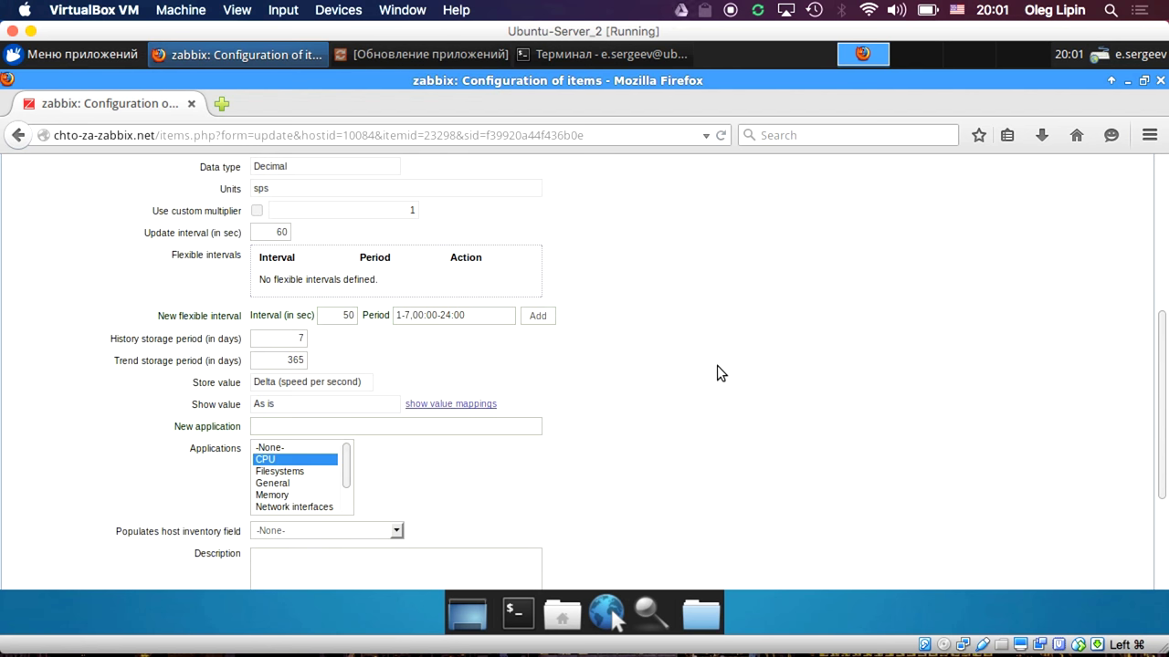
scroll(716, 373, "up", 2)
scroll(717, 366, "up", 2)
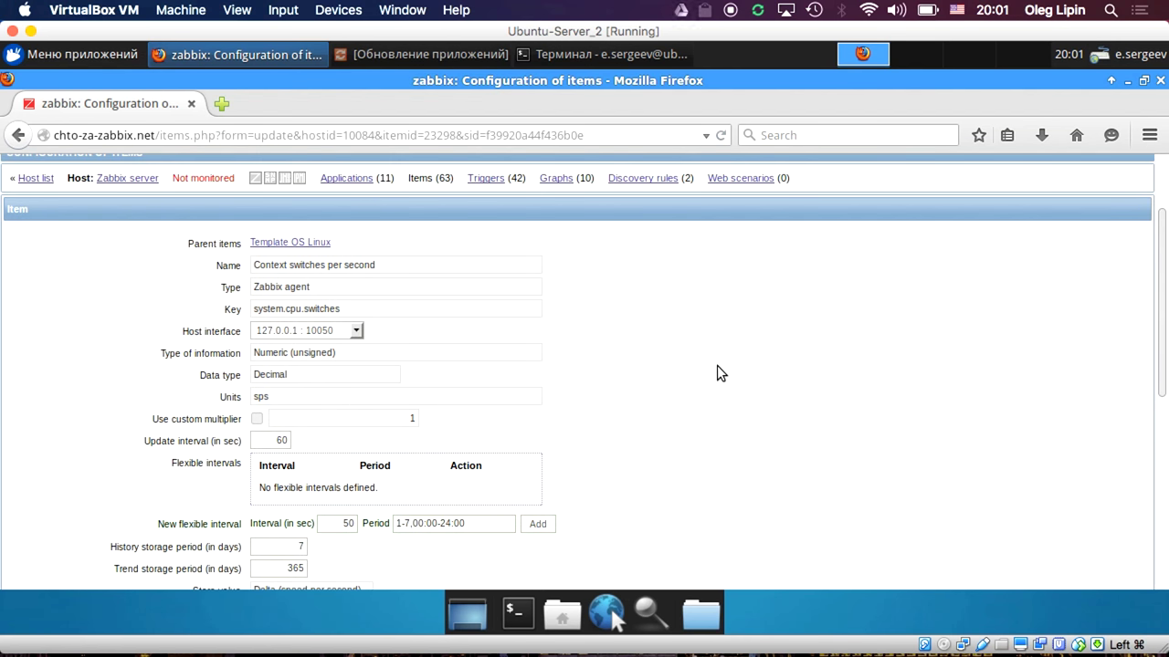
scroll(717, 374, "up", 1)
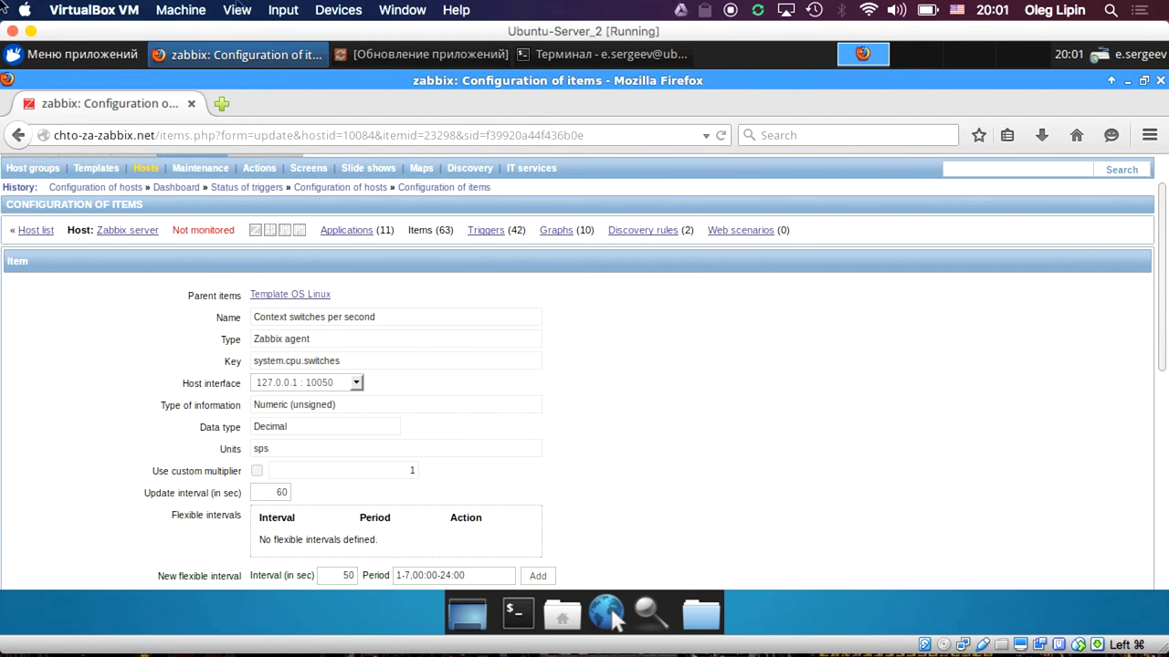
left_click(24, 135)
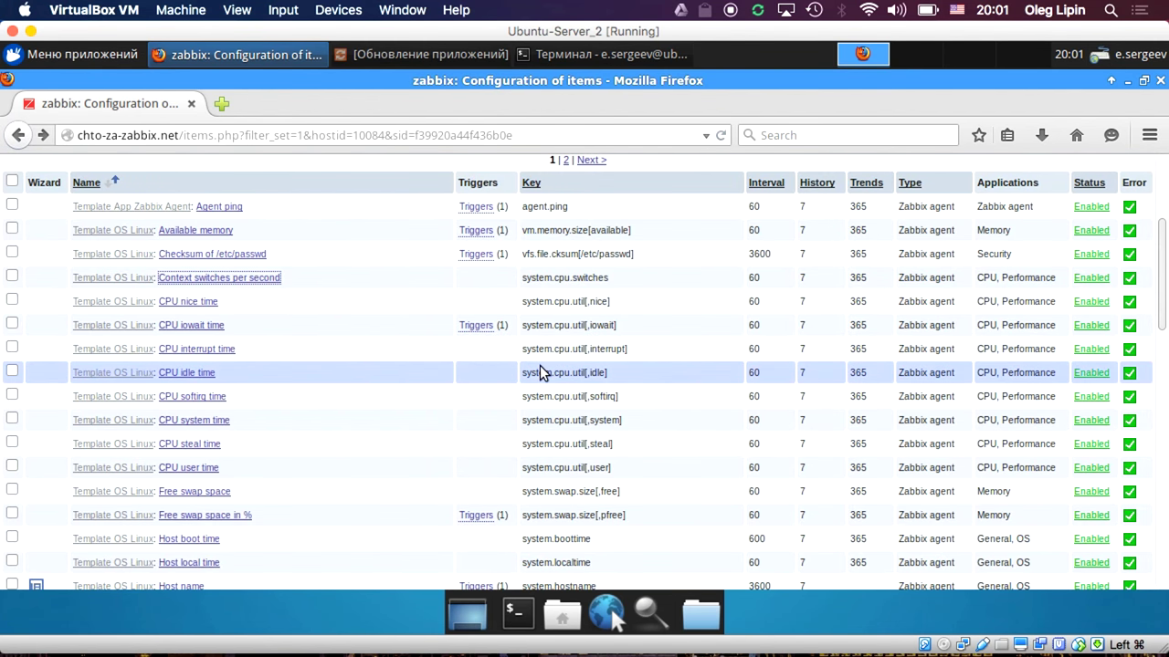
Sort the items by Type and open the Total memory item (vm.memory.size[total], 3600 s interval).
left_click(910, 185)
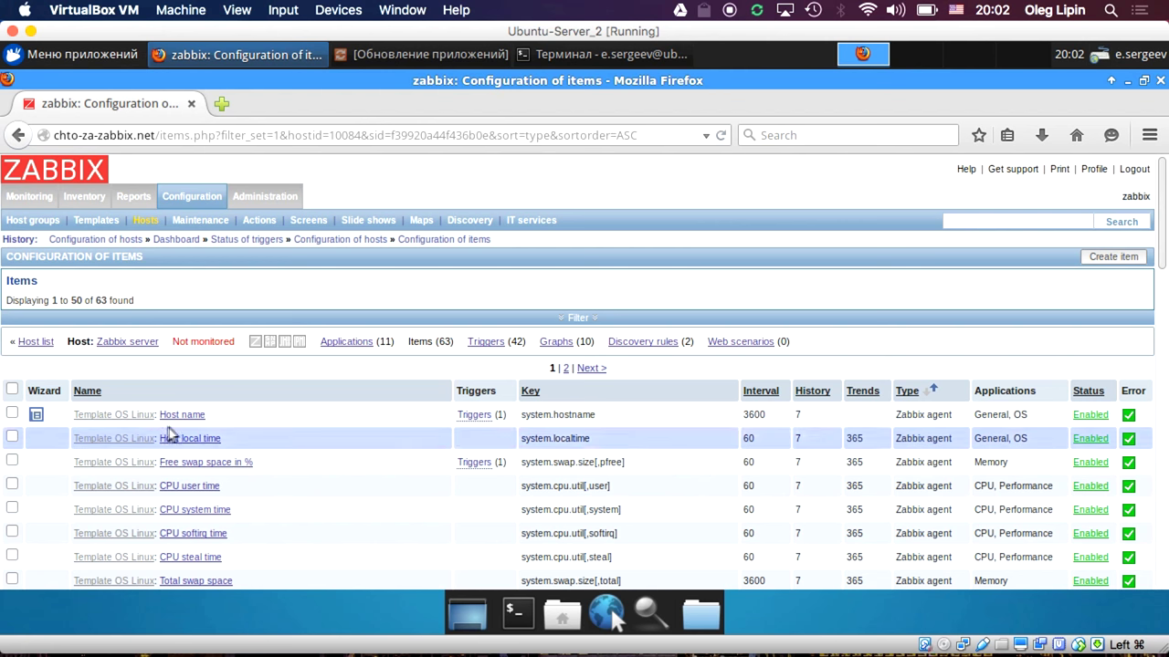
scroll(451, 474, "down", 3)
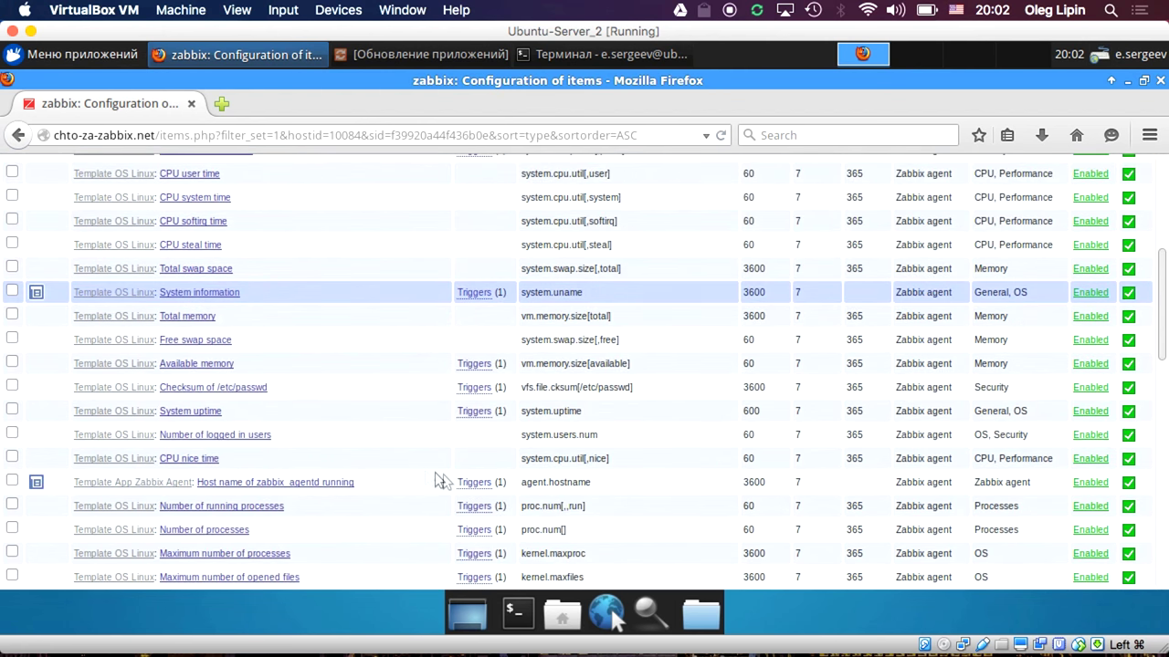
left_click(201, 318)
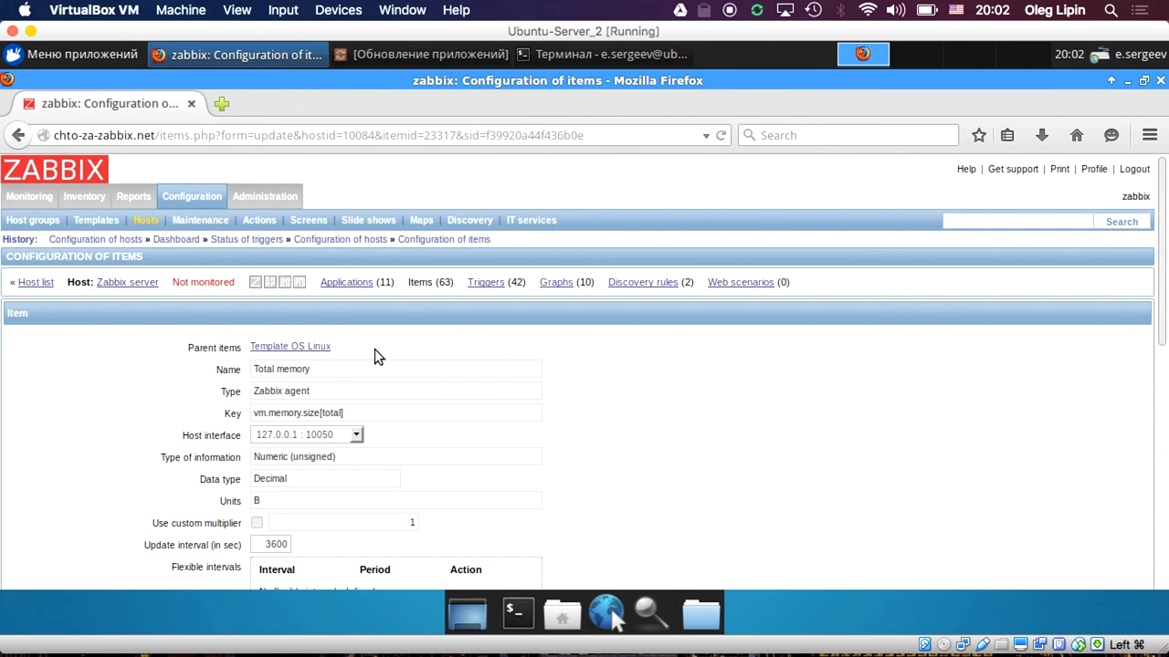
scroll(719, 369, "down", 2)
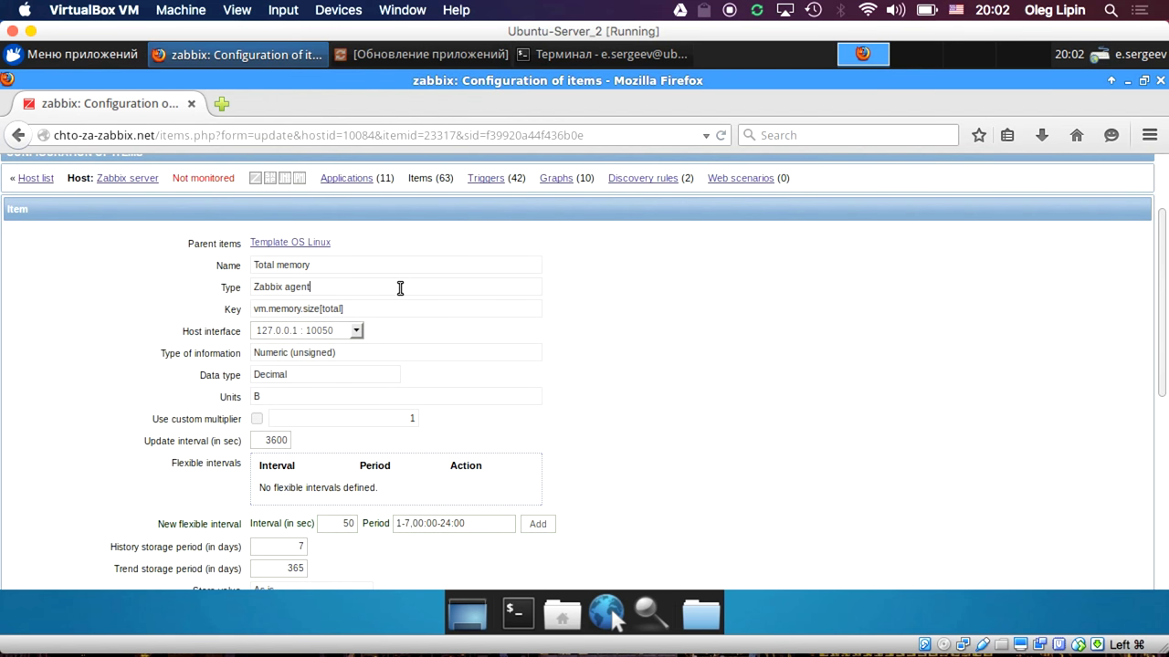
double_click(235, 290)
left_click(767, 347)
scroll(766, 346, "up", 2)
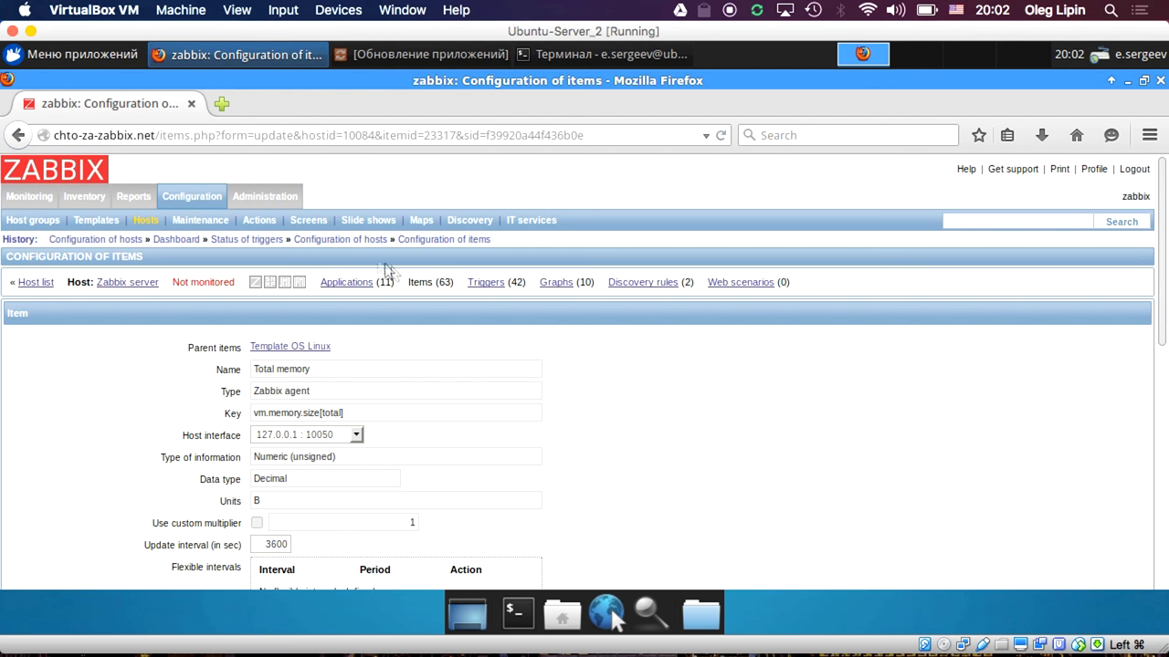
Return to Configuration > Hosts and open the Zabbix server host's edit form.
mouse_move(165, 224)
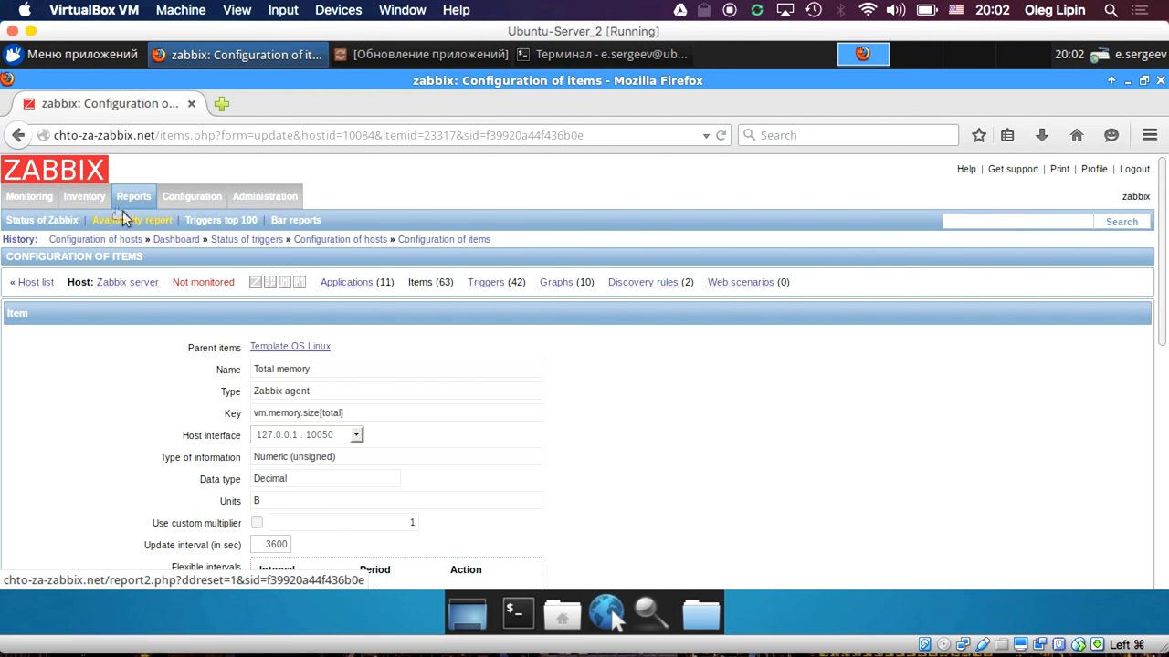
mouse_move(194, 199)
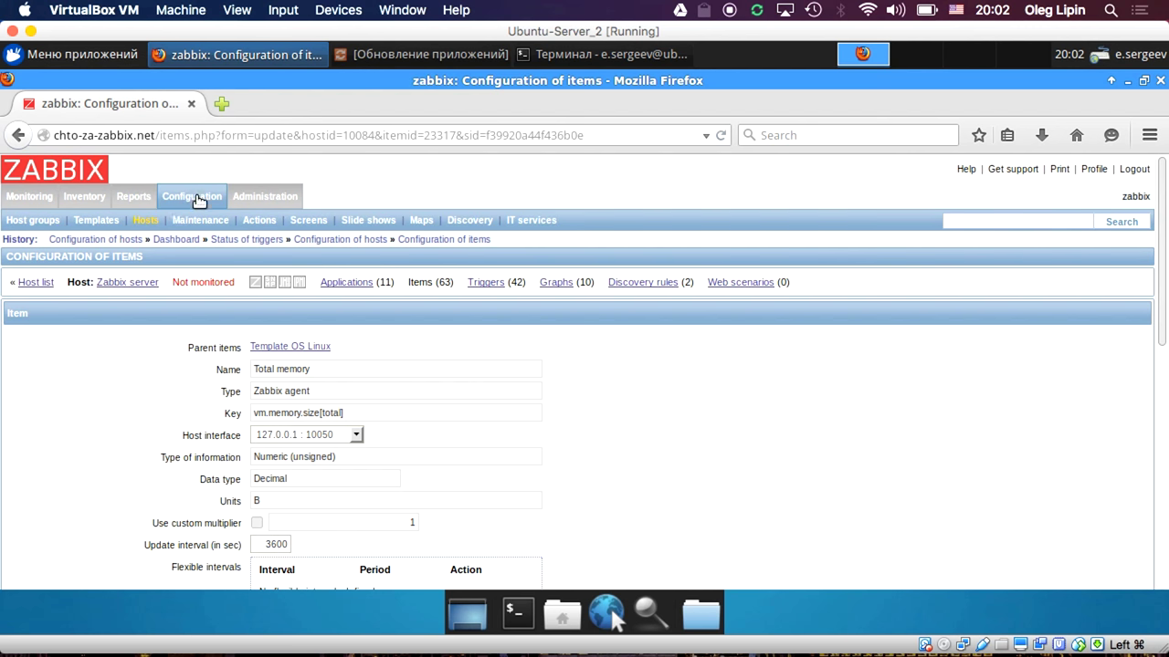
left_click(148, 221)
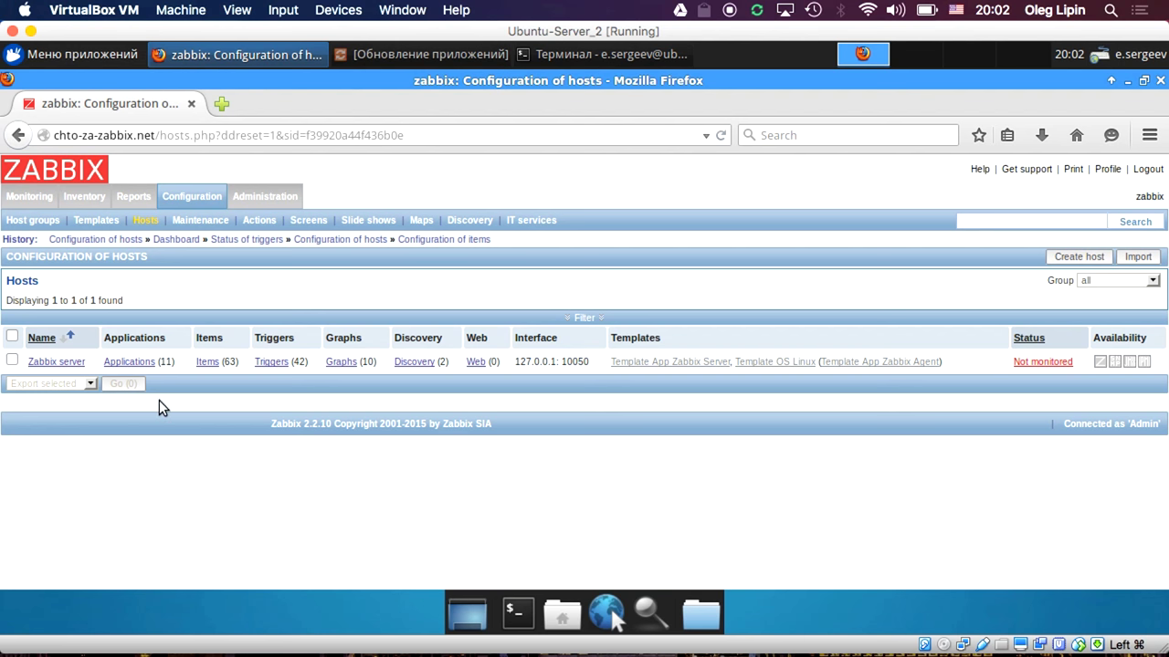
left_click(70, 368)
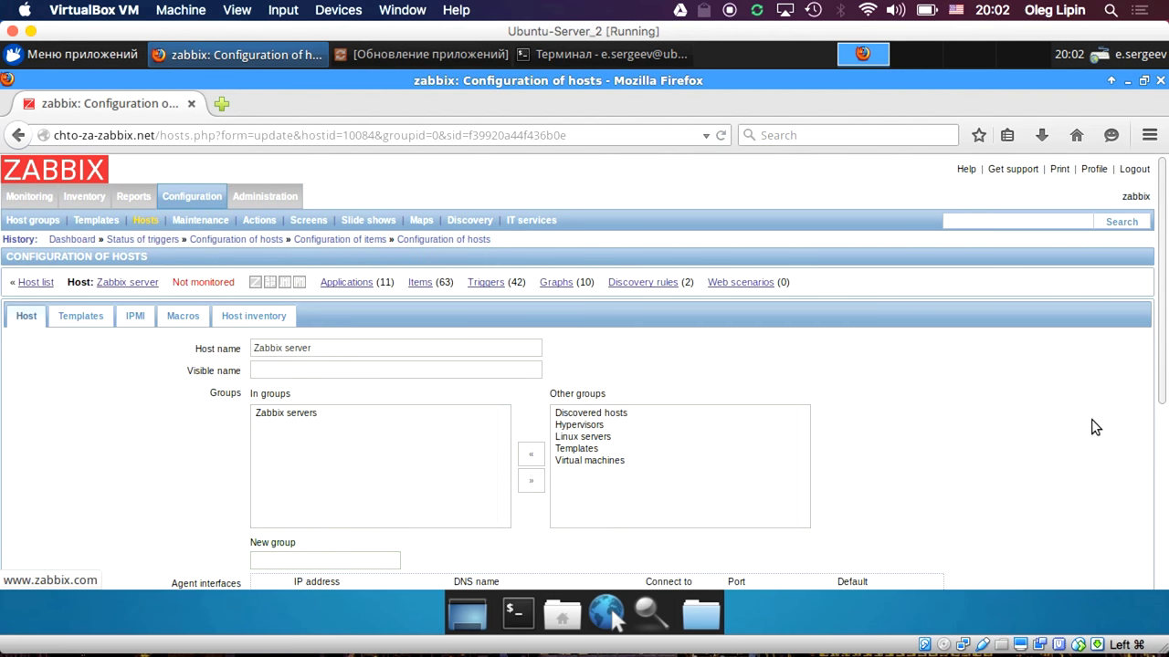
Scroll through the host form to check the 127.0.0.1:10050 agent interface and Not monitored status.
scroll(1094, 427, "down", 5)
scroll(1094, 427, "up", 3)
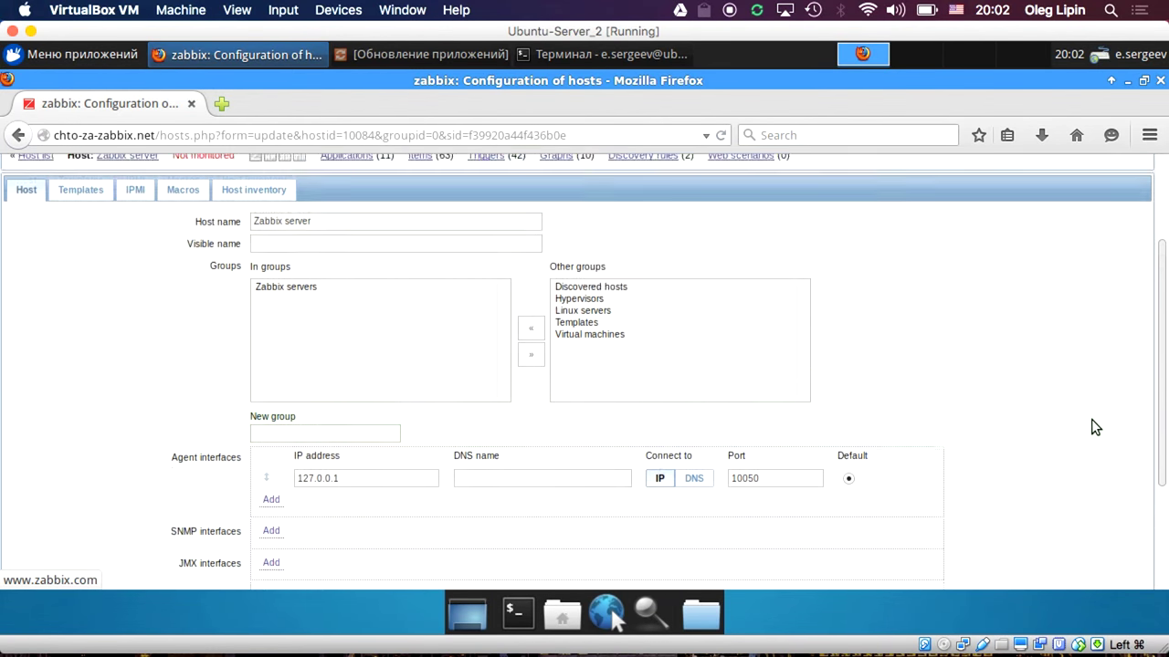
scroll(1094, 427, "up", 3)
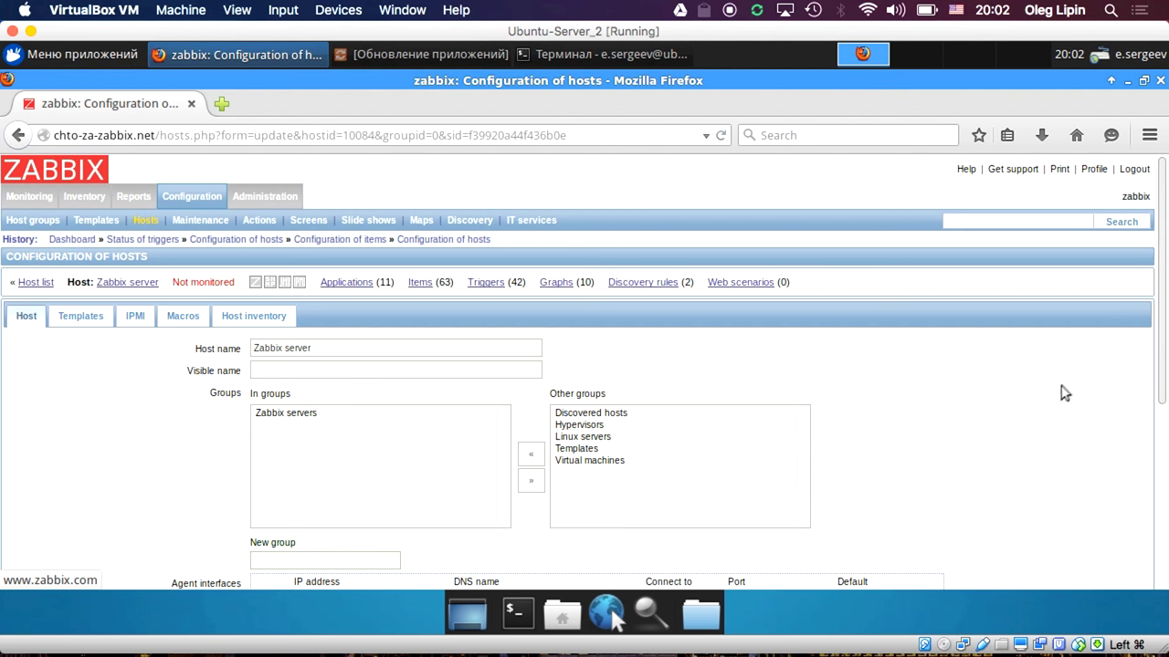
scroll(1058, 390, "down", 5)
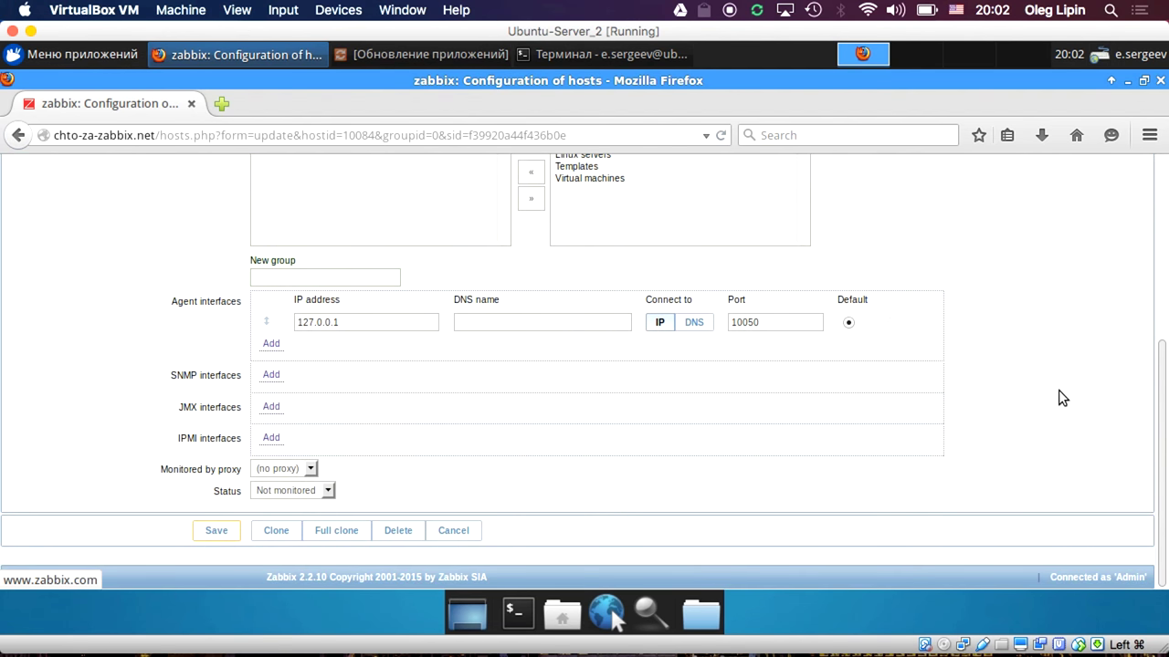
scroll(1058, 390, "up", 5)
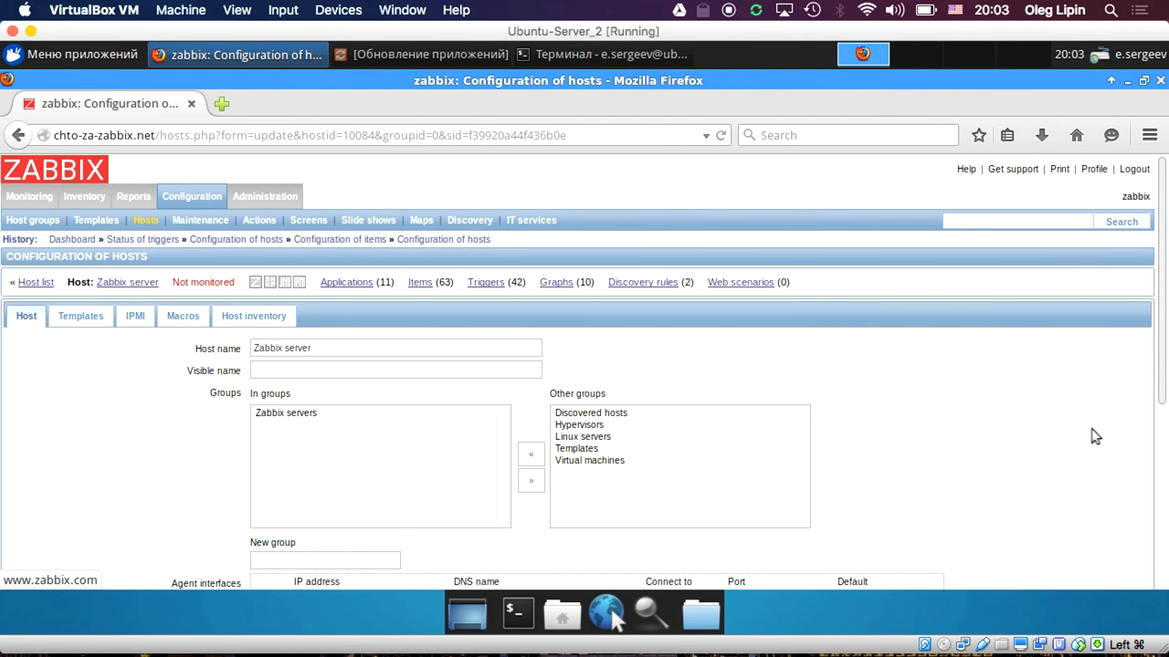
scroll(1055, 430, "down", 3)
scroll(1055, 430, "up", 5)
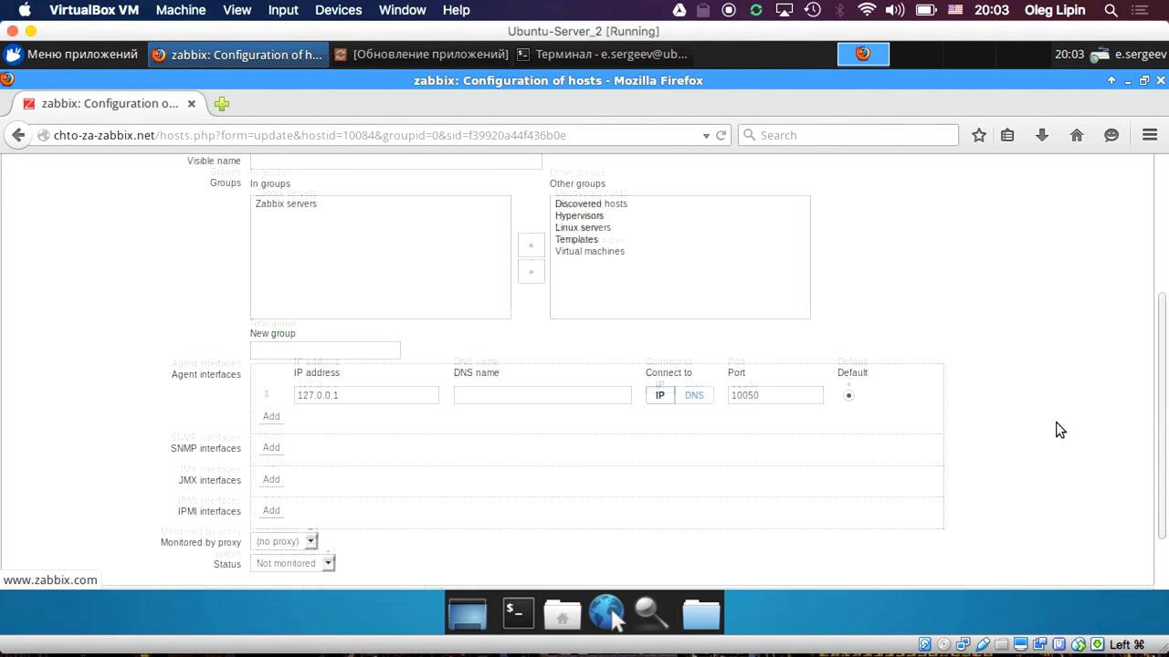
scroll(1058, 430, "down", 5)
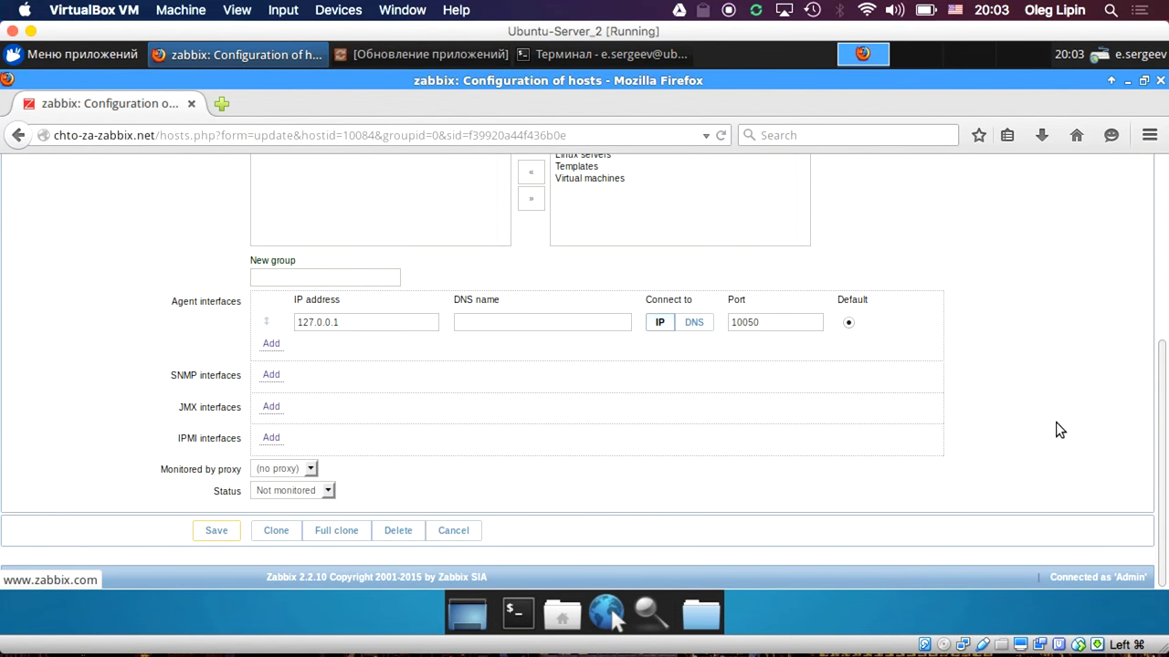
scroll(1058, 430, "up", 5)
scroll(1058, 430, "down", 5)
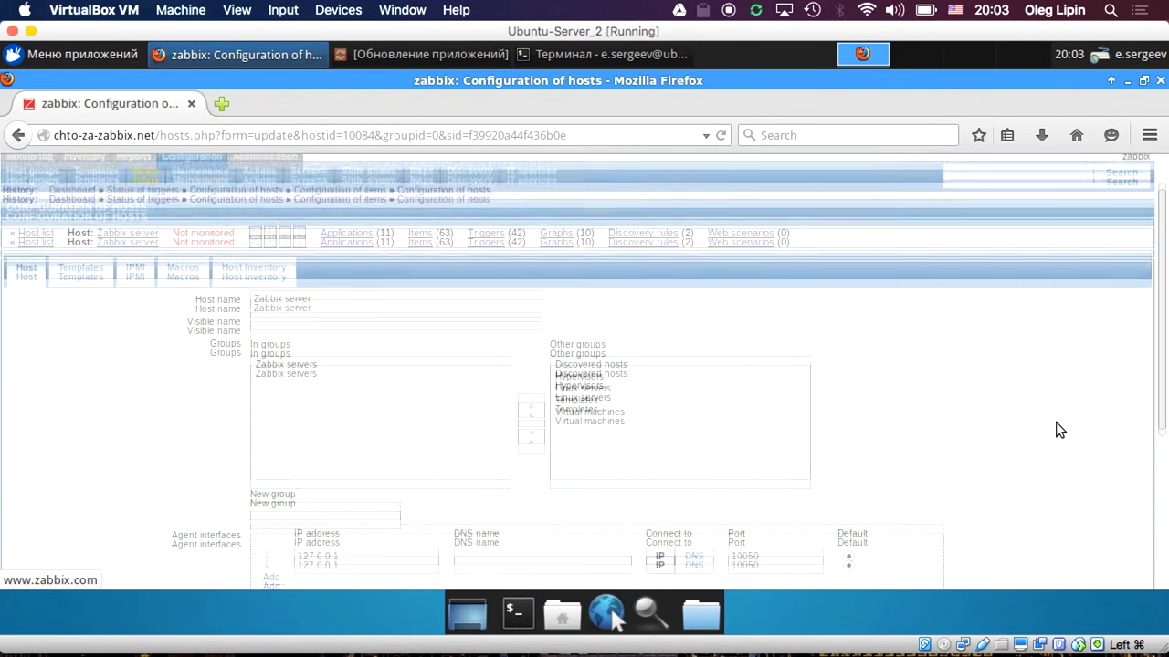
scroll(1056, 424, "down", 3)
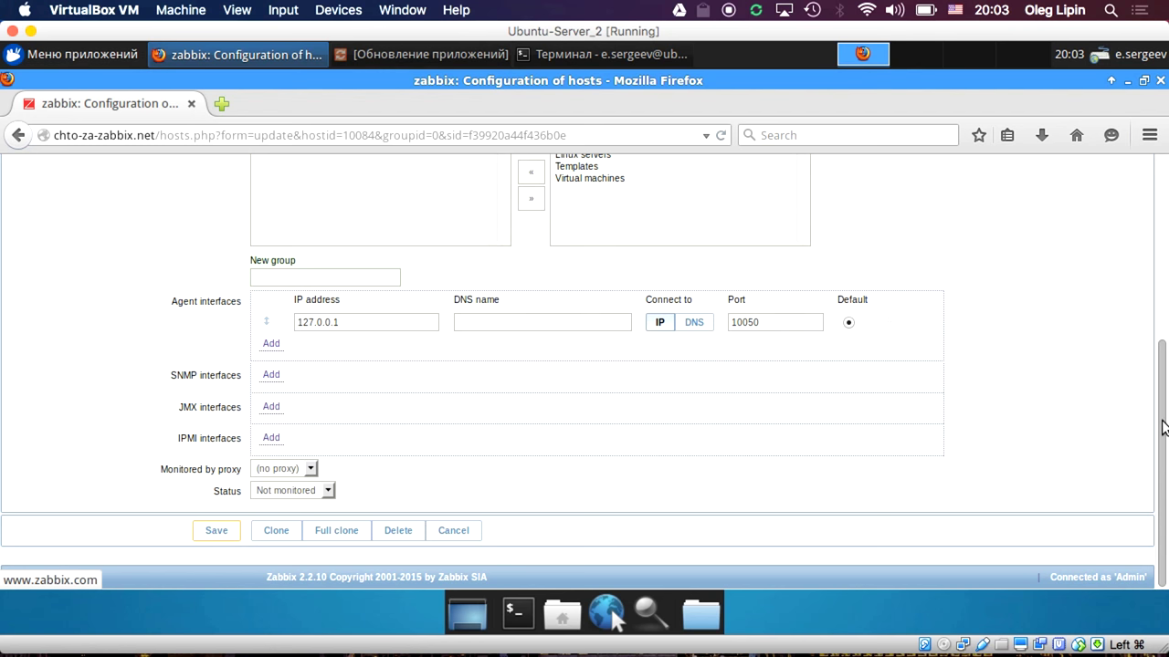
Scroll the Zabbix server Host tab from top to the Save/Clone/Delete buttons, checking group, interface and status.
scroll(1163, 428, "up", 4)
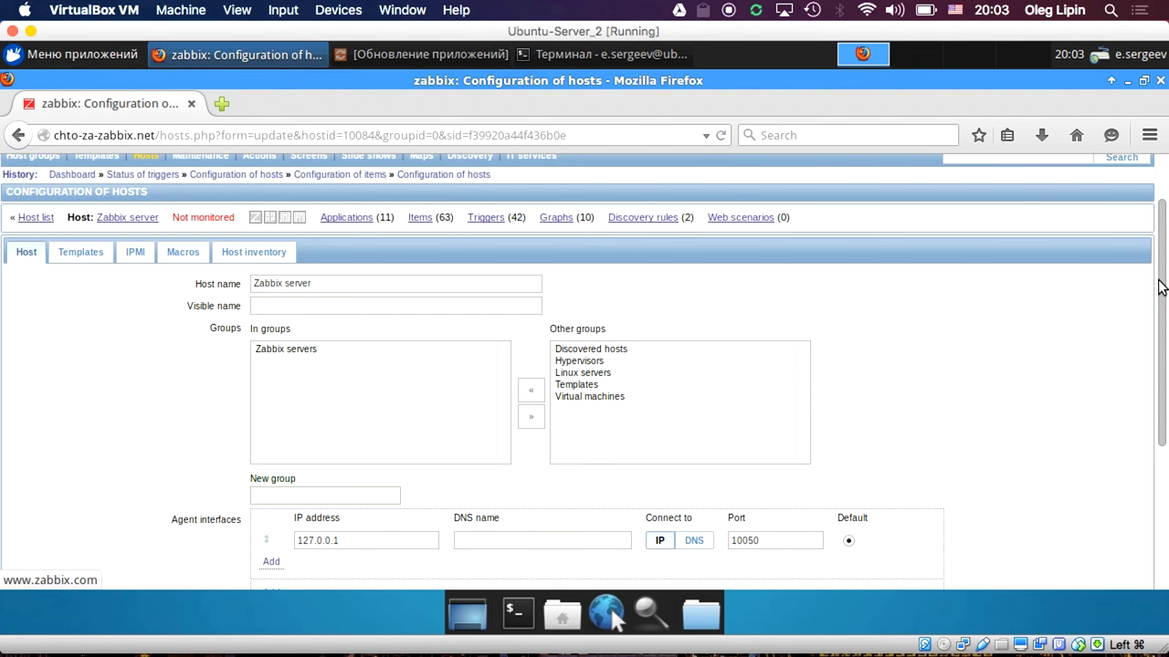
scroll(1160, 252, "up", 1)
scroll(1159, 254, "down", 4)
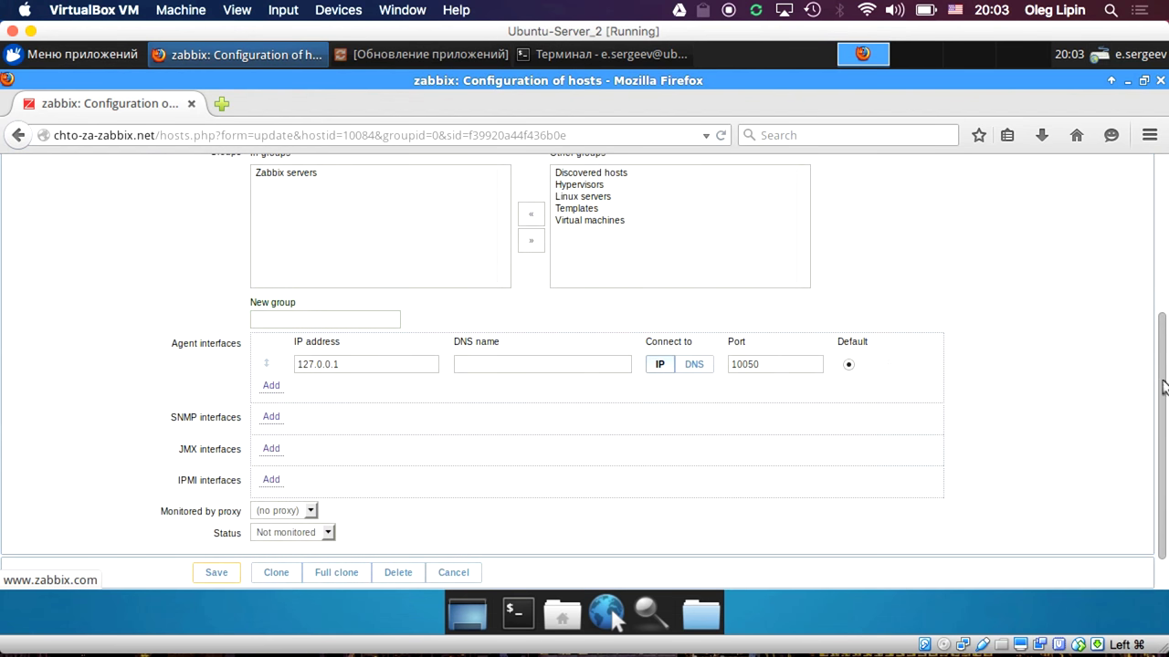
scroll(1161, 406, "down", 1)
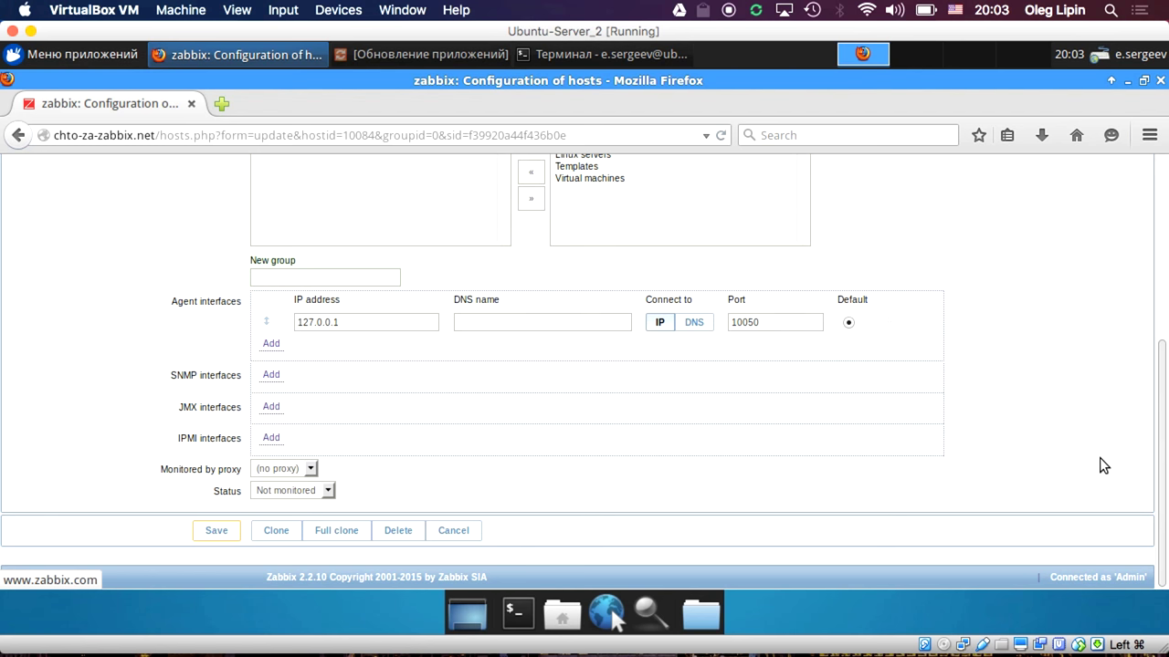
scroll(1100, 458, "up", 3)
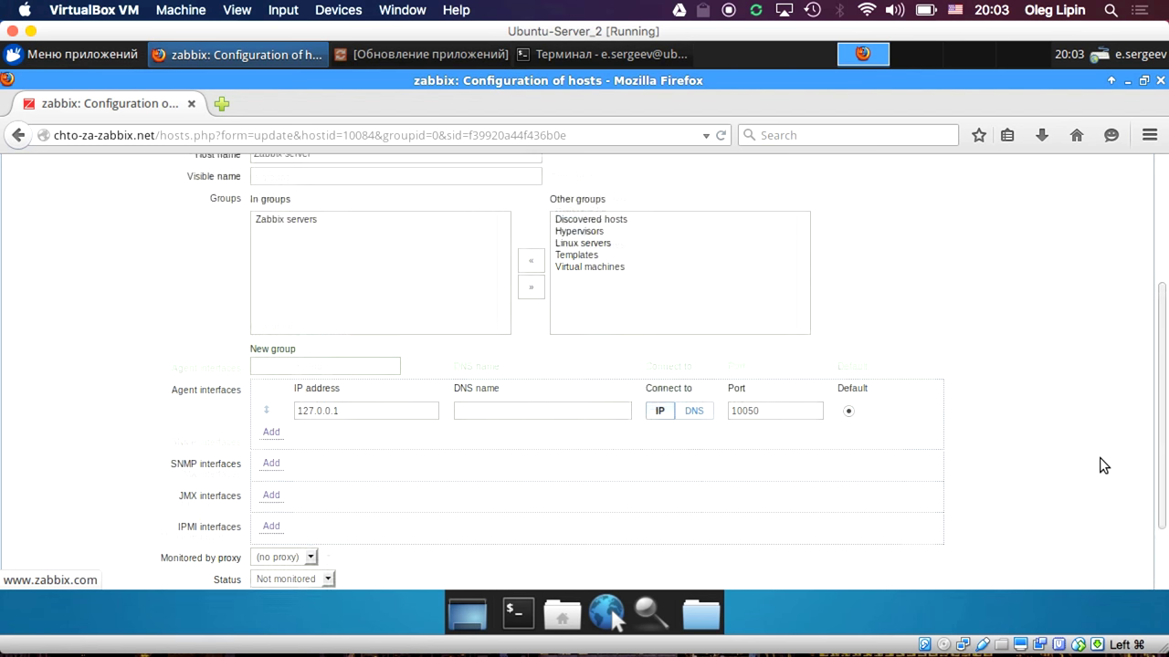
scroll(1099, 457, "down", 3)
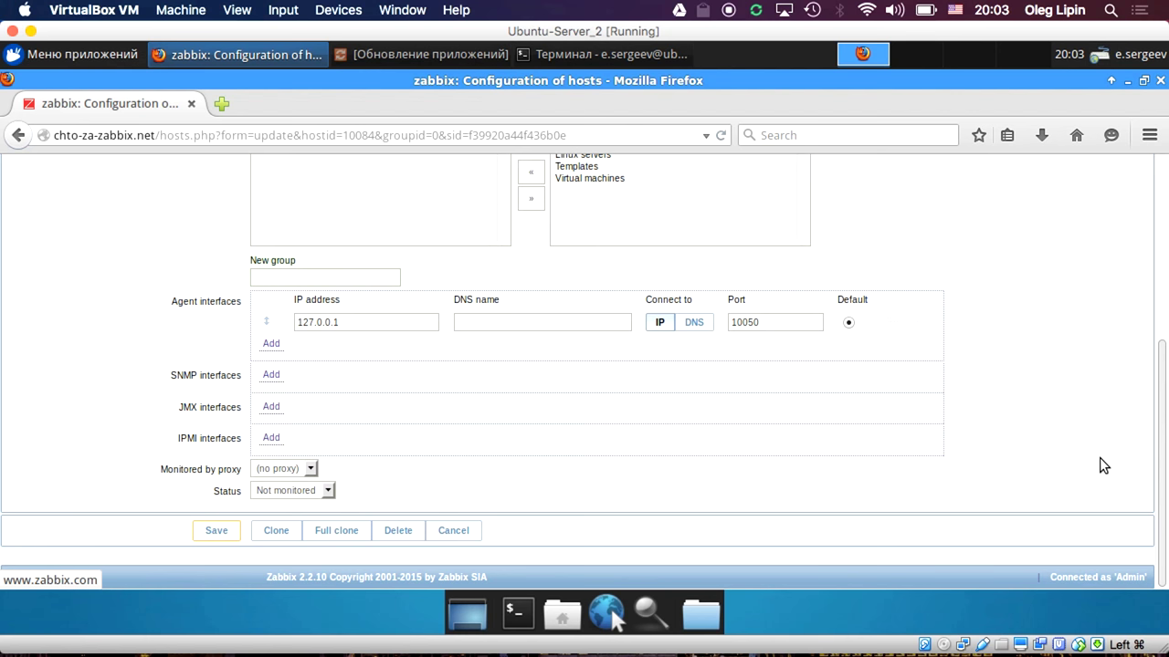
scroll(1099, 459, "up", 5)
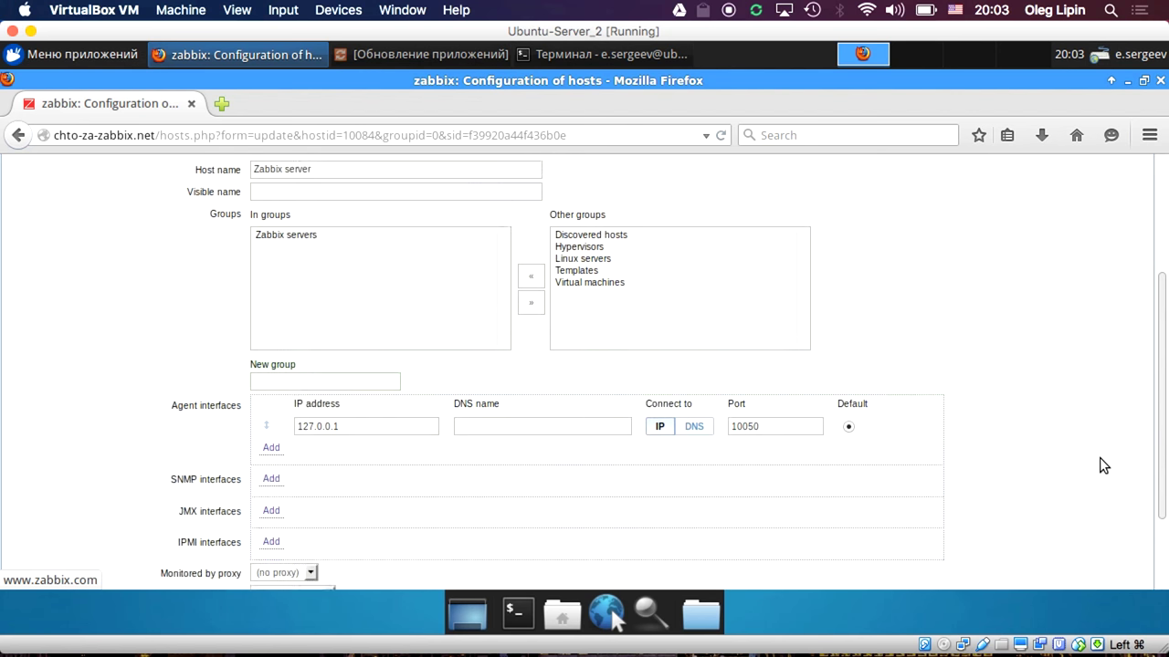
scroll(1099, 459, "up", 2)
scroll(1100, 458, "down", 5)
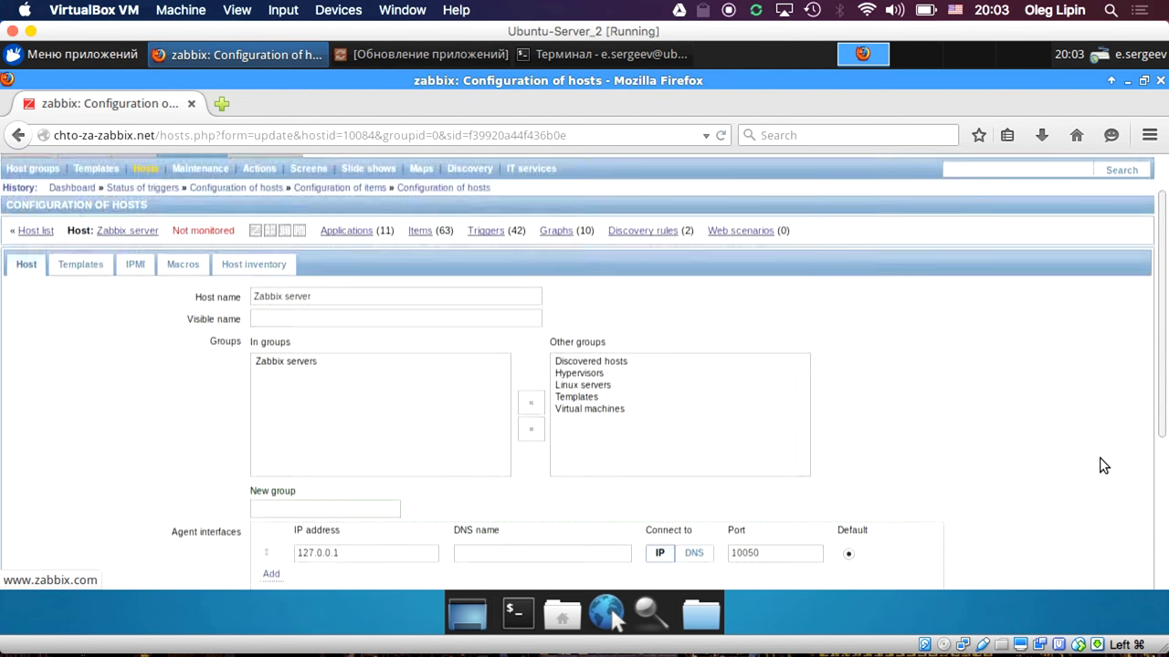
scroll(1099, 458, "down", 2)
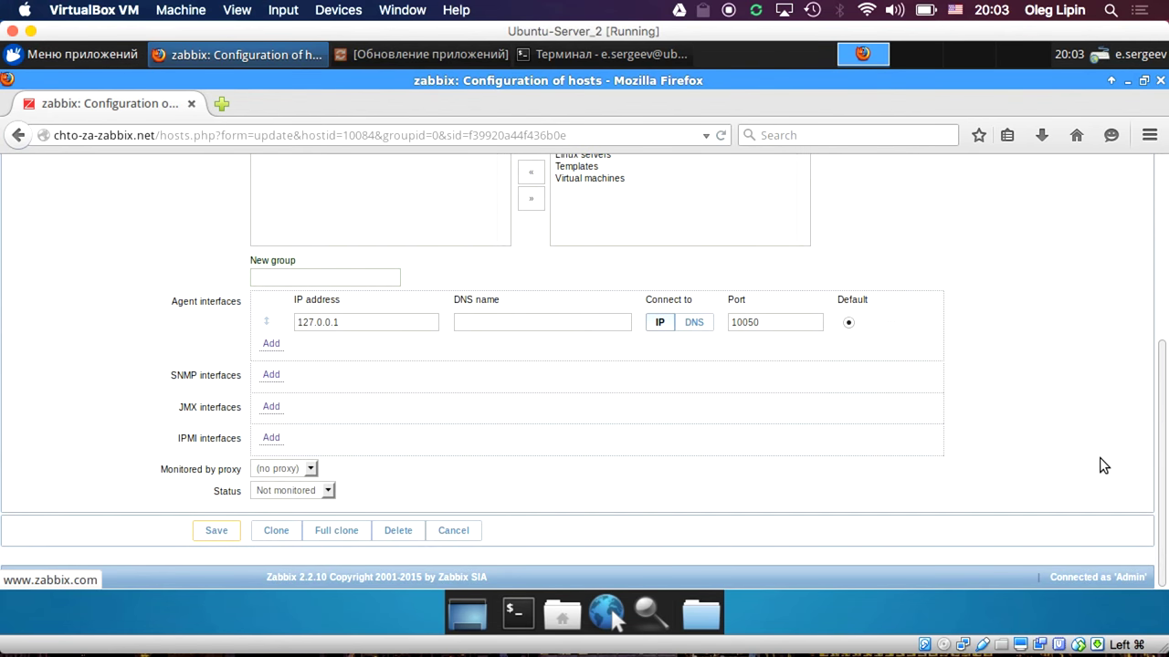
scroll(1100, 458, "up", 6)
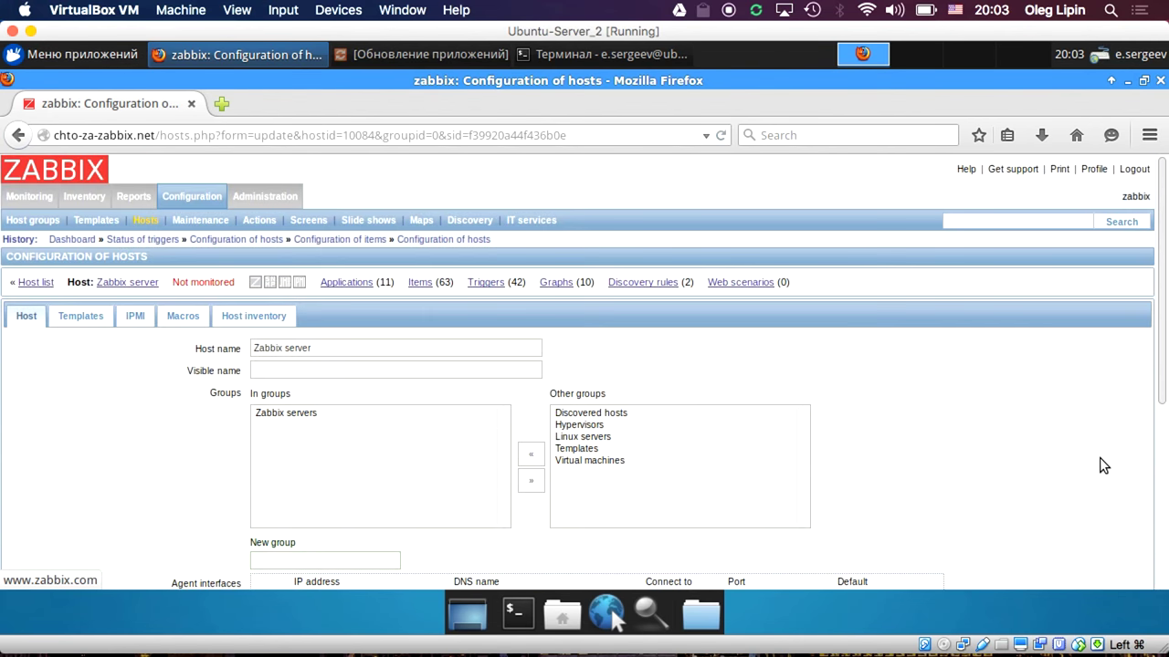
scroll(1100, 459, "down", 3)
scroll(1099, 457, "down", 3)
scroll(1099, 457, "up", 6)
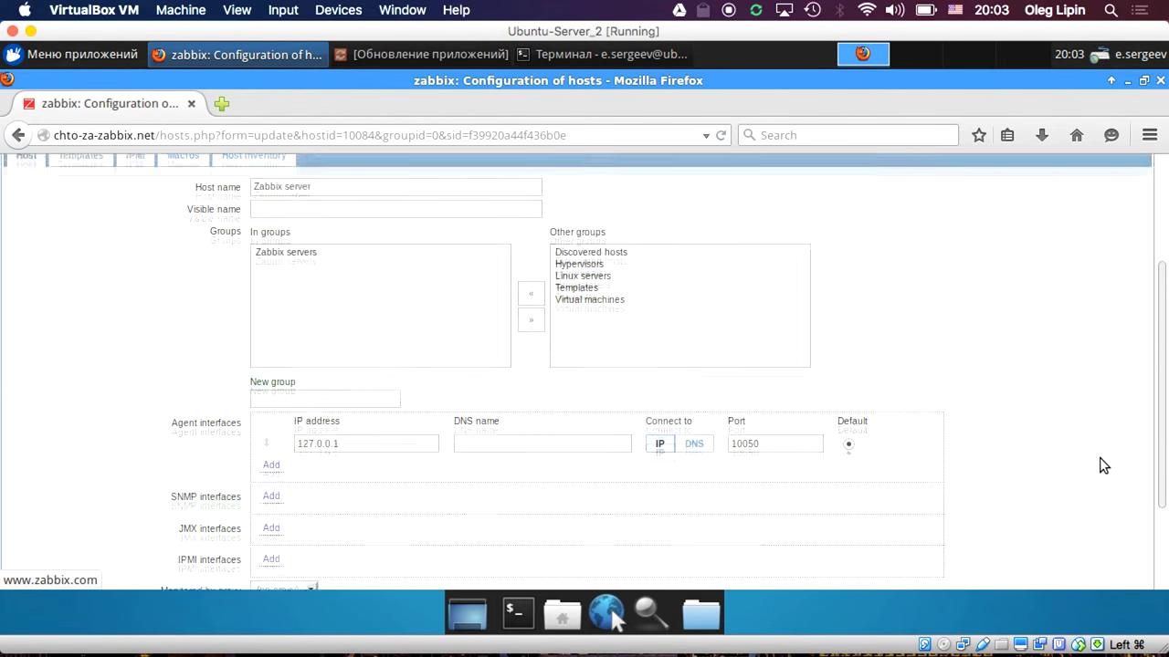
scroll(1099, 457, "down", 5)
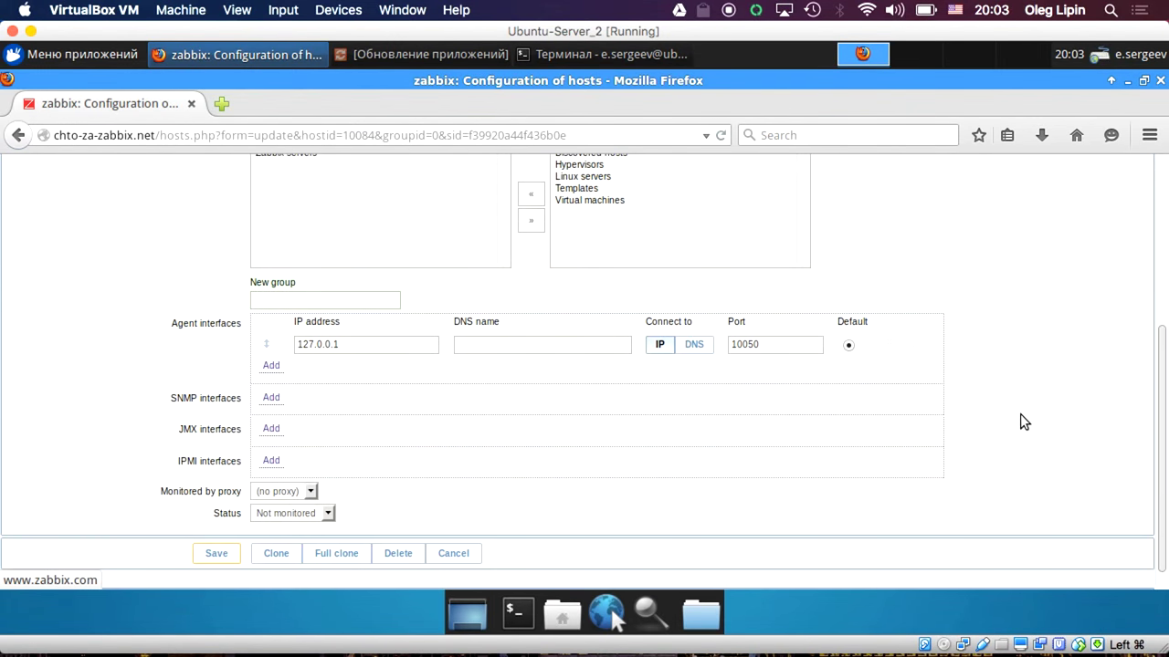
scroll(1019, 414, "up", 6)
scroll(1020, 415, "down", 3)
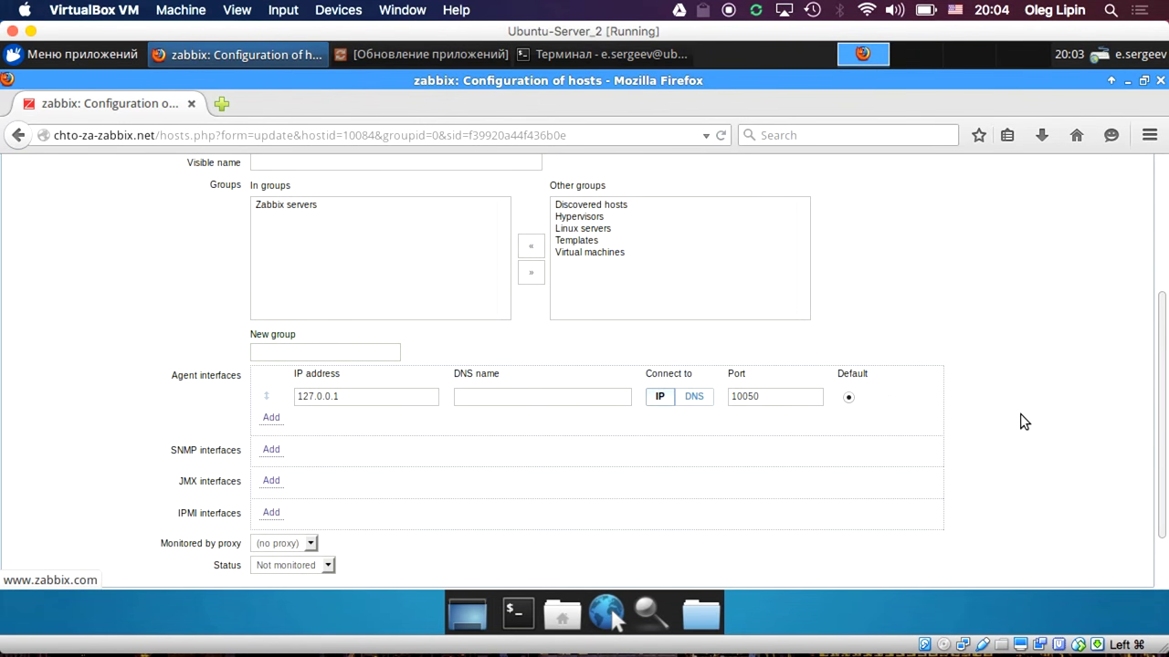
scroll(1020, 413, "down", 2)
scroll(1020, 414, "up", 6)
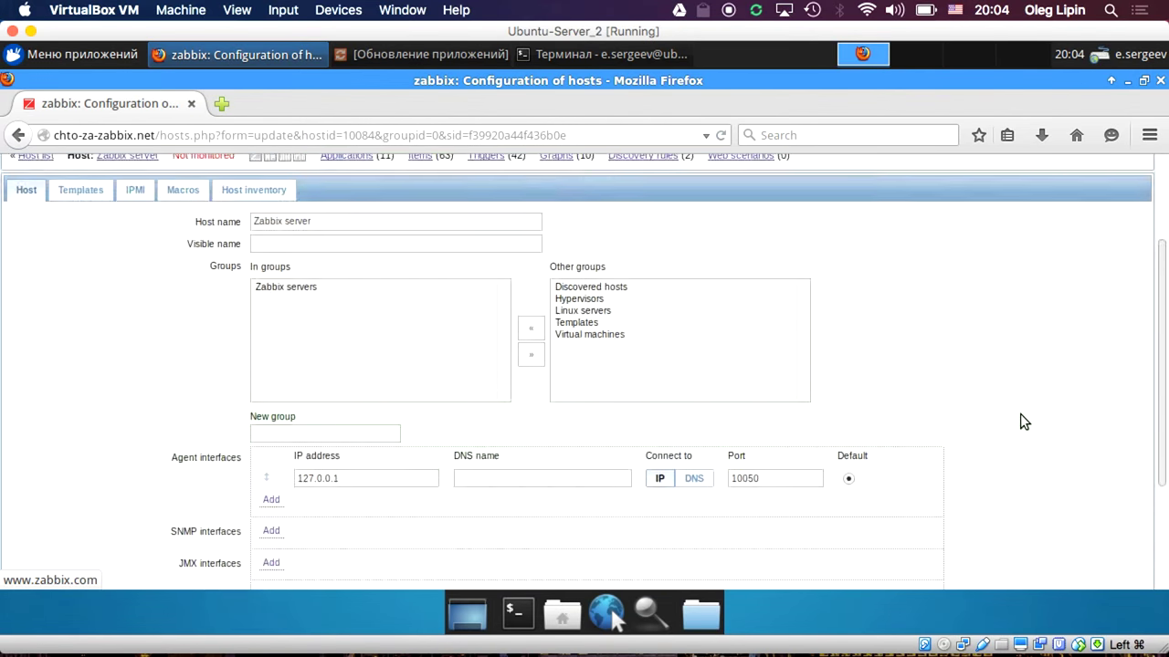
scroll(1020, 414, "down", 2)
scroll(1019, 415, "down", 4)
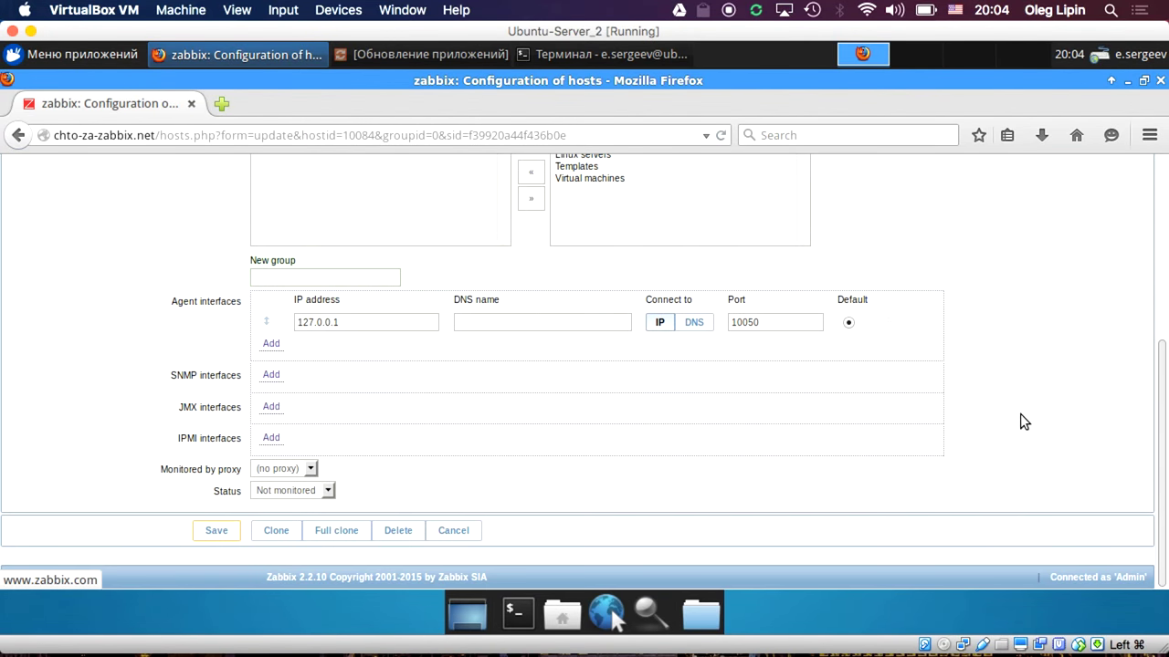
scroll(1020, 413, "up", 5)
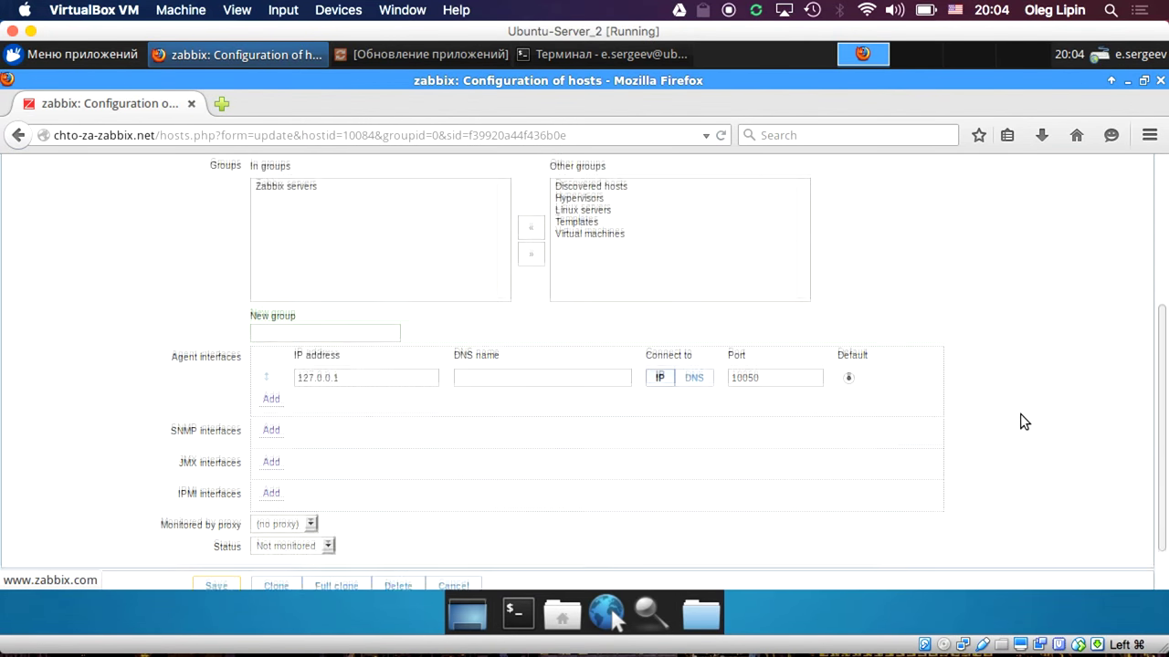
scroll(1018, 395, "down", 5)
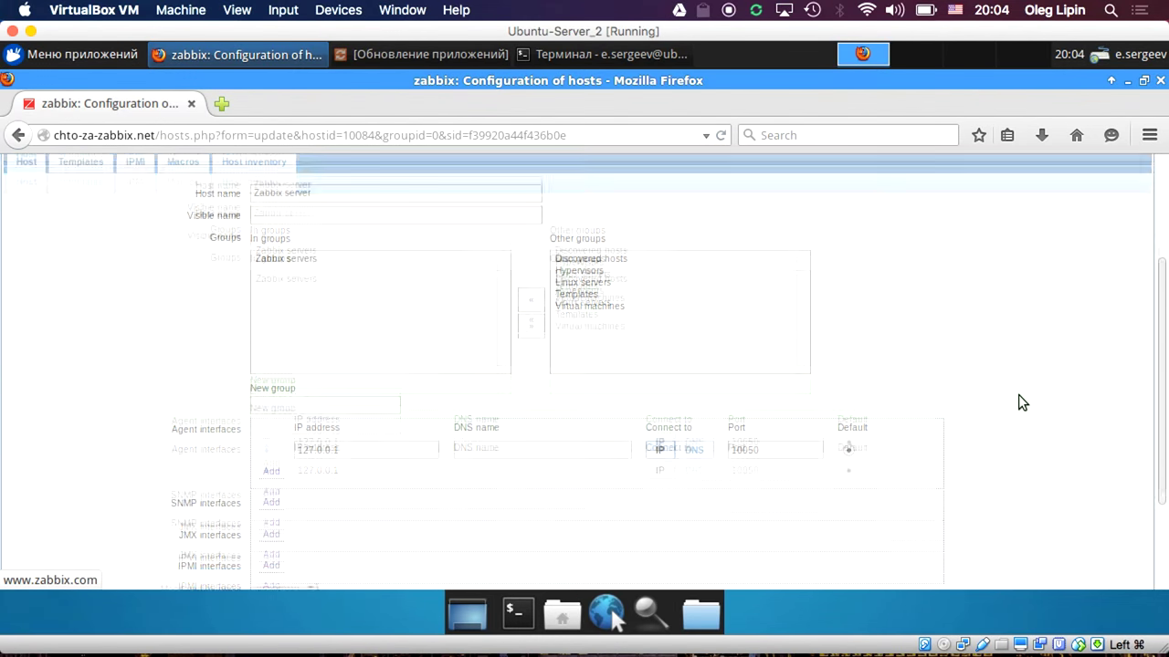
scroll(1018, 395, "up", 3)
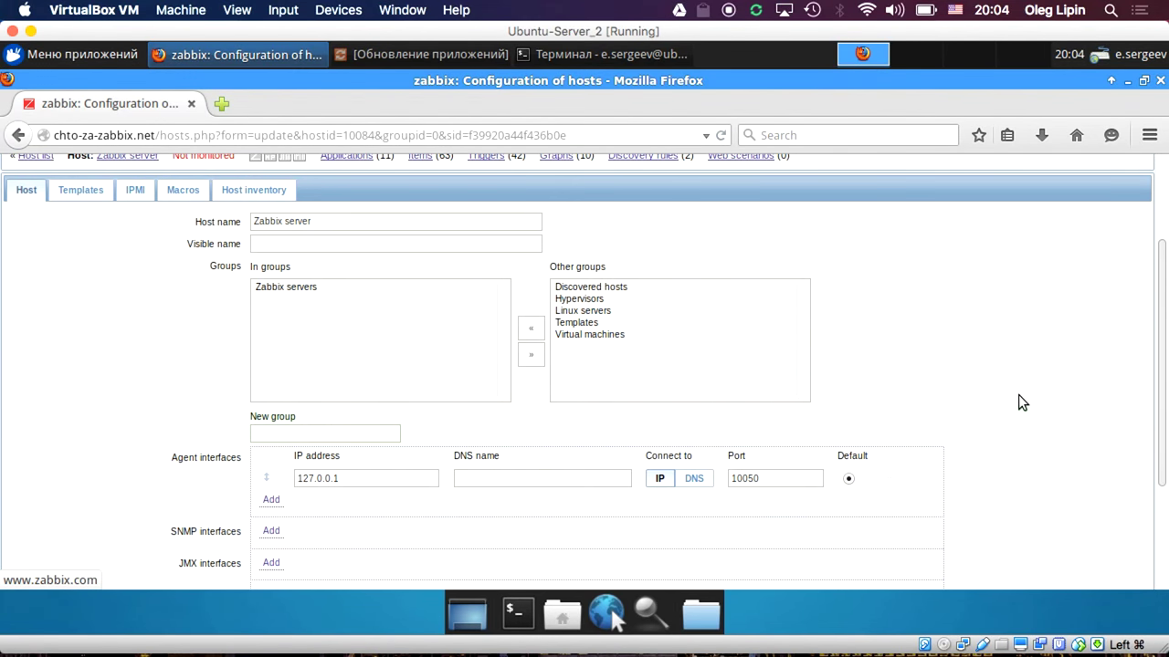
scroll(1018, 396, "down", 3)
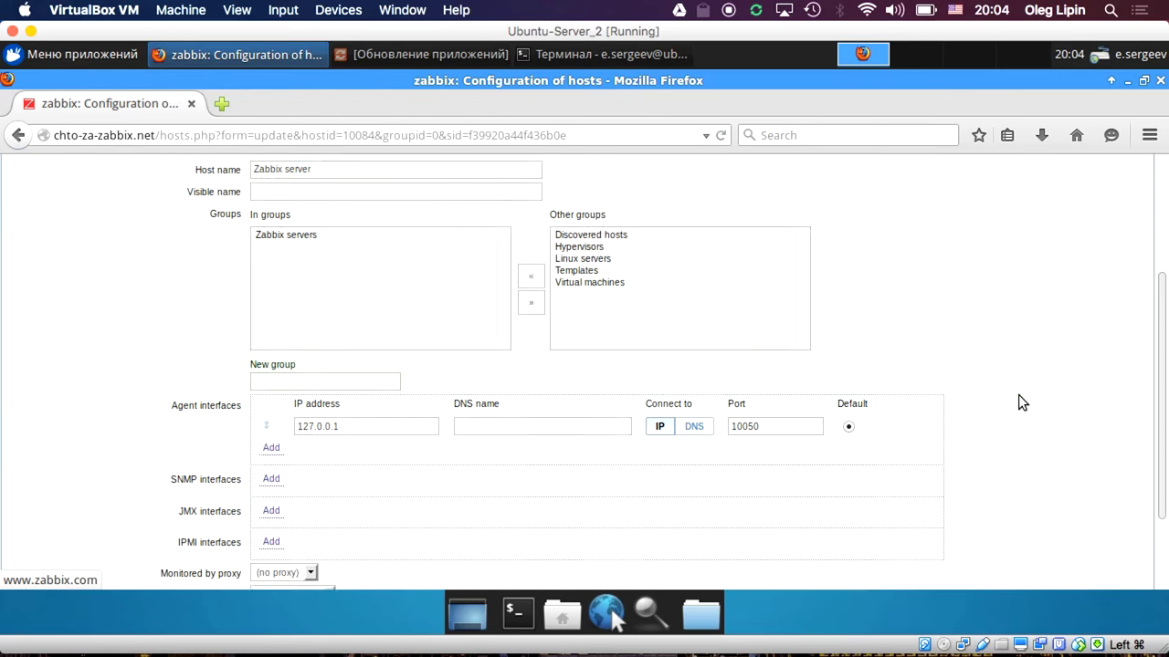
scroll(1019, 396, "up", 5)
scroll(1019, 395, "down", 5)
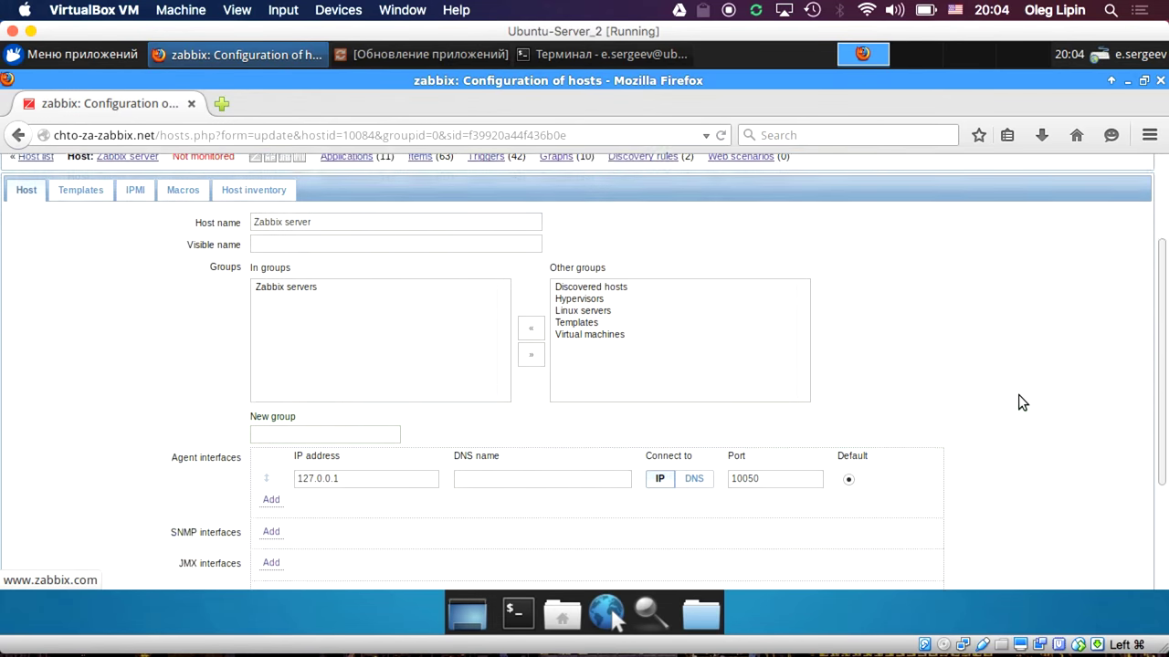
scroll(1018, 395, "up", 3)
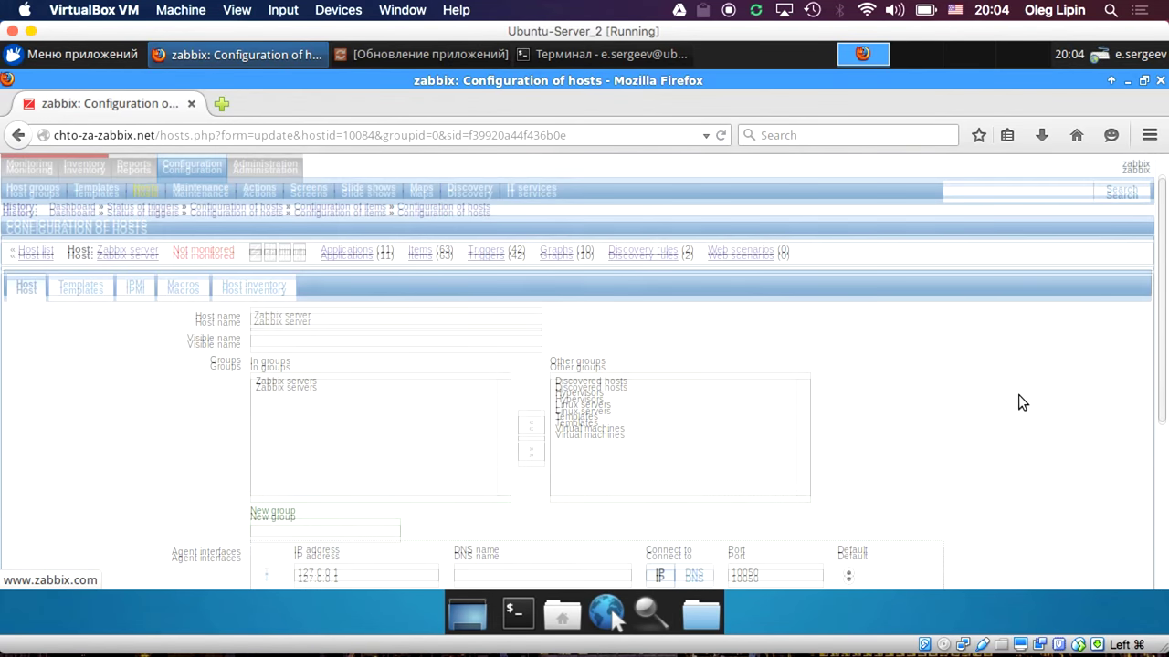
scroll(1018, 395, "down", 5)
scroll(1018, 395, "down", 2)
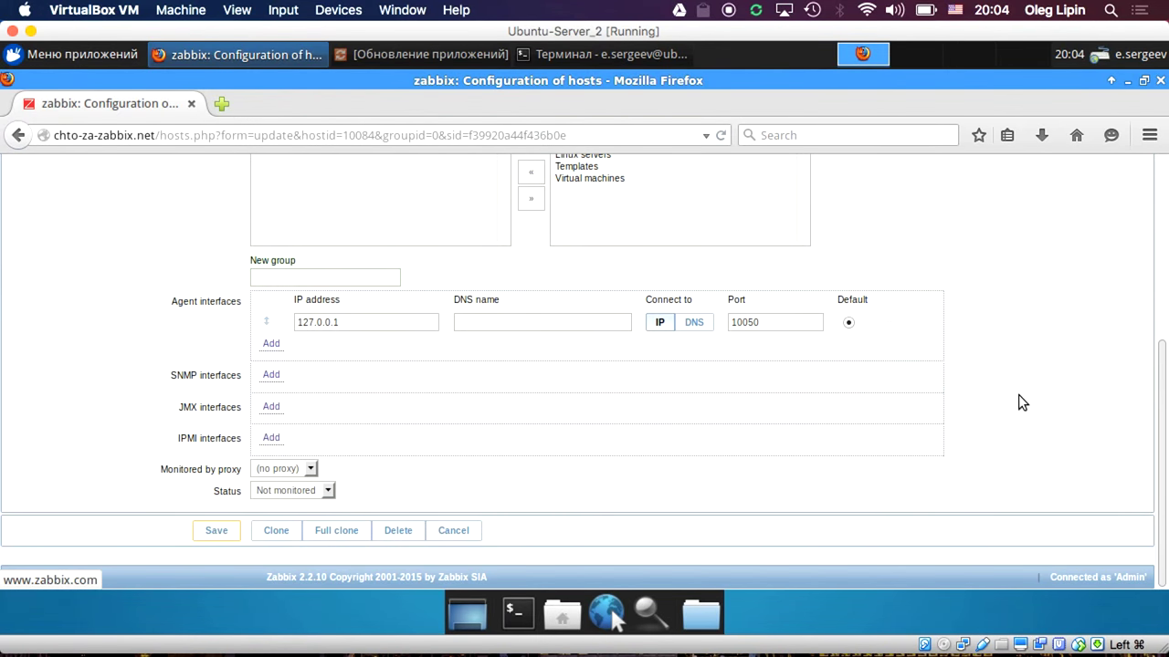
scroll(1018, 396, "up", 5)
scroll(1019, 395, "down", 5)
scroll(1018, 395, "up", 2)
scroll(1018, 394, "down", 3)
scroll(1018, 395, "up", 3)
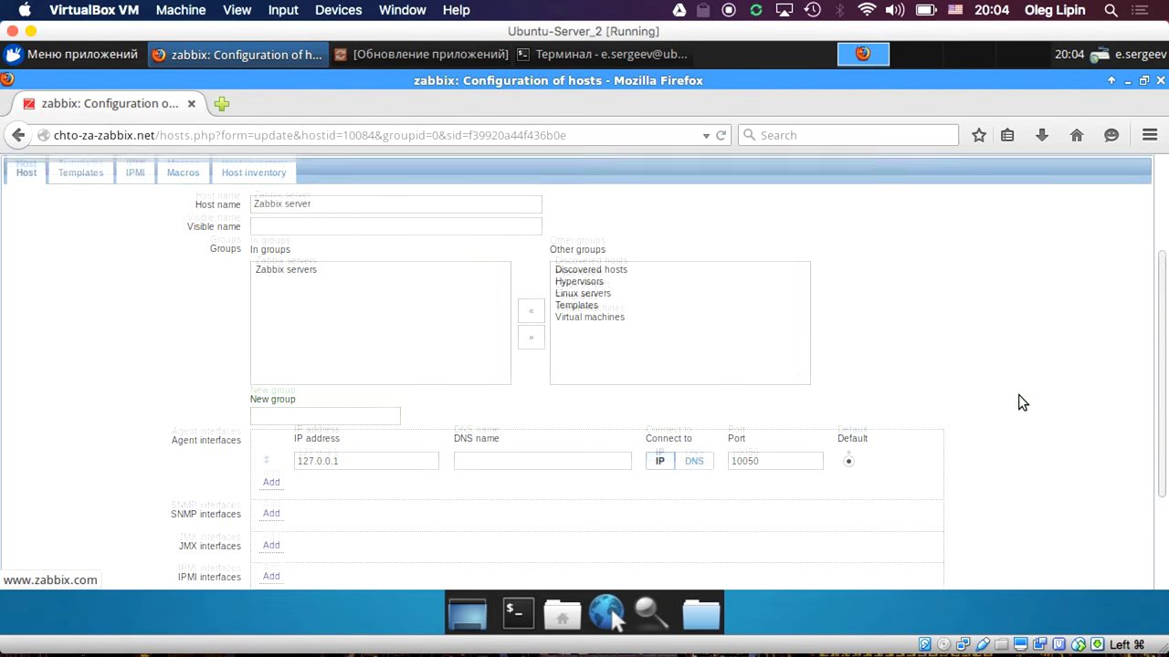
scroll(1017, 394, "down", 3)
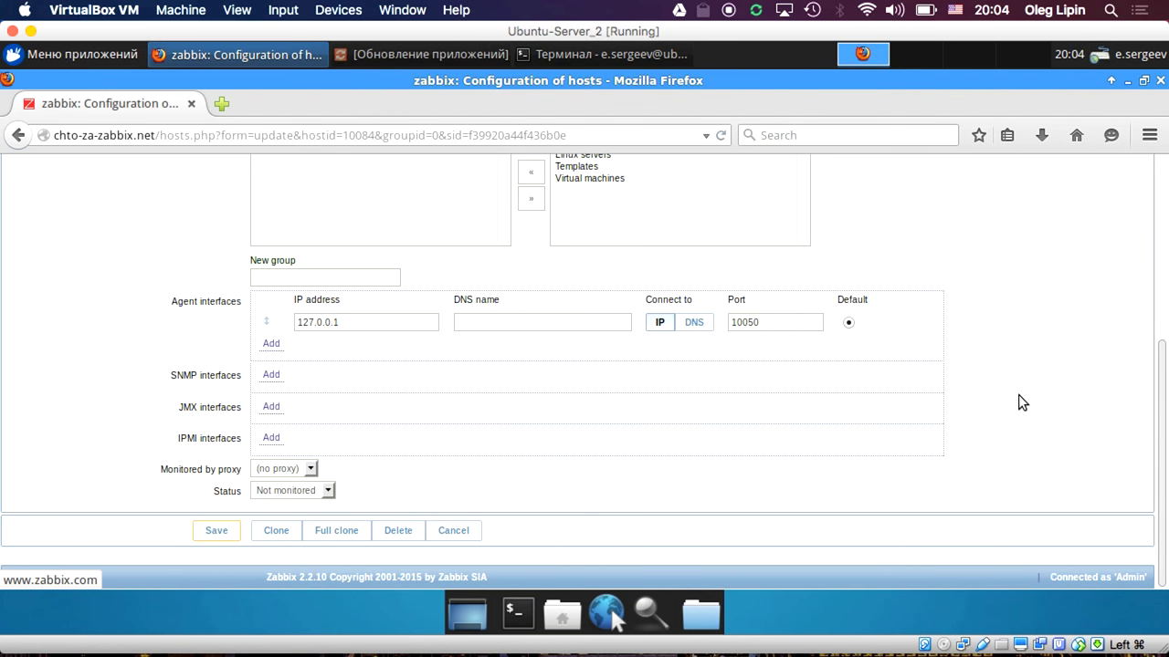
scroll(1017, 395, "up", 6)
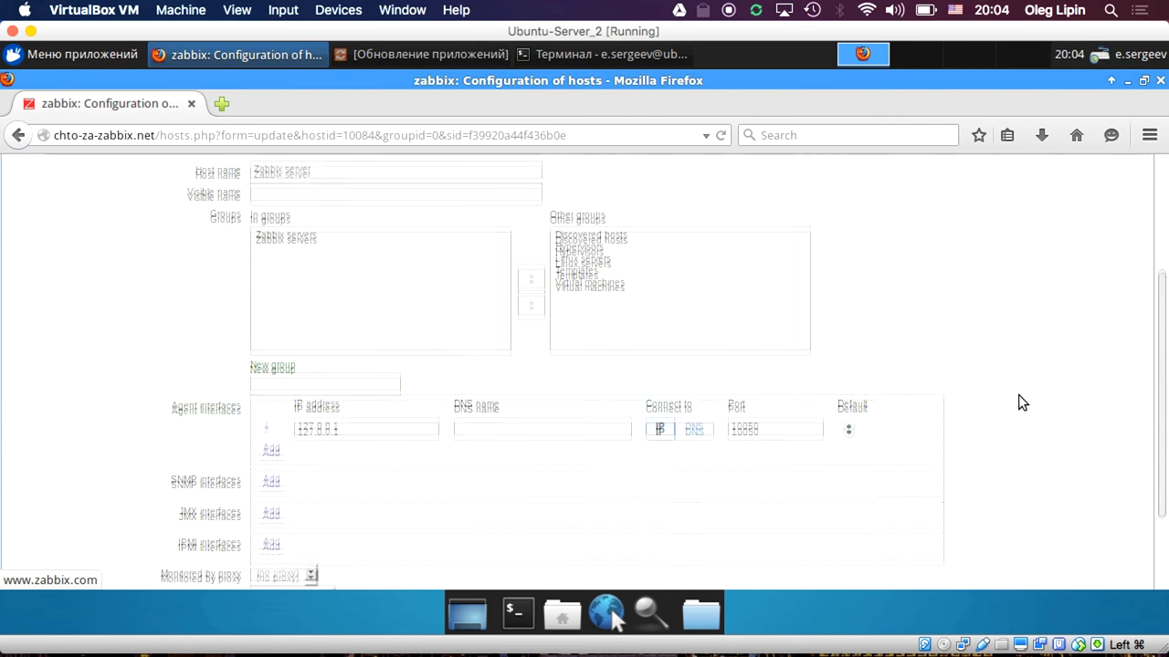
scroll(1019, 396, "down", 5)
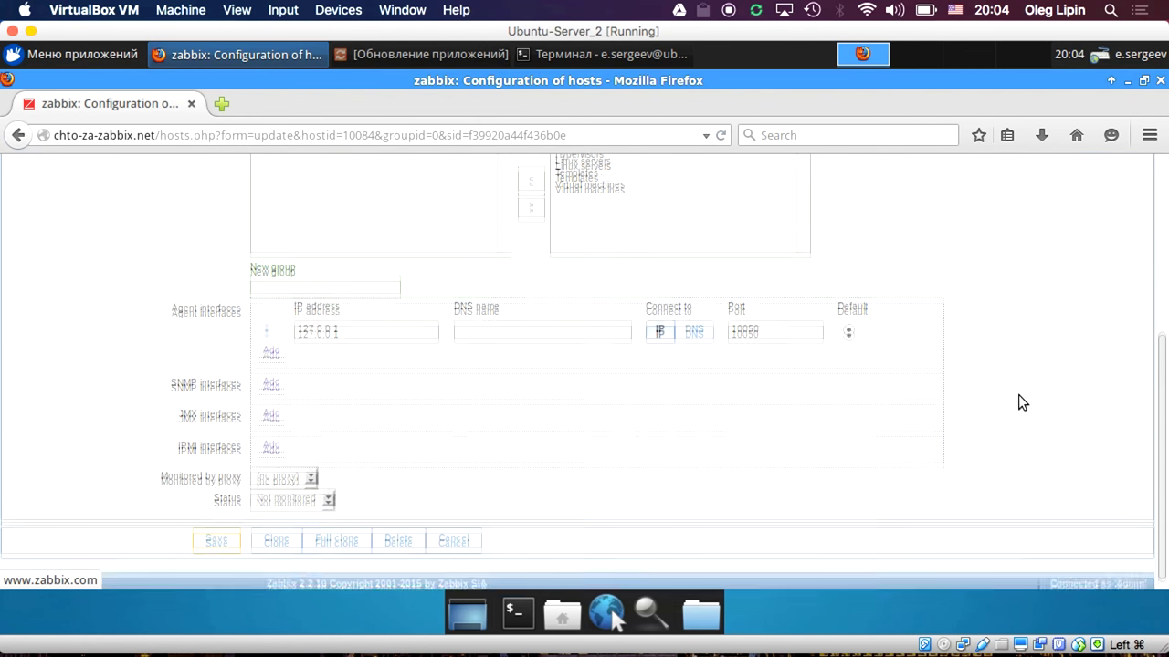
scroll(1019, 395, "up", 3)
scroll(1019, 395, "up", 3)
scroll(1019, 395, "down", 6)
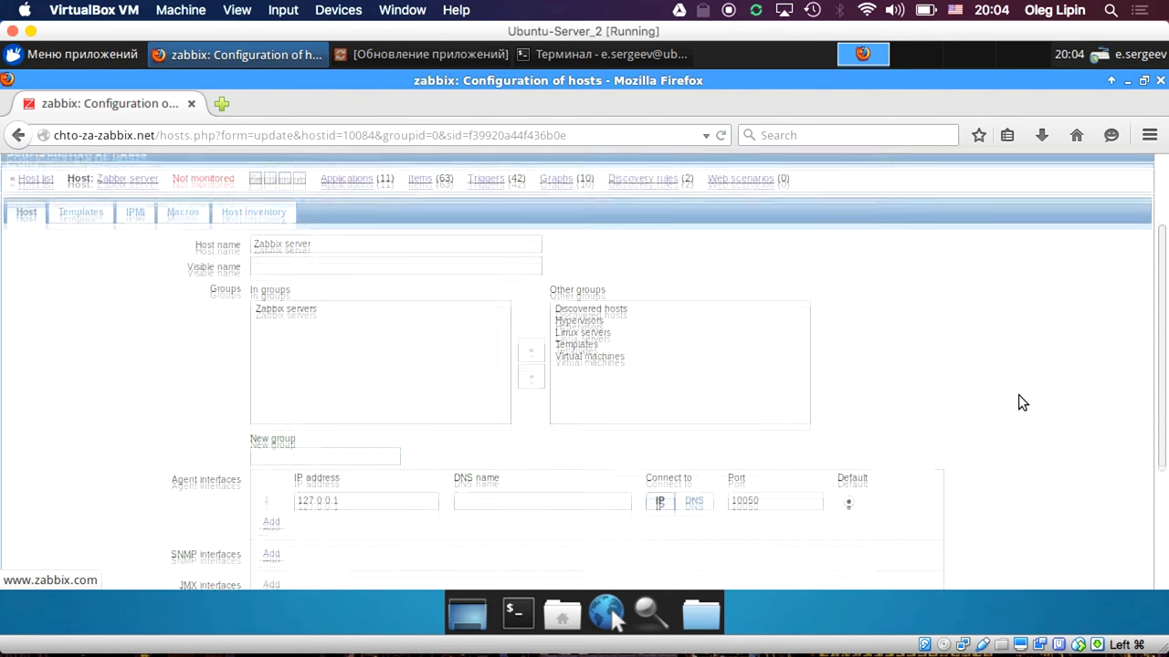
scroll(1017, 394, "up", 6)
scroll(1017, 394, "down", 3)
scroll(1018, 395, "down", 2)
scroll(1018, 394, "up", 5)
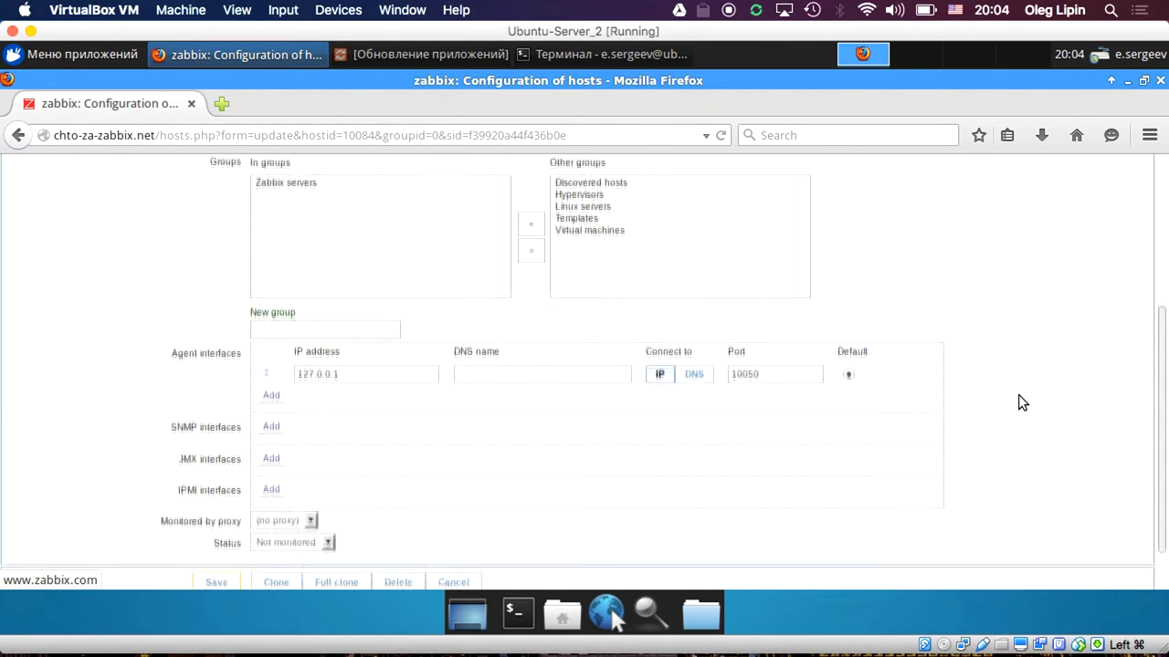
scroll(1018, 403, "down", 3)
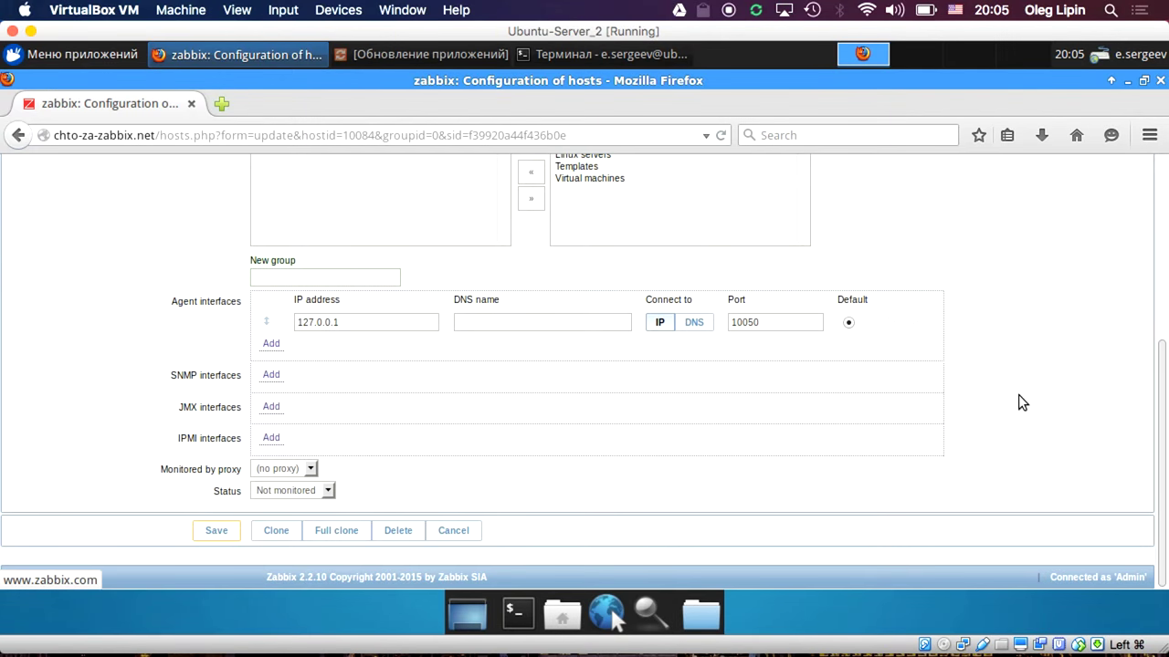
scroll(1017, 403, "up", 2)
scroll(1020, 402, "up", 2)
scroll(1019, 402, "down", 3)
scroll(1022, 402, "up", 4)
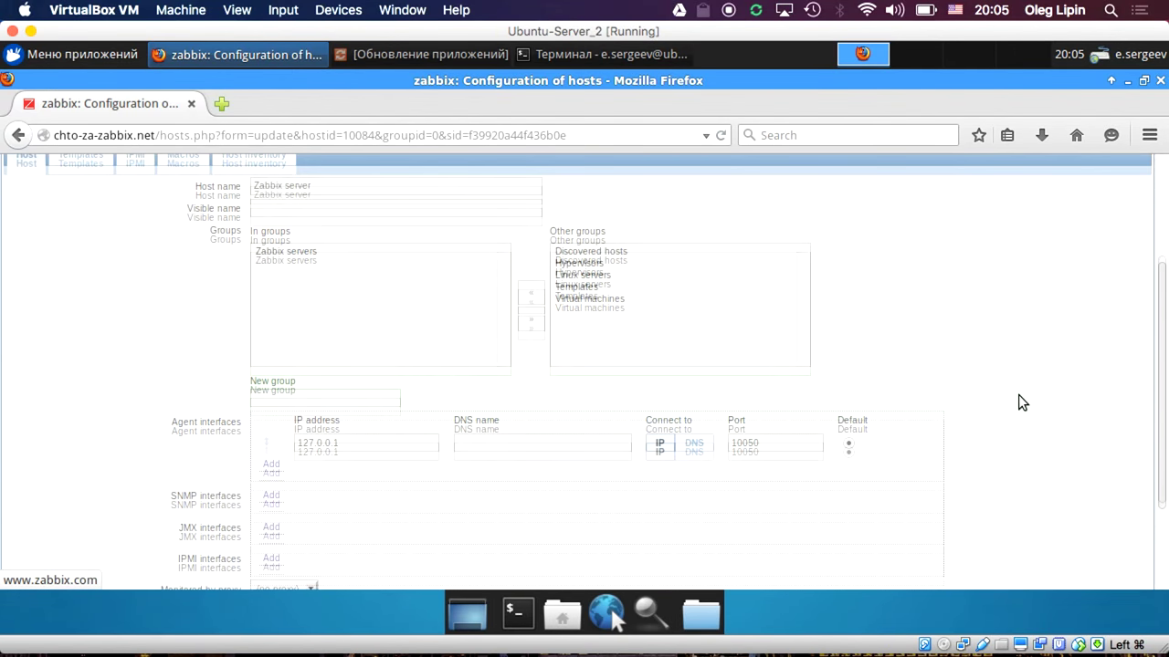
scroll(1021, 403, "down", 2)
scroll(1021, 402, "up", 2)
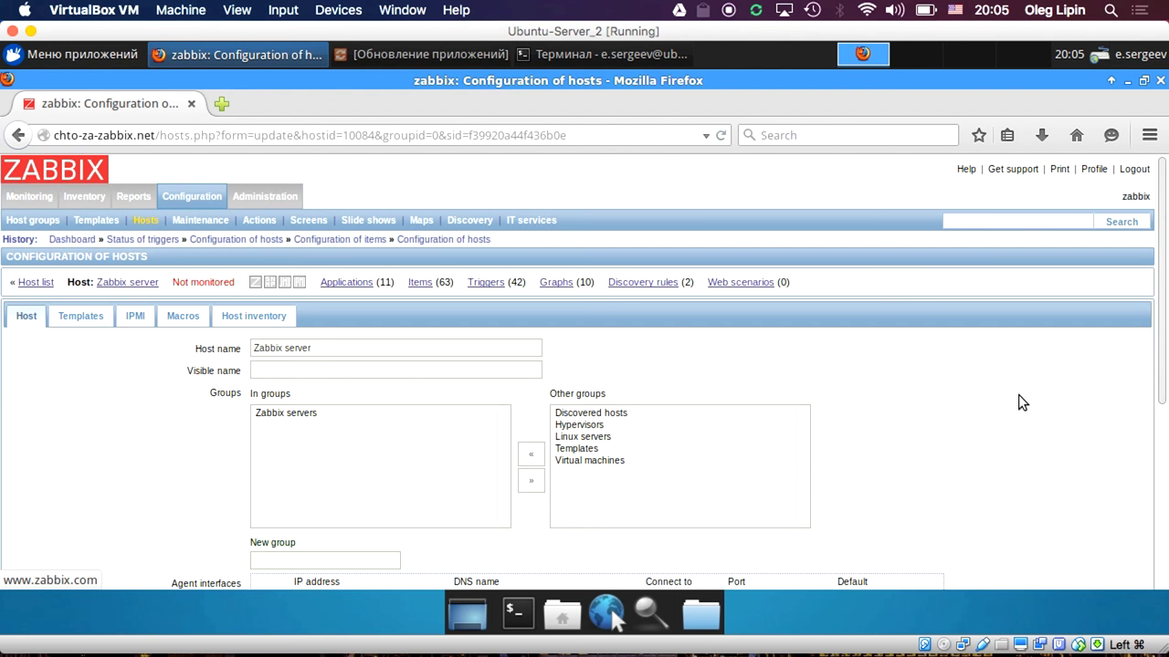
scroll(1018, 395, "down", 3)
scroll(1018, 395, "up", 3)
scroll(1018, 394, "down", 3)
scroll(1018, 395, "down", 3)
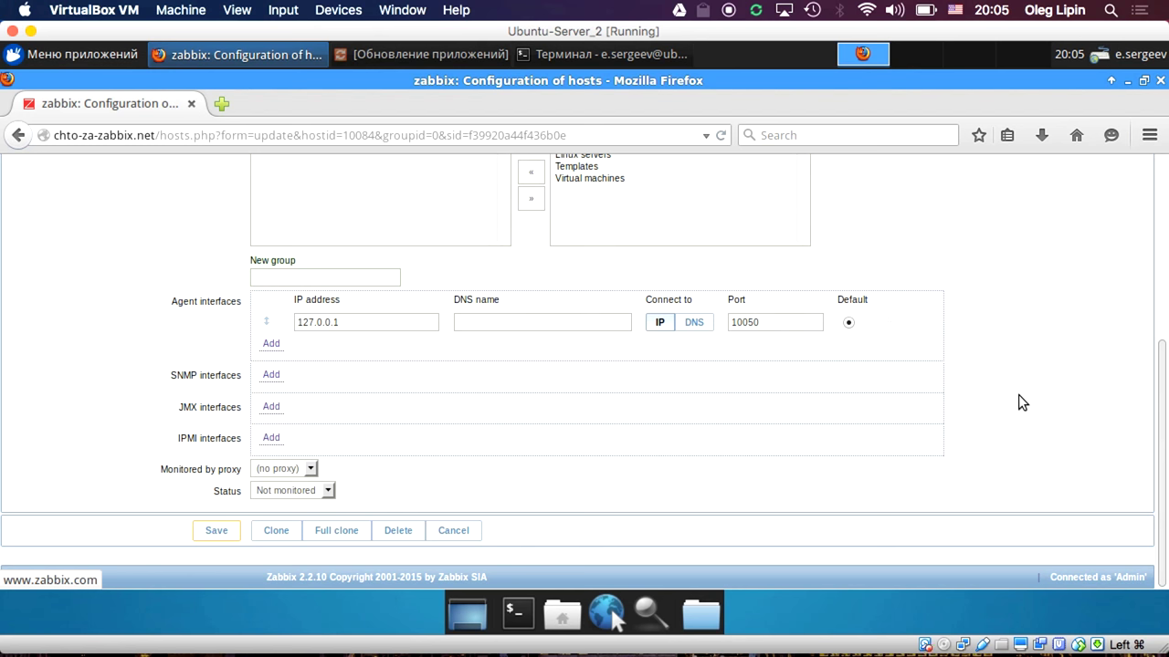
scroll(1018, 394, "up", 1)
scroll(1018, 395, "up", 4)
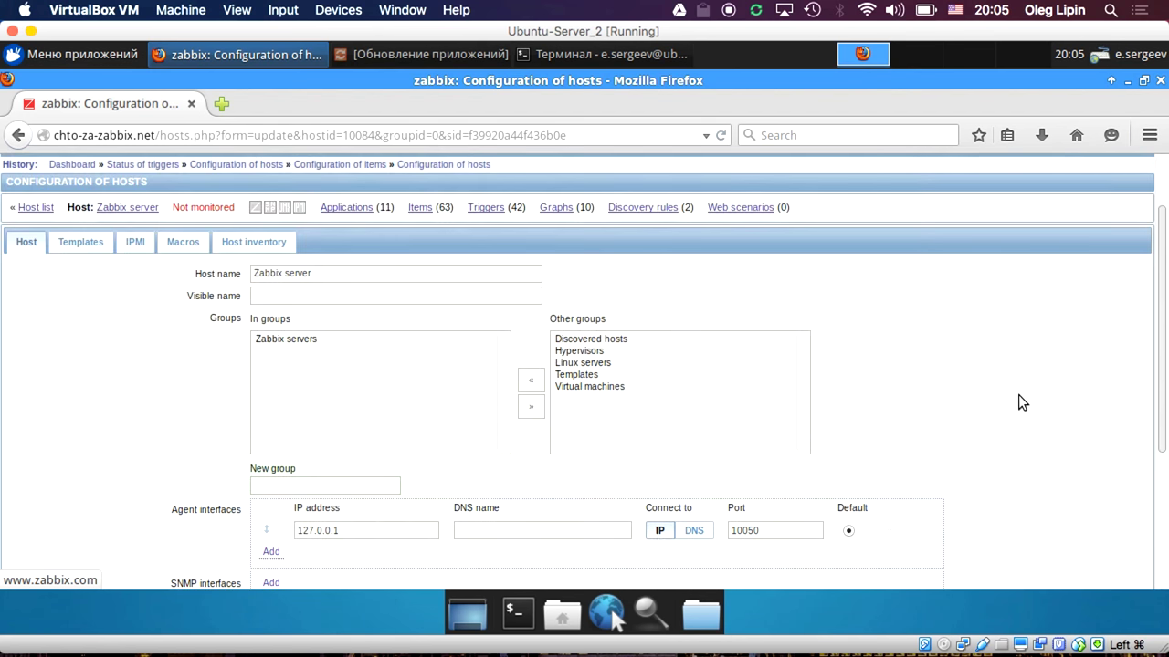
scroll(1018, 395, "down", 5)
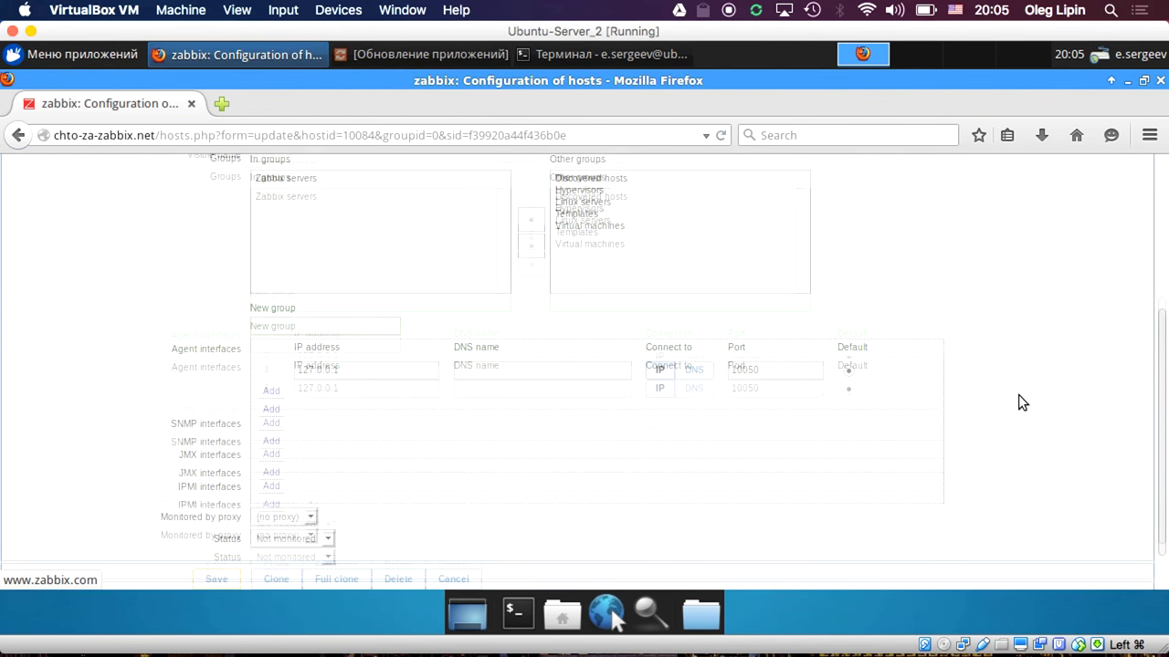
scroll(1018, 396, "up", 2)
scroll(1018, 394, "up", 3)
scroll(1018, 394, "down", 3)
scroll(1018, 402, "down", 2)
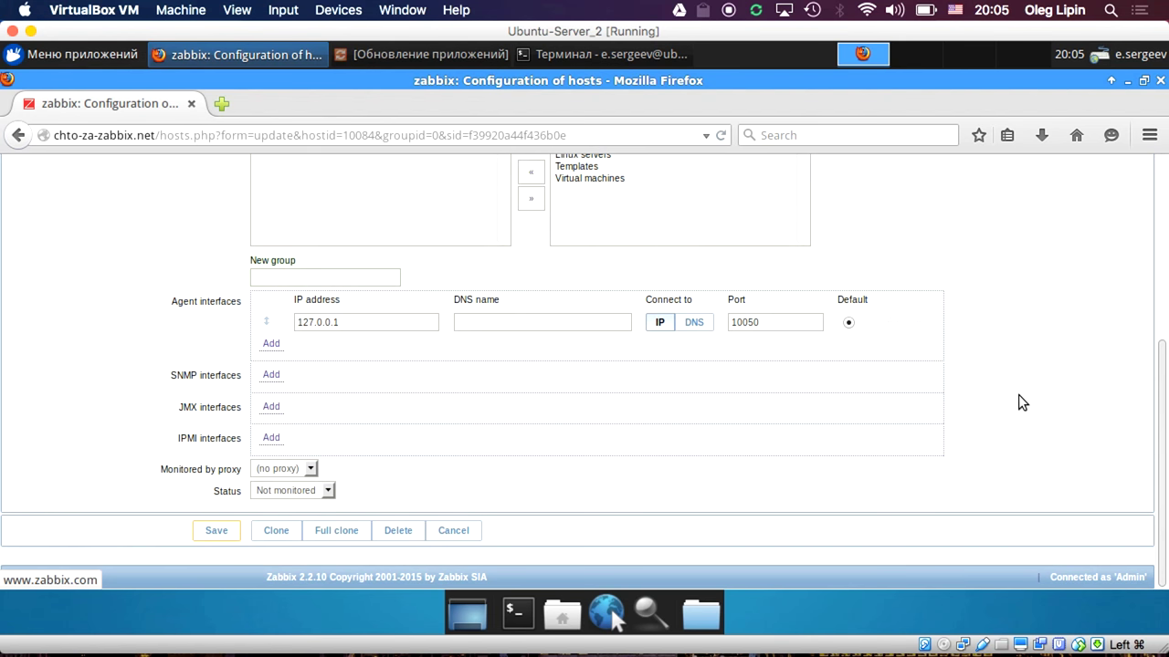
scroll(1019, 395, "up", 5)
scroll(1019, 395, "down", 2)
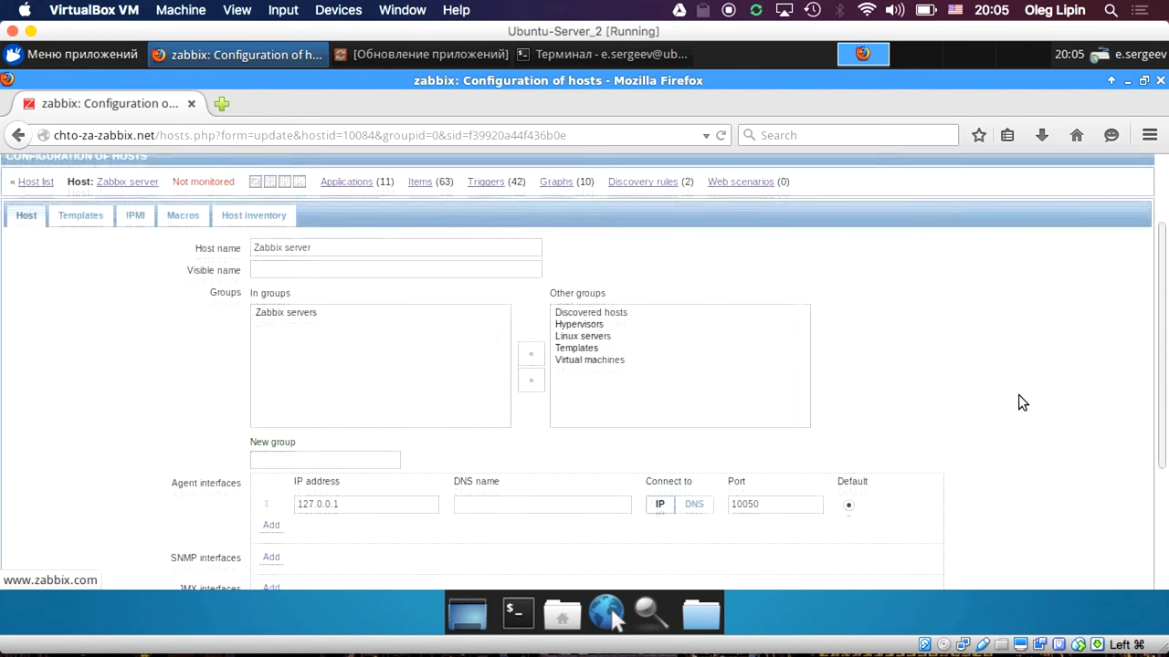
scroll(1019, 396, "down", 3)
scroll(1018, 396, "up", 4)
scroll(1022, 403, "up", 2)
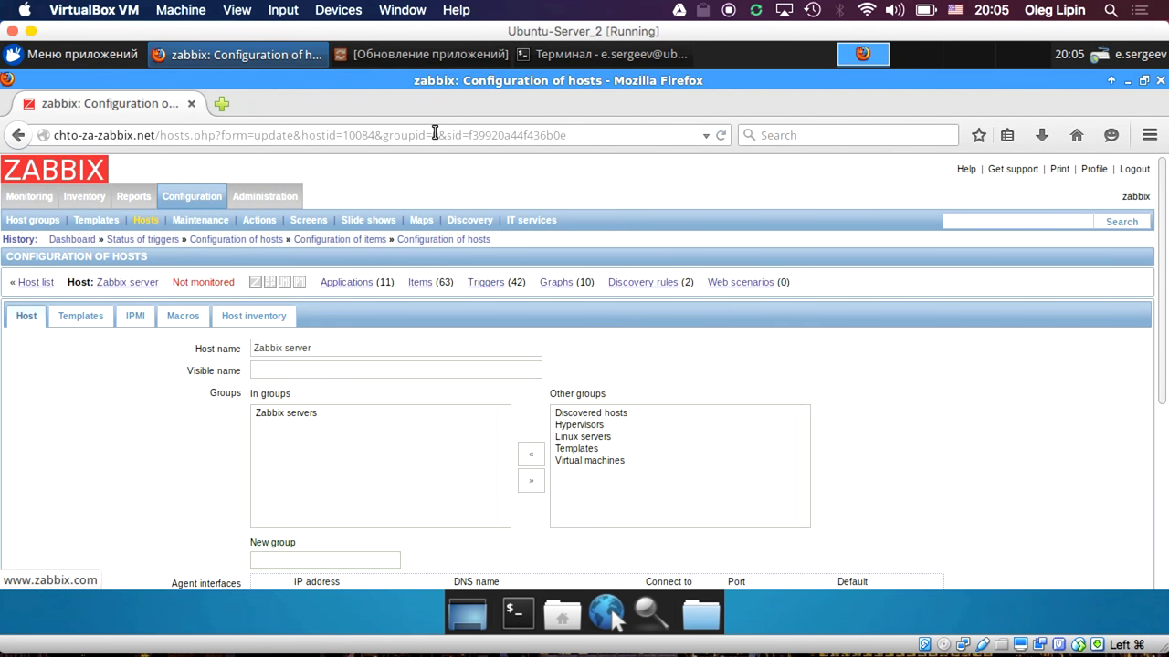
In a new browser tab, search Google for 'zabby tcp'.
left_click(221, 106)
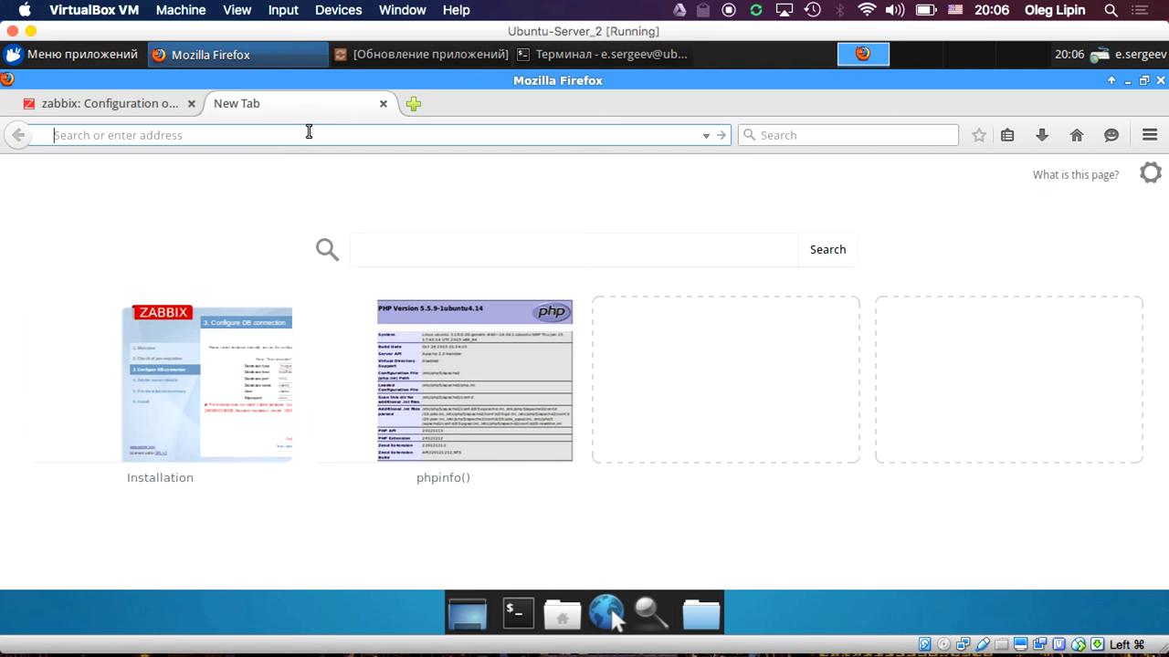
type("zabby")
type("t")
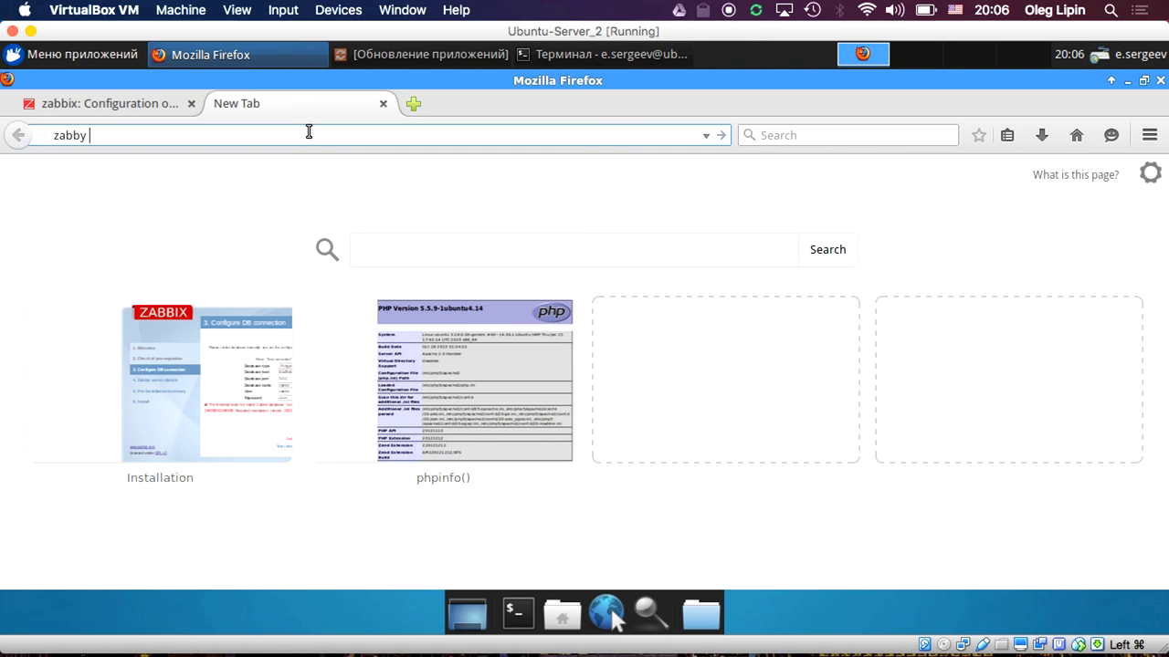
type("cp")
key("Return")
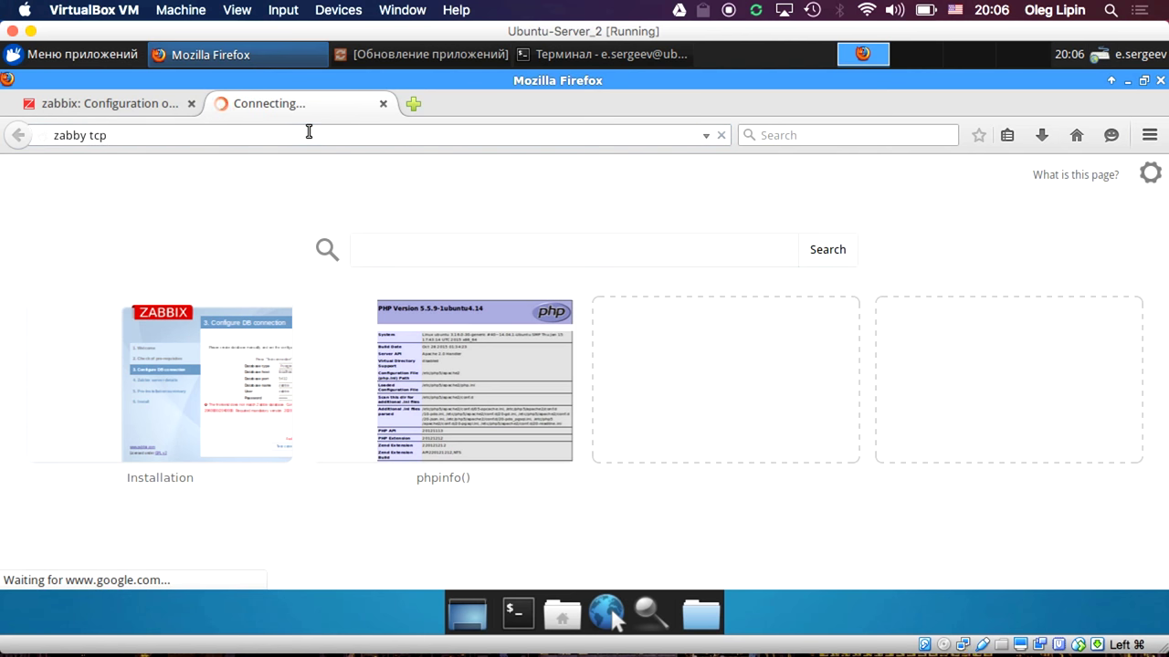
Narrow the query to 'zabby' and open the Pragmatic-Source/zabby GitHub result.
left_click(335, 184)
key("BackSpace")
key("BackSpace")
key("BackSpace")
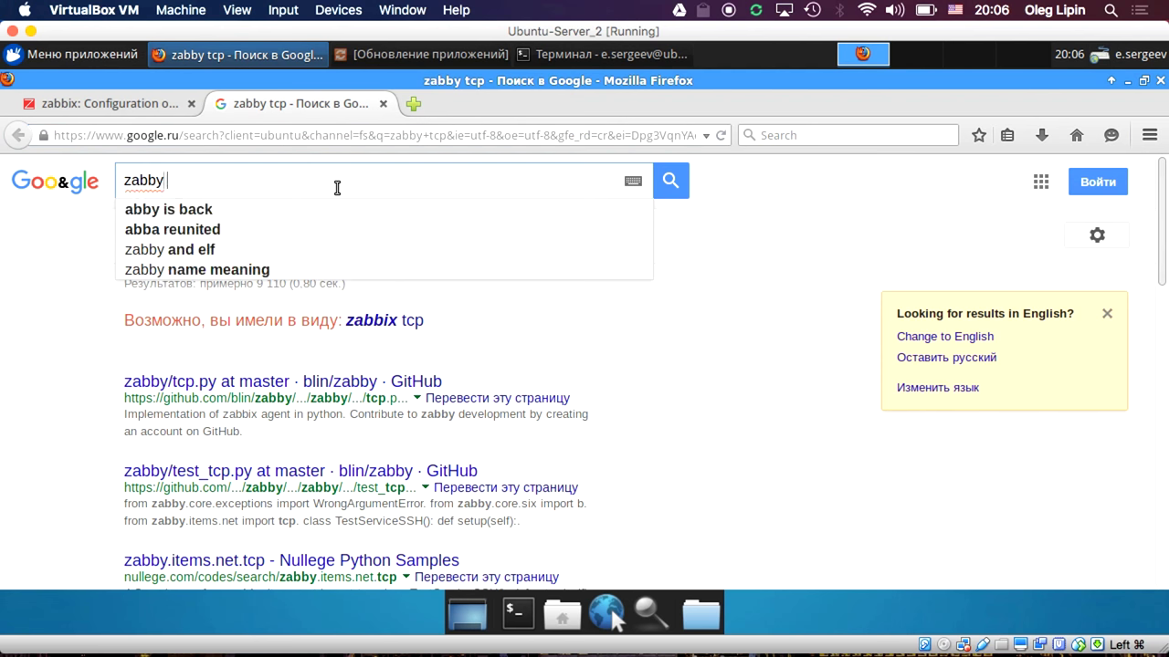
key("BackSpace")
key("Return")
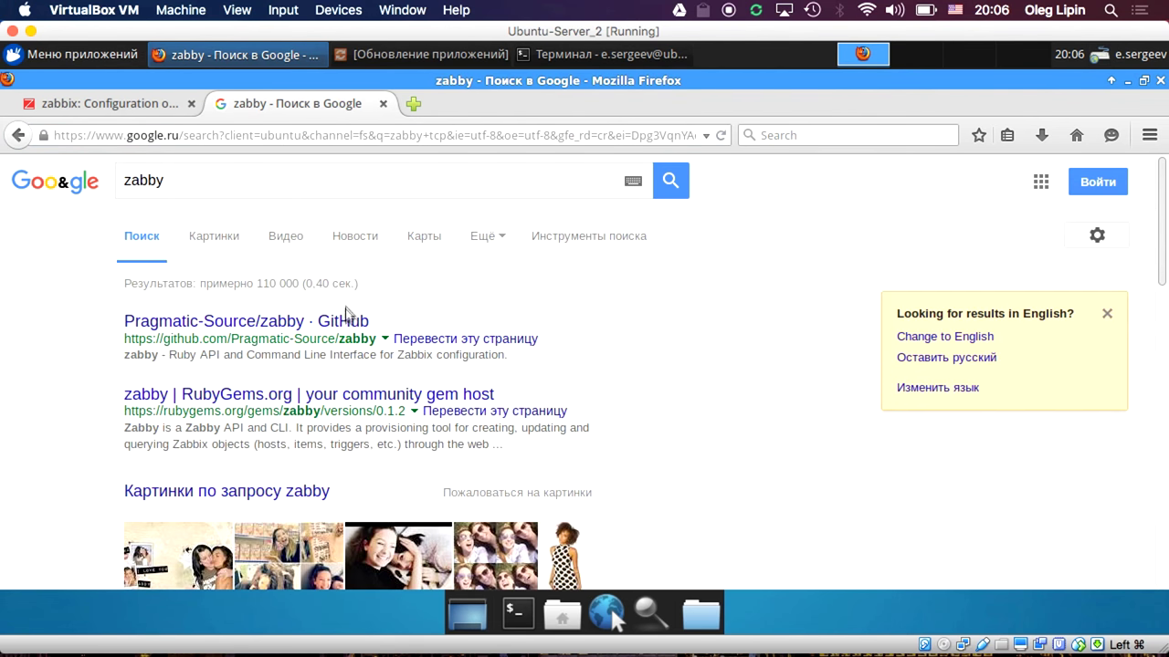
left_click(275, 322)
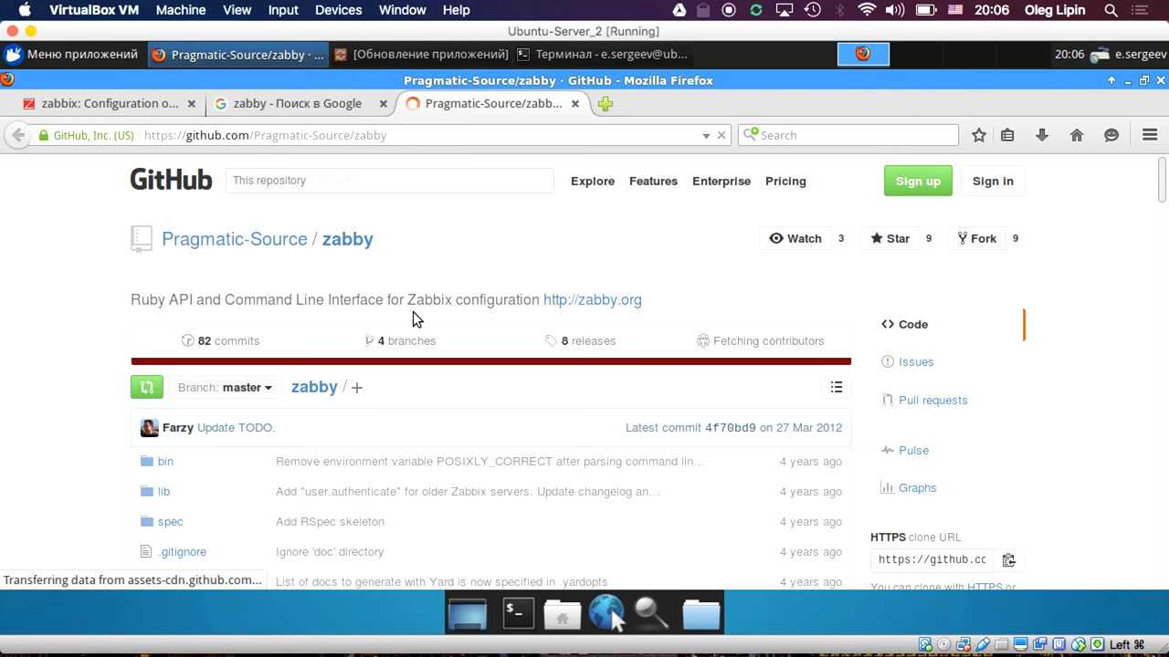
Scroll through the zabby repository's README Goals and Features sections, then back to the top.
scroll(413, 311, "down", 7)
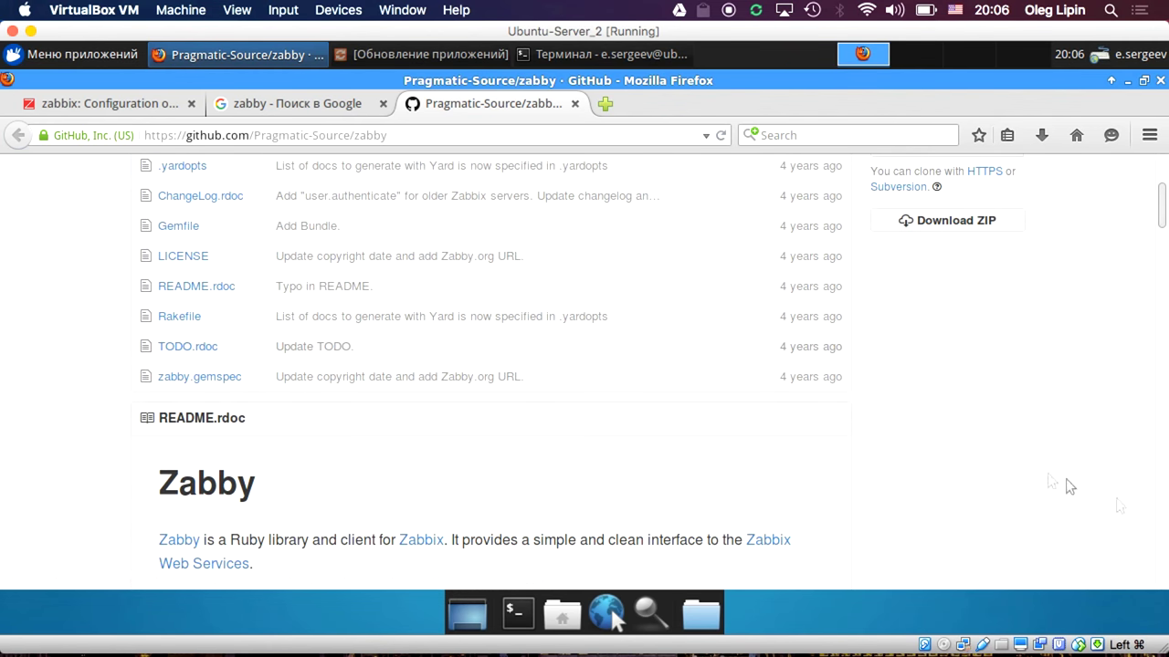
scroll(953, 447, "down", 5)
scroll(953, 447, "down", 2)
scroll(953, 447, "up", 8)
scroll(953, 442, "up", 5)
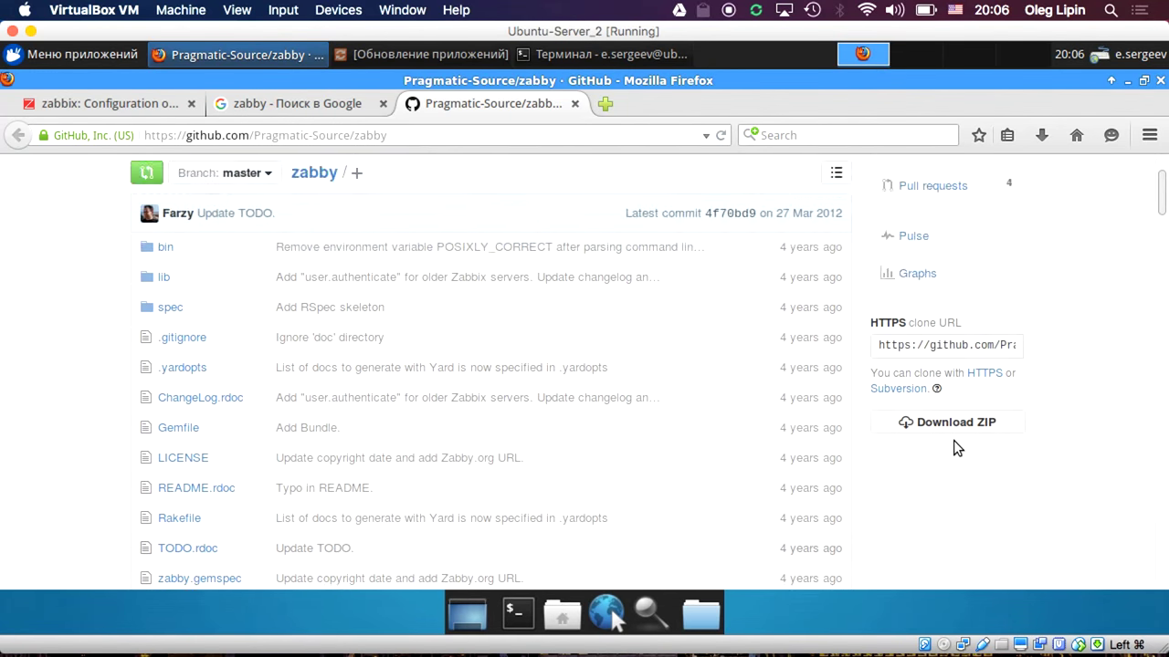
scroll(953, 442, "down", 6)
scroll(953, 447, "down", 2)
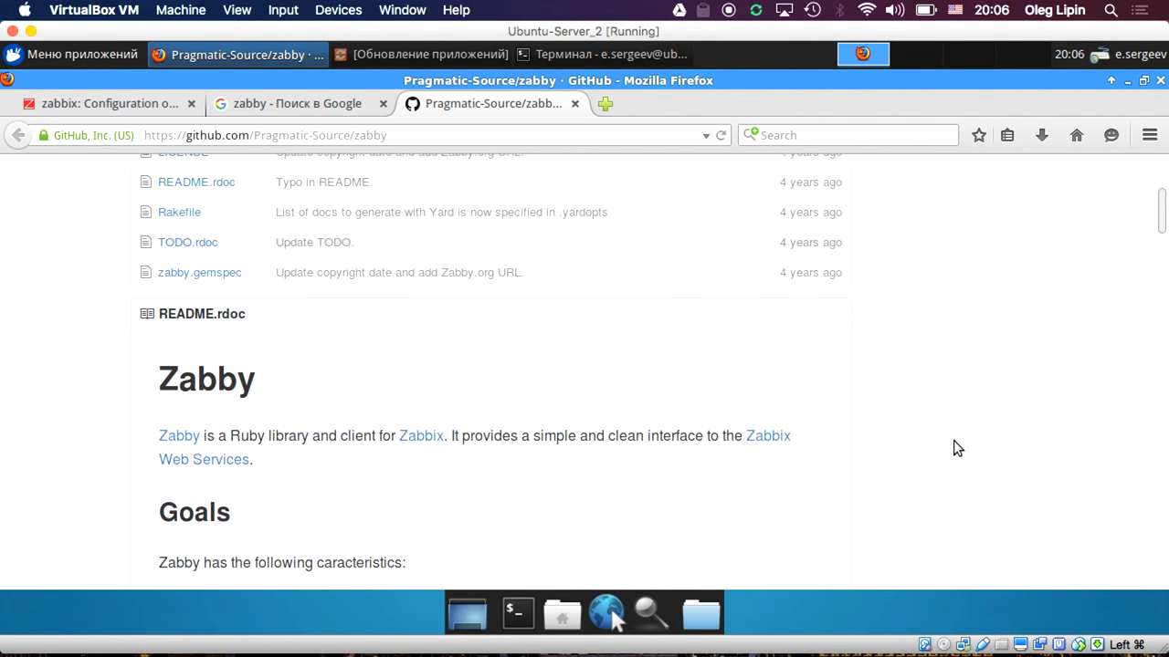
scroll(953, 447, "down", 2)
scroll(953, 447, "up", 2)
scroll(953, 448, "down", 10)
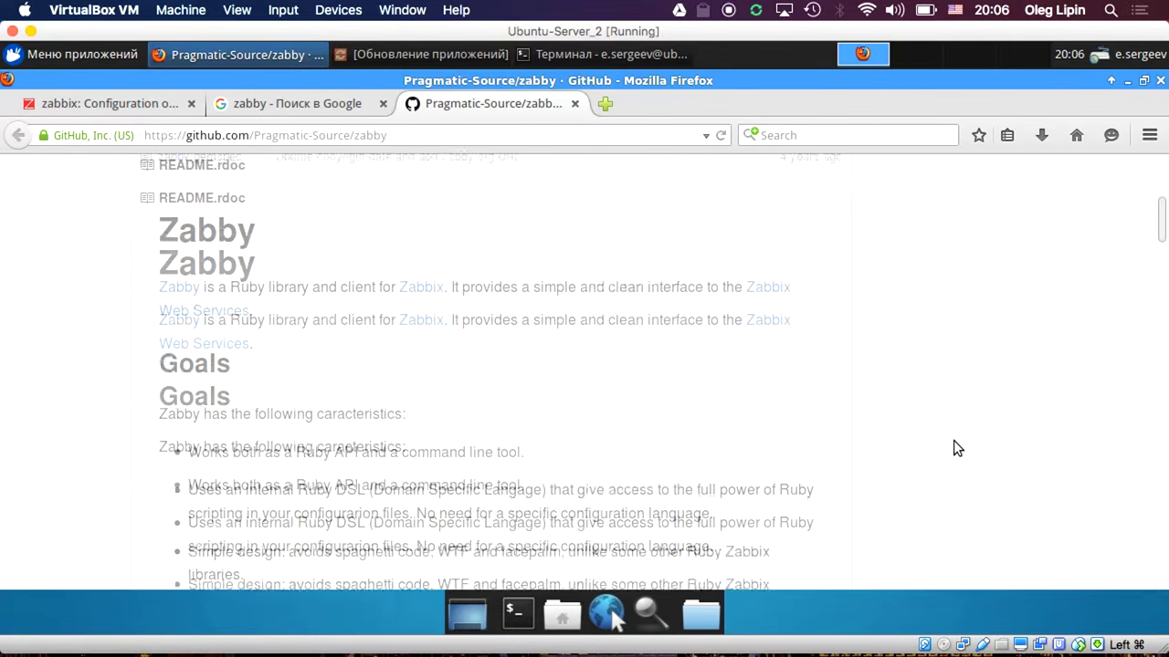
scroll(953, 447, "up", 12)
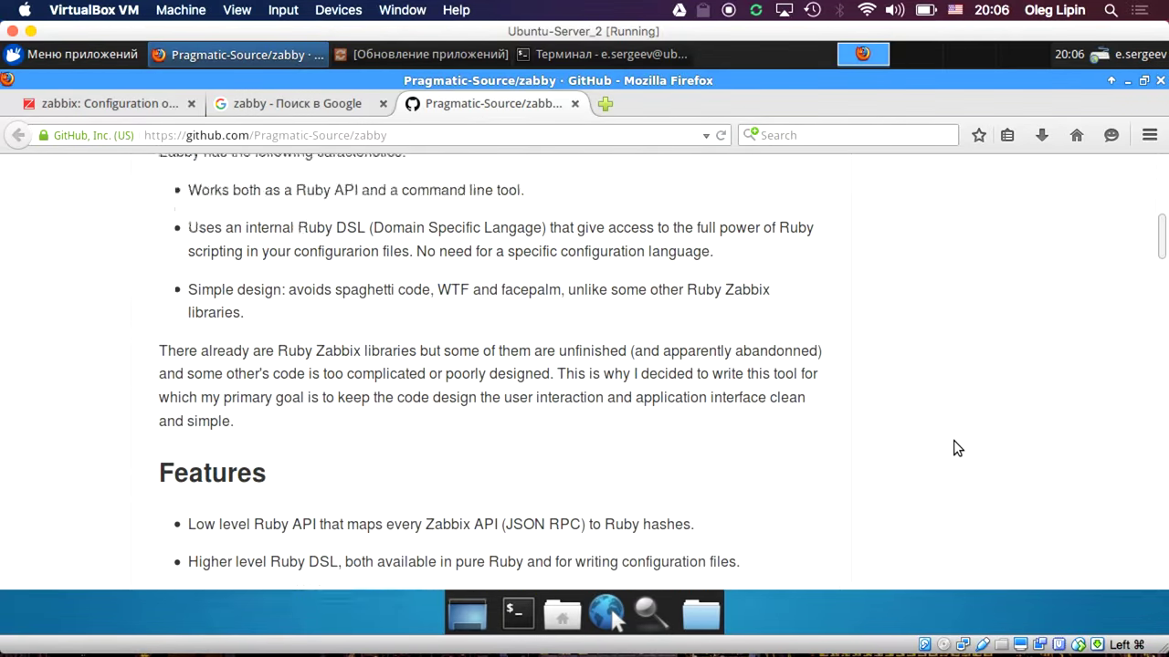
scroll(955, 447, "down", 4)
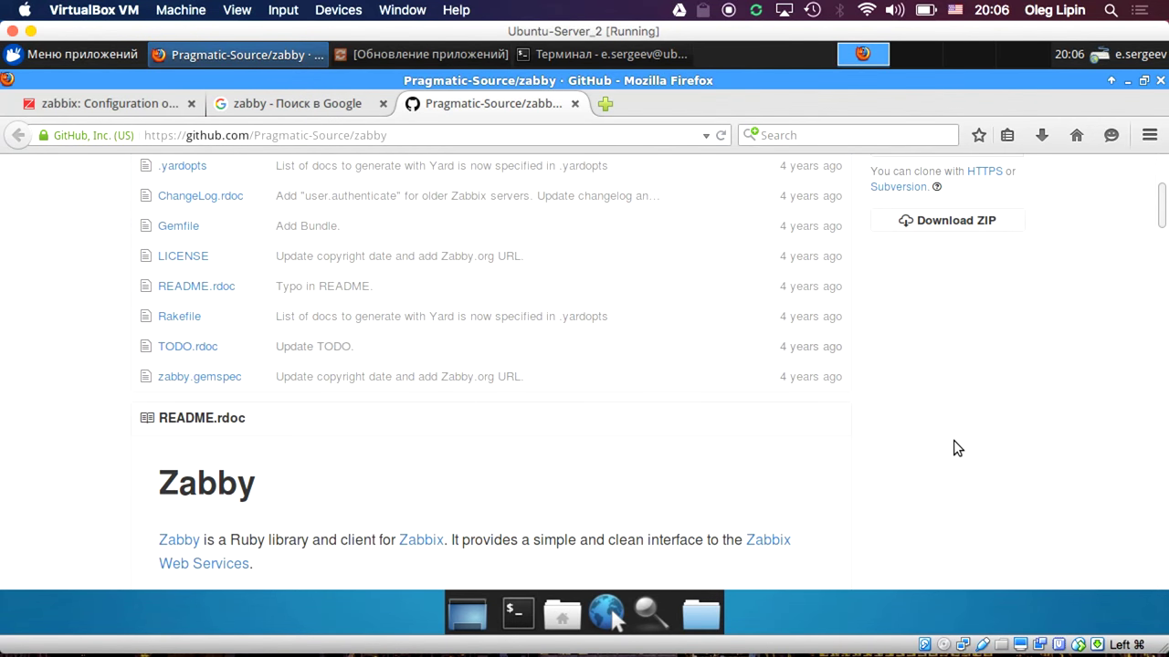
scroll(953, 441, "down", 2)
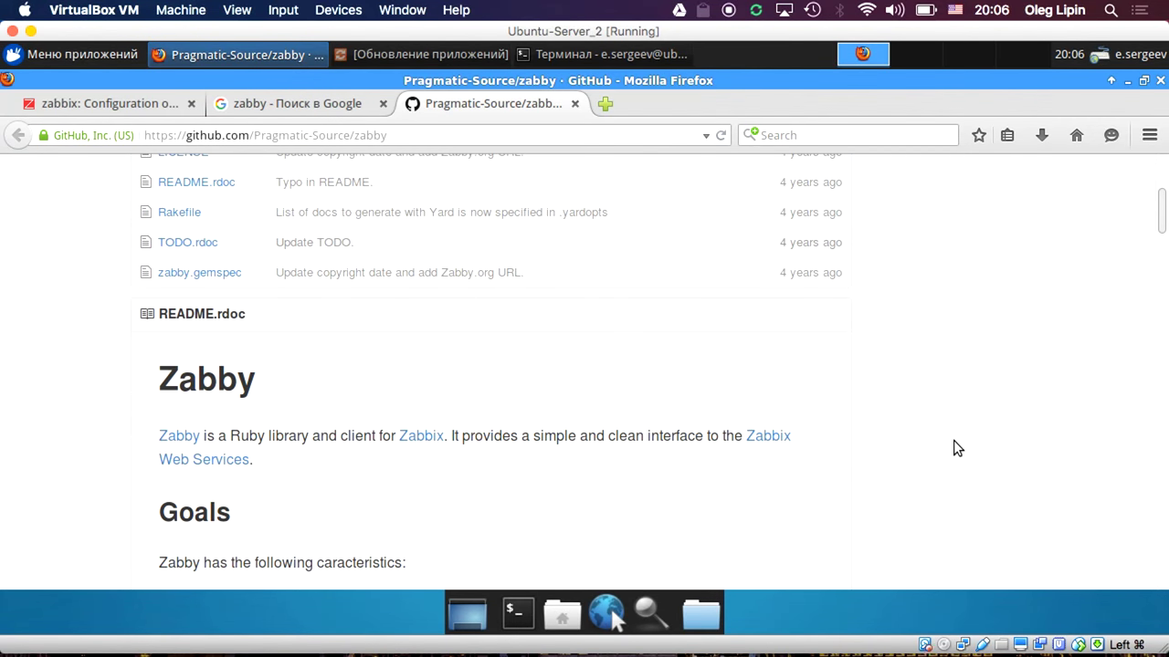
scroll(953, 441, "up", 2)
scroll(953, 441, "up", 3)
scroll(953, 441, "down", 5)
scroll(953, 440, "down", 2)
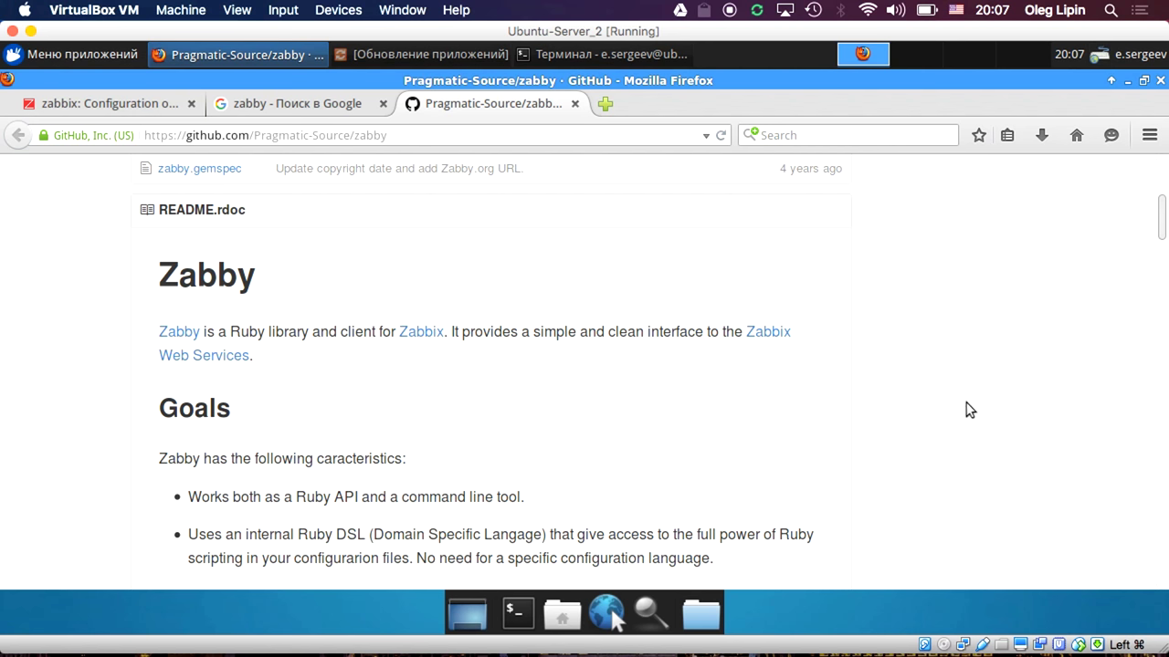
scroll(966, 401, "down", 1)
scroll(966, 402, "up", 1)
scroll(966, 403, "up", 3)
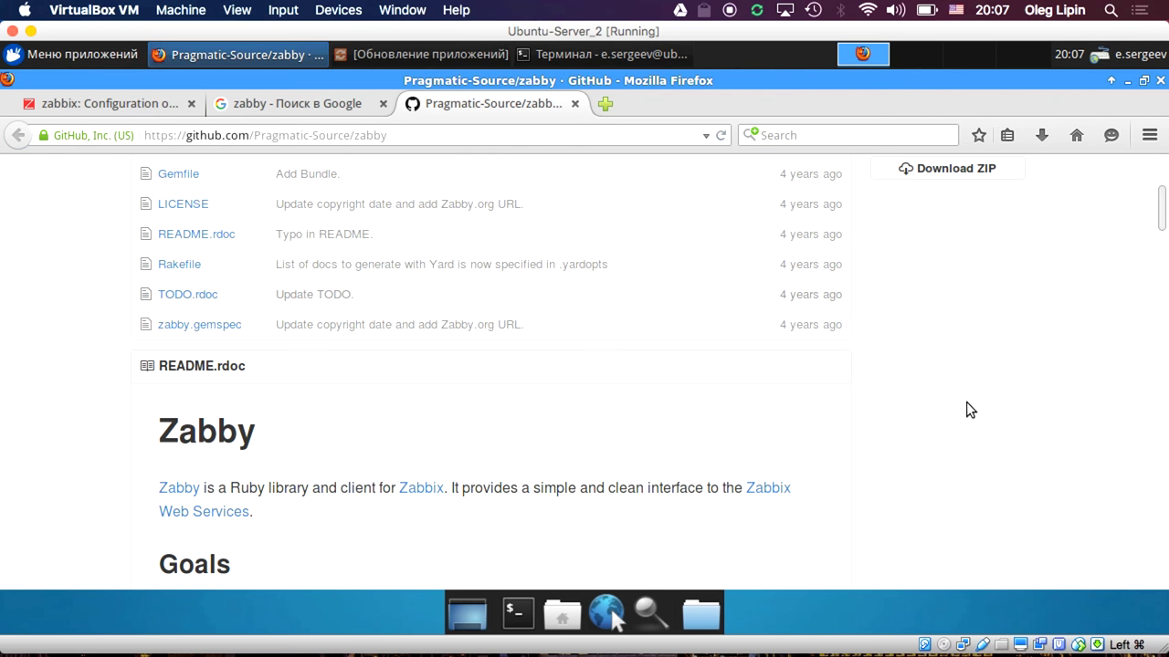
scroll(966, 410, "down", 3)
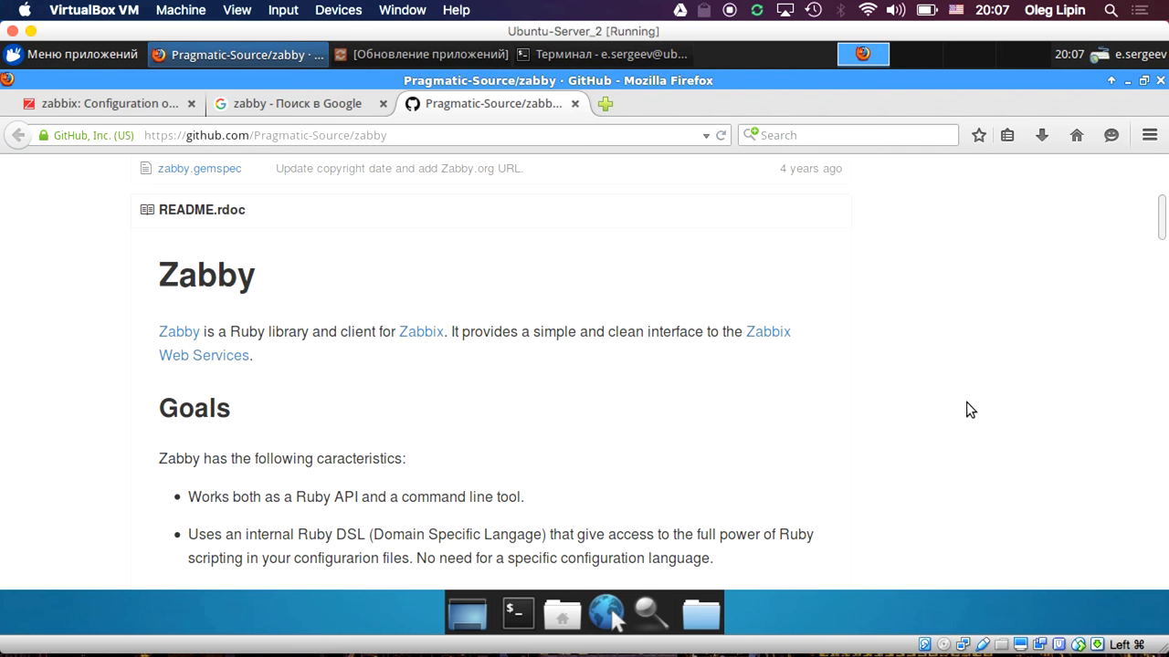
scroll(966, 410, "down", 3)
scroll(966, 407, "down", 3)
scroll(966, 406, "up", 5)
scroll(966, 406, "up", 10)
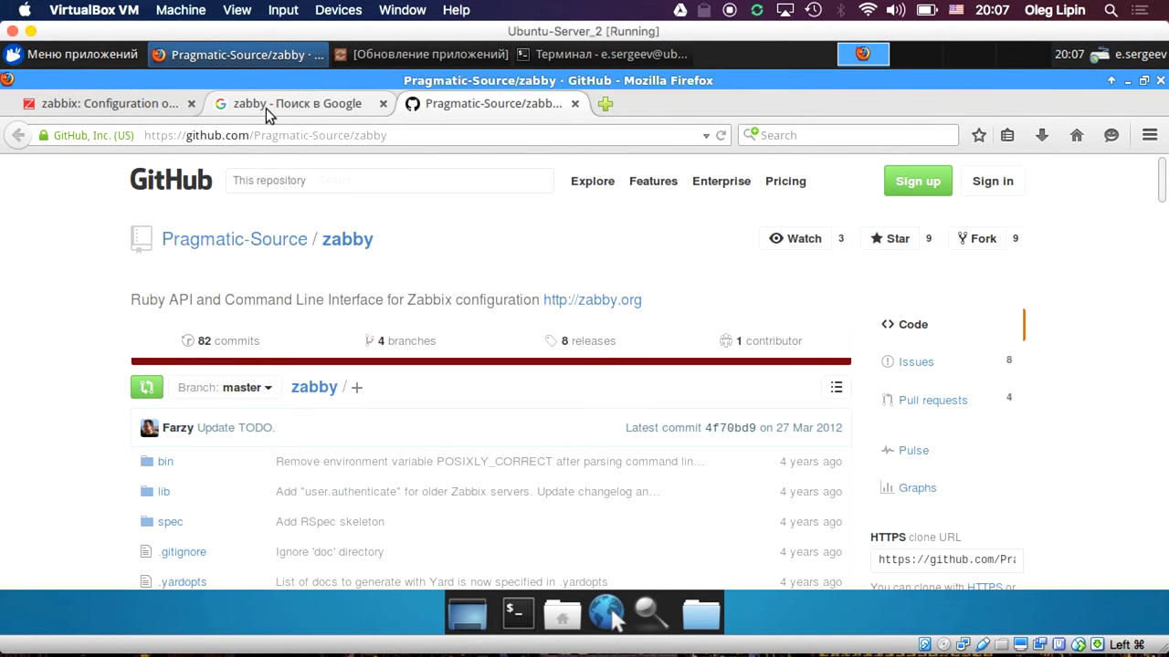
Open the 'Installation — zabby 0.1.5 documentation' page from the Google results for zabby.
left_click(266, 107)
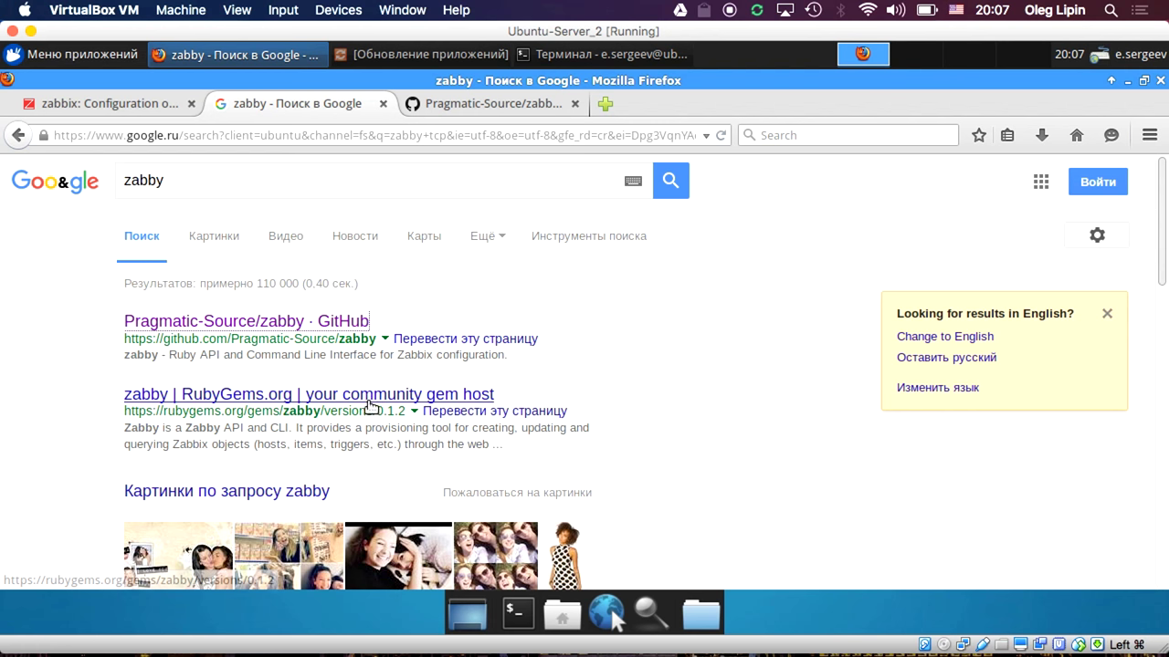
scroll(370, 406, "down", 6)
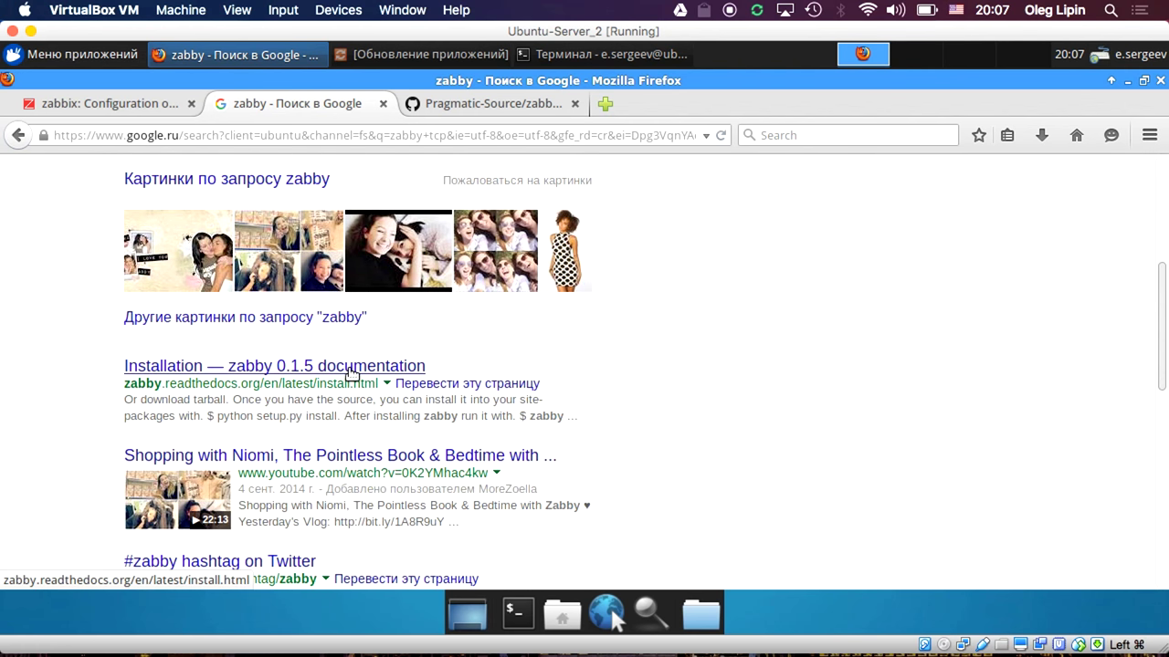
left_click(350, 369)
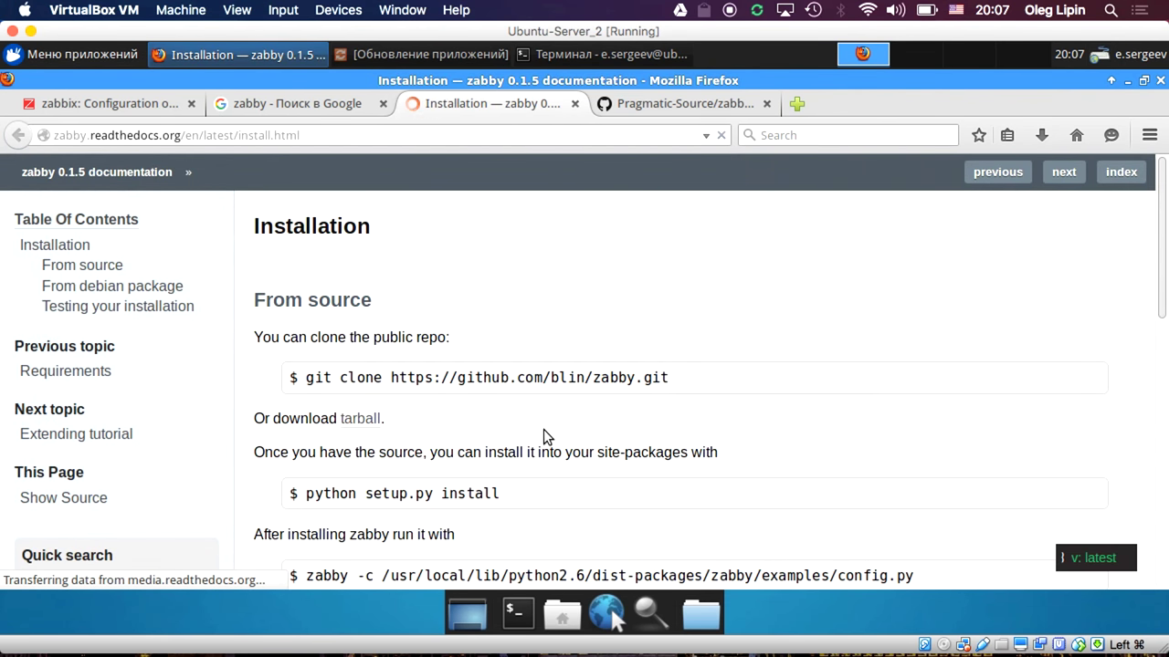
Read through the source and Debian package installs and the zabby_get agent.ping test.
scroll(545, 439, "down", 1)
scroll(543, 429, "down", 5)
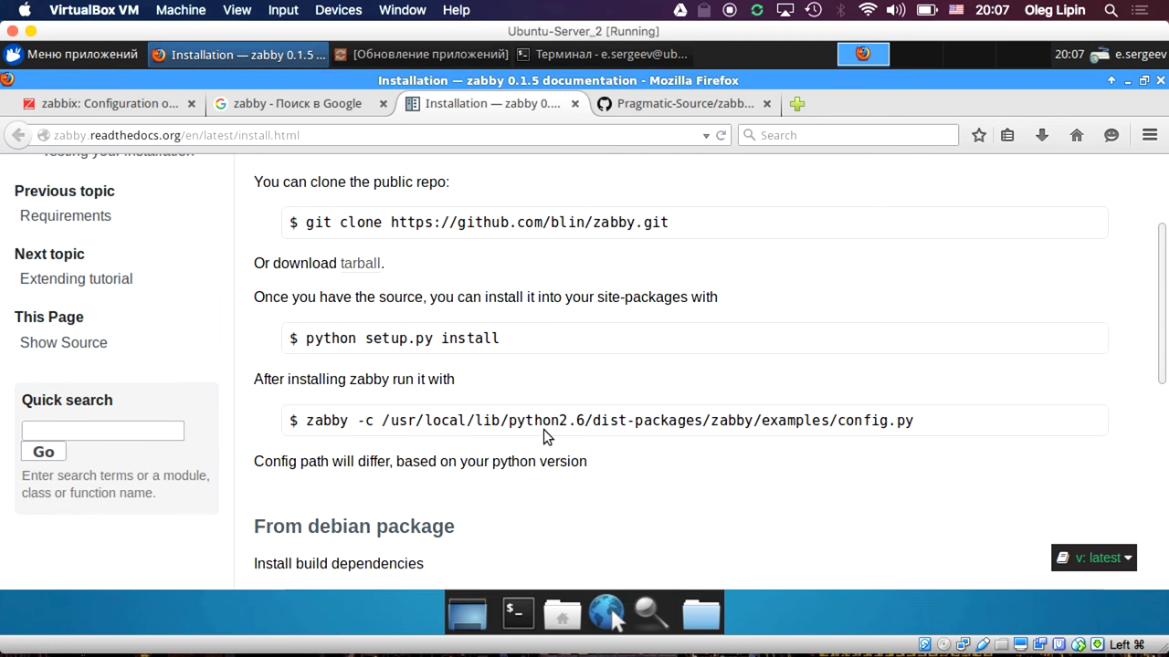
scroll(543, 429, "up", 6)
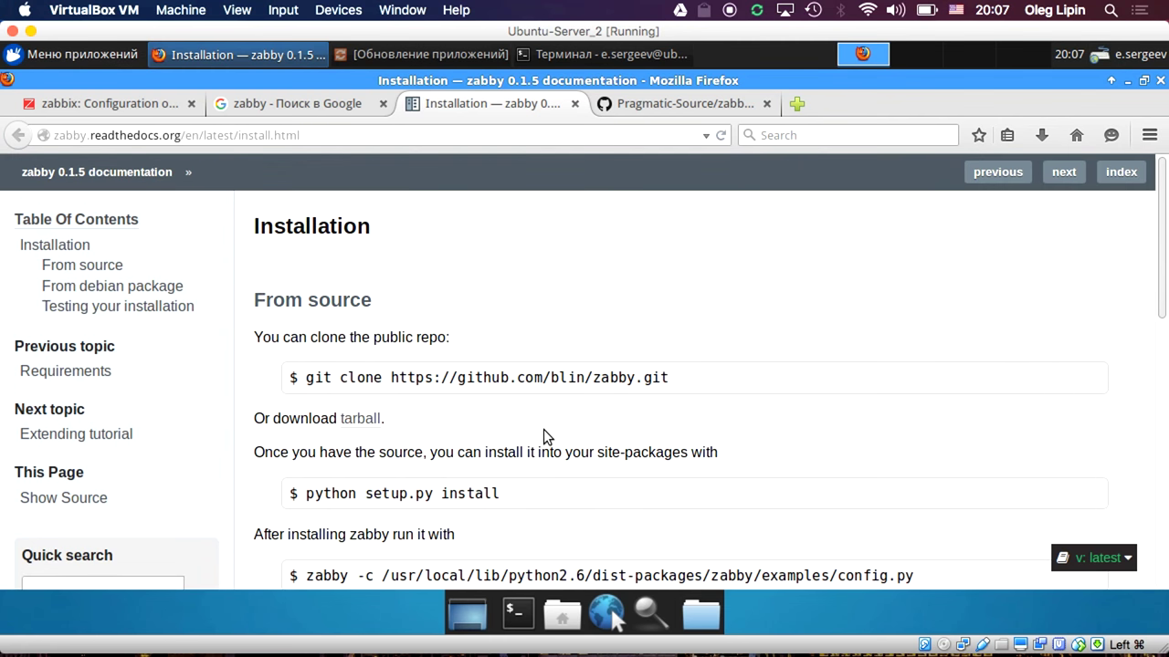
scroll(543, 429, "down", 4)
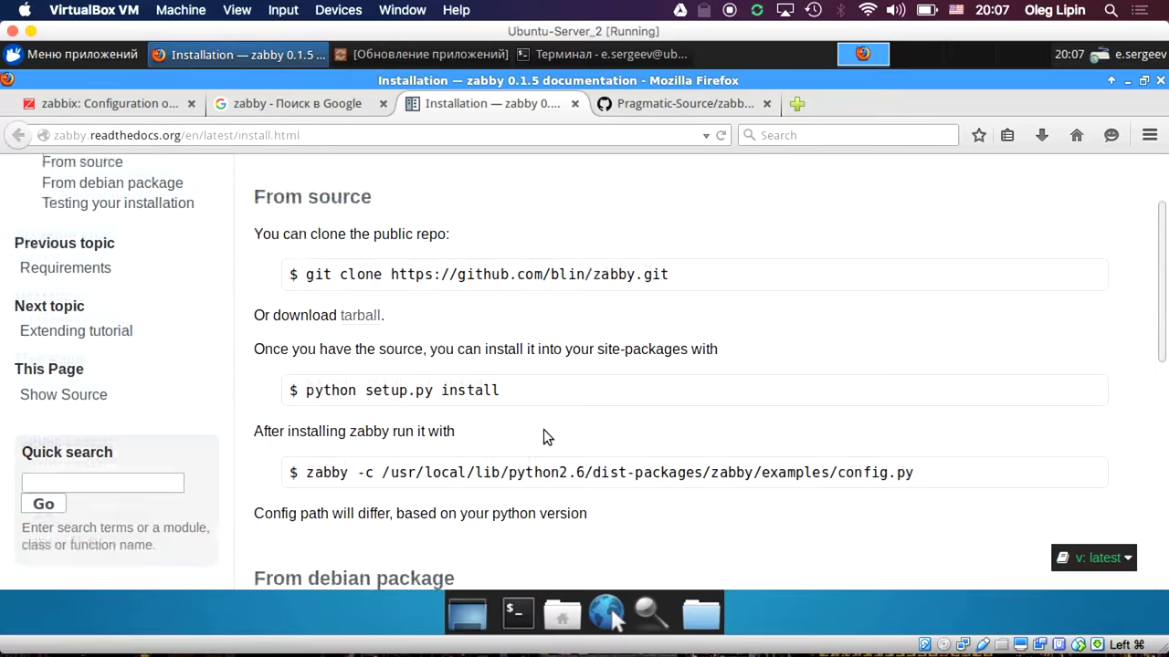
scroll(543, 429, "down", 6)
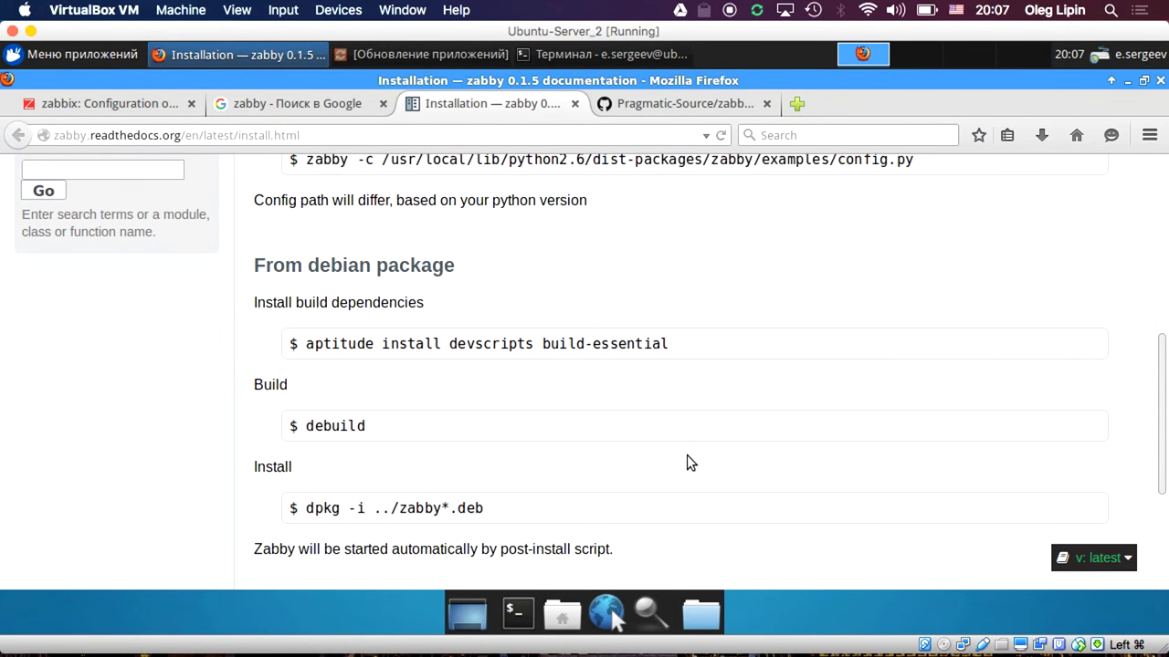
scroll(686, 457, "down", 3)
scroll(686, 456, "up", 1)
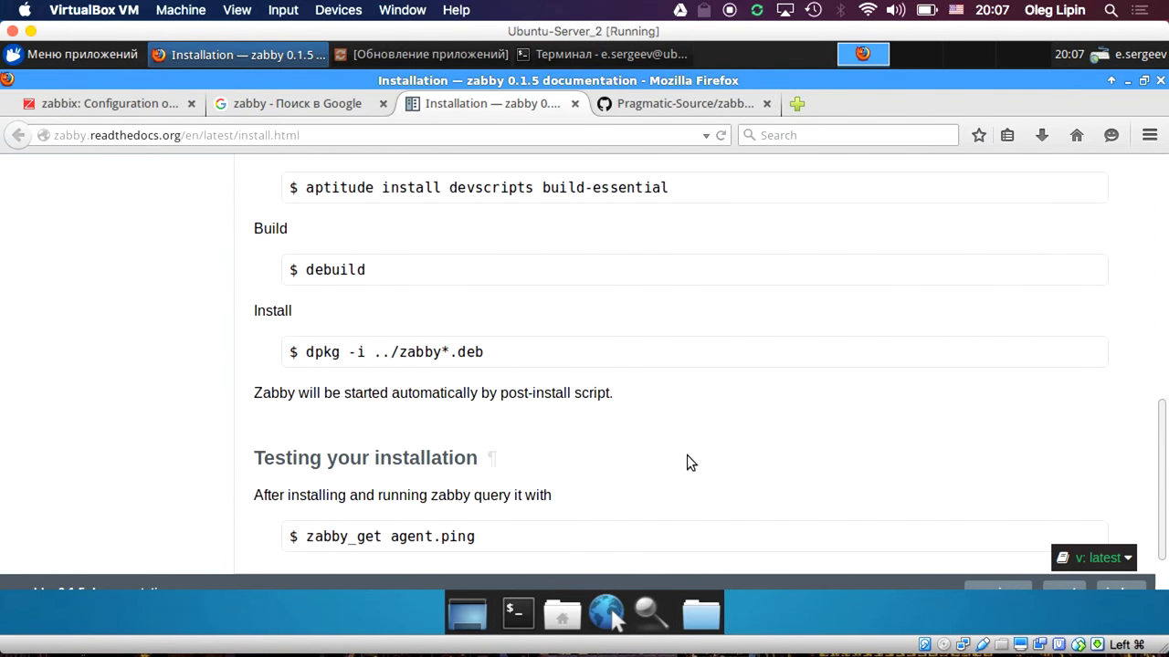
scroll(687, 457, "up", 7)
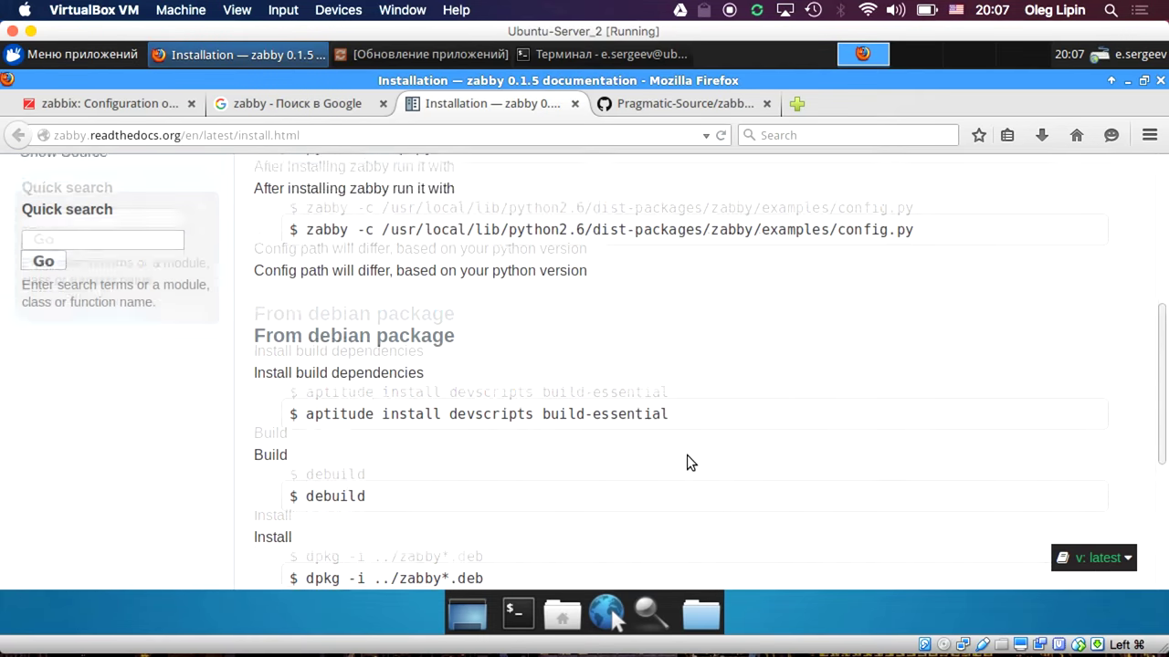
scroll(686, 457, "up", 5)
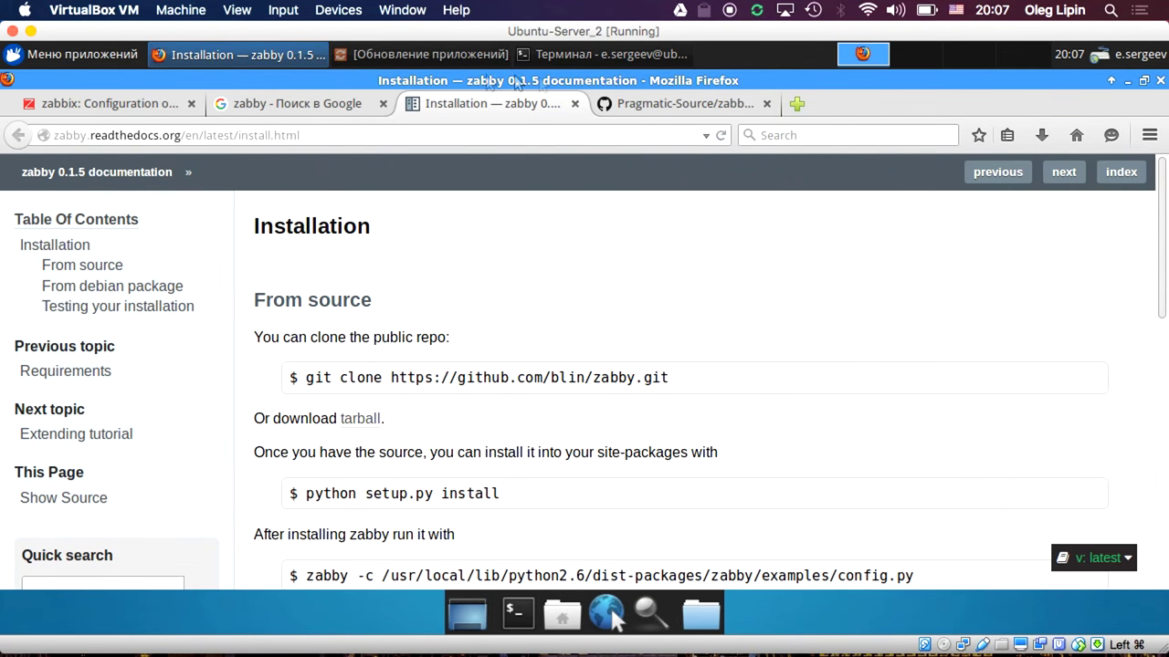
left_click(673, 103)
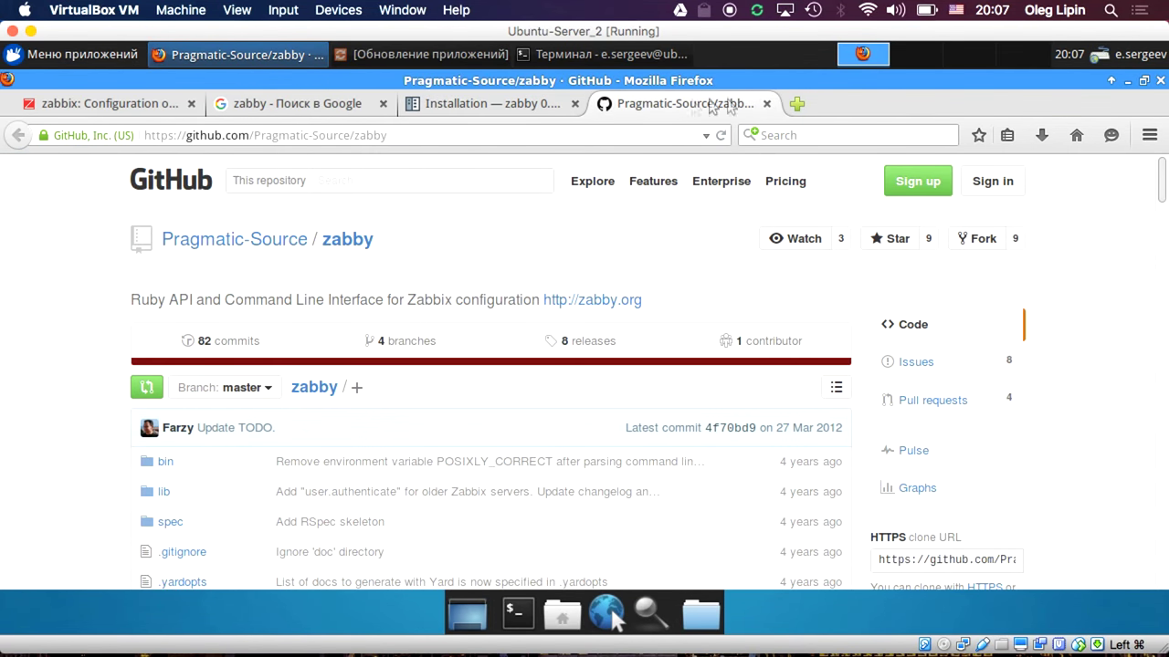
left_click(768, 104)
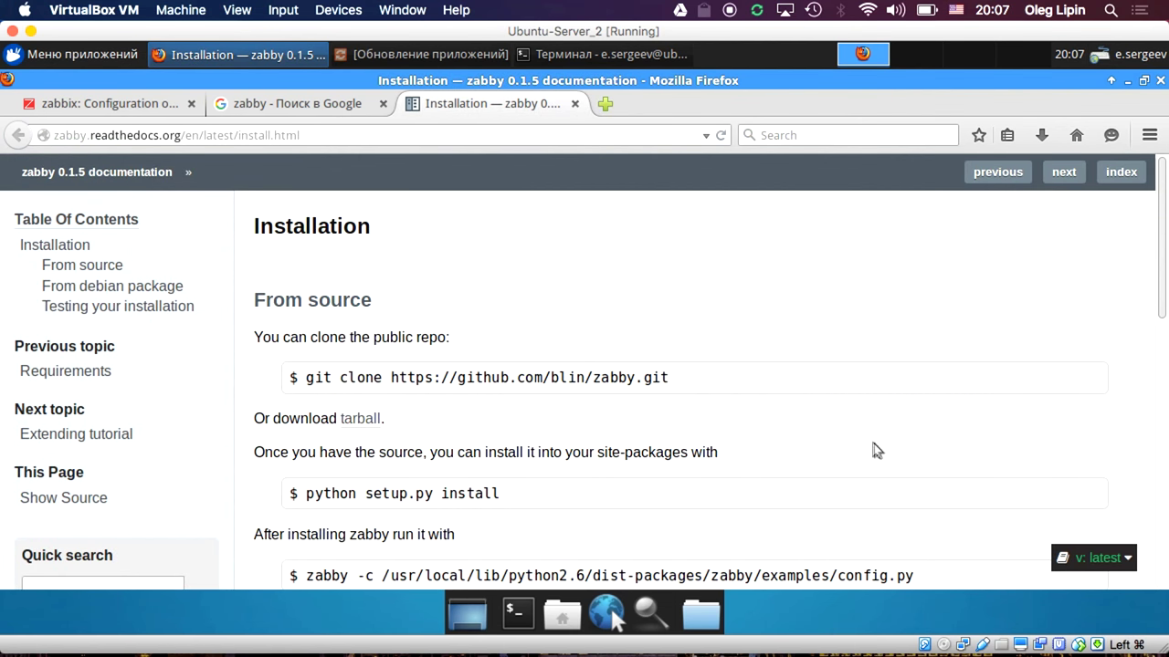
scroll(846, 416, "down", 3)
scroll(847, 417, "up", 2)
scroll(846, 417, "up", 1)
scroll(846, 417, "down", 5)
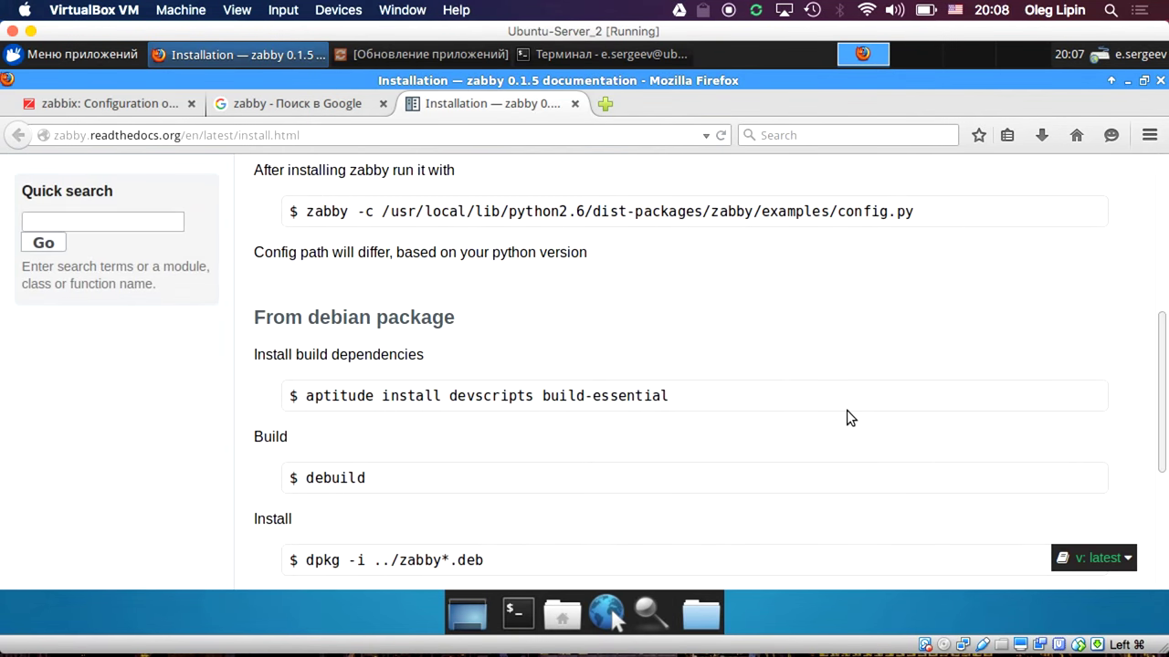
scroll(847, 418, "up", 2)
scroll(846, 410, "up", 2)
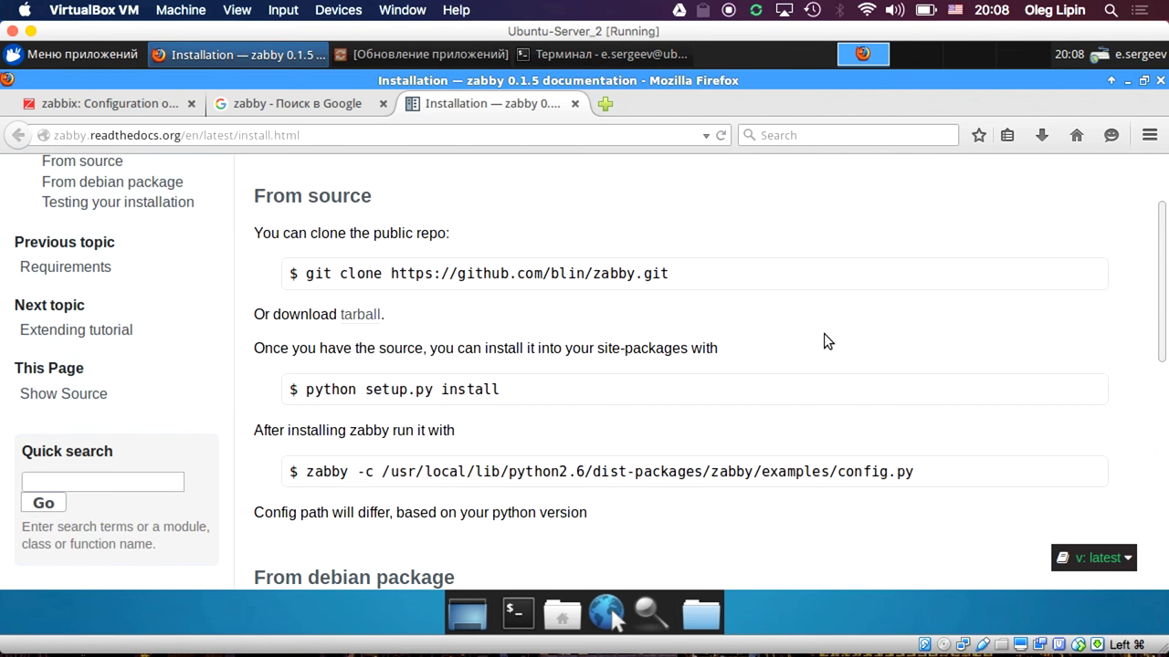
scroll(823, 344, "down", 4)
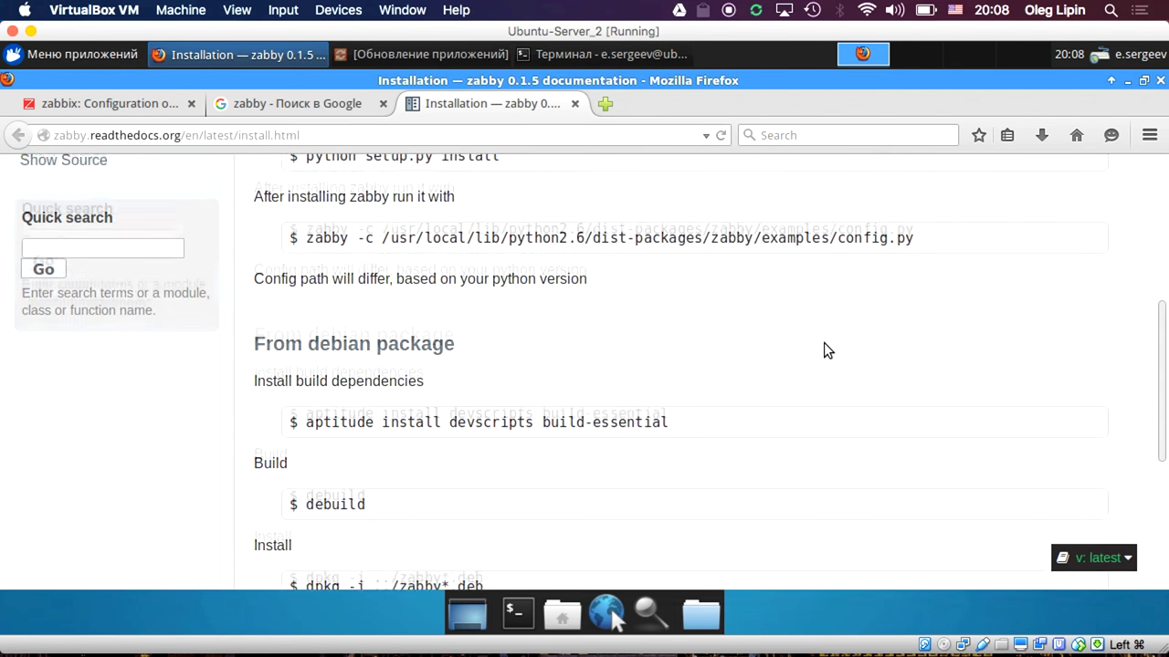
scroll(824, 343, "up", 3)
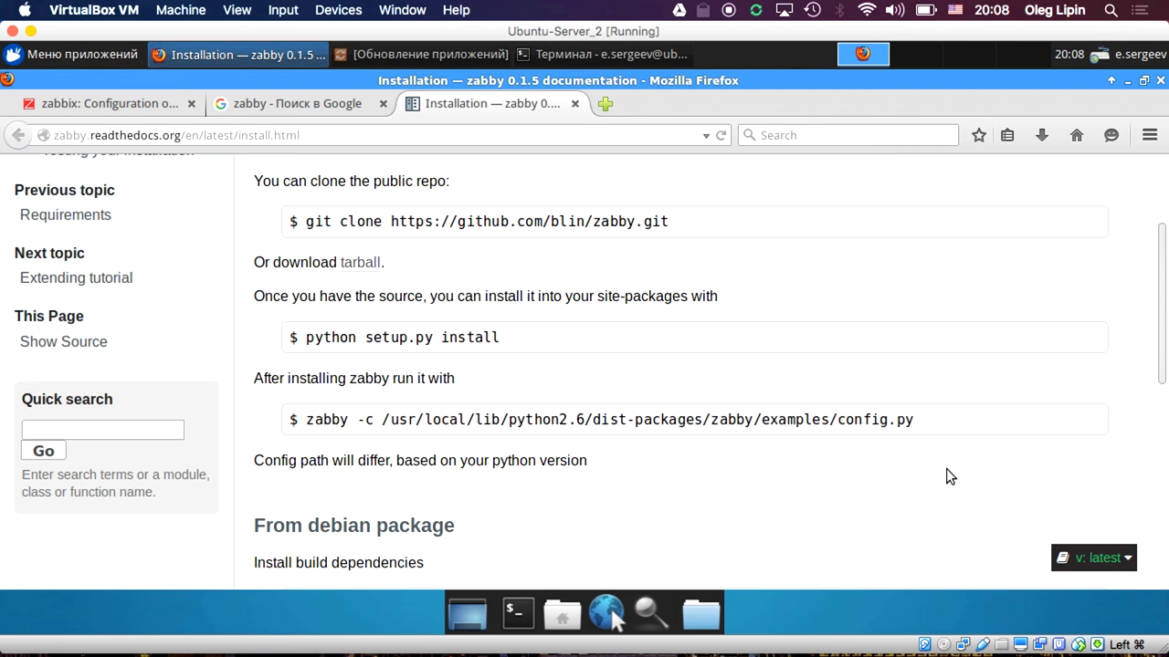
scroll(925, 488, "down", 1)
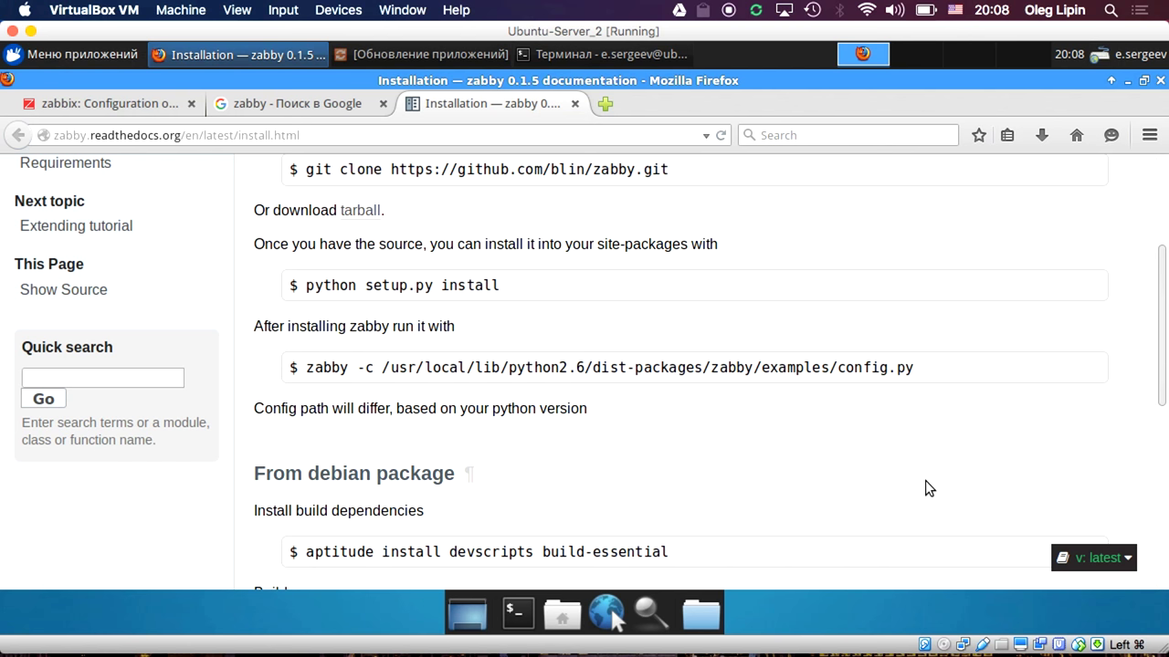
scroll(935, 457, "down", 5)
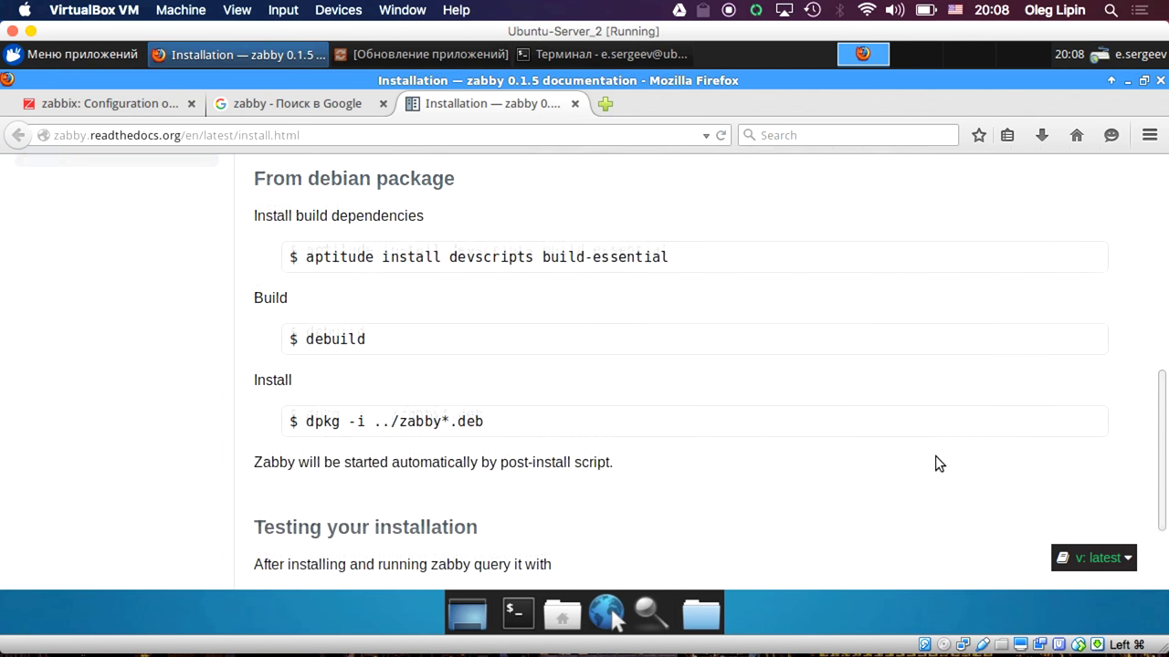
scroll(935, 455, "down", 3)
scroll(935, 455, "up", 6)
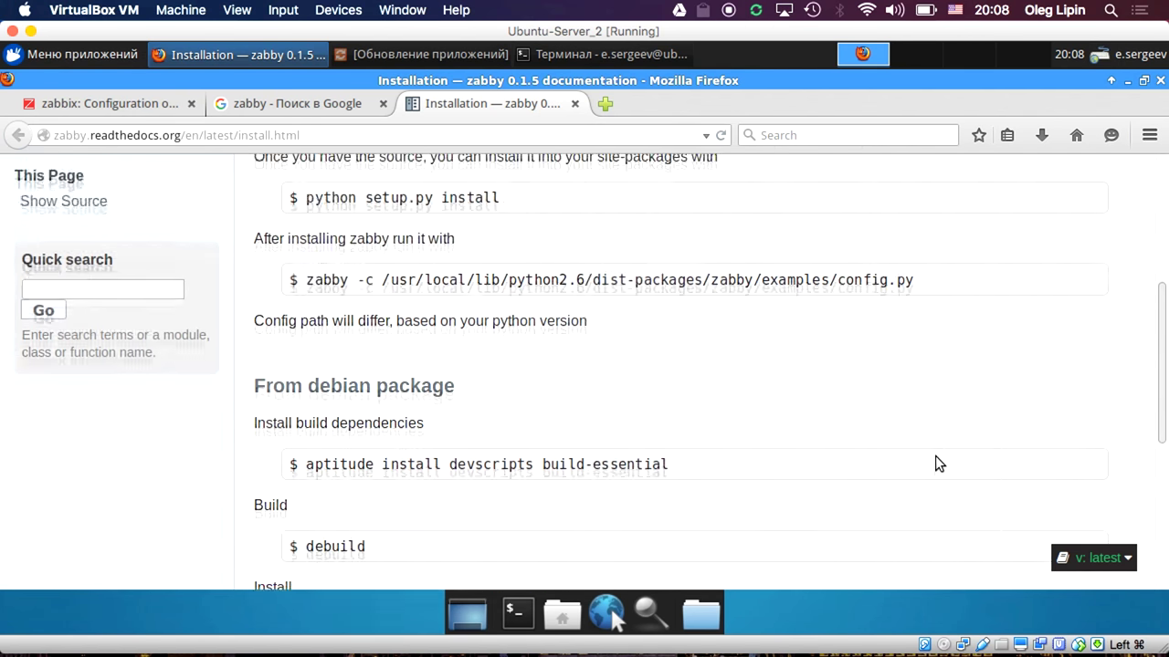
scroll(935, 456, "up", 2)
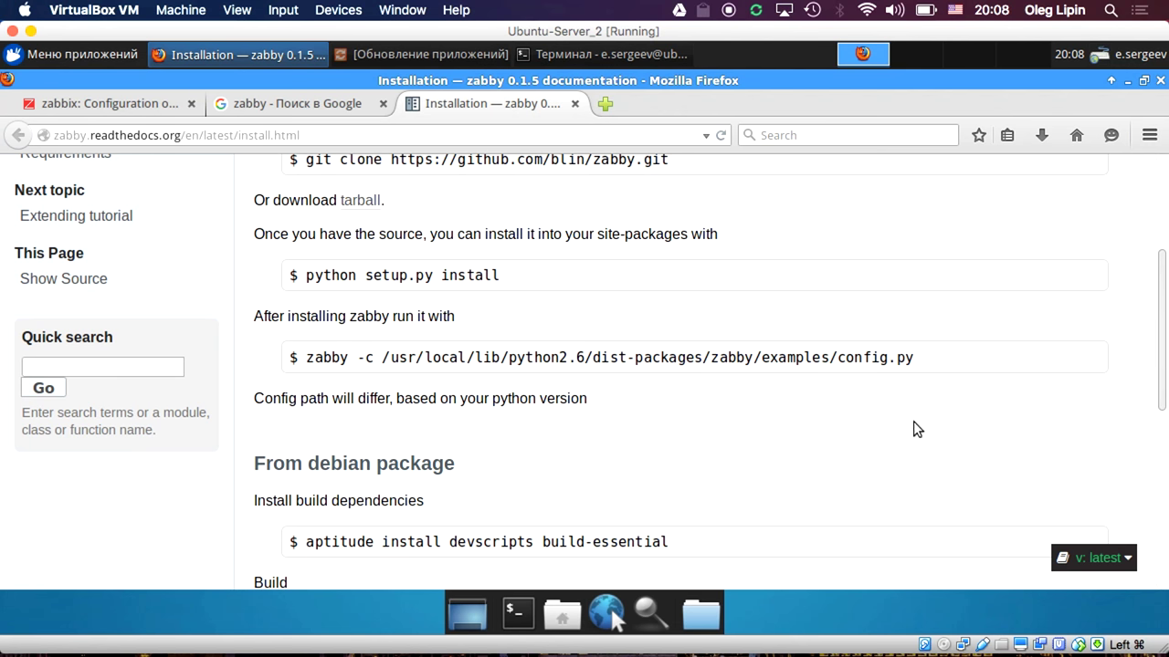
scroll(923, 433, "up", 4)
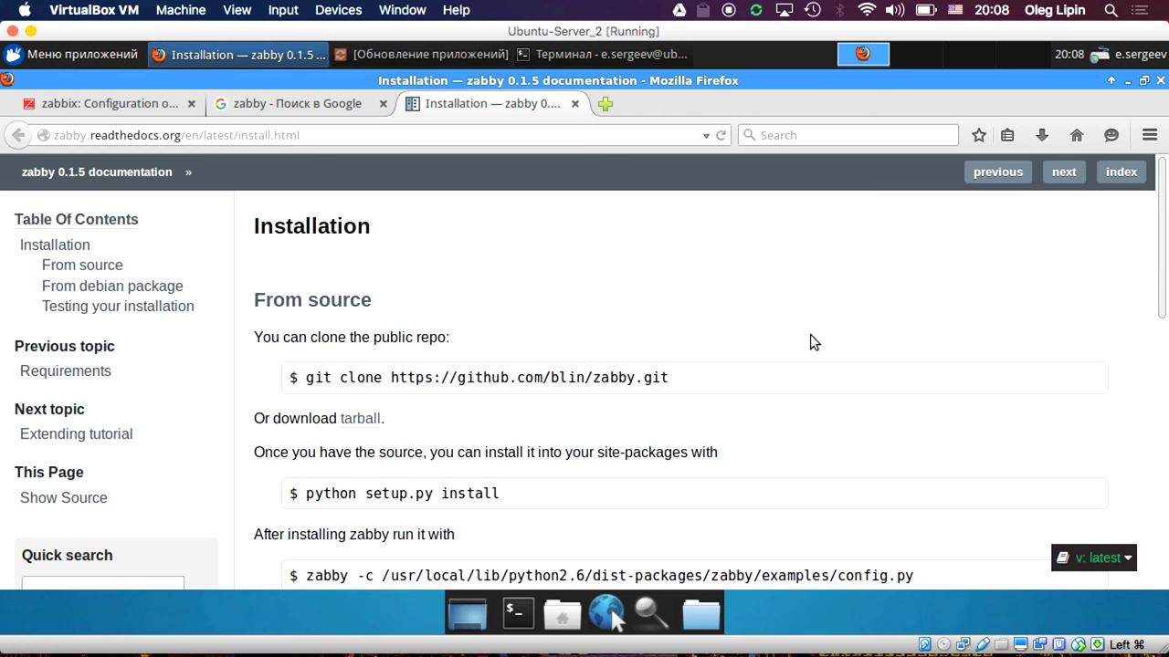
left_click(293, 109)
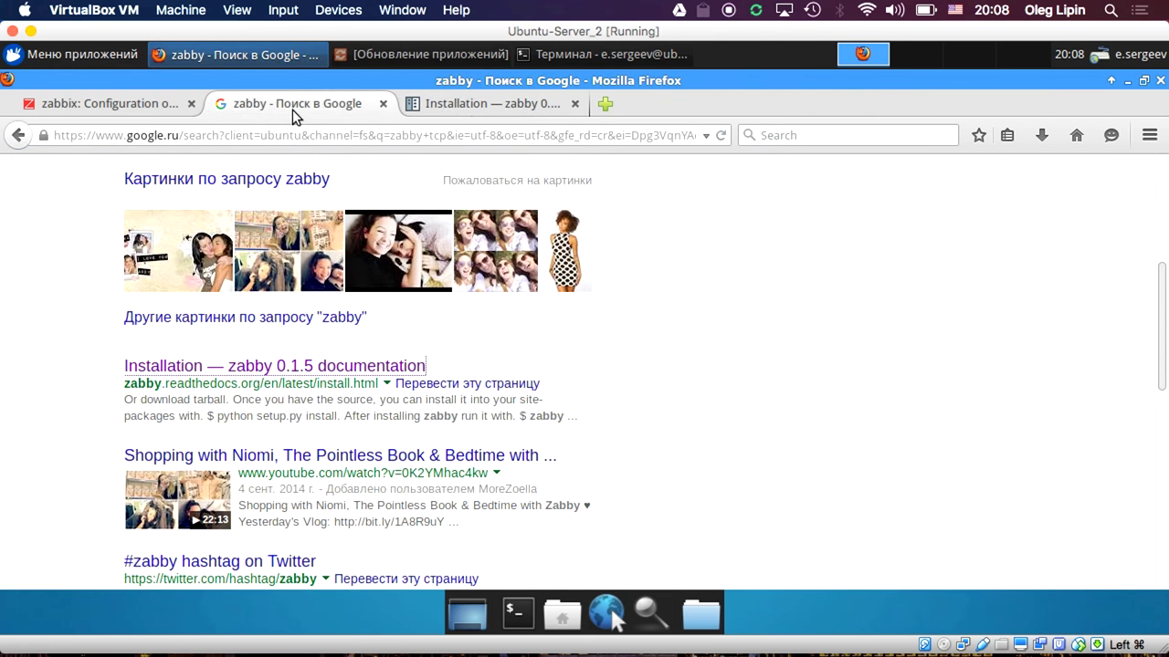
left_click(480, 101)
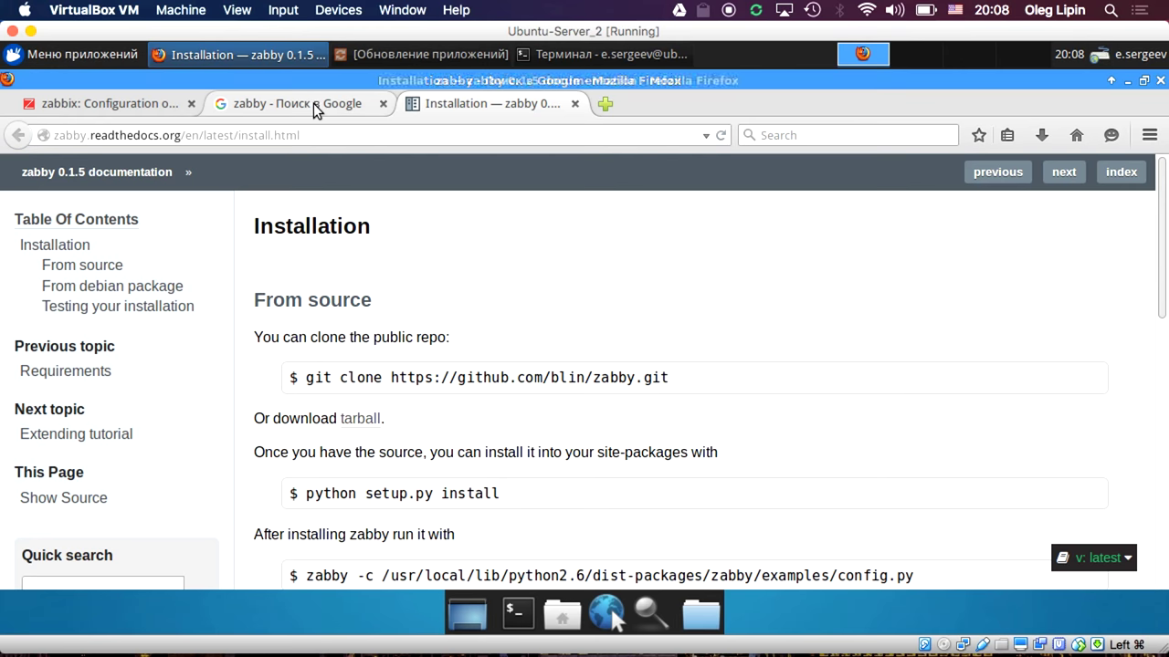
left_click(313, 103)
left_click(450, 102)
left_click(313, 103)
left_click(479, 105)
left_click(308, 107)
left_click(453, 105)
left_click(330, 105)
left_click(454, 103)
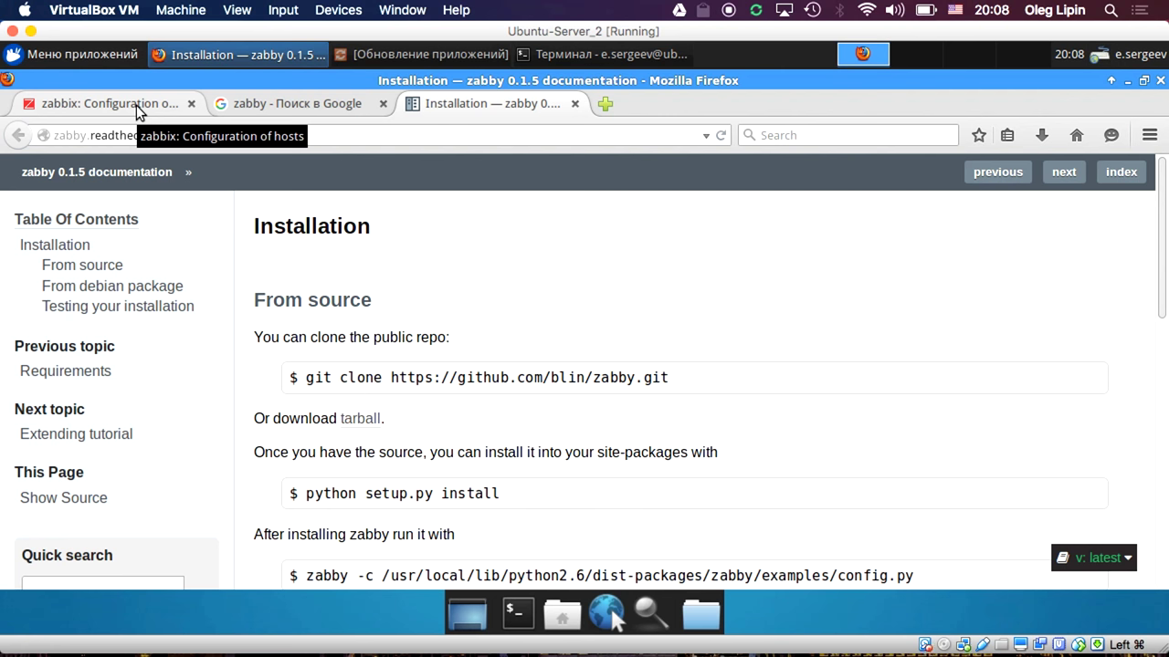
Return to the 'zabbix: Configuration of hosts' tab showing the Zabbix server host form.
left_click(136, 105)
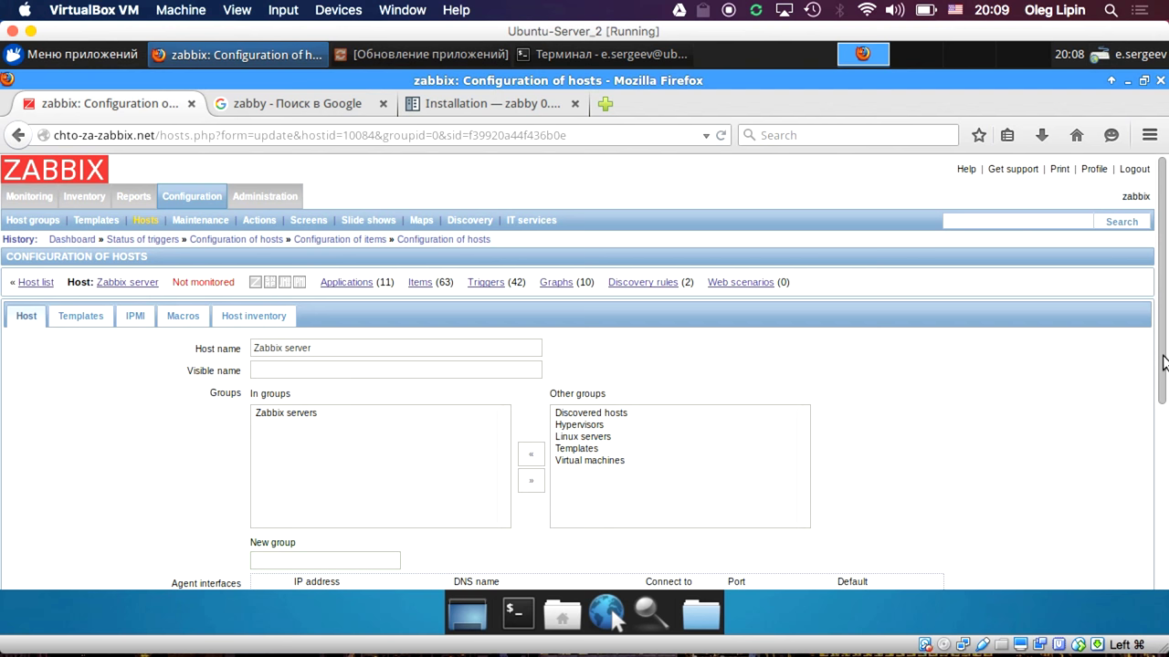
left_click_drag(1163, 360, 1164, 289)
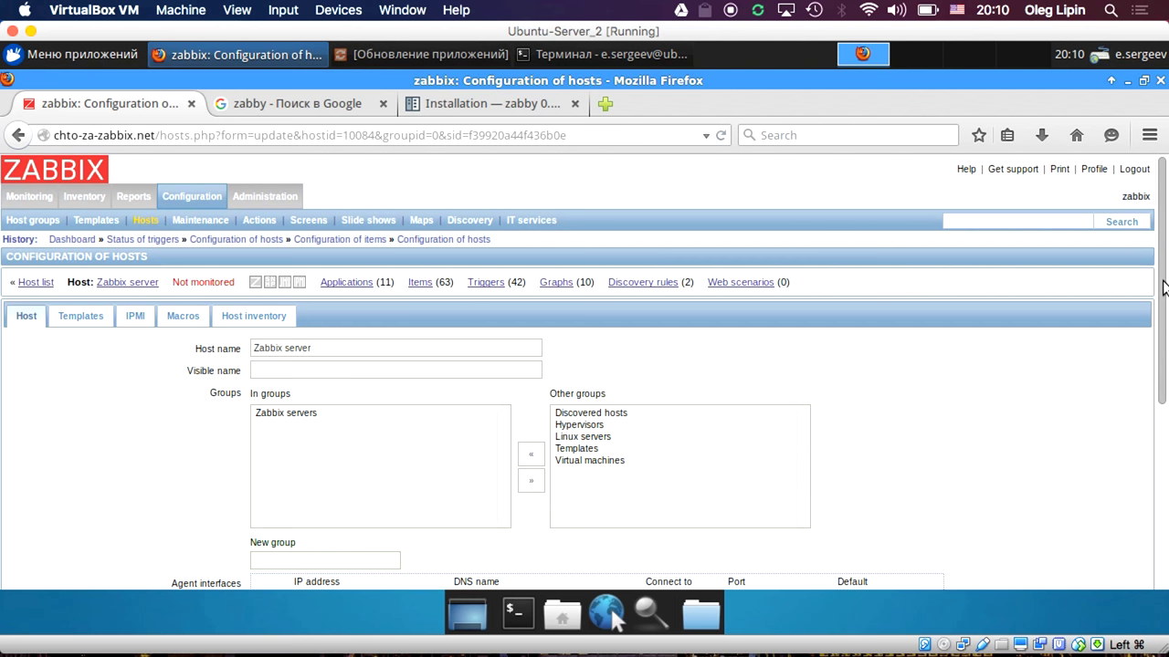
scroll(1162, 286, "down", 2)
scroll(1160, 279, "up", 2)
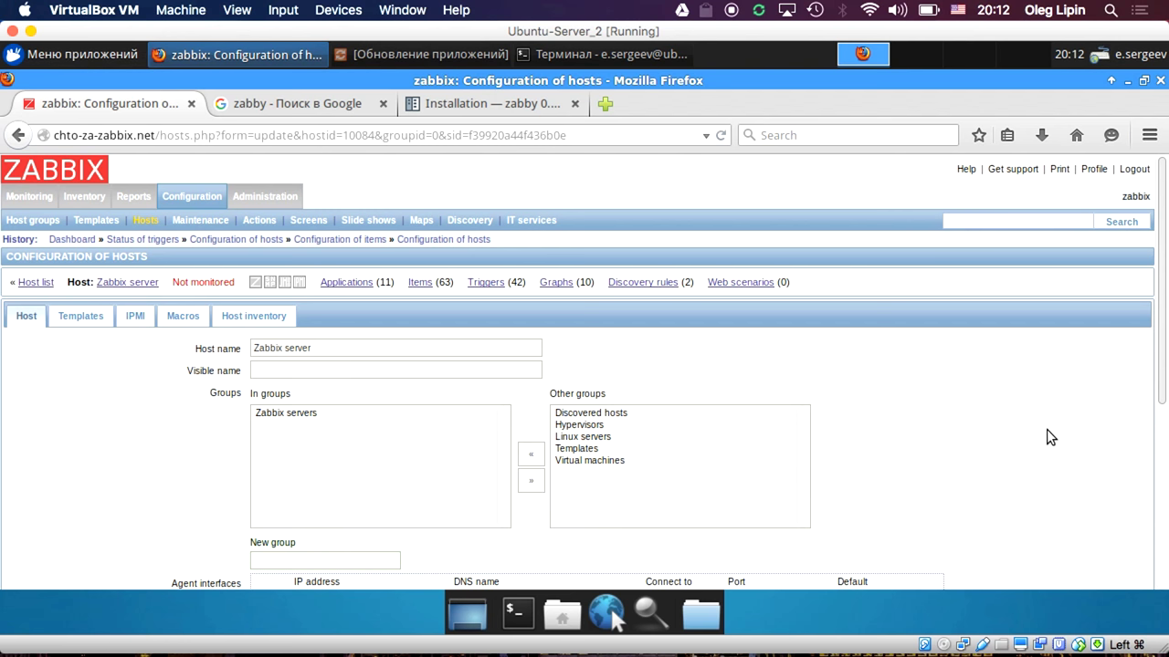
scroll(1048, 431, "down", 3)
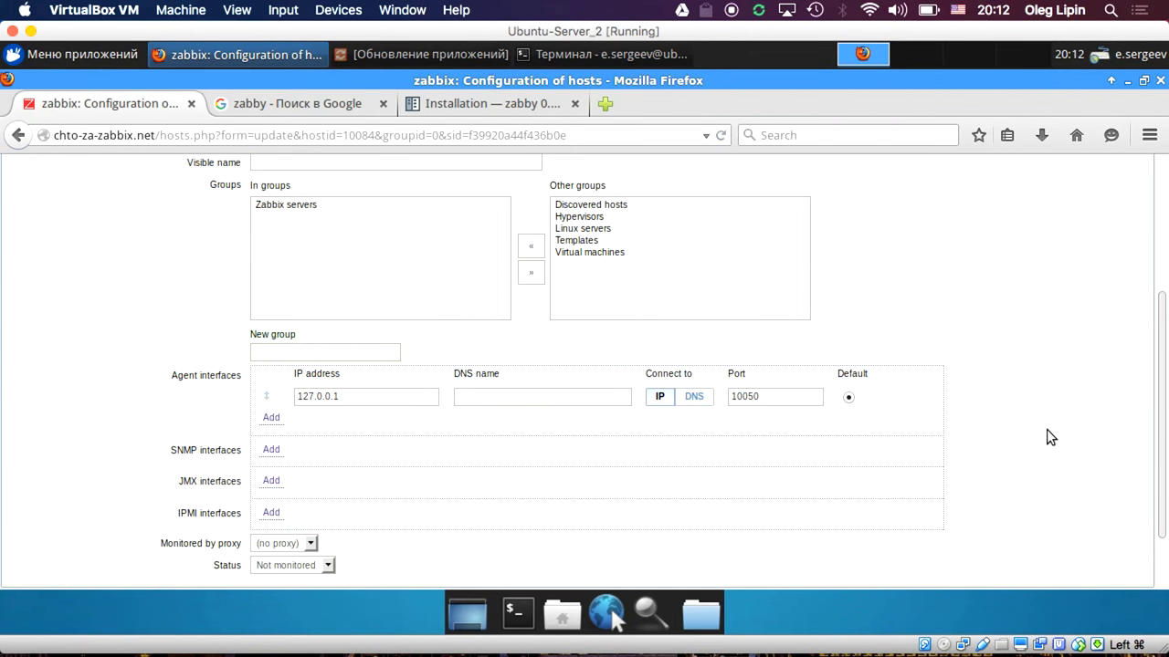
scroll(1046, 436, "down", 5)
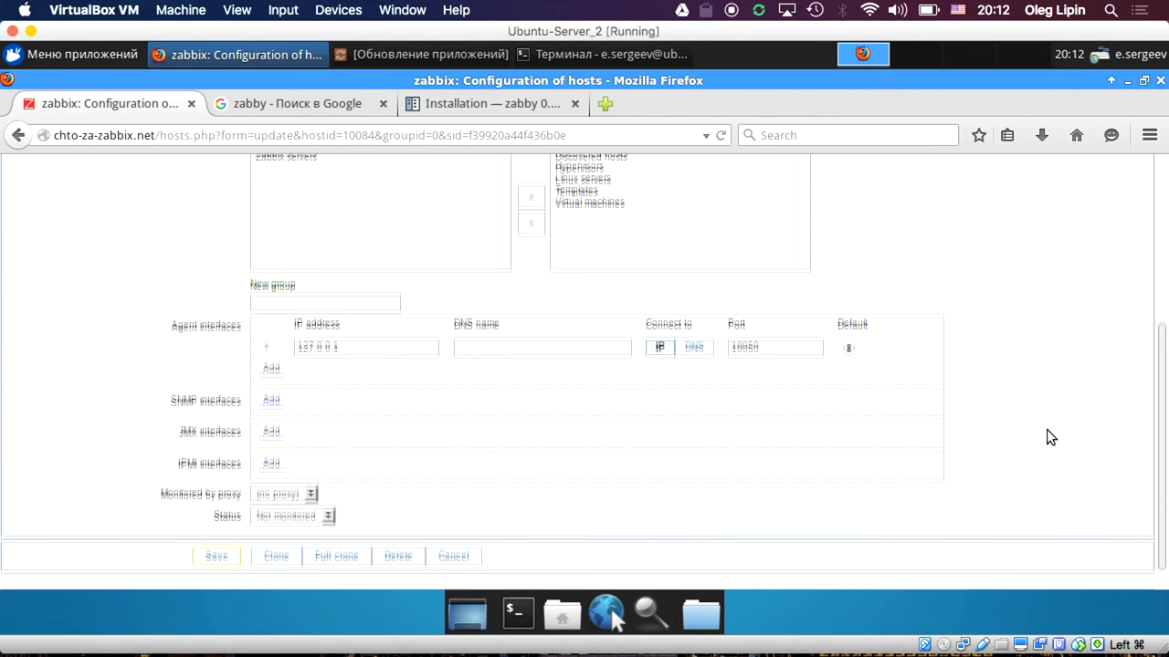
scroll(1046, 429, "up", 5)
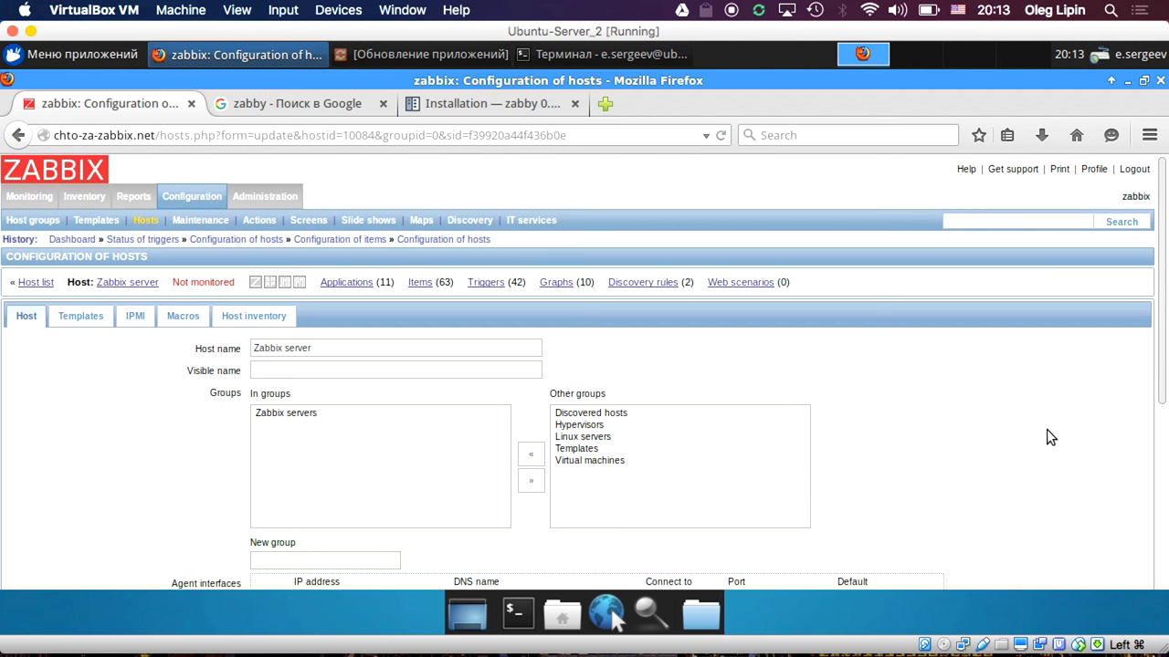
scroll(1050, 437, "down", 2)
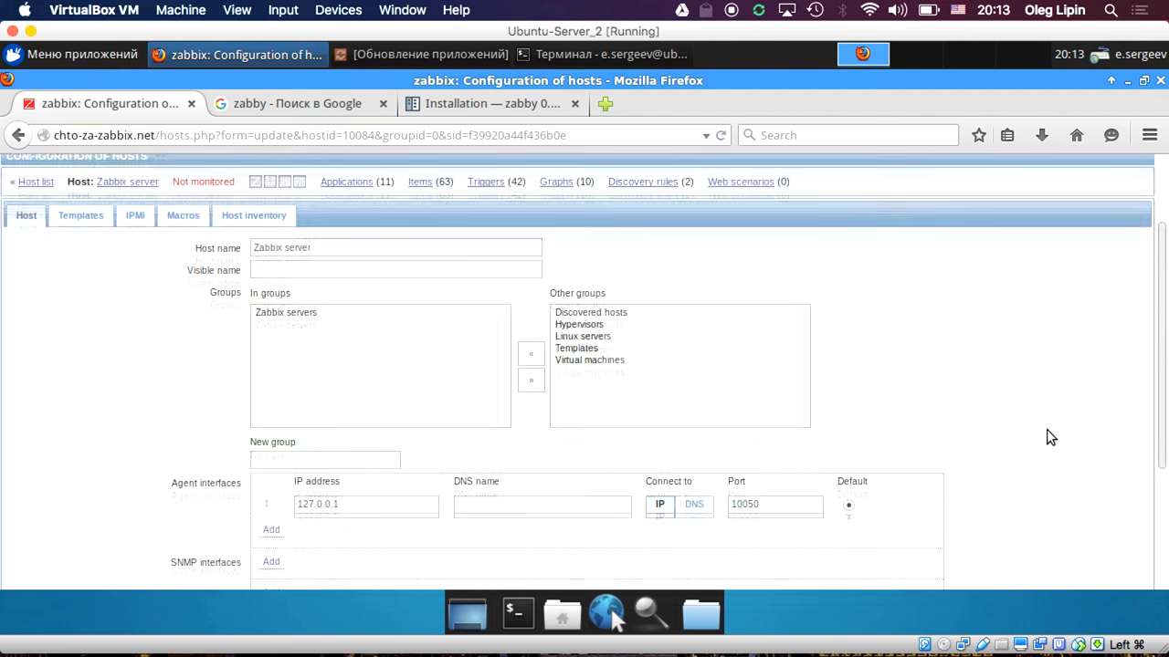
scroll(1050, 438, "up", 2)
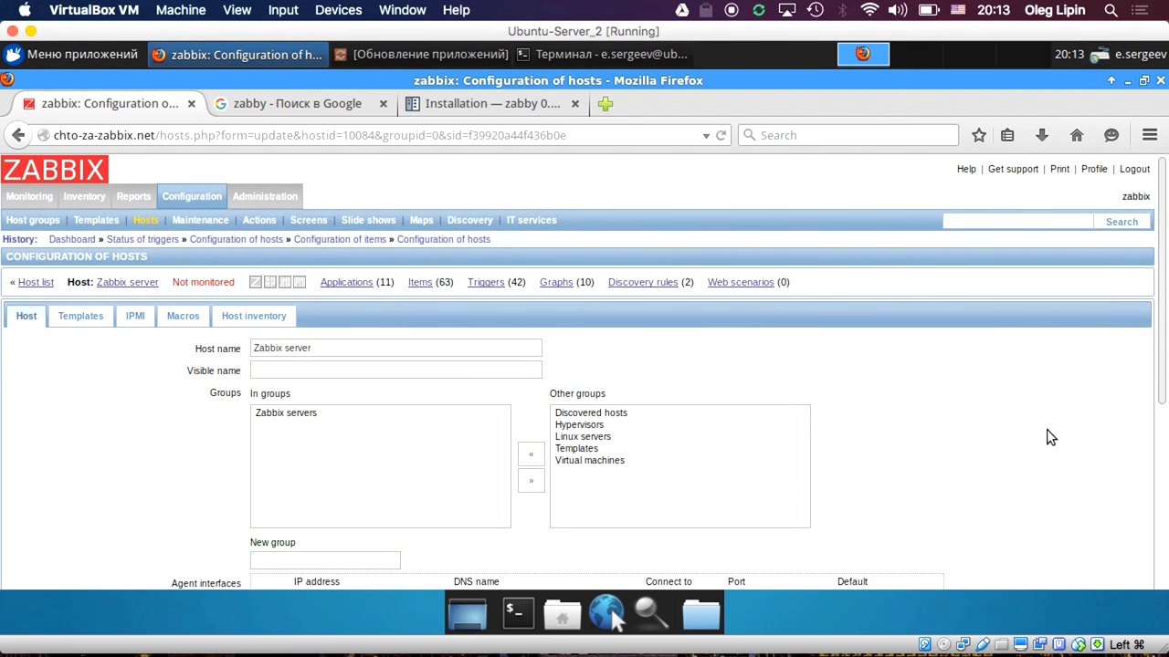
scroll(1049, 437, "down", 2)
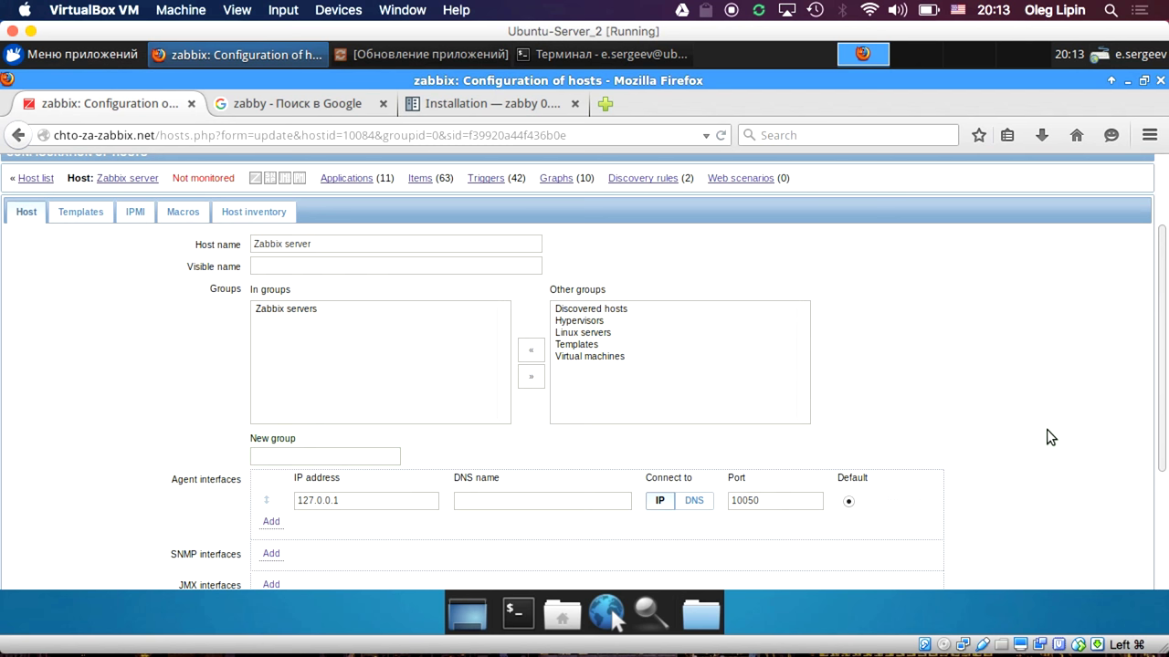
scroll(1050, 437, "down", 1)
scroll(1050, 438, "up", 3)
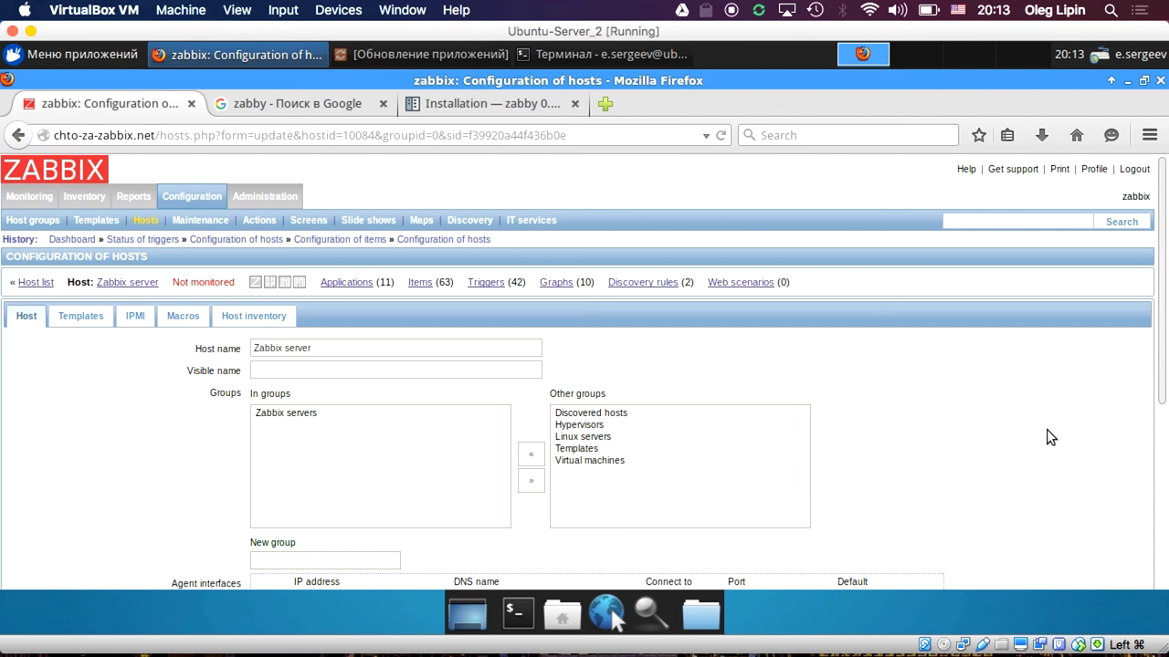
Scroll the Host tab to confirm Zabbix server is only in the Zabbix servers group.
scroll(1050, 438, "down", 2)
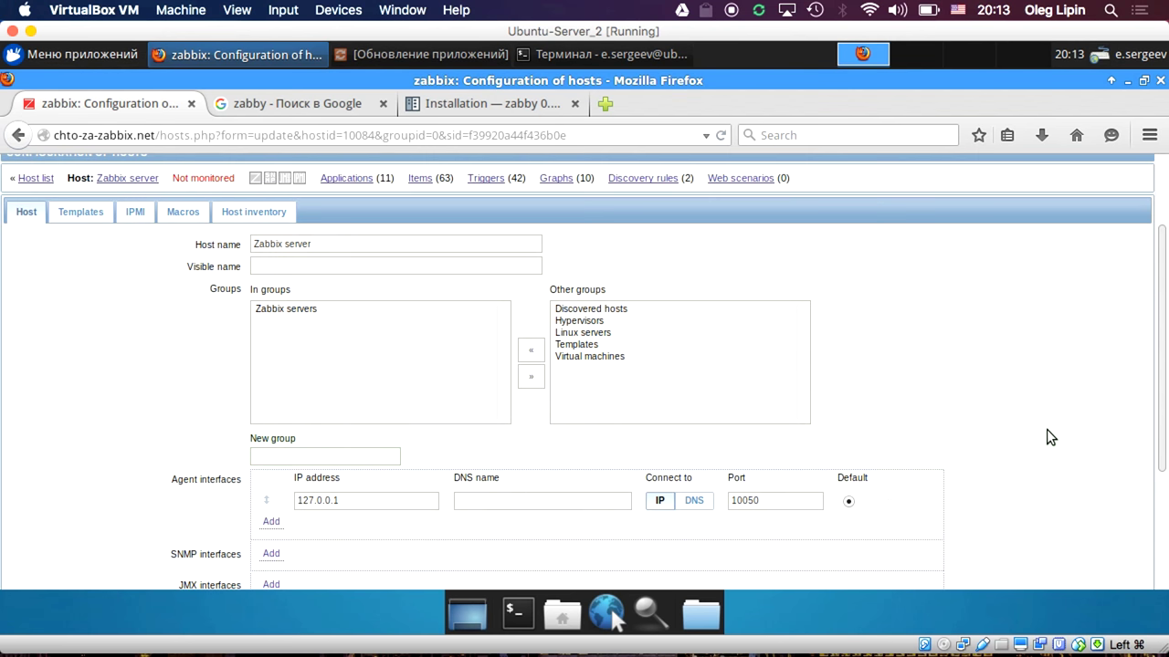
scroll(1050, 438, "up", 2)
scroll(1049, 438, "down", 3)
scroll(1050, 437, "up", 3)
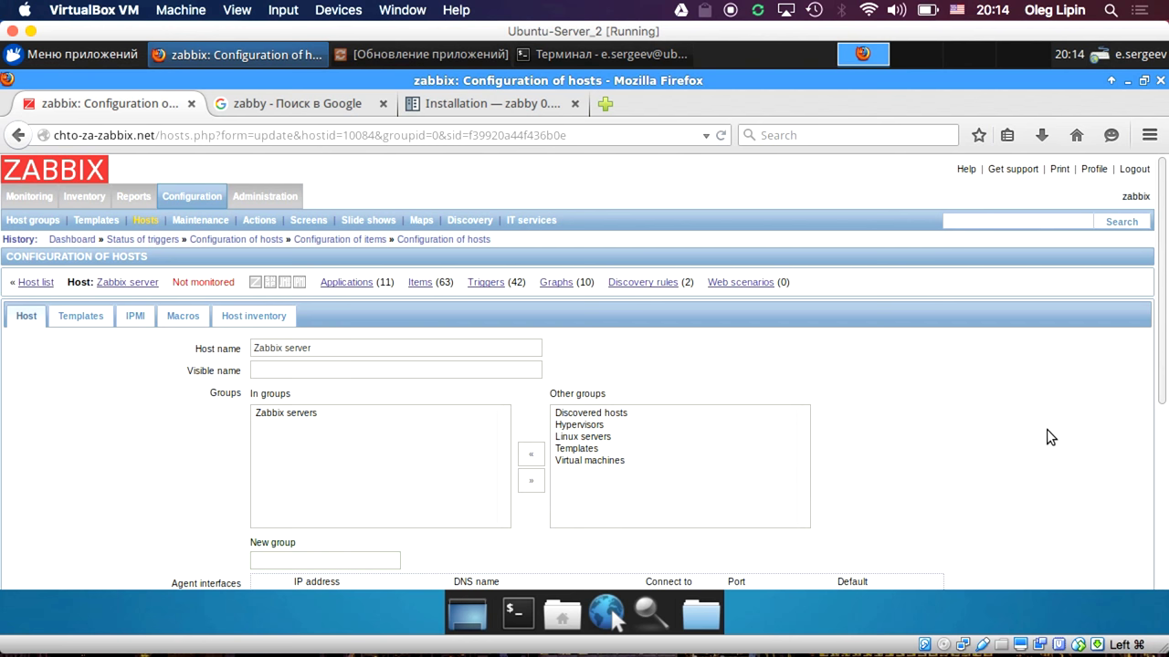
scroll(1048, 437, "down", 2)
scroll(1048, 437, "up", 2)
scroll(1048, 437, "down", 2)
scroll(1049, 437, "up", 2)
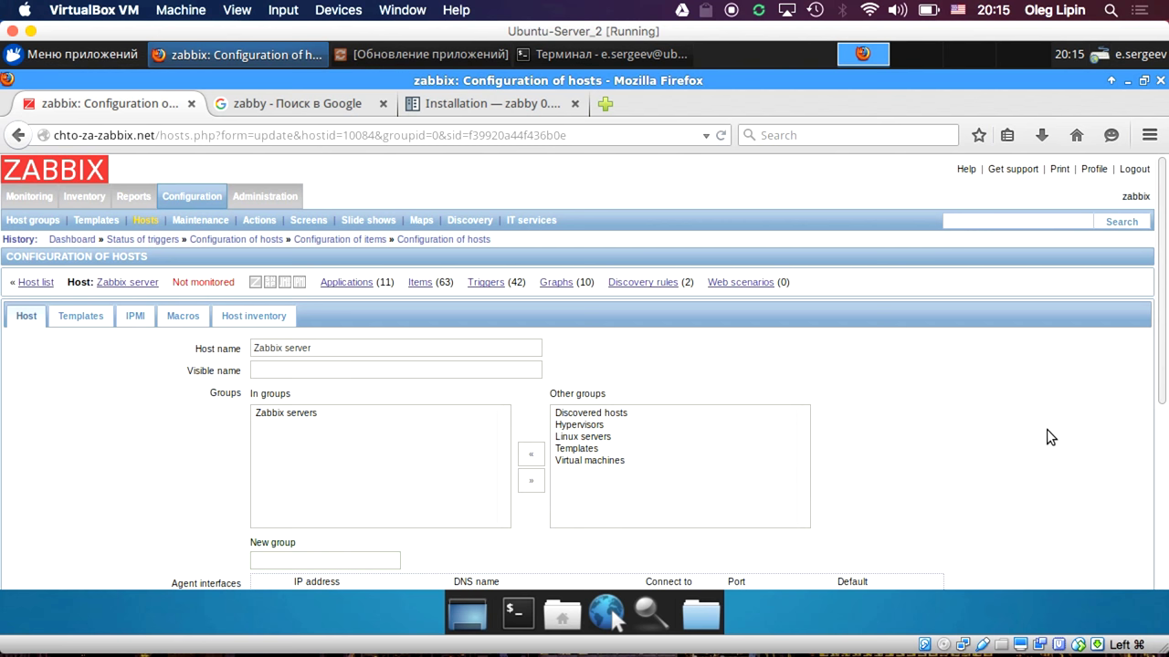
scroll(1049, 437, "down", 1)
scroll(1050, 438, "up", 1)
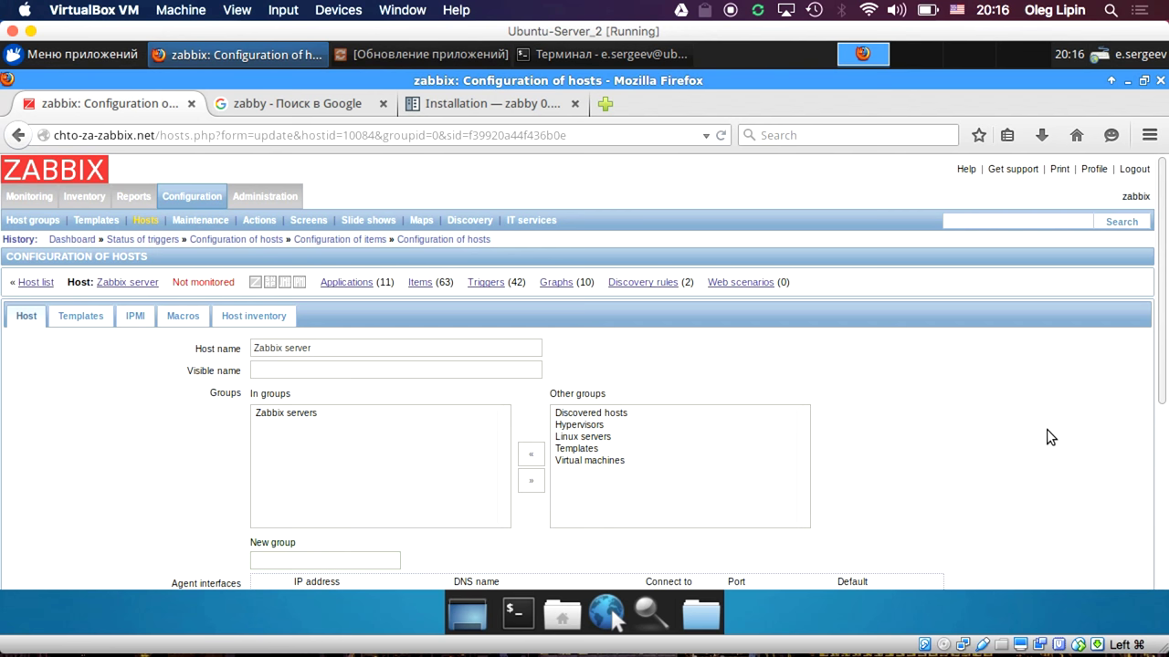
scroll(1047, 431, "down", 2)
scroll(1047, 431, "up", 2)
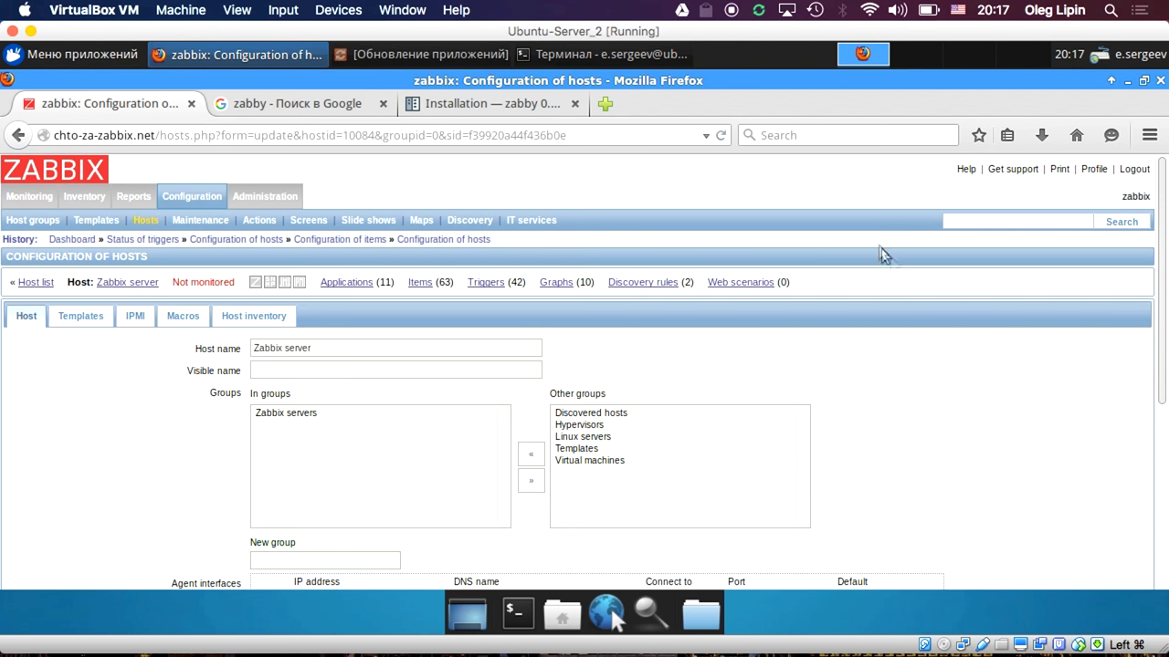
Recall 'less /var/log/postgresql/postgresql-9.3-main.log' at the Terminal prompt.
left_click(576, 56)
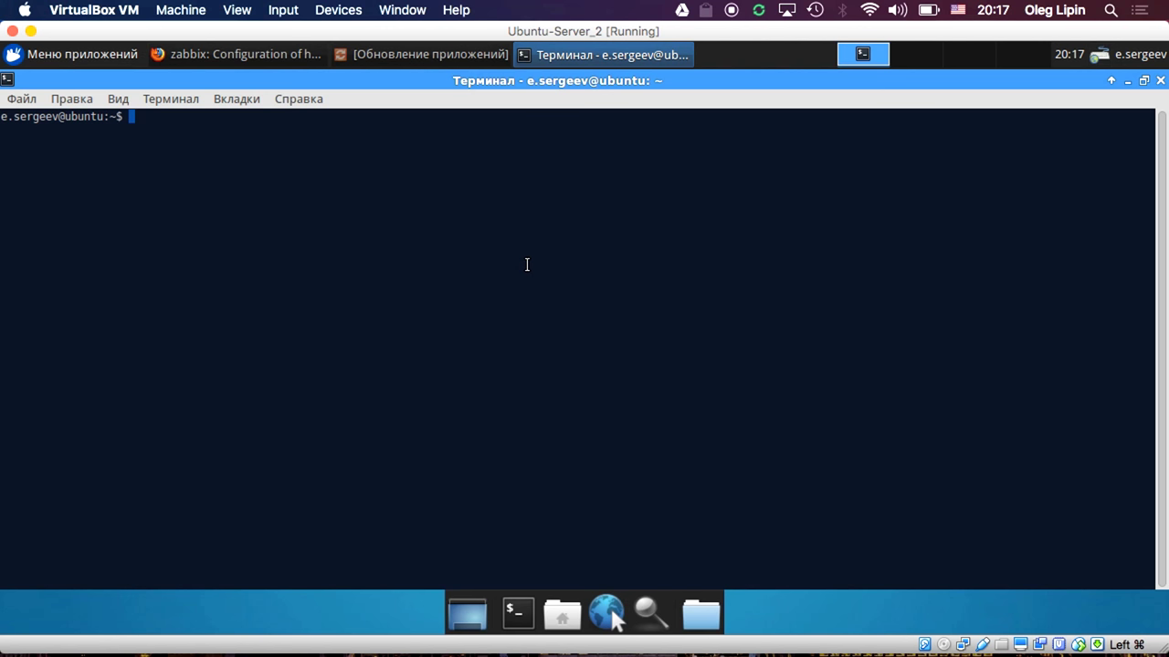
key("Up")
key("Up")
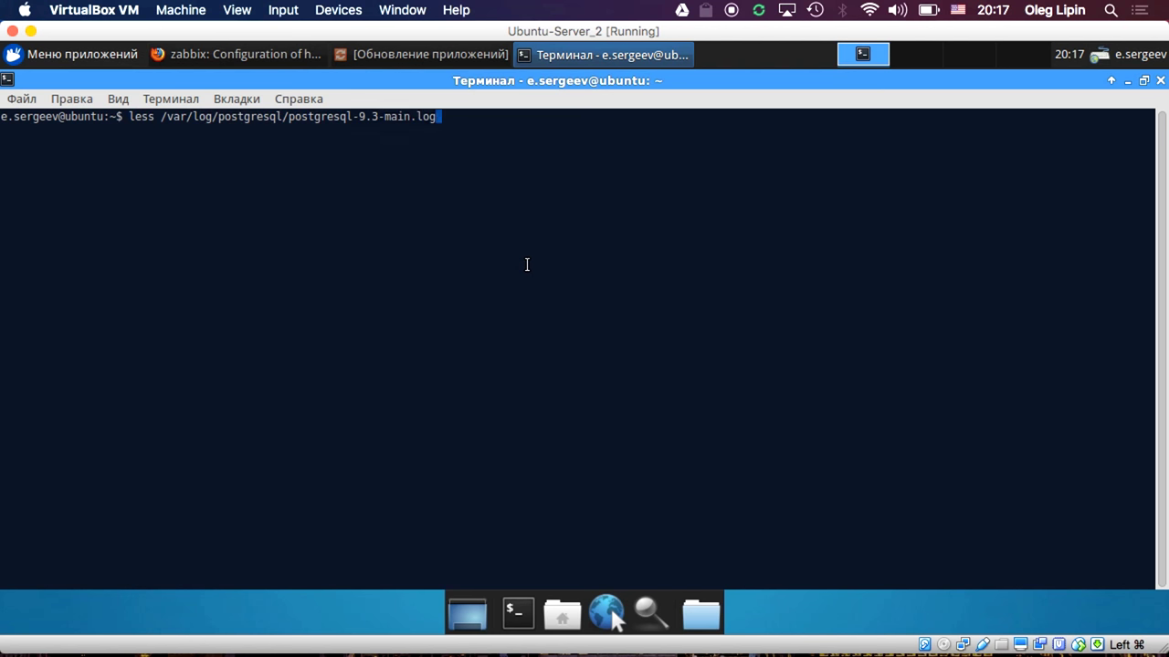
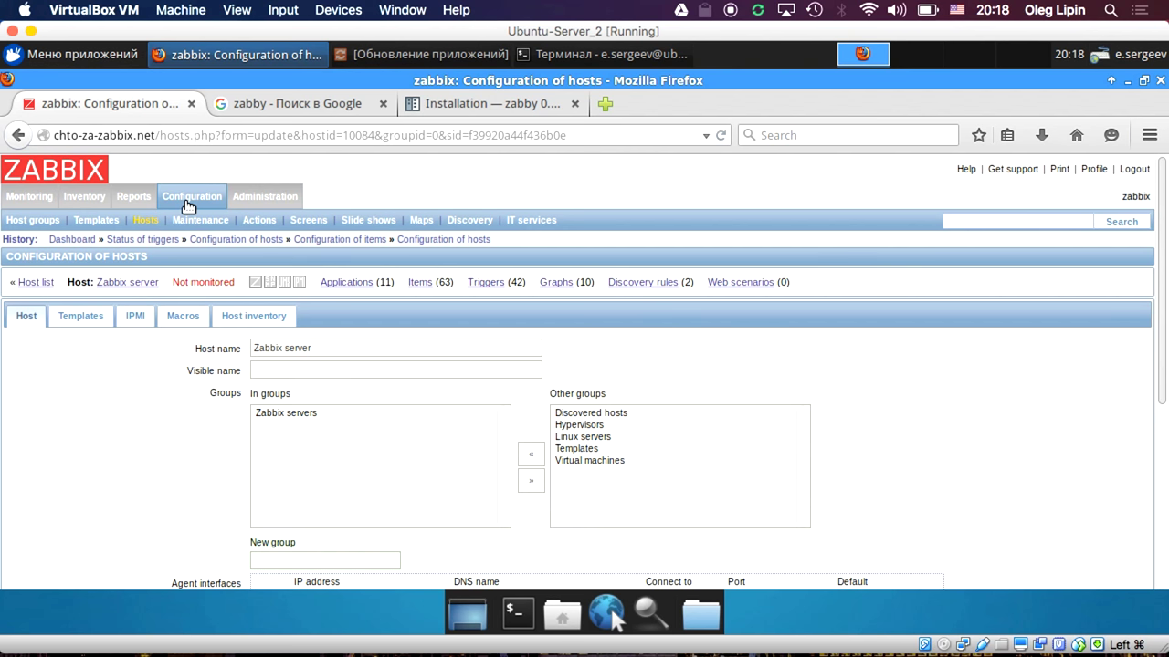
From the host list, open the Zabbix server's 63 items and scroll through the table.
left_click(155, 225)
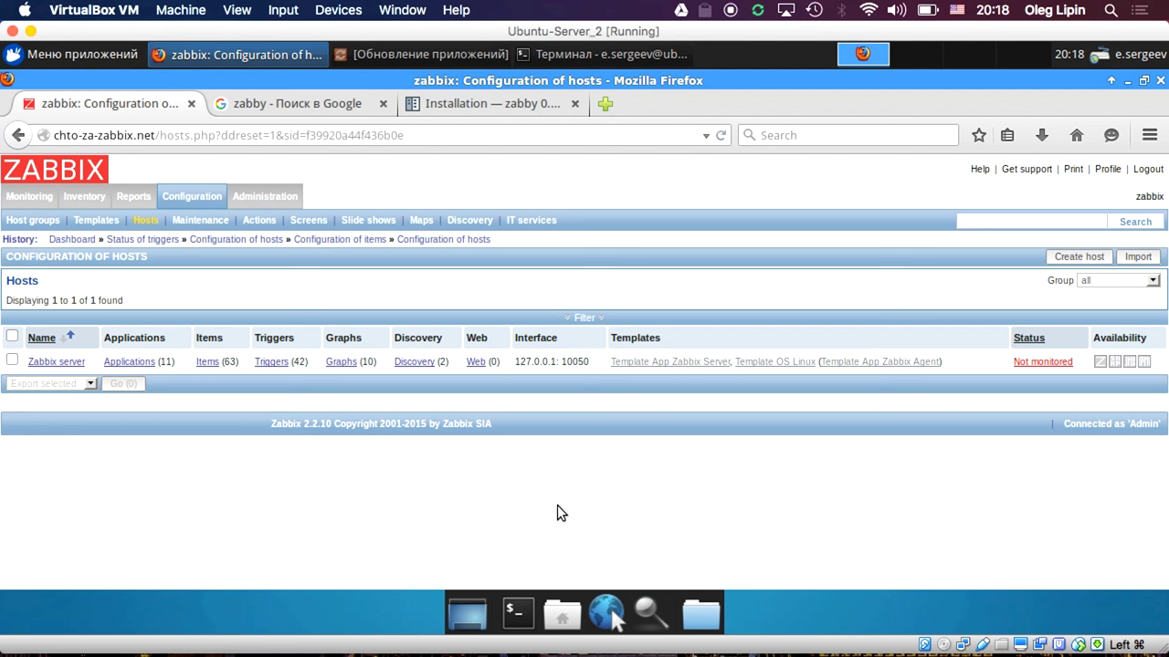
left_click(208, 363)
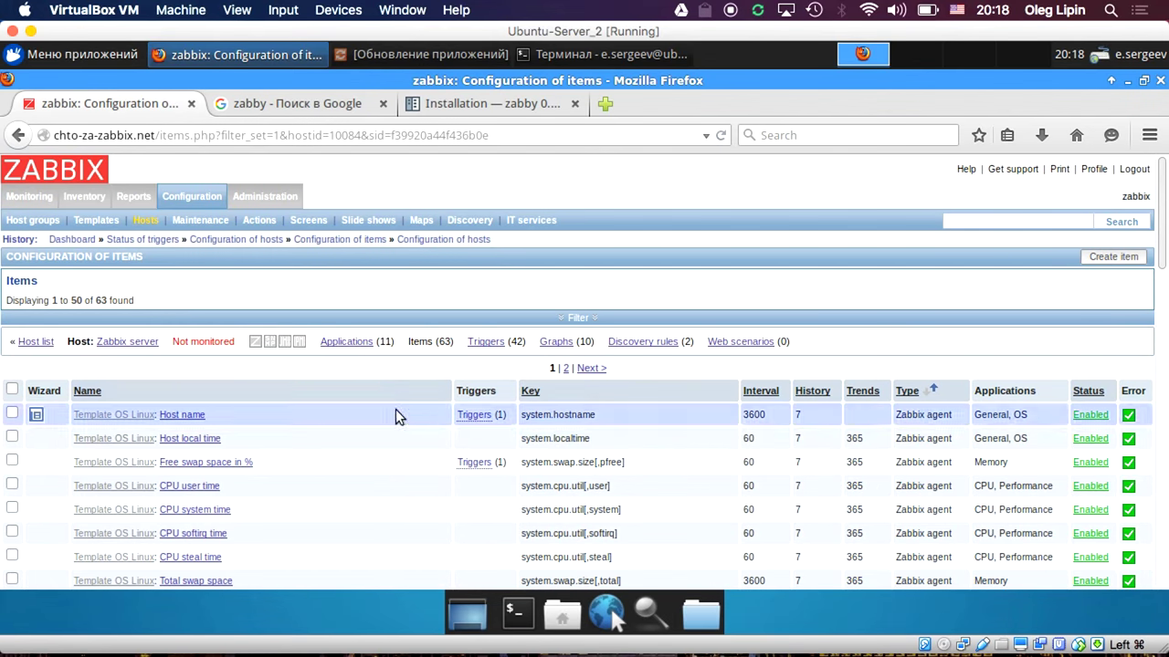
scroll(474, 367, "down", 10)
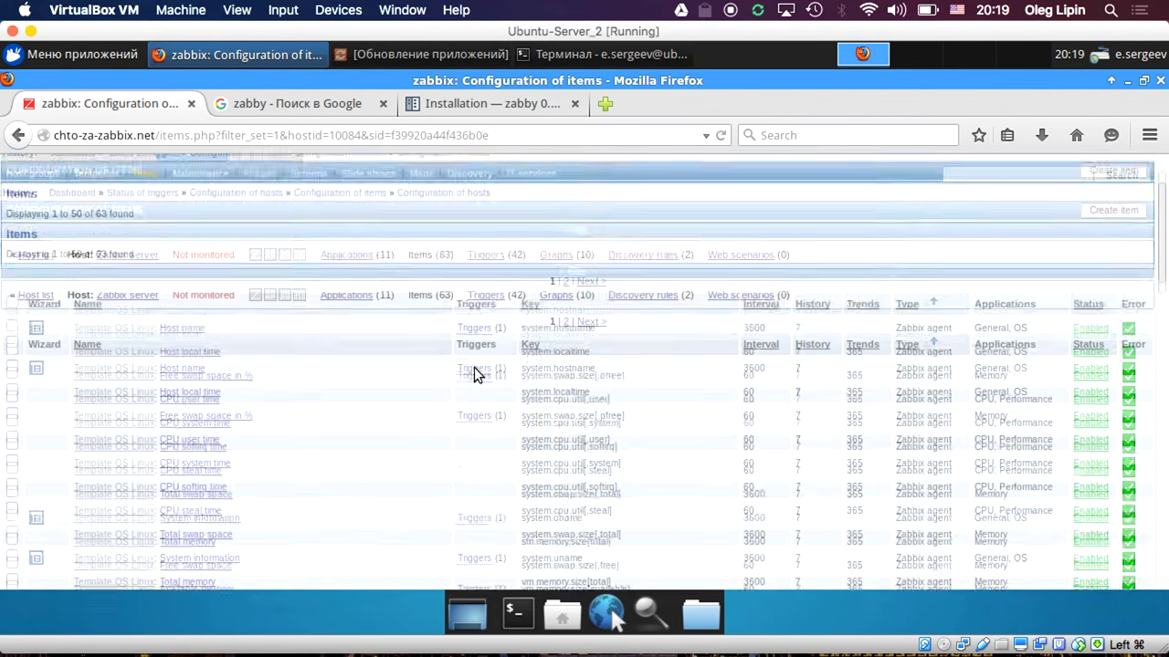
scroll(473, 367, "down", 15)
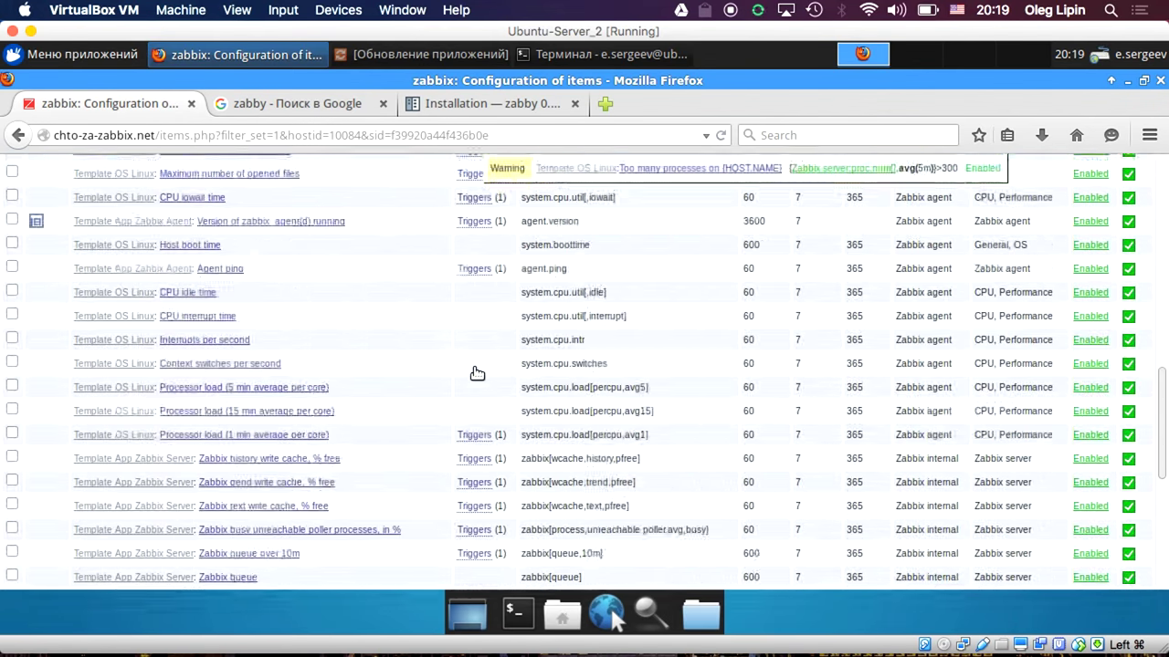
scroll(474, 367, "down", 5)
scroll(474, 367, "up", 15)
scroll(474, 367, "up", 2)
scroll(473, 367, "down", 15)
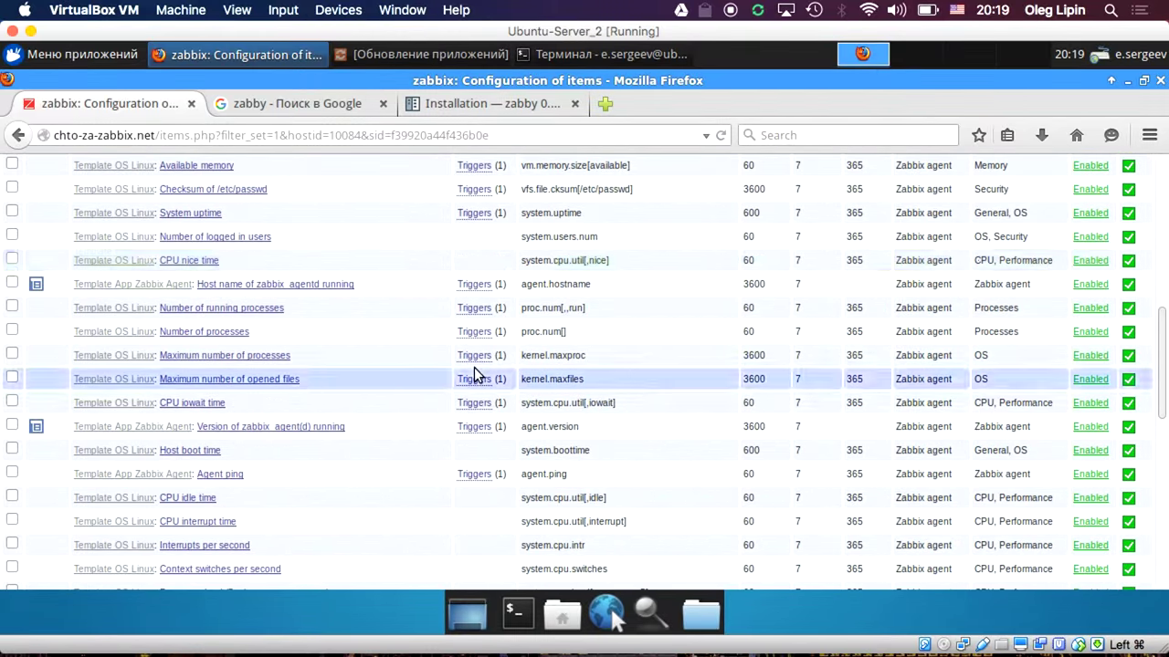
scroll(474, 375, "down", 1)
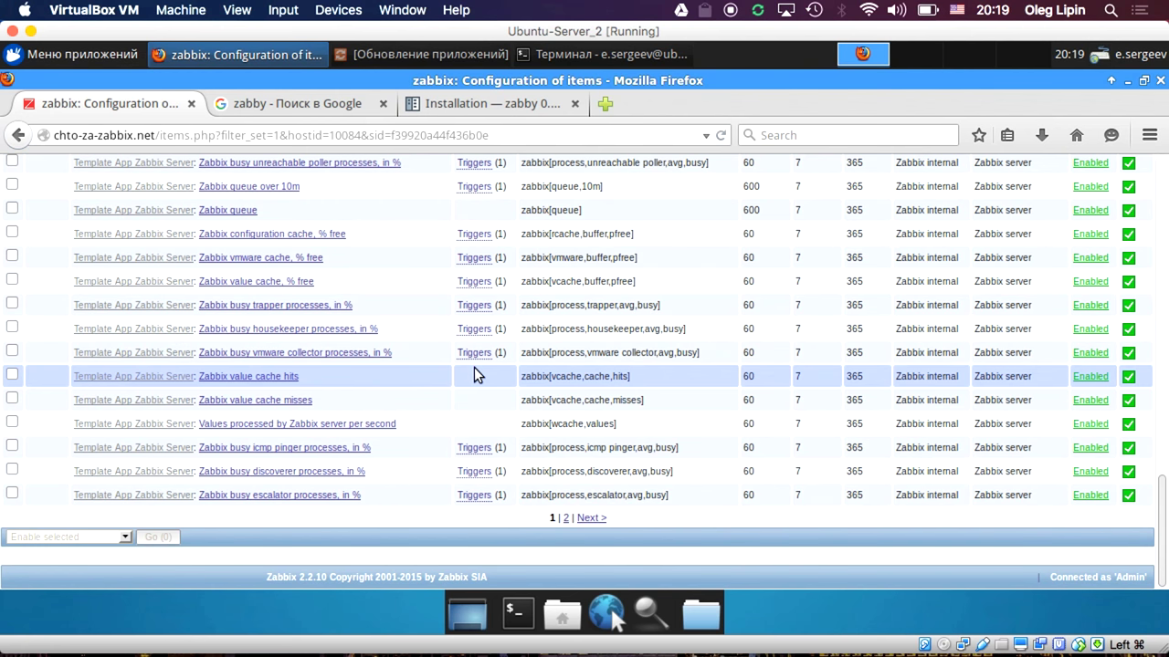
scroll(474, 369, "up", 3)
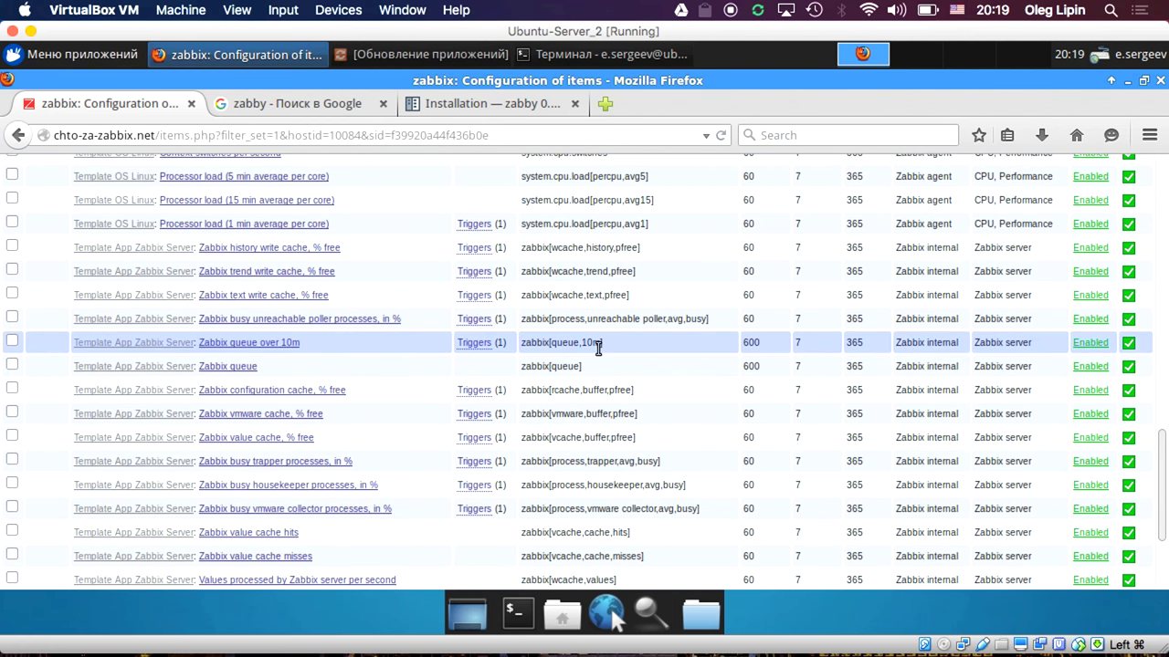
scroll(598, 348, "up", 10)
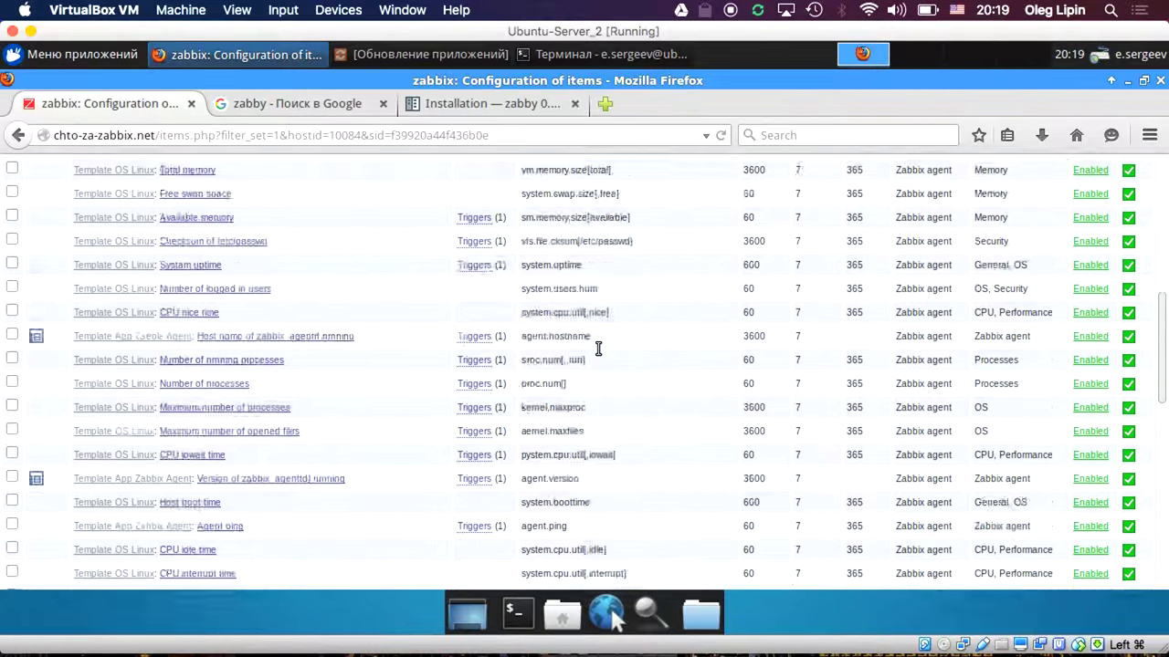
scroll(598, 348, "up", 5)
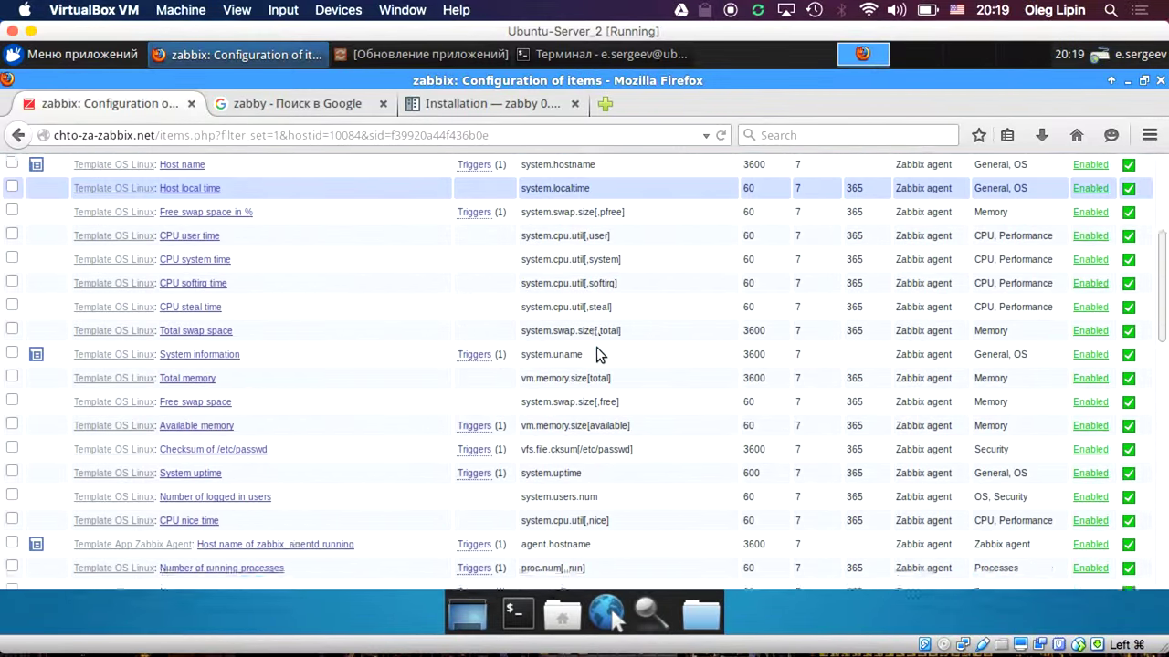
scroll(598, 355, "down", 15)
scroll(598, 348, "down", 5)
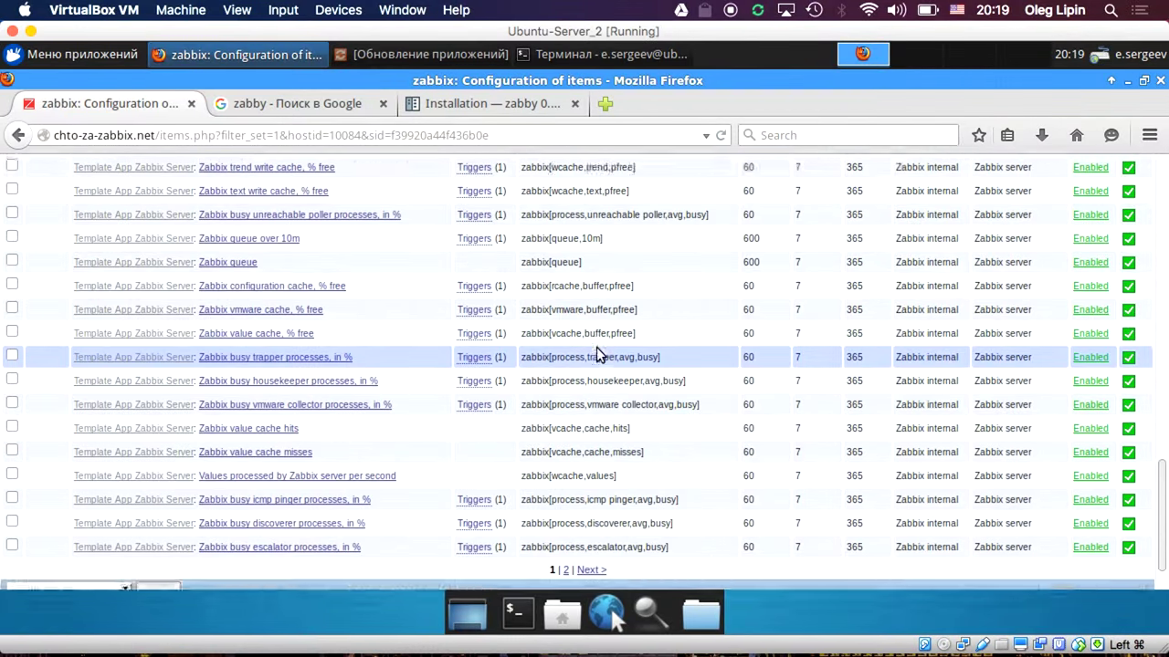
scroll(598, 354, "up", 20)
scroll(596, 347, "up", 1)
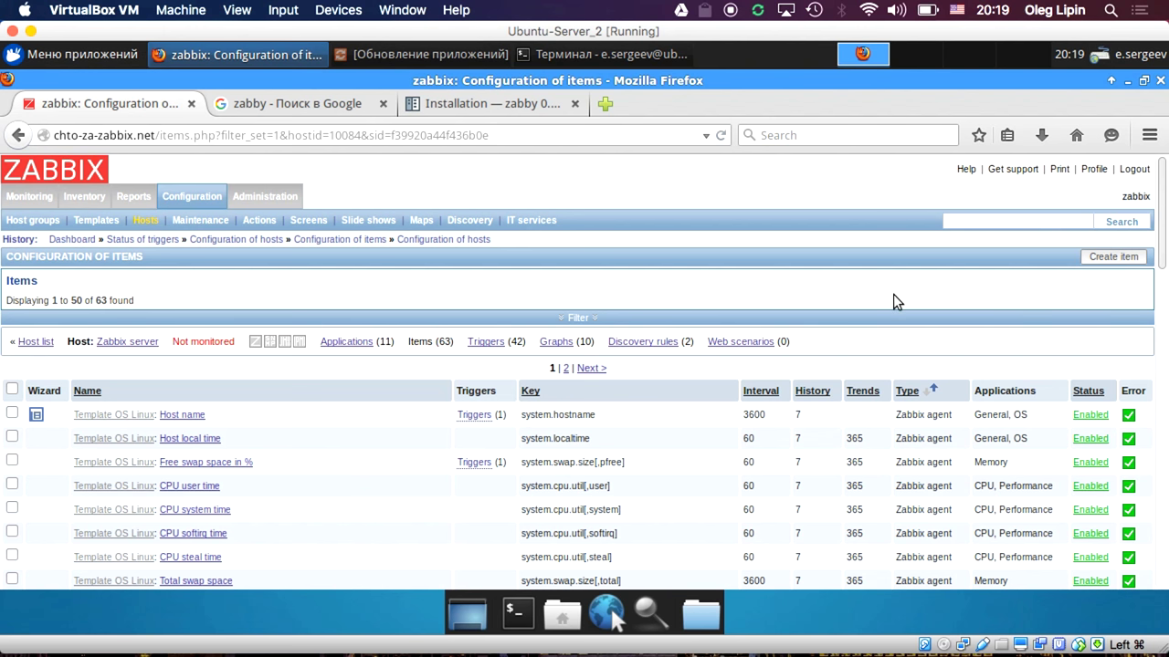
scroll(893, 294, "down", 1)
scroll(893, 294, "up", 1)
scroll(893, 294, "down", 1)
scroll(893, 294, "up", 1)
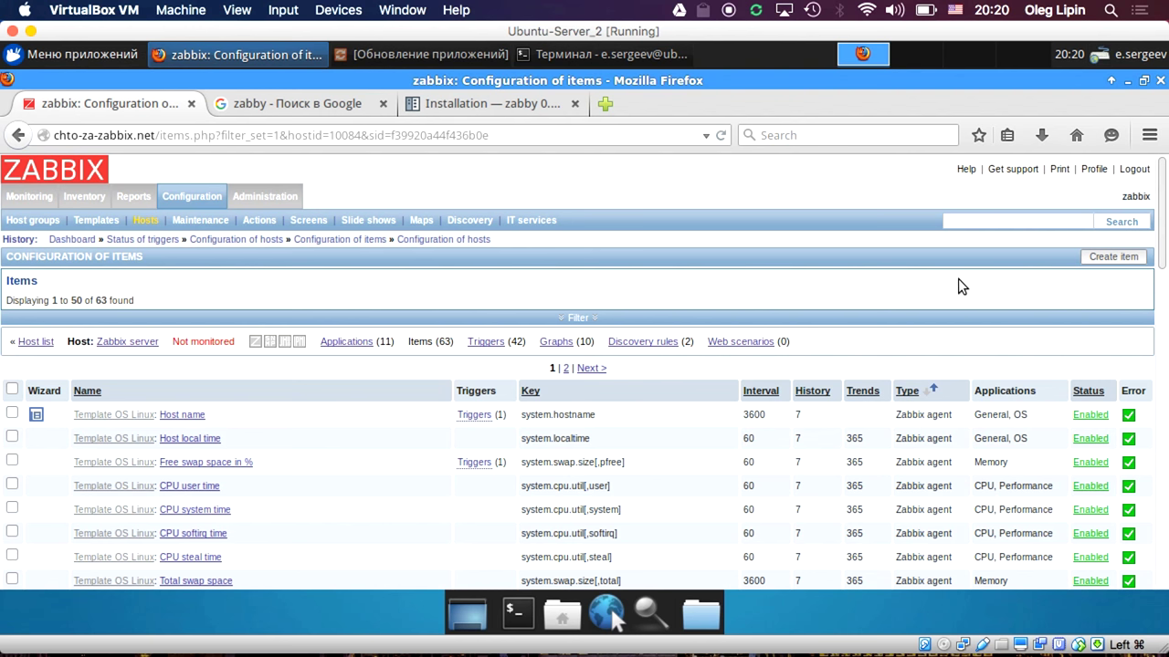
double_click(987, 293)
left_click(986, 293)
scroll(1164, 244, "down", 1)
scroll(1164, 245, "up", 1)
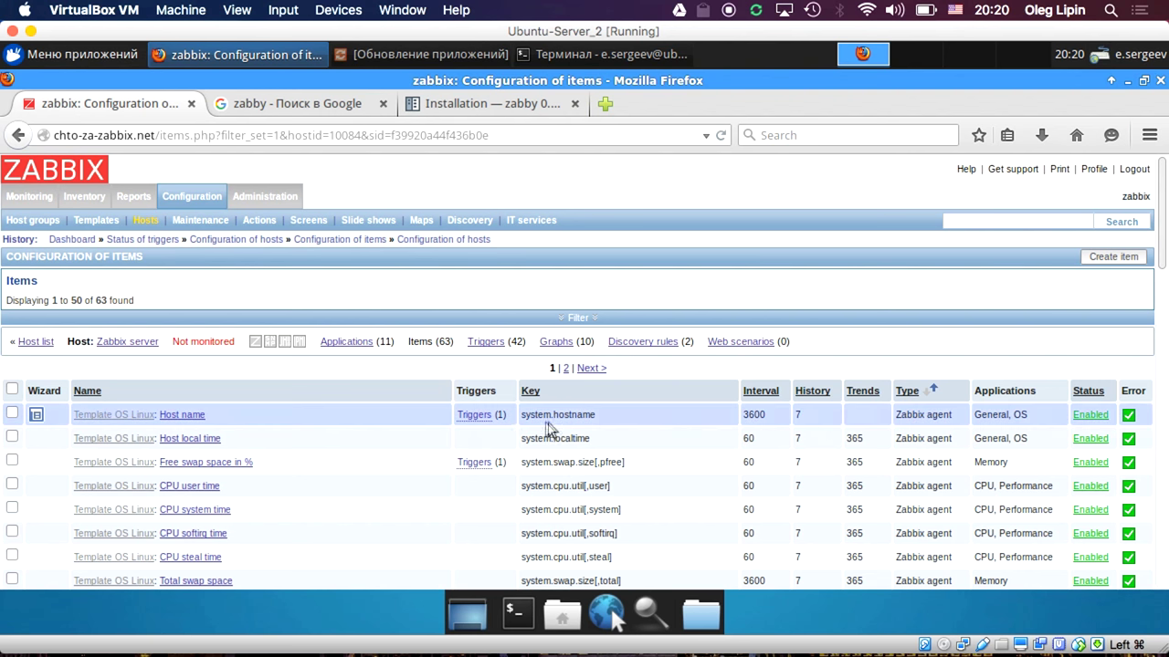
left_click_drag(601, 415, 523, 415)
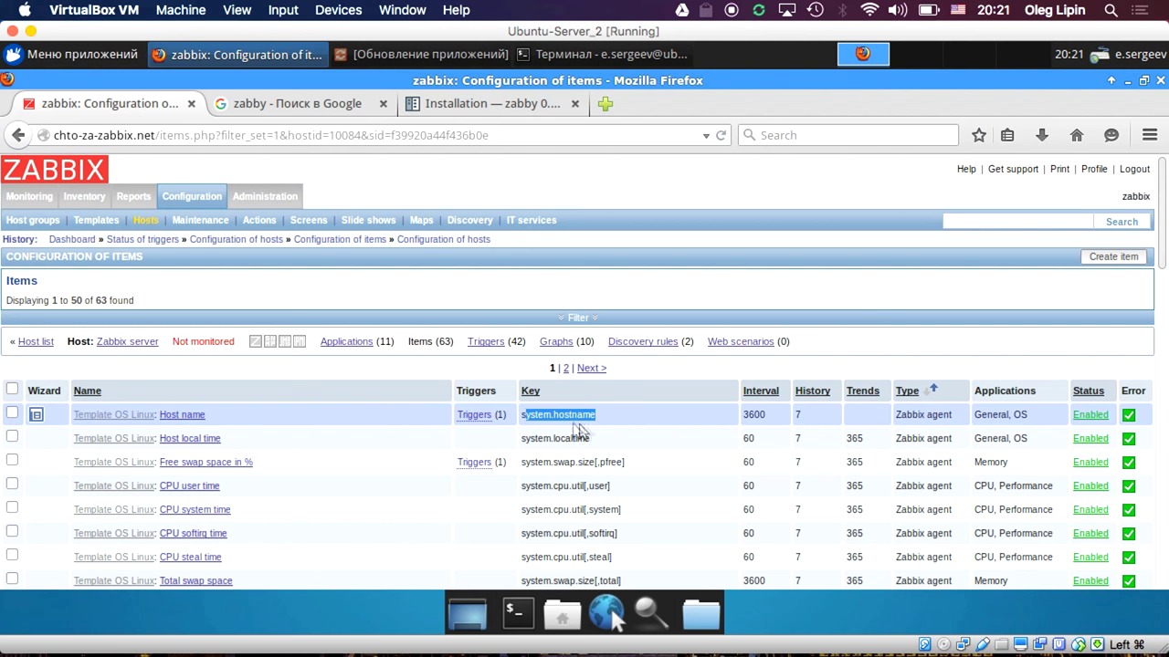
left_click(568, 416)
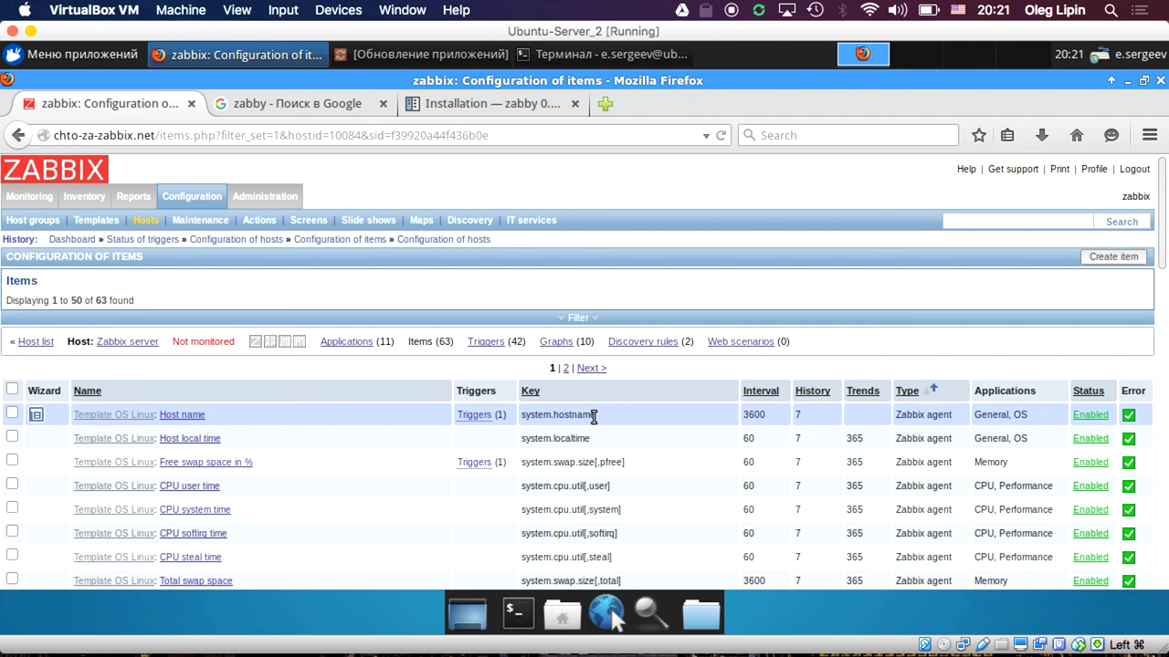
left_click(476, 417)
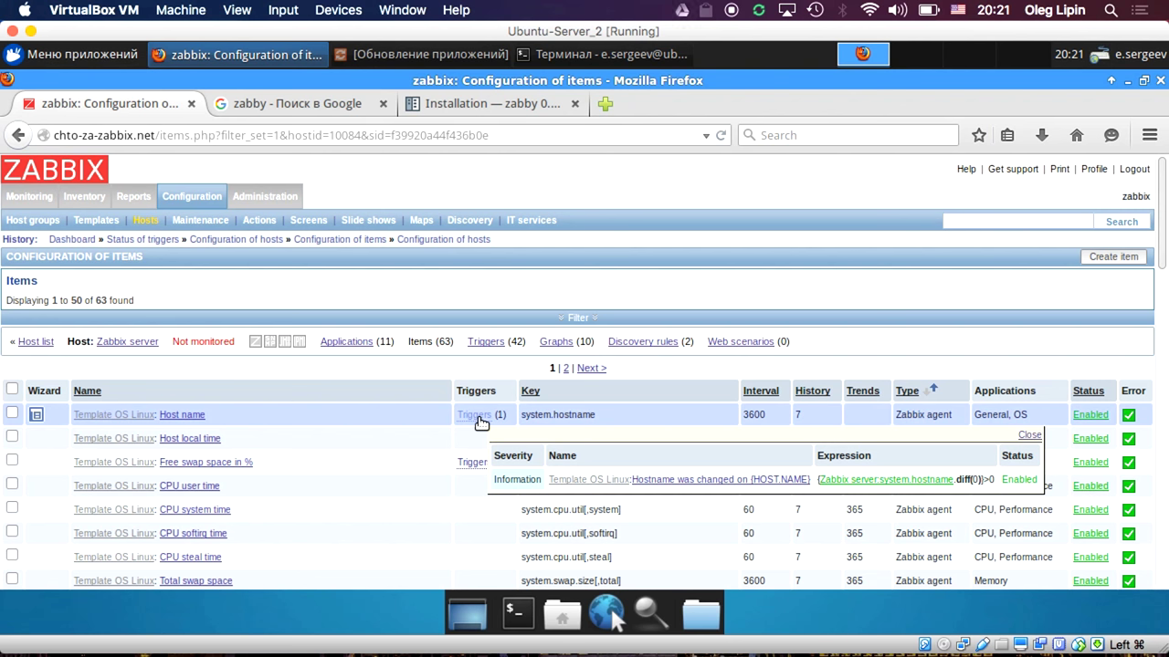
left_click(481, 423)
left_click(482, 424)
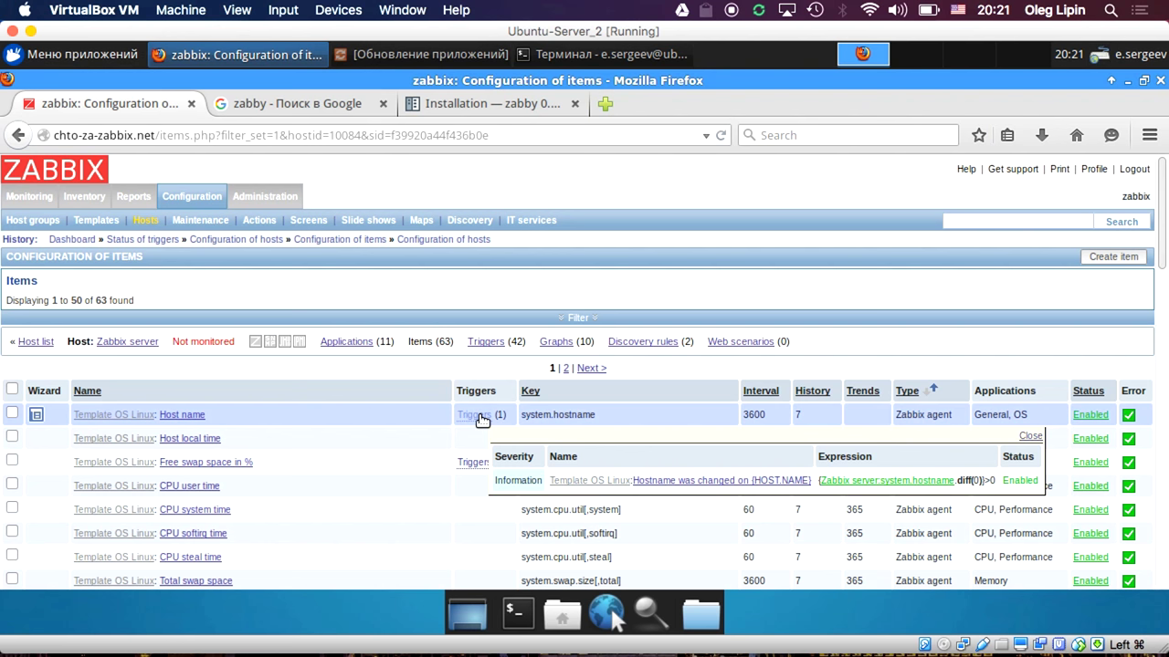
left_click(481, 420)
left_click(481, 420)
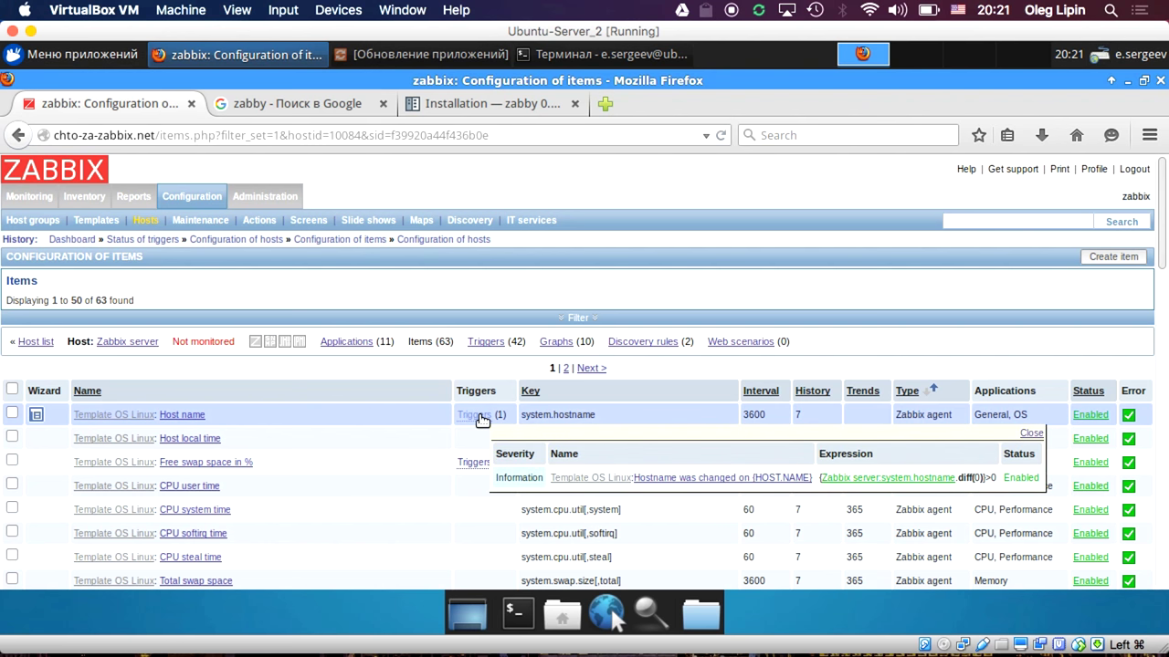
left_click(481, 420)
left_click(481, 420)
left_click(484, 420)
left_click(488, 421)
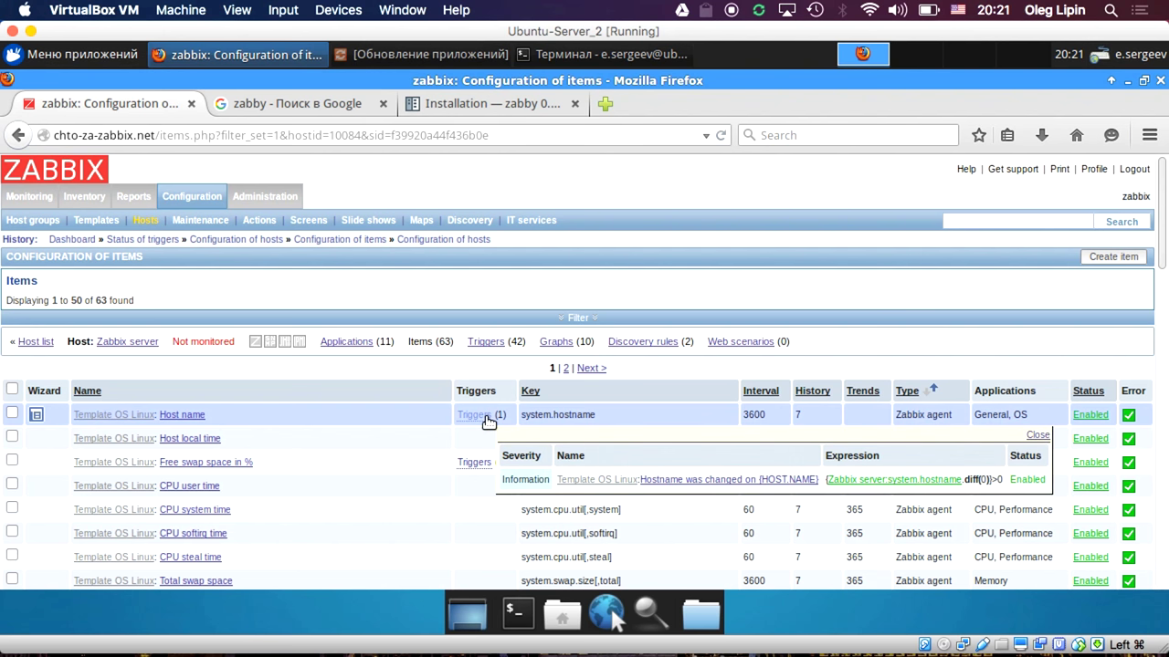
left_click(488, 421)
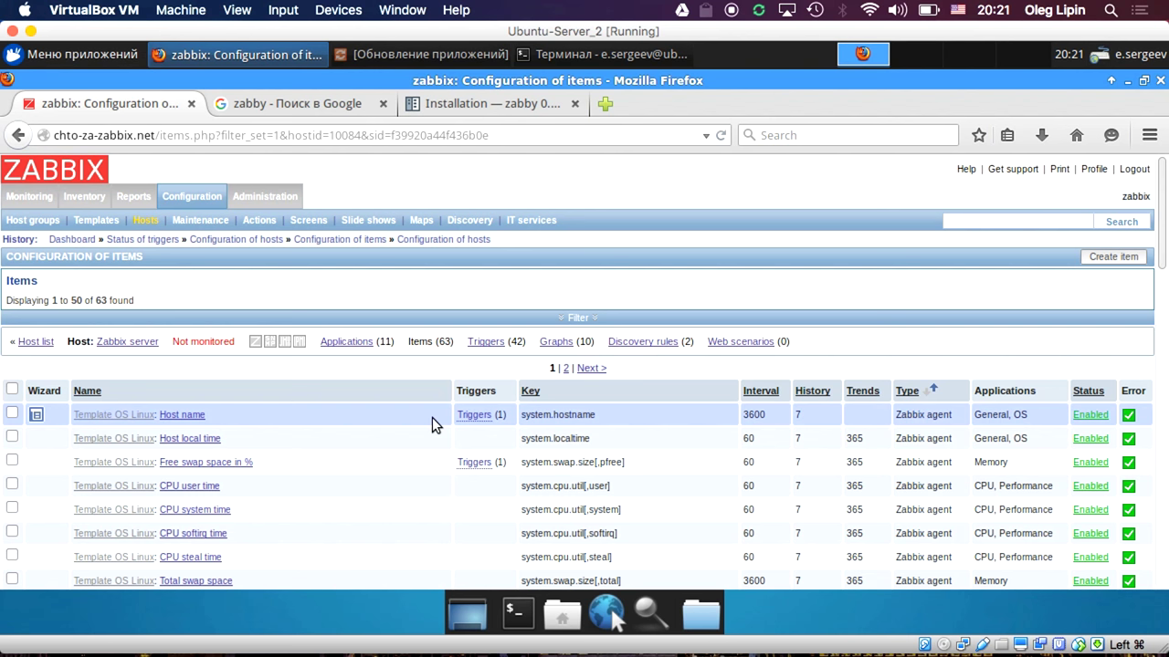
mouse_move(487, 418)
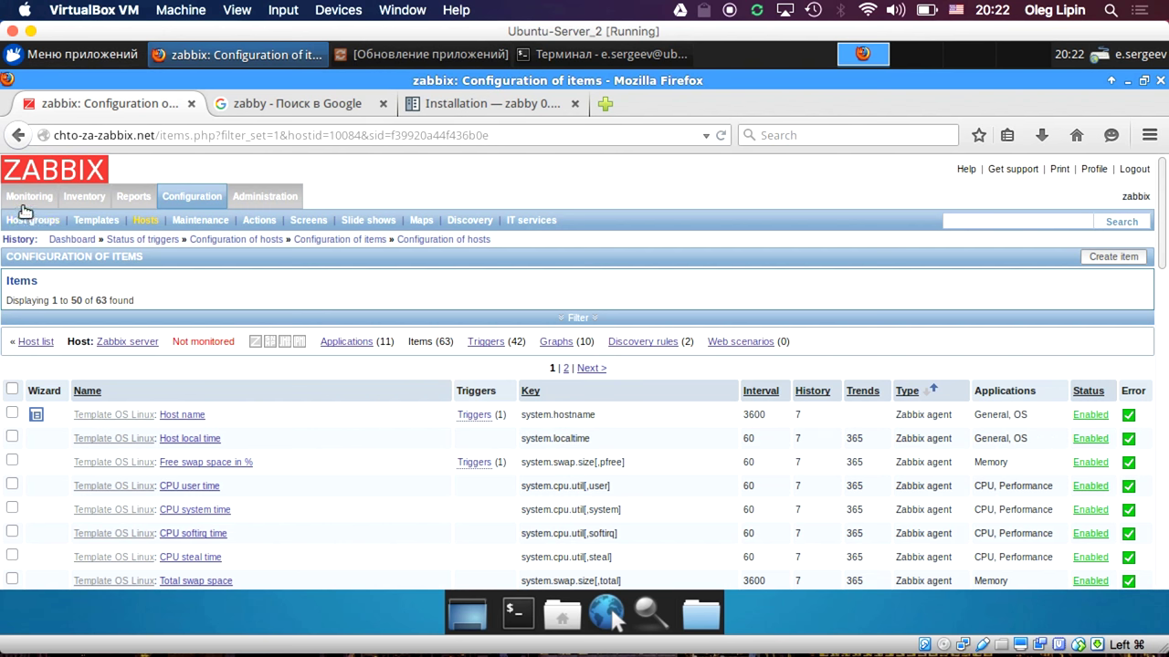
Open Monitoring > Triggers, which shows no triggers found (0 of 0).
mouse_move(30, 196)
right_click(244, 224)
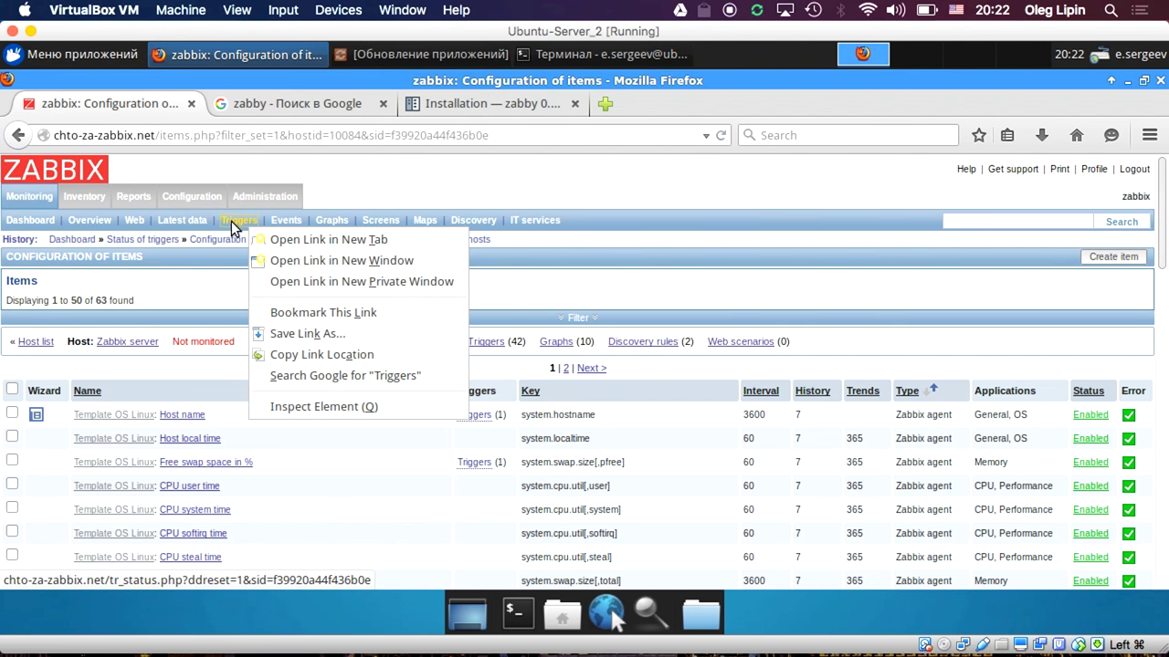
left_click(234, 226)
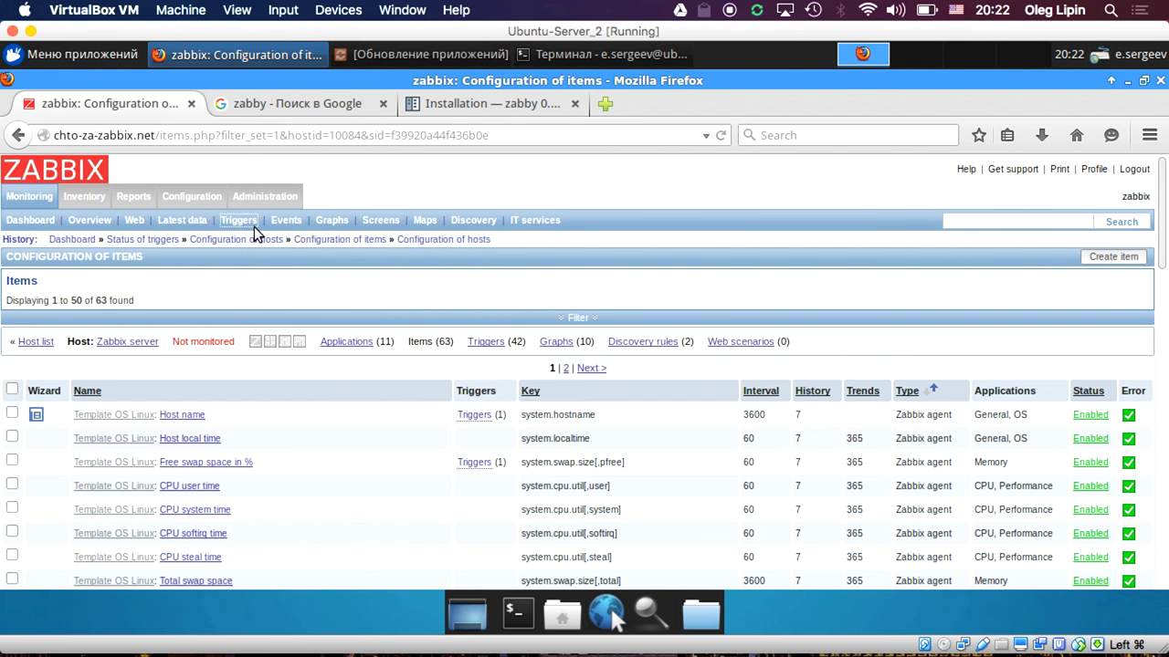
left_click(234, 222)
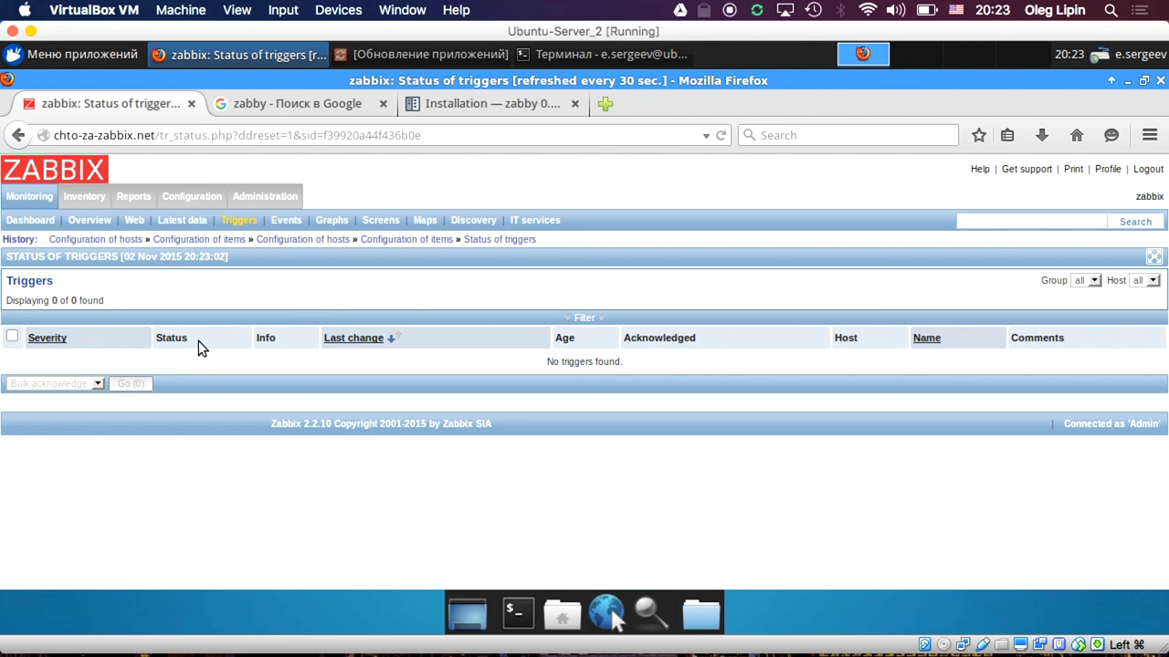
Revisit the Zabbix server's items list, then go back to Configuration > Hosts.
mouse_move(202, 207)
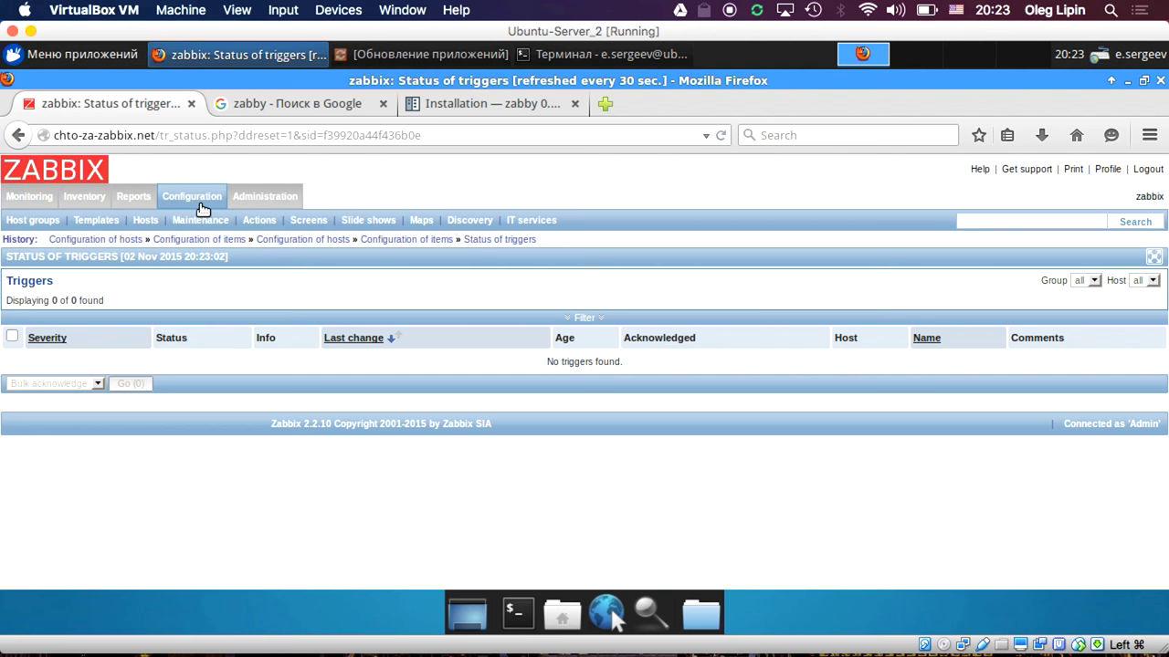
left_click(148, 223)
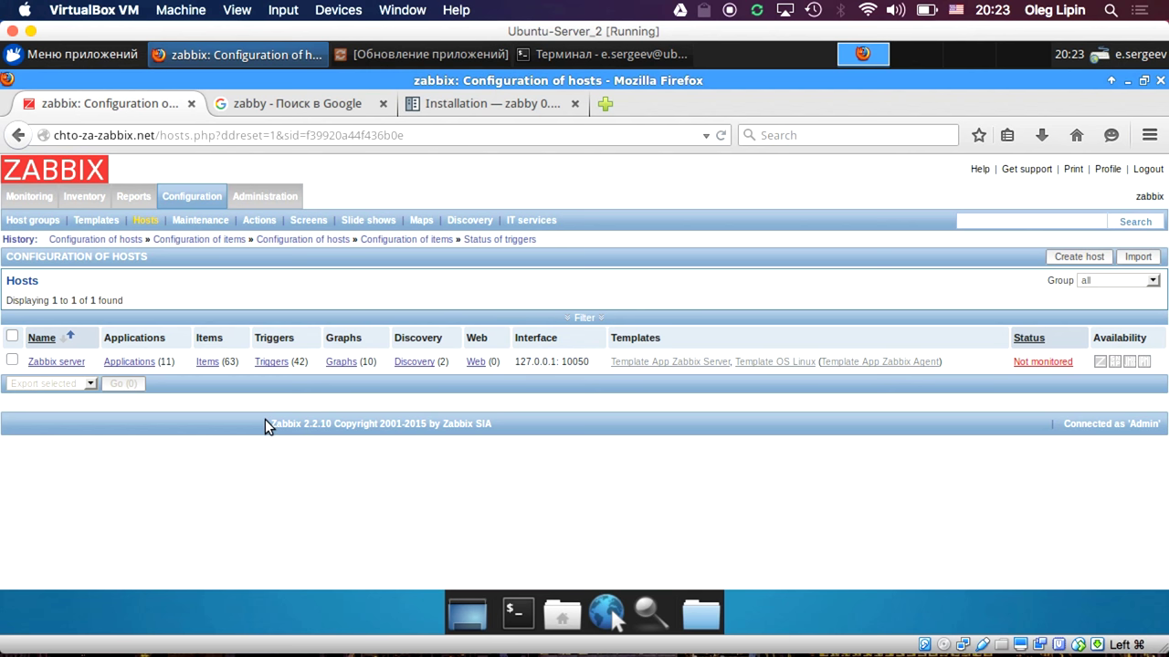
left_click(212, 363)
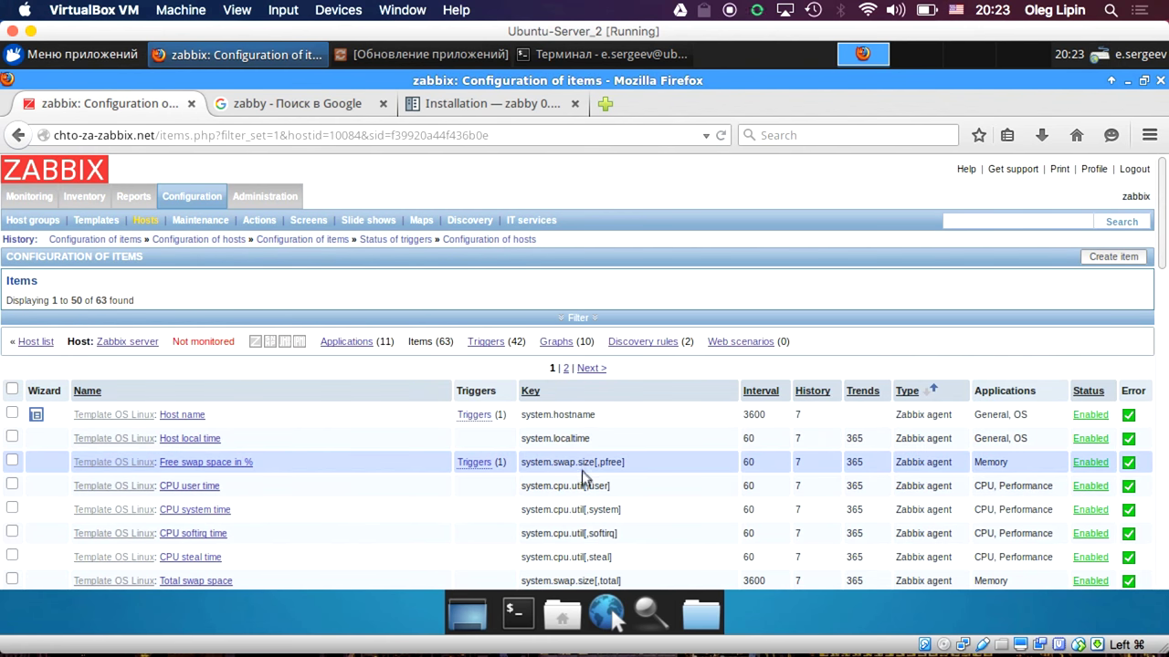
scroll(583, 491, "down", 7)
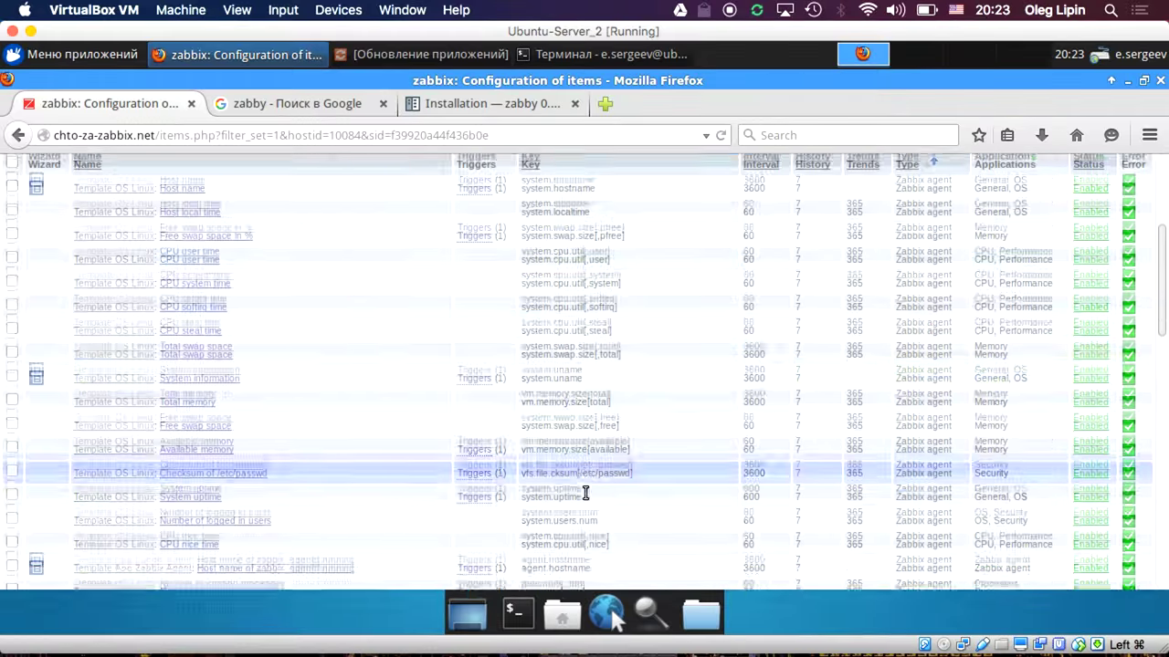
scroll(583, 491, "down", 4)
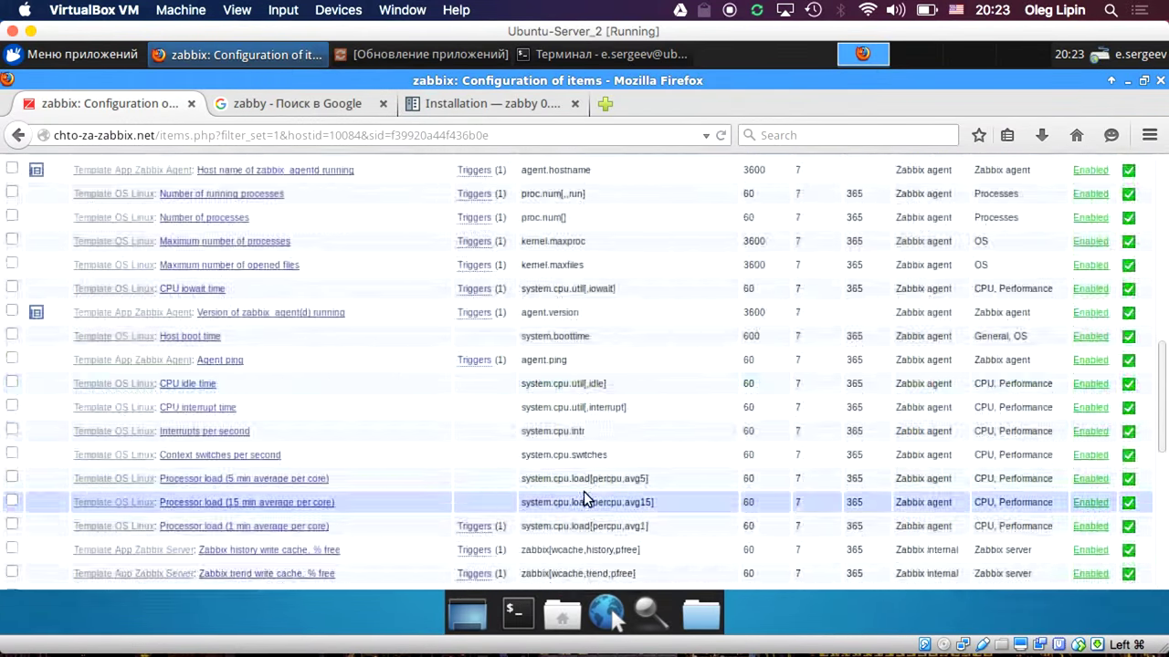
scroll(583, 492, "up", 11)
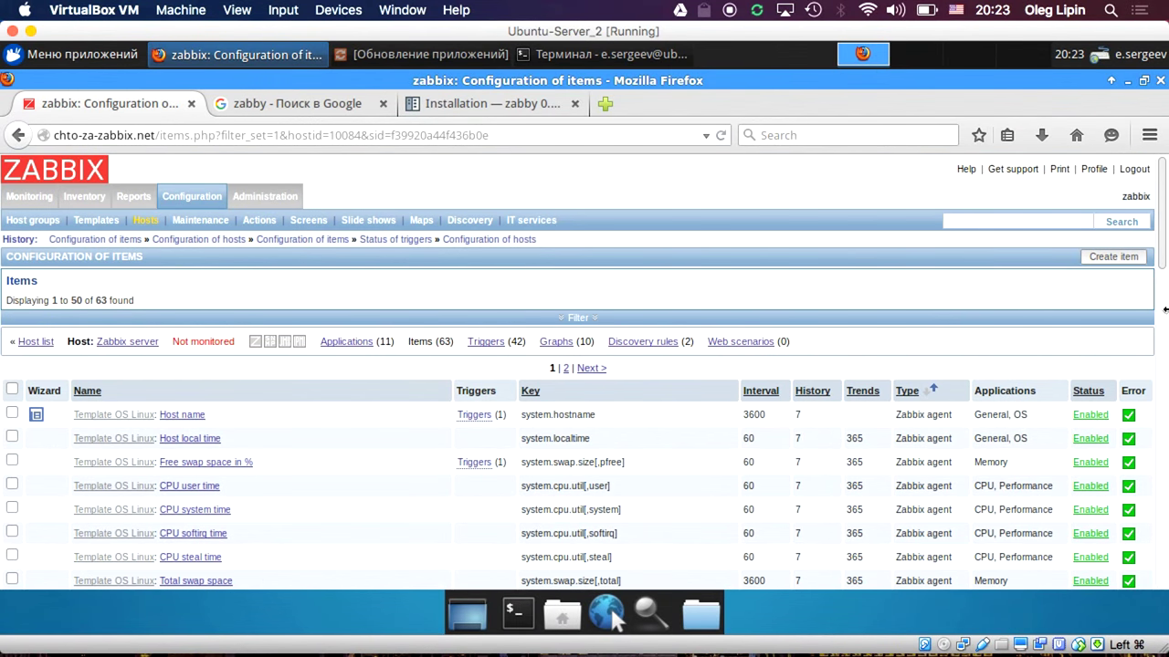
left_click(147, 222)
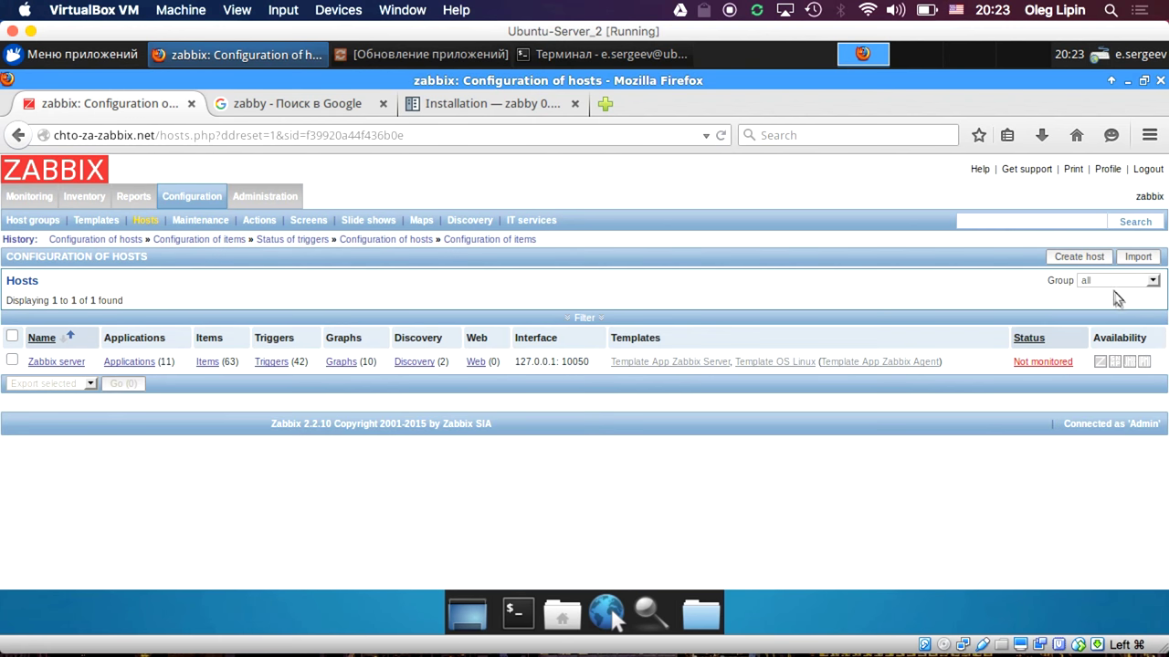
Start a new host with Create host and look over the blank form.
left_click(1092, 261)
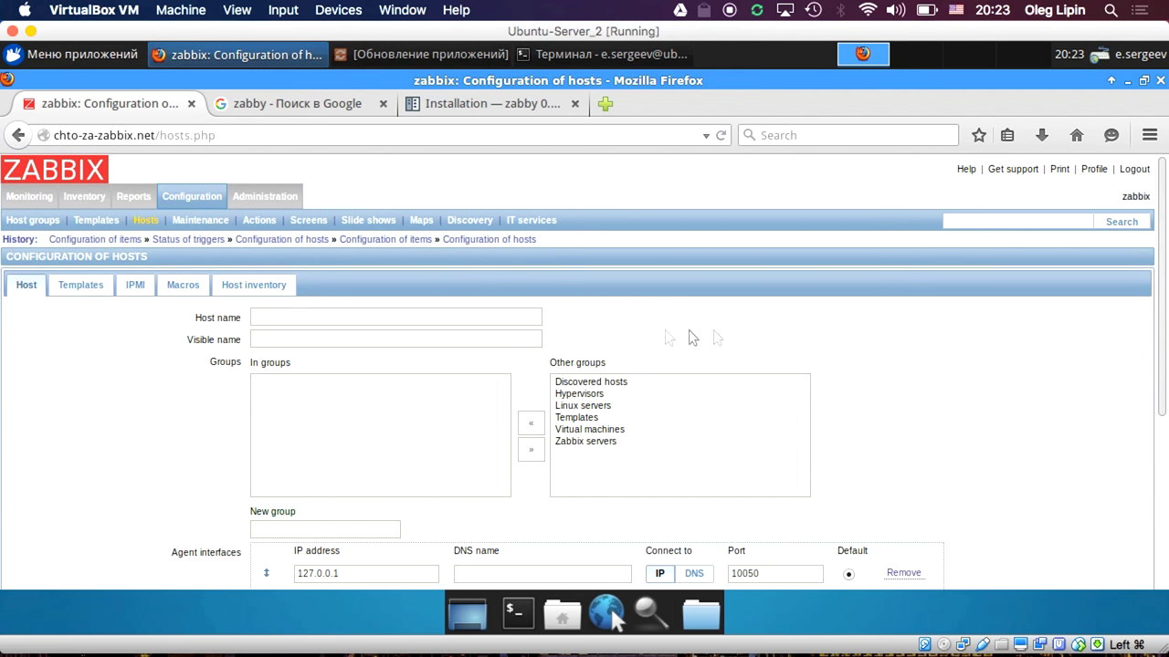
scroll(854, 338, "down", 5)
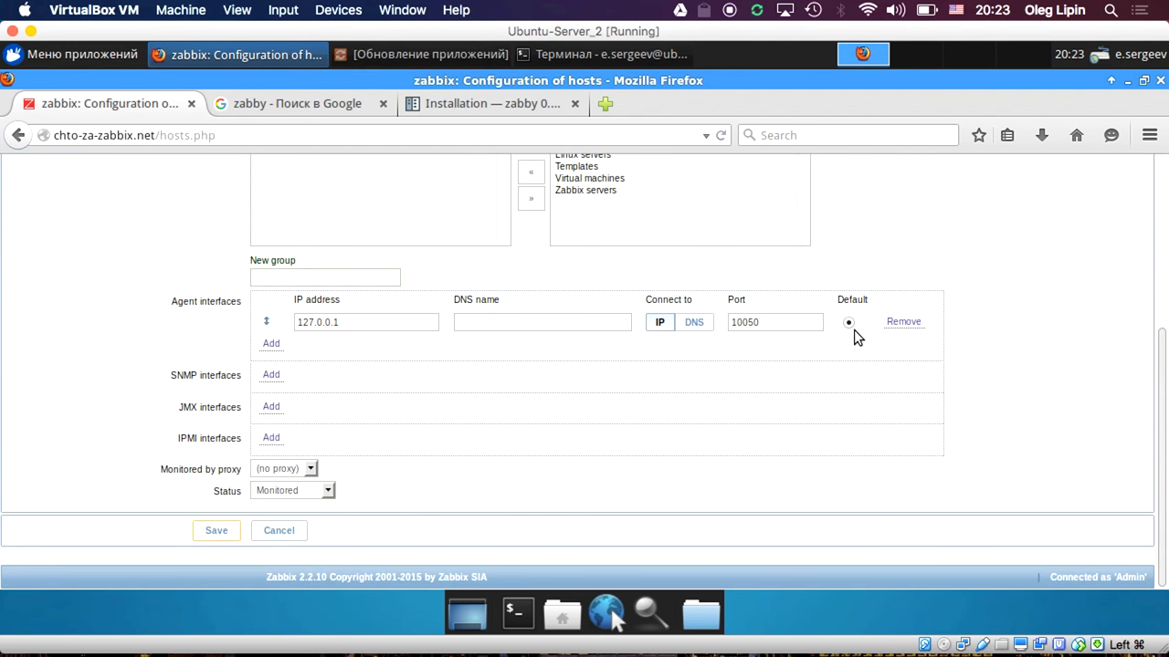
scroll(1011, 330, "up", 2)
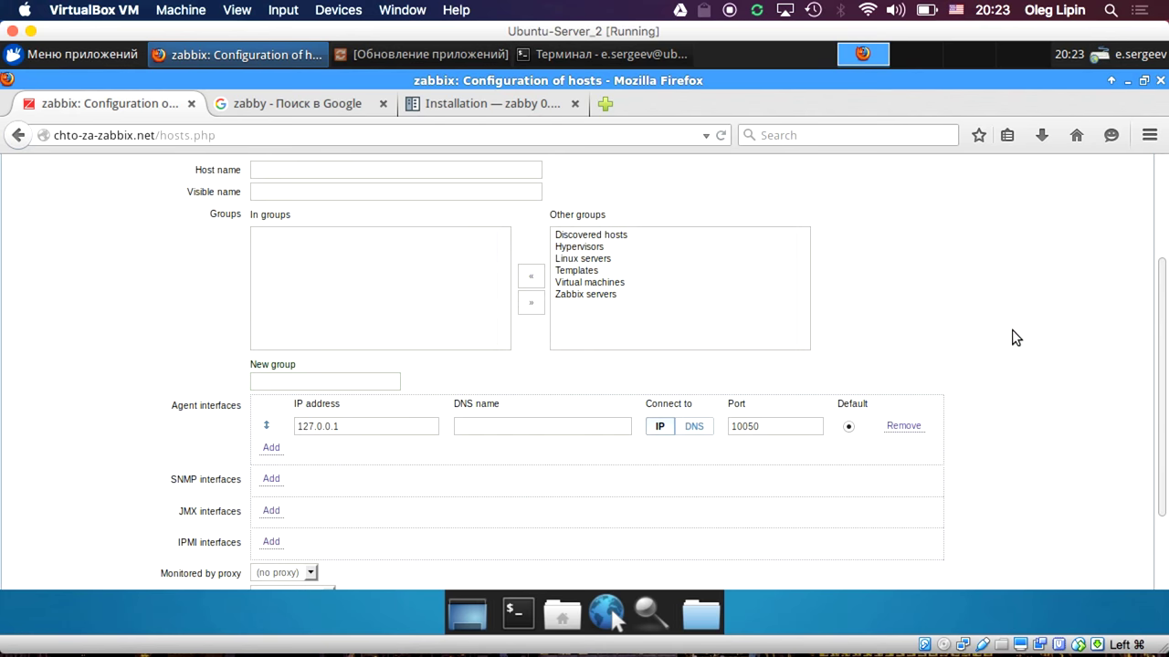
scroll(1011, 329, "up", 2)
scroll(1011, 330, "down", 3)
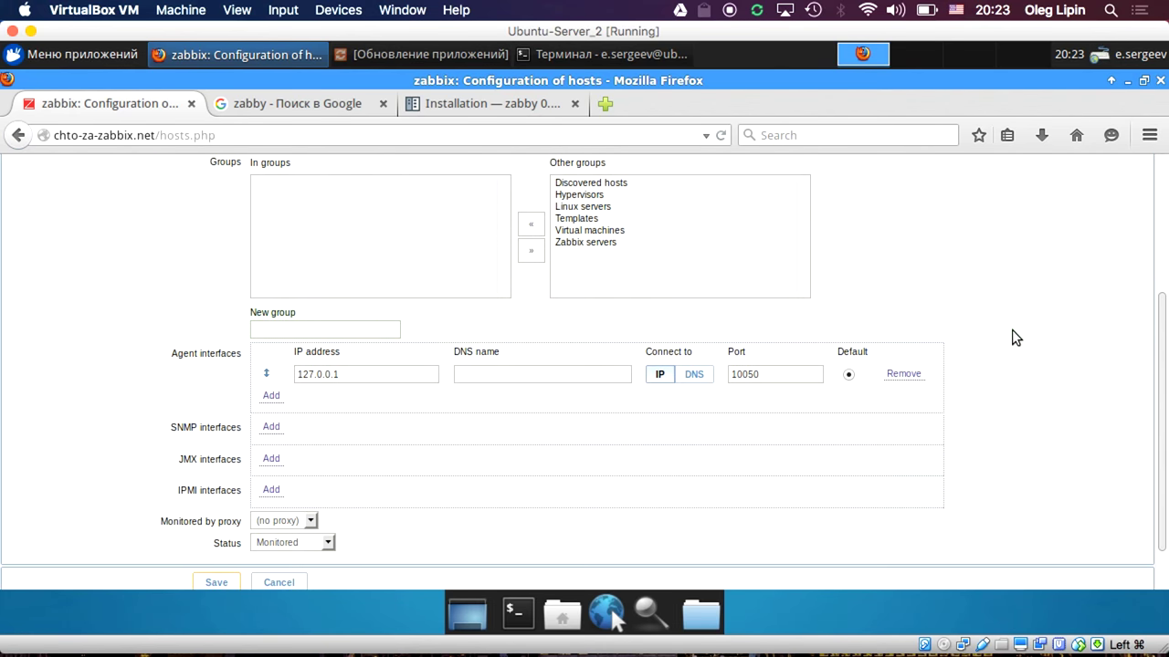
Inspect the default agent interface: IP 127.0.0.1, empty DNS name, port 10050.
left_click(391, 374)
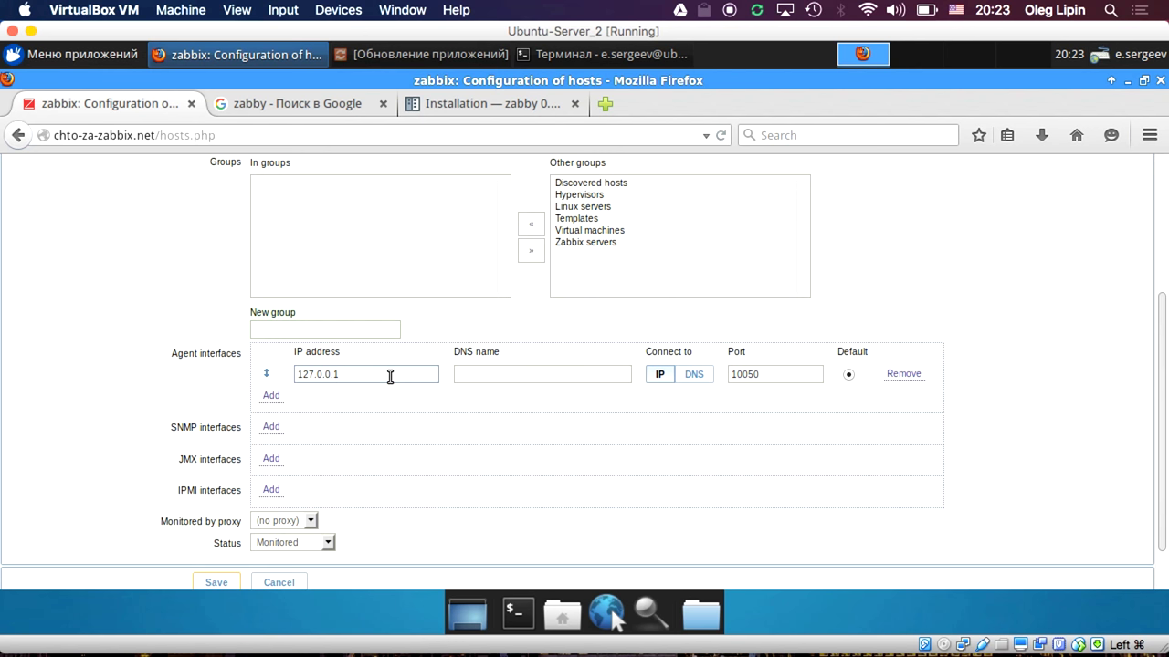
left_click(564, 374)
left_click(797, 373)
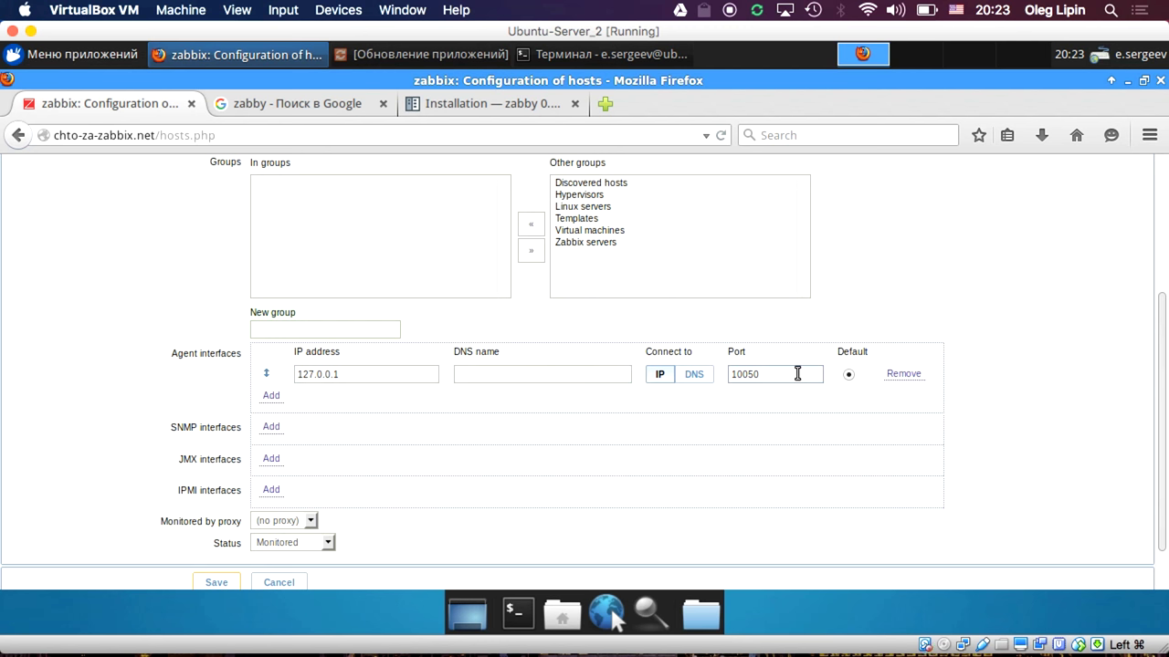
left_click(994, 391)
left_click(789, 376)
left_click(1078, 444)
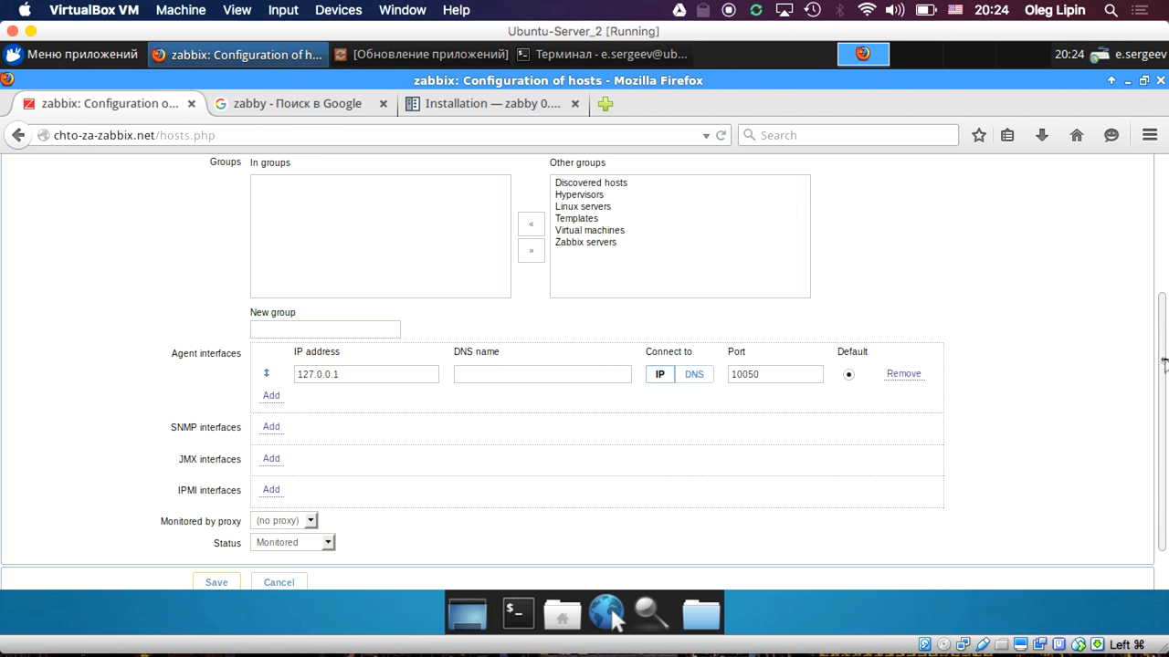
left_click_drag(1162, 365, 1140, 396)
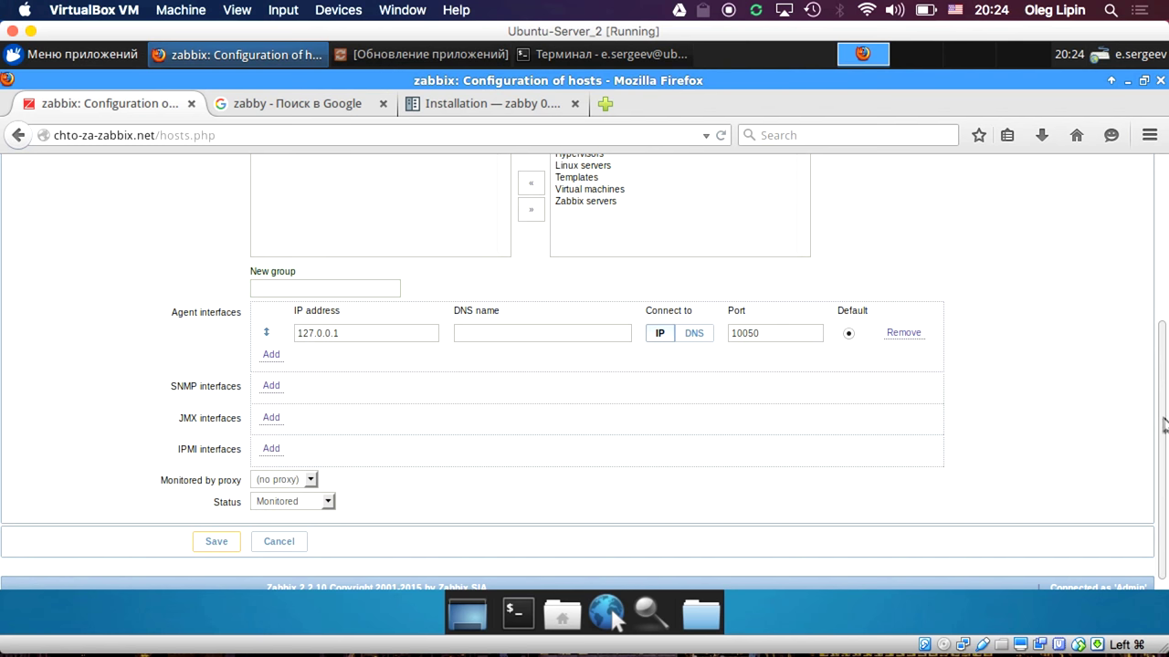
scroll(1161, 420, "up", 3)
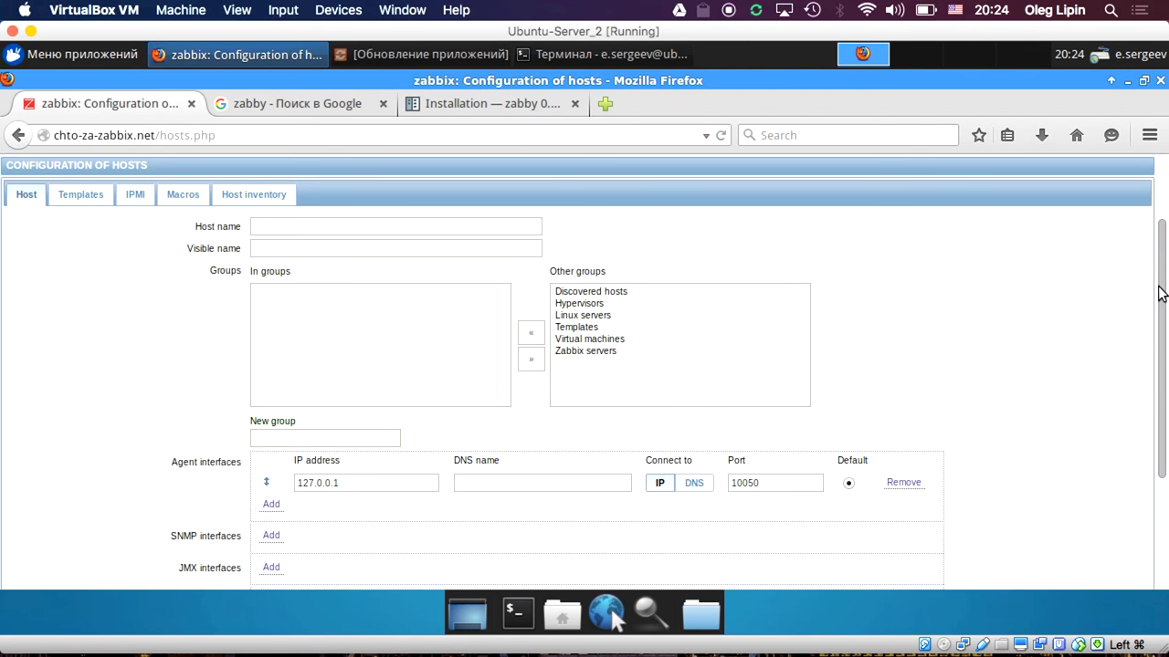
scroll(1161, 292, "up", 2)
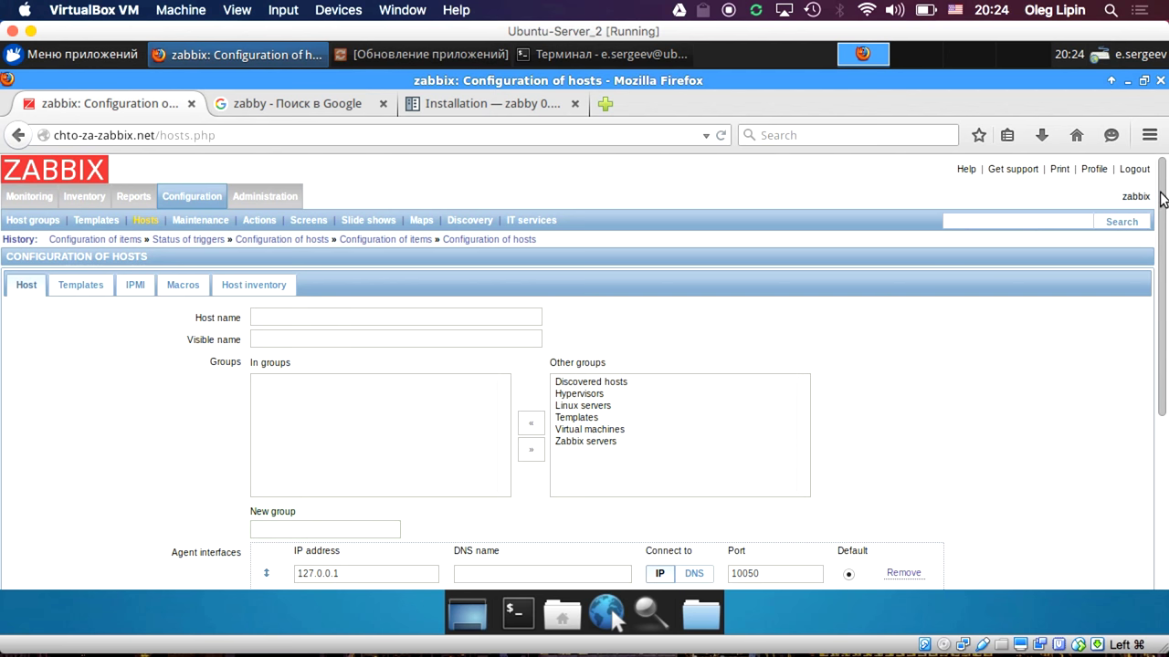
scroll(1162, 199, "down", 1)
scroll(1163, 190, "up", 1)
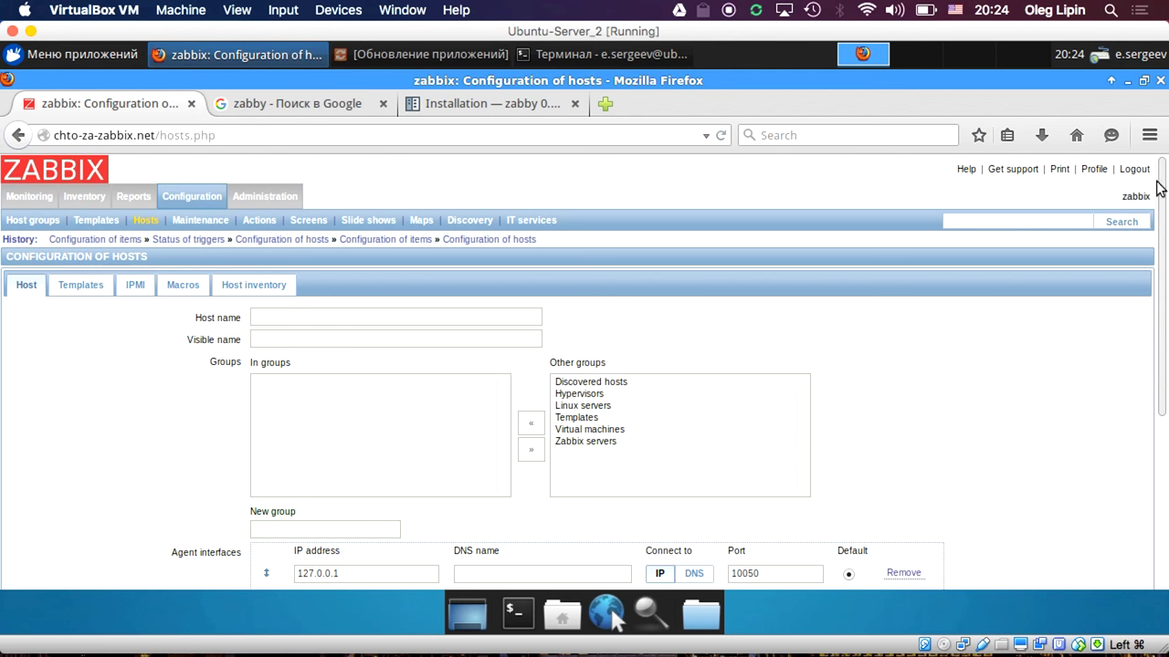
scroll(1161, 183, "down", 1)
scroll(1161, 183, "up", 1)
left_click_drag(1161, 361, 1151, 540)
Trigger the empty host name error, then enter host name 'test host'.
left_click(216, 535)
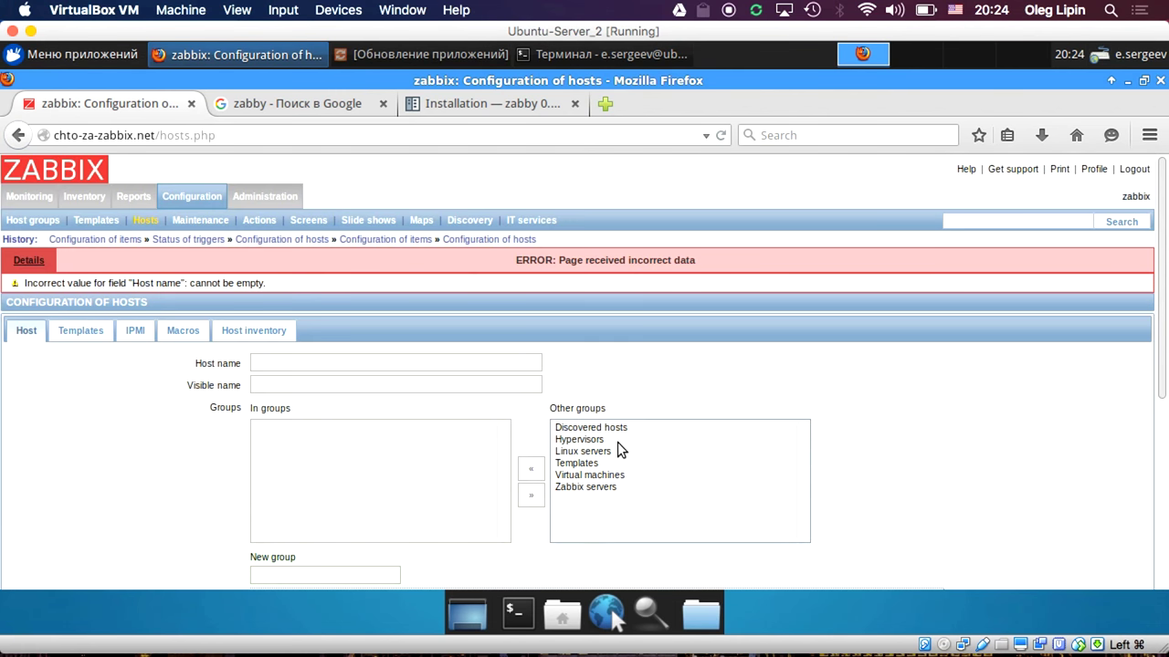
left_click(351, 361)
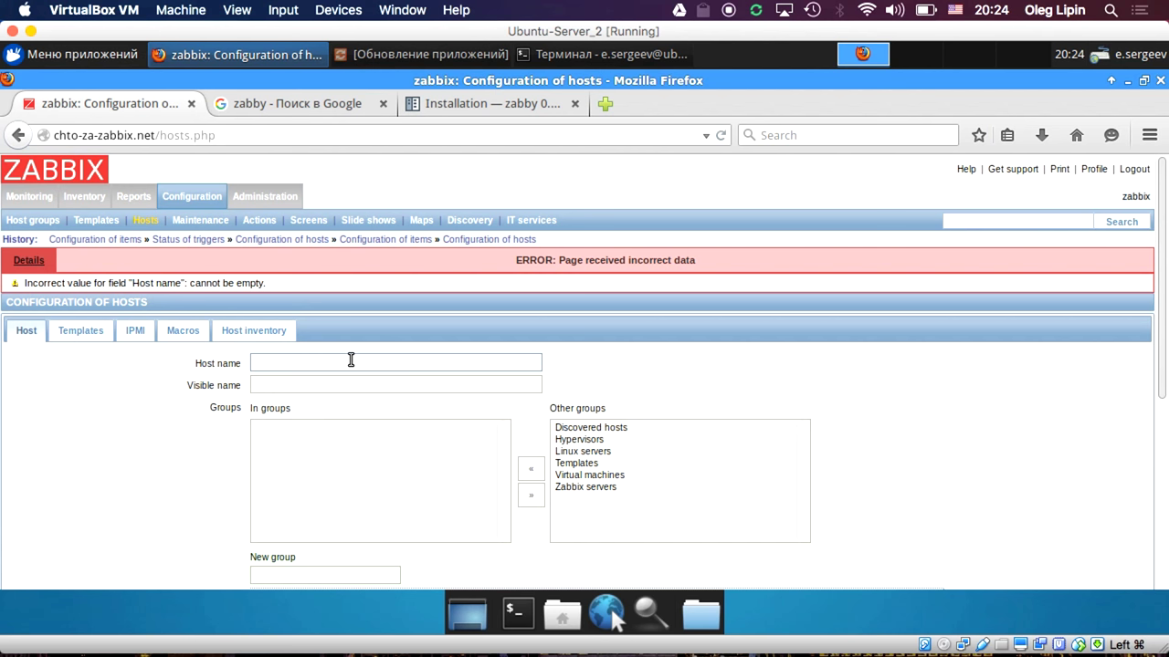
type("tets")
key("Tab")
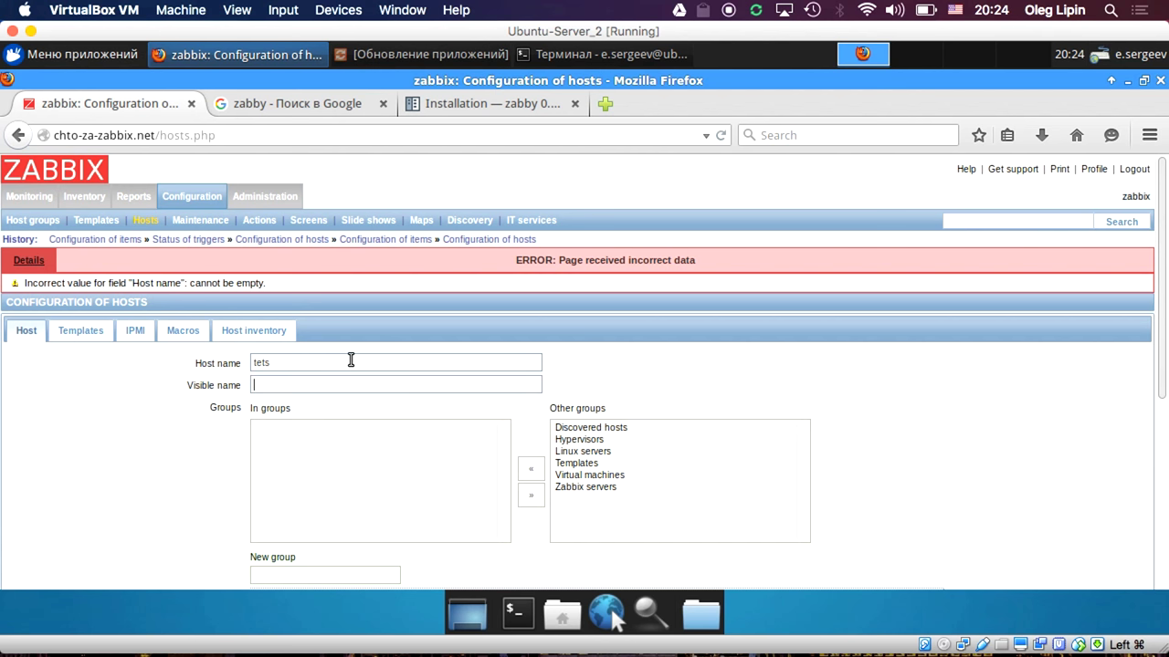
left_click(350, 360)
type("==")
key("BackSpace")
key("BackSpace")
key("BackSpace")
key("BackSpace")
type("st g=hos")
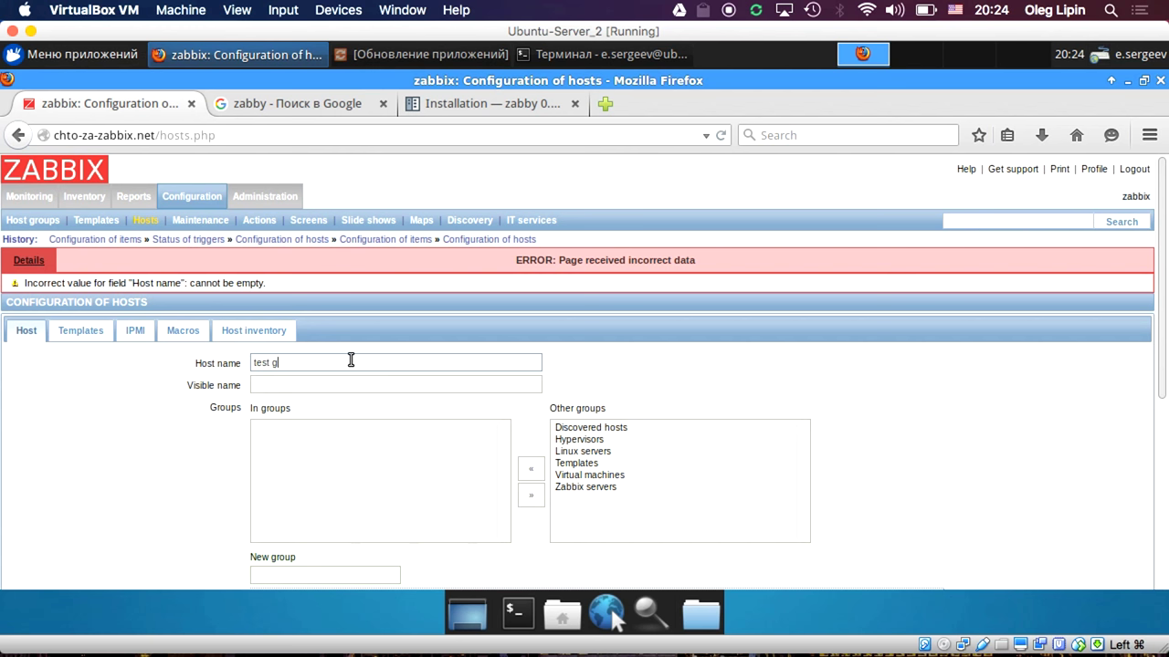
key("BackSpace")
key("BackSpace")
key("BackSpace")
key("BackSpace")
key("BackSpace")
type("host")
Set visible name 'host test' and add the Linux servers group.
left_click(375, 391)
type("host")
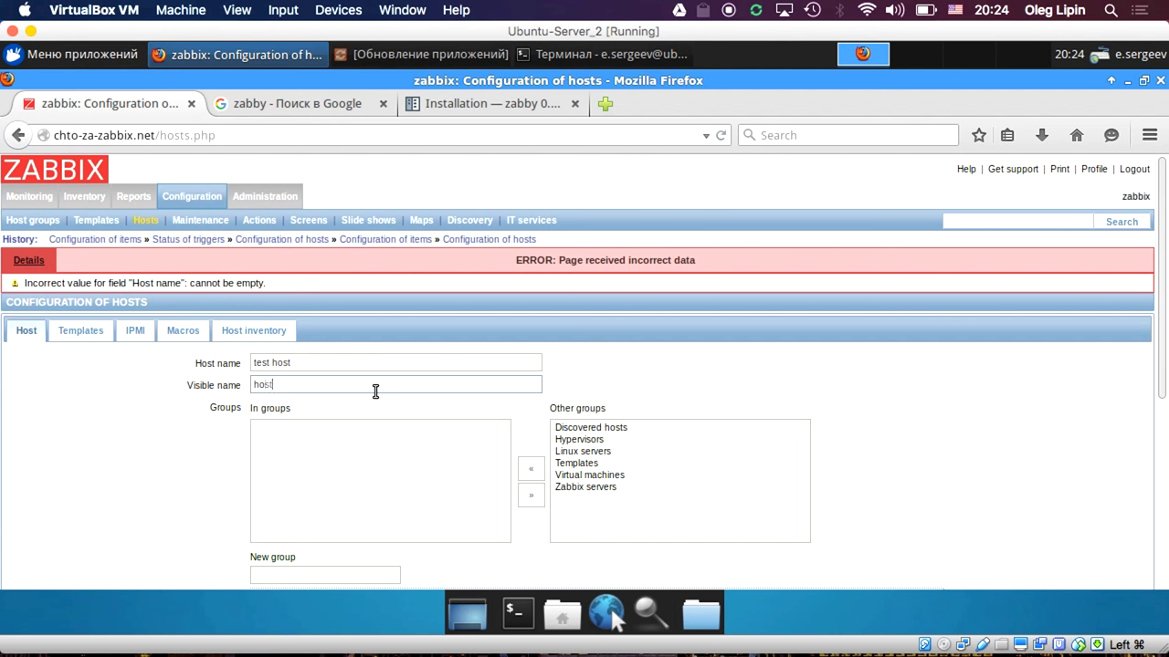
type(" test")
left_click(587, 450)
left_click(530, 469)
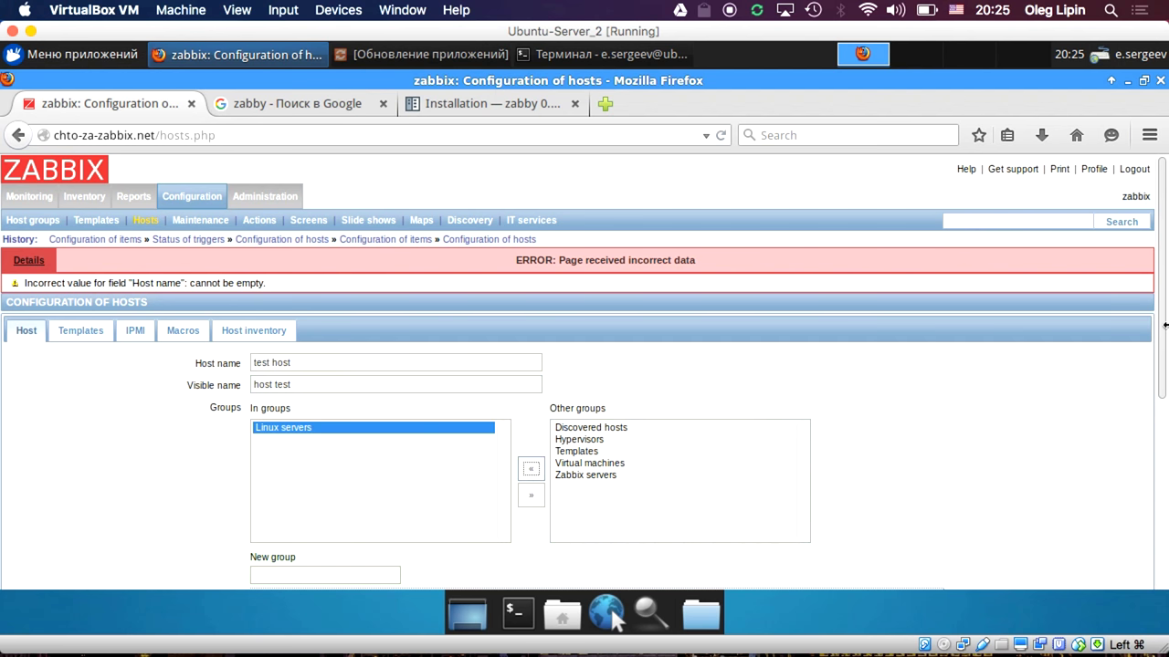
Save the new host and reopen host test from the hosts list.
left_click_drag(1163, 338, 1145, 522)
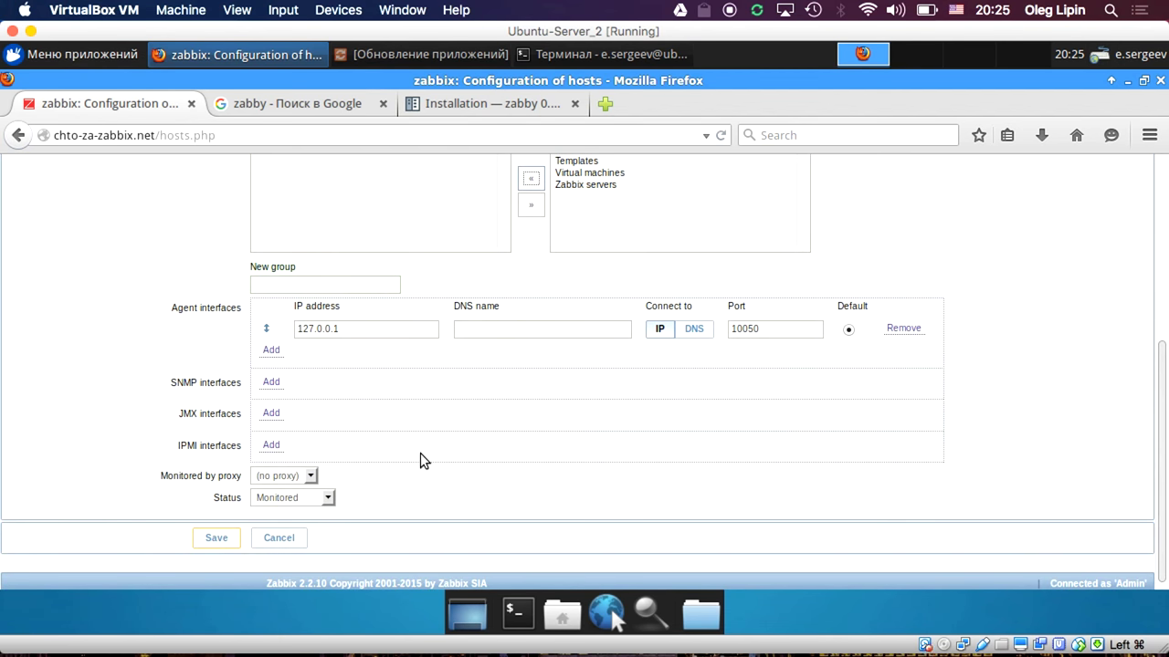
left_click(227, 540)
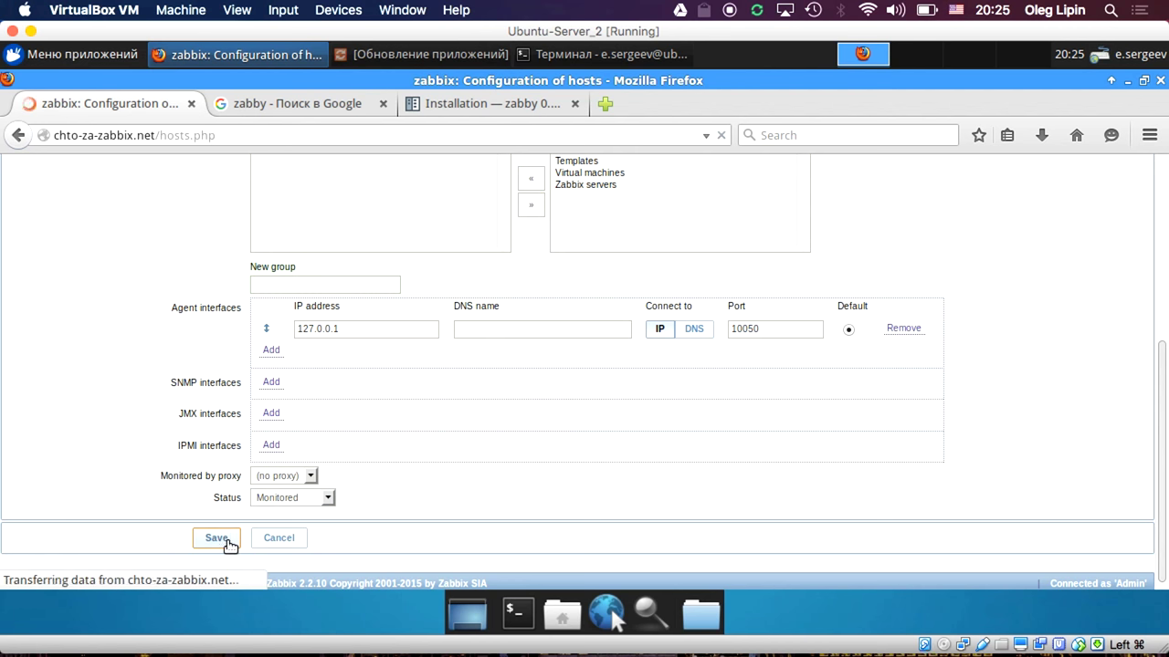
left_click(53, 388)
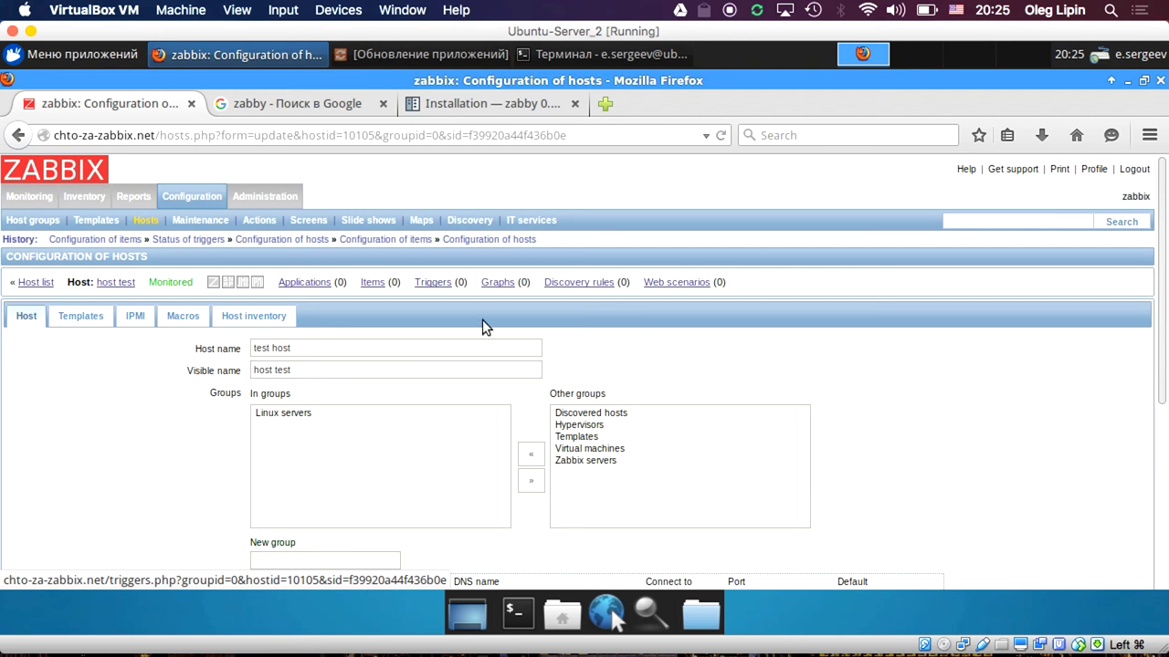
Scroll through host test's form and save its settings again.
scroll(985, 407, "down", 5)
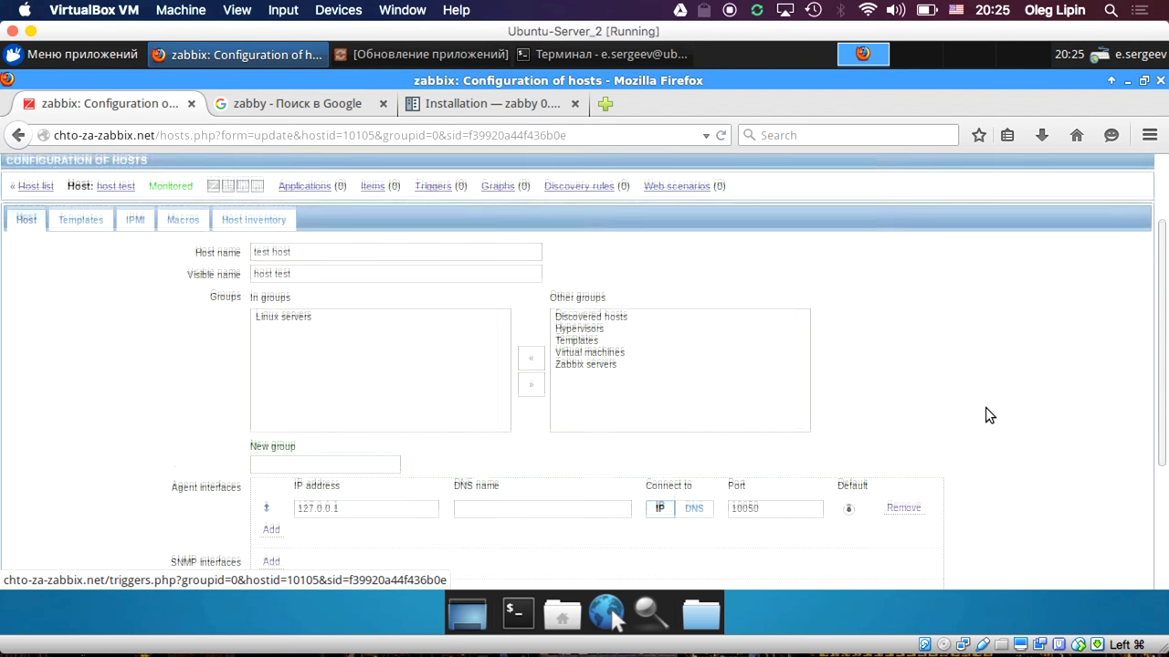
scroll(985, 407, "up", 8)
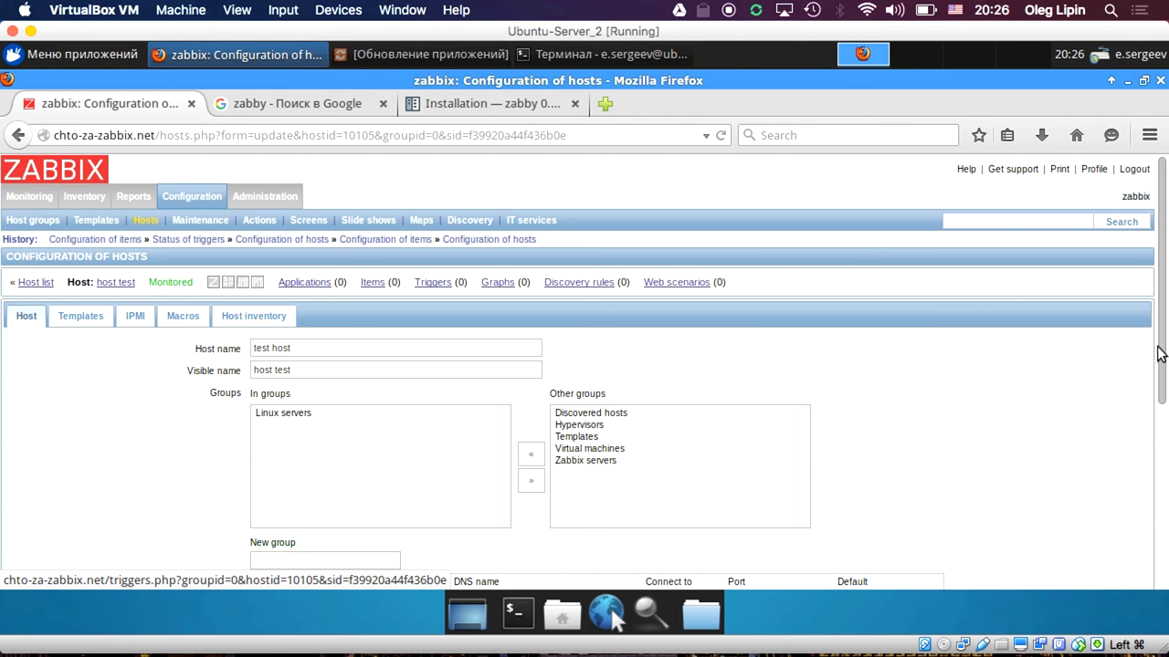
scroll(1159, 354, "down", 1)
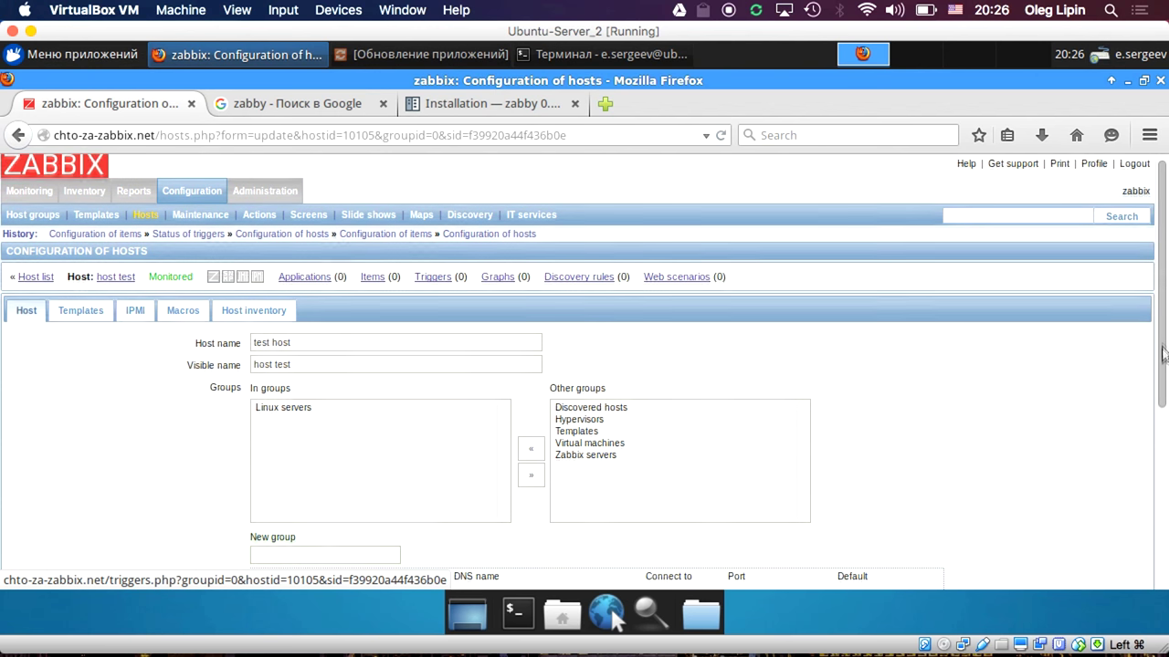
left_click_drag(1162, 354, 1162, 380)
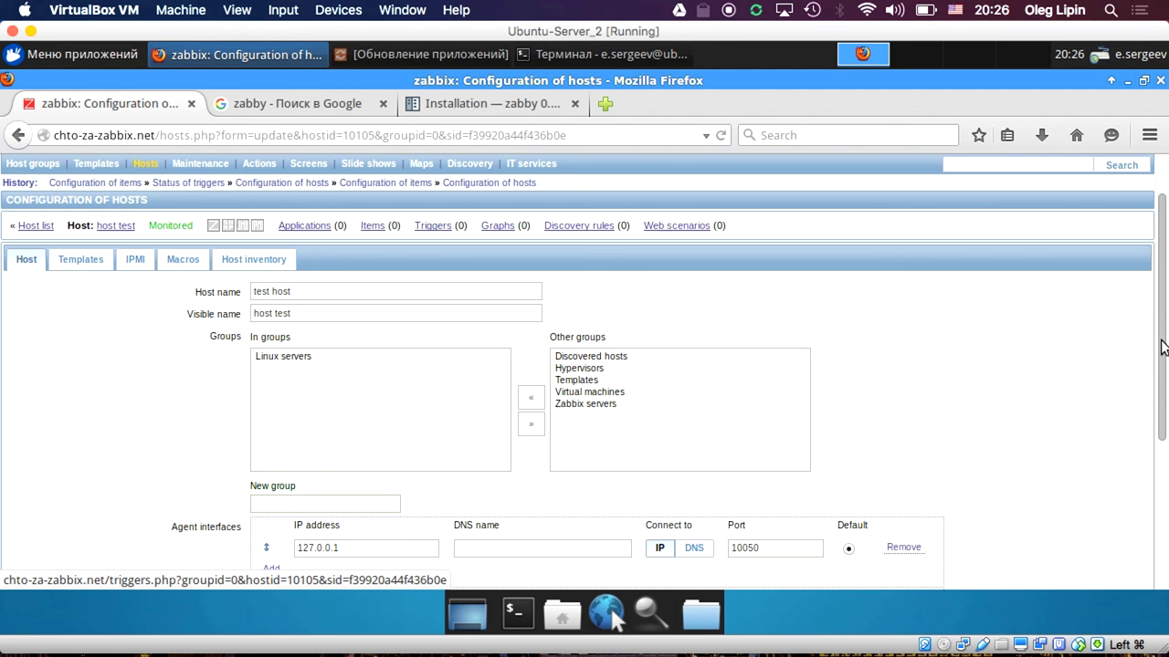
left_click_drag(1164, 381, 1158, 267)
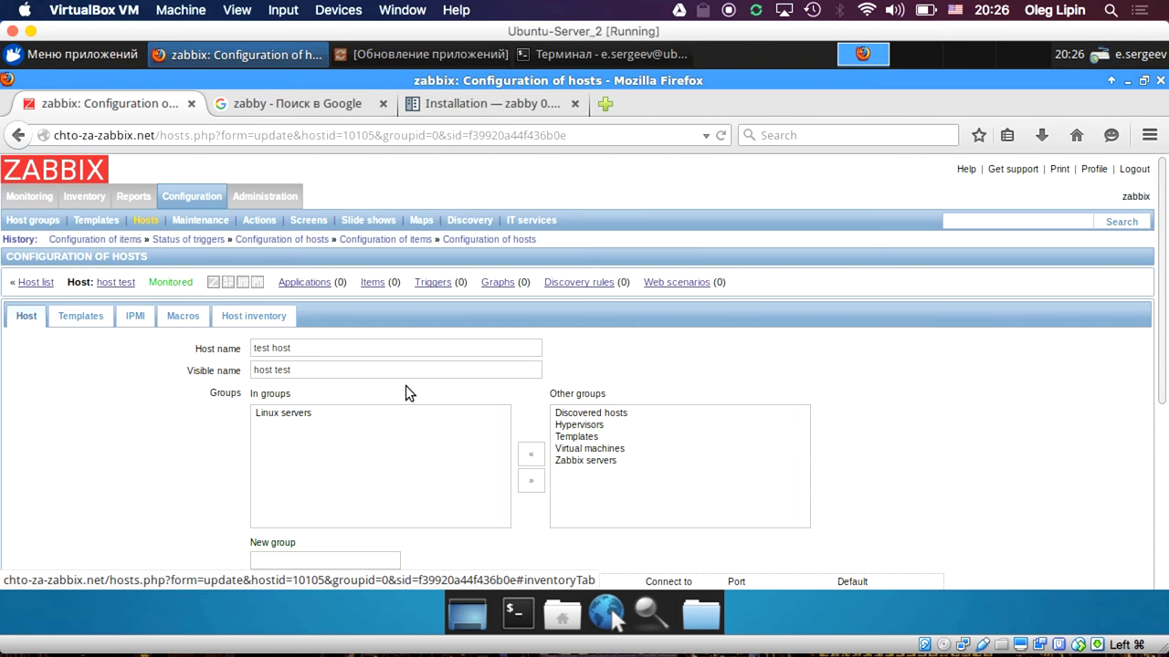
mouse_move(1162, 285)
left_mouse_down()
mouse_move(1149, 486)
mouse_move(1164, 331)
mouse_move(1108, 553)
left_mouse_up()
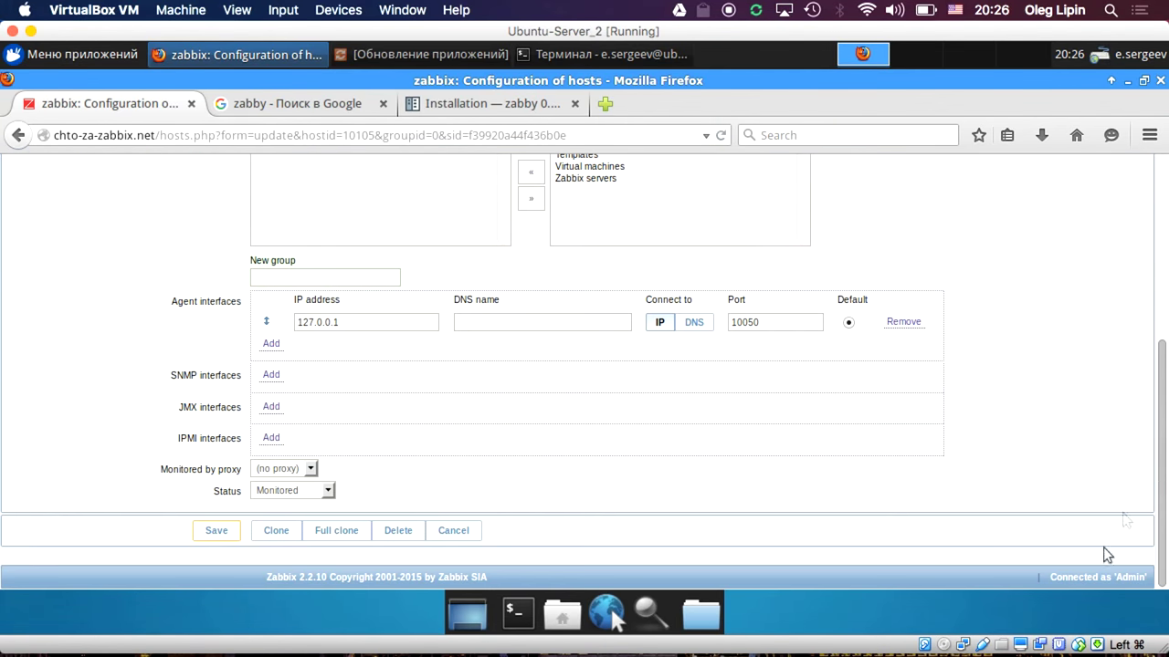
left_click(215, 532)
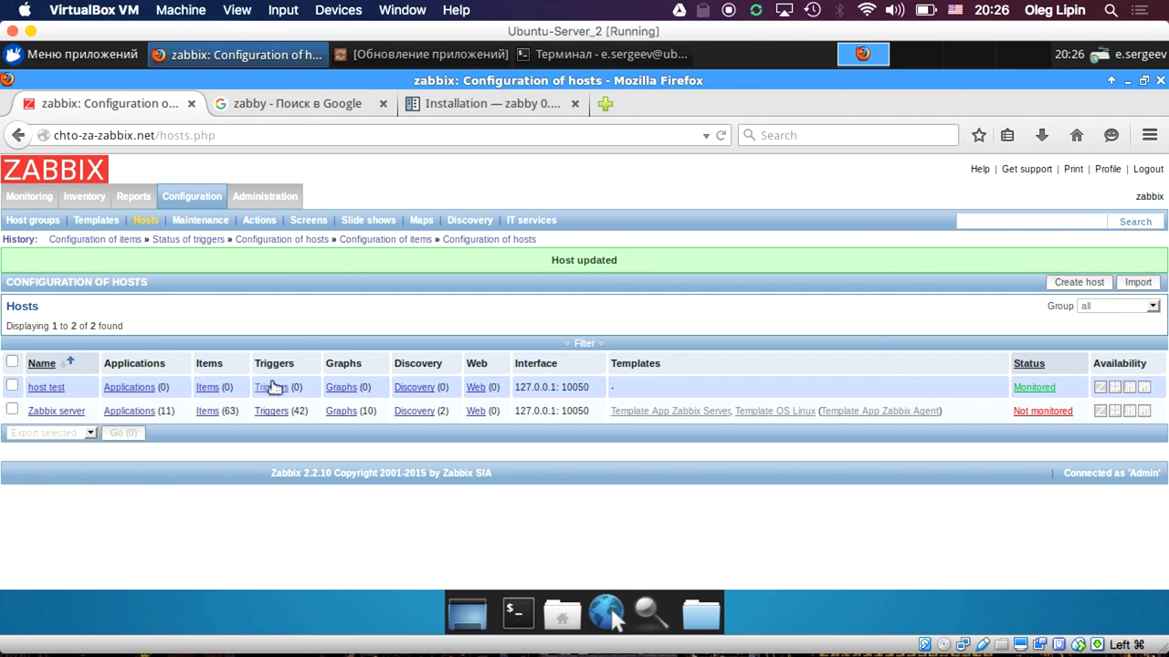
Open host test's Triggers page showing 'No triggers found', highlighting then deselecting that message.
left_click(272, 387)
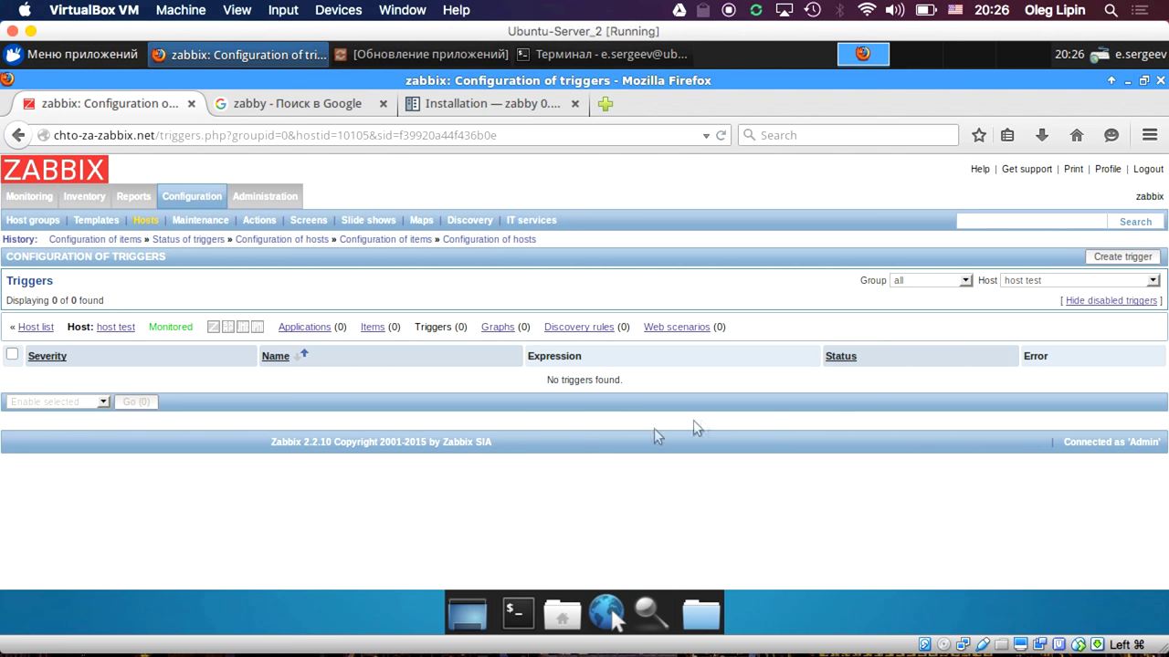
mouse_move(632, 385)
left_mouse_down()
mouse_move(545, 385)
mouse_move(644, 386)
mouse_move(537, 386)
mouse_move(636, 382)
left_mouse_up()
left_click(533, 391)
left_click(635, 387)
left_click(543, 380)
left_click(635, 382)
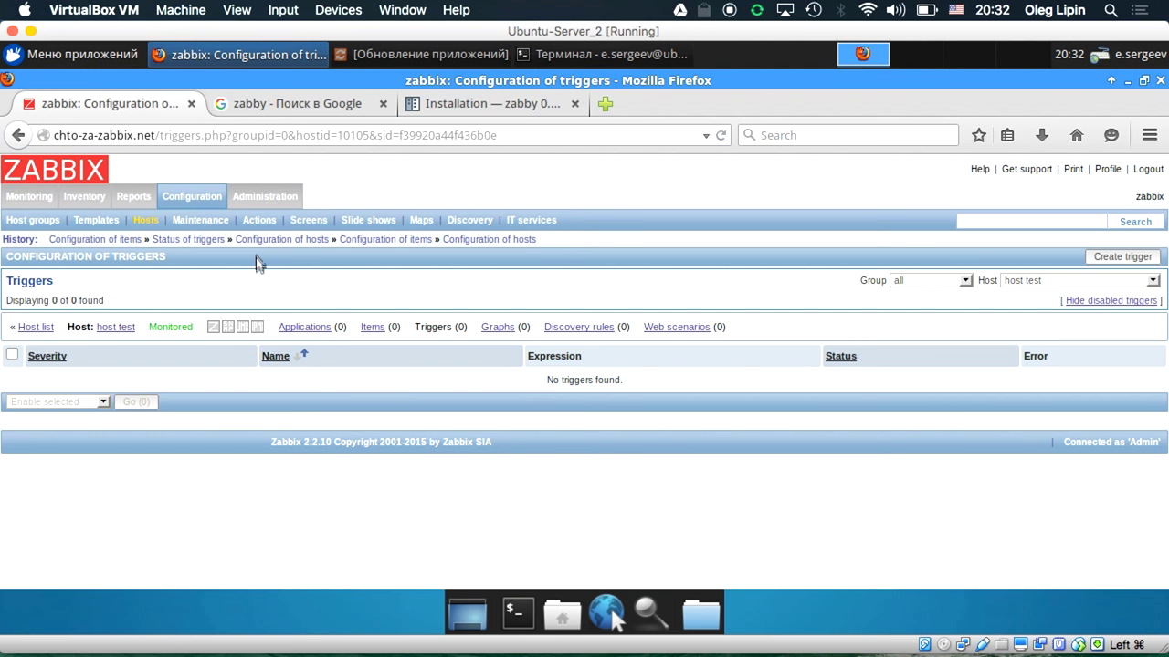
left_click(262, 220)
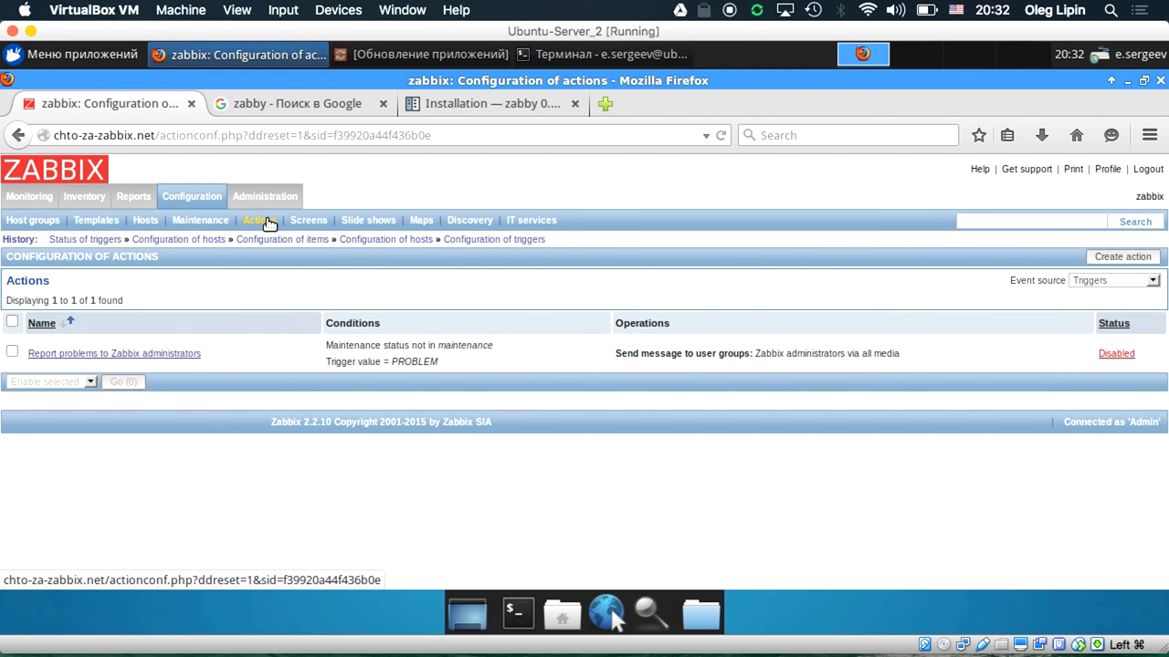
left_click(178, 356)
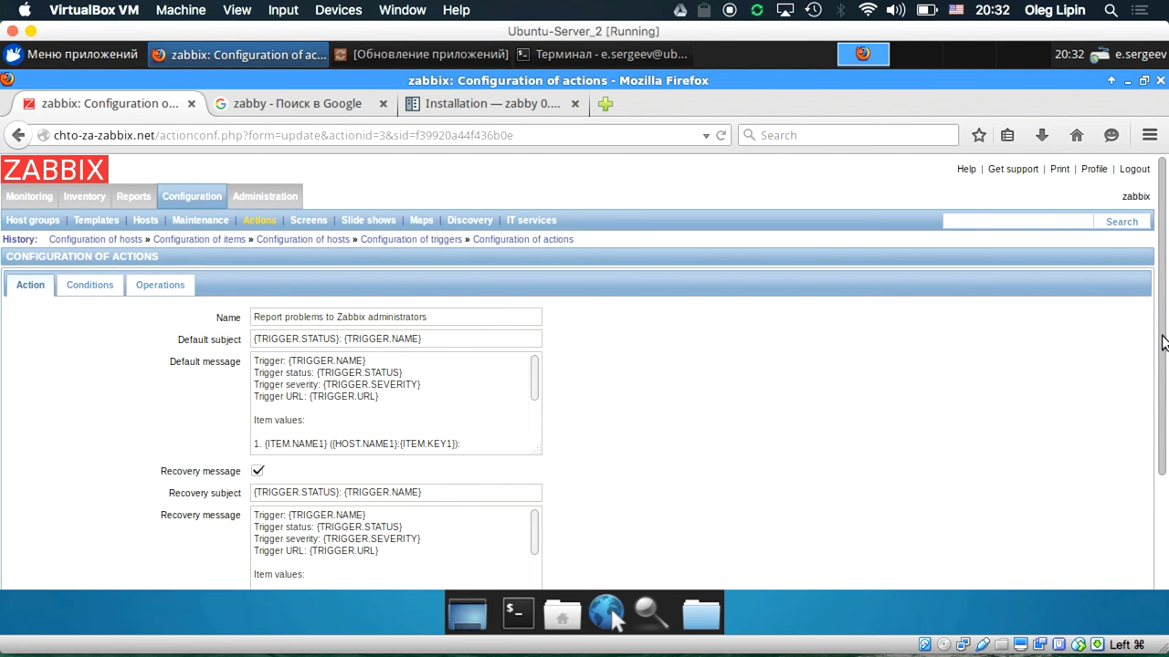
left_click_drag(1161, 342, 1160, 469)
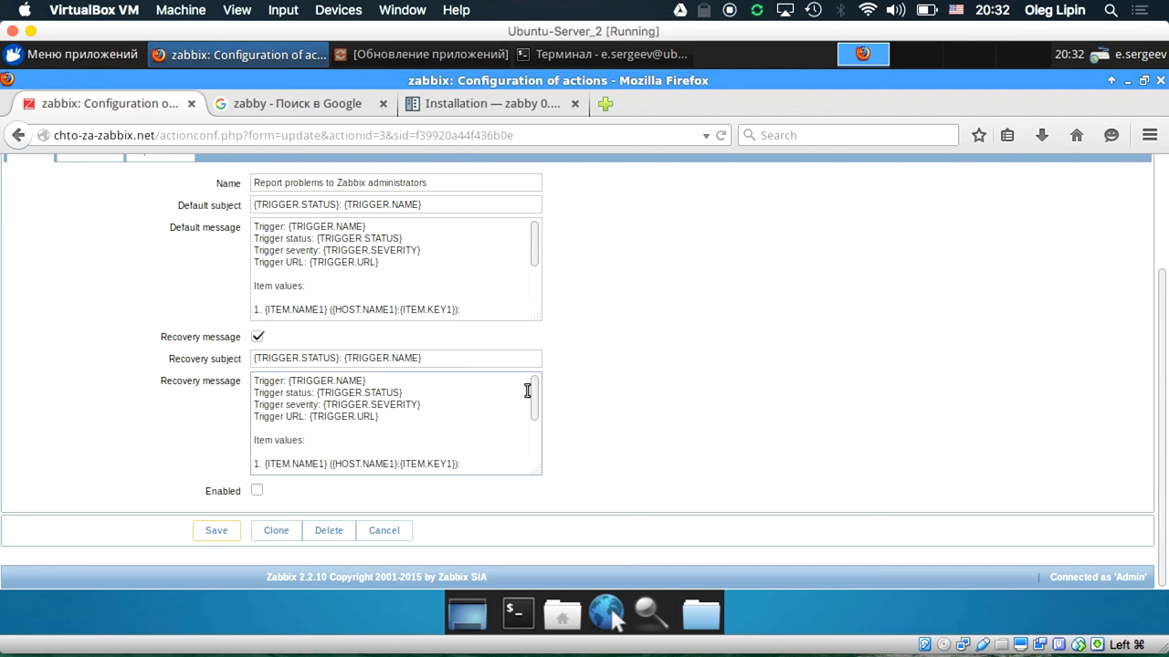
mouse_move(535, 395)
left_mouse_down()
mouse_move(534, 448)
mouse_move(538, 384)
left_mouse_up()
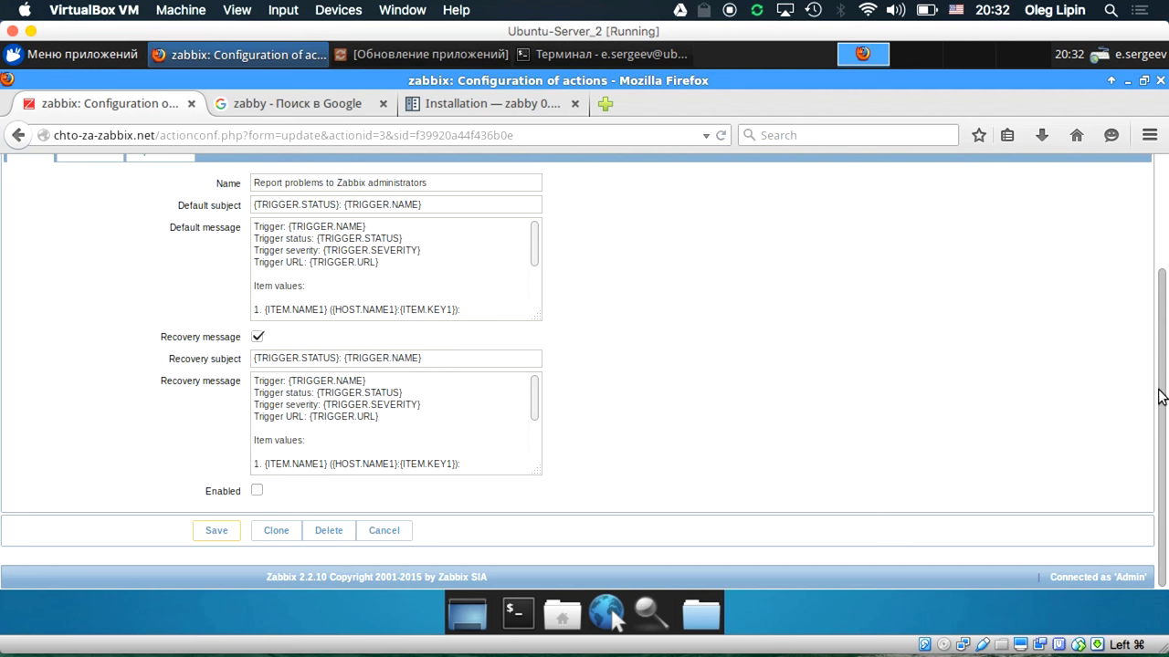
mouse_move(1162, 397)
left_mouse_down()
mouse_move(1161, 245)
mouse_move(1162, 344)
mouse_move(1161, 319)
left_mouse_up()
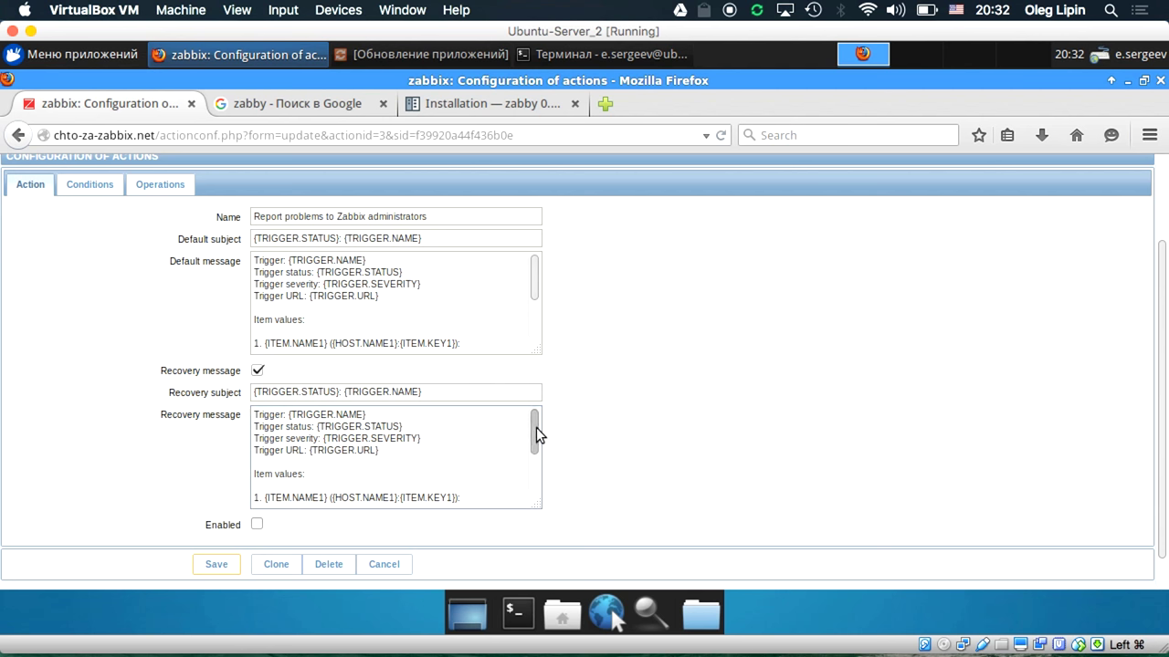
scroll(537, 482, "down", 3)
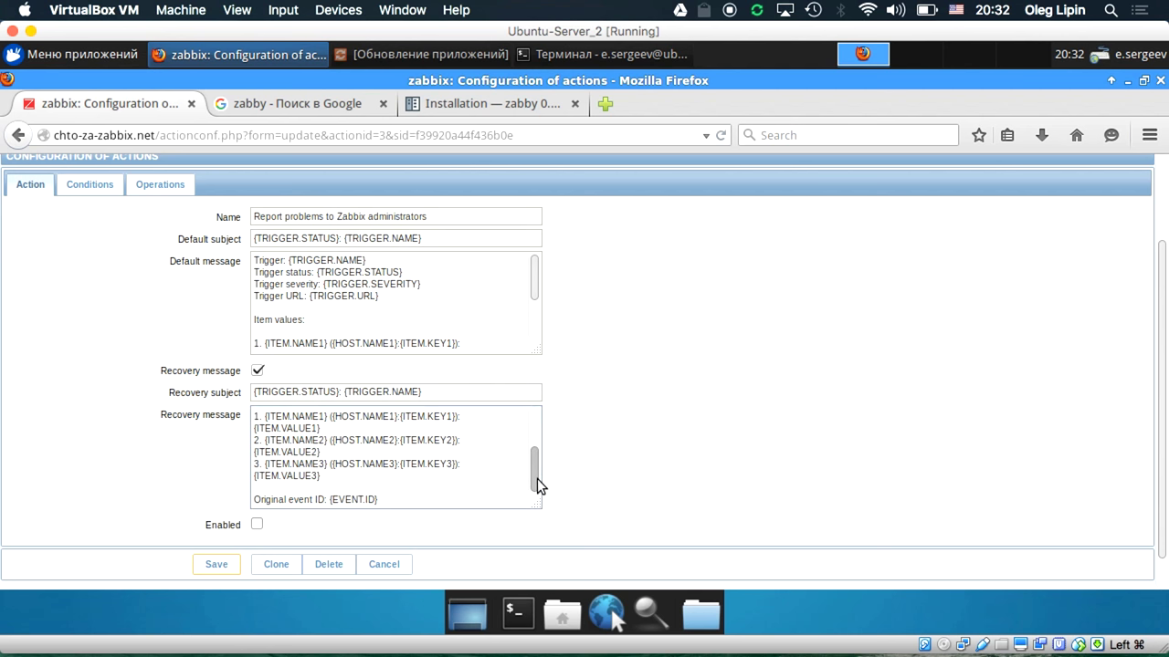
scroll(536, 486, "up", 5)
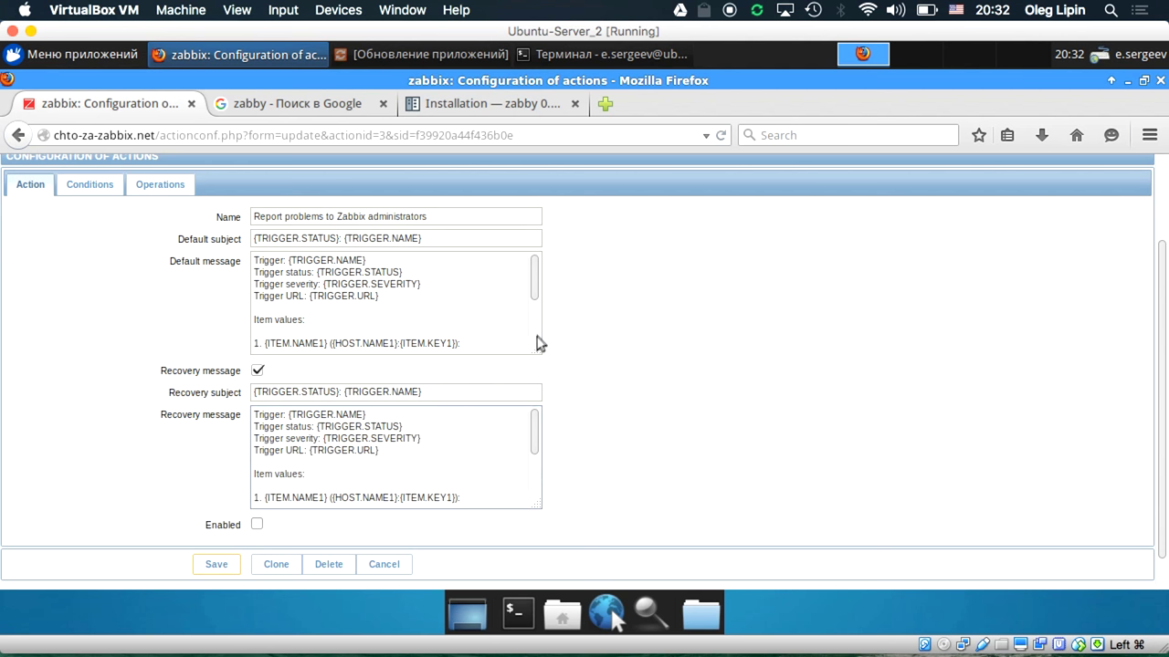
left_click(535, 280)
mouse_move(535, 280)
left_mouse_down()
mouse_move(537, 316)
mouse_move(537, 271)
left_mouse_up()
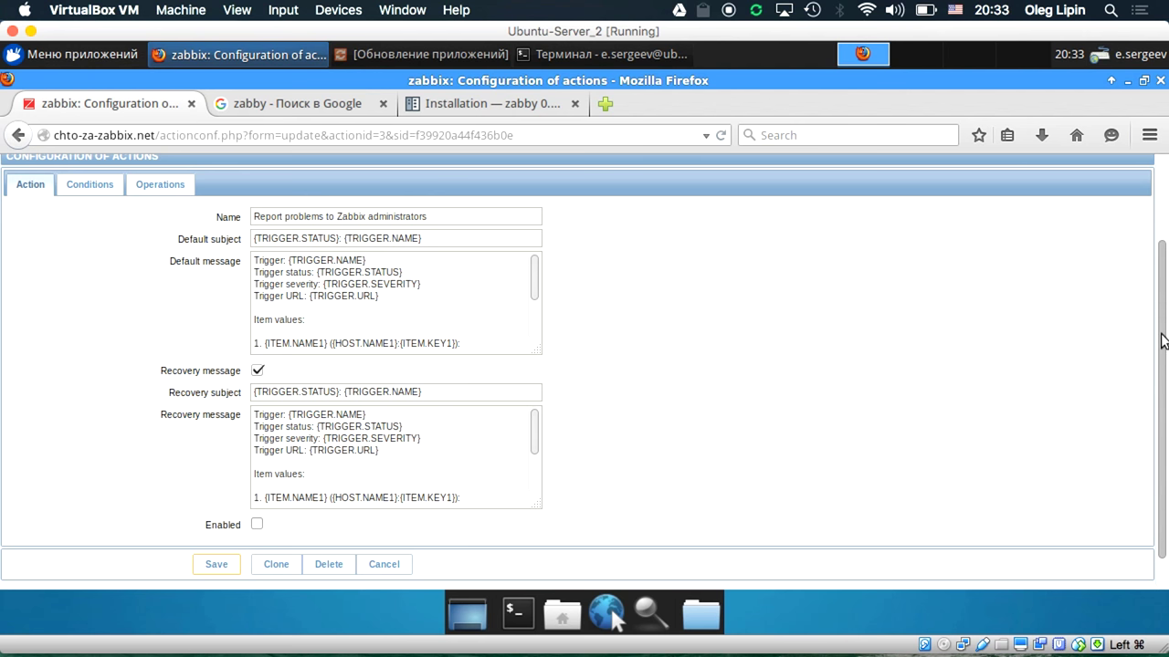
left_click_drag(1160, 338, 1159, 303)
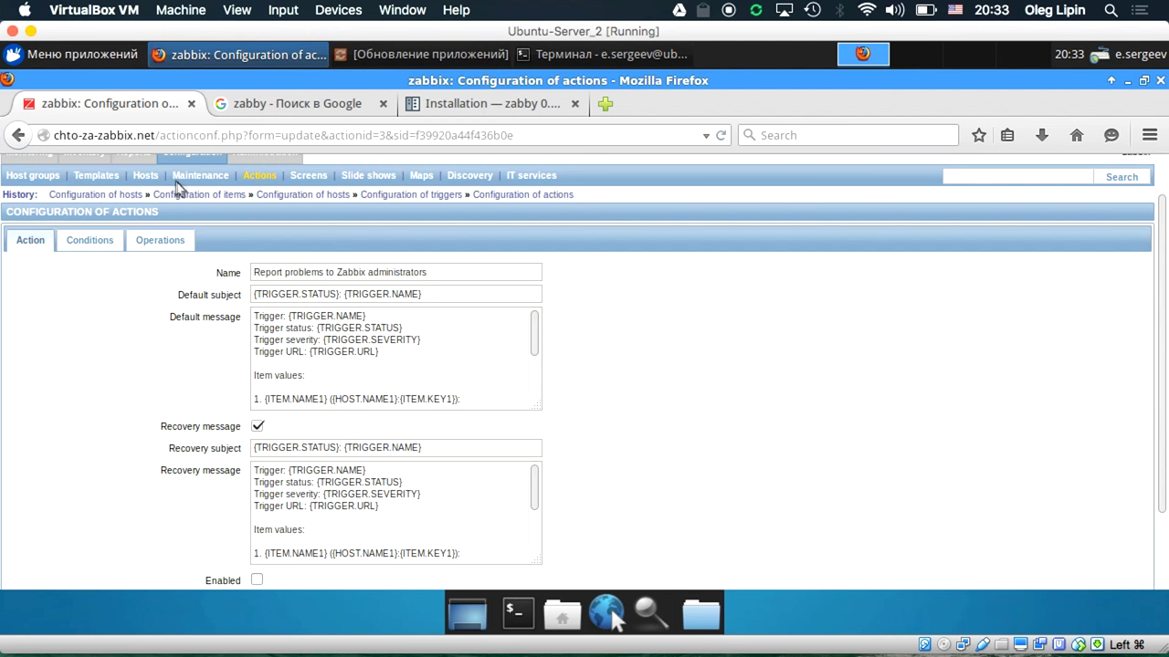
Open host test's edit form from Configuration > Hosts and scroll to its 127.0.0.1:10050 interface.
left_click(148, 175)
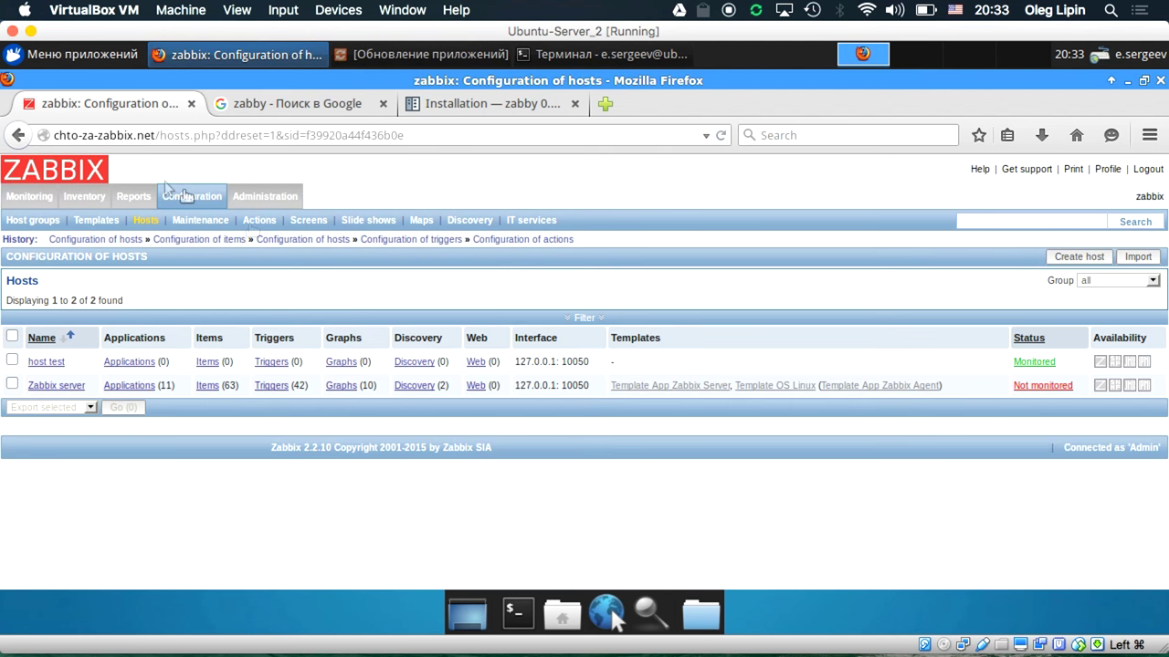
left_click(46, 364)
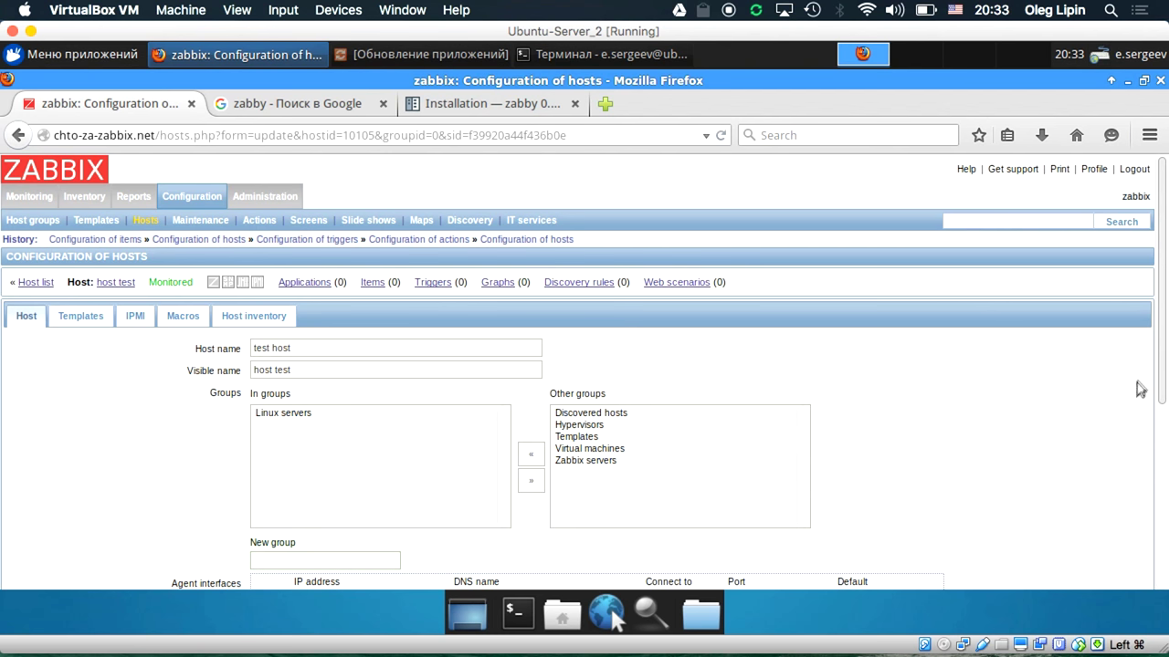
left_click_drag(1163, 358, 1163, 456)
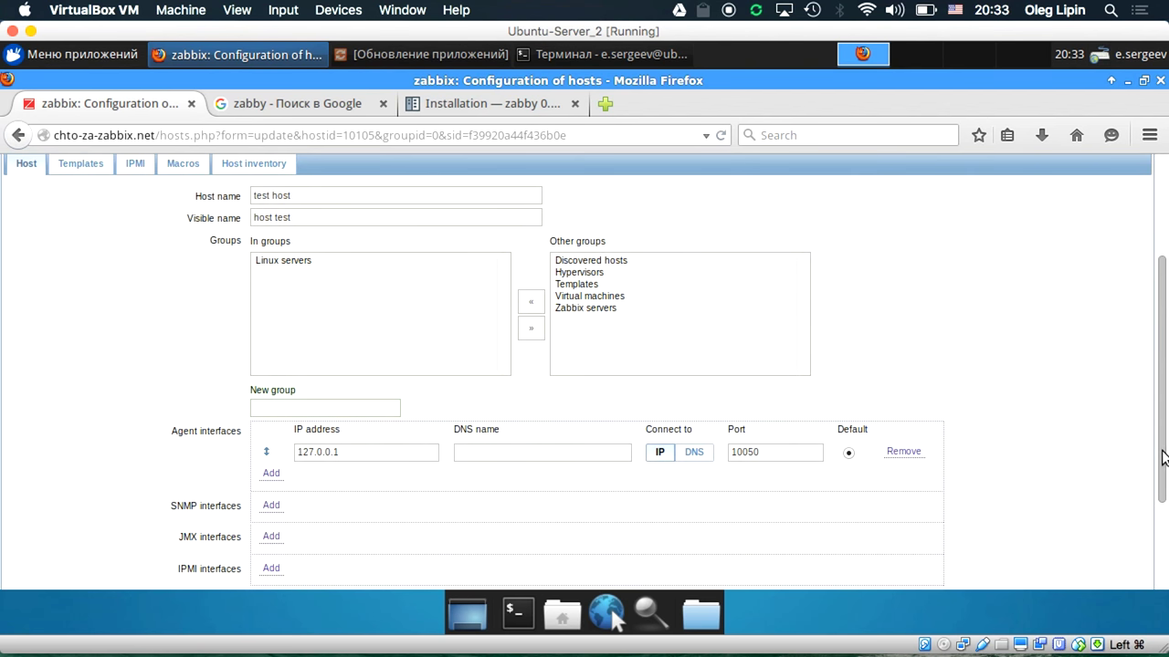
Switch to the server terminal and cancel the pending less command on the PostgreSQL log.
left_click(625, 55)
type("cccq")
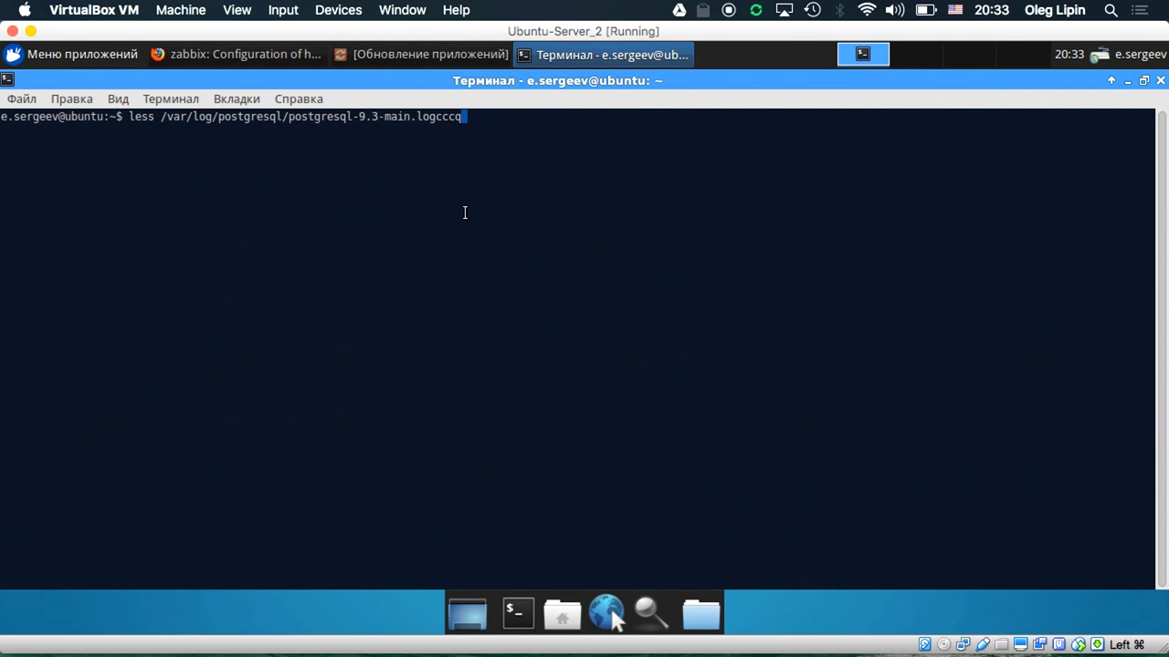
key("ctrl+c")
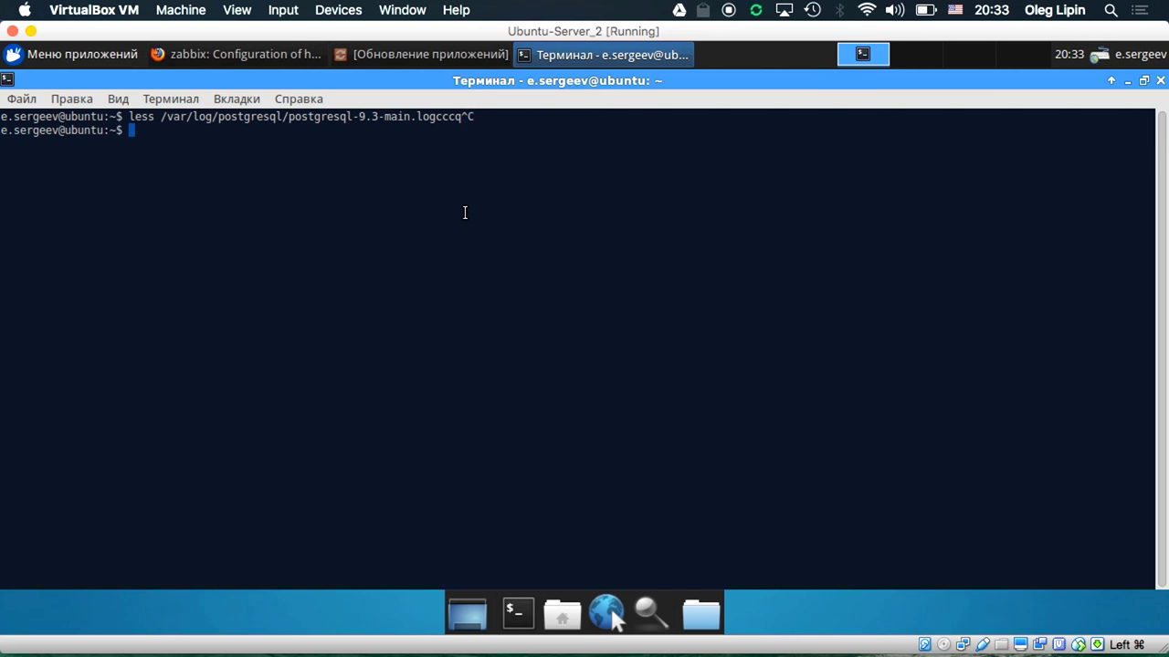
Type 'sudo -U zabbix' and abort it with Ctrl+C.
type("sudo 0")
key("BackSpace")
type("-u zabbix")
key("BackSpace")
key("BackSpace")
key("BackSpace")
key("BackSpace")
key("BackSpace")
key("BackSpace")
key("BackSpace")
key("BackSpace")
key("BackSpace")
type("U zabbix -")
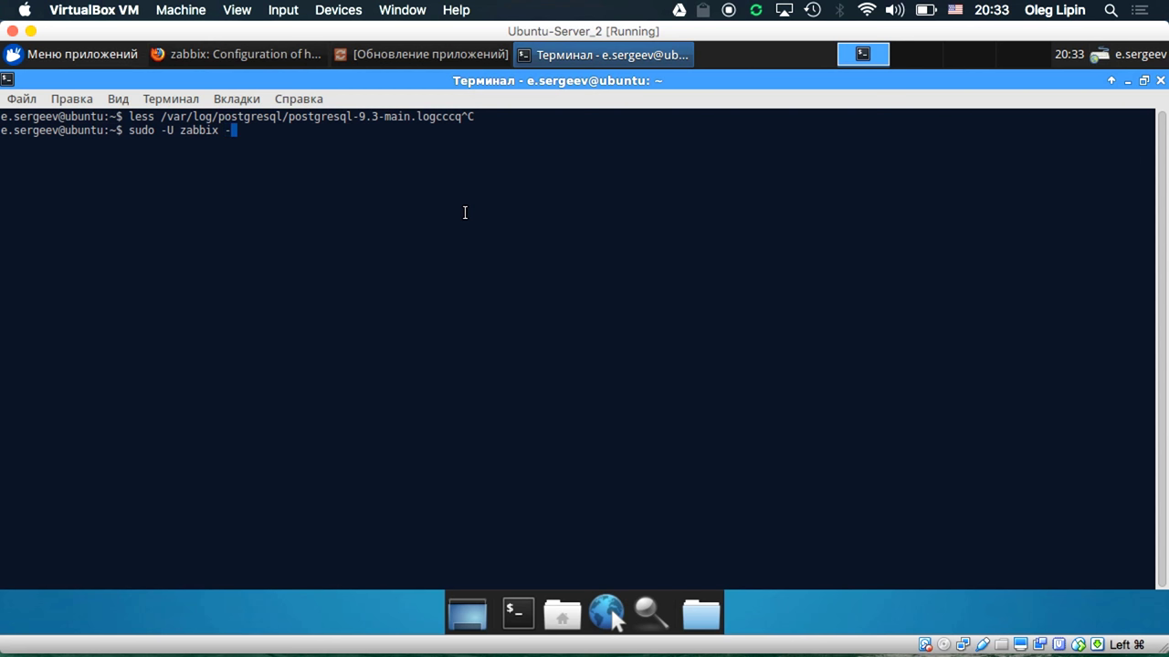
type("u")
key("BackSpace")
key("BackSpace")
key("ctrl+c")
Start retyping 'sudo -u za' and erase it, leaving an empty prompt.
type("sudo")
key("BackSpace")
key("BackSpace")
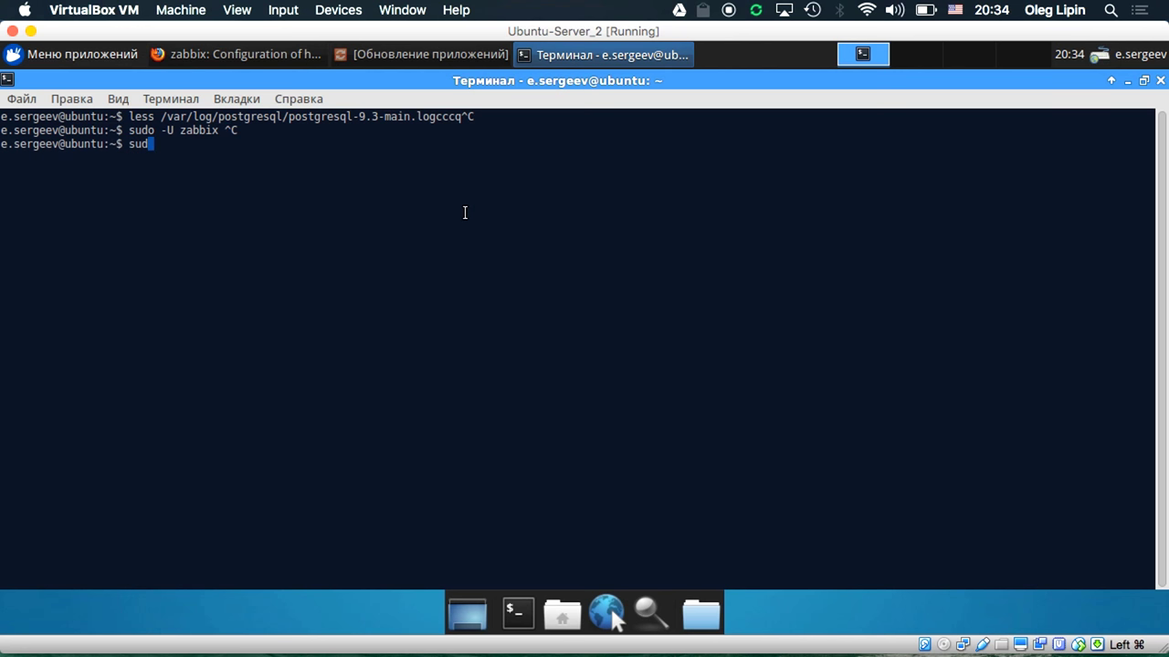
type("o -u za")
key("BackSpace")
key("BackSpace")
key("BackSpace")
key("BackSpace")
key("BackSpace")
key("BackSpace")
type("-u")
key("BackSpace")
key("BackSpace")
key("BackSpace")
key("BackSpace")
key("BackSpace")
key("BackSpace")
key("BackSpace")
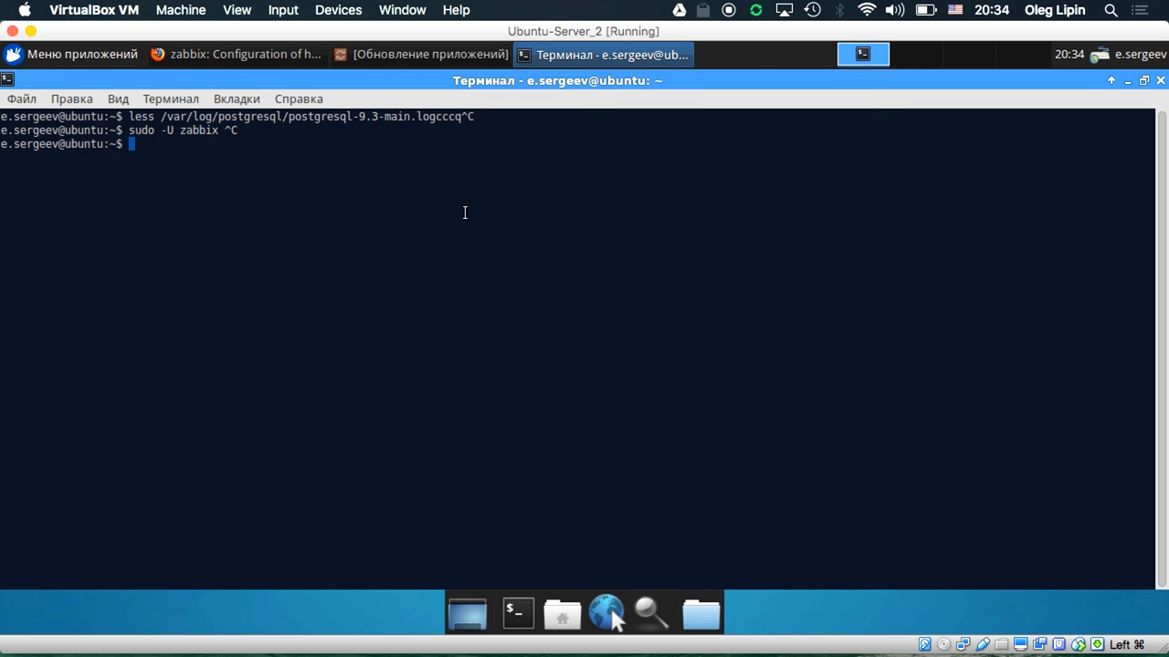
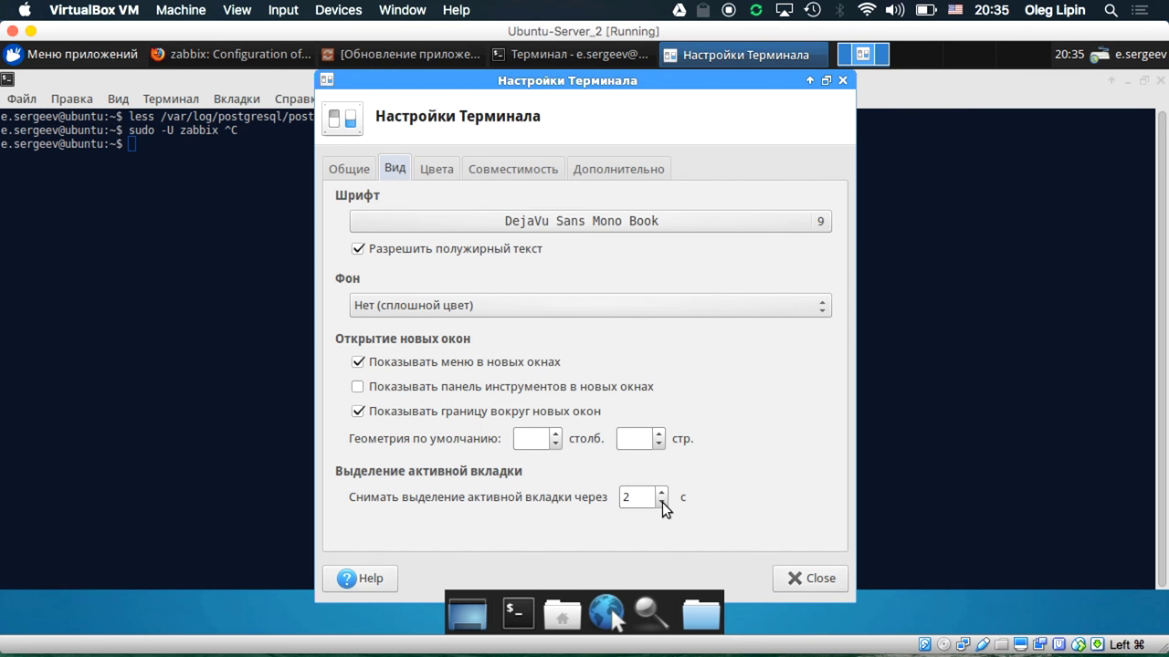
Change the terminal font to DejaVu Sans Mono Book size 16 and close Terminal Preferences.
left_click(766, 224)
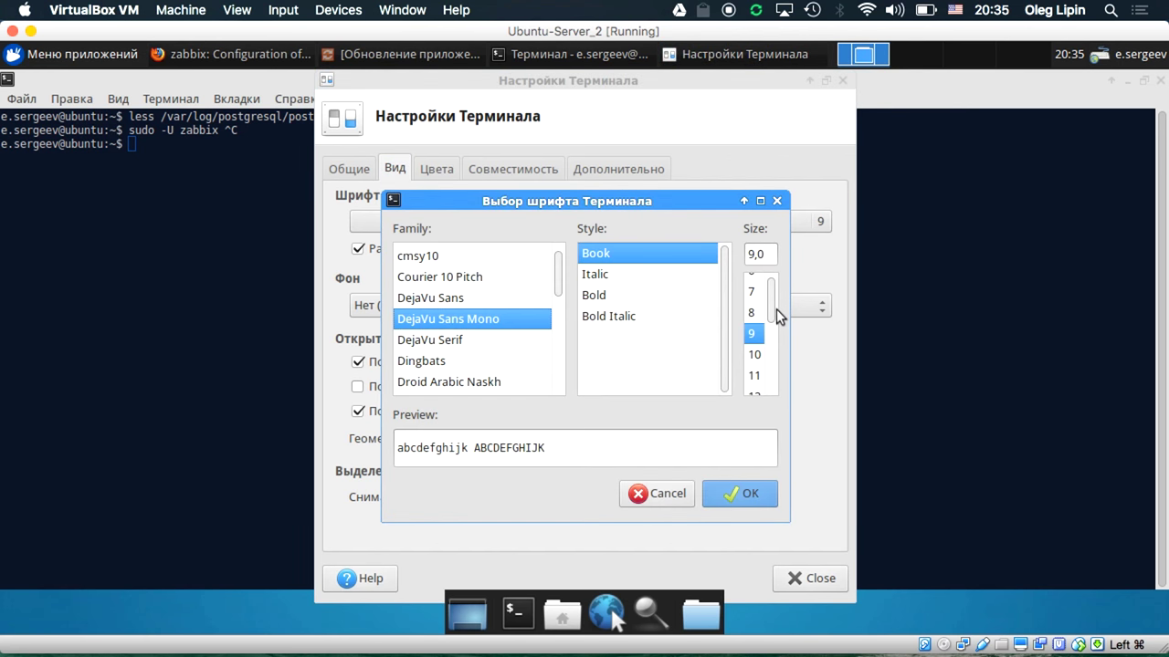
scroll(773, 307, "down", 5)
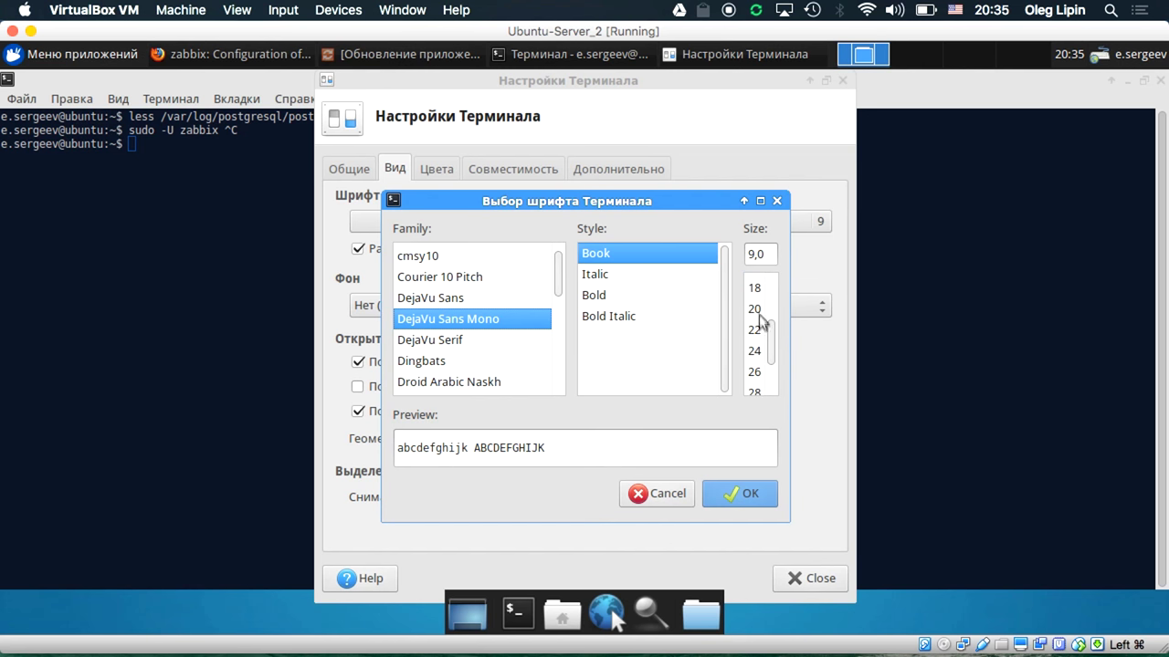
scroll(775, 293, "up", 3)
left_click(754, 357)
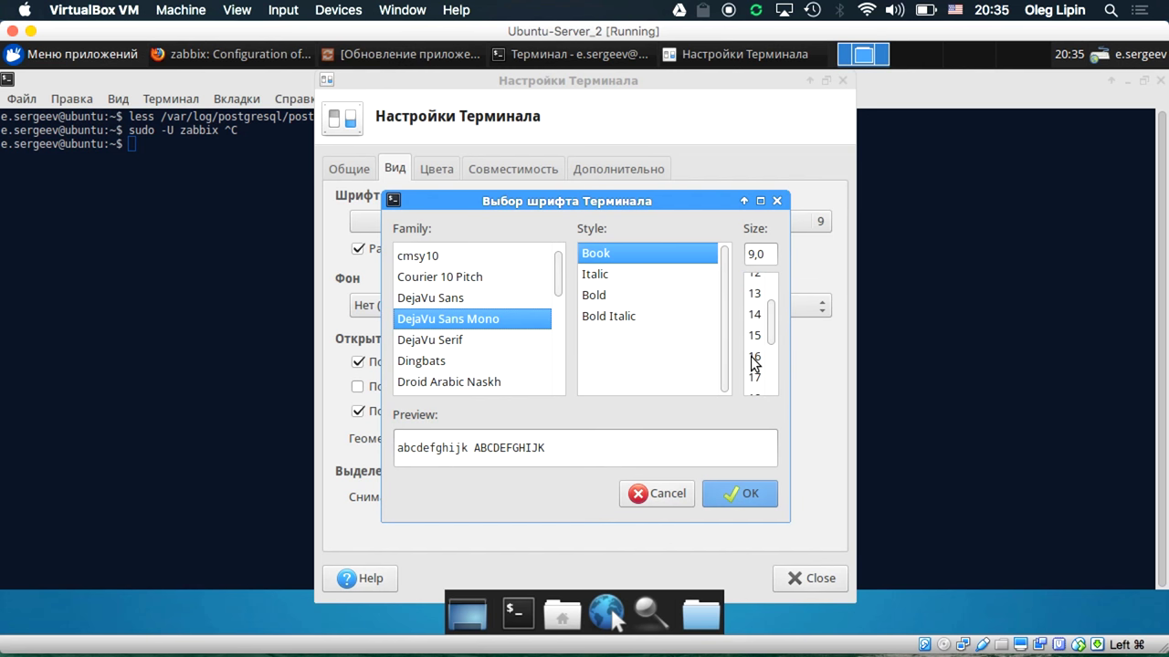
left_click(753, 497)
left_click(821, 579)
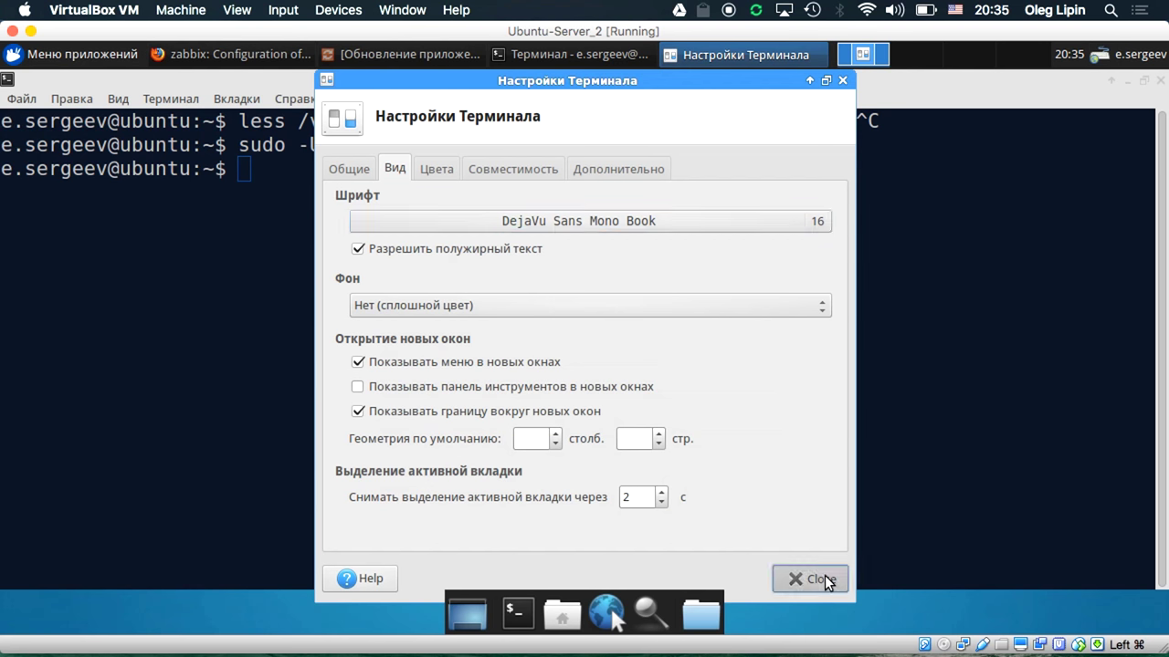
Start psql with 'sudo -u postgres psql' and connect to the zabbix database with '\c zabbix'.
type("sud")
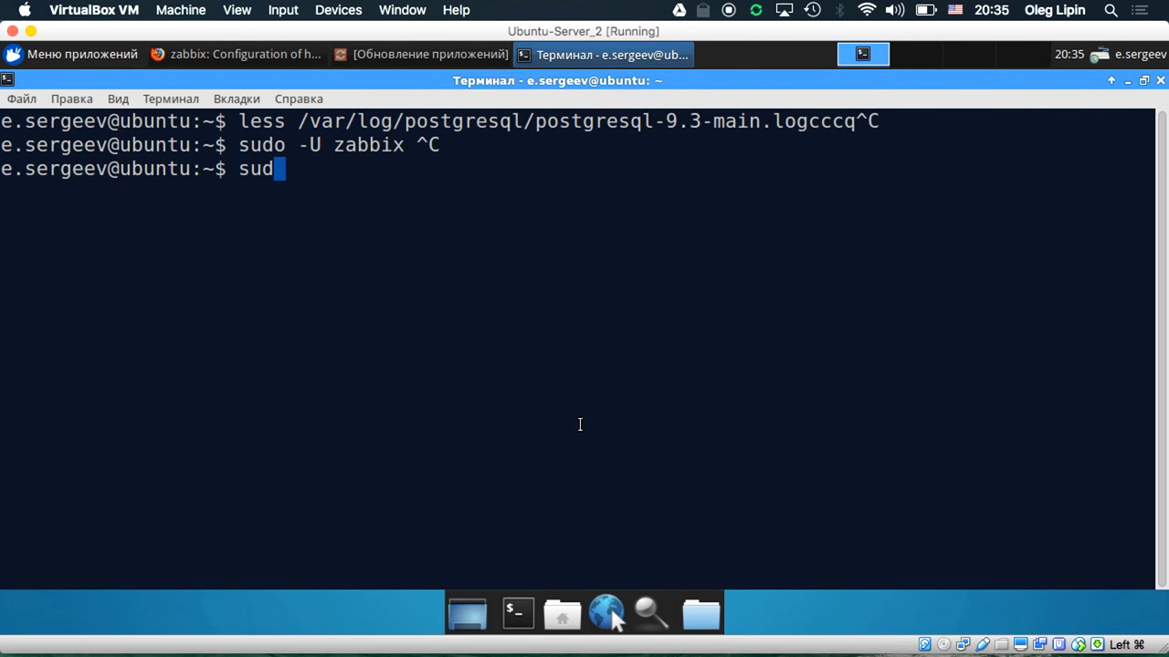
type("o -u p")
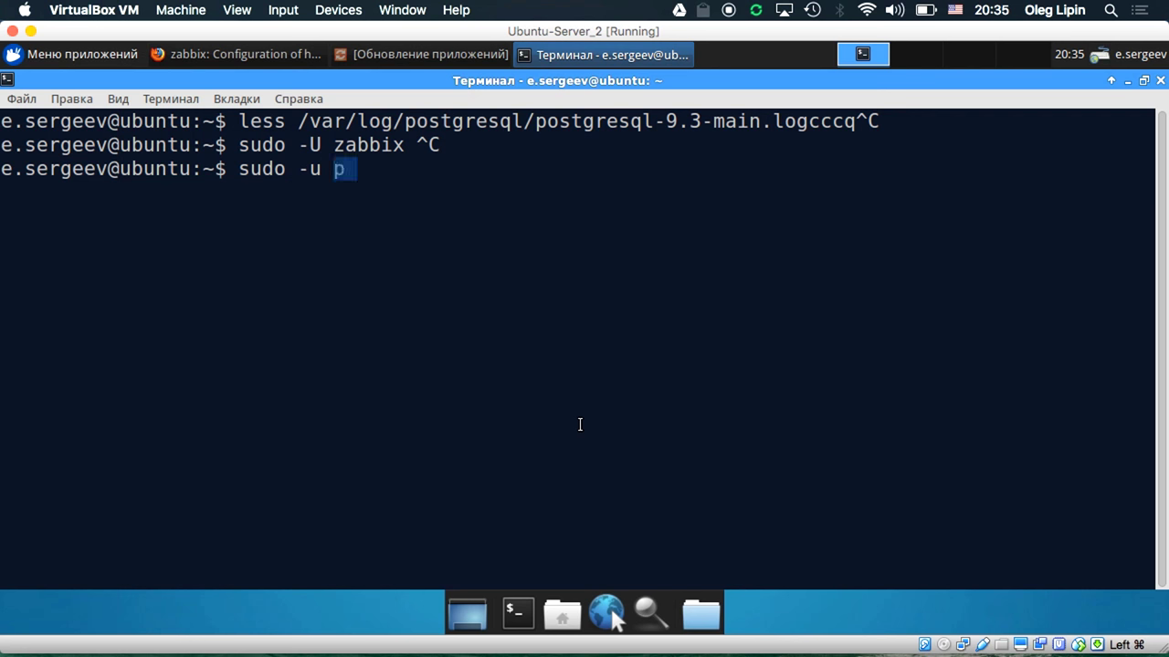
type("ostgr")
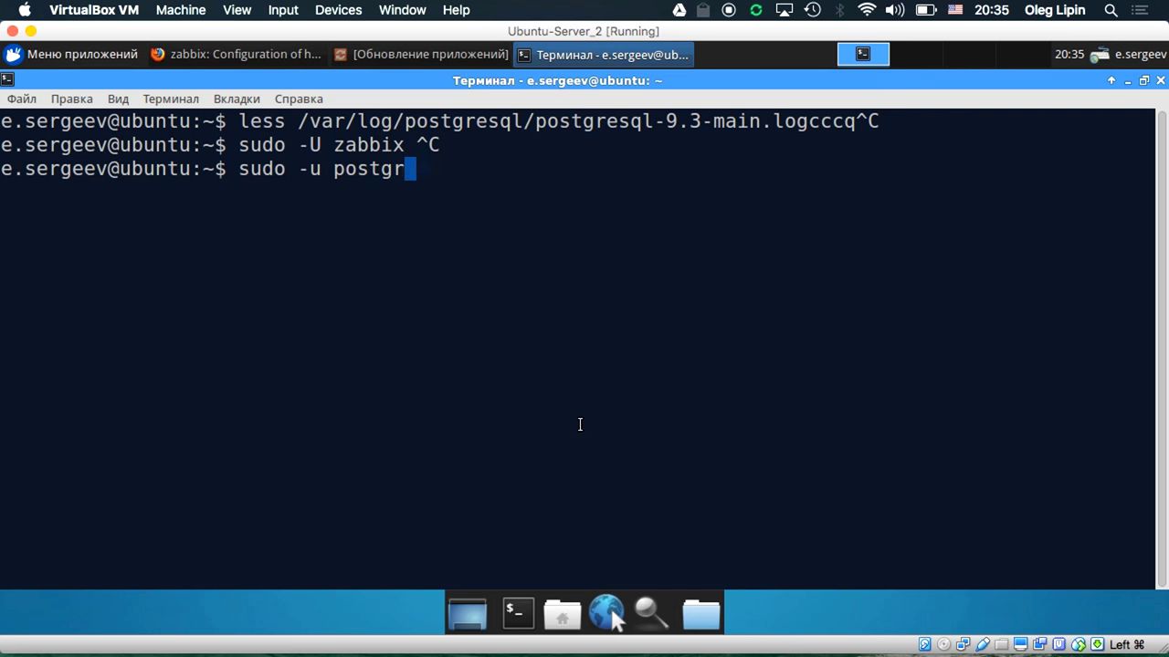
type("es psql\\")
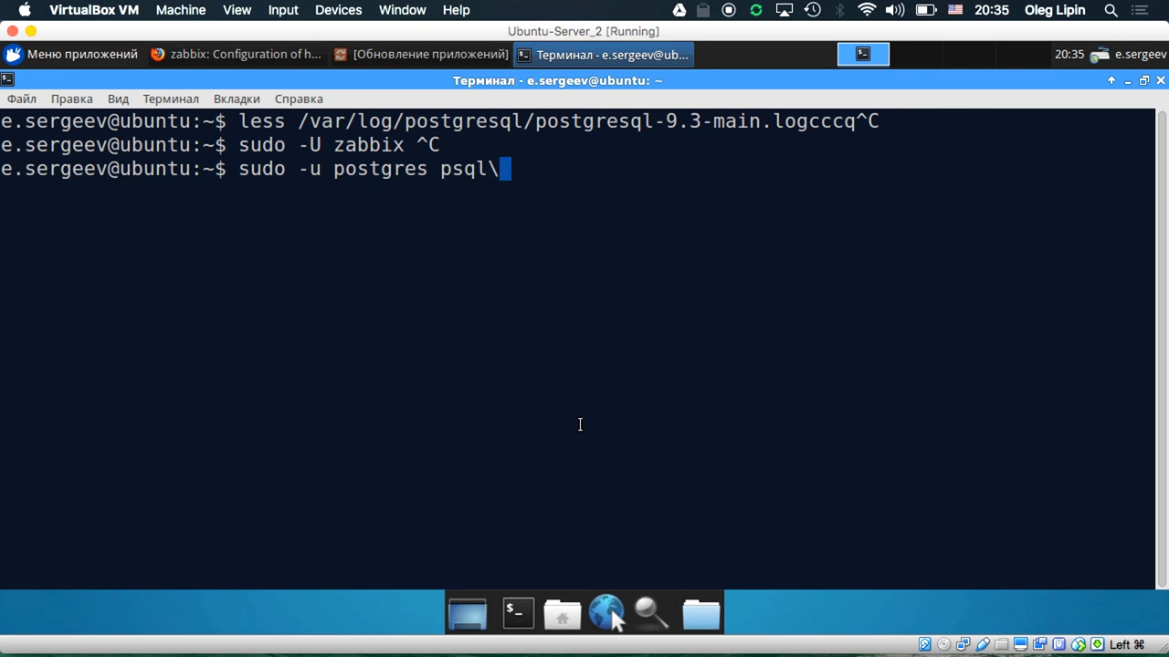
key("BackSpace")
key("Return")
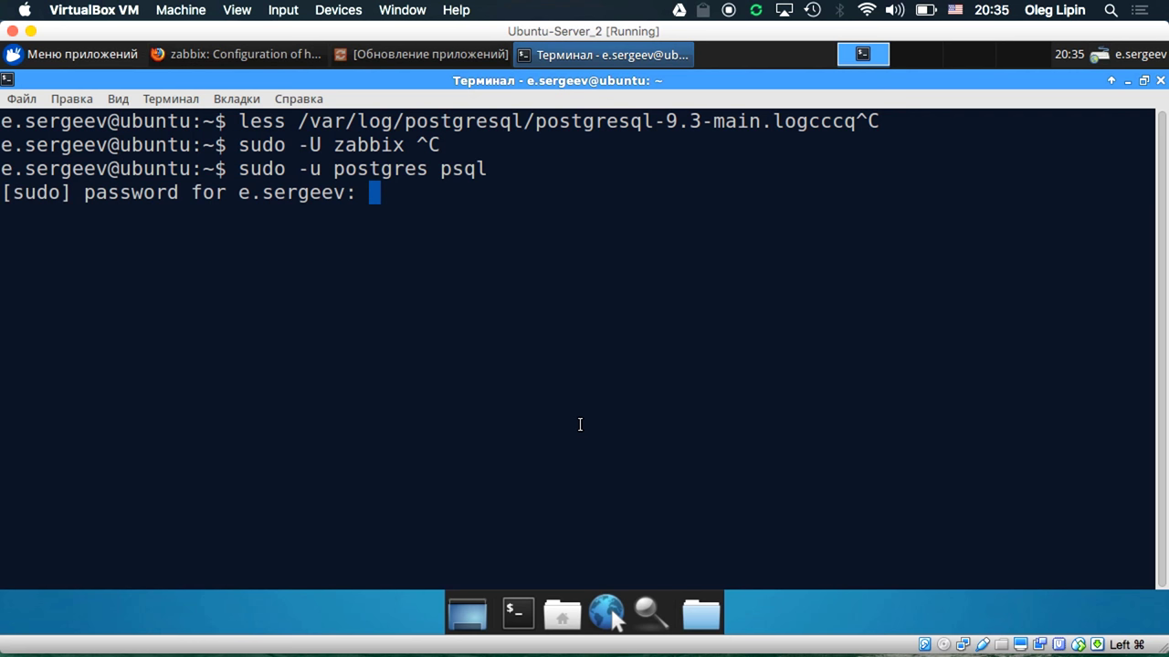
key("Return")
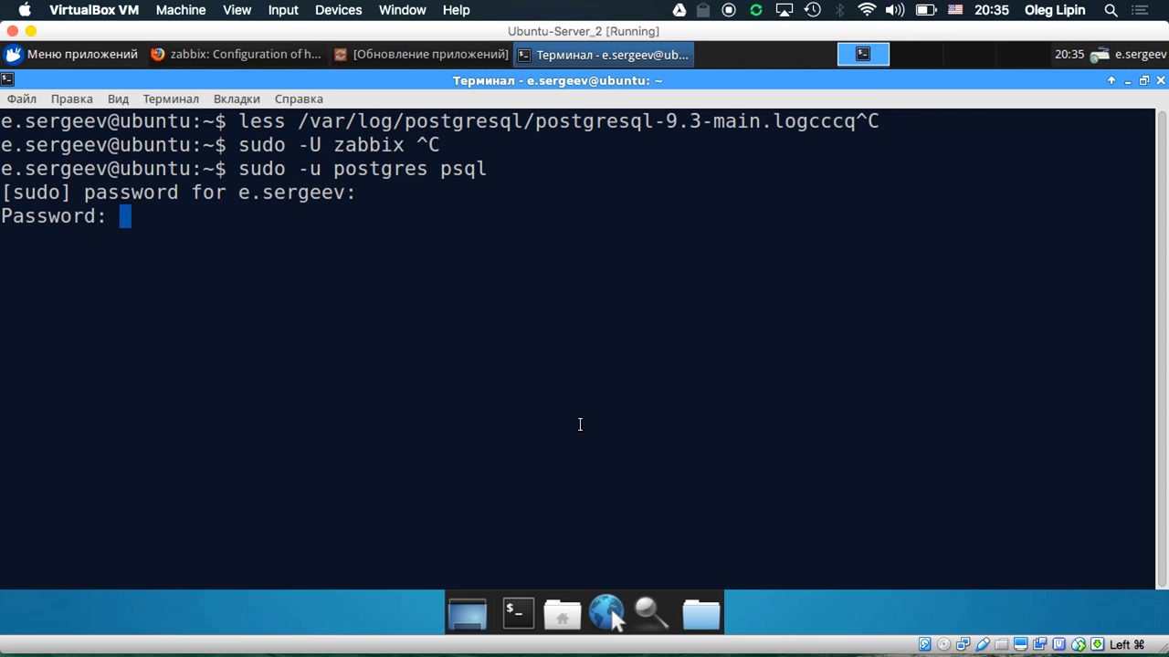
key("Return")
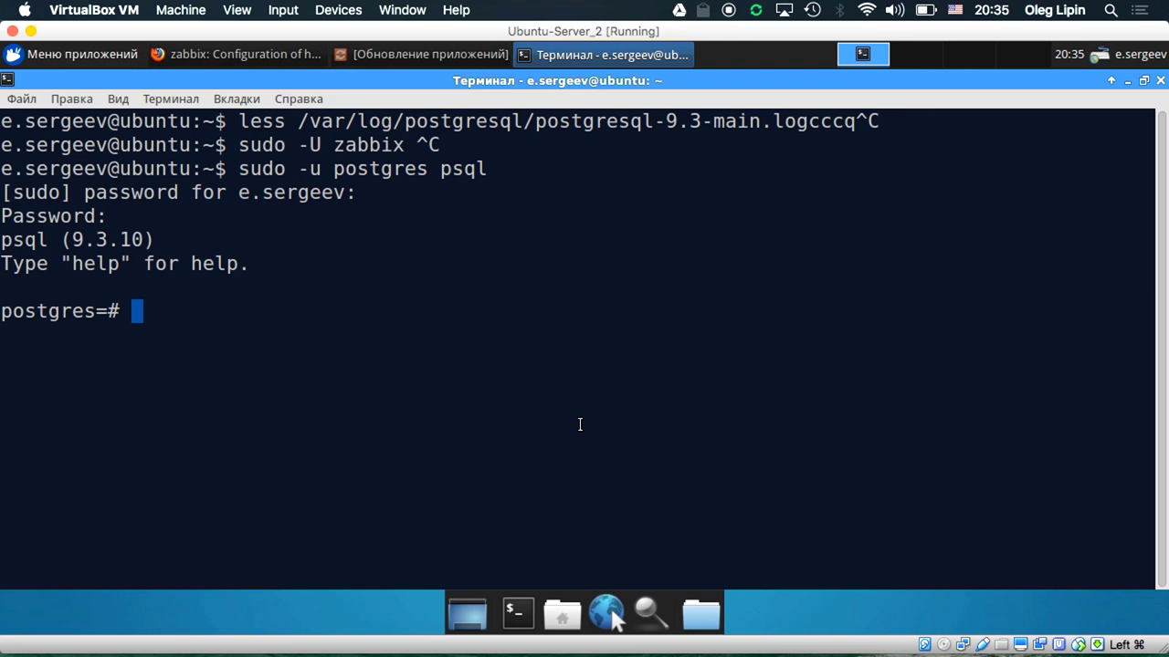
type("\\c zabbix")
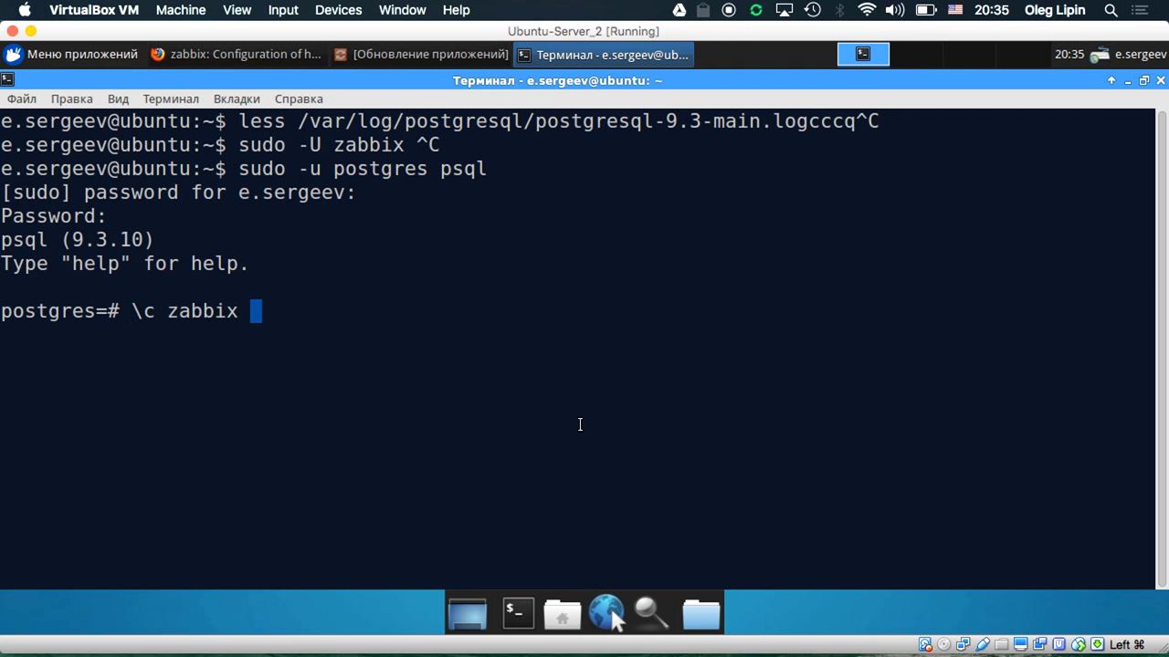
key("Return")
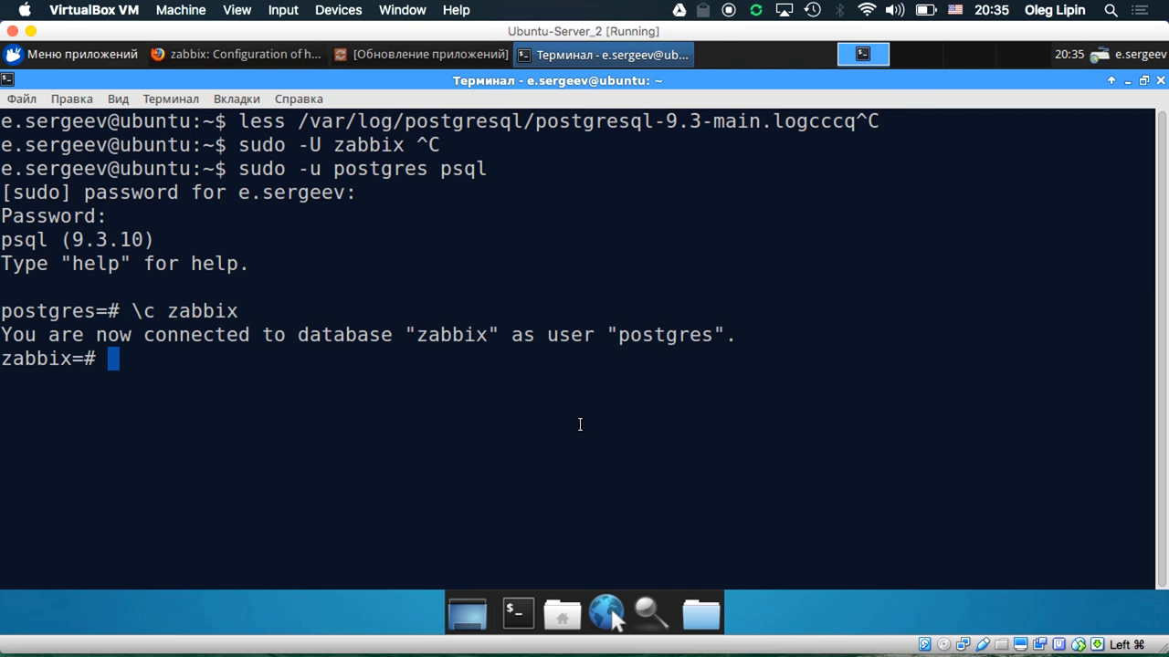
List the zabbix database's tables with the psql command \dt[].
type("\\dt{}")
key("BackSpace")
key("BackSpace")
type("[]")
key("Return")
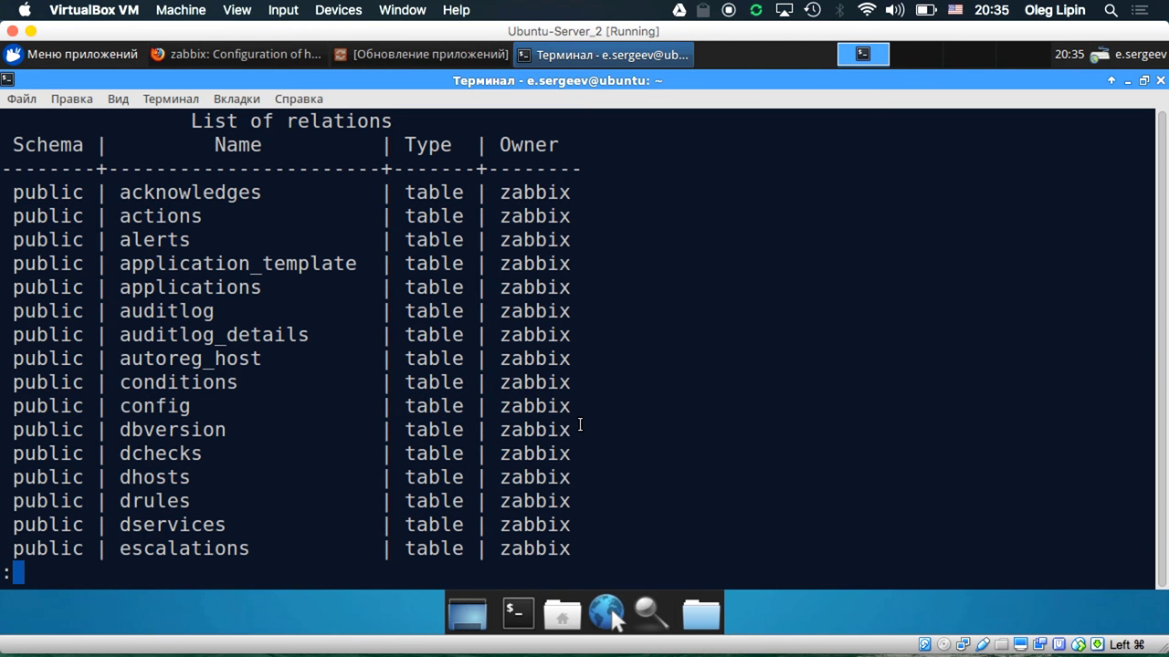
Scroll through the paged List of relations to review all 108 tables.
scroll(580, 424, "down", 6)
scroll(579, 424, "down", 8)
scroll(579, 424, "down", 7)
scroll(579, 424, "down", 1)
scroll(580, 424, "up", 7)
scroll(580, 424, "up", 12)
scroll(580, 425, "up", 4)
scroll(579, 425, "down", 1)
scroll(579, 424, "up", 1)
scroll(580, 424, "down", 1)
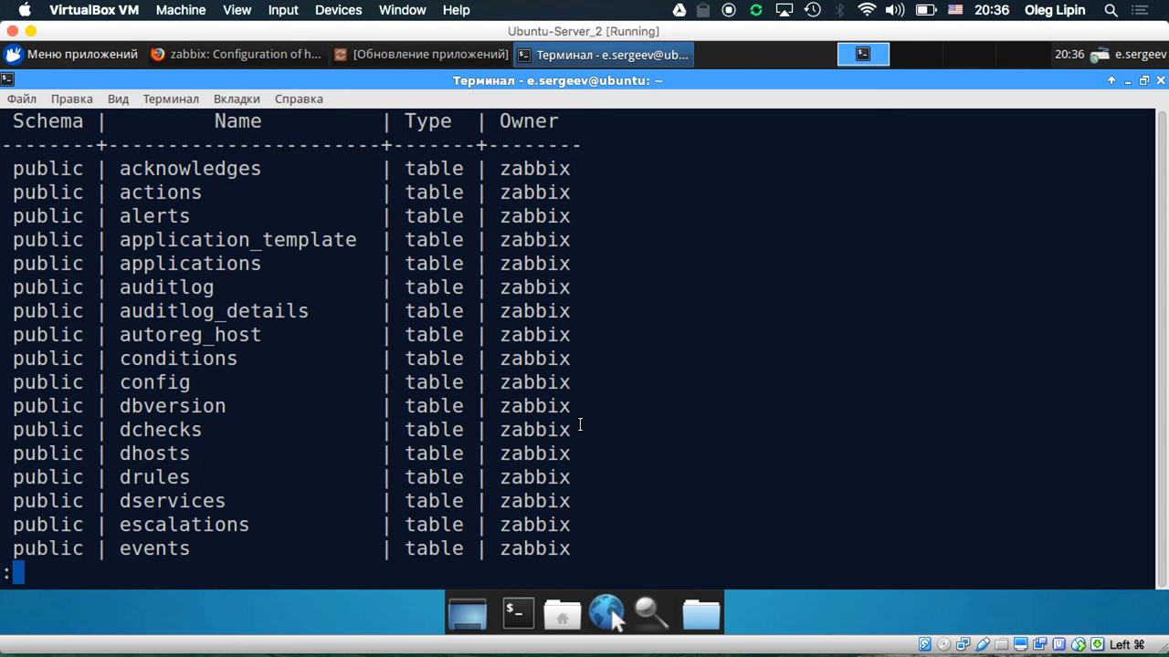
scroll(579, 425, "down", 9)
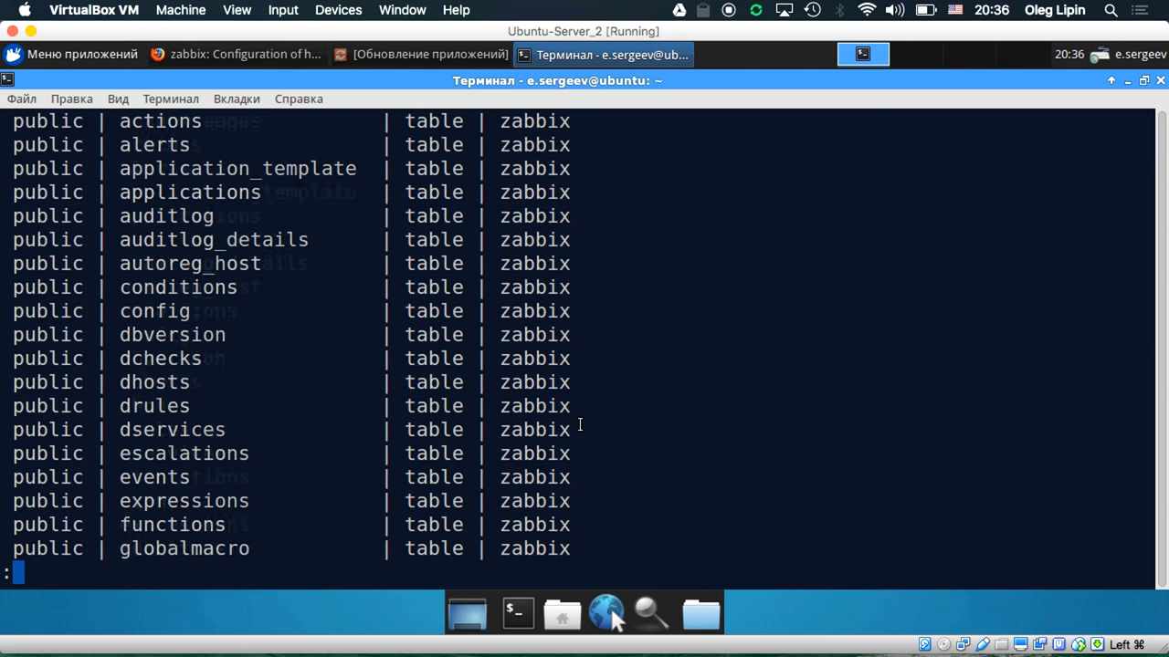
scroll(580, 425, "down", 20)
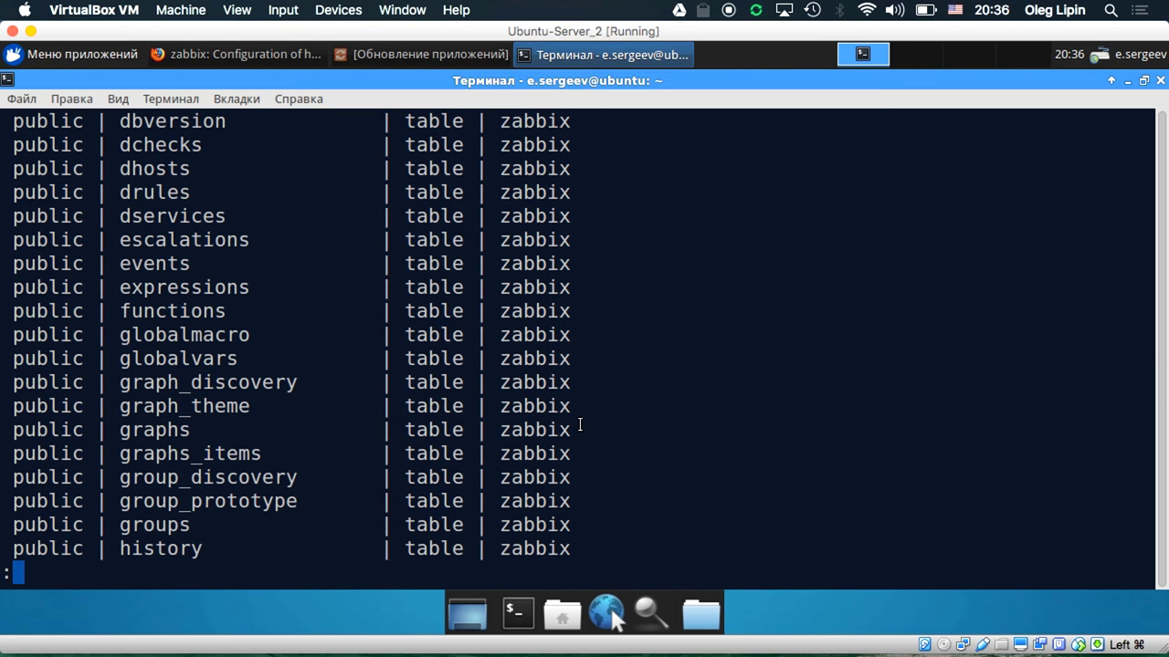
scroll(579, 424, "down", 7)
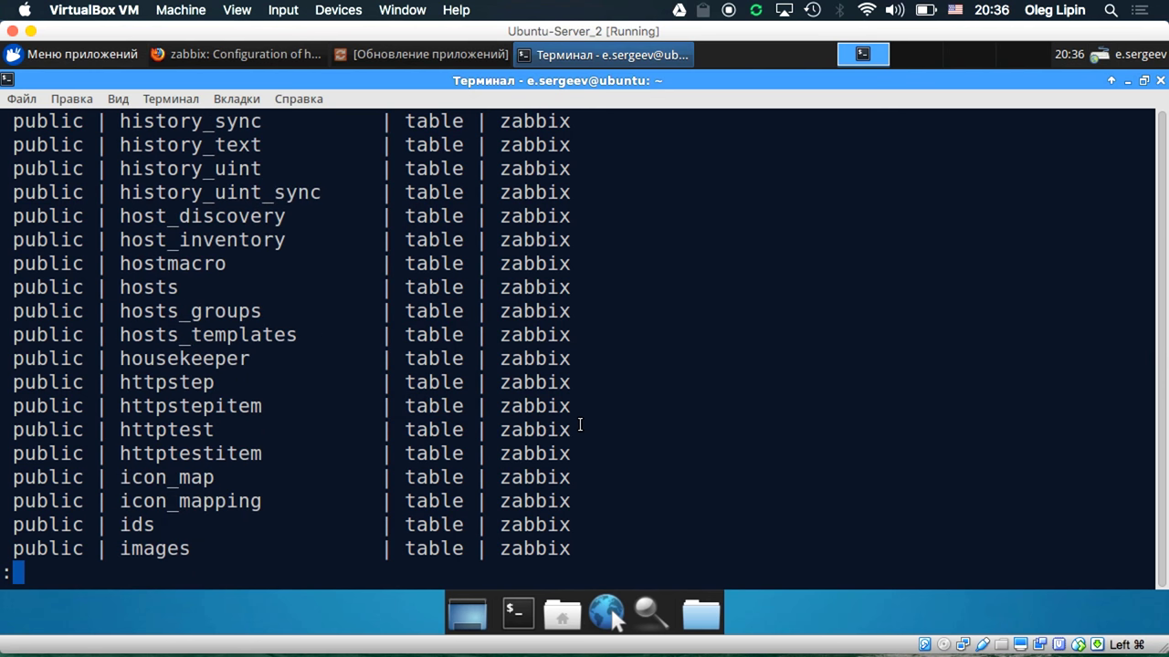
scroll(579, 424, "down", 16)
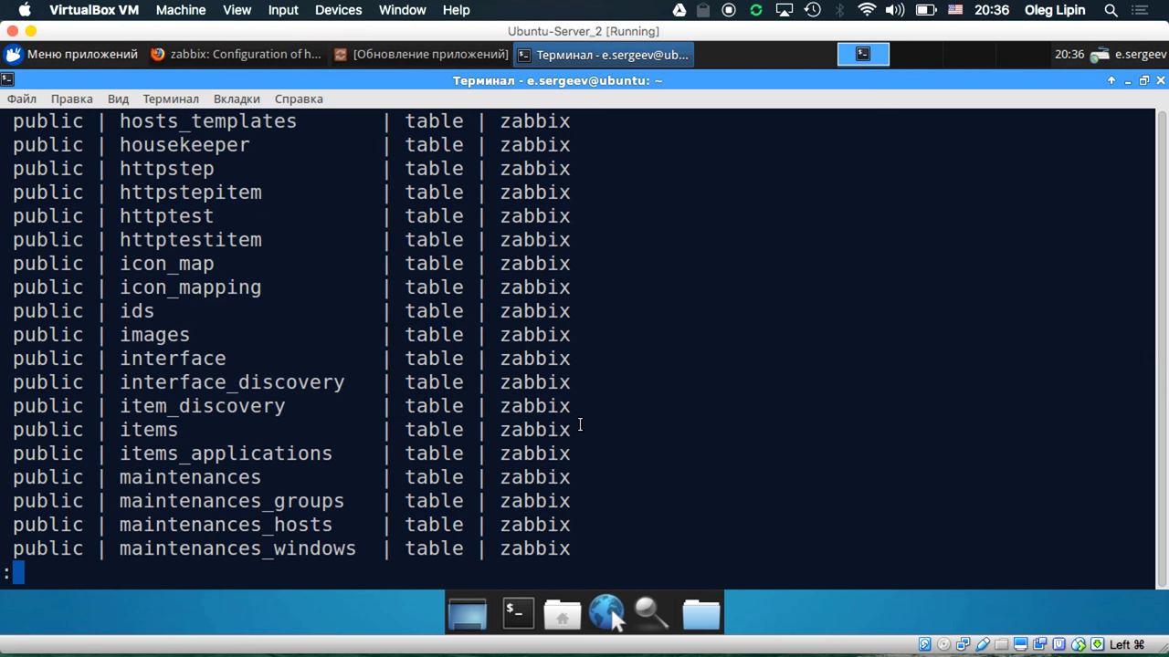
scroll(580, 424, "down", 20)
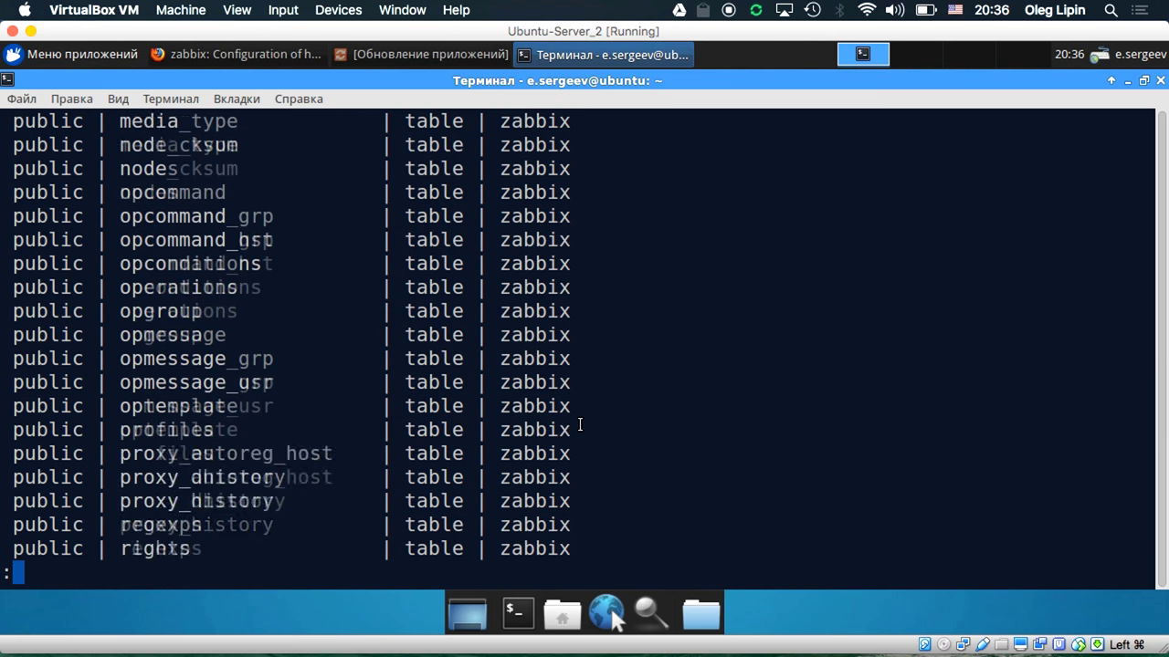
scroll(579, 425, "down", 1)
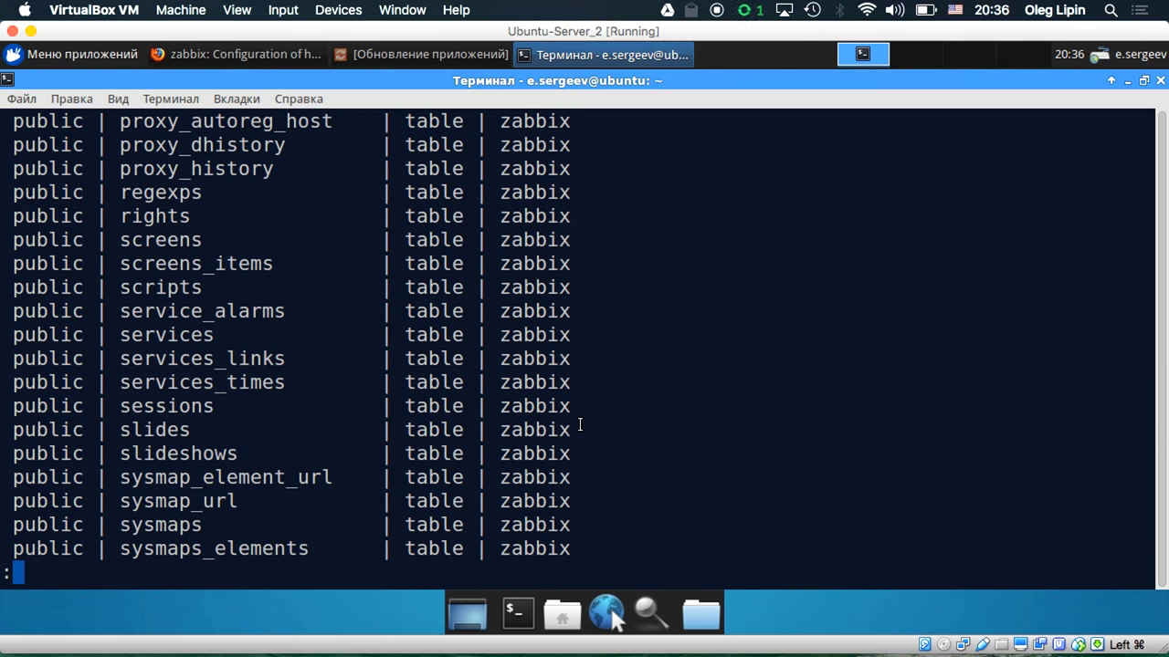
scroll(580, 424, "down", 4)
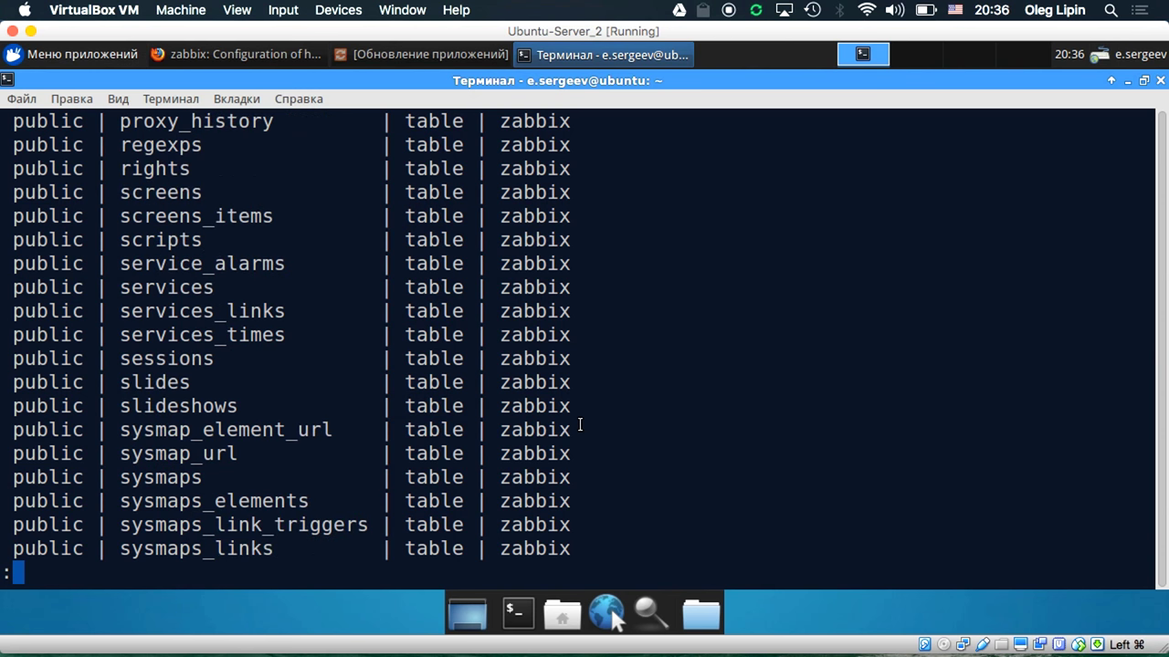
scroll(580, 424, "down", 10)
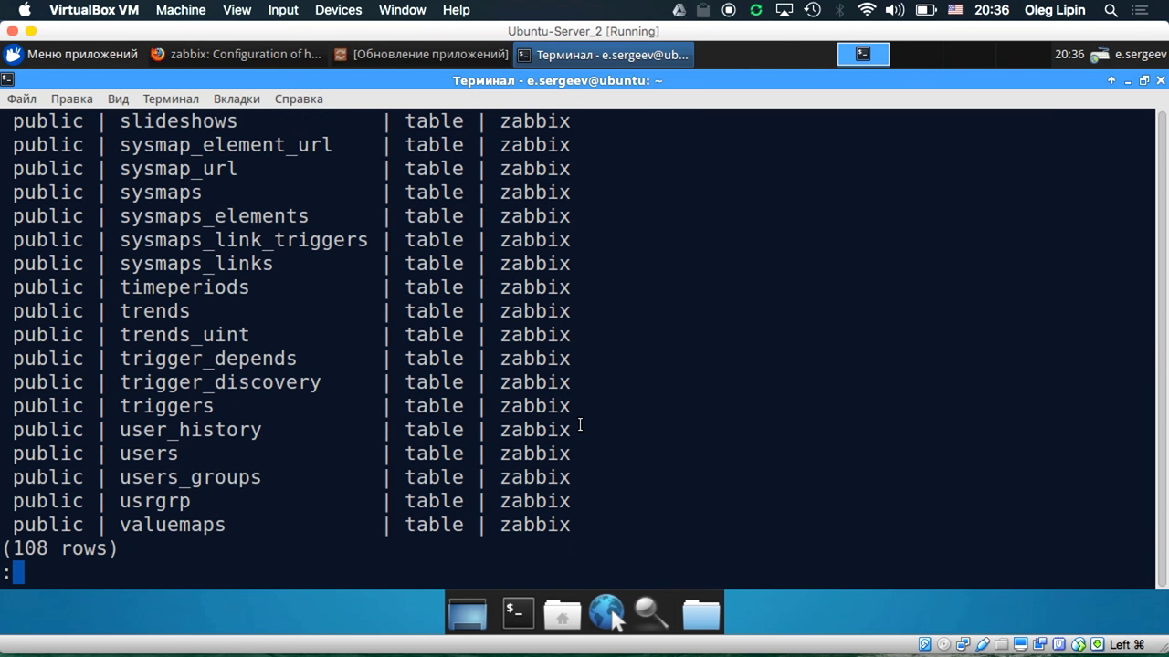
scroll(580, 425, "up", 2)
scroll(579, 424, "up", 7)
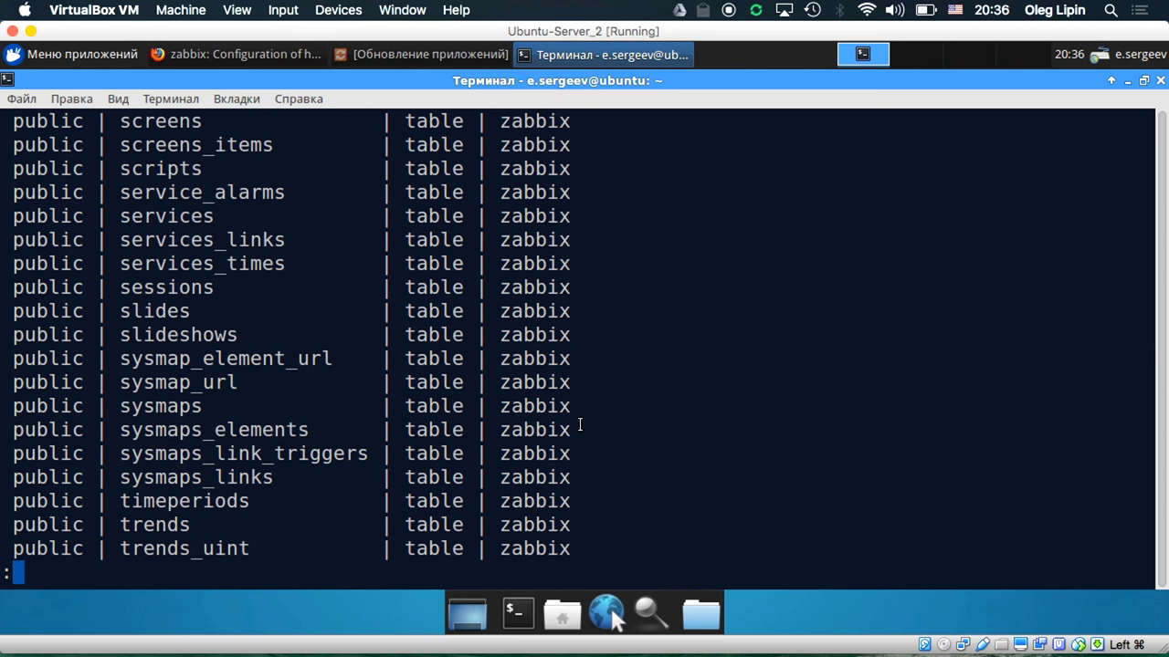
scroll(580, 424, "up", 10)
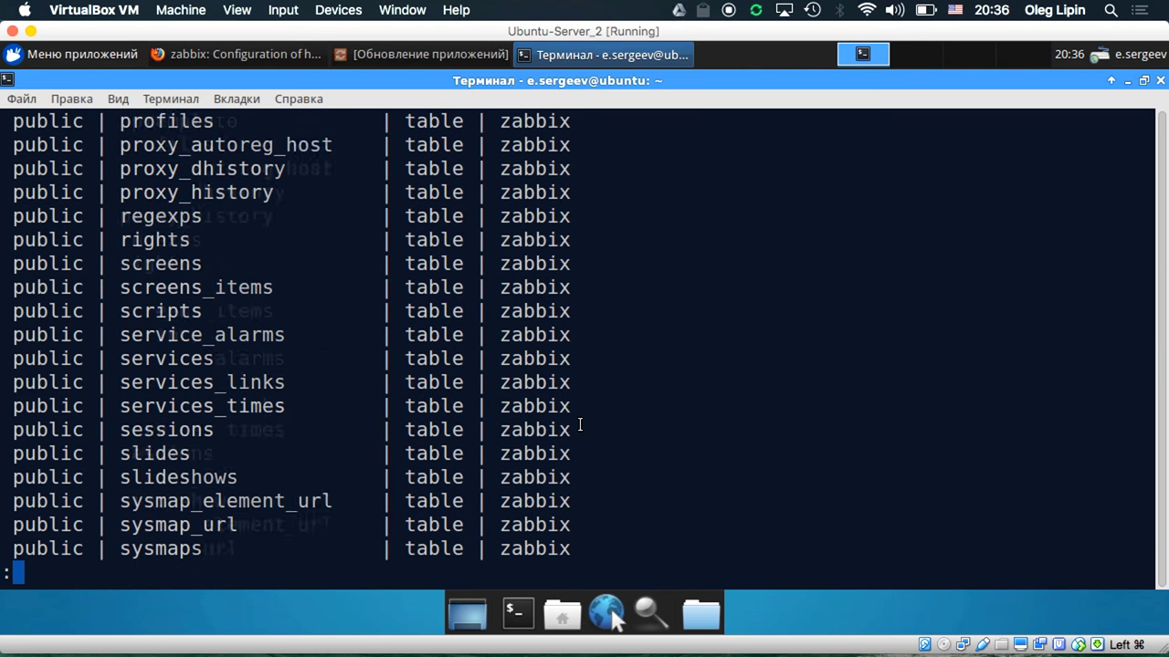
scroll(580, 425, "up", 5)
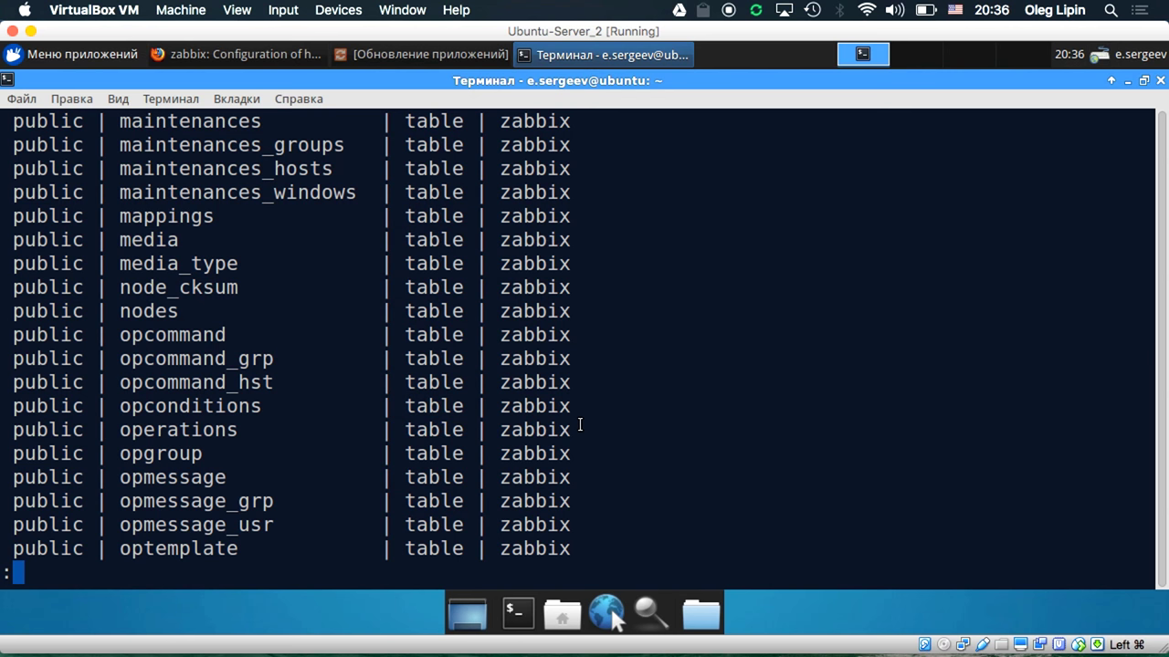
Run 'select * from functions limit 5;' to show five rows of the functions table.
key("Up")
key("Up")
key("Up")
key("Up")
key("Up")
key("Up")
key("Up")
key("Up")
key("Up")
key("Up")
key("Up")
key("Up")
key("Up")
key("Up")
key("Up")
key("Up")
key("Up")
key("Up")
key("Up")
key("Up")
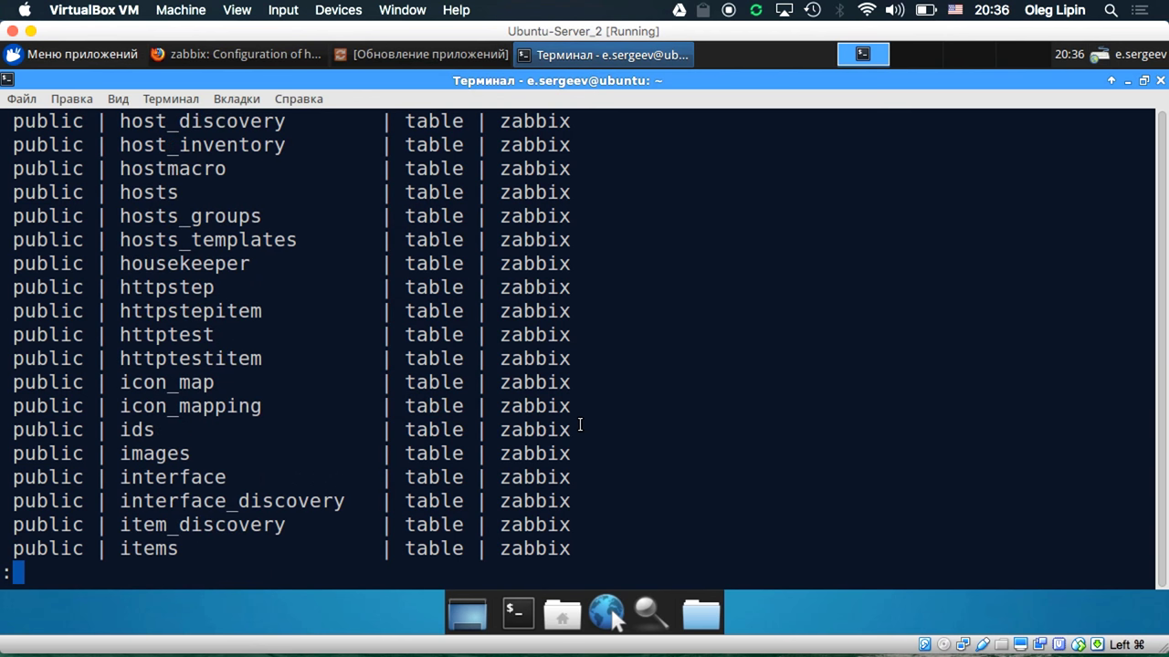
key("Up")
key("Up")
key("Up")
key("Up")
key("Up")
type("qselect <8")
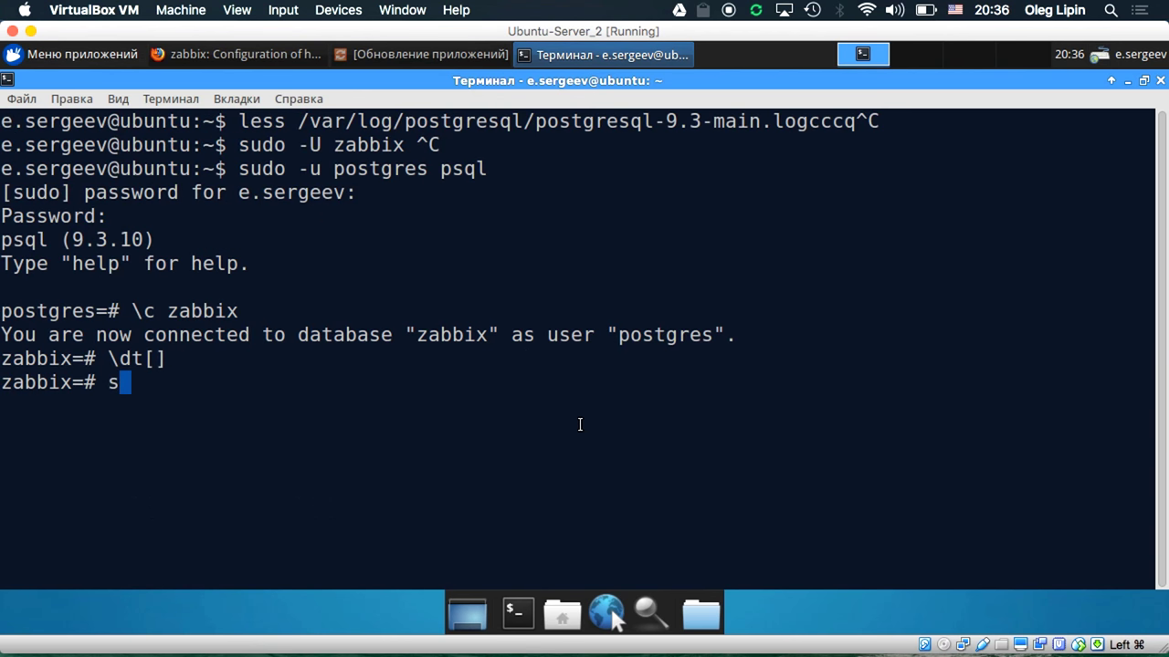
key("BackSpace")
key("BackSpace")
key("BackSpace")
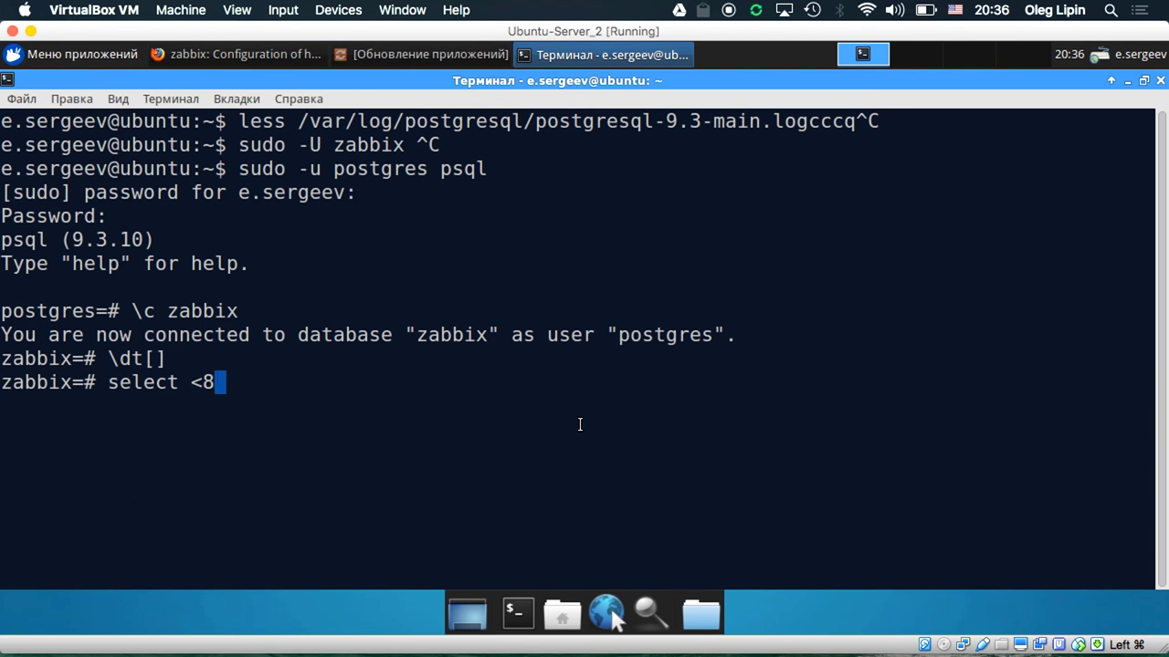
type("* from ")
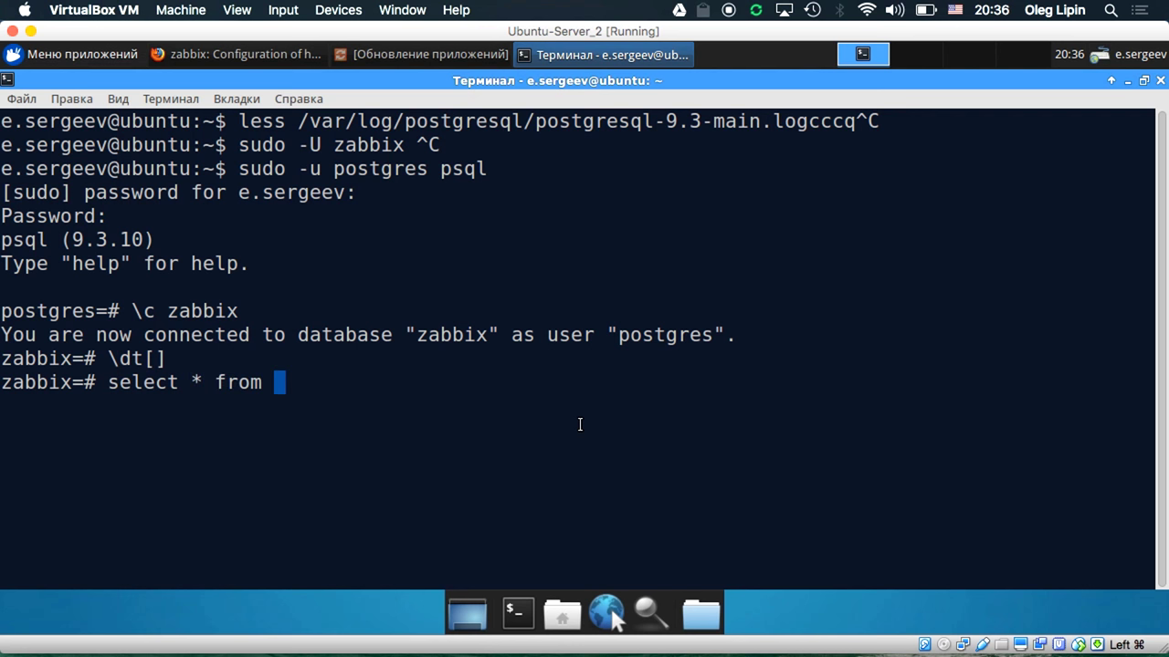
type("func")
key("Tab")
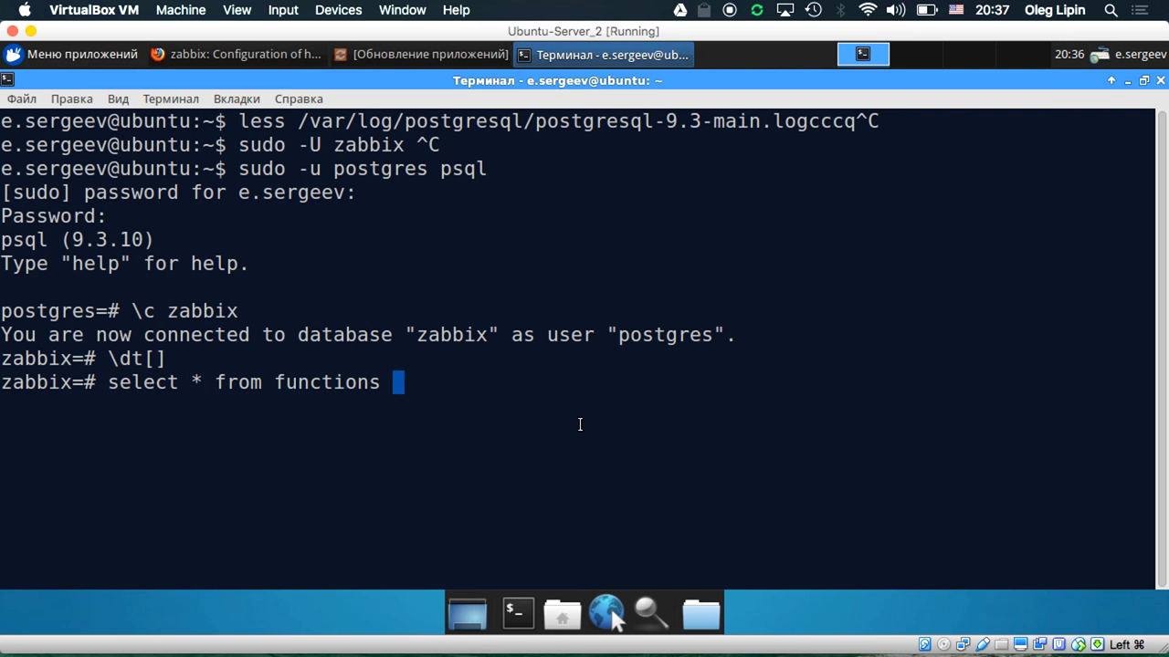
type("limit 5;\\")
key("BackSpace")
key("Return")
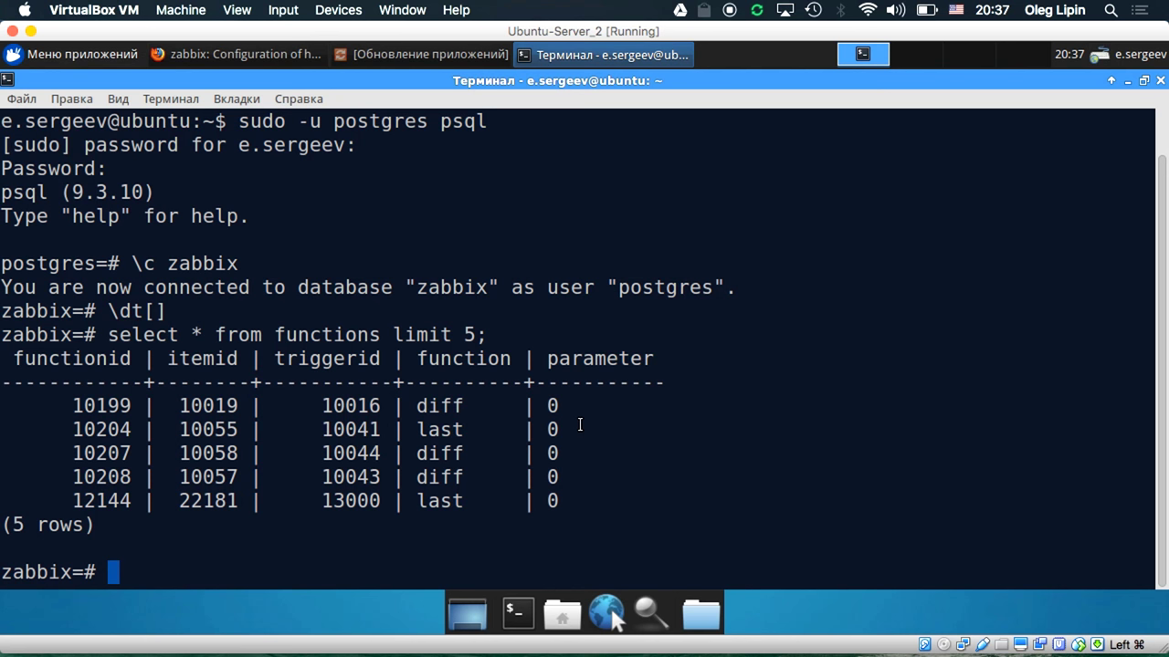
key("Up")
key("BackSpace")
key("BackSpace")
key("BackSpace")
key("BackSpace")
key("BackSpace")
key("BackSpace")
key("BackSpace")
key("BackSpace")
key("BackSpace")
key("BackSpace")
key("BackSpace")
key("BackSpace")
key("BackSpace")
key("BackSpace")
key("BackSpace")
key("BackSpace")
key("BackSpace")
key("BackSpace")
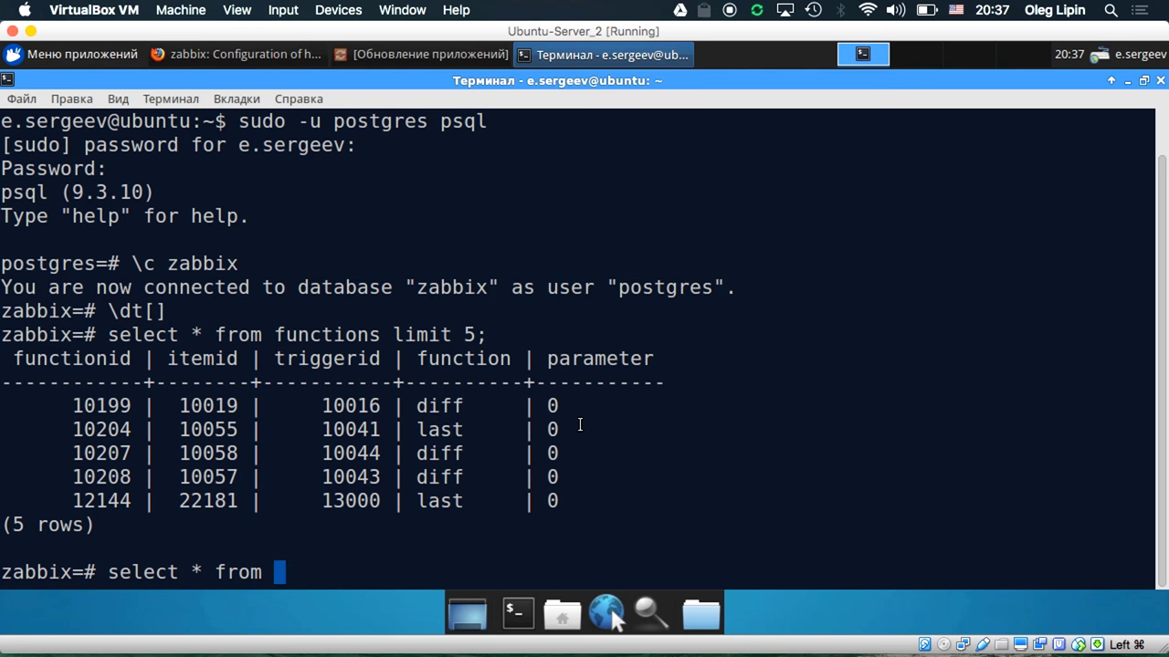
Run 'select * from trigger_depends limit 5;' using Tab completion for the table name.
type("trigger")
key("Tab")
key("Tab")
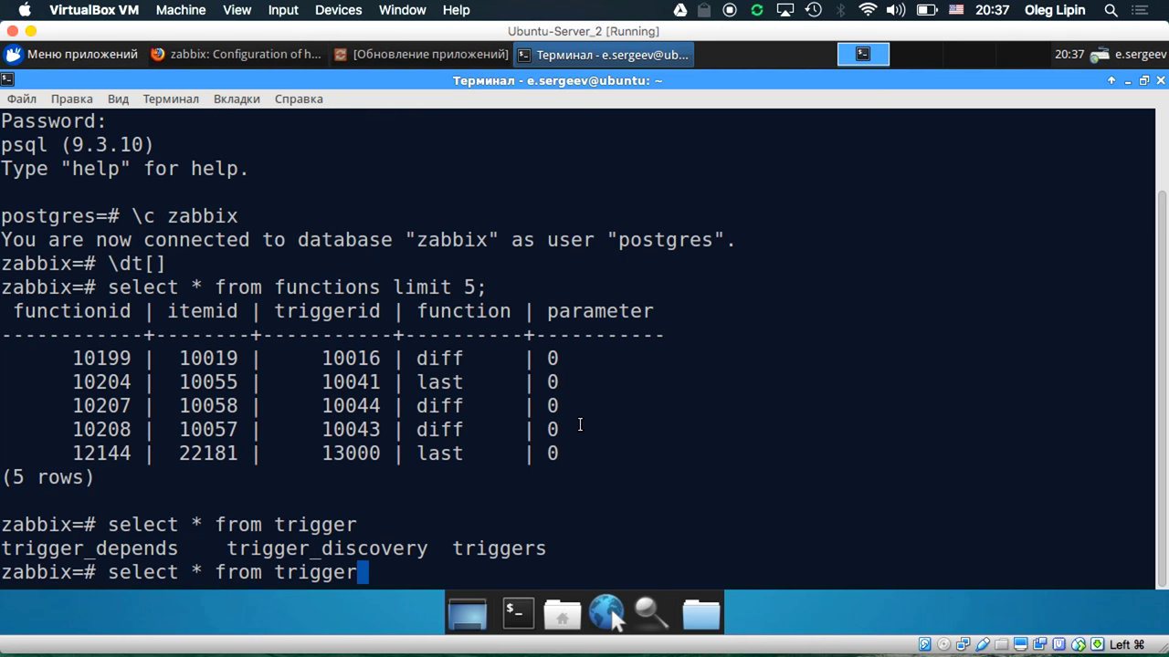
type("_de")
key("Tab")
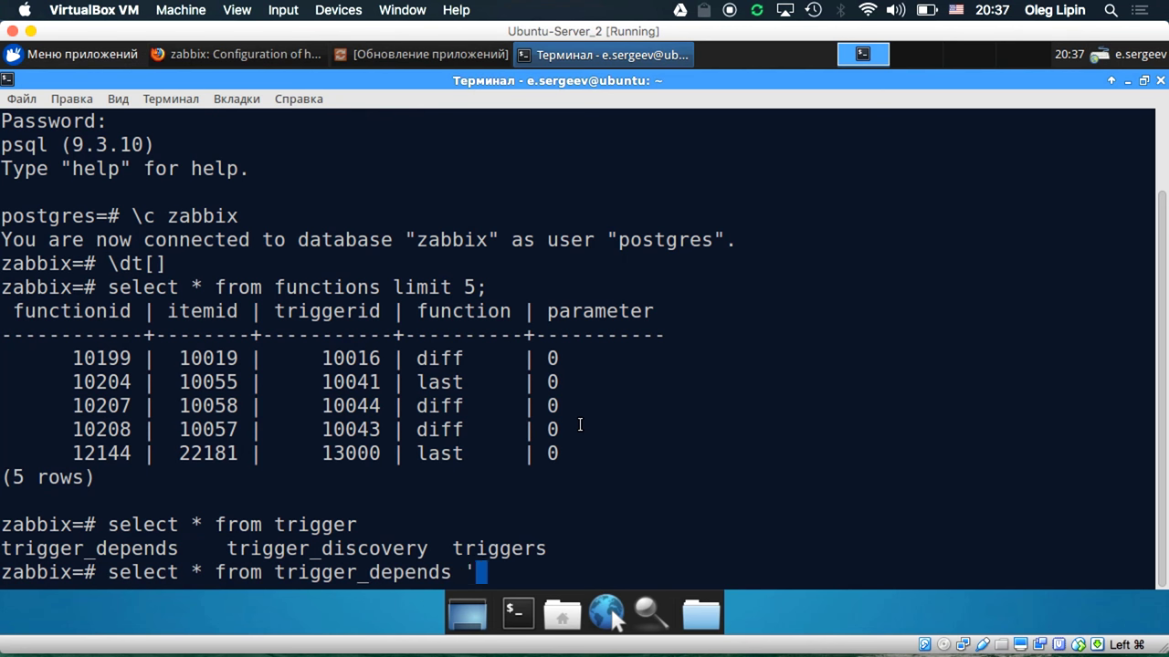
type("limit 5;")
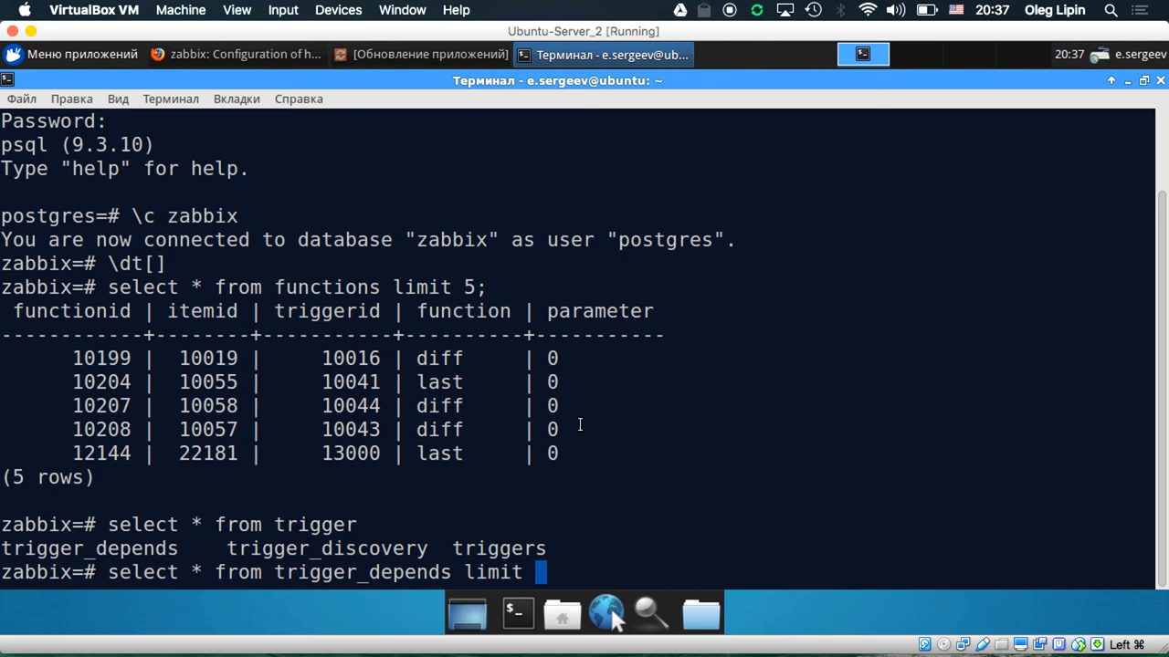
key("Return")
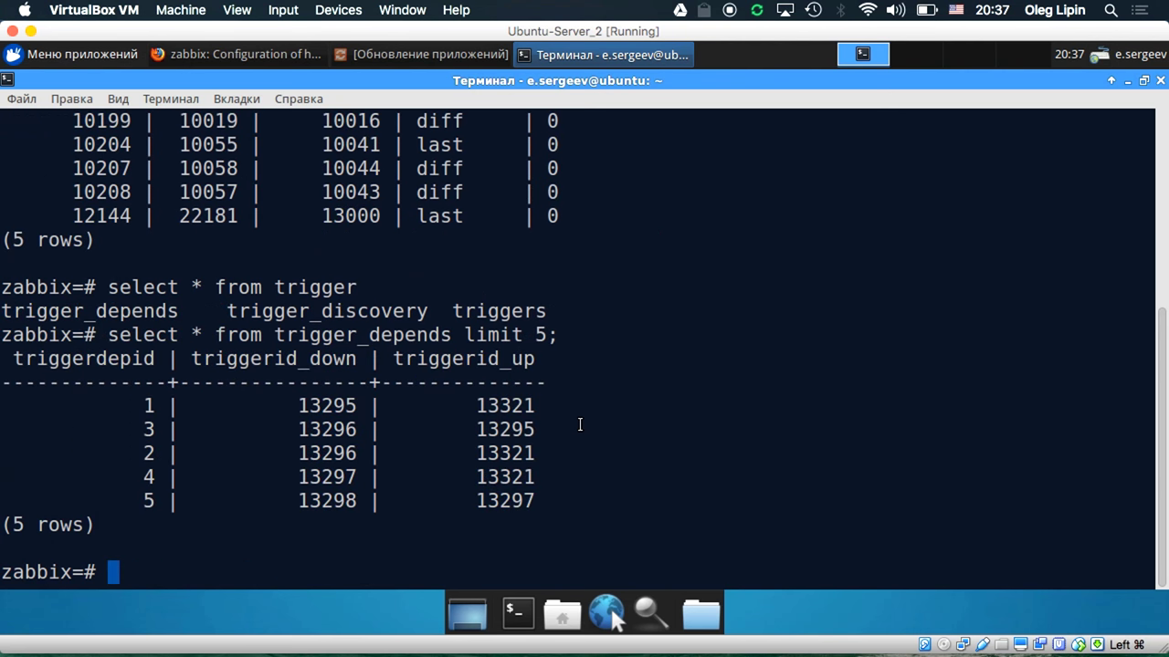
Recall and edit earlier queries from history, then clear the psql prompt.
key("Up")
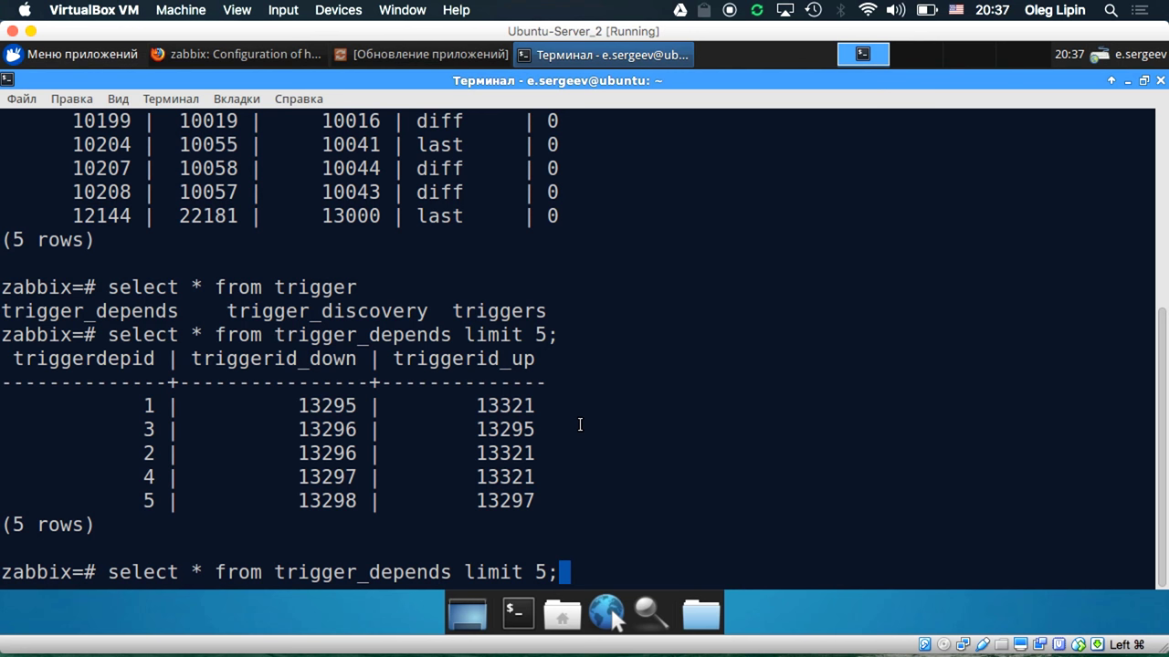
key("BackSpace")
key("BackSpace")
key("BackSpace")
key("BackSpace")
key("BackSpace")
key("BackSpace")
key("BackSpace")
key("BackSpace")
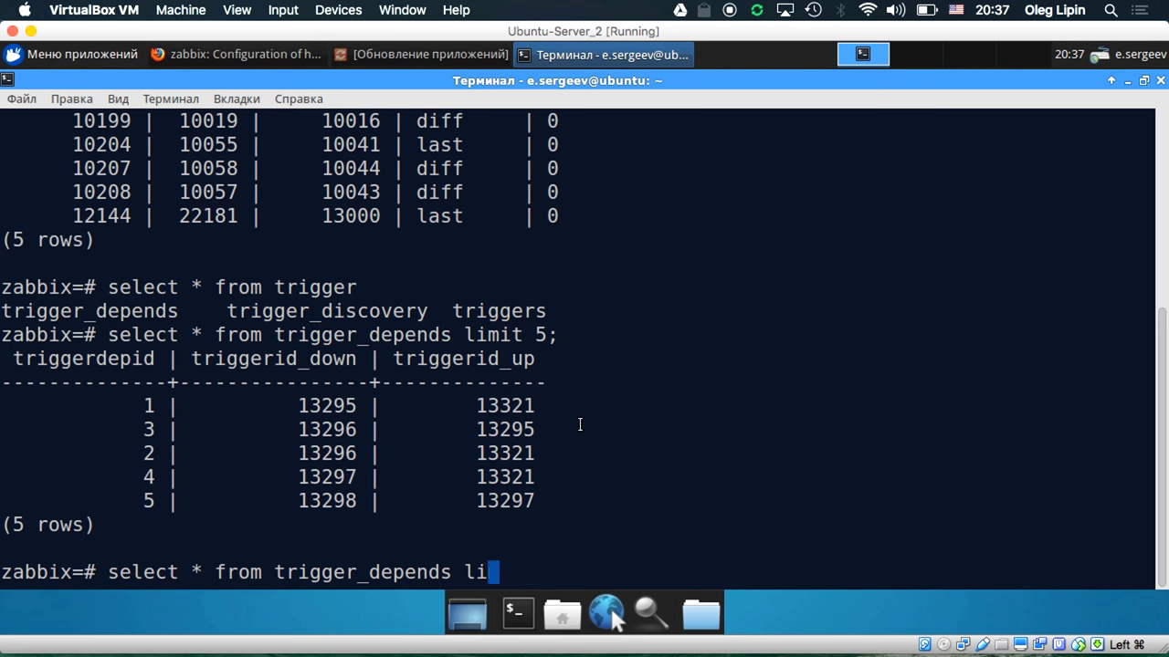
type("limit")
key("BackSpace")
key("BackSpace")
key("BackSpace")
key("BackSpace")
key("BackSpace")
key("BackSpace")
key("BackSpace")
key("BackSpace")
key("BackSpace")
key("BackSpace")
key("BackSpace")
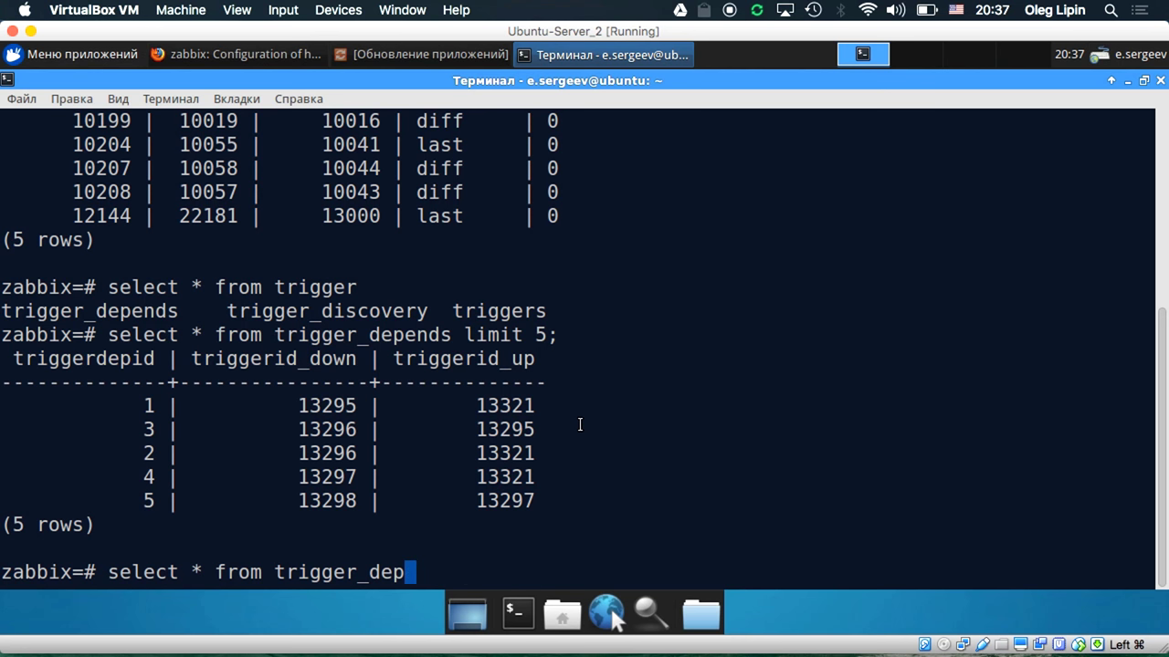
key("BackSpace")
key("BackSpace")
key("BackSpace")
key("BackSpace")
key("BackSpace")
key("BackSpace")
key("BackSpace")
key("BackSpace")
key("BackSpace")
key("BackSpace")
key("BackSpace")
key("BackSpace")
key("BackSpace")
key("BackSpace")
key("BackSpace")
key("BackSpace")
key("BackSpace")
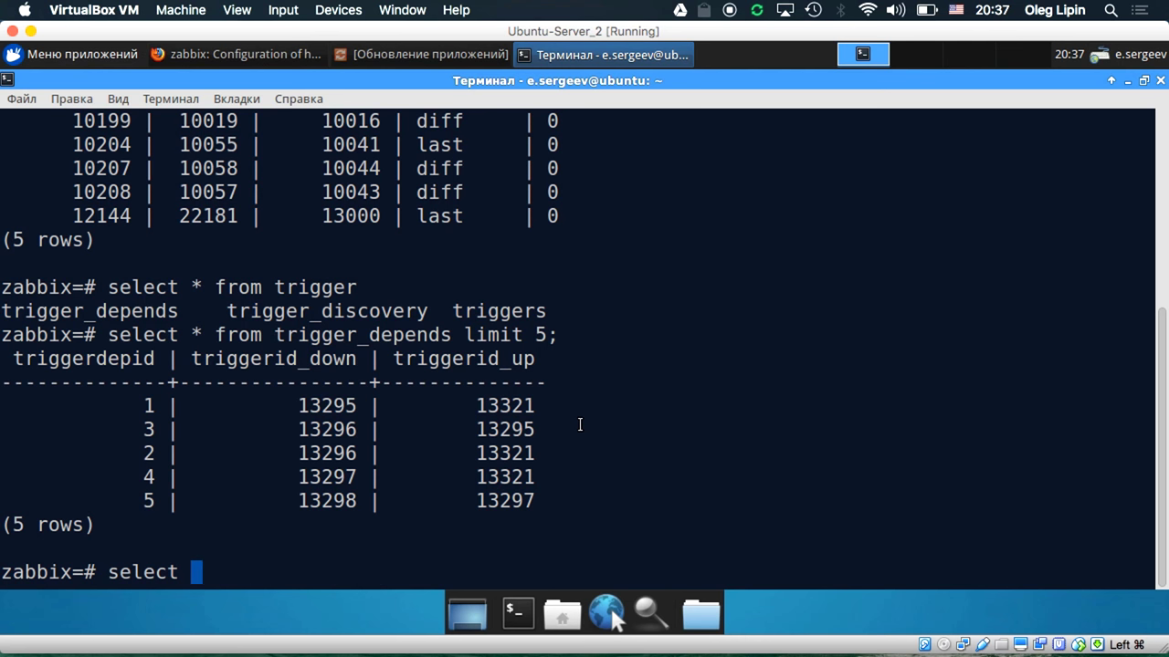
key("BackSpace")
key("BackSpace")
key("BackSpace")
key("BackSpace")
key("BackSpace")
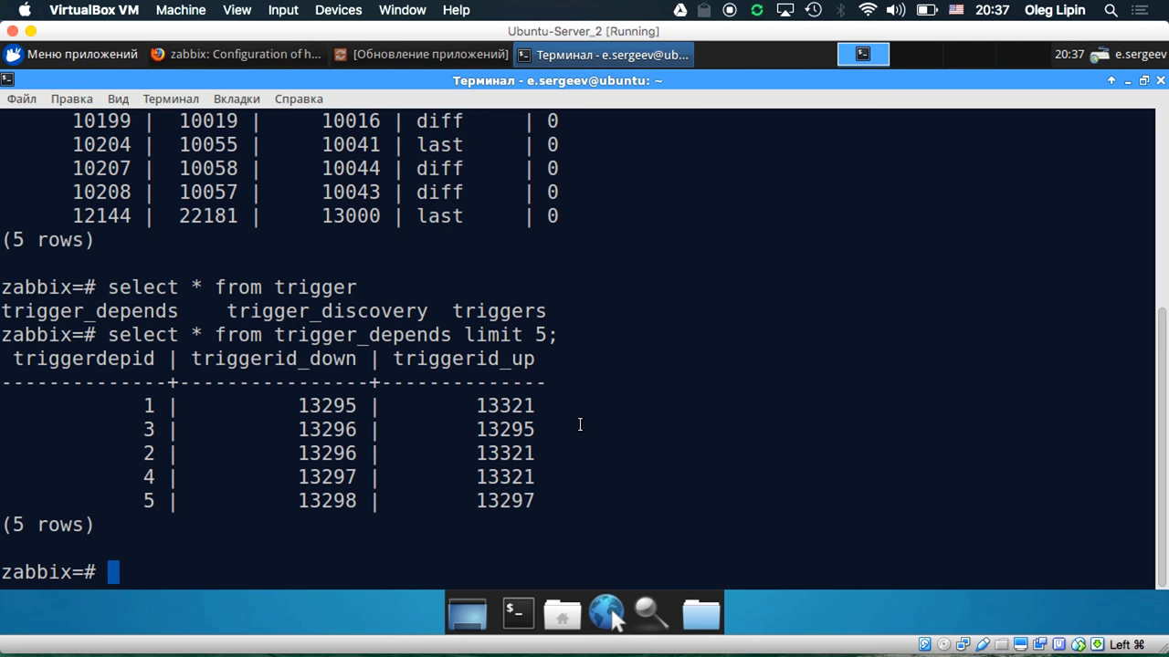
key("Up")
key("Up")
key("Down")
key("Down")
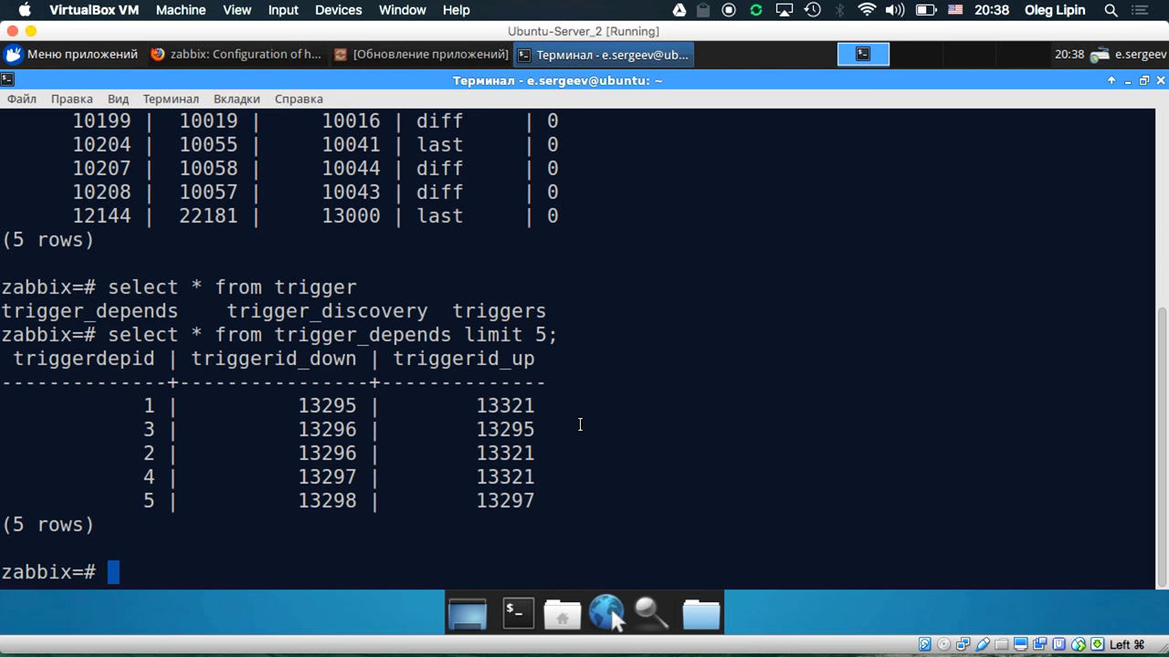
type("select * from functions limit 5;")
key("ctrl+u")
type("select * from functions limit 5;")
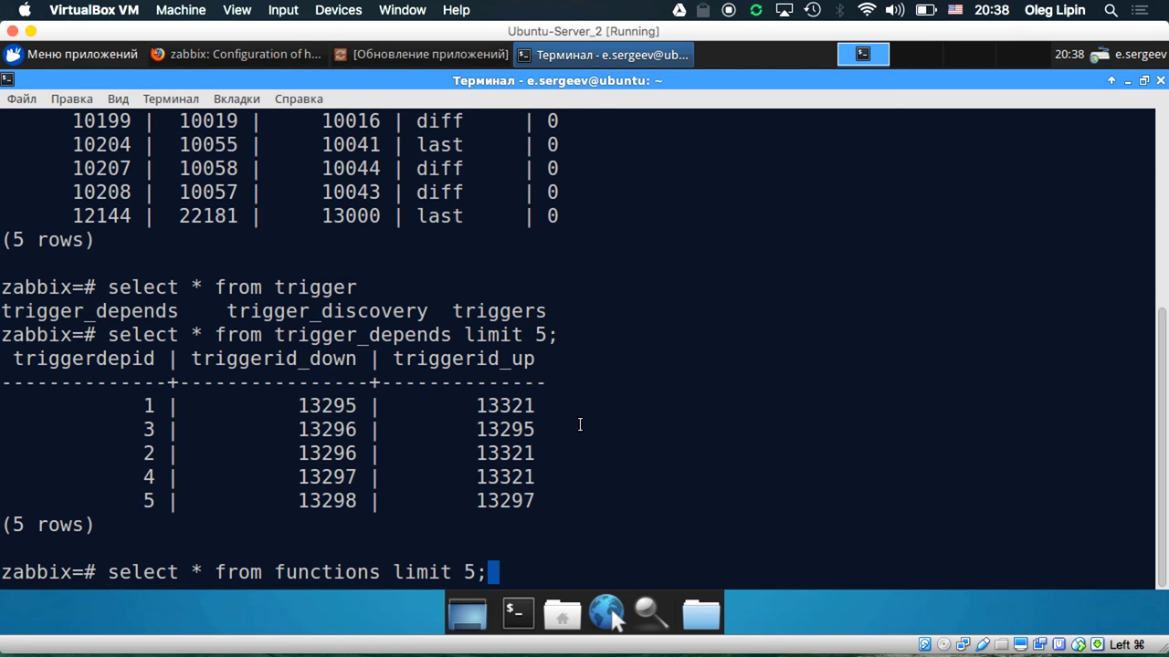
key("ctrl+u")
type("select * from functions limit 5;")
key("ctrl+u")
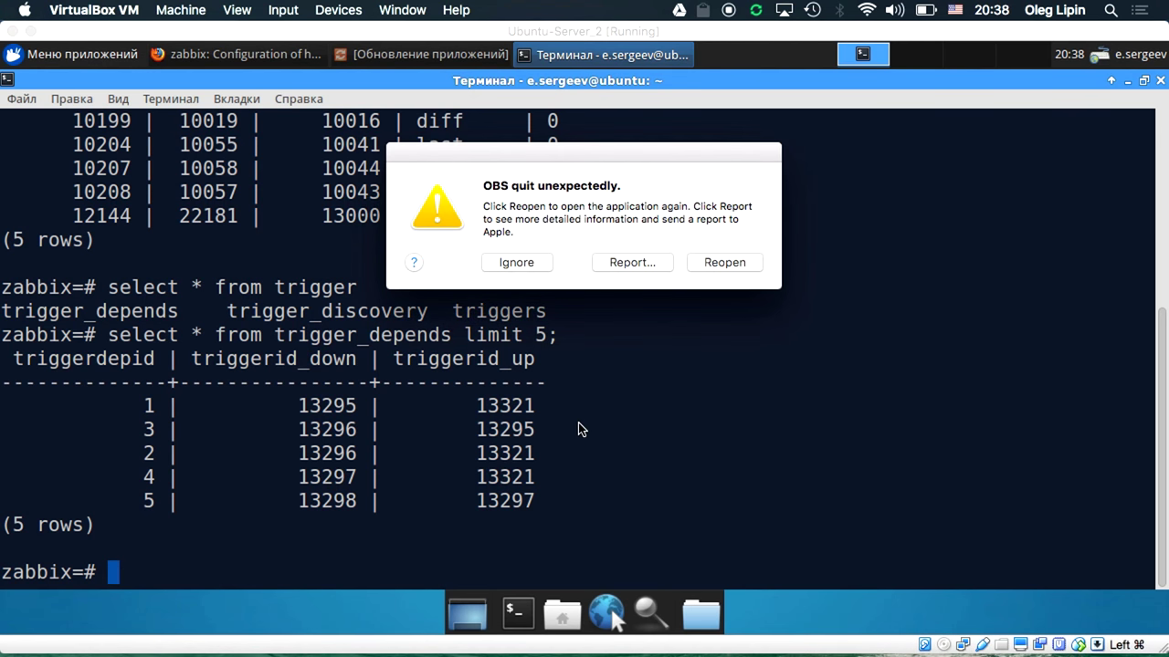
left_click(518, 263)
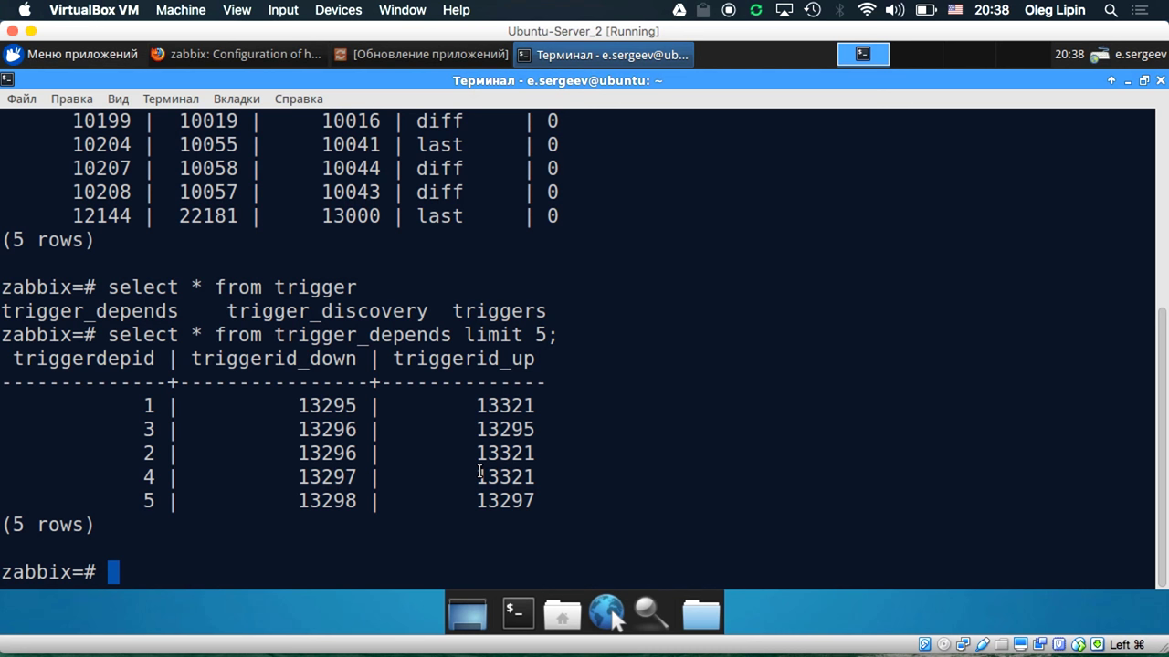
key("Up")
key("Up")
key("Down")
key("Down")
type("\\")
key("BackSpace")
key("Up")
key("Up")
key("Down")
key("Down")
key("Up")
key("Up")
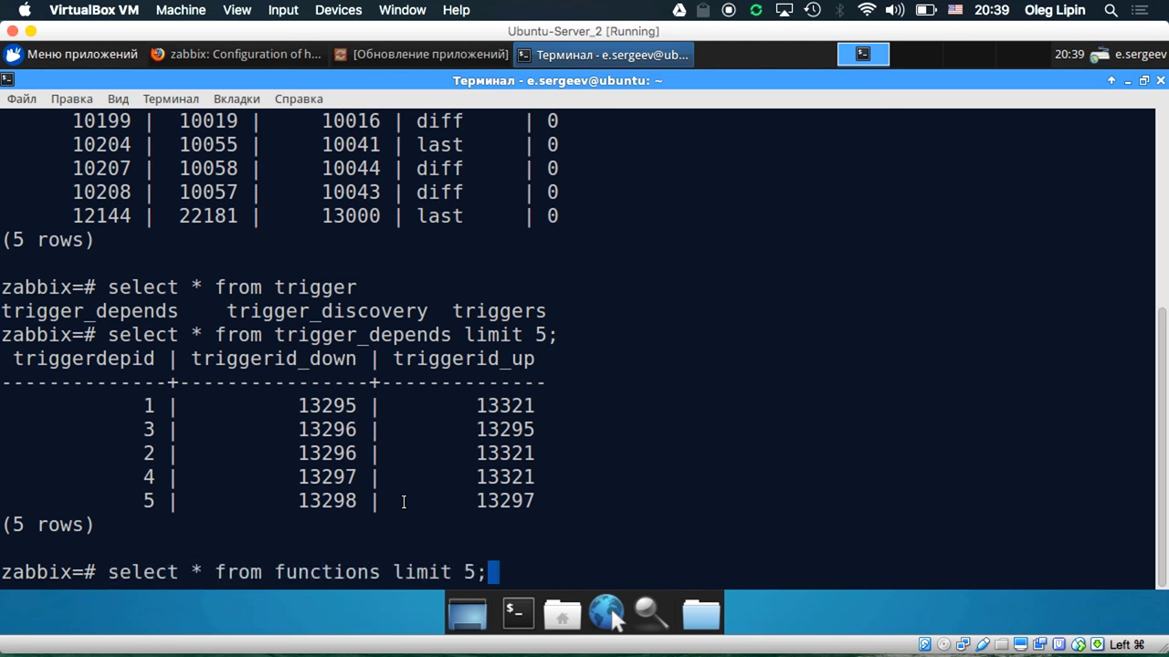
key("Up")
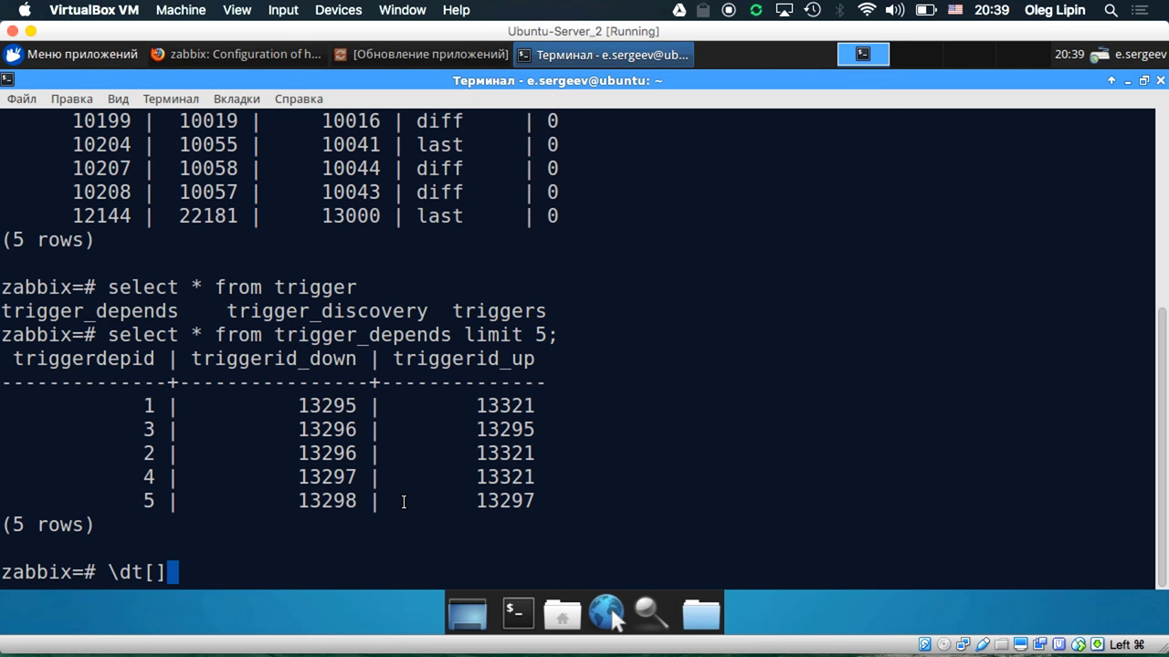
key("Up")
key("Up")
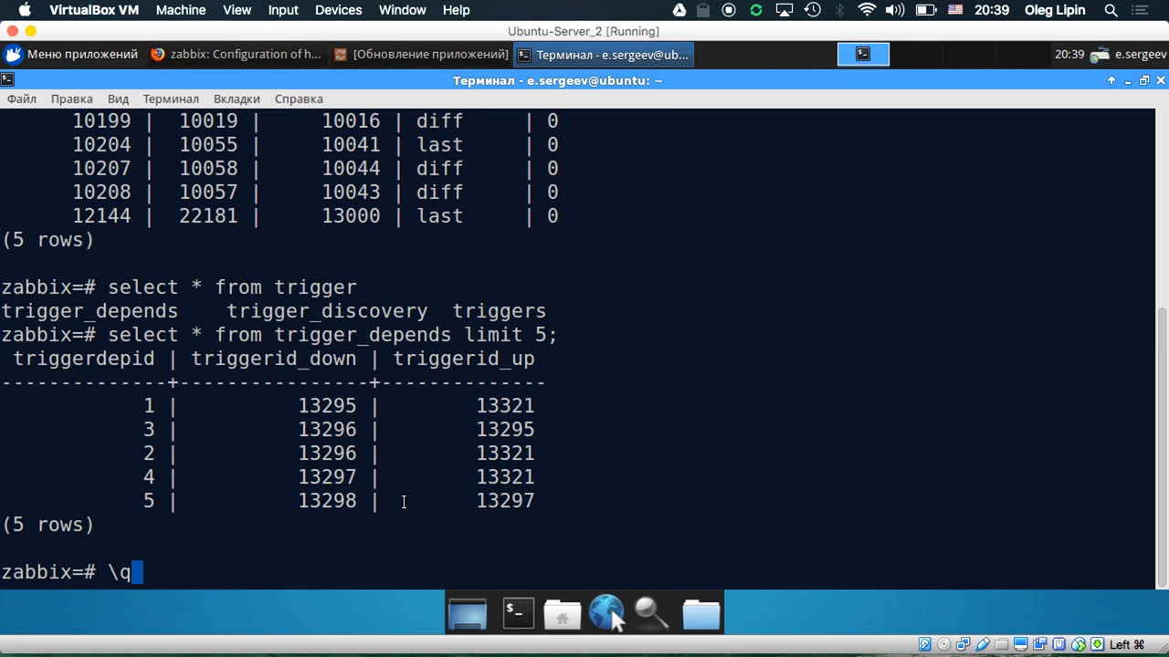
key("Down")
key("Up")
key("Up")
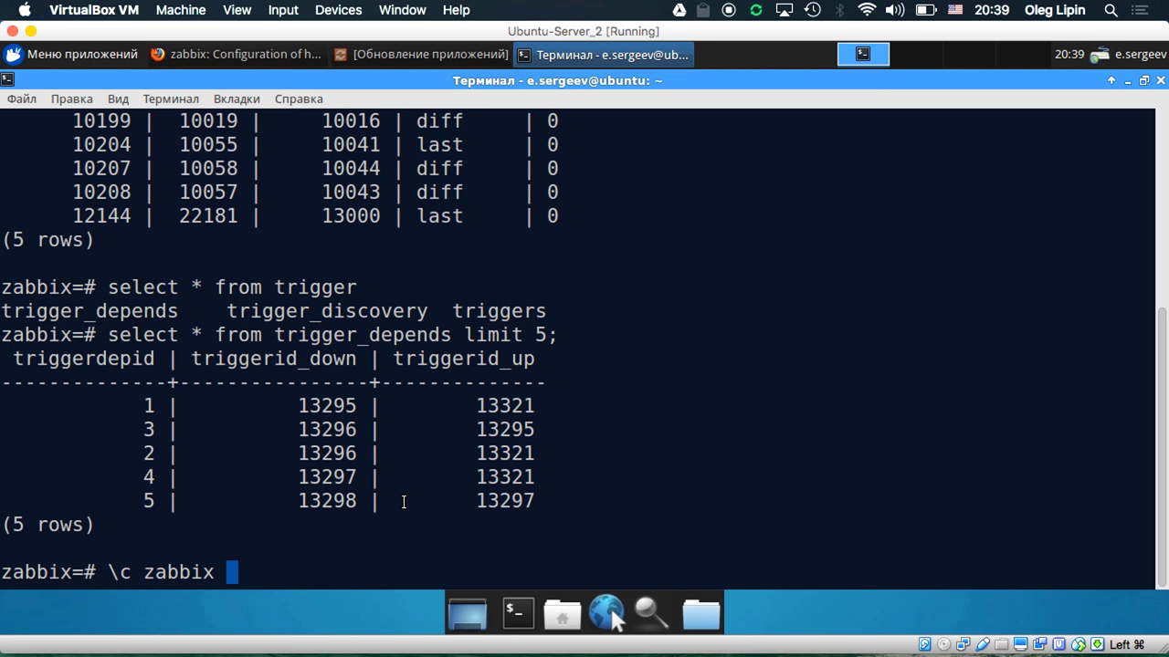
key("BackSpace")
key("BackSpace")
key("BackSpace")
key("BackSpace")
key("BackSpace")
key("BackSpace")
key("BackSpace")
key("BackSpace")
key("BackSpace")
key("BackSpace")
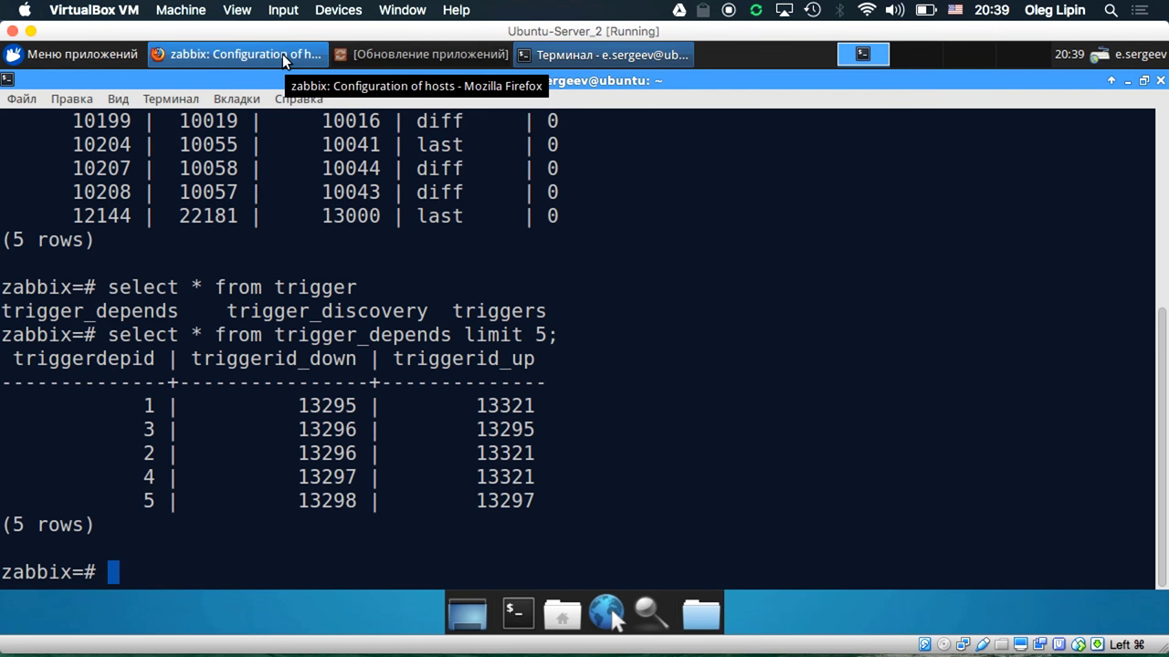
Bring the Zabbix host form forward and scroll through its agent interface 127.0.0.1:10050 settings.
left_click(282, 54)
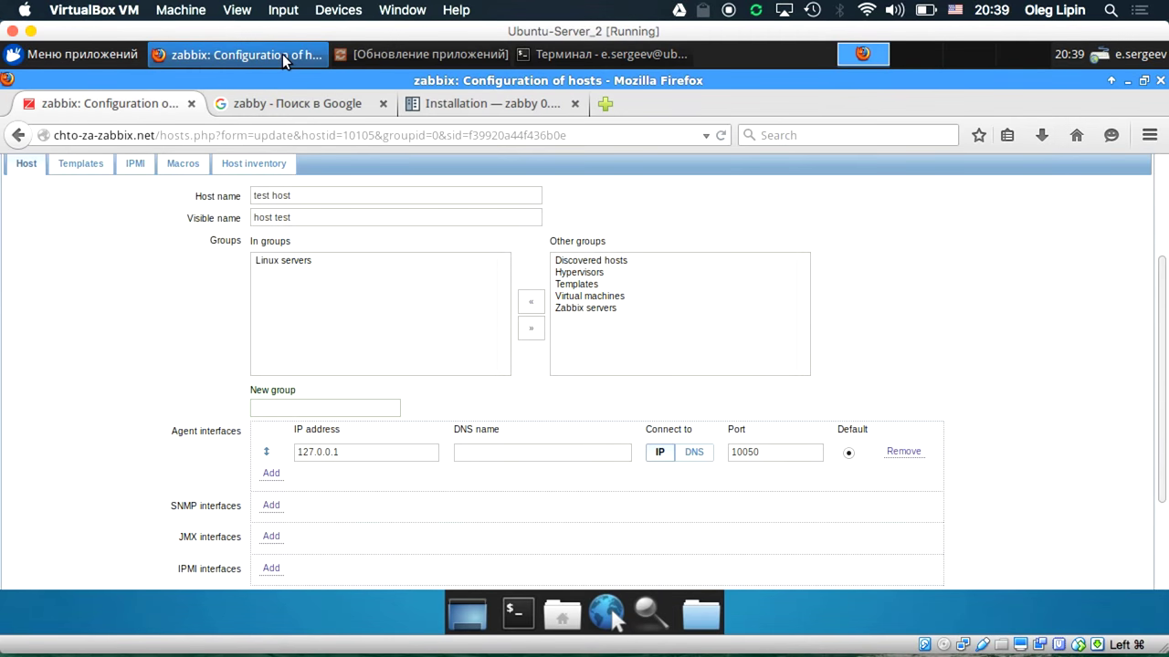
right_click(577, 55)
left_click(450, 56)
left_click(450, 56)
left_click(450, 56)
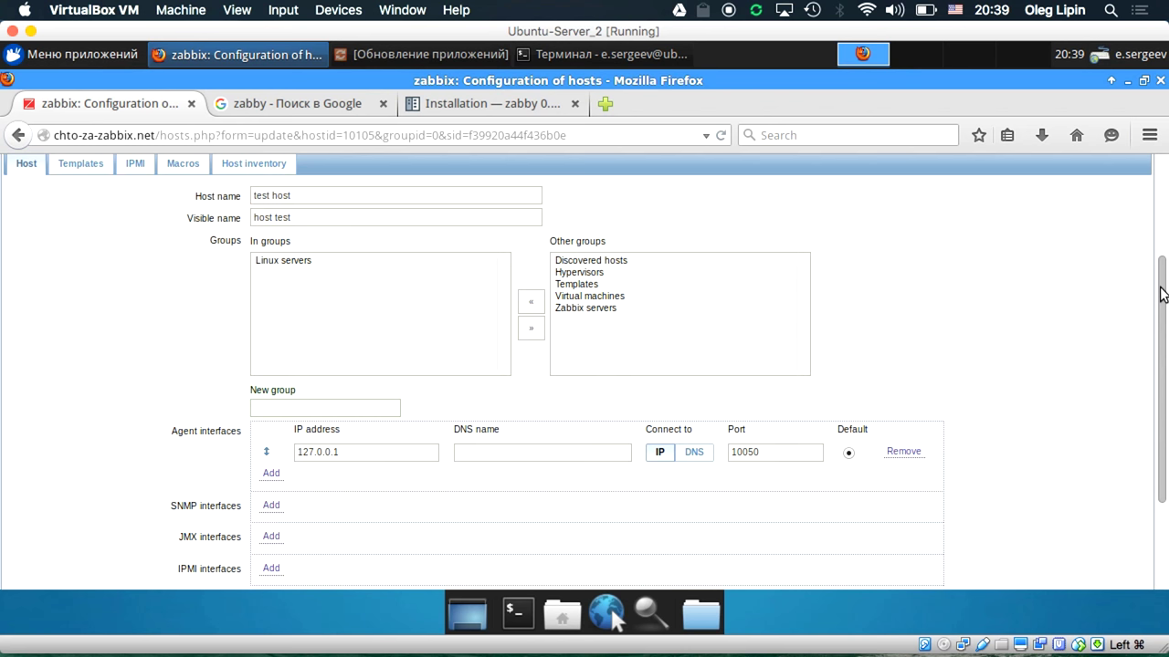
mouse_move(1161, 292)
left_mouse_down()
mouse_move(1166, 419)
mouse_move(1165, 187)
left_mouse_up()
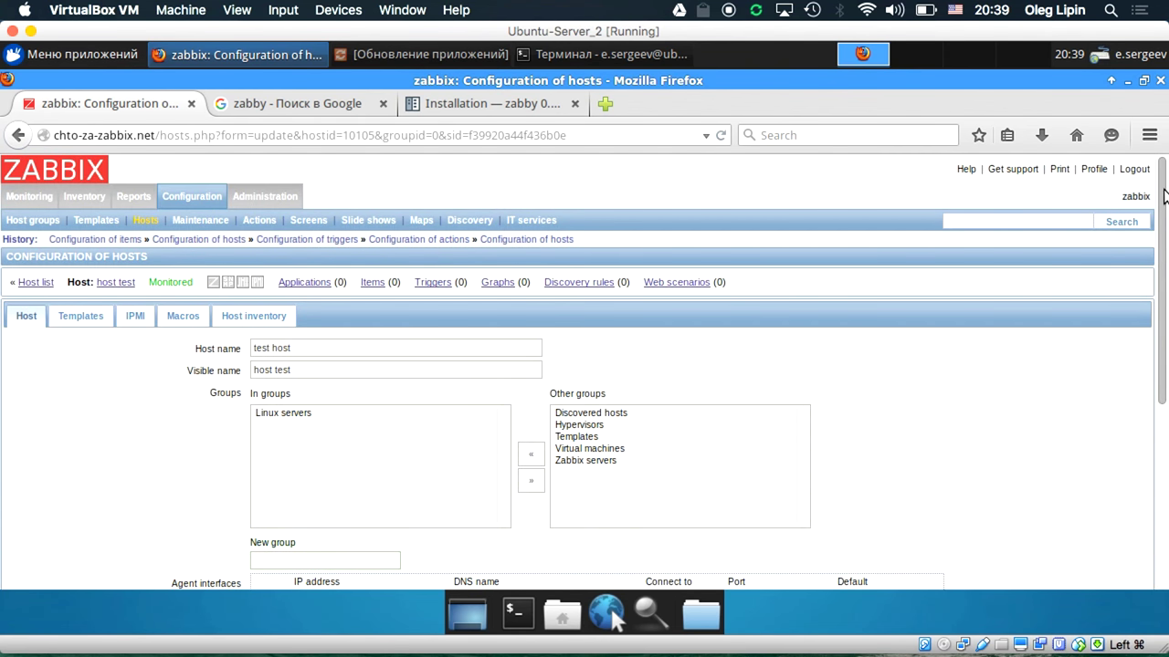
left_click_drag(1164, 199, 1165, 452)
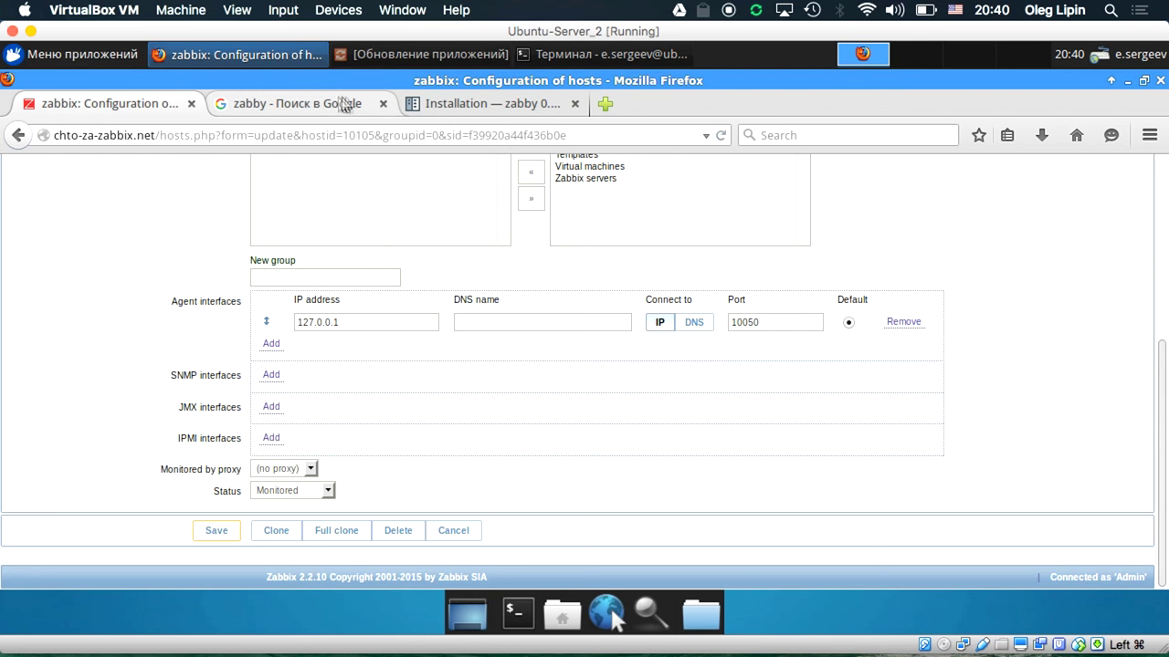
Read the 'From debian package' install steps on the zabby Installation docs page.
left_click(462, 103)
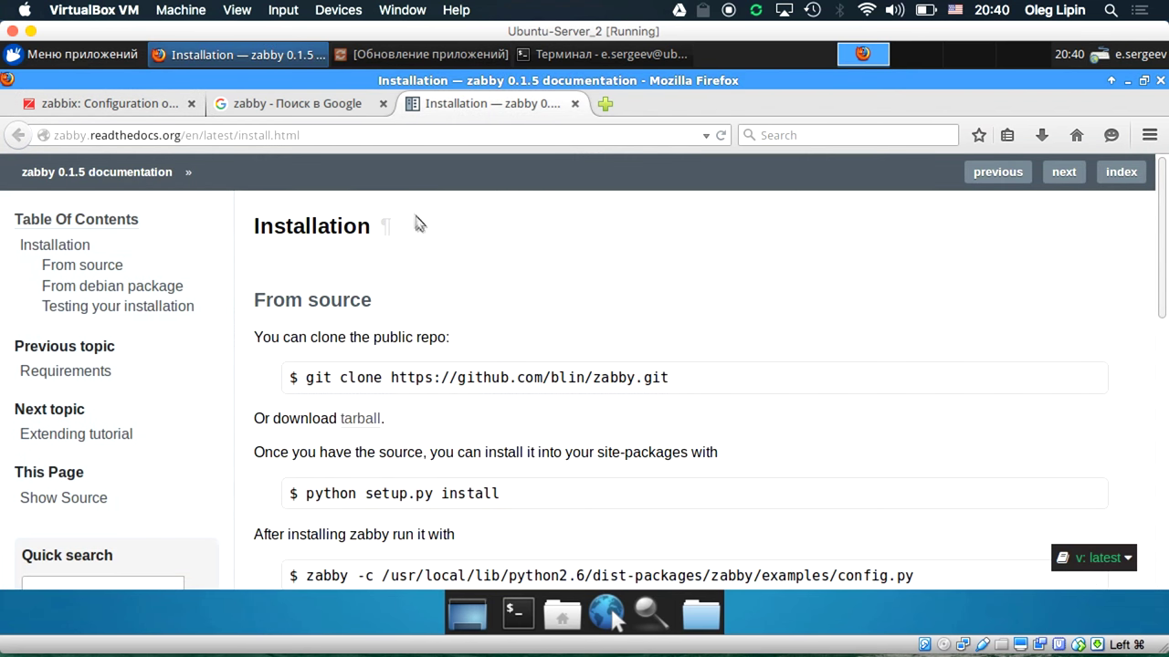
scroll(490, 239, "down", 2)
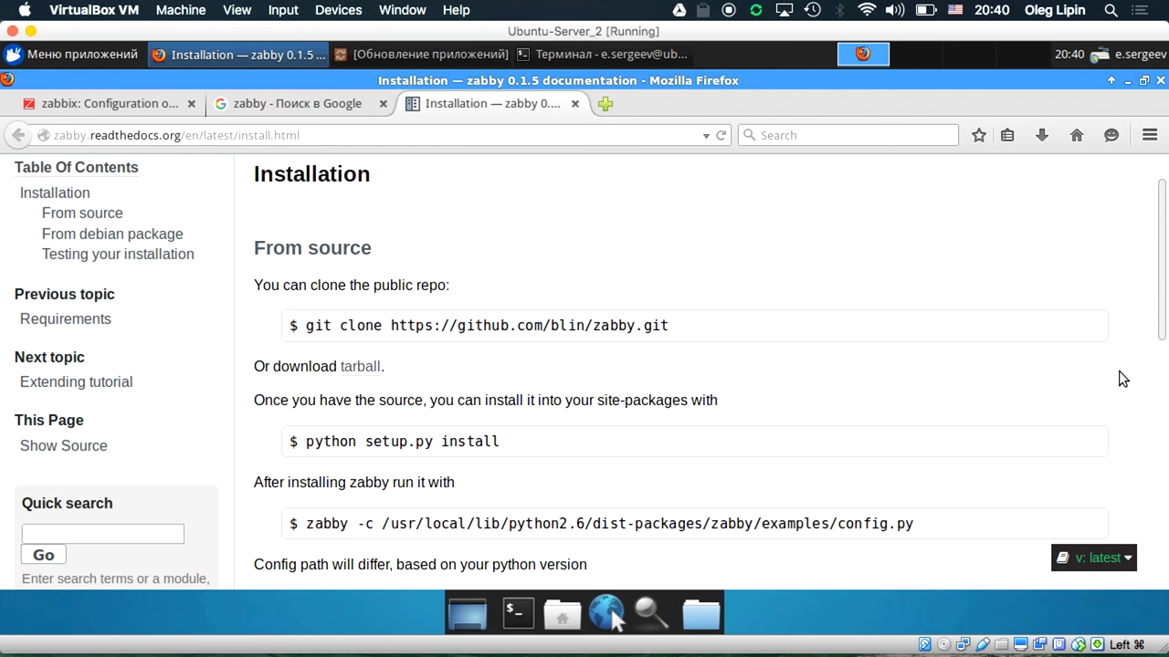
scroll(1118, 370, "down", 1)
scroll(1118, 371, "up", 2)
scroll(1118, 371, "down", 1)
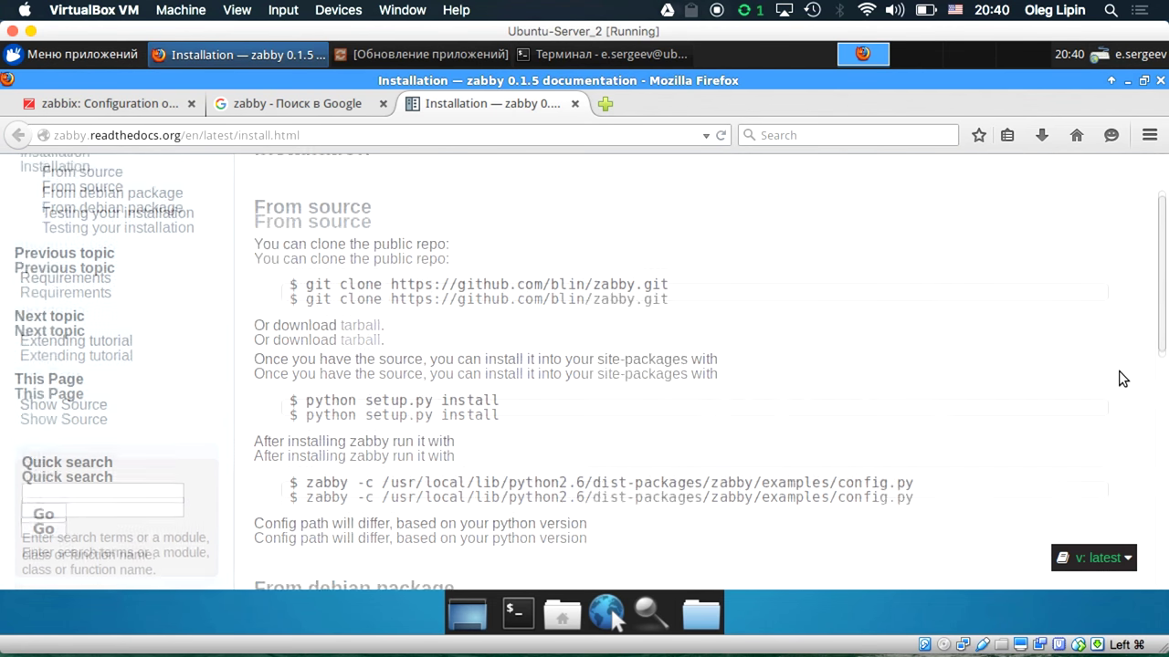
scroll(1121, 378, "up", 1)
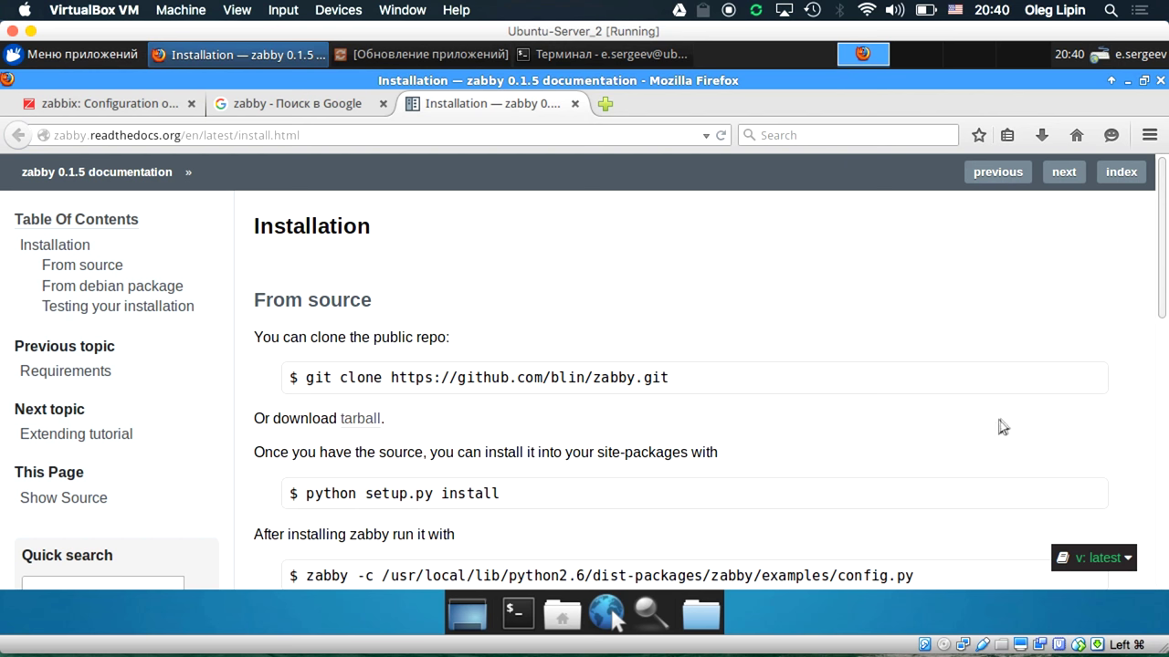
scroll(983, 427, "down", 6)
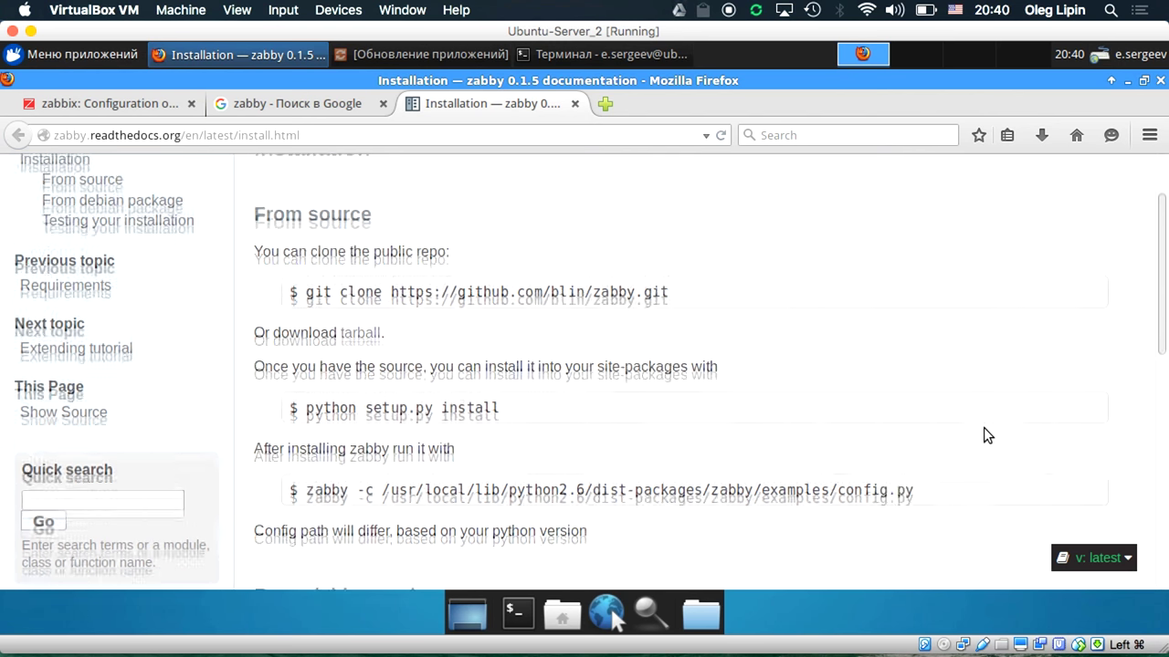
scroll(983, 427, "down", 3)
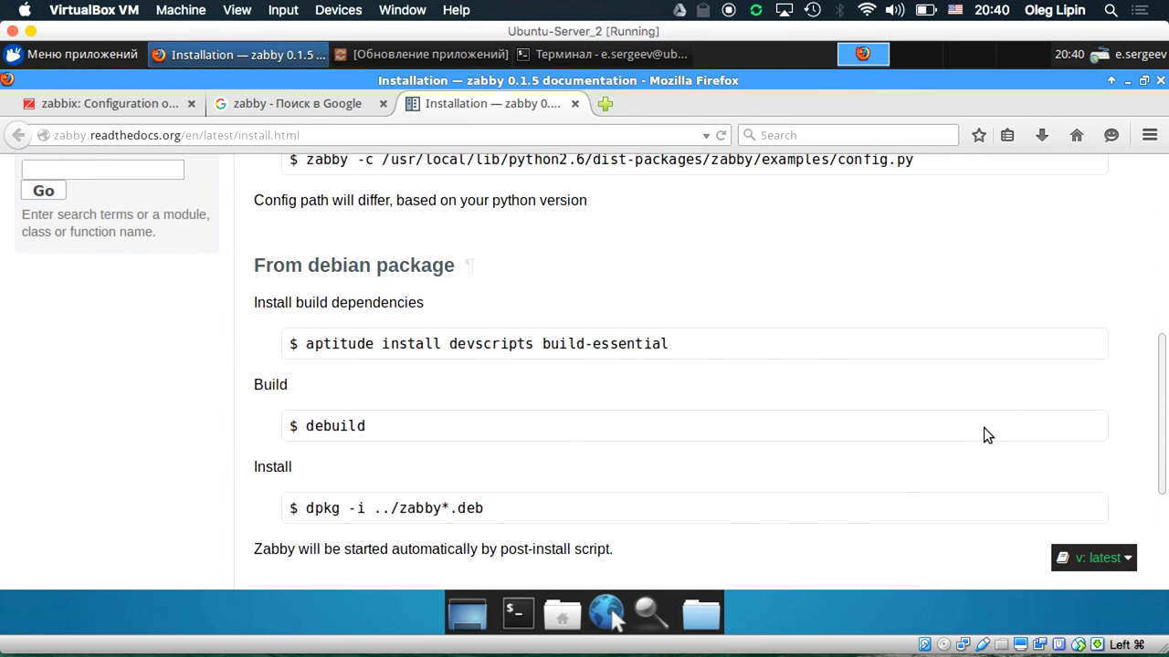
Return to the 'test host' form in Zabbix and scroll to its top.
left_click(126, 106)
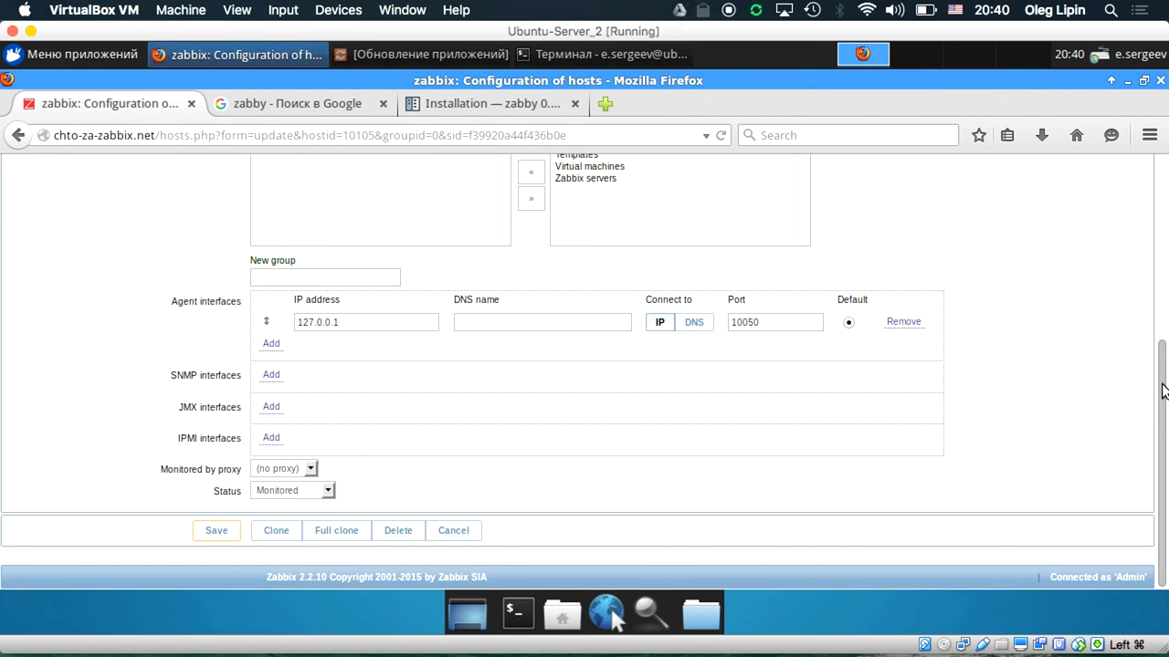
left_click_drag(1164, 384, 1166, 178)
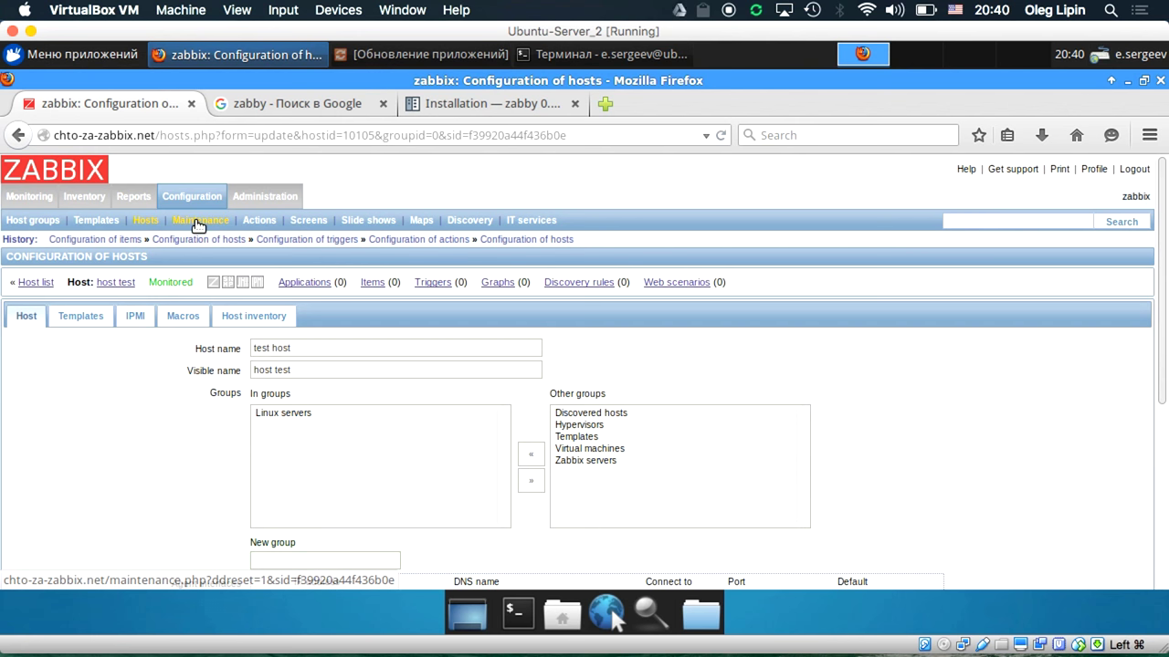
mouse_move(39, 196)
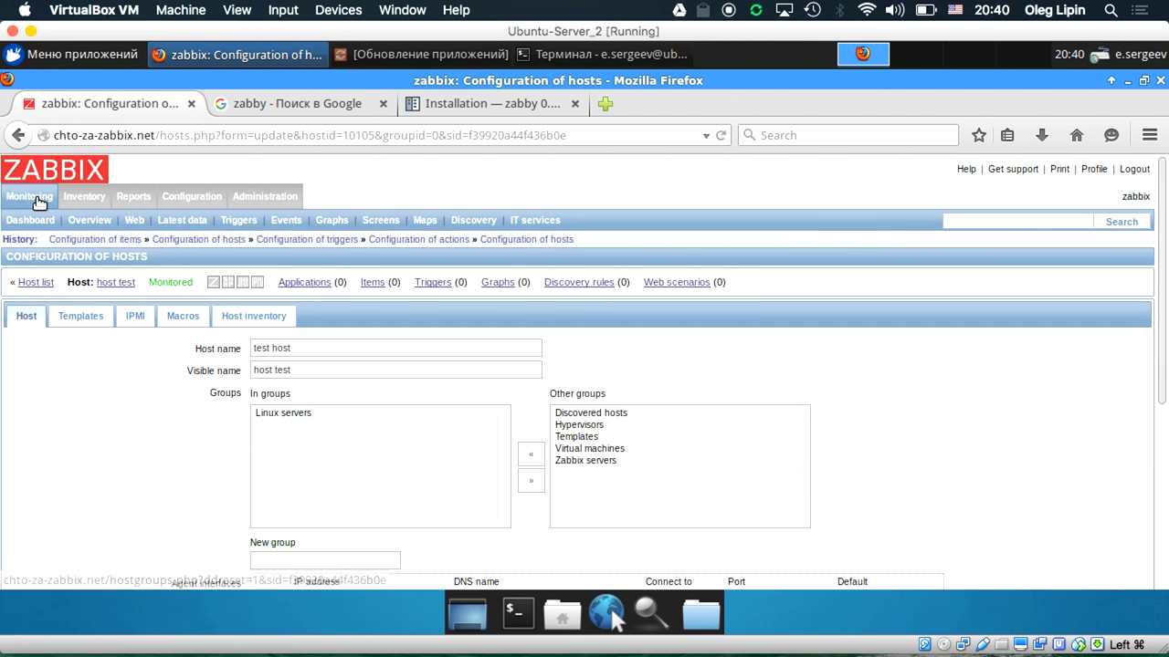
Open Monitoring > Triggers (0 of 0 found) and toggle the Filter bar open and closed repeatedly.
left_click(239, 224)
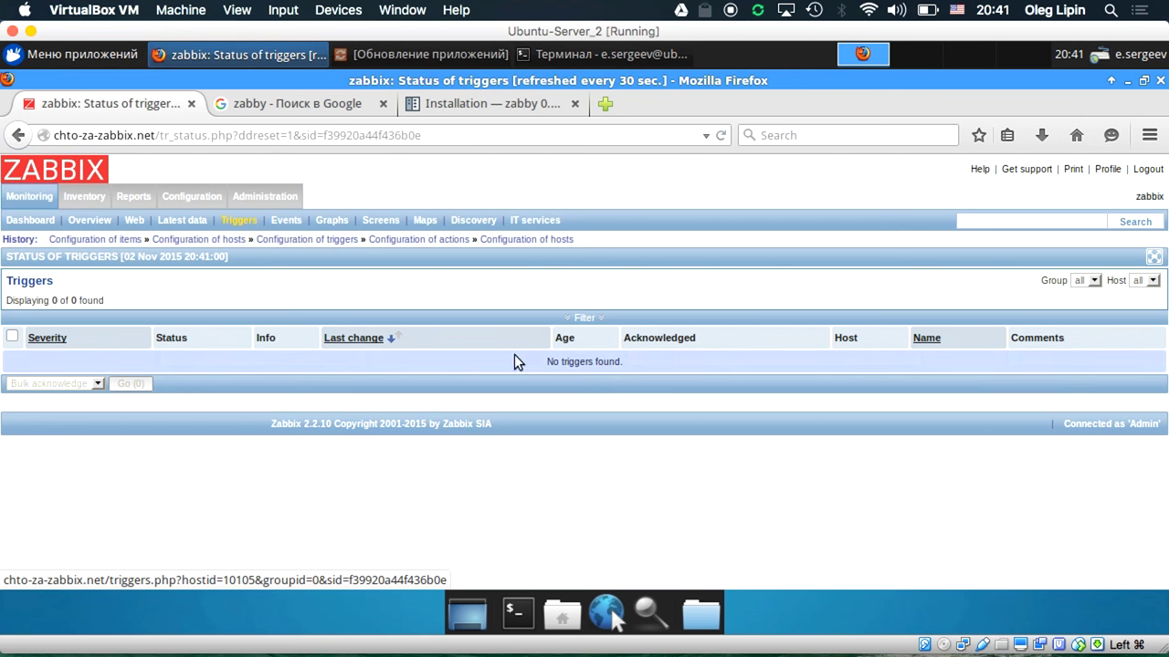
left_click(769, 321)
left_click(770, 323)
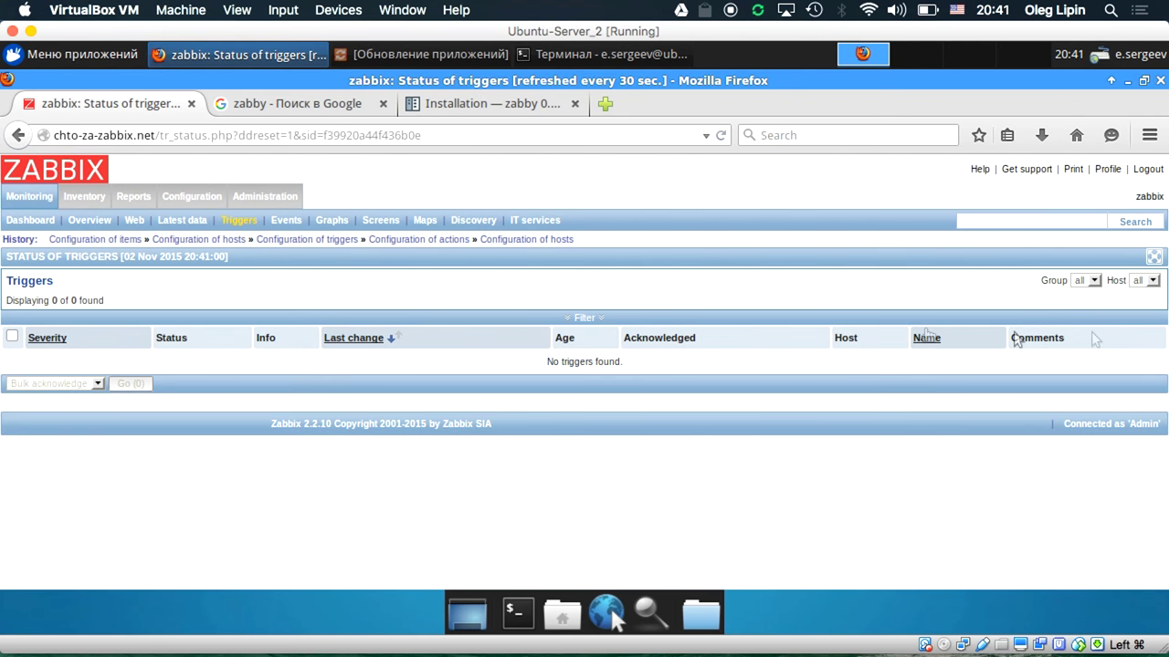
left_click(570, 317)
left_click(570, 320)
left_click(608, 326)
left_click(607, 326)
left_click(605, 323)
left_click(610, 324)
left_click(711, 318)
left_click(713, 322)
left_click(613, 319)
left_click(613, 320)
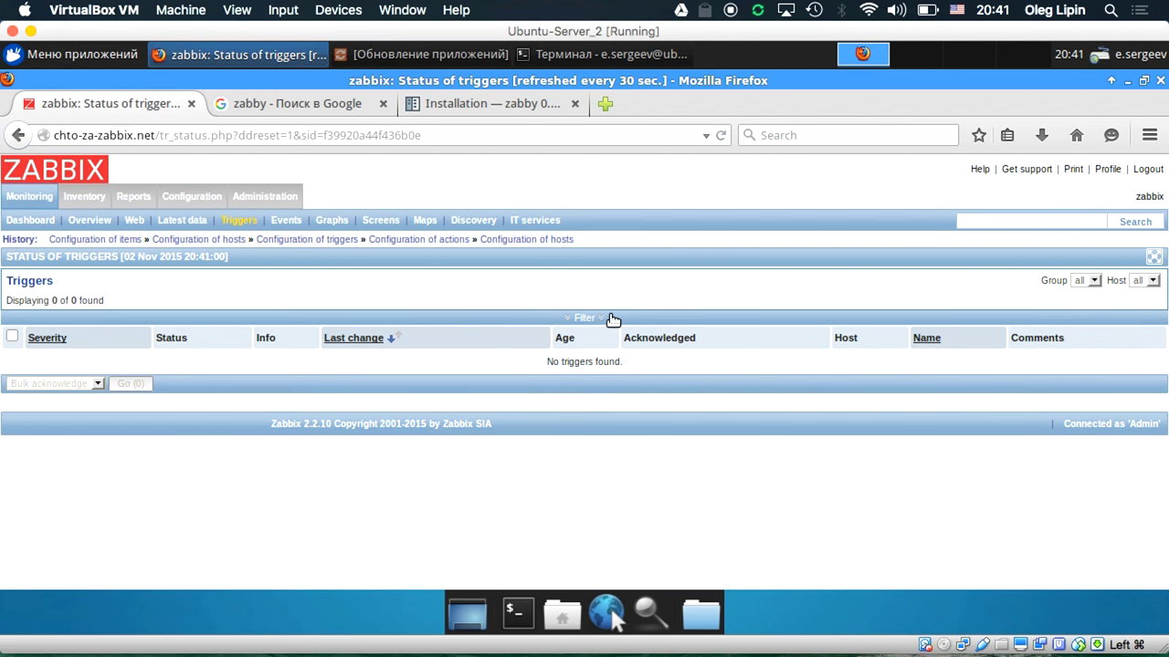
left_click(701, 318)
left_click(701, 318)
left_click(739, 321)
left_click(739, 321)
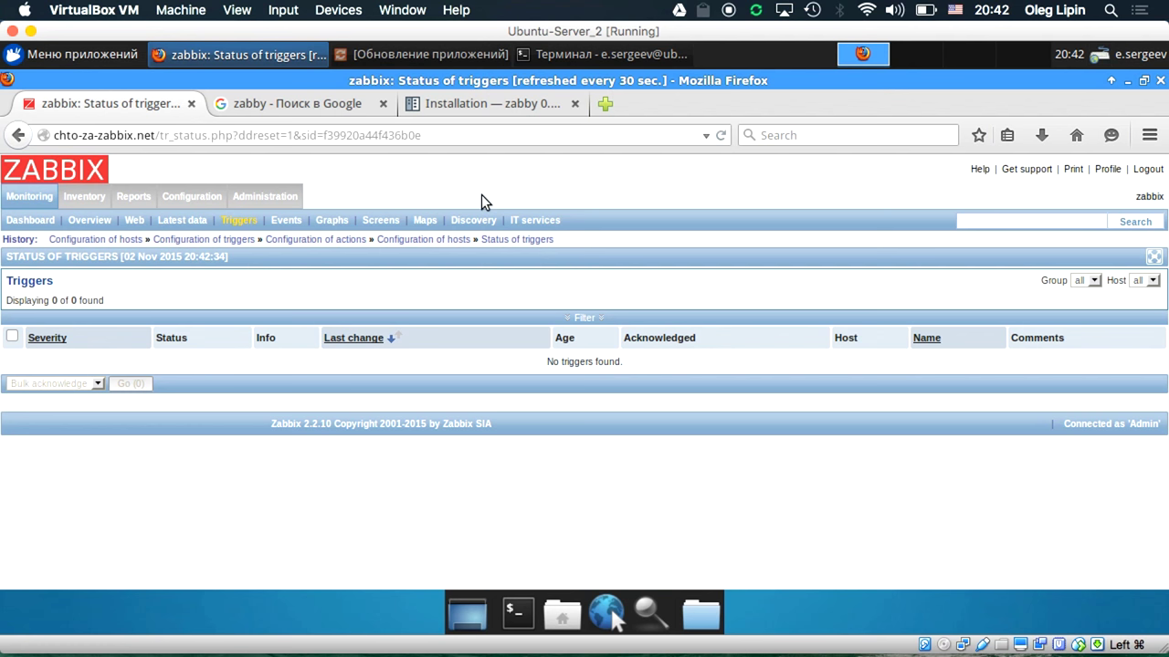
Flip between the zabby documentation and Google search tabs, then return to the Zabbix tab.
left_click(509, 106)
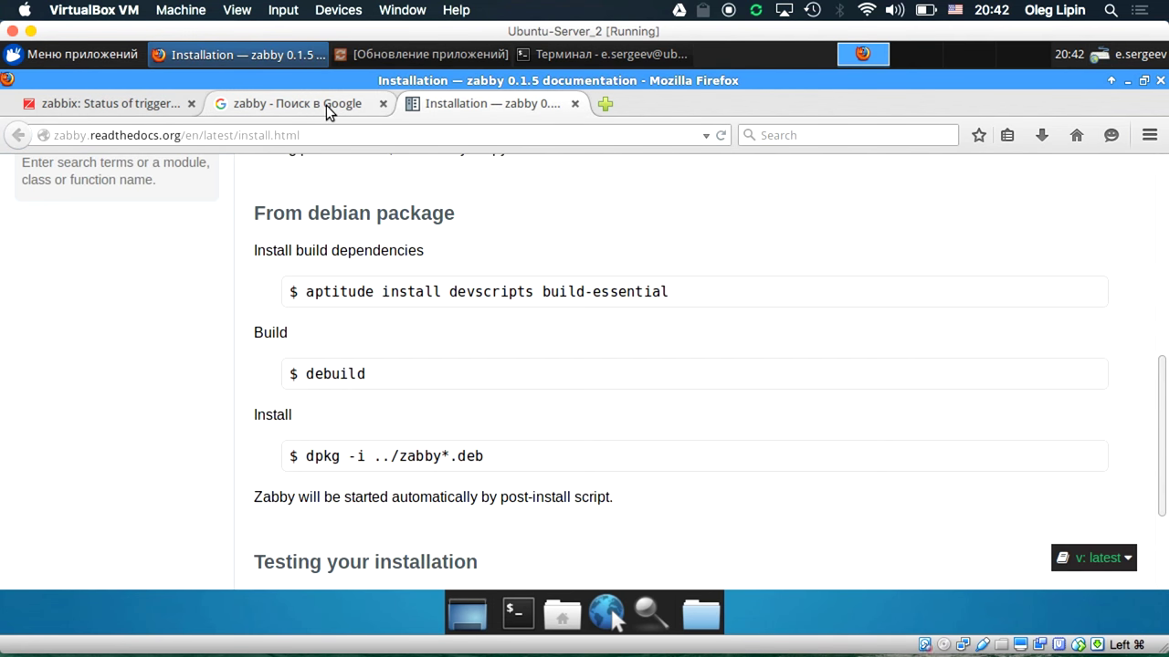
left_click(326, 105)
left_click(454, 107)
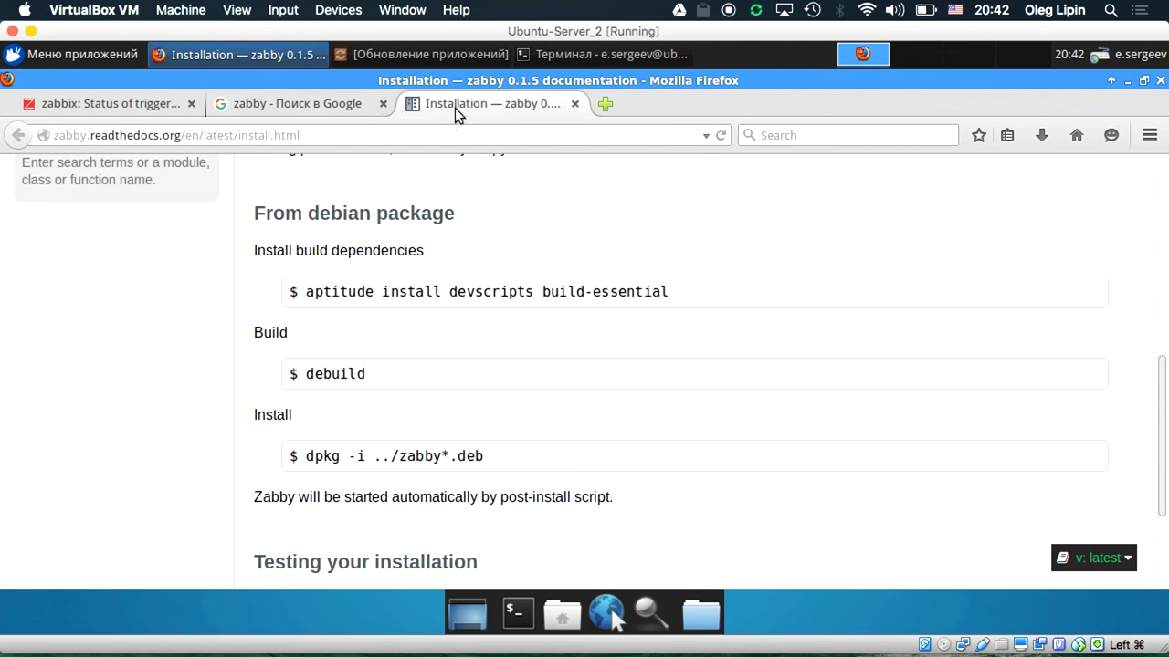
left_click(312, 103)
left_click(484, 103)
left_click(314, 103)
left_click(475, 104)
left_click(115, 107)
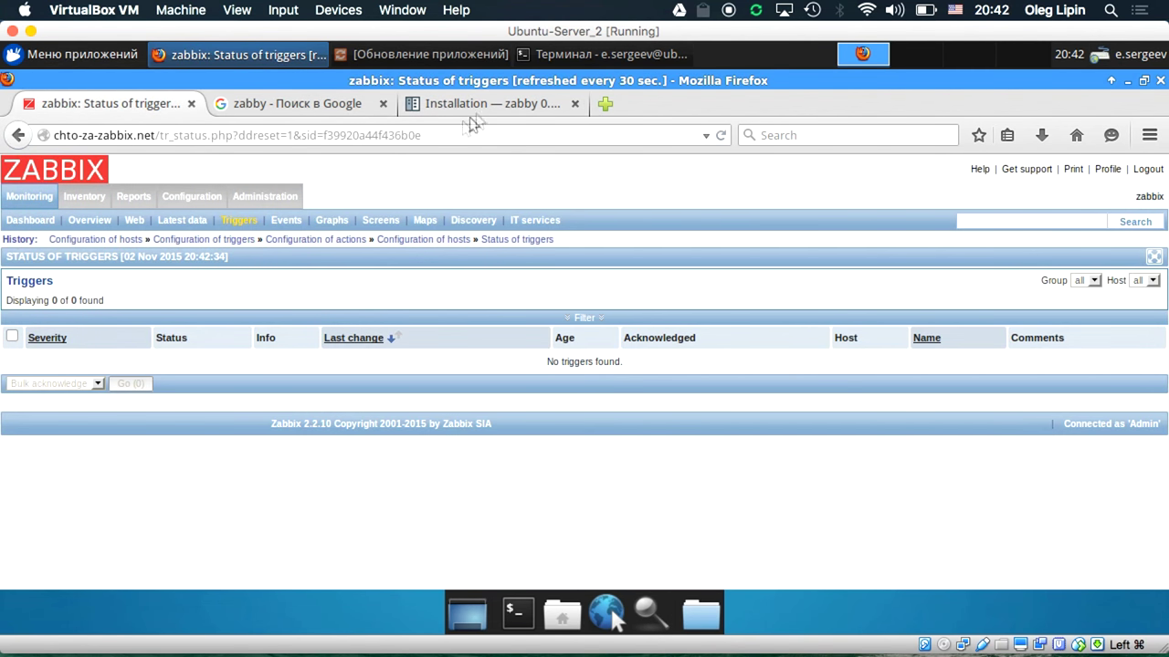
left_click(486, 103)
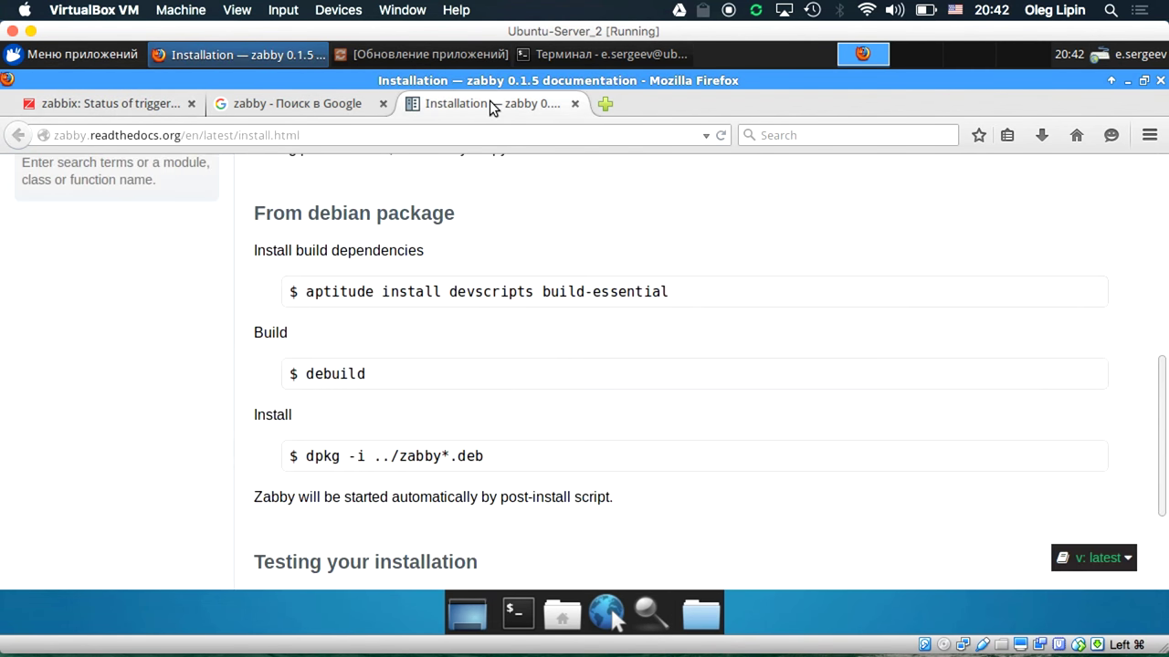
left_click(124, 109)
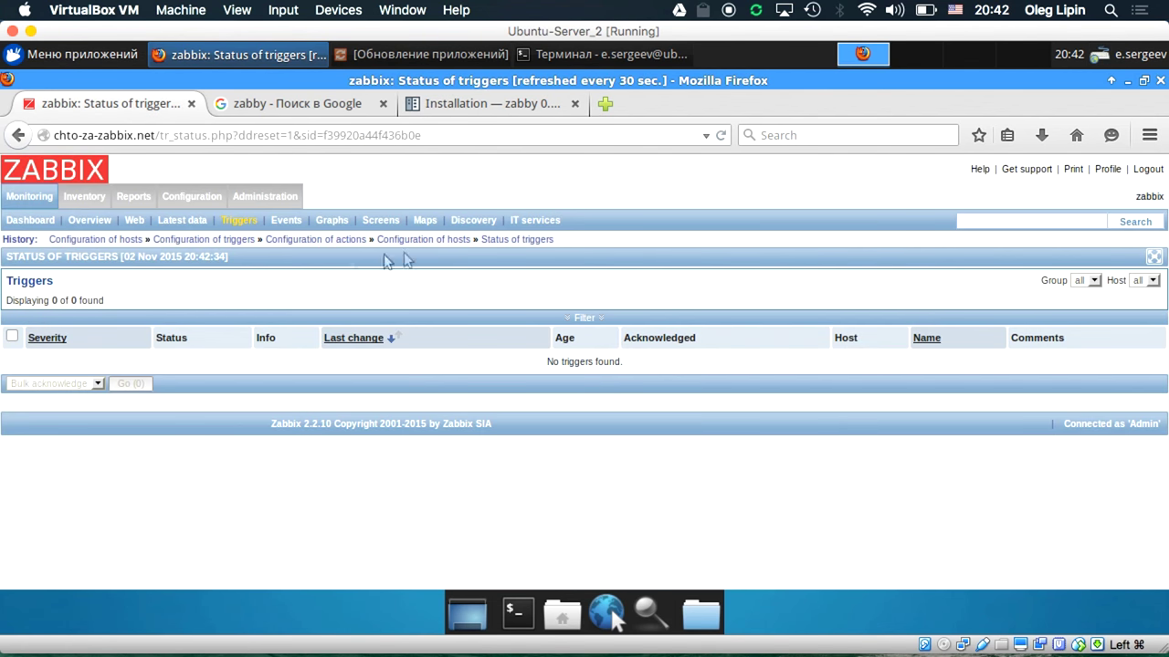
Open Administration > Scripts, then Configuration > Actions showing 'Report problems to Zabbix administrators' disabled.
mouse_move(263, 197)
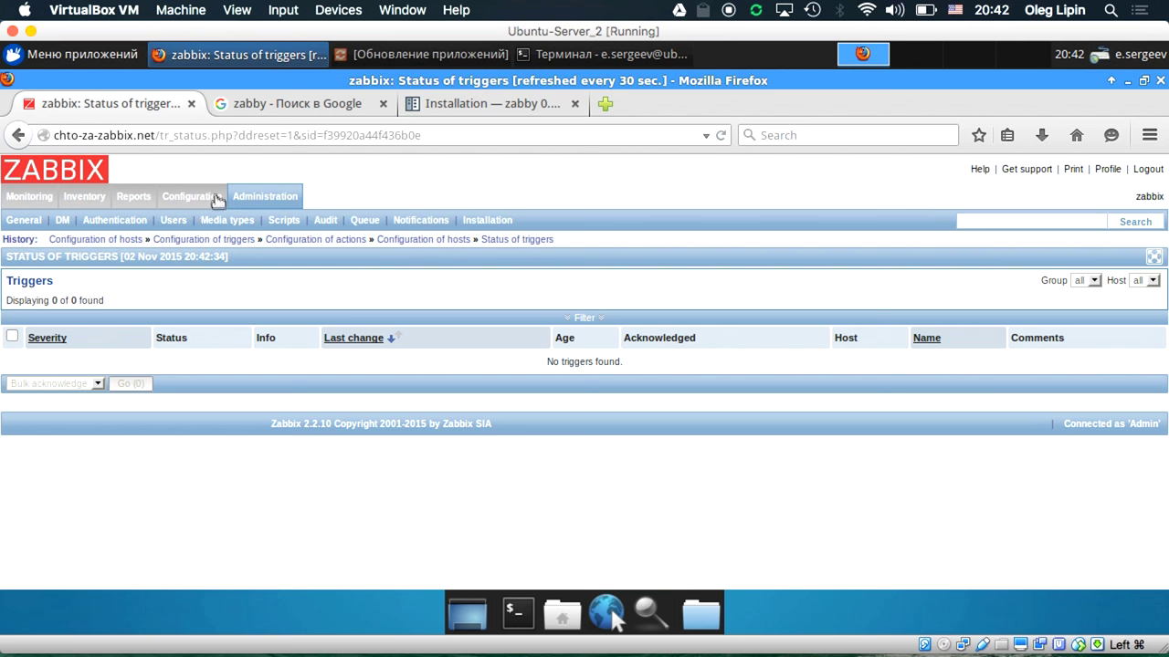
mouse_move(209, 203)
left_click(282, 221)
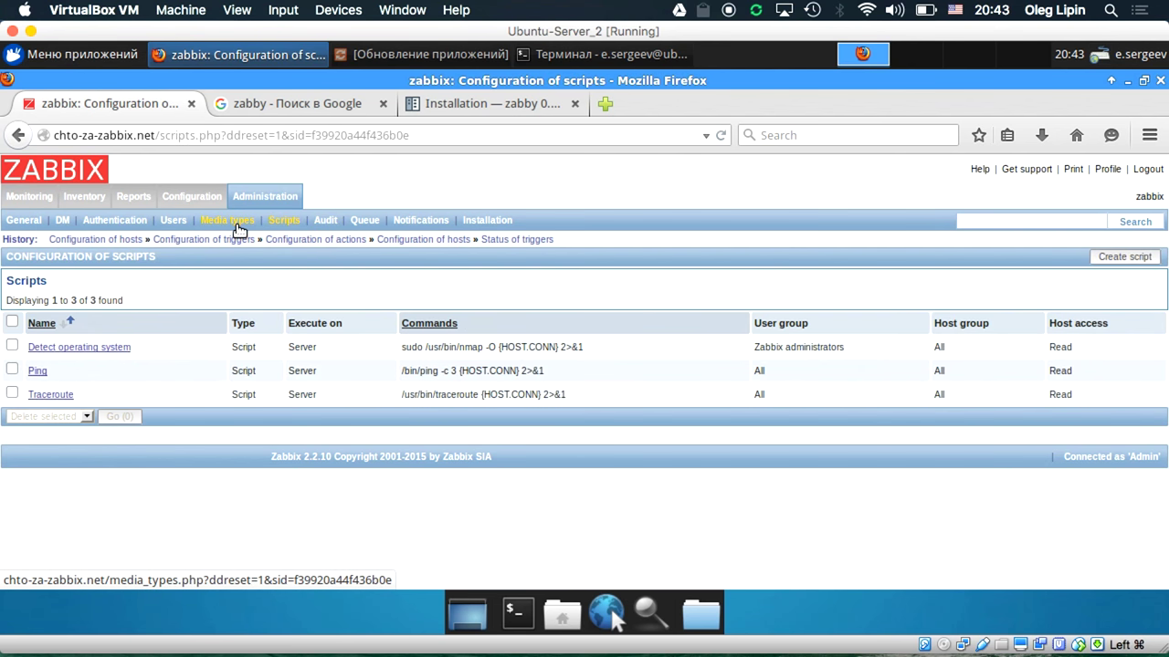
mouse_move(188, 198)
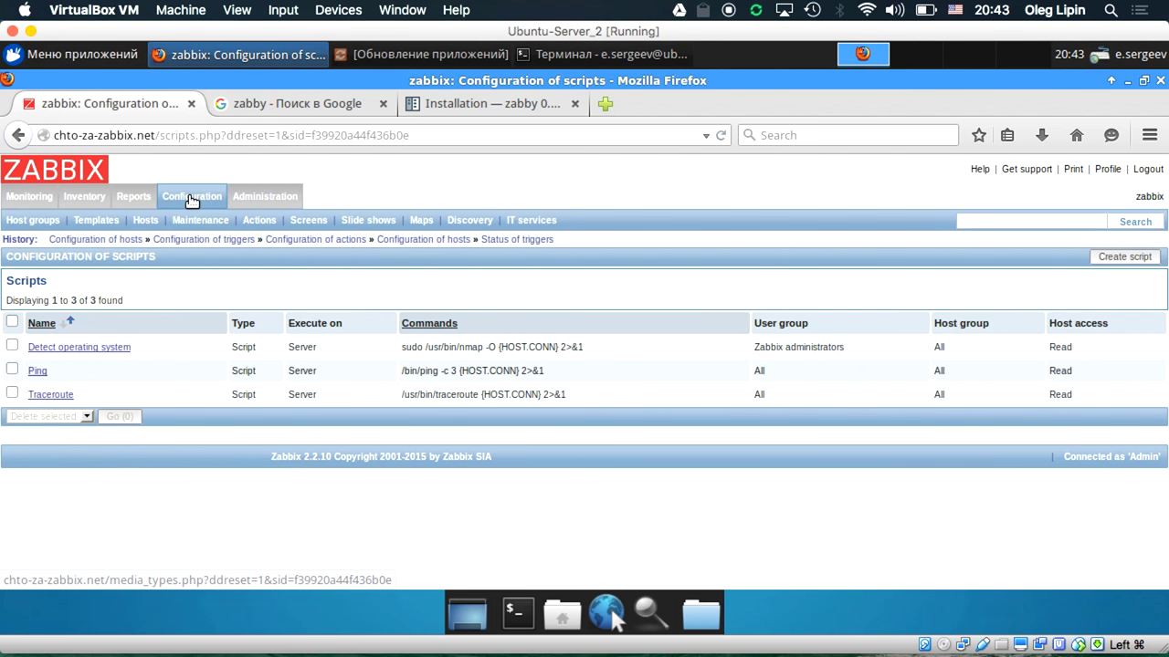
left_click(263, 223)
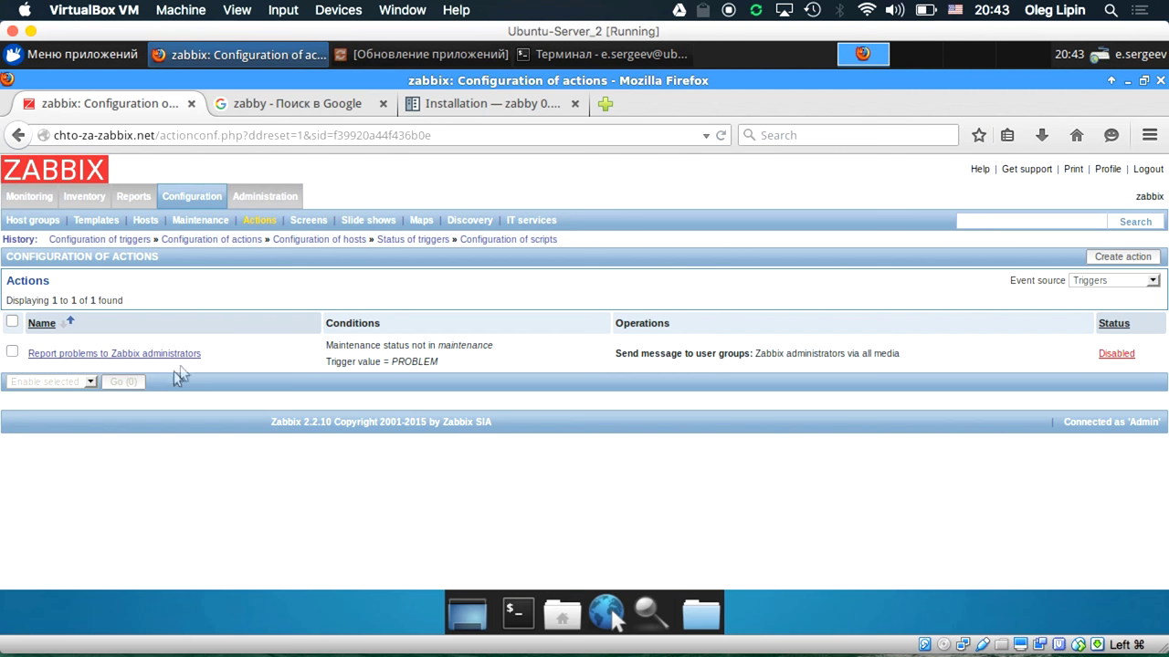
Start a new action and scroll through its Default message text.
left_click(1123, 256)
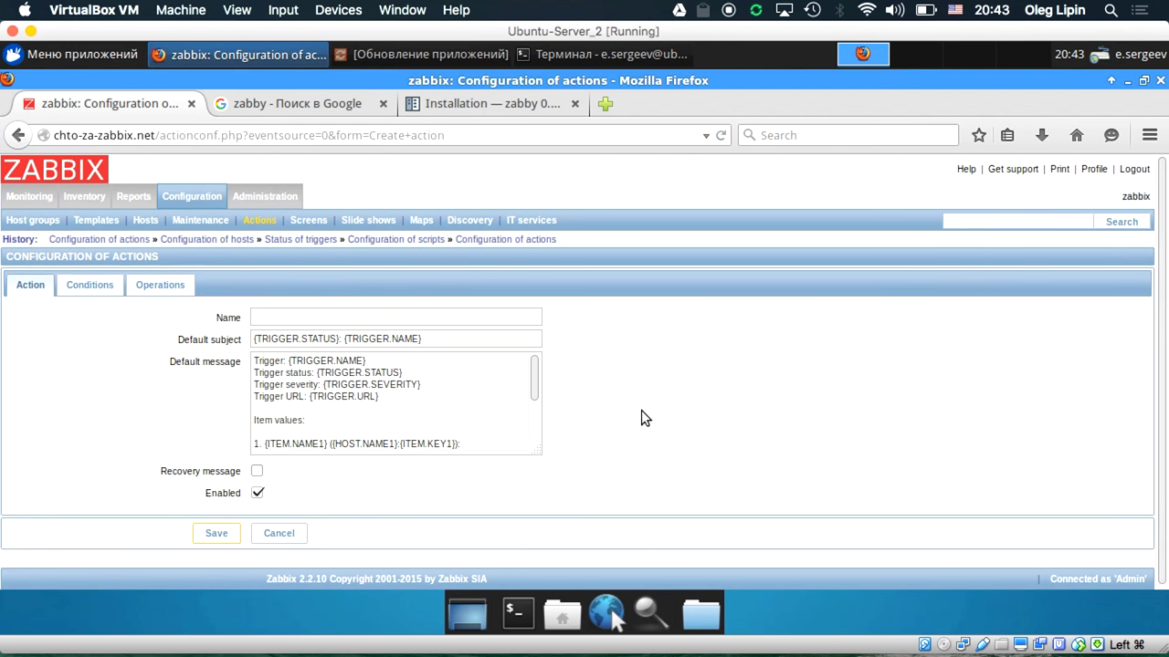
mouse_move(533, 375)
left_mouse_down()
mouse_move(532, 457)
mouse_move(538, 363)
left_mouse_up()
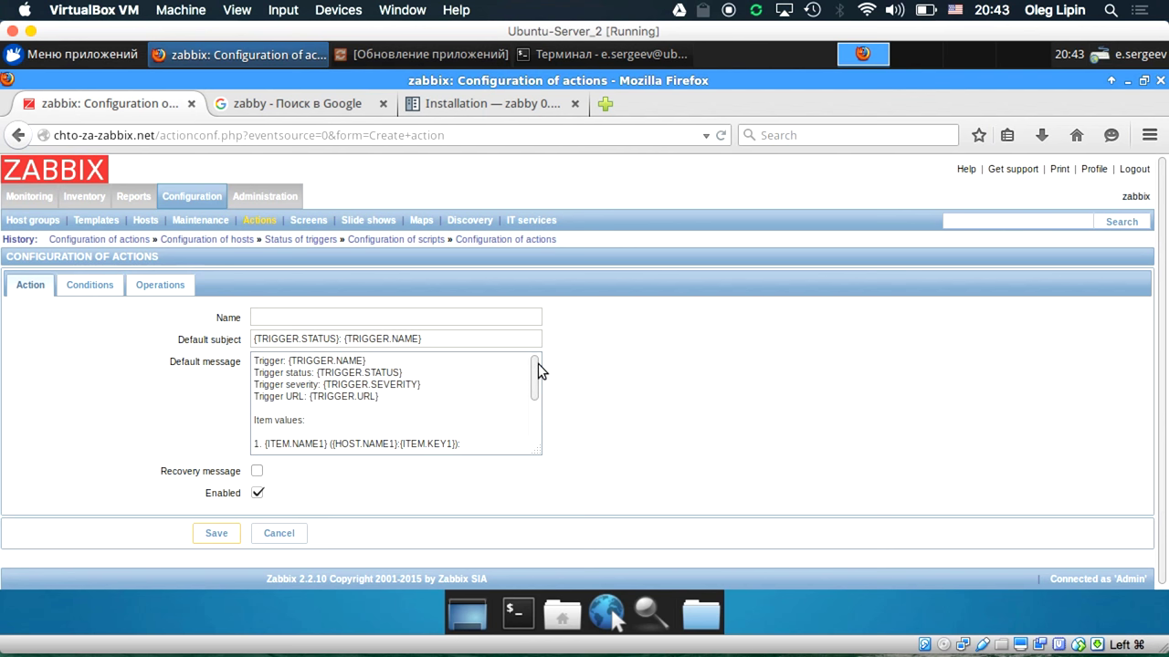
left_click_drag(532, 384, 535, 429)
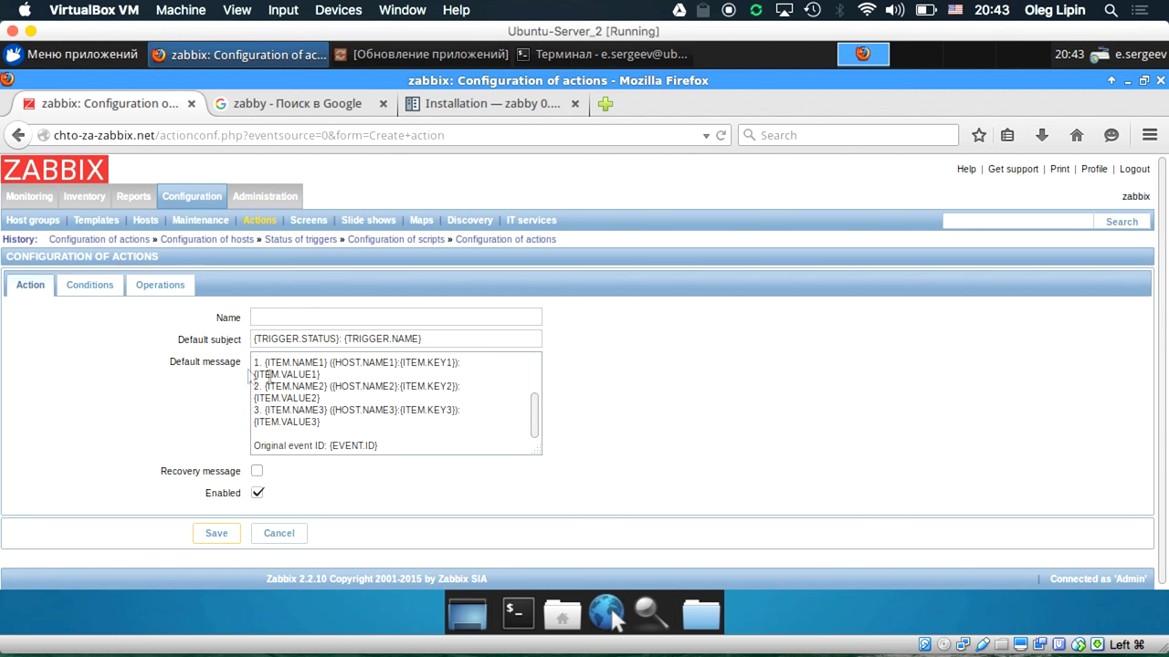
Review the new action's Conditions and Operations tabs, ending on the Action tab.
left_click(93, 284)
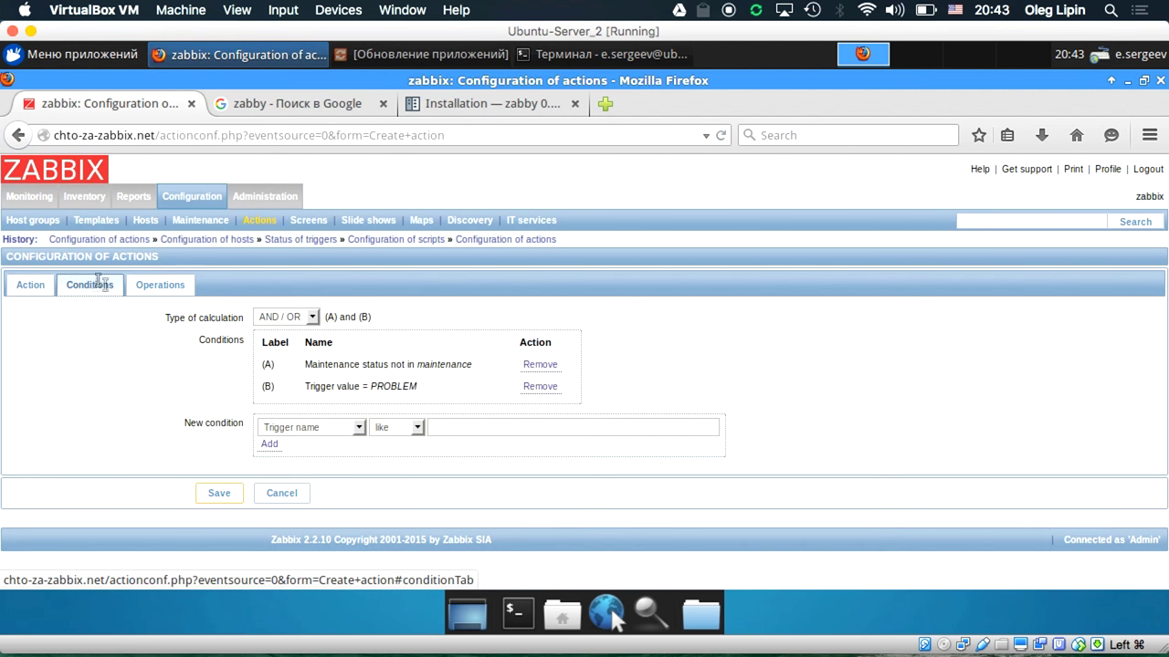
left_click(169, 289)
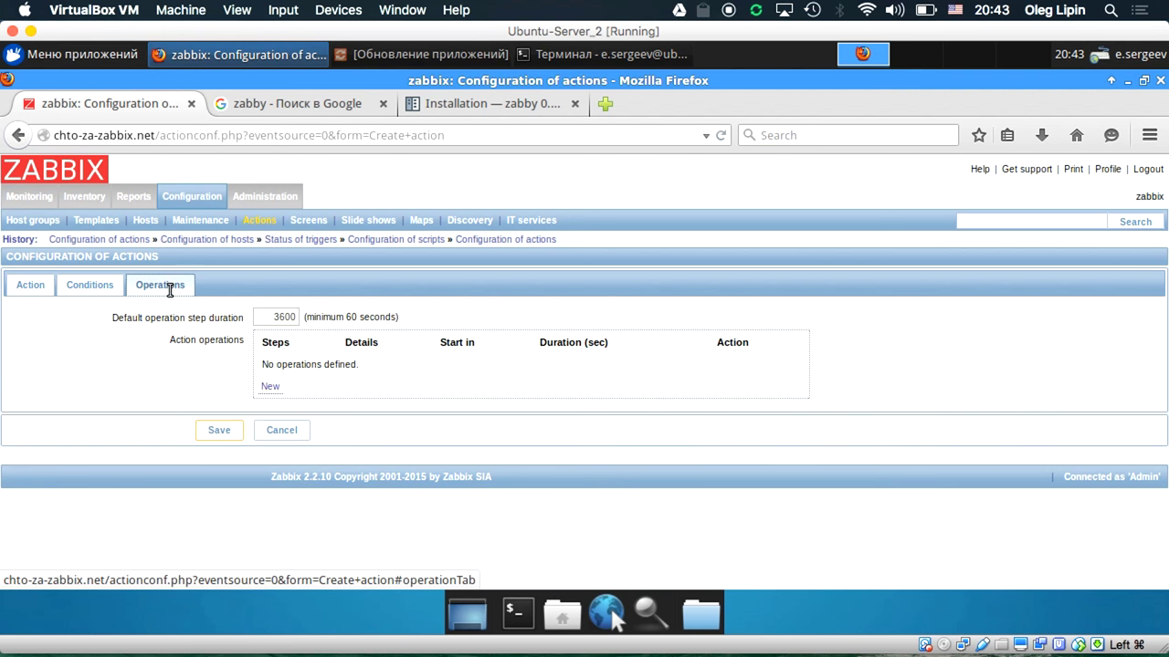
left_click(101, 289)
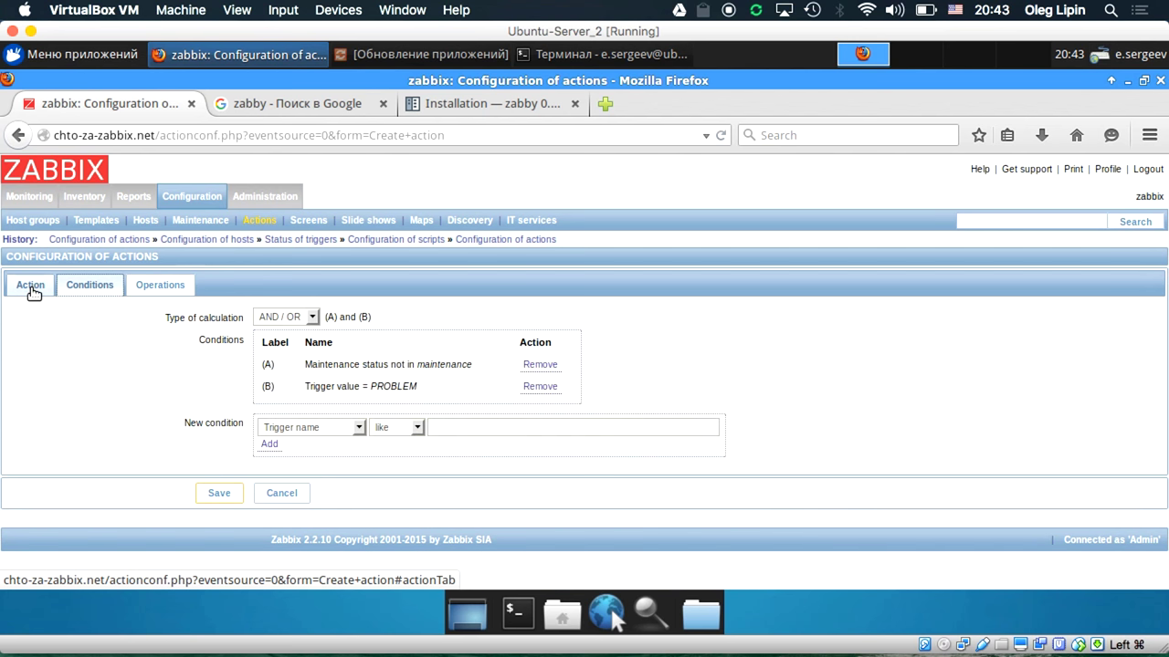
left_click(32, 290)
left_click(163, 288)
left_click(102, 287)
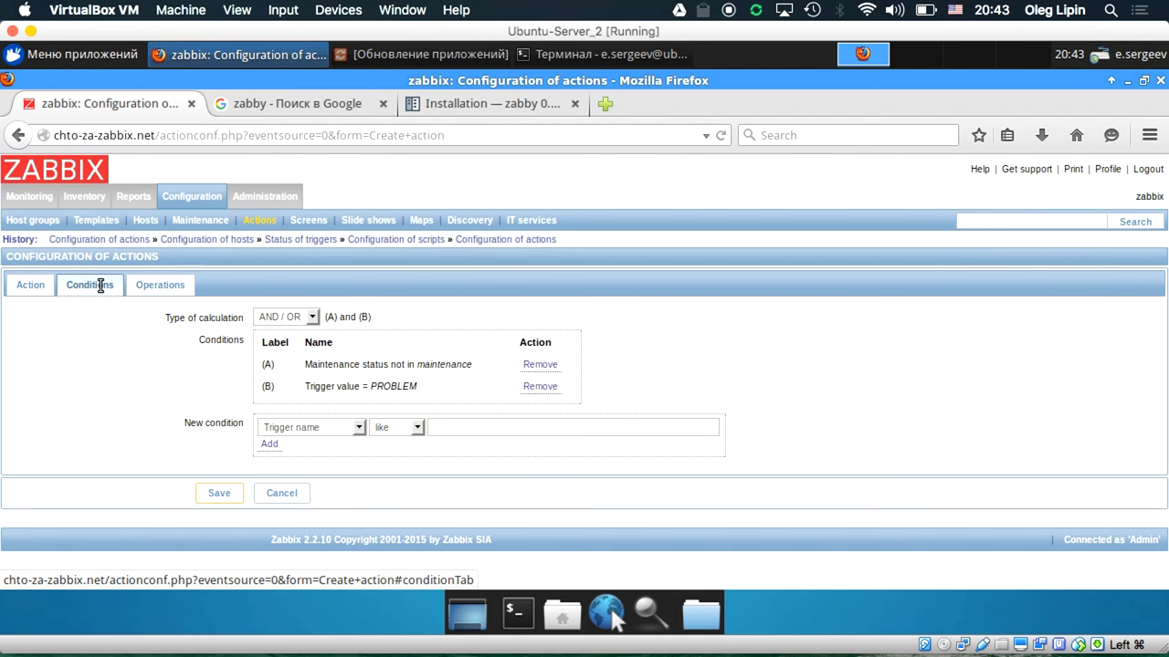
left_click(32, 286)
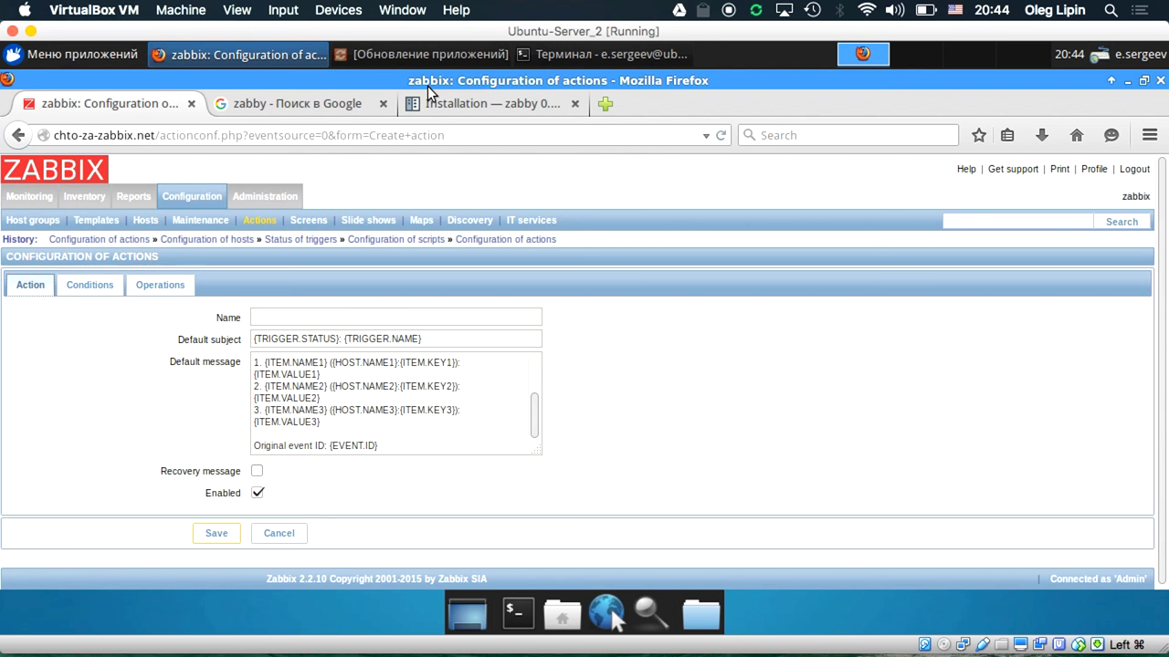
Return to the zabby Installation page and stop at its 'From debian package' aptitude, debuild and dpkg -i steps.
left_click(474, 106)
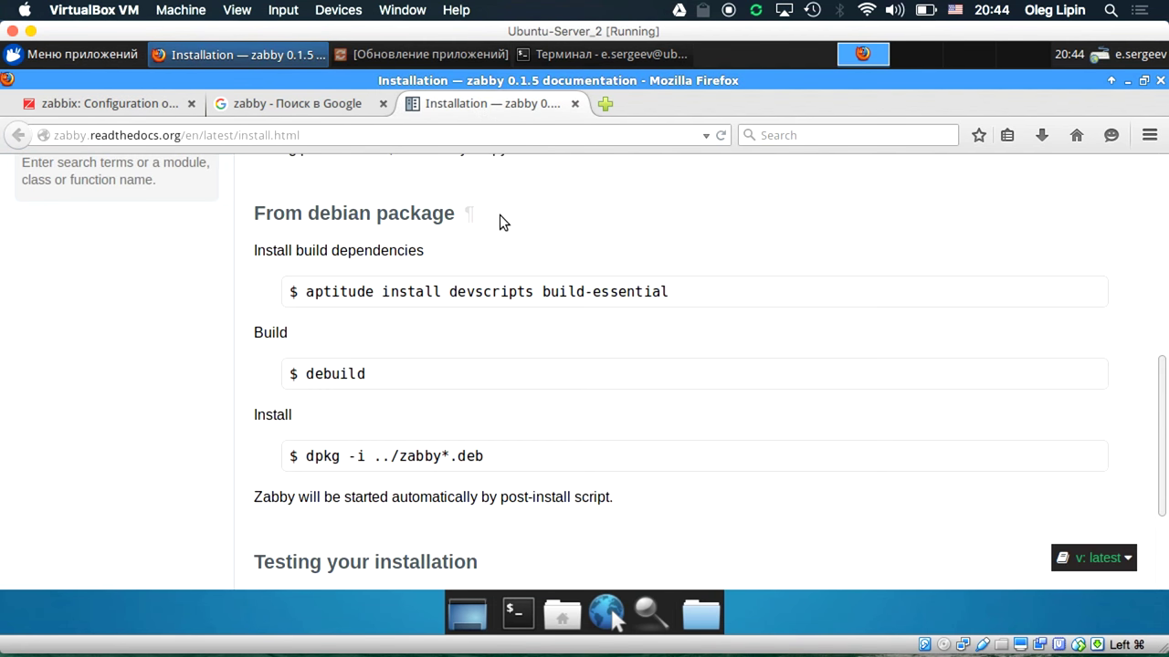
scroll(499, 215, "down", 1)
scroll(499, 215, "up", 3)
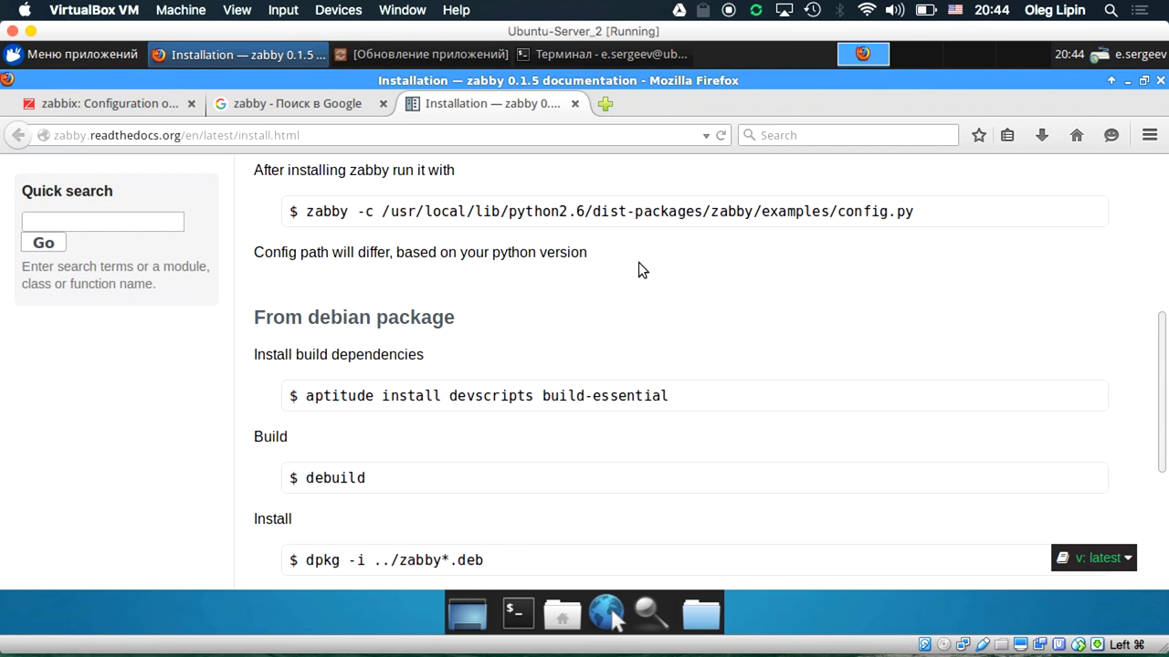
scroll(638, 262, "up", 7)
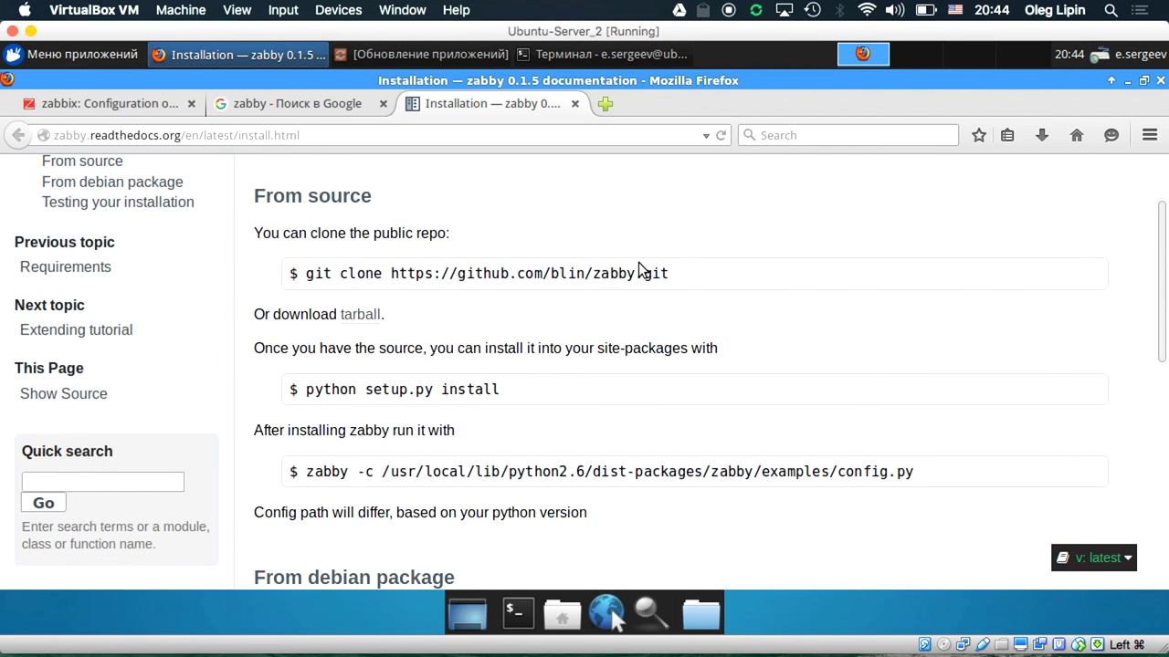
scroll(638, 262, "up", 1)
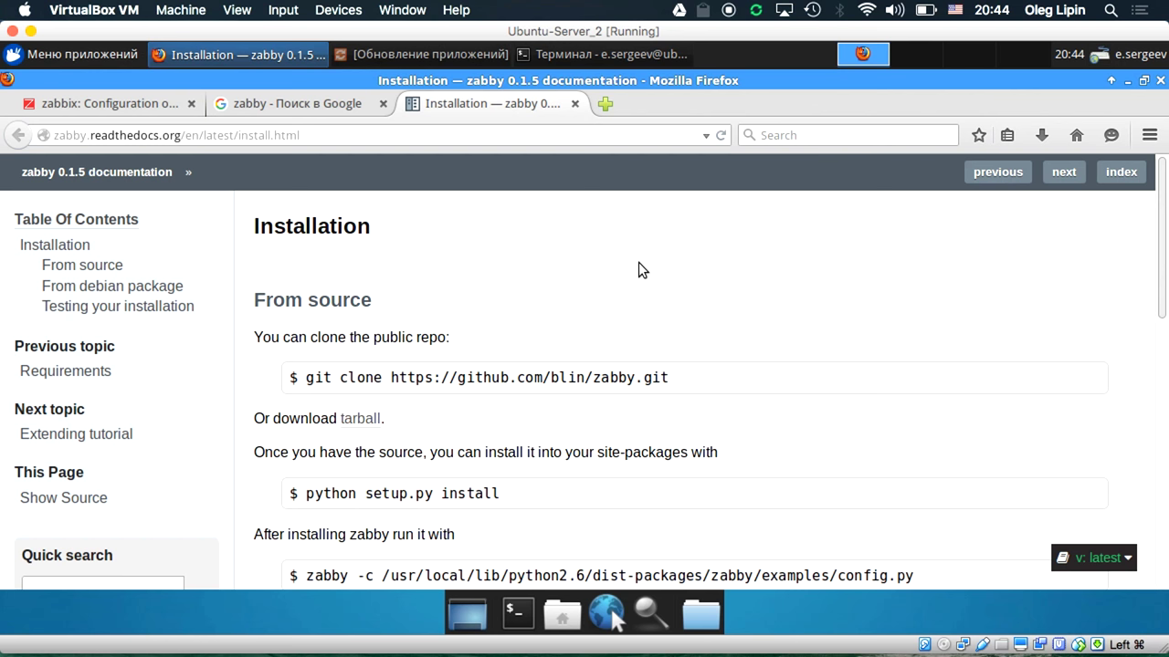
scroll(638, 262, "down", 1)
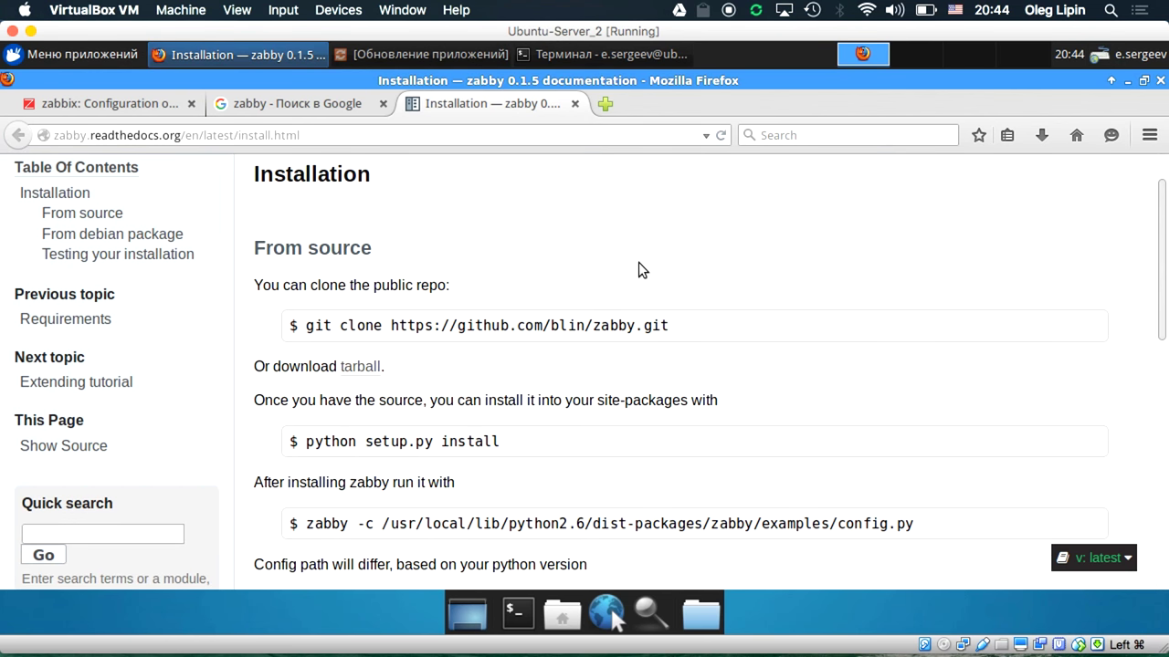
scroll(638, 262, "down", 2)
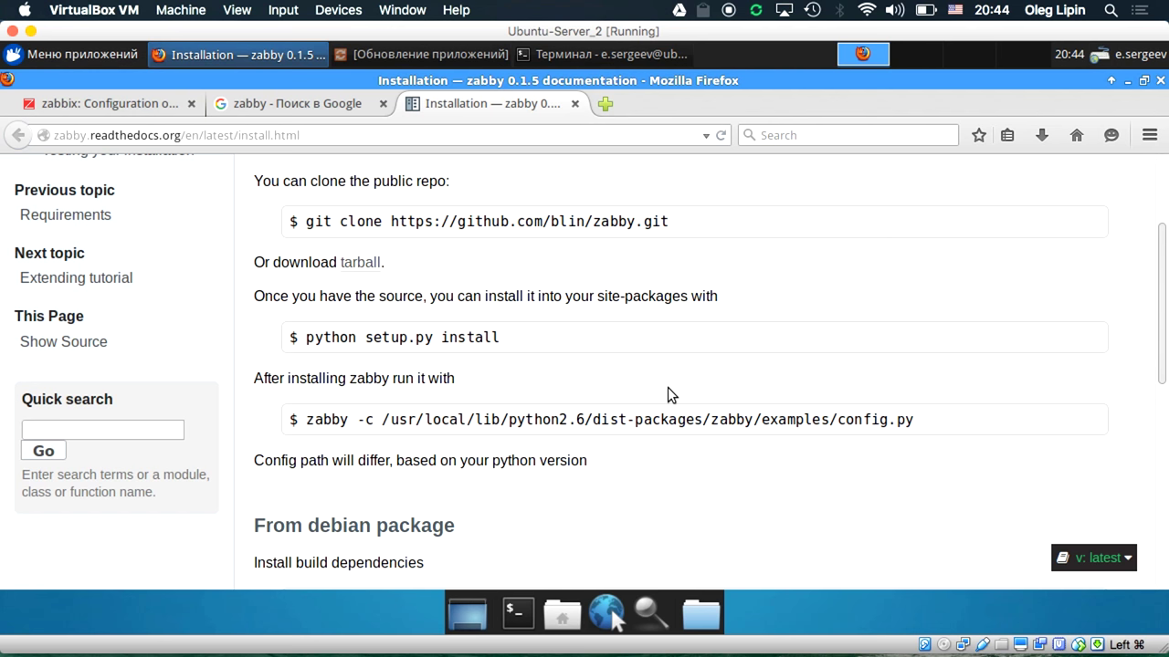
scroll(667, 387, "down", 4)
scroll(667, 387, "up", 1)
scroll(667, 387, "down", 5)
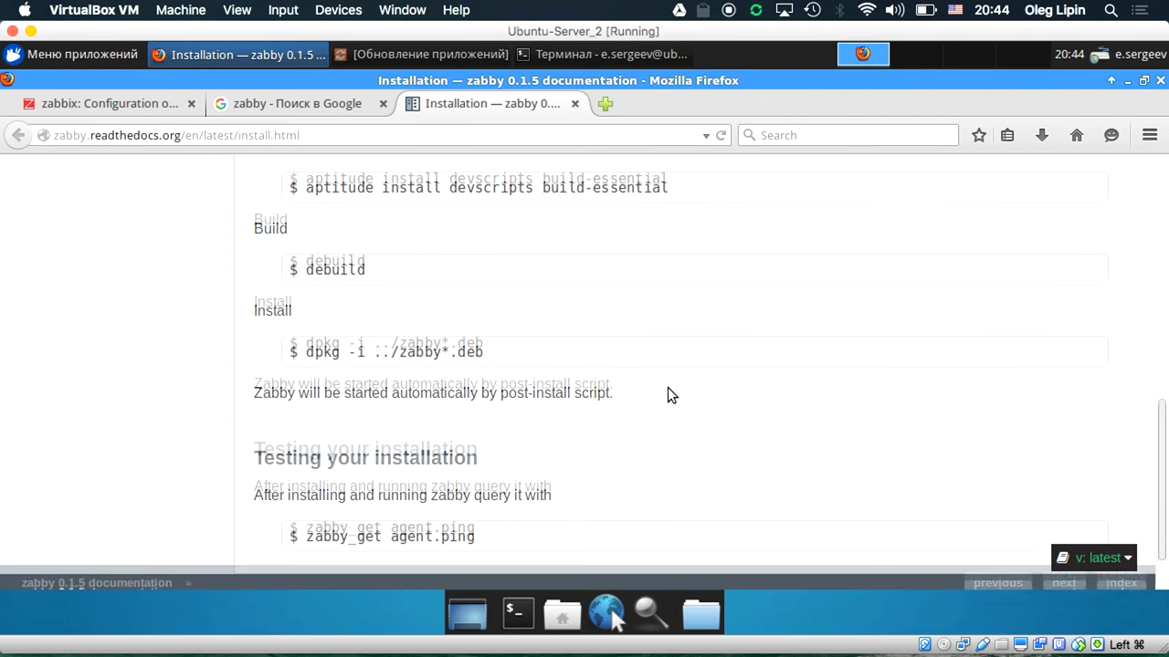
scroll(667, 387, "up", 11)
scroll(668, 387, "down", 5)
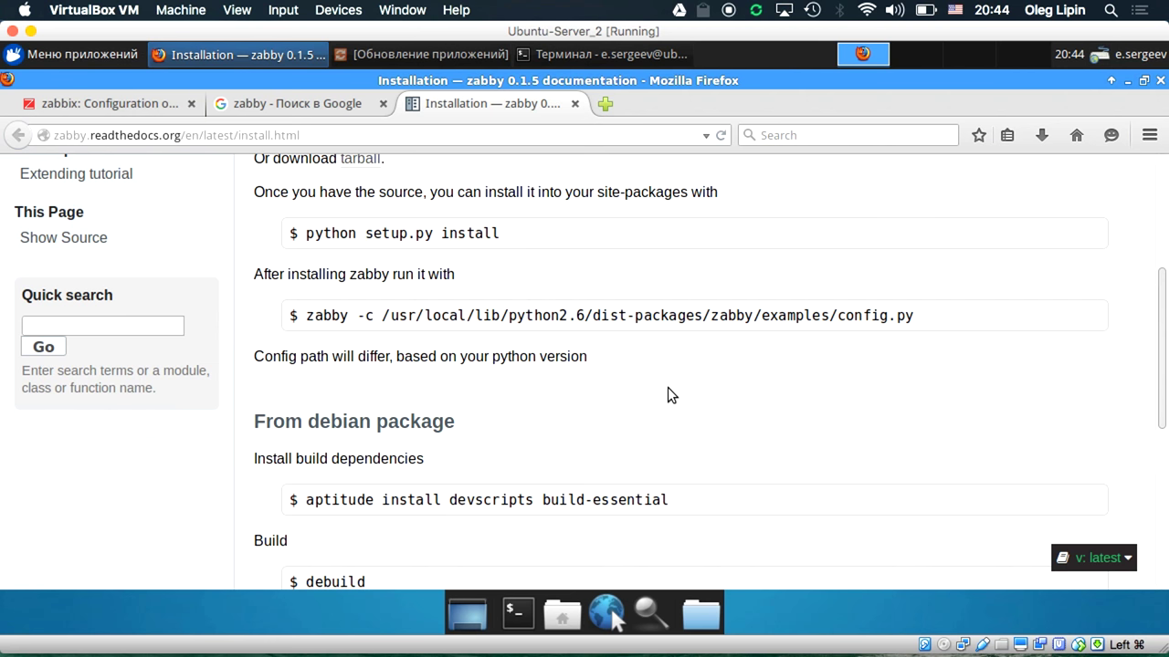
scroll(667, 388, "up", 2)
scroll(667, 388, "down", 4)
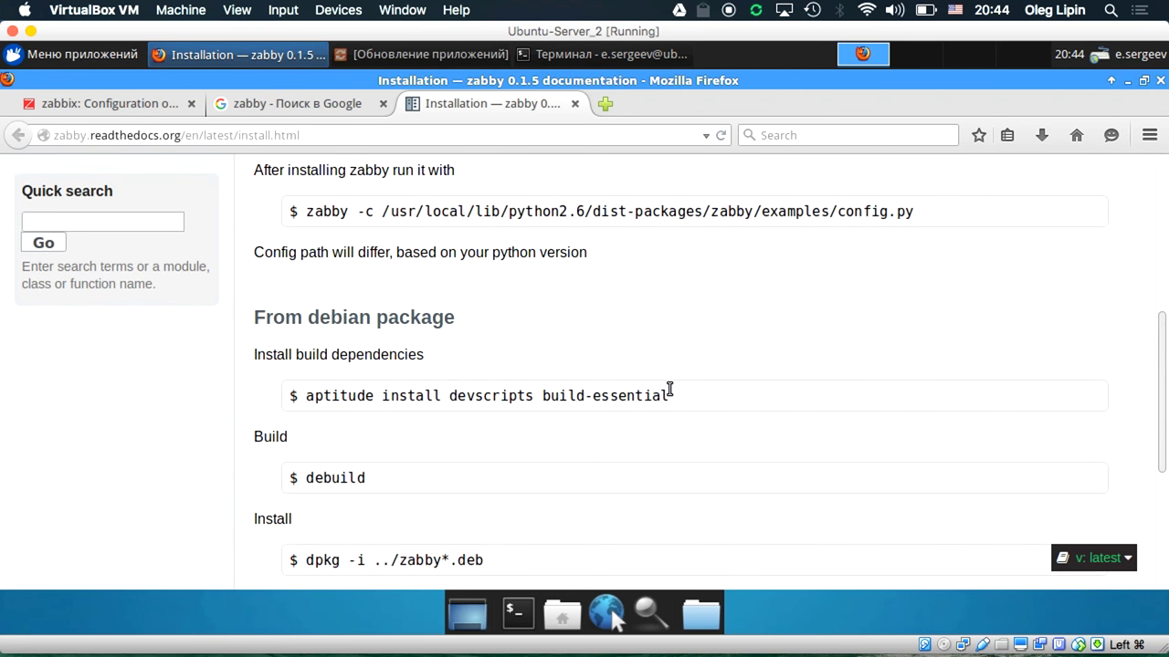
scroll(667, 387, "up", 2)
scroll(667, 387, "down", 4)
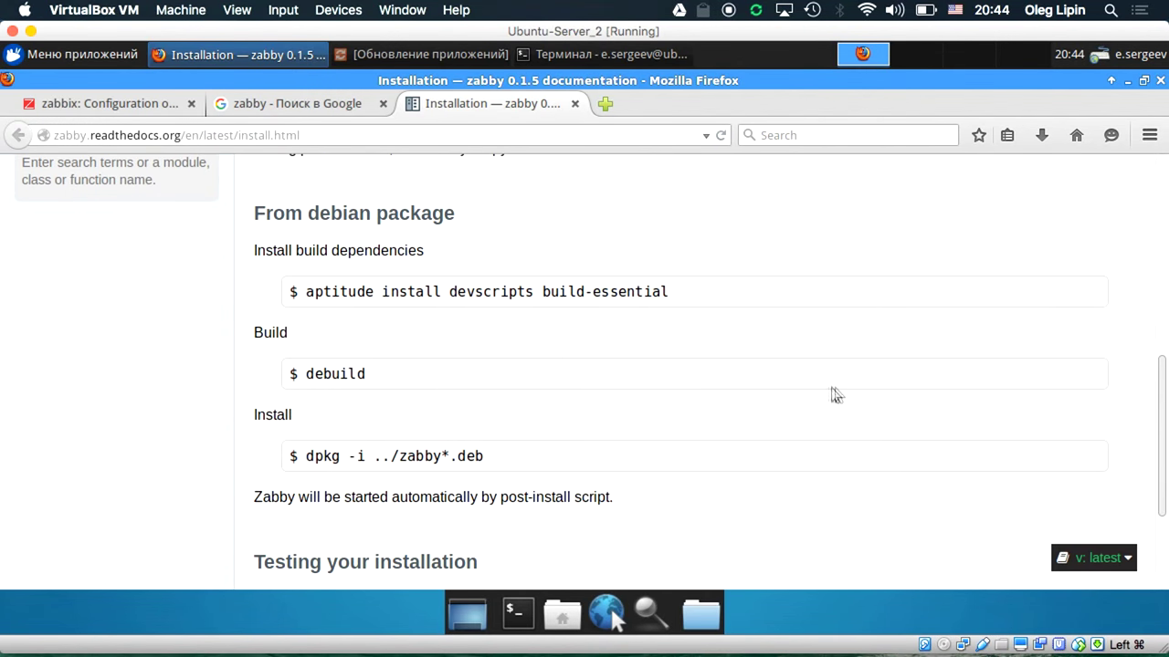
scroll(902, 415, "down", 2)
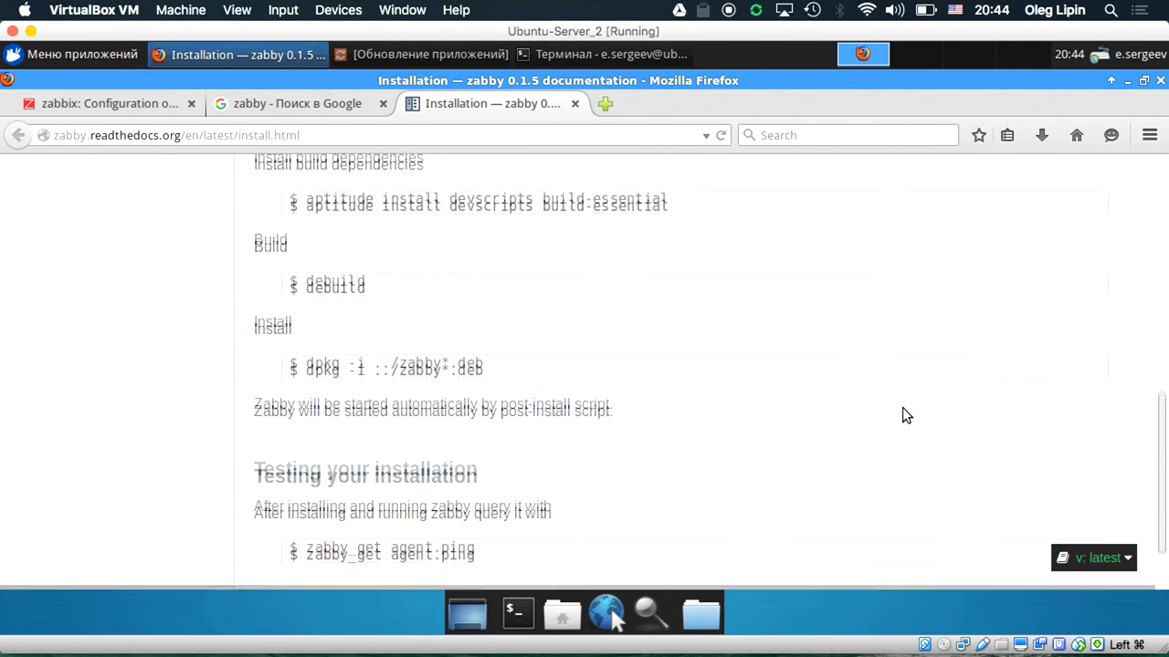
scroll(902, 415, "up", 4)
scroll(902, 415, "up", 3)
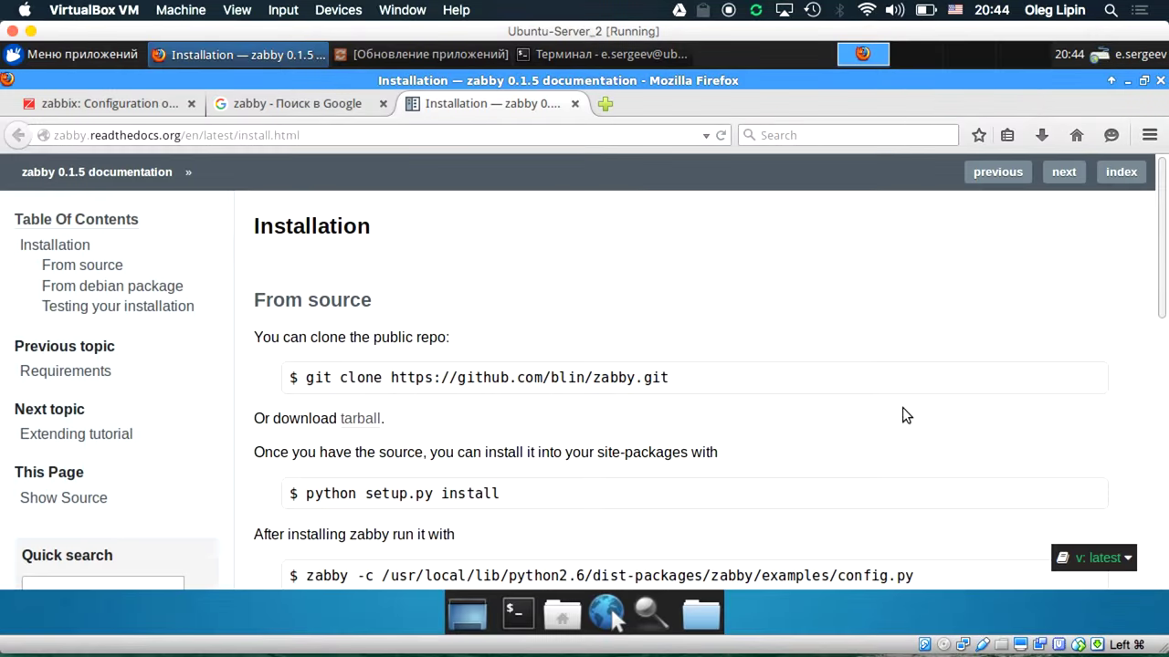
scroll(902, 415, "down", 6)
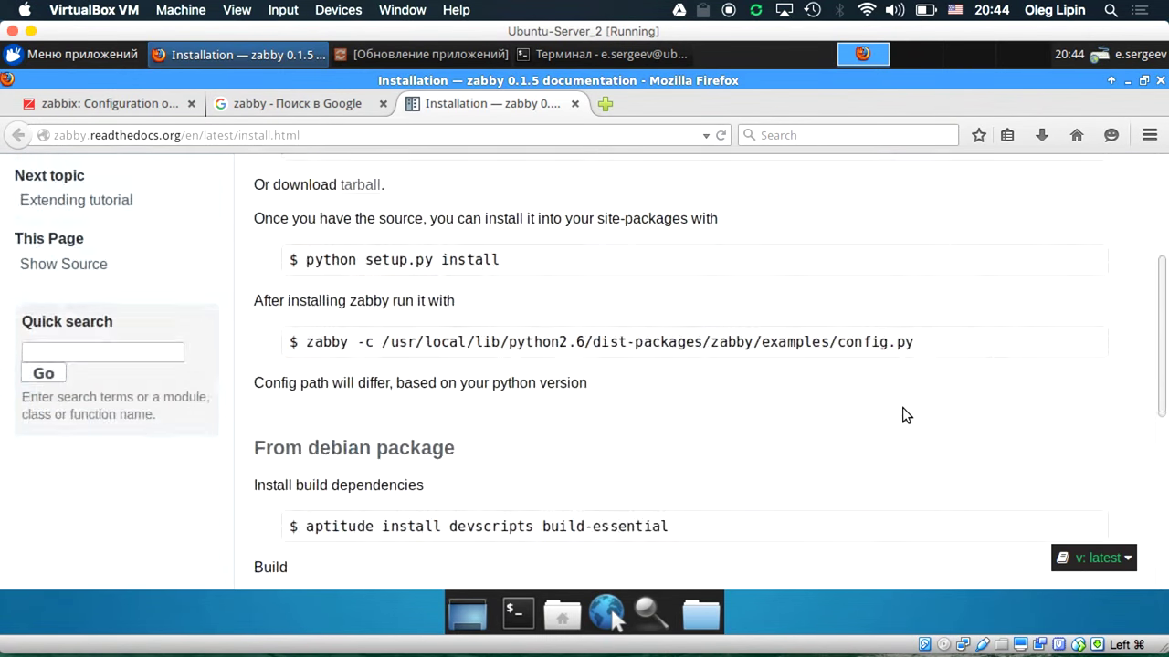
scroll(902, 416, "up", 2)
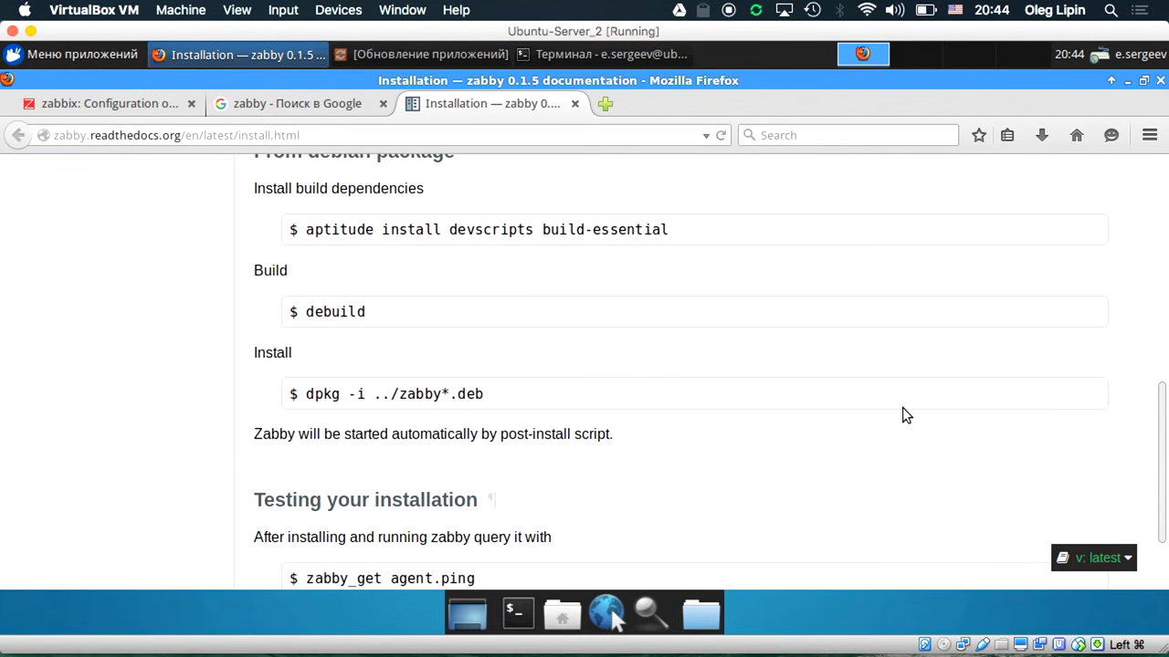
scroll(902, 415, "up", 10)
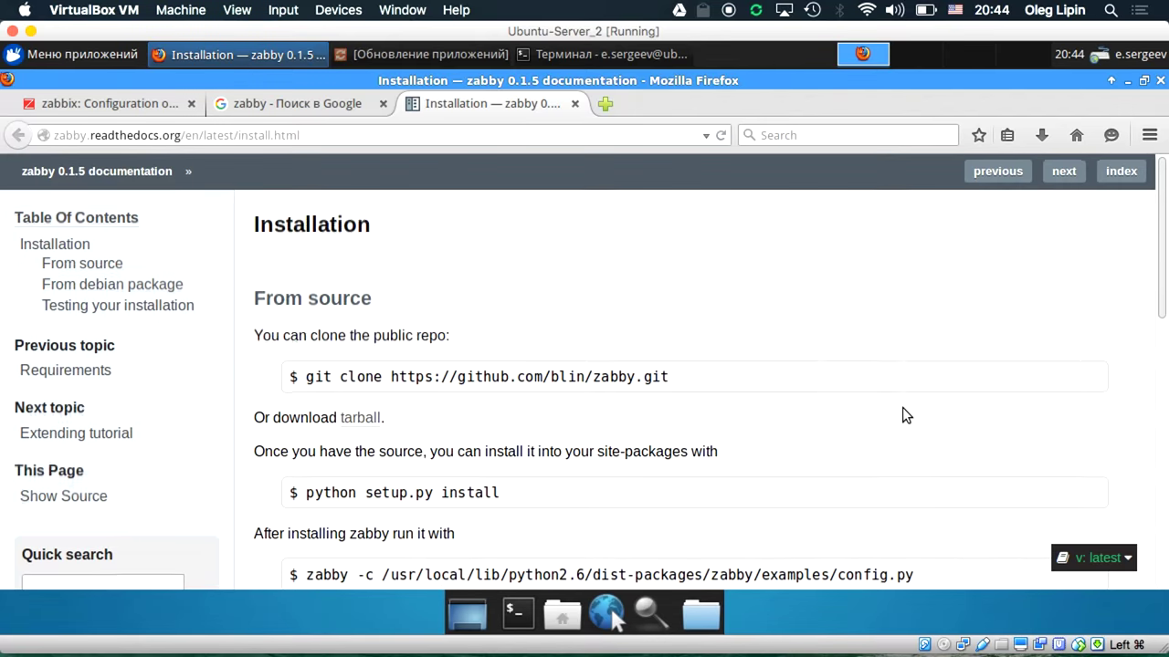
scroll(902, 415, "down", 10)
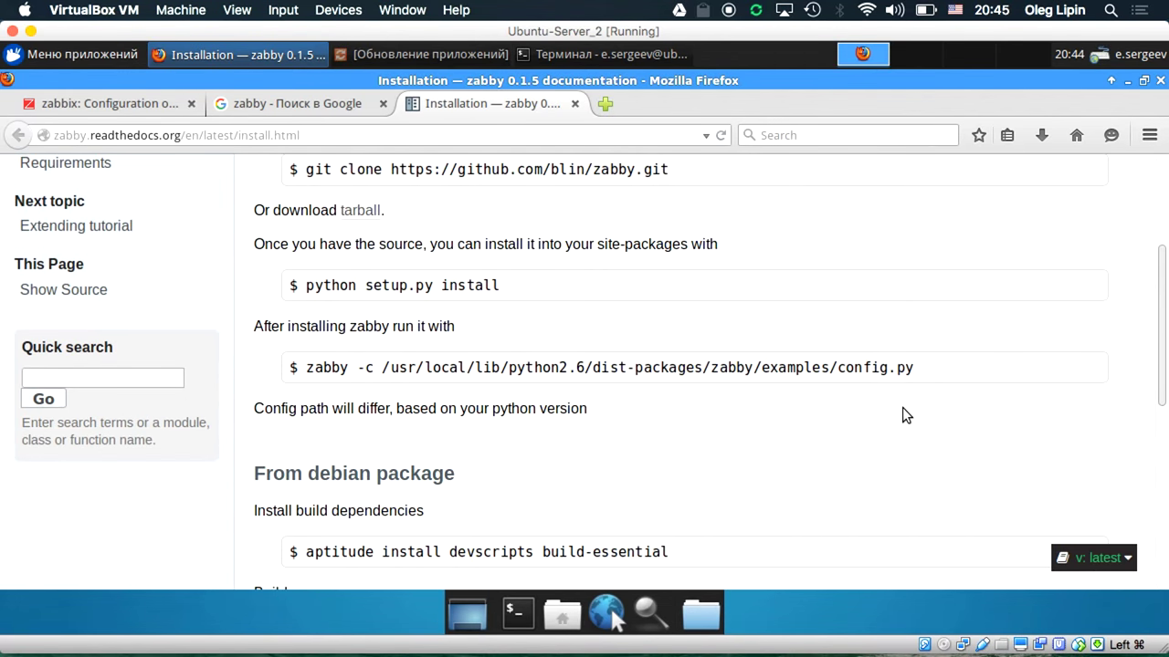
scroll(902, 415, "up", 3)
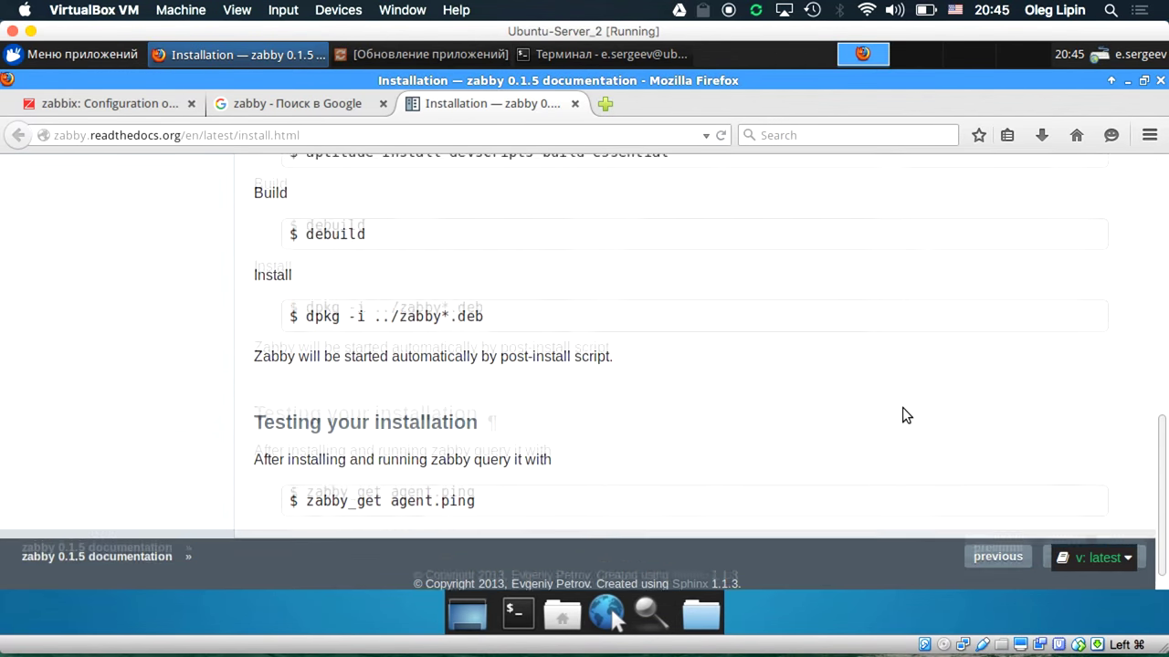
scroll(902, 415, "down", 2)
scroll(902, 416, "up", 8)
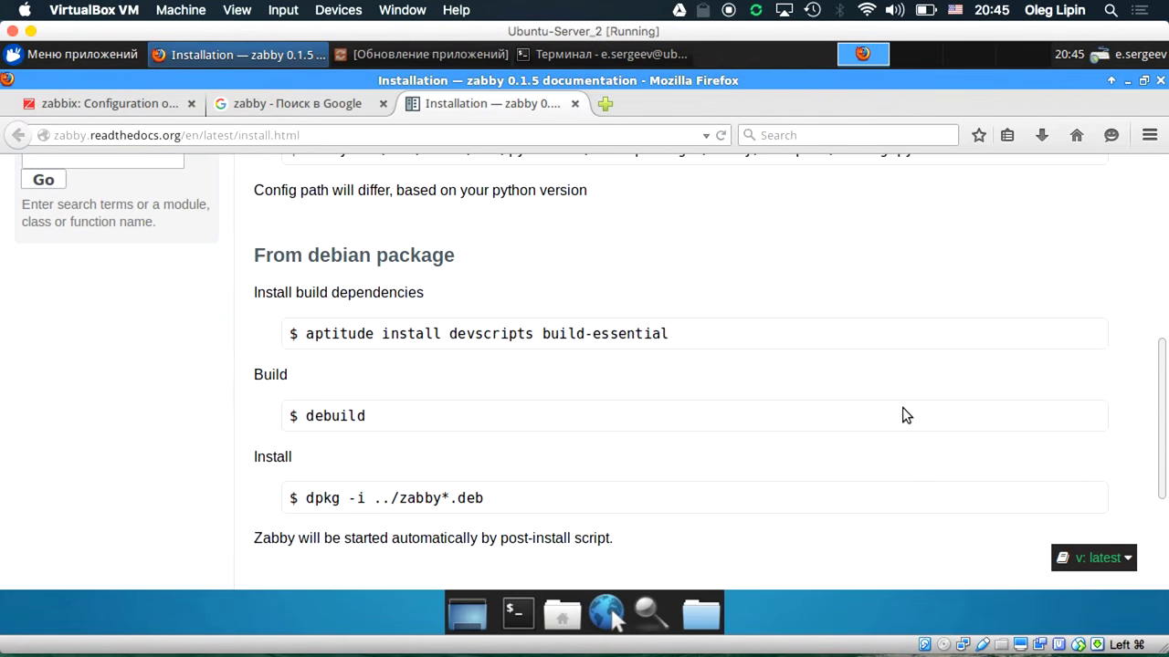
scroll(902, 412, "down", 5)
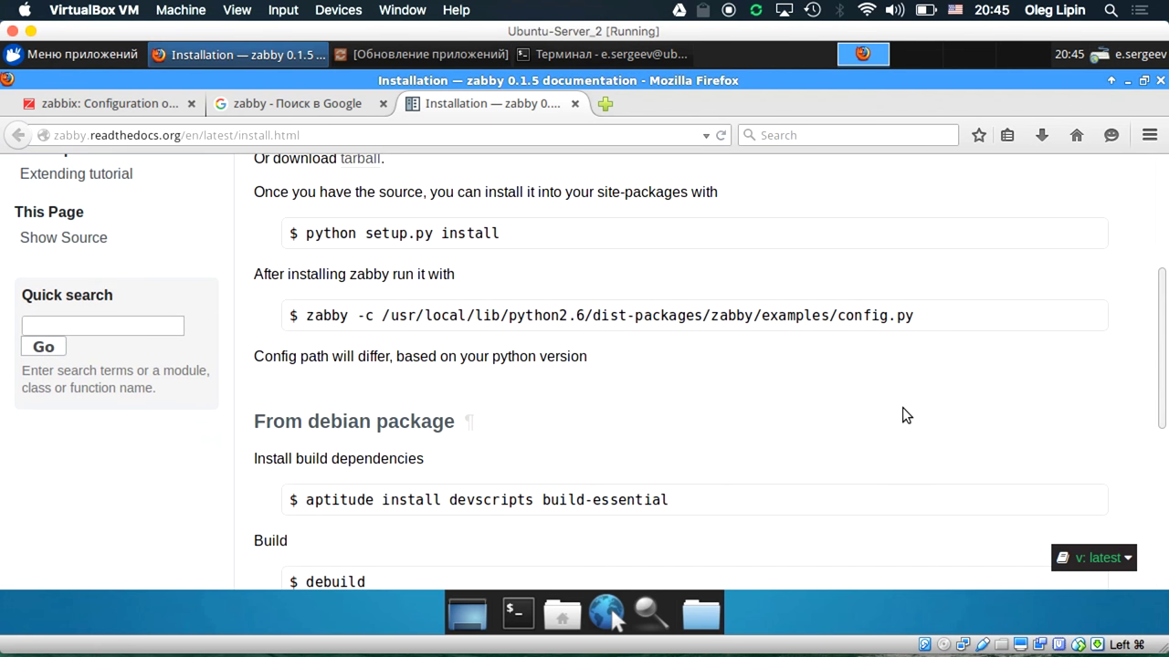
scroll(902, 408, "down", 1)
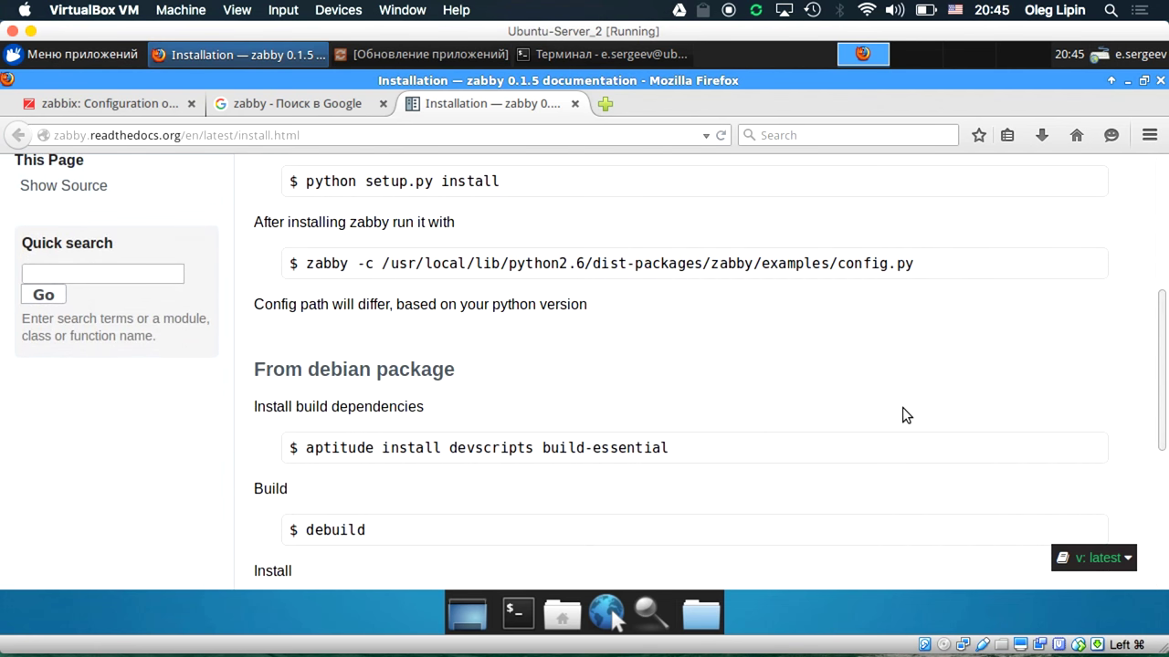
scroll(902, 408, "up", 2)
scroll(902, 408, "down", 1)
scroll(902, 415, "up", 1)
scroll(902, 416, "down", 1)
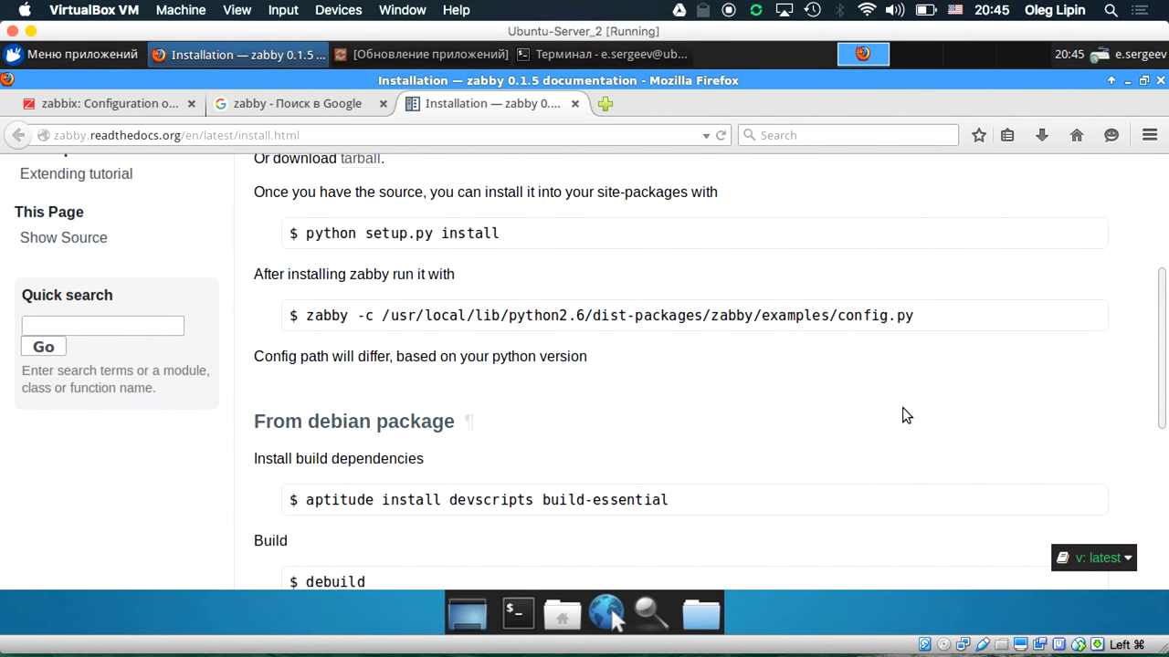
scroll(902, 416, "up", 1)
scroll(902, 415, "down", 2)
scroll(902, 415, "up", 1)
scroll(902, 415, "down", 1)
scroll(902, 415, "up", 1)
scroll(902, 416, "down", 1)
scroll(902, 415, "up", 1)
scroll(902, 416, "down", 2)
scroll(902, 415, "up", 1)
scroll(902, 415, "down", 2)
scroll(902, 415, "up", 1)
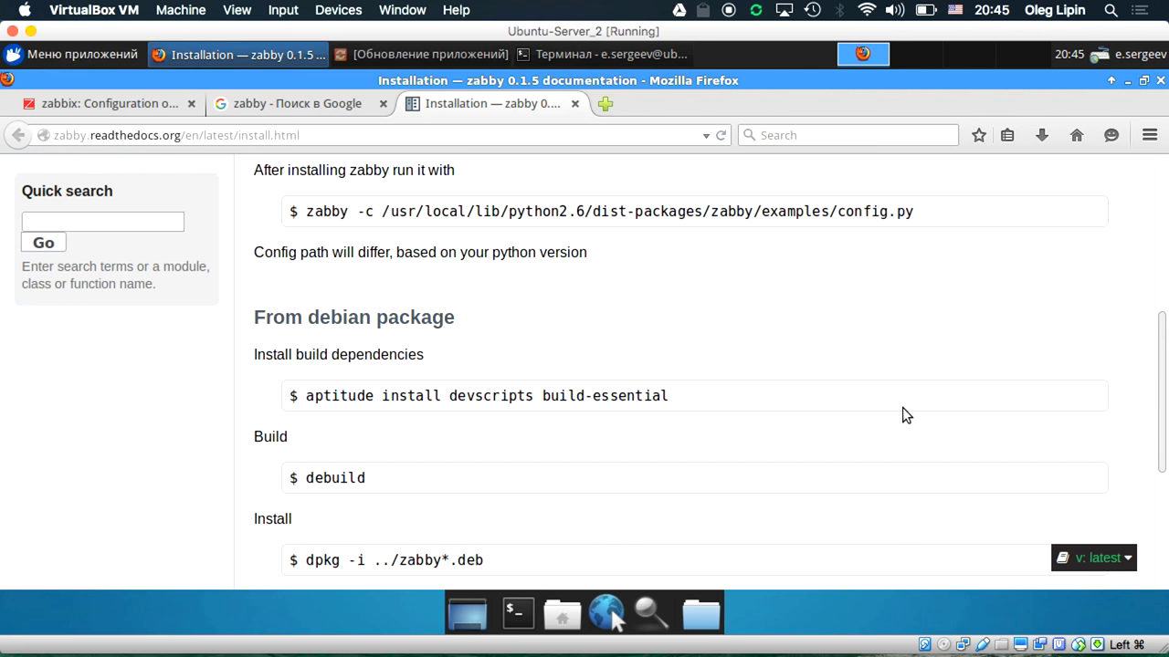
Scroll through the From source, From debian package and Testing sections, then back to the Installation heading.
scroll(902, 409, "down", 2)
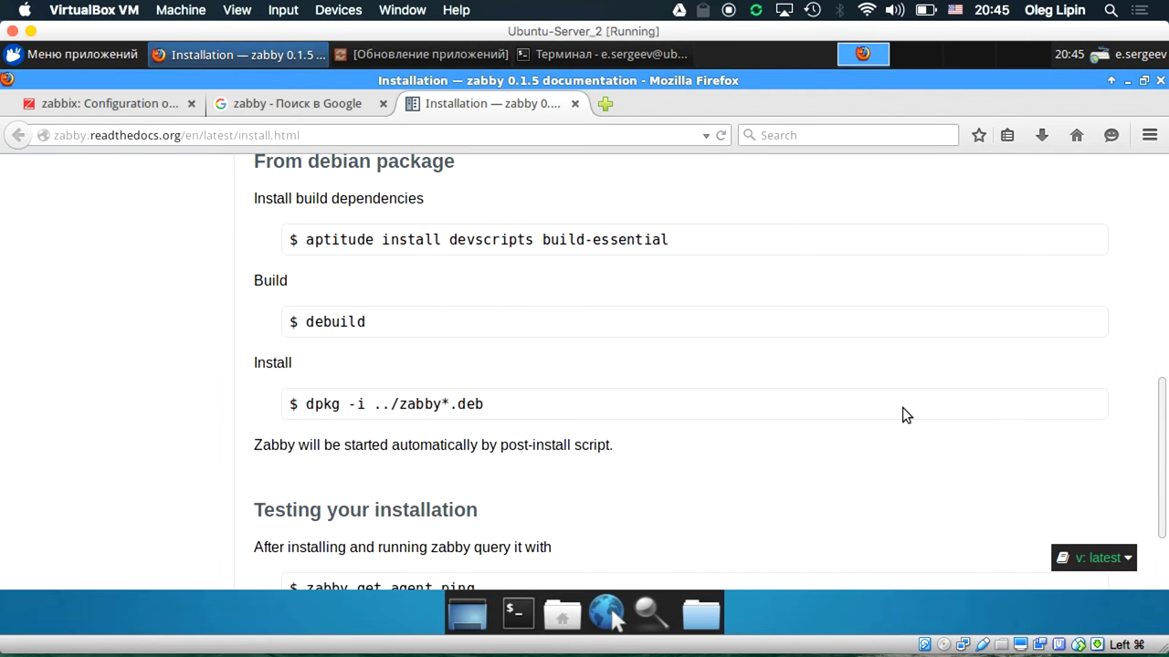
scroll(902, 408, "up", 2)
scroll(902, 408, "down", 1)
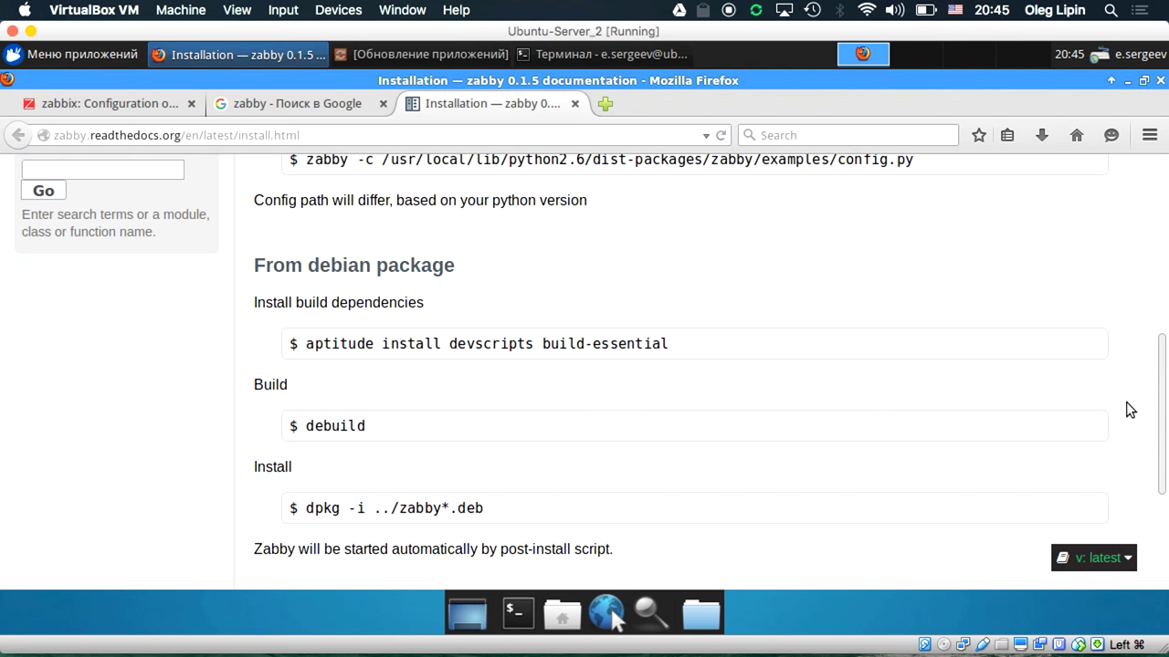
scroll(1126, 409, "down", 1)
scroll(1126, 409, "up", 2)
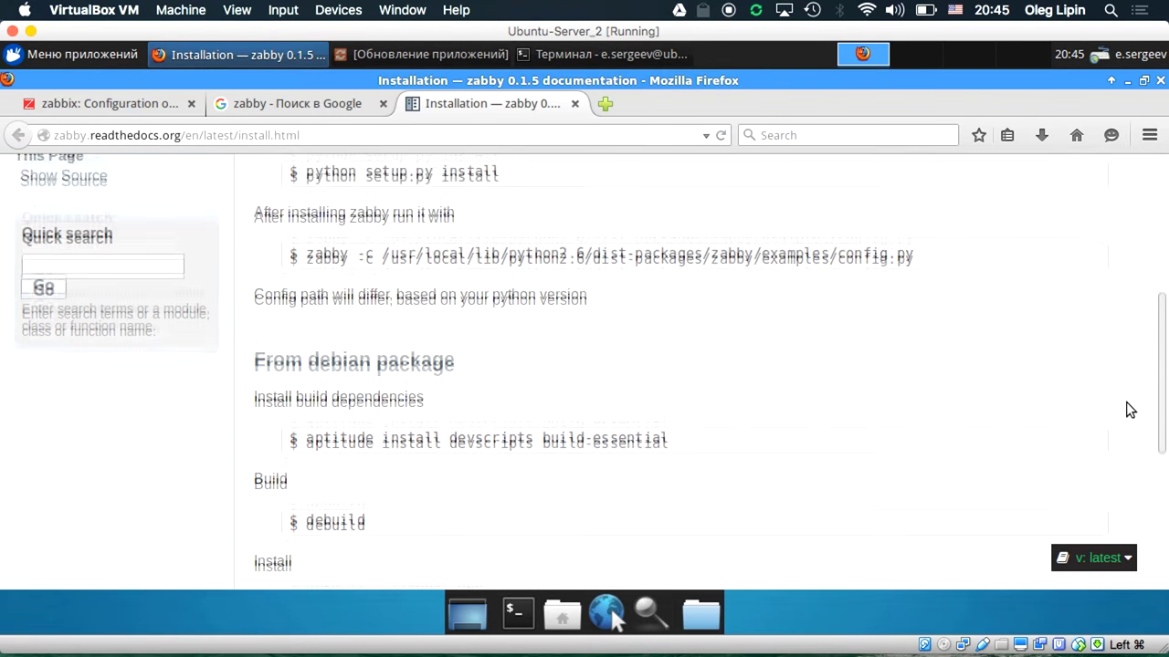
scroll(1126, 409, "up", 2)
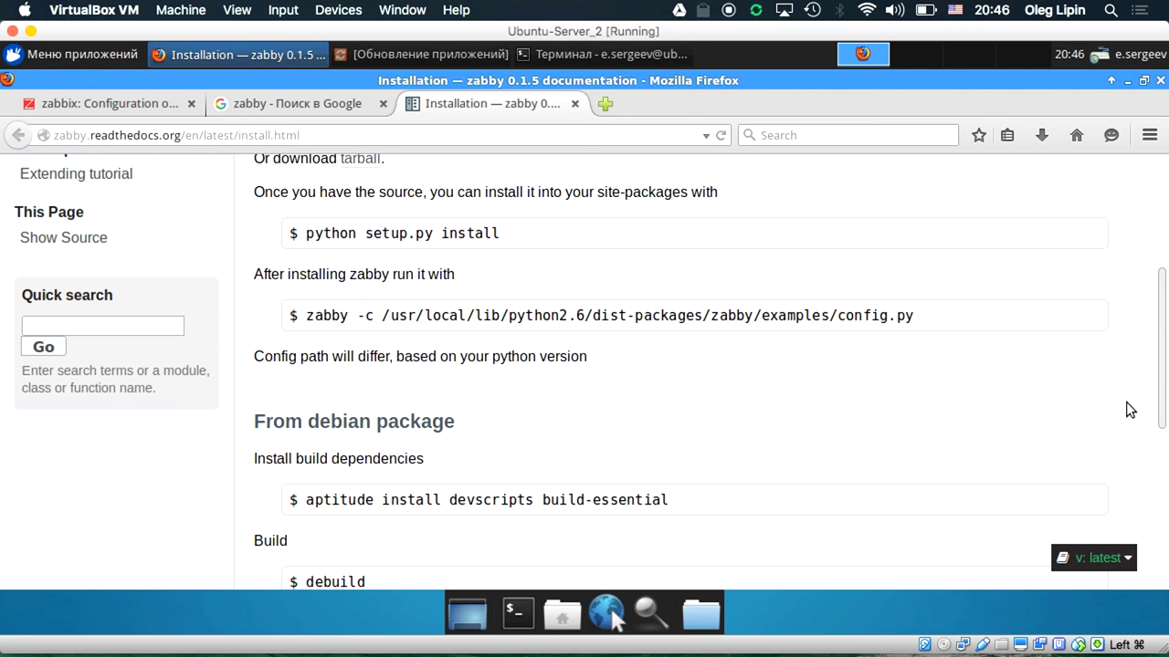
scroll(1125, 402, "up", 5)
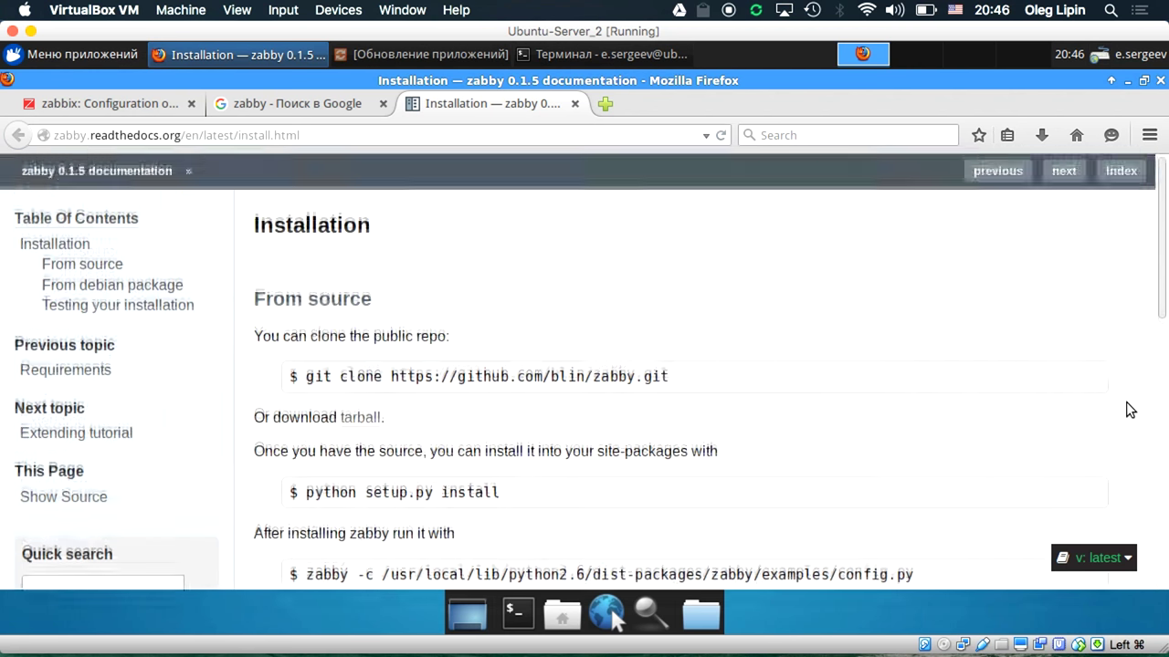
scroll(1125, 403, "down", 5)
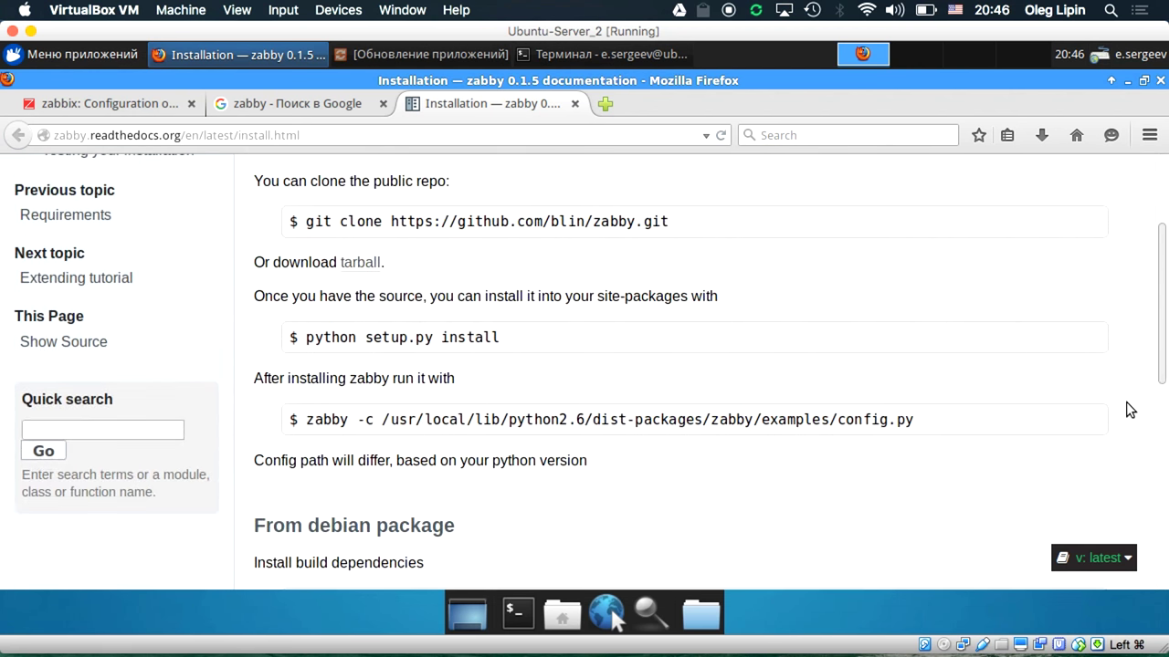
scroll(1126, 403, "up", 3)
scroll(1125, 402, "up", 2)
scroll(1126, 401, "down", 2)
scroll(1125, 401, "up", 2)
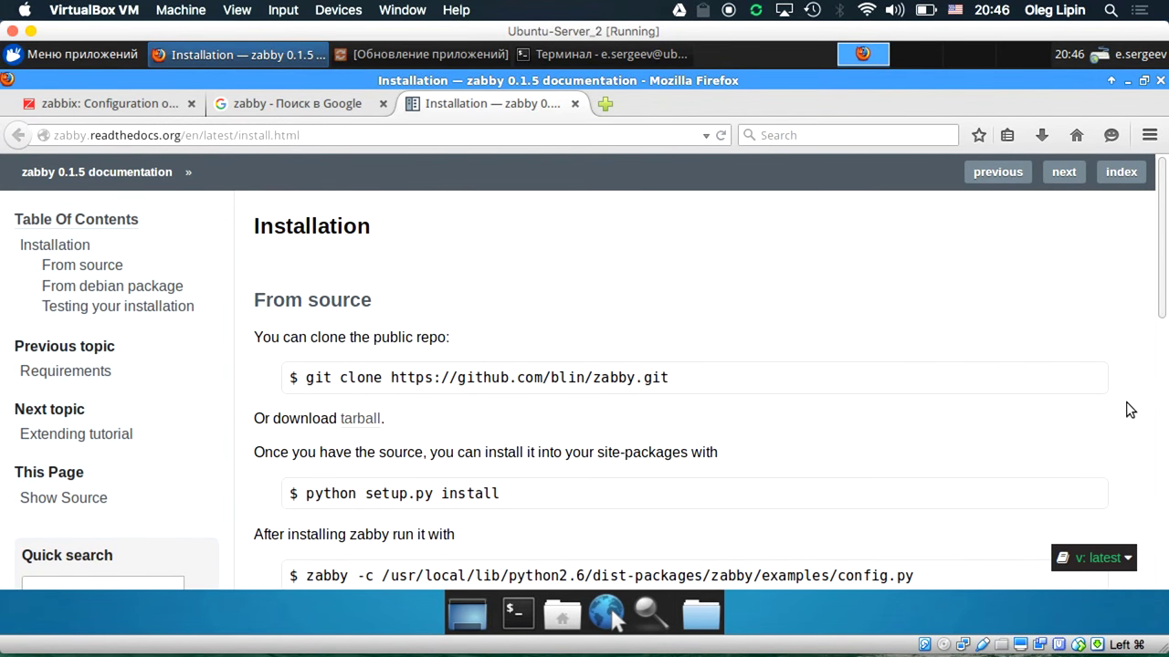
scroll(1125, 402, "down", 5)
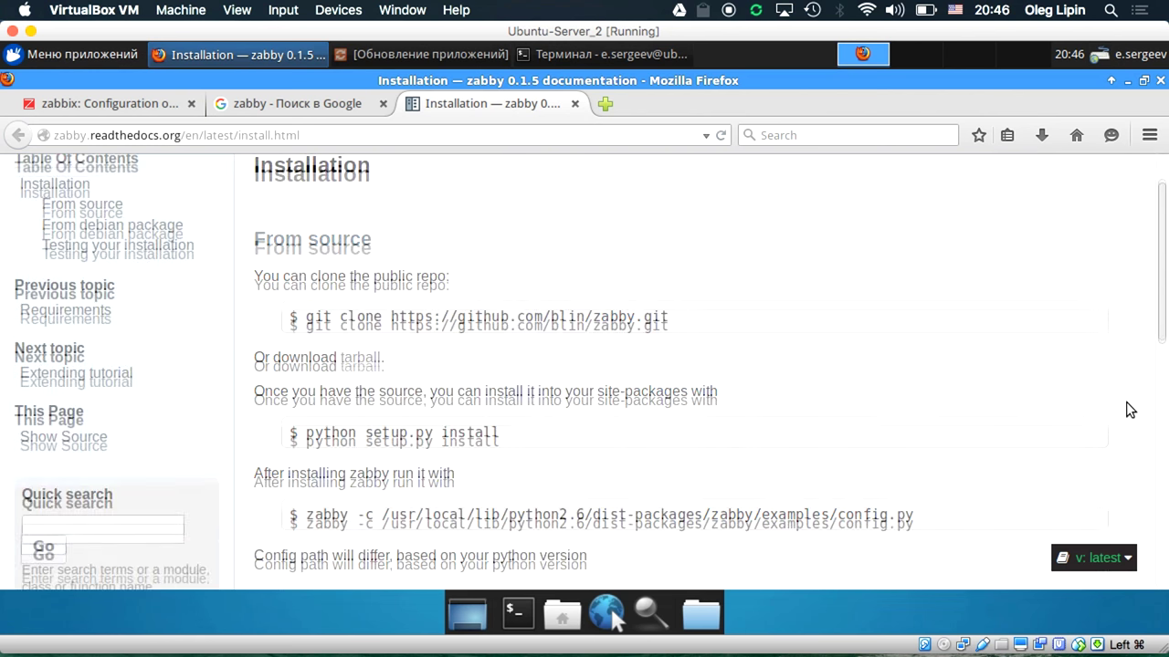
scroll(1126, 402, "up", 2)
scroll(1127, 403, "up", 3)
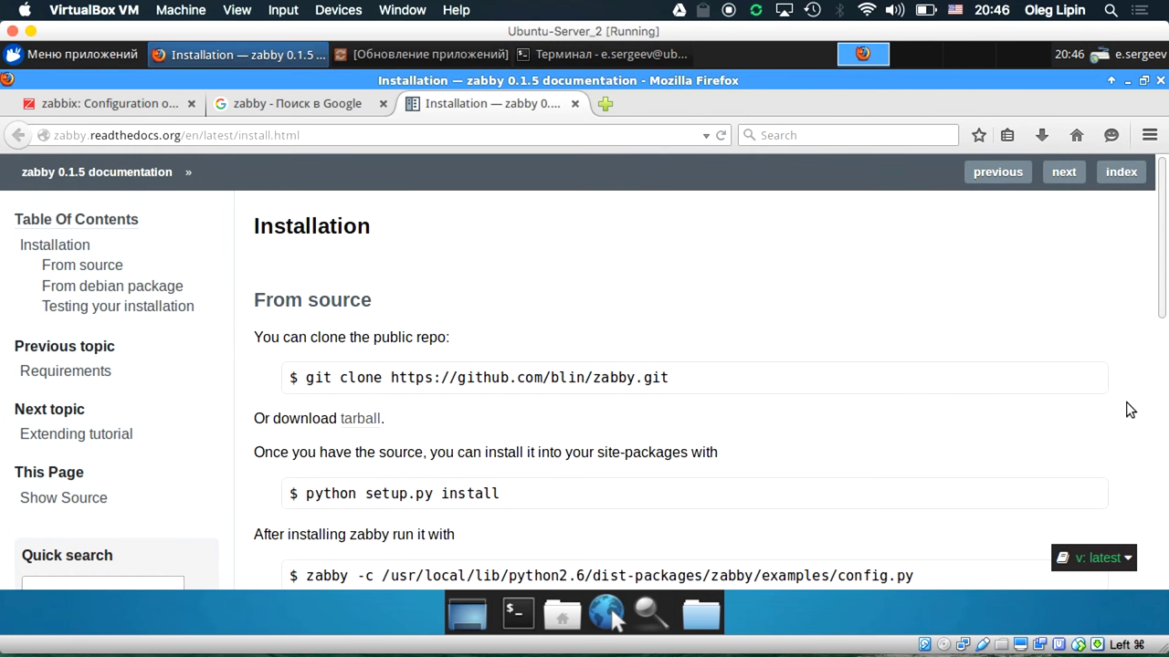
scroll(1126, 402, "down", 5)
scroll(1126, 402, "down", 3)
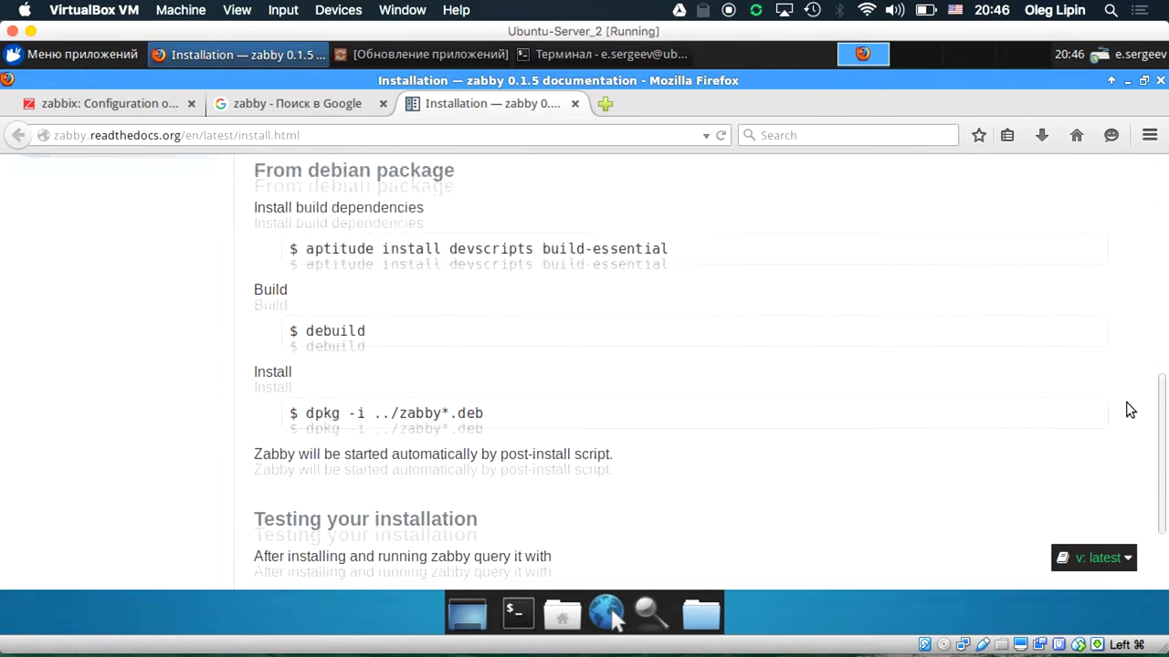
scroll(1126, 402, "up", 3)
scroll(1125, 402, "up", 4)
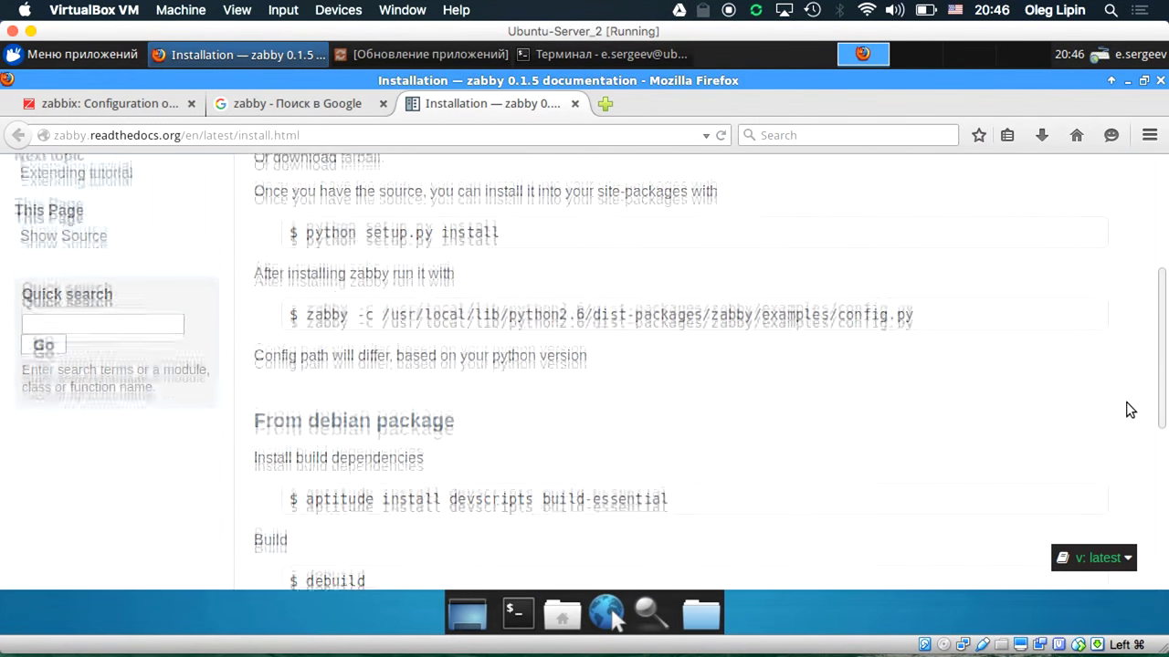
scroll(1126, 410, "up", 1)
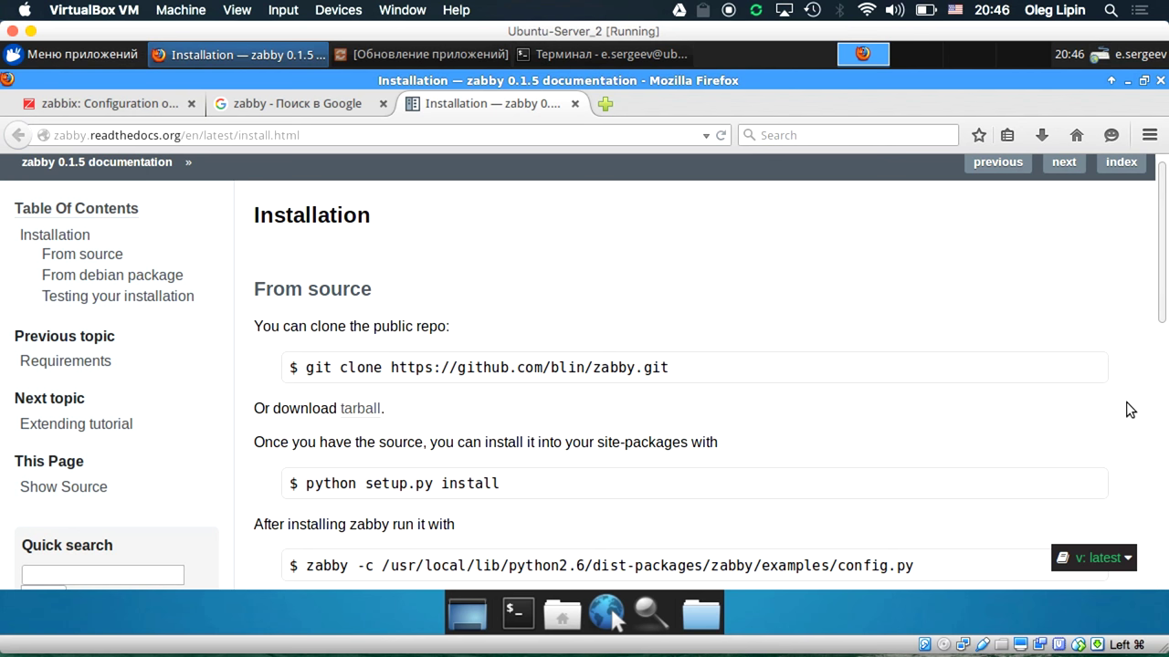
scroll(1126, 402, "down", 2)
scroll(1125, 401, "up", 2)
scroll(1126, 401, "down", 3)
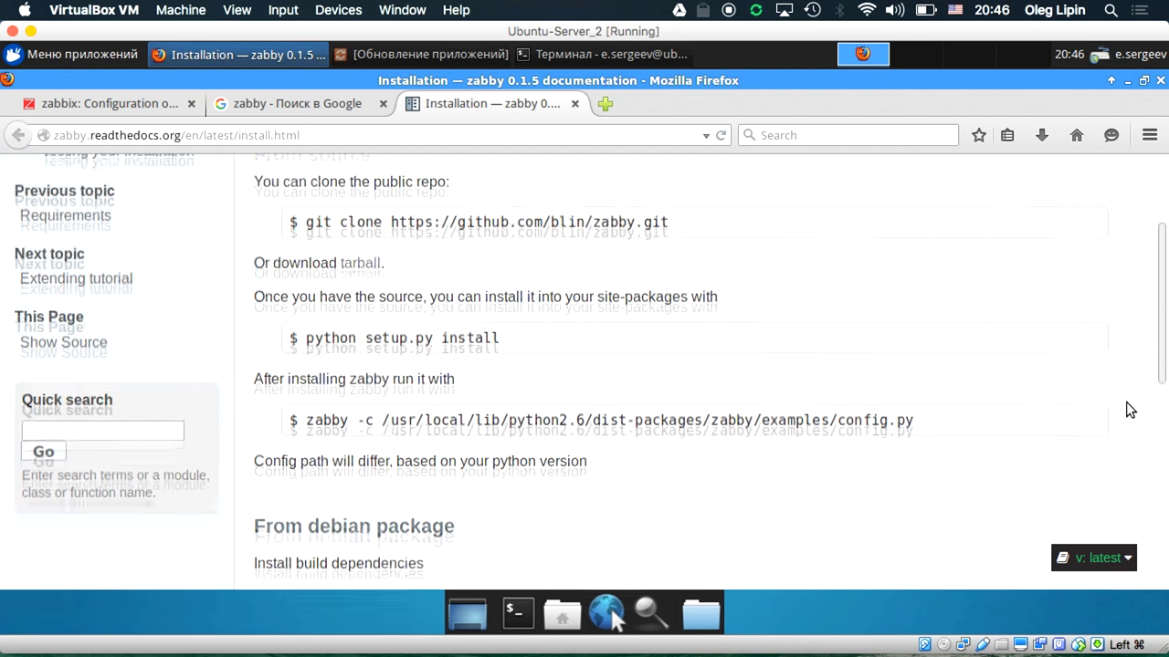
scroll(1130, 410, "down", 5)
scroll(1130, 409, "down", 1)
scroll(1130, 410, "up", 5)
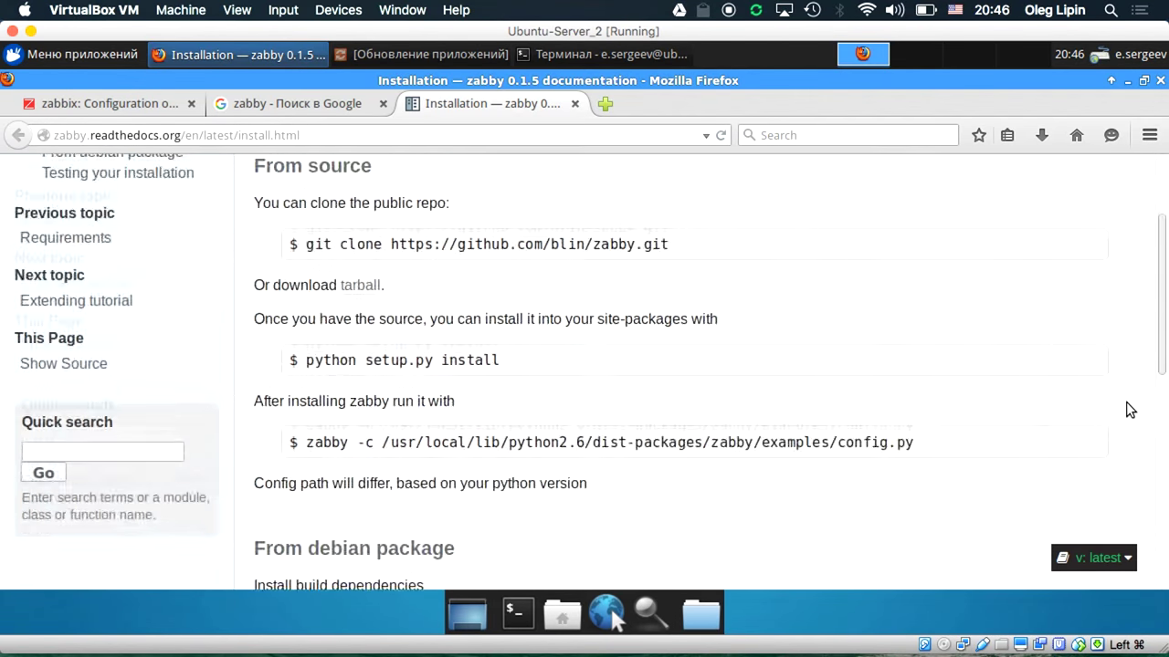
scroll(1130, 410, "up", 3)
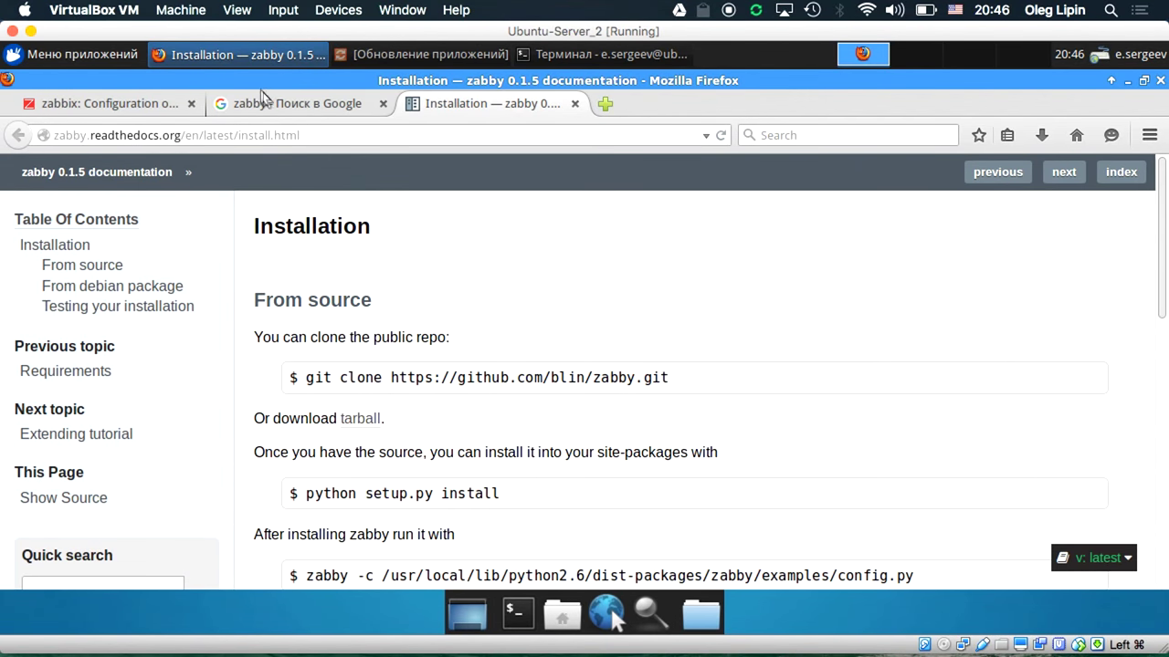
Replace the zabby query with 'zabbix functions' and open the Zabbix 2.0 supported trigger functions page.
left_click(308, 106)
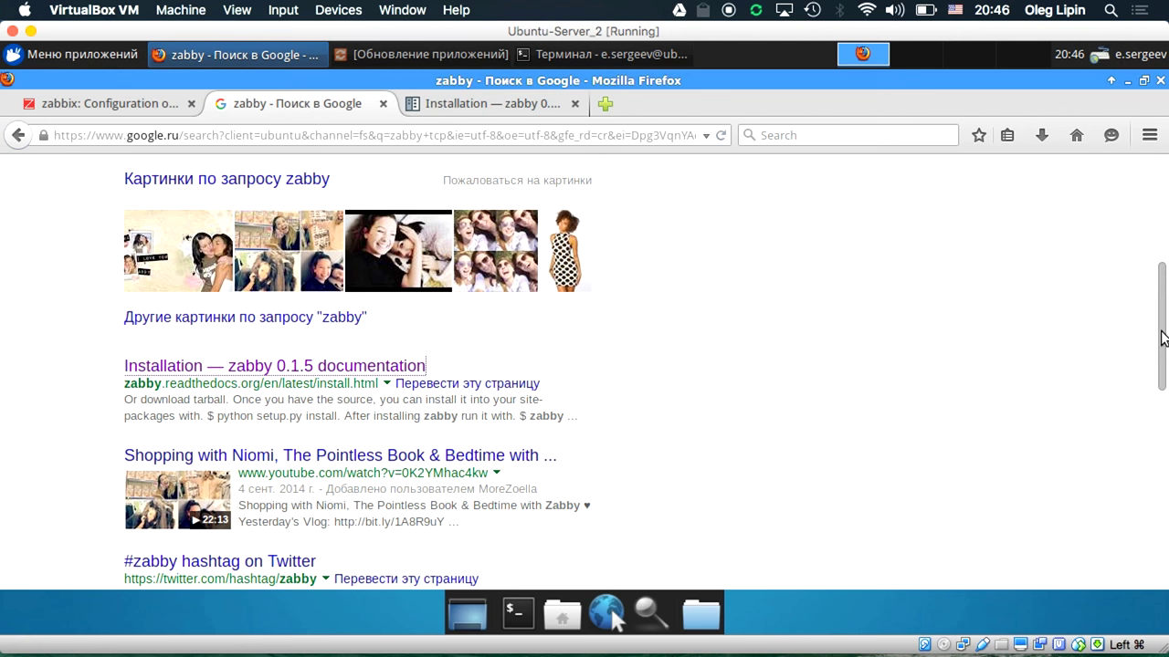
scroll(1163, 338, "up", 3)
left_click(562, 176)
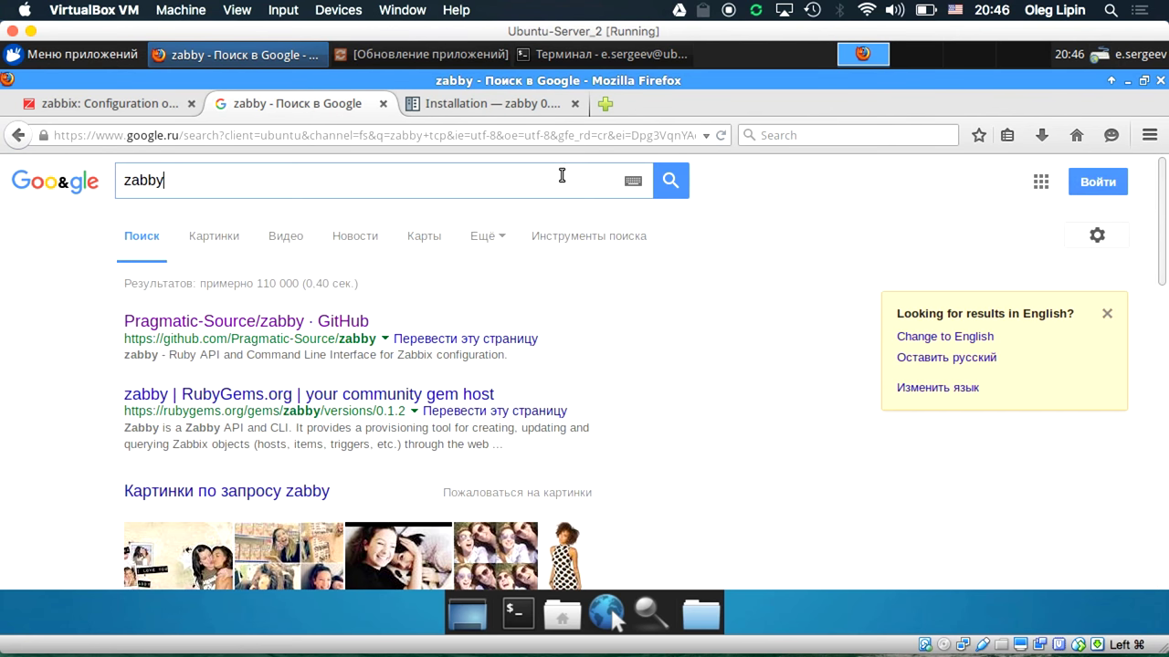
key("ctrl+a")
type("zabbix function\\")
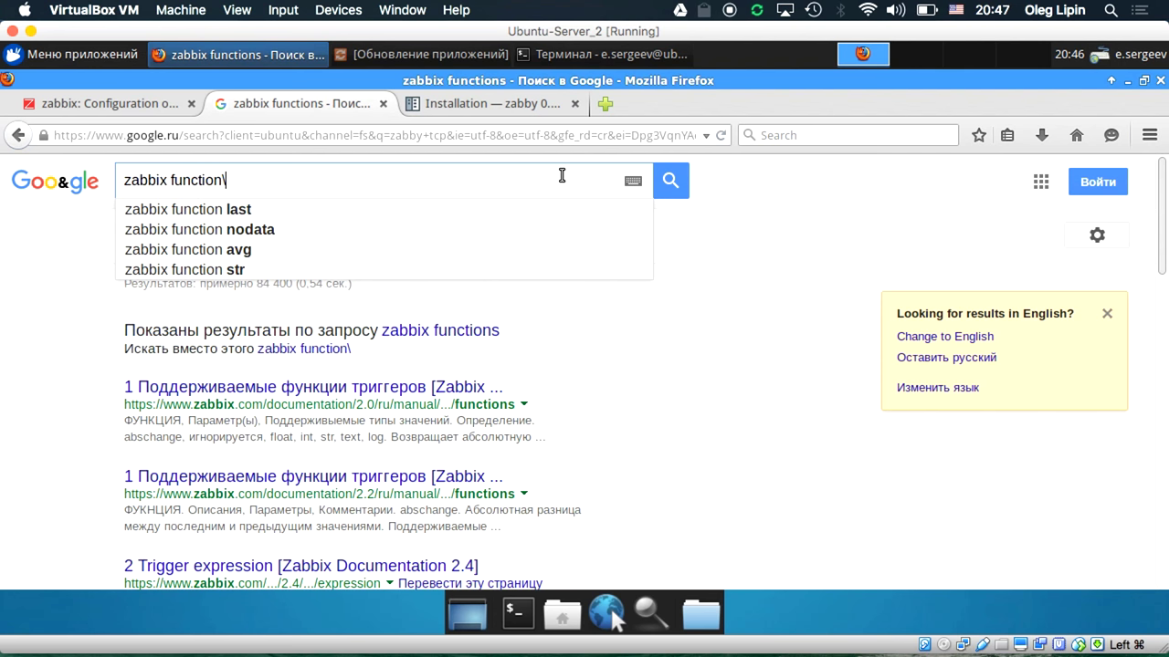
key("BackSpace")
type("s")
key("Return")
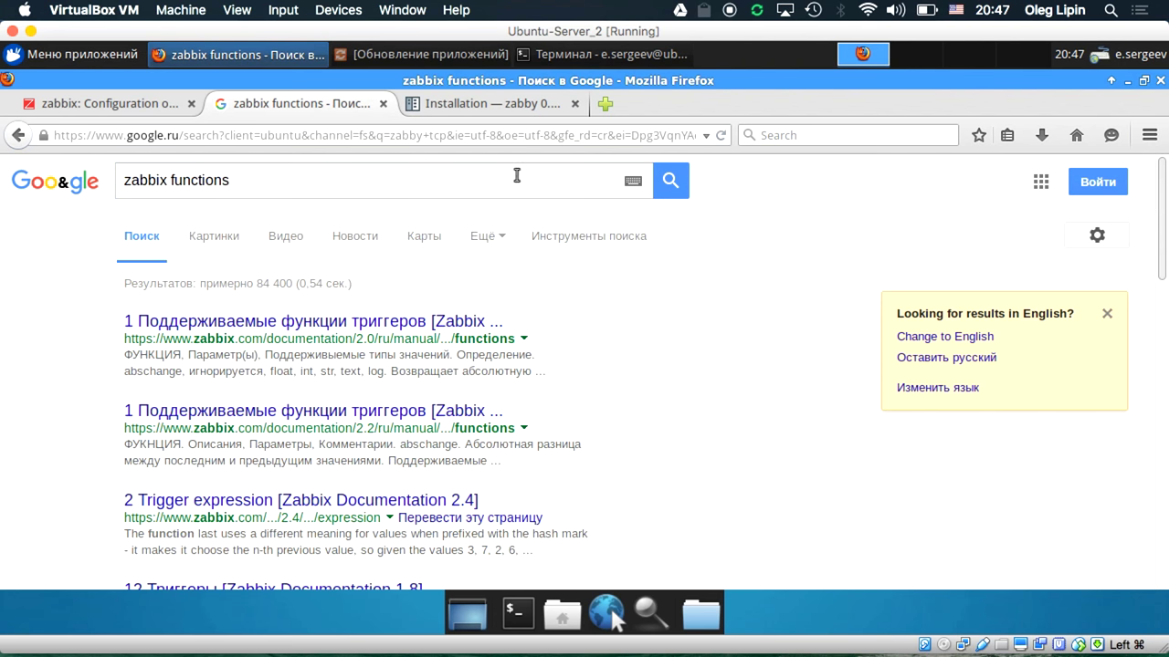
left_click(340, 322)
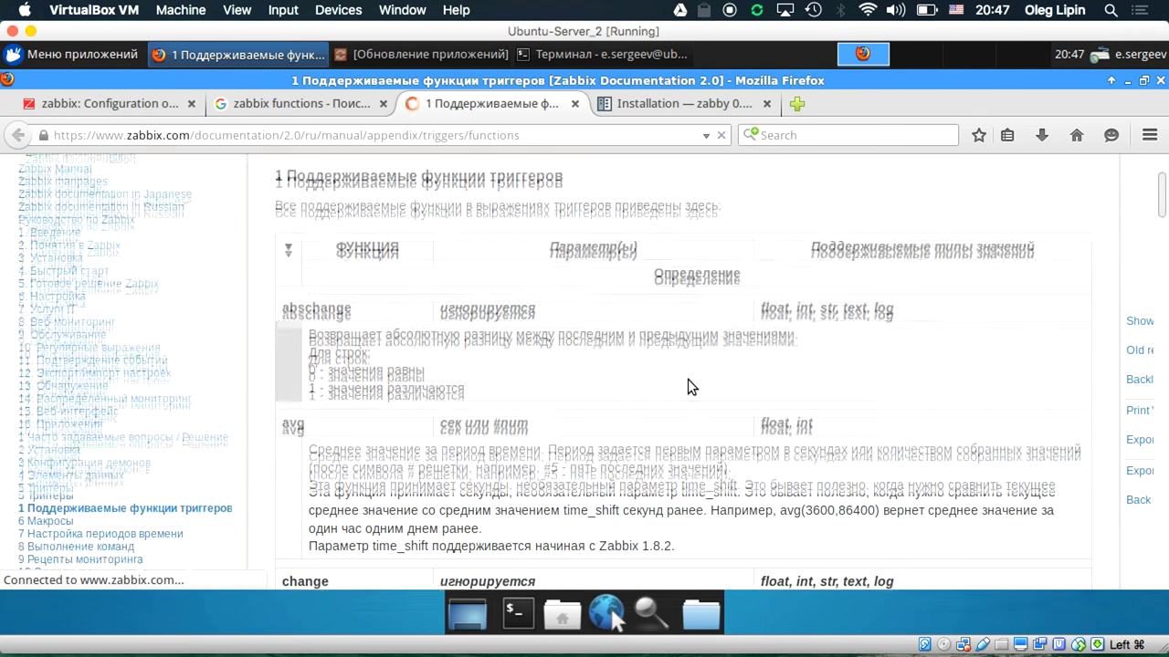
Scroll through the trigger functions table covering avg, count, delta, nodata, regexp, str and strlen.
scroll(687, 379, "down", 3)
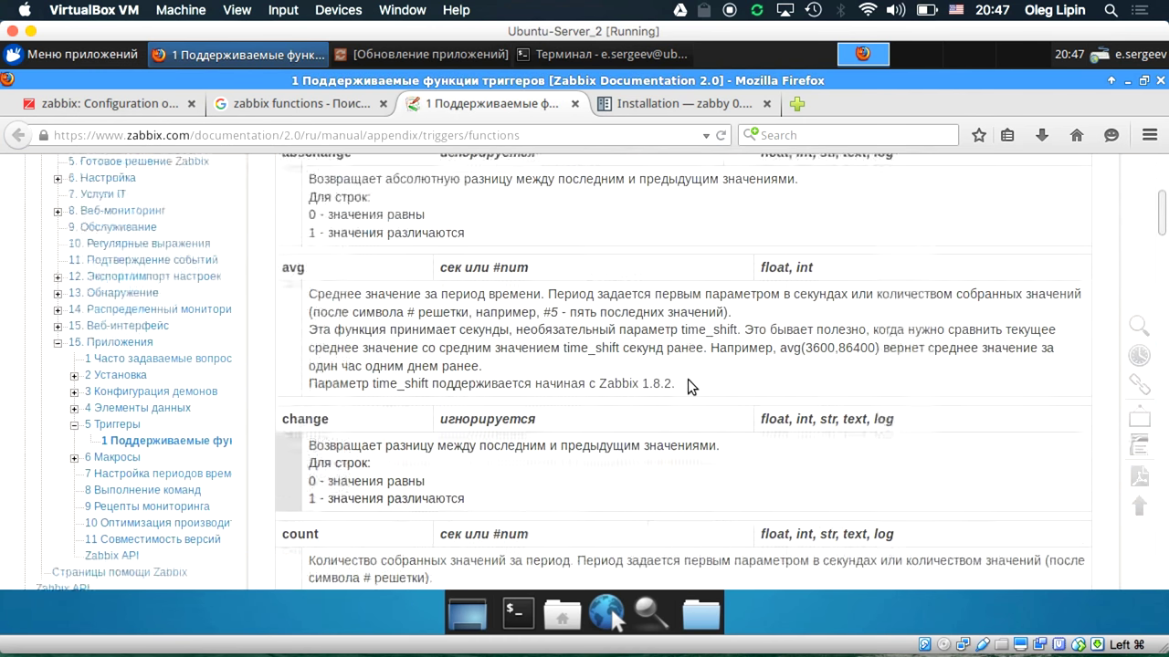
scroll(687, 378, "down", 1)
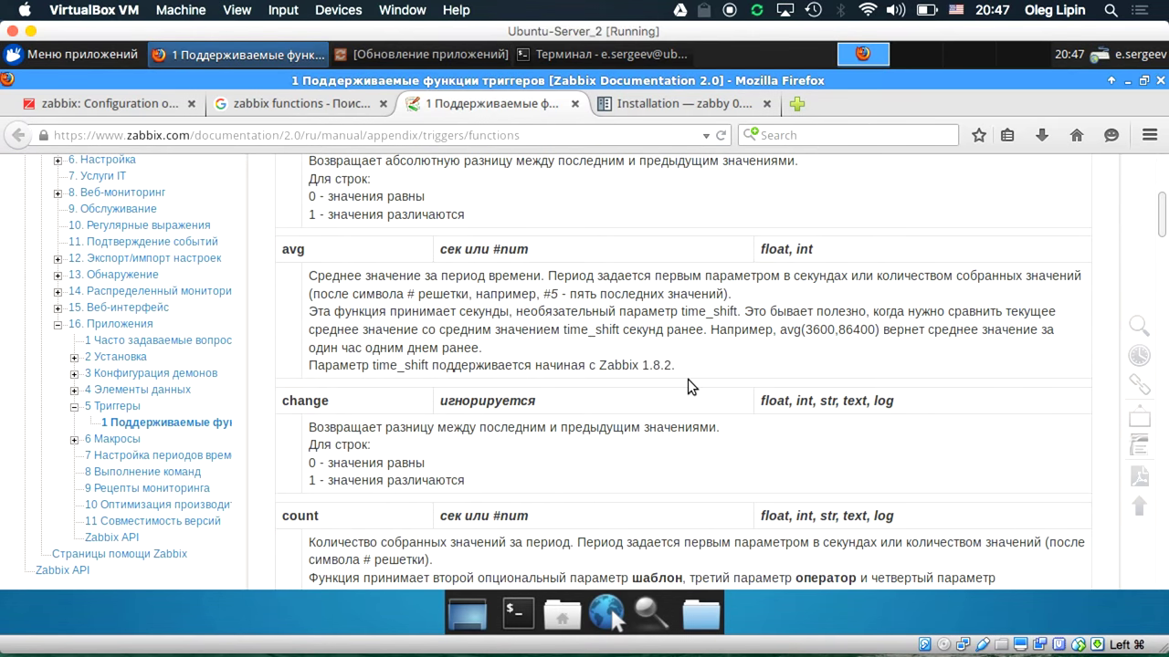
scroll(688, 379, "down", 3)
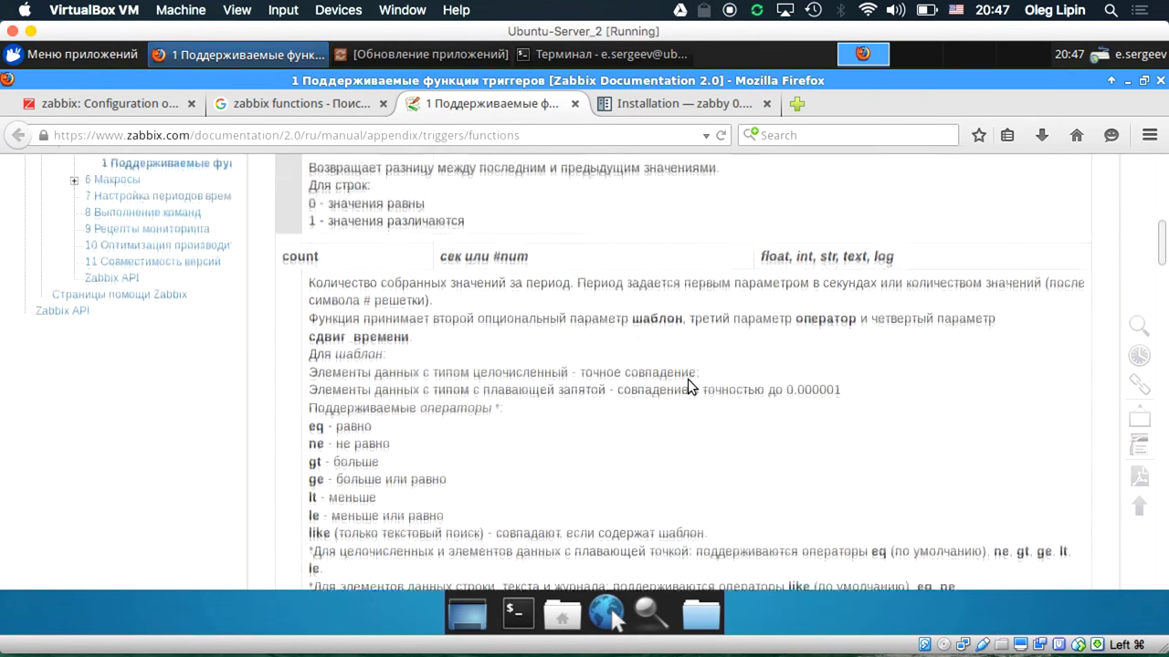
scroll(687, 382, "down", 8)
scroll(688, 381, "down", 6)
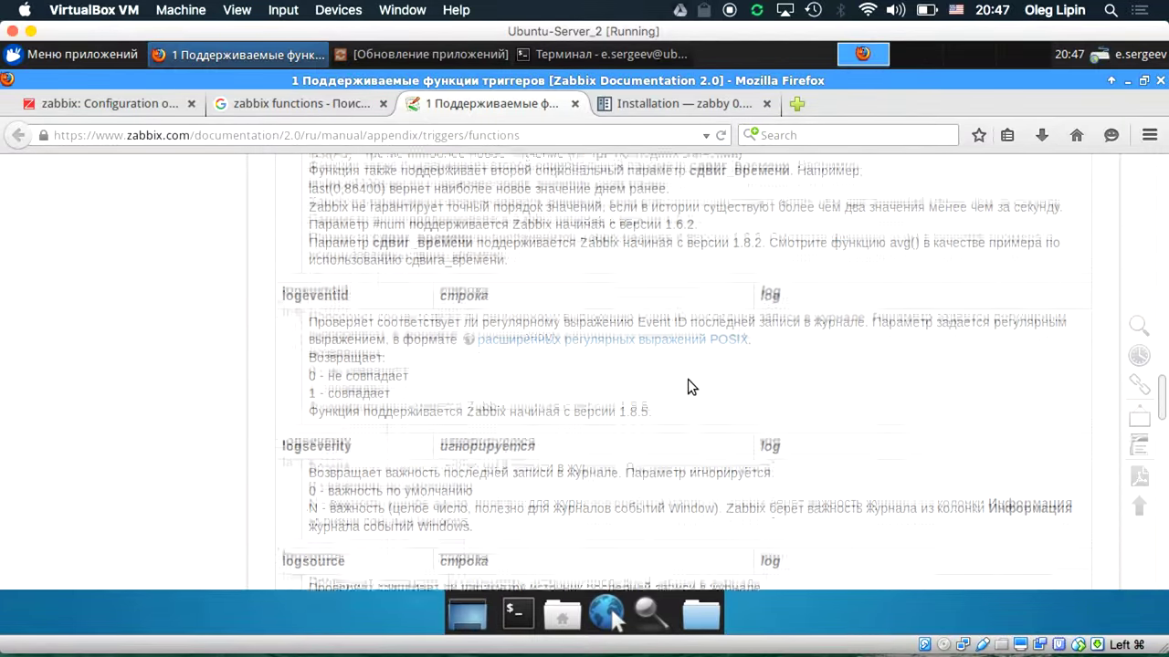
scroll(687, 387, "up", 7)
scroll(687, 380, "up", 10)
scroll(687, 382, "down", 18)
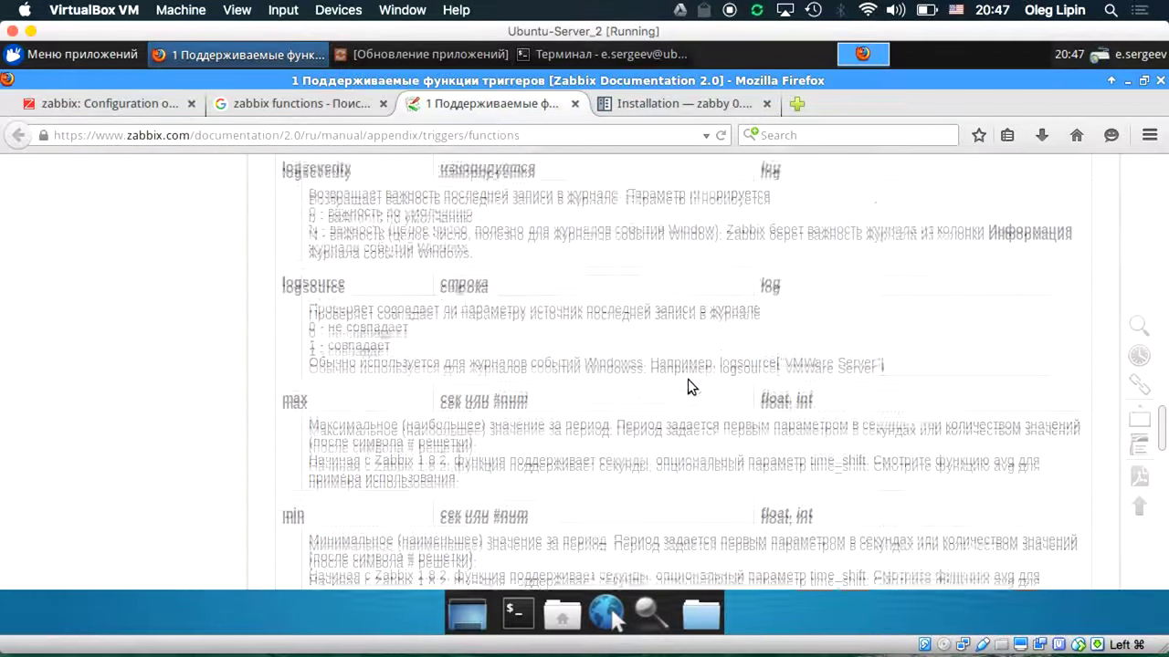
scroll(687, 387, "down", 10)
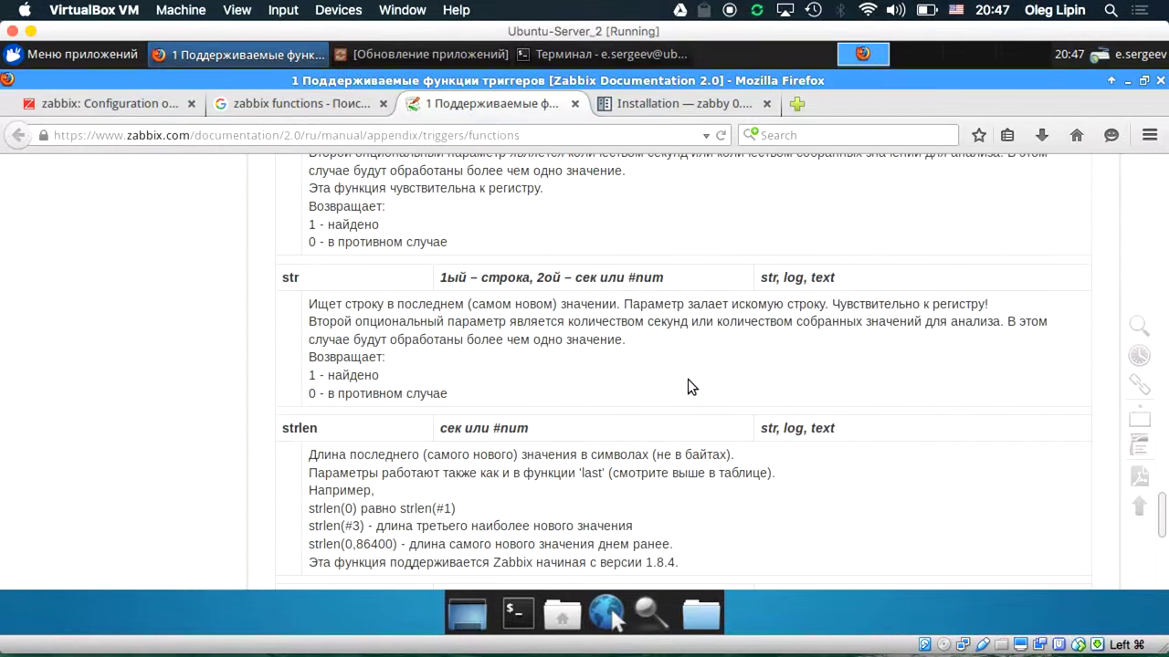
scroll(689, 387, "up", 5)
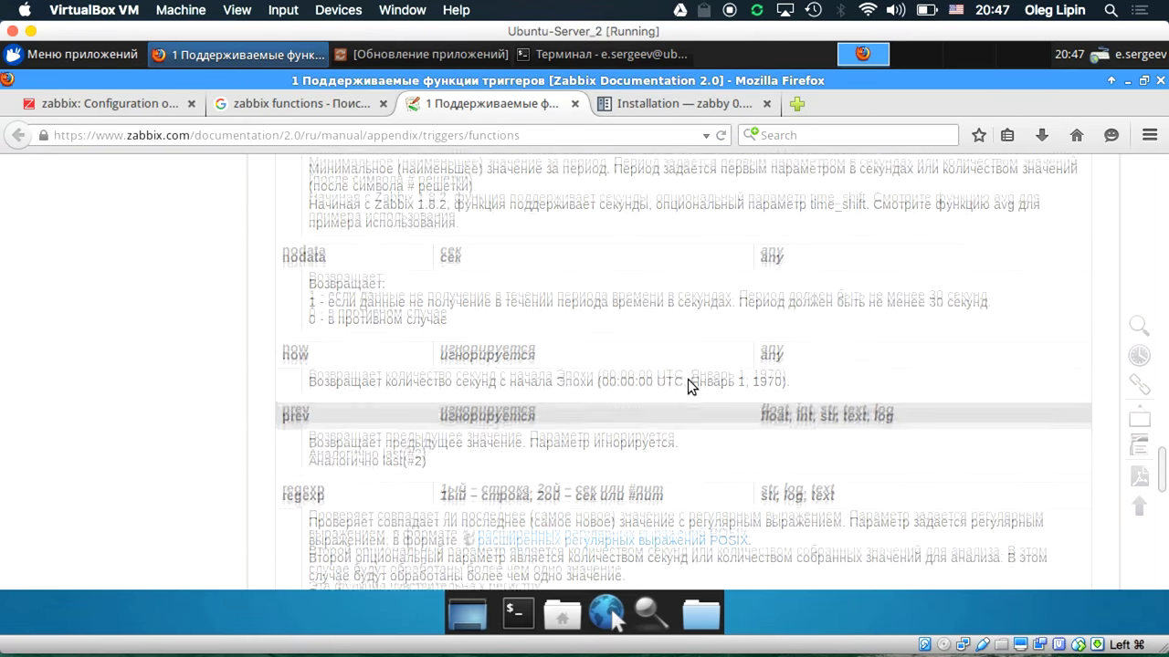
scroll(687, 379, "up", 3)
Open Administration > Scripts and highlight parts of the Traceroute command, including its 2>&1.
left_click(166, 103)
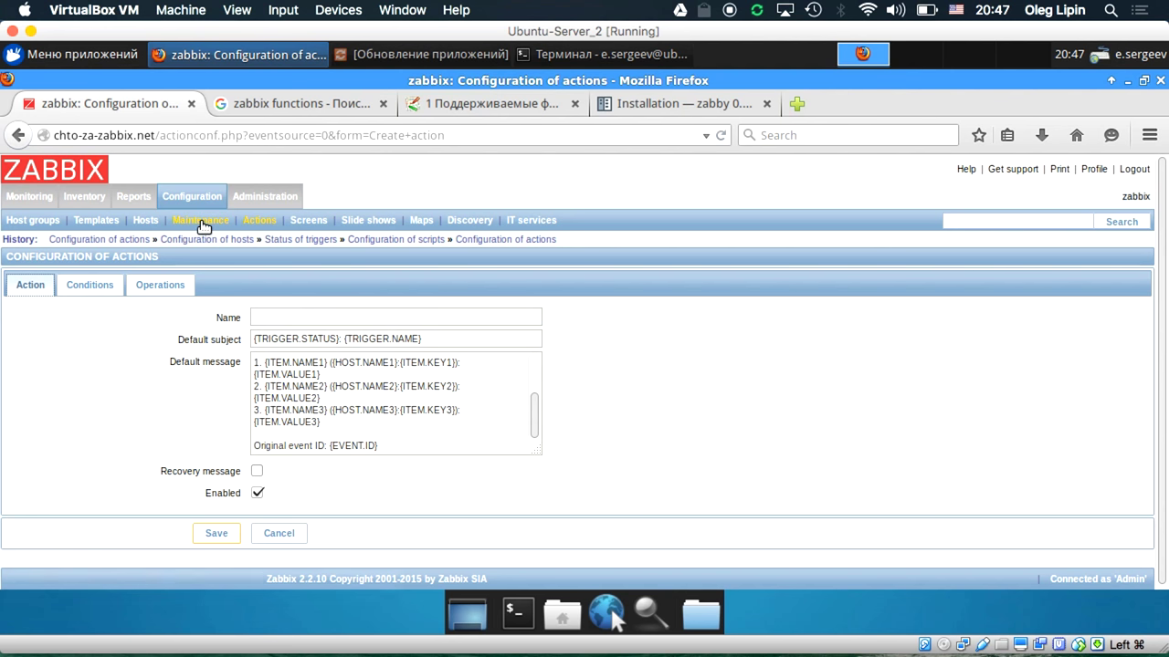
mouse_move(264, 203)
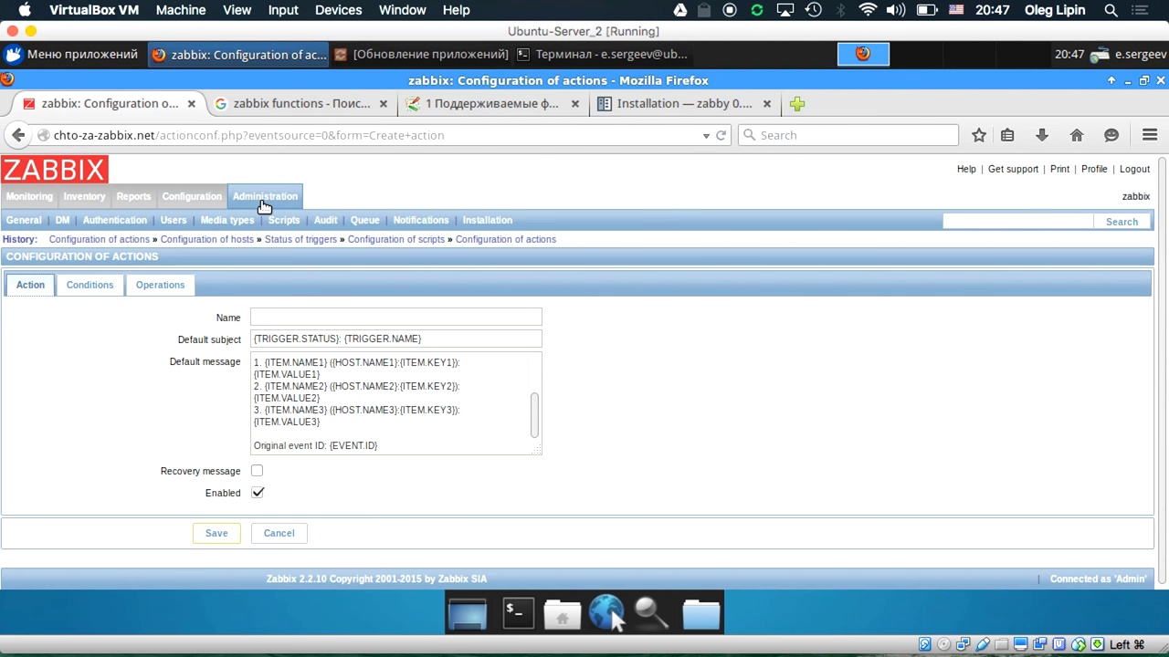
left_click(284, 222)
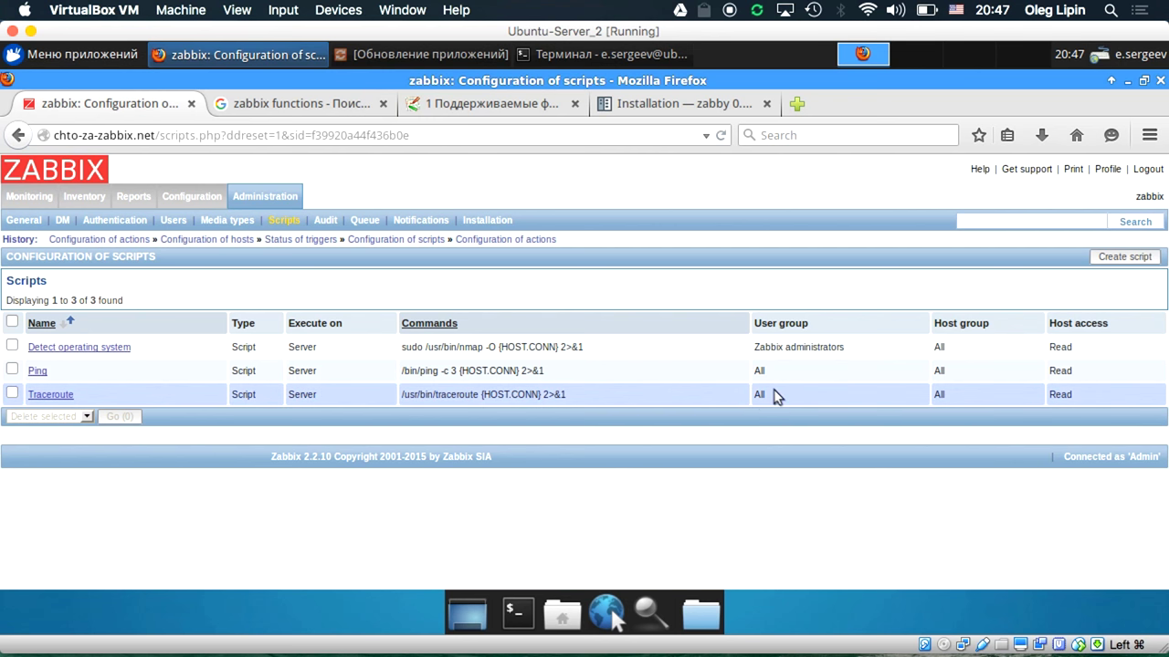
left_click_drag(566, 398, 420, 394)
left_click(587, 392)
left_click(420, 394)
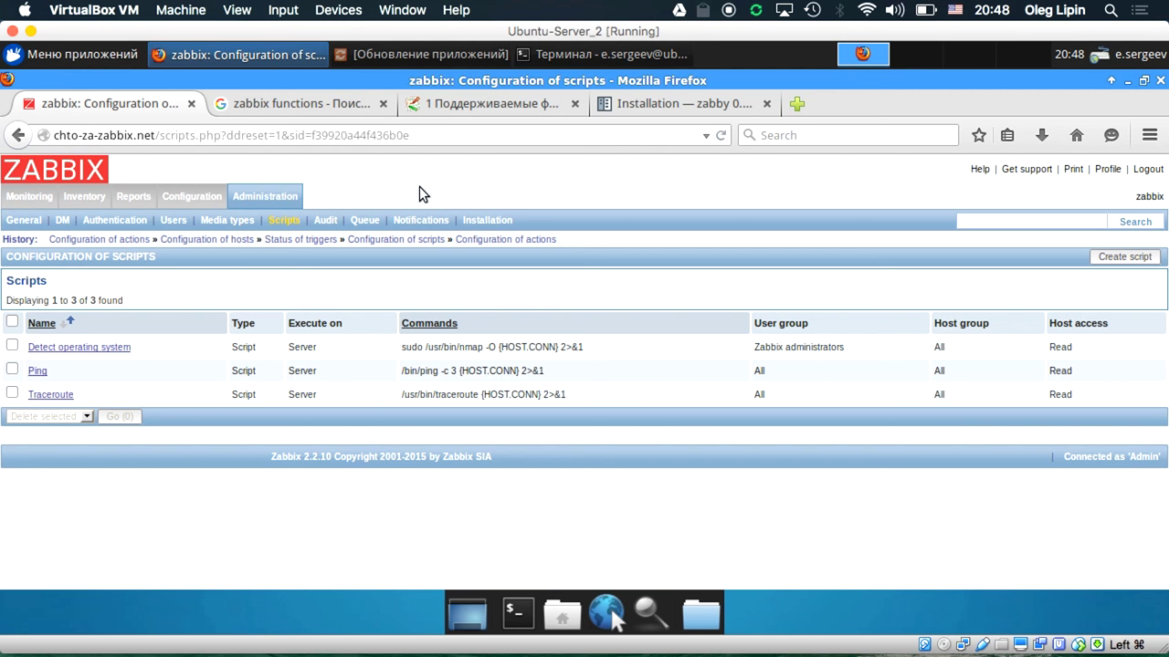
Check the empty Monitoring > Triggers list, then return to the trigger functions documentation.
mouse_move(31, 197)
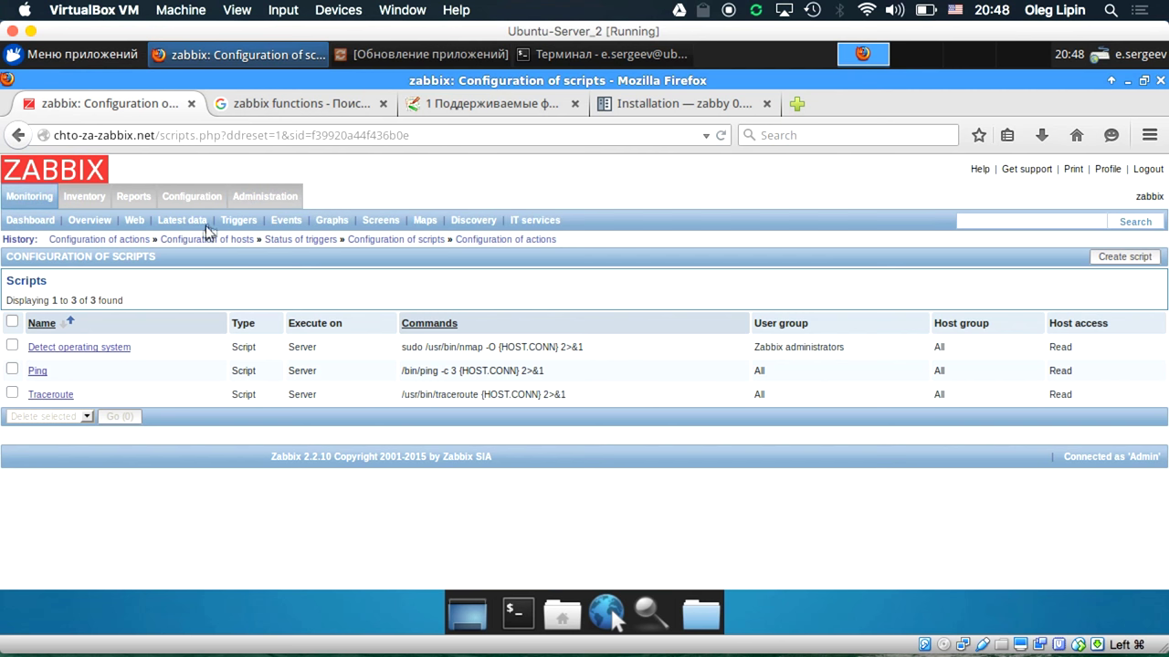
left_click(238, 222)
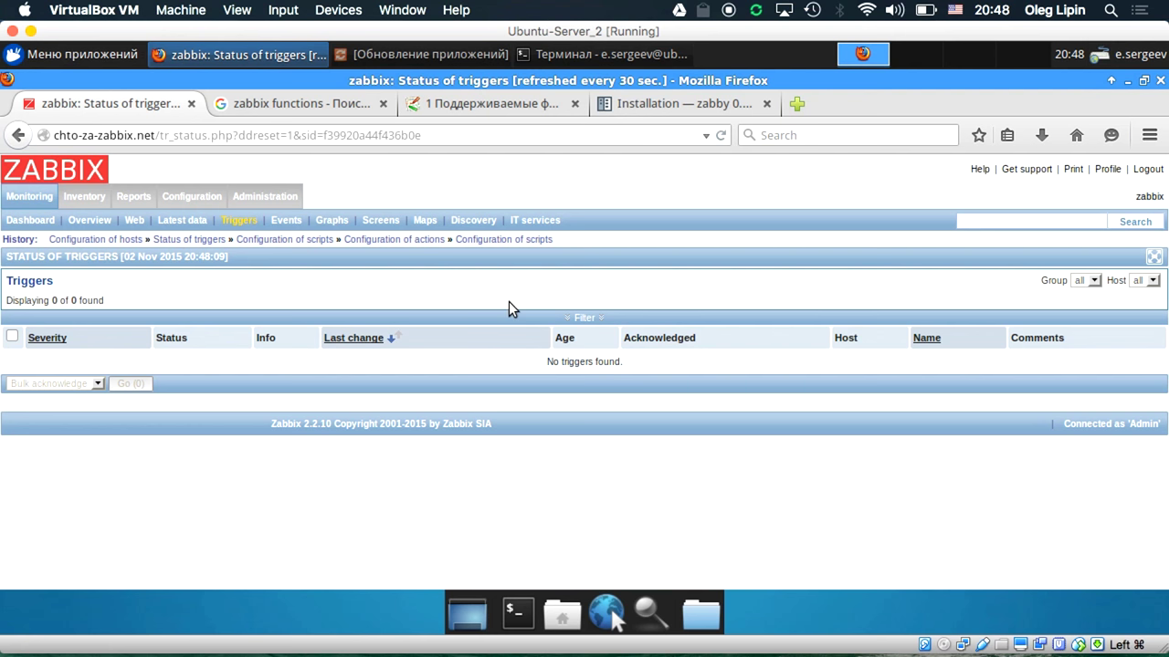
left_click(439, 105)
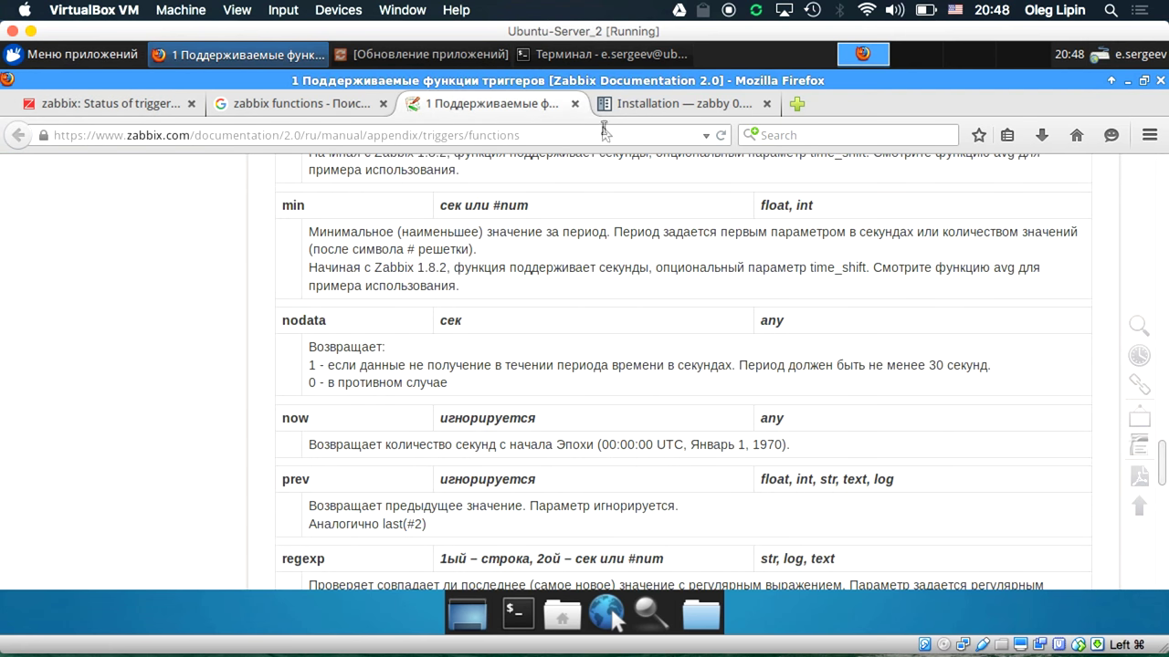
Close the docs tab and search Google for 'ghjdthrb pf,,brc' instead of zabbix functions.
left_click(574, 103)
left_click(354, 103)
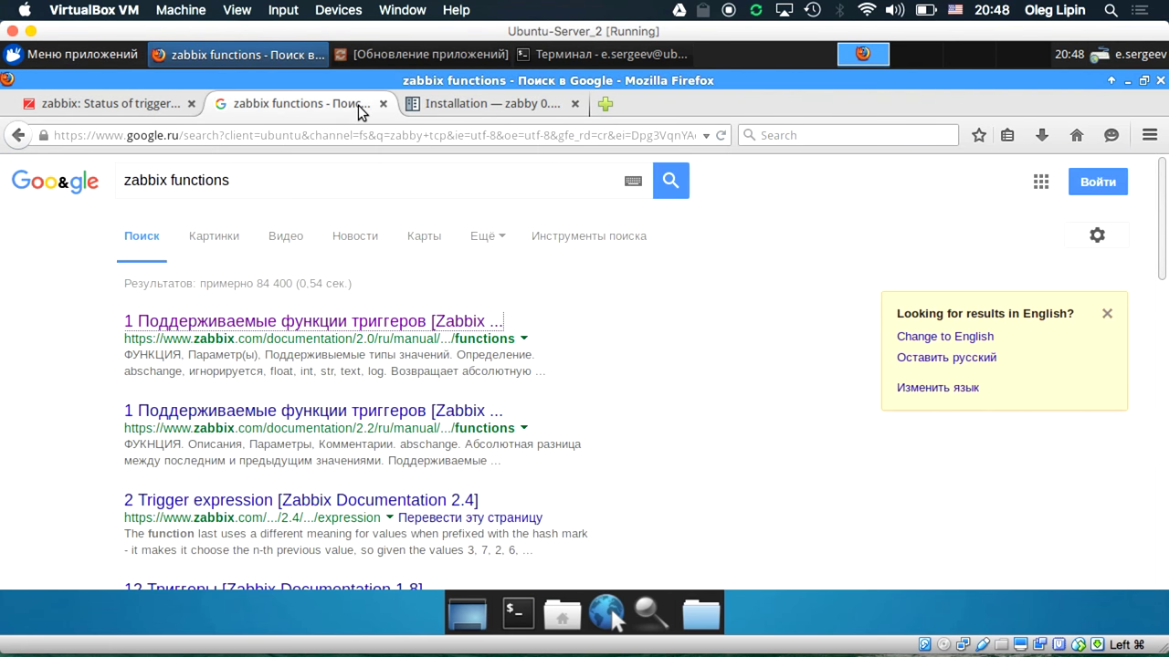
left_click(329, 184)
key("ctrl+a")
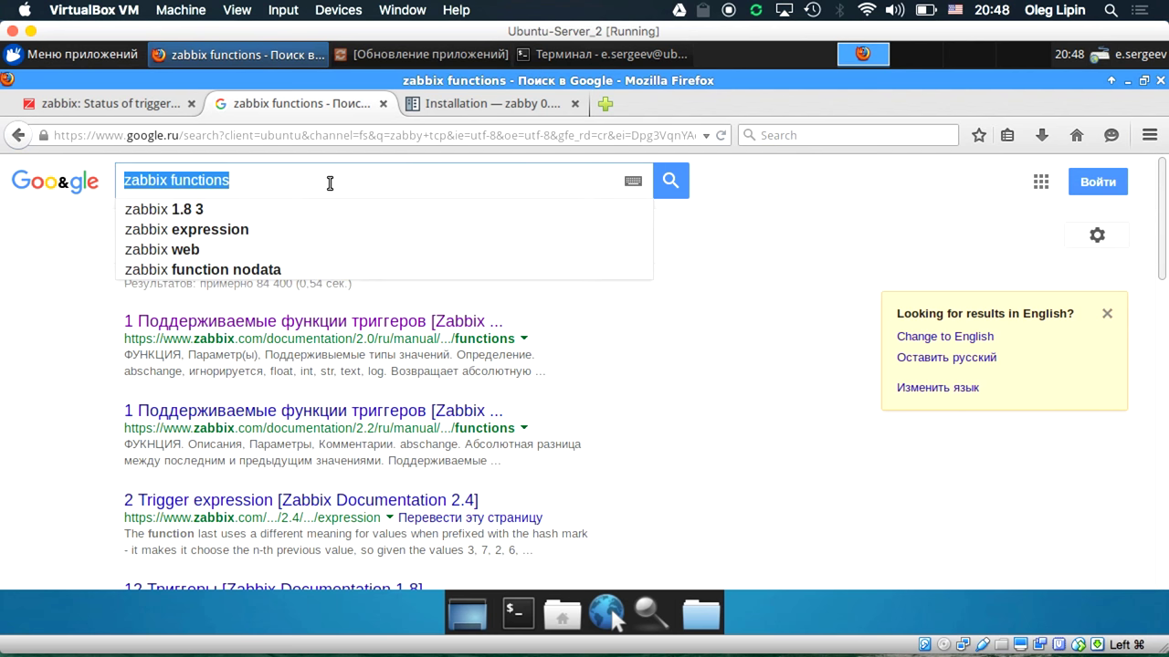
type("s")
key("BackSpace")
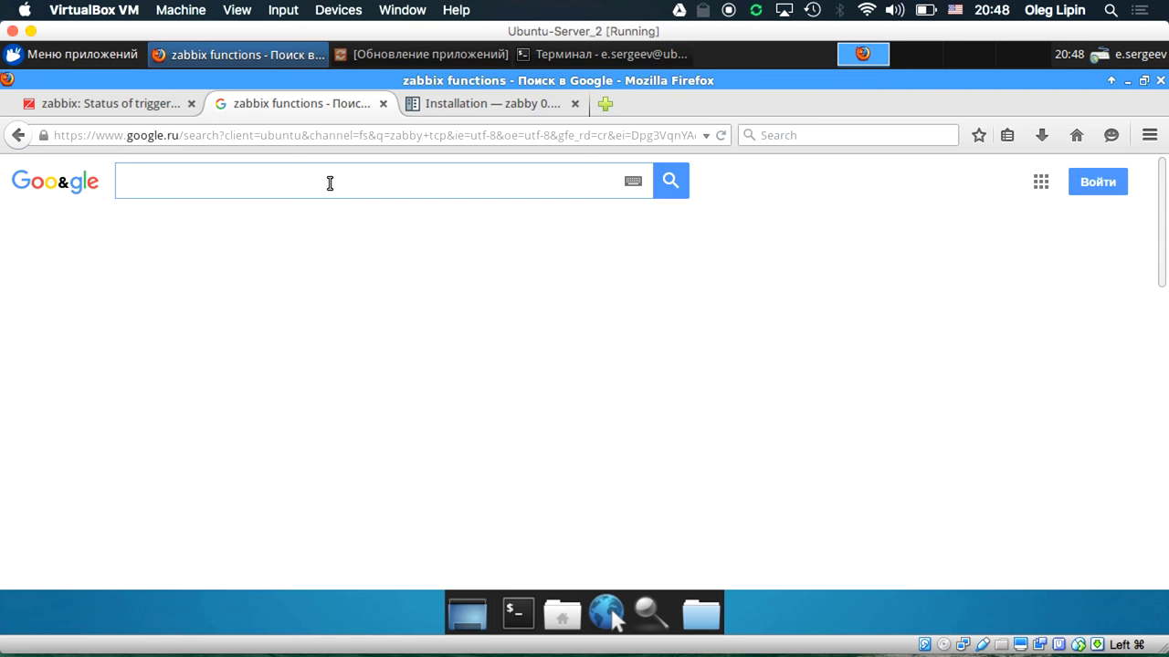
type("ghdt")
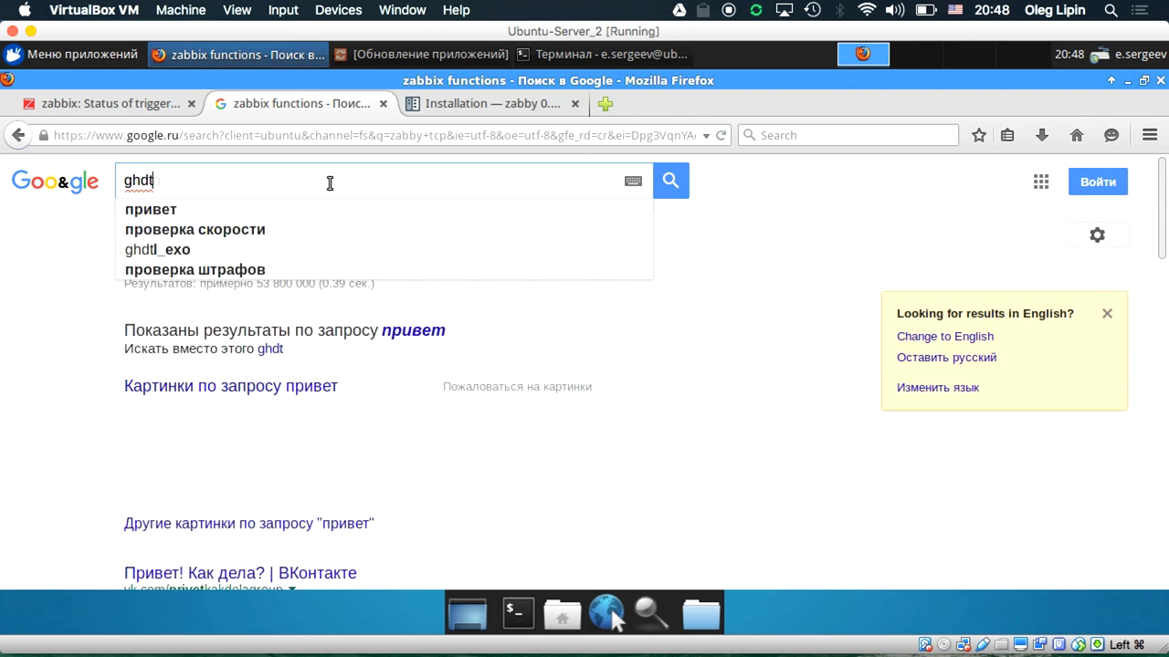
key("BackSpace")
key("BackSpace")
key("BackSpace")
key("BackSpace")
type("gd")
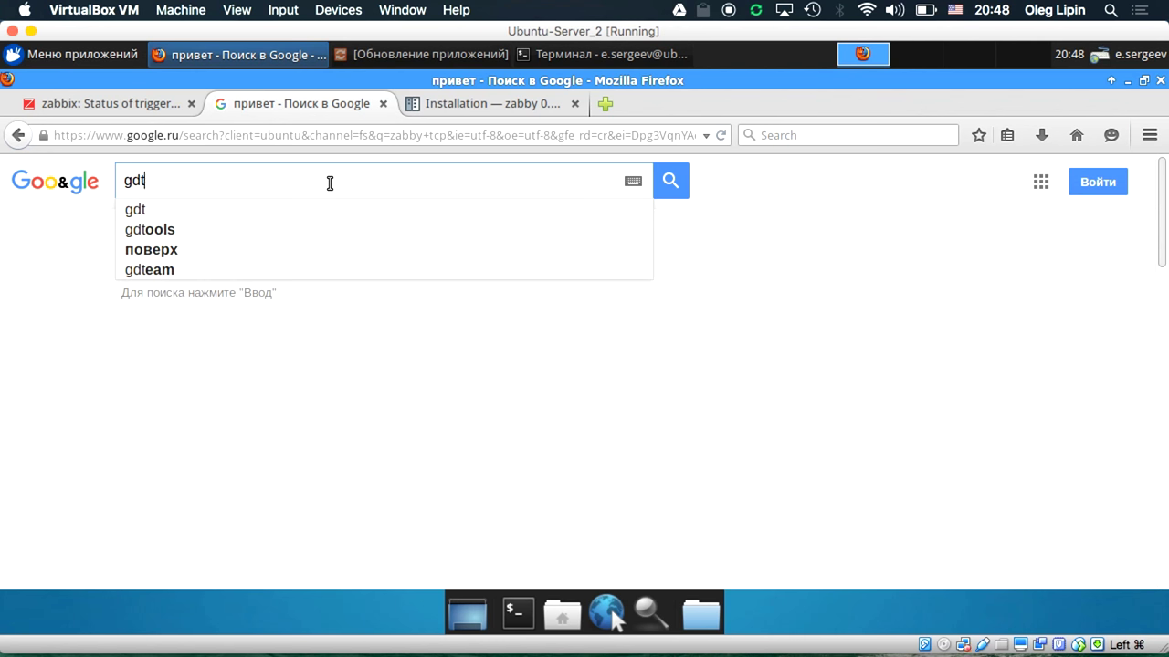
key("BackSpace")
key("BackSpace")
type("ghjdth")
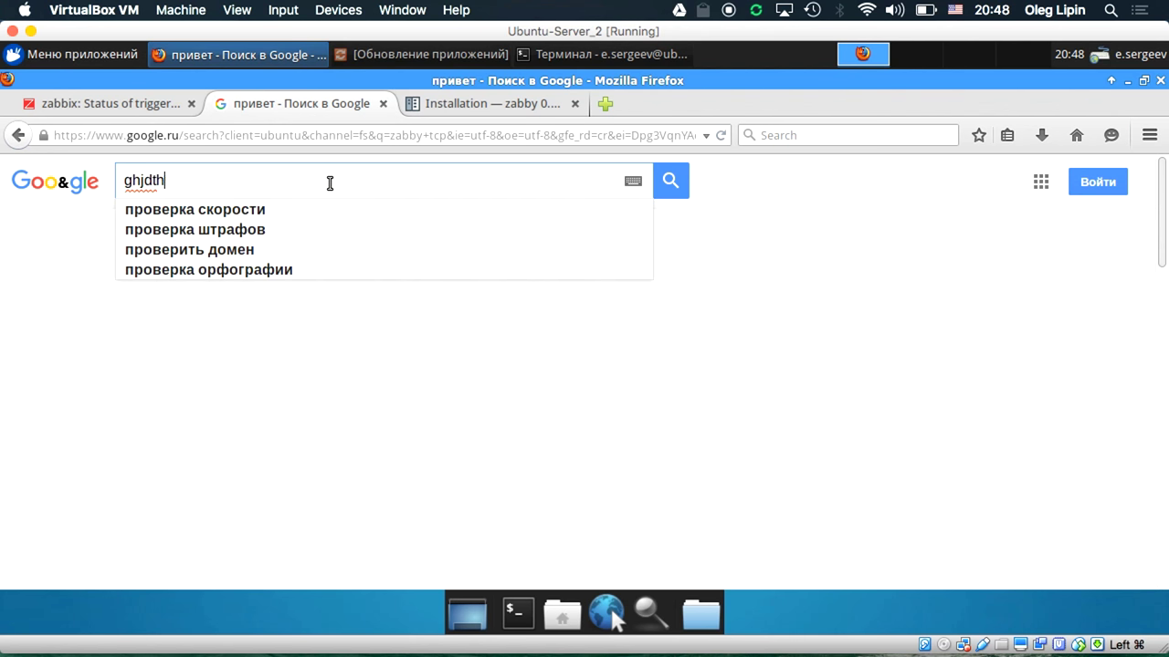
type("rb pf,,brc")
key("Return")
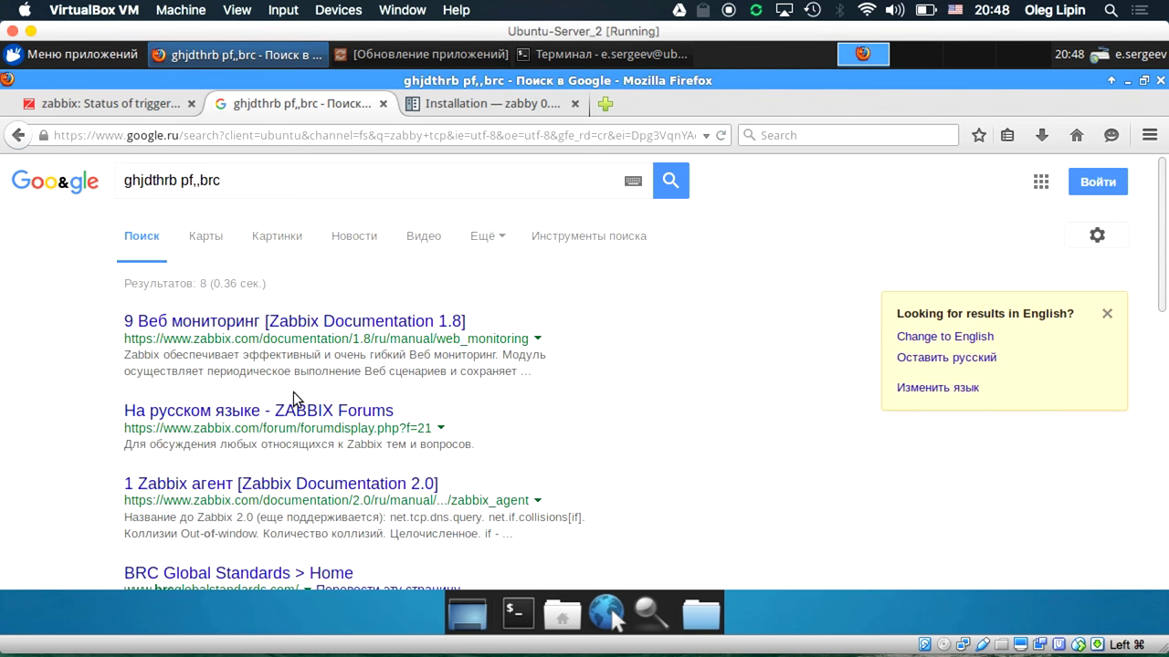
Open the '1 Zabbix агент' result and scan its item keys from agent.hostname to net.if.total.
left_click(284, 489)
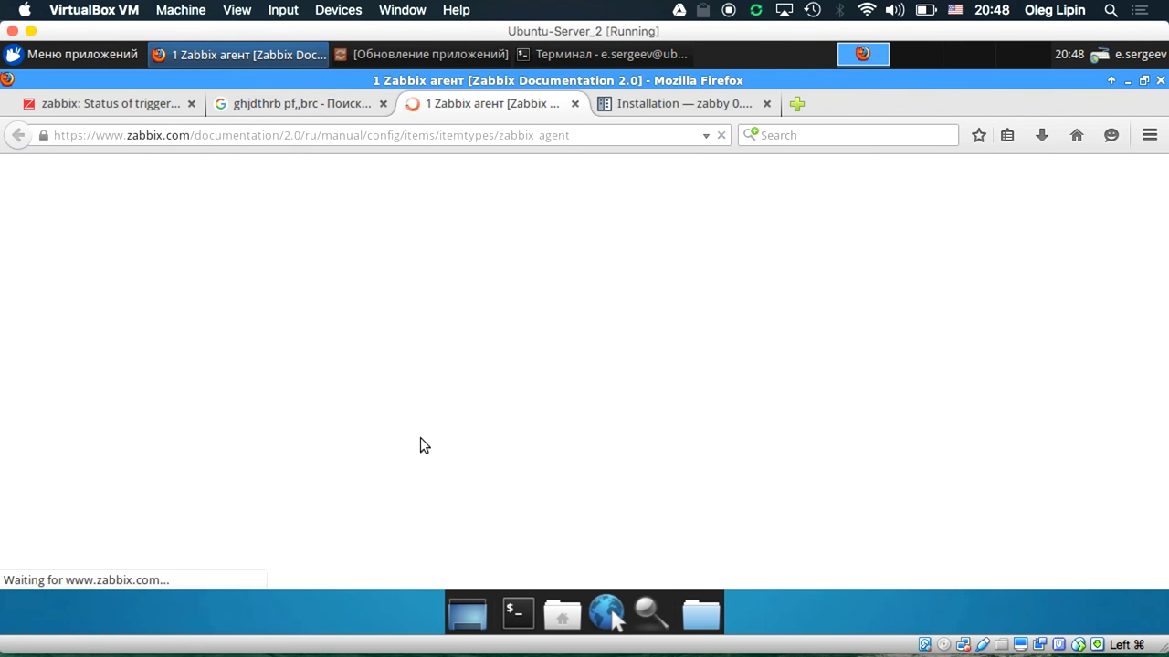
scroll(611, 416, "down", 5)
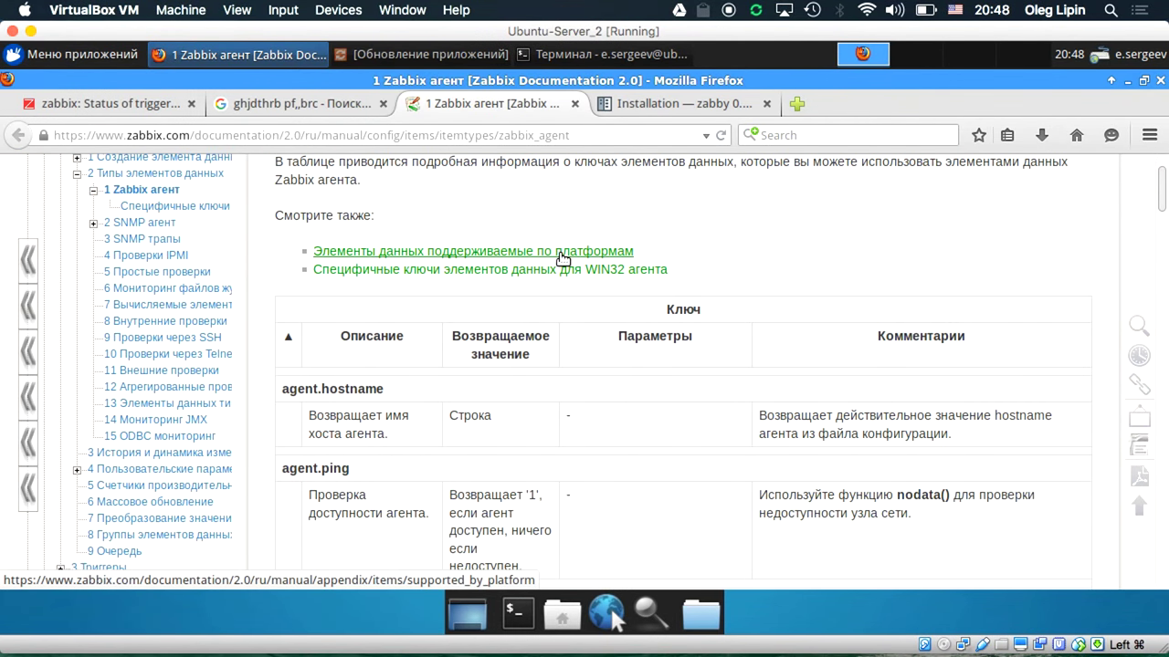
scroll(746, 265, "down", 5)
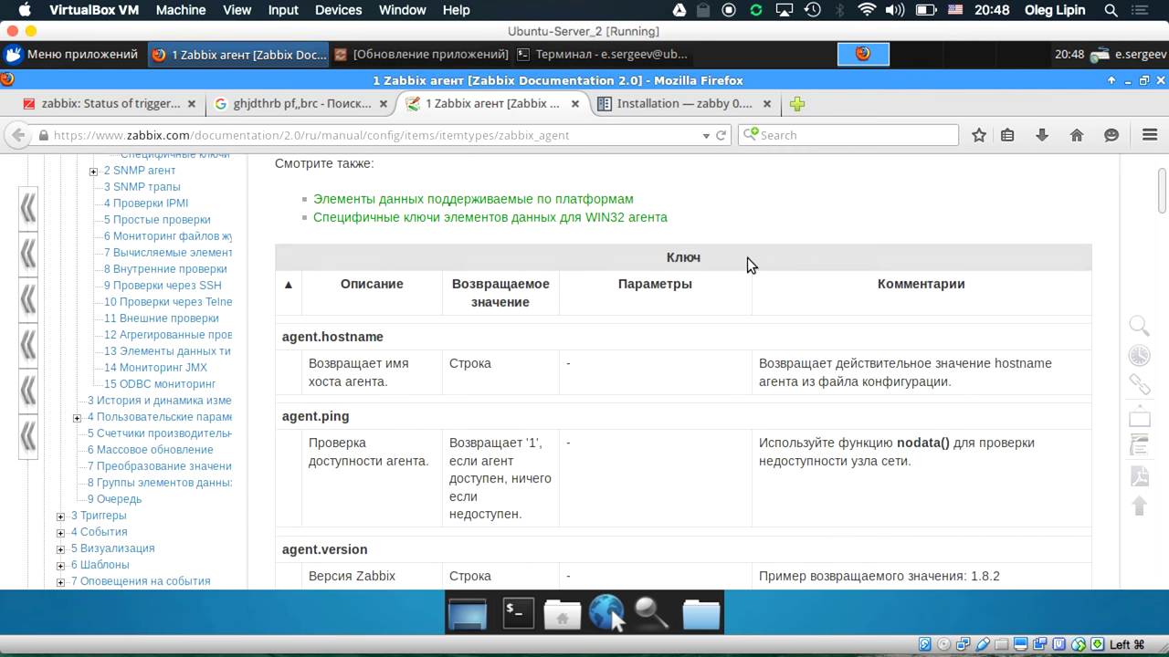
scroll(746, 265, "down", 15)
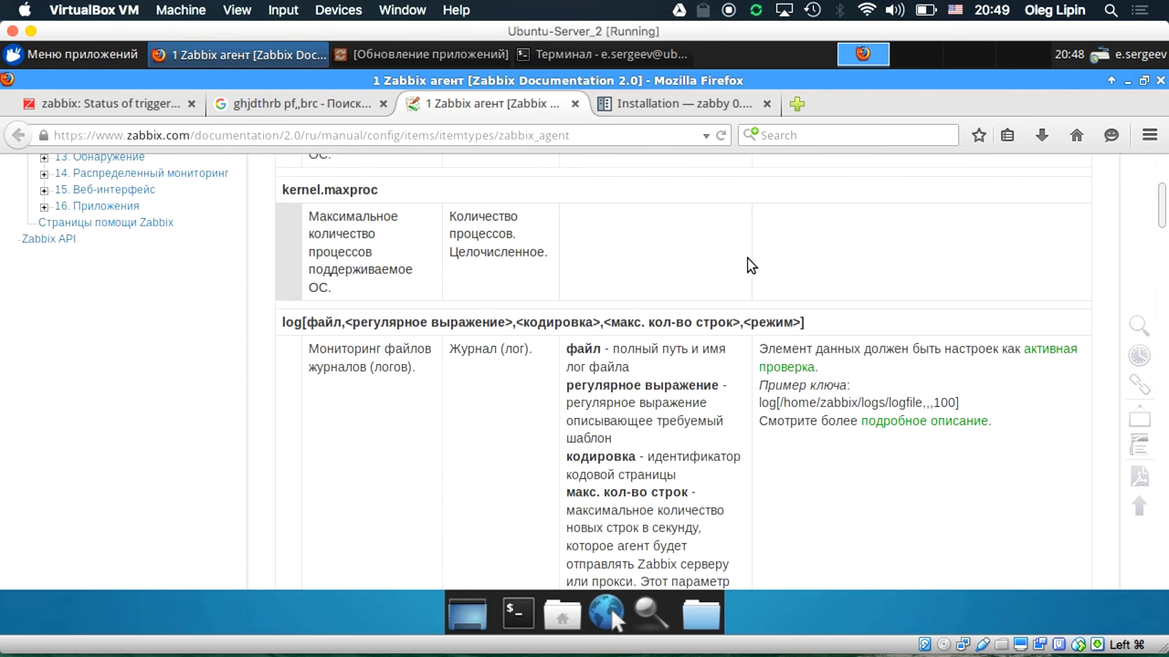
scroll(747, 264, "down", 7)
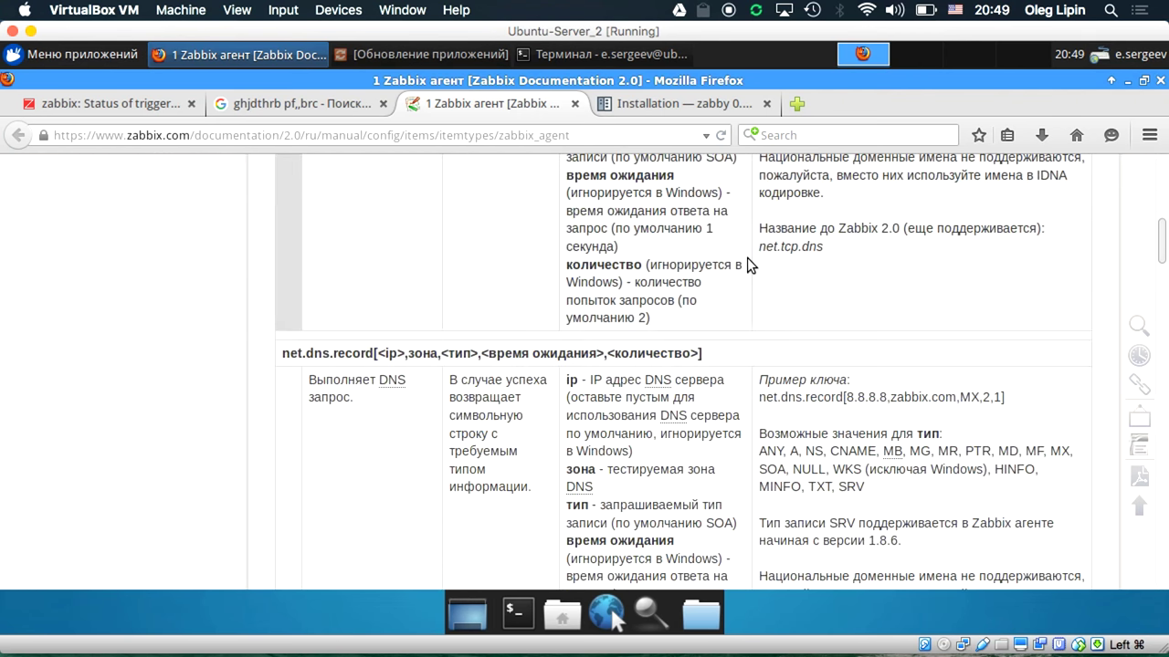
scroll(747, 265, "down", 10)
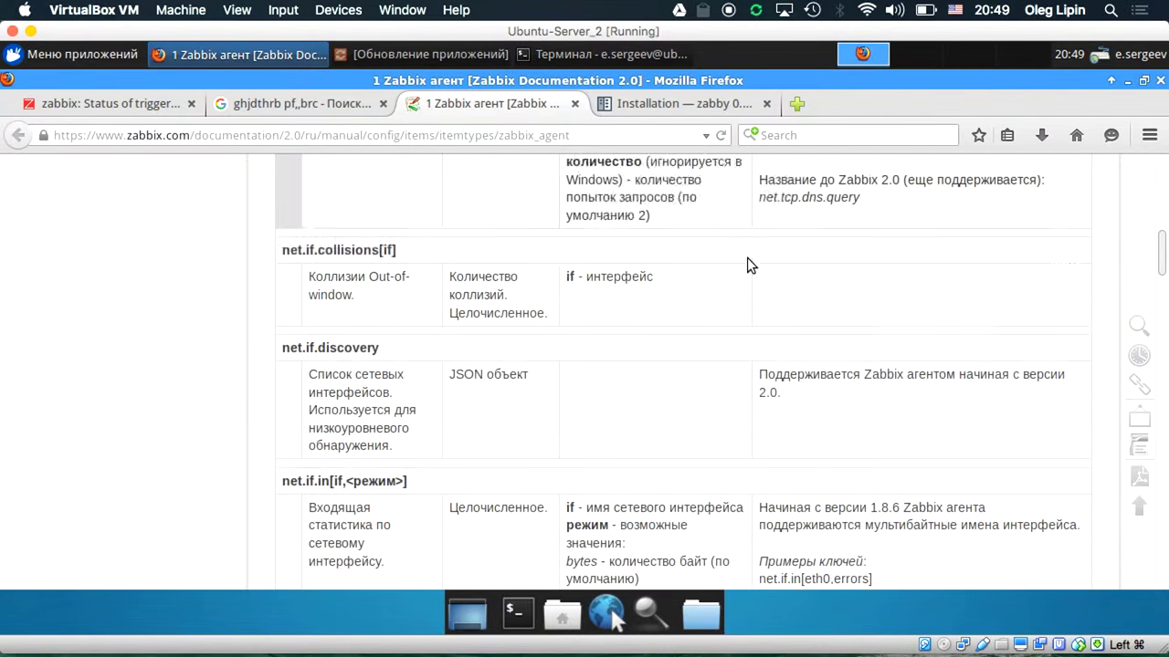
scroll(747, 257, "up", 12)
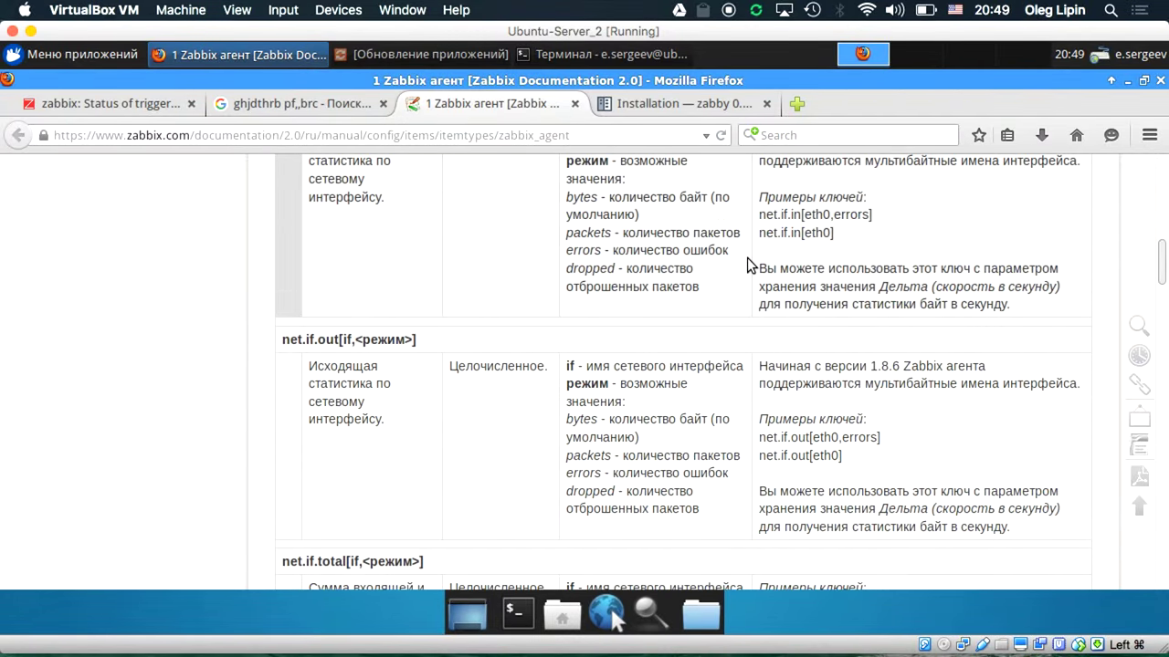
scroll(747, 257, "up", 15)
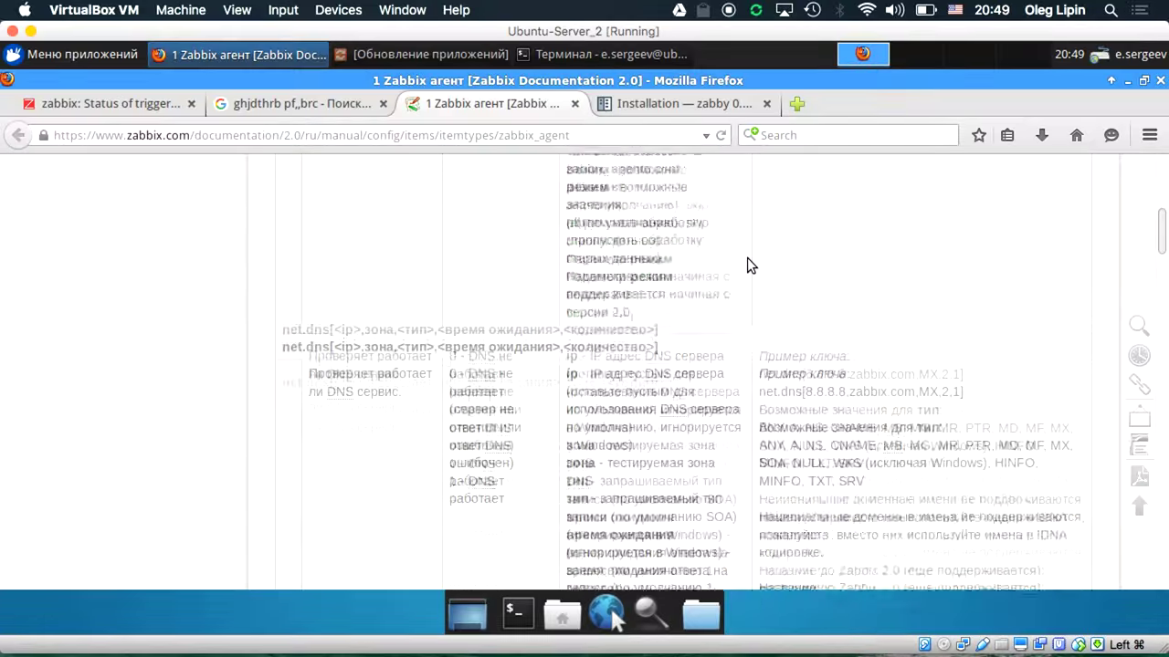
scroll(747, 257, "up", 10)
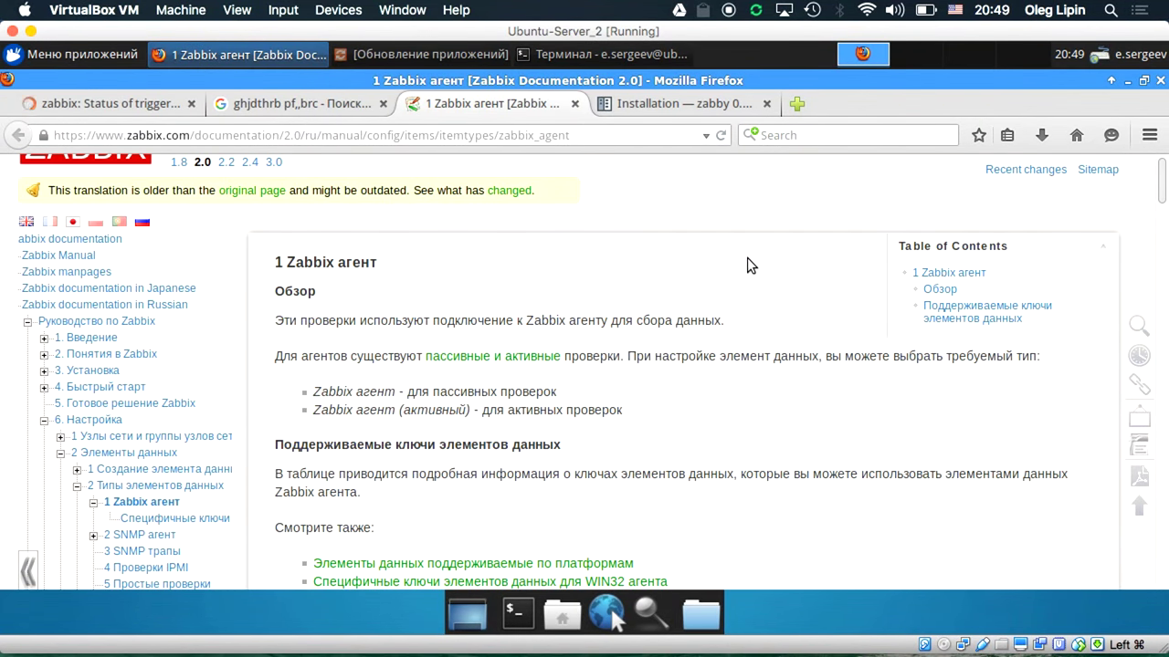
scroll(747, 264, "down", 3)
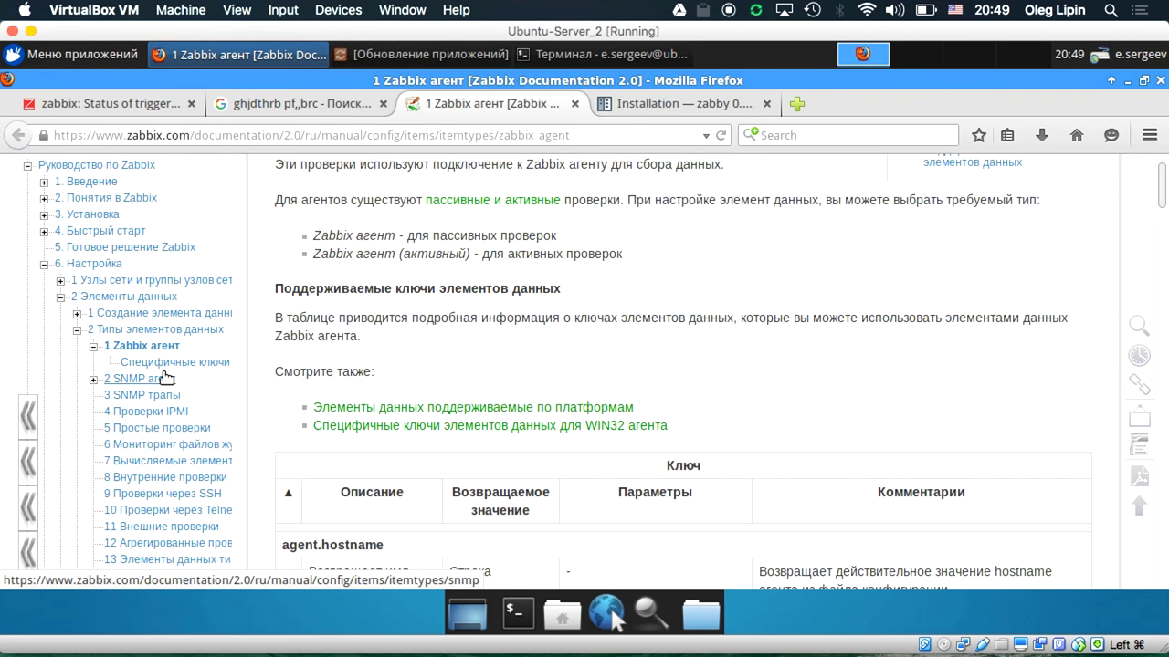
Open '7 Вычисляемые элементы данных' from the navigation tree and scroll down to section 7.2.
left_click(219, 461)
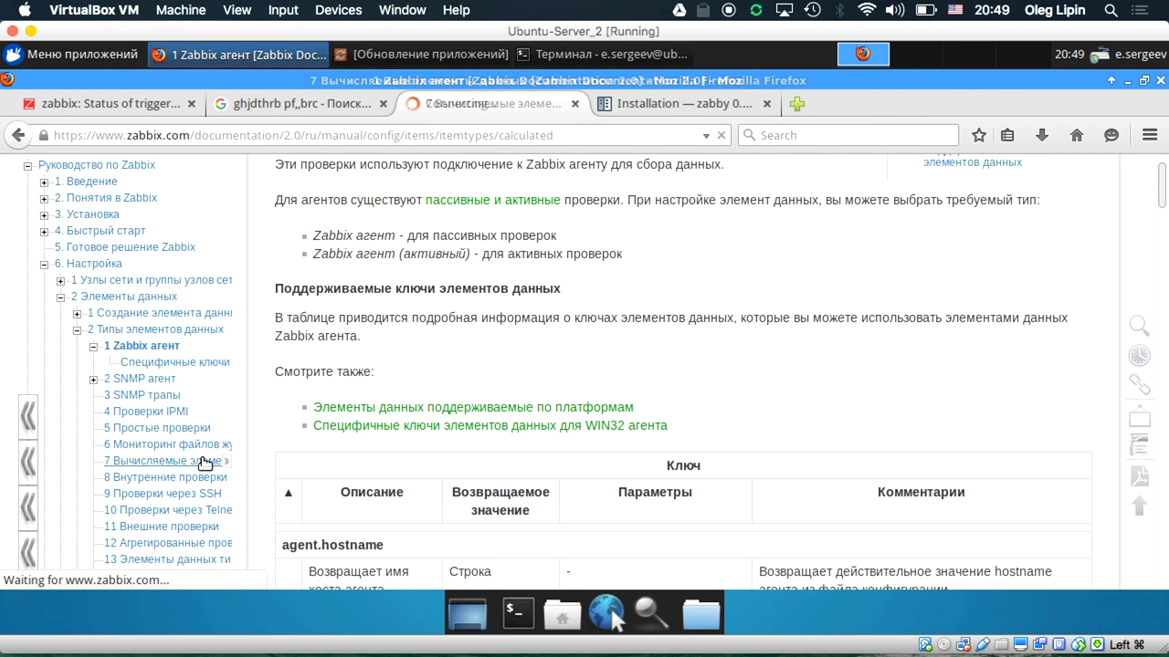
scroll(612, 268, "down", 5)
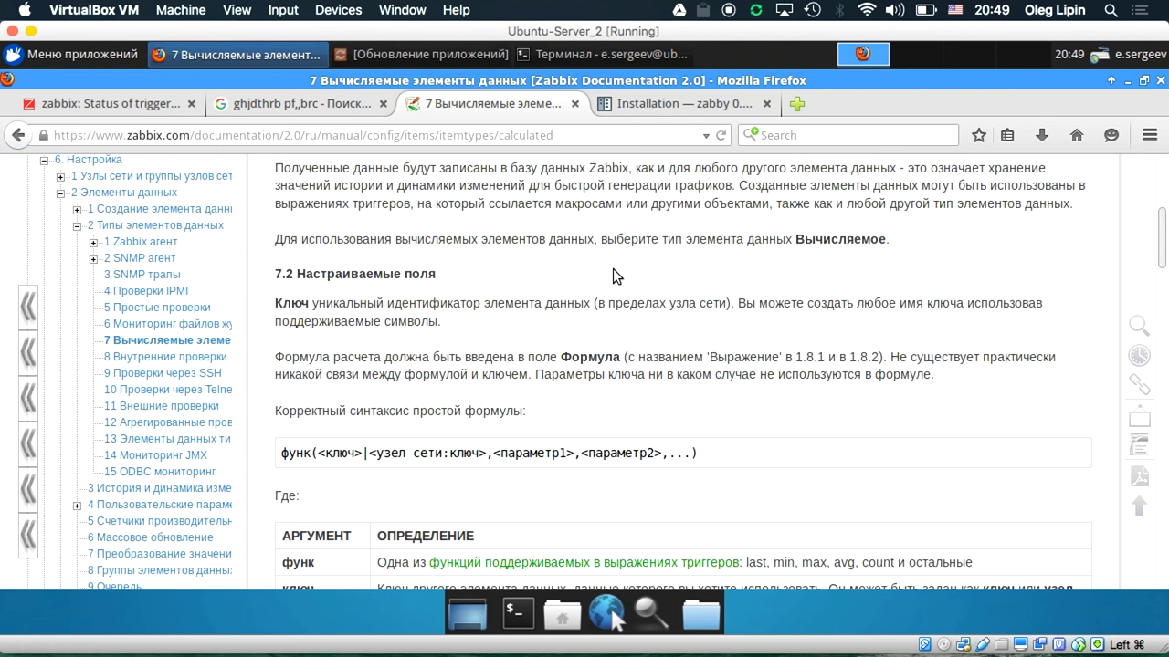
scroll(613, 268, "down", 1)
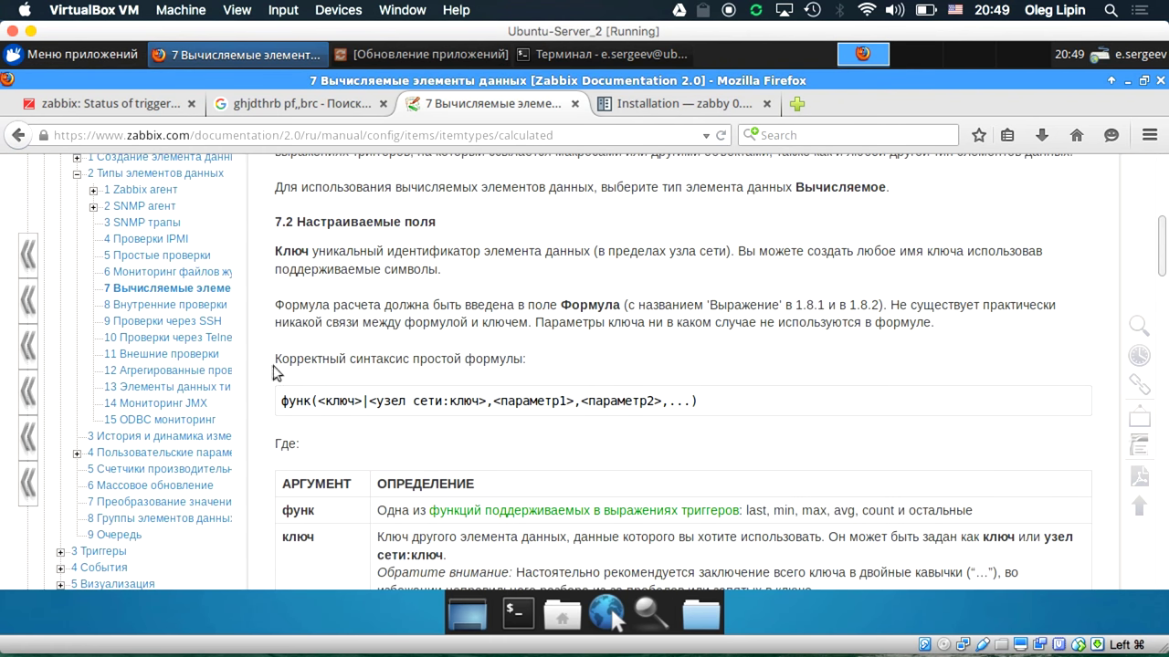
Open the '13 Элементы данных типа траппер' documentation page and scroll through its form and zabbix_sender example.
left_click(193, 387)
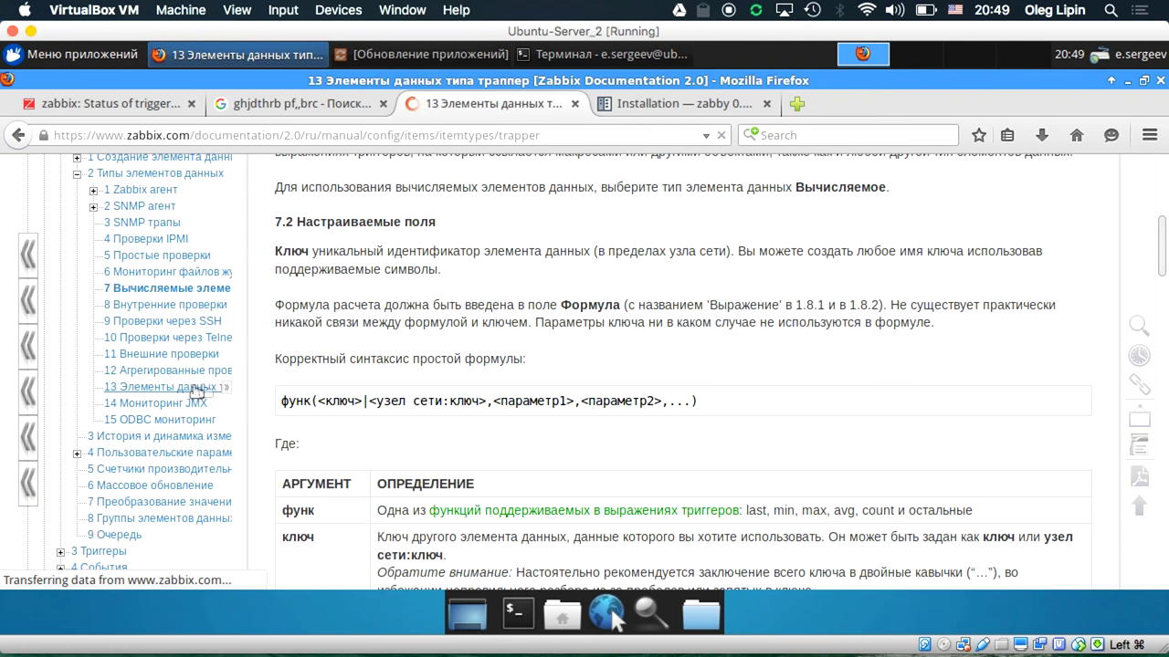
scroll(622, 393, "down", 6)
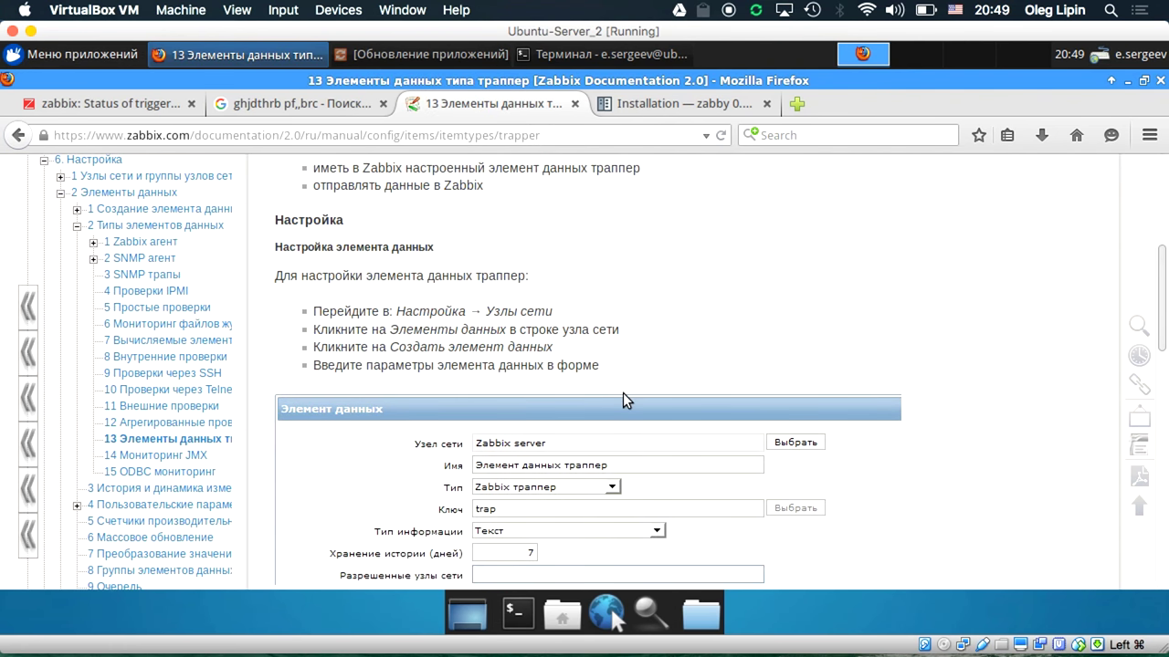
scroll(623, 393, "down", 5)
scroll(622, 393, "down", 3)
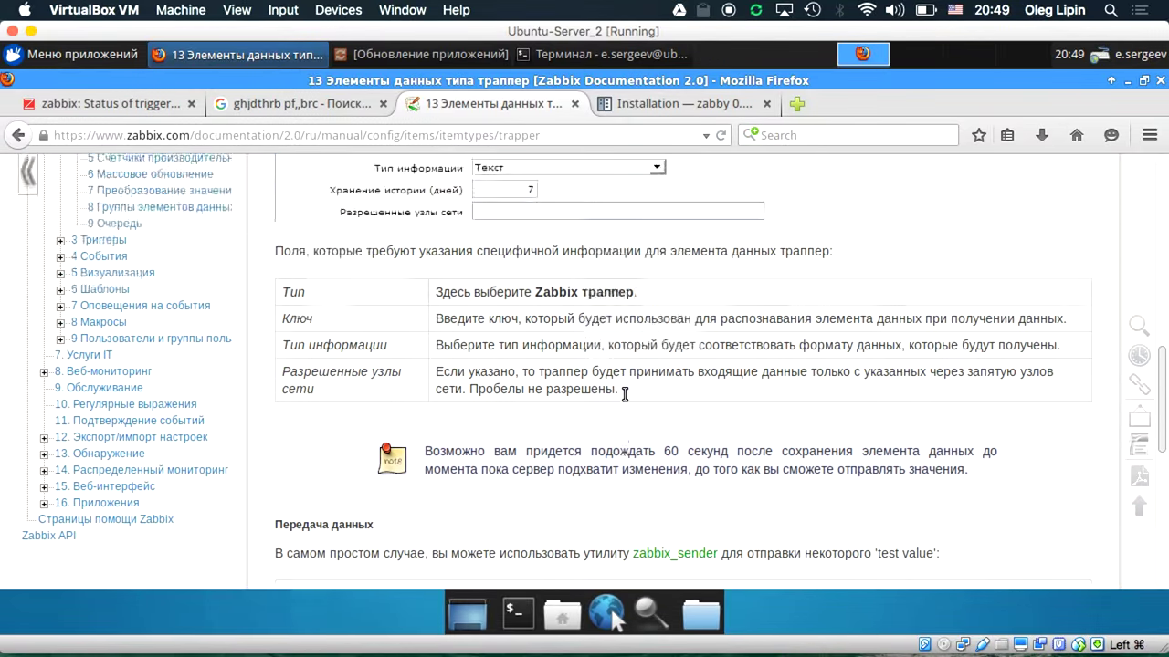
scroll(709, 449, "down", 6)
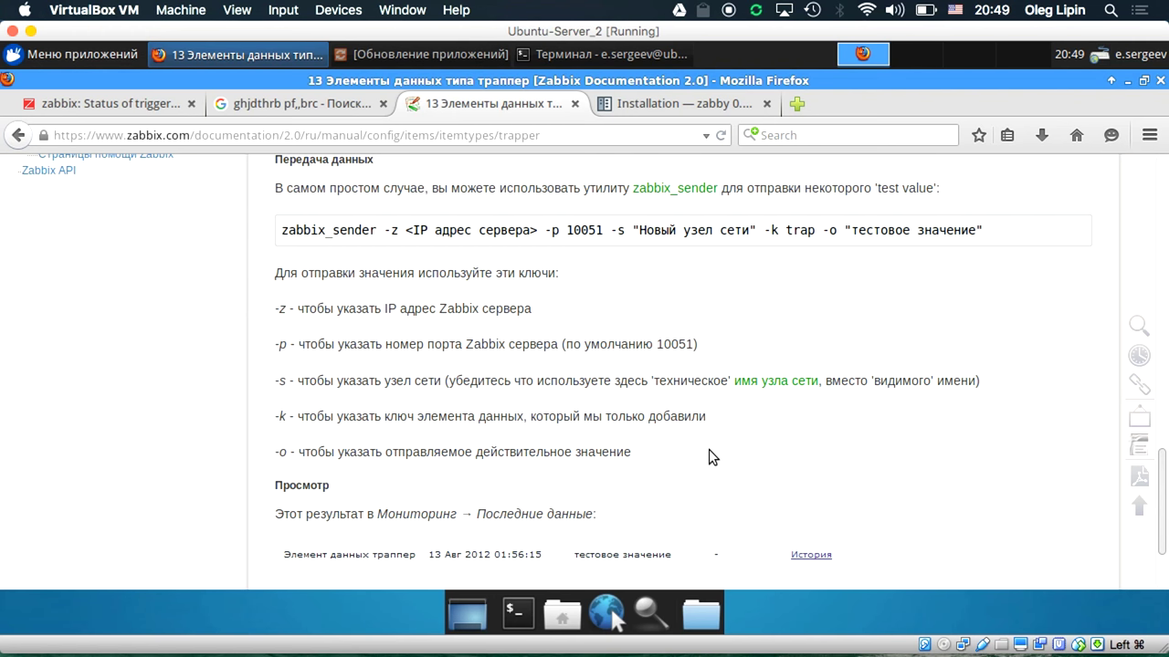
scroll(708, 449, "up", 6)
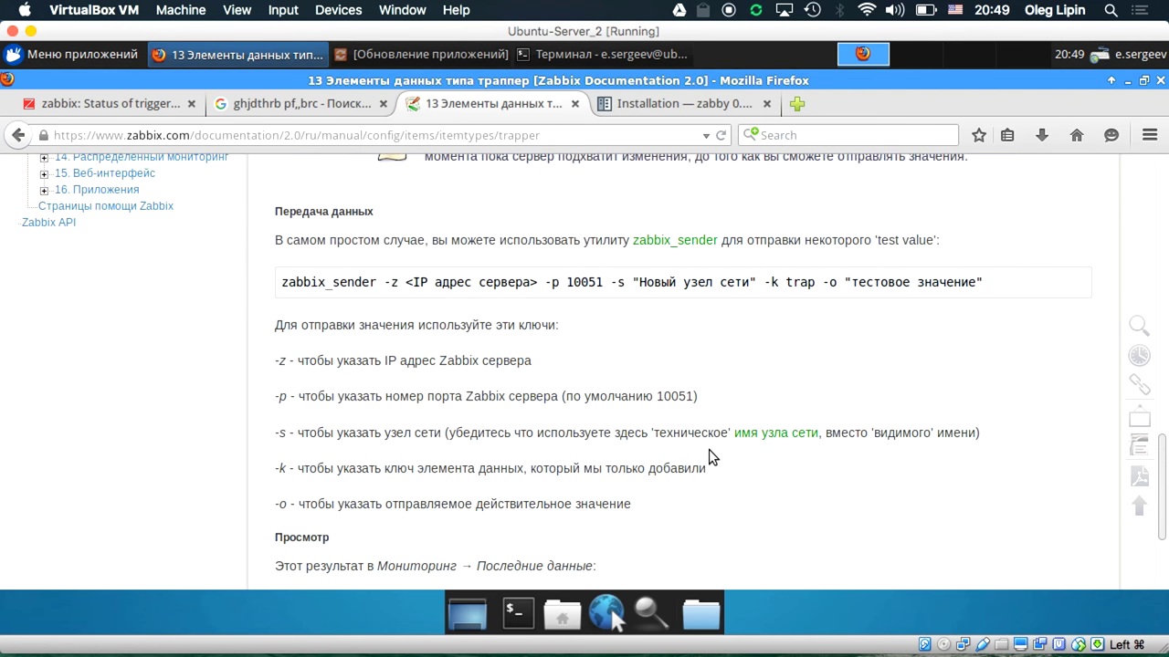
scroll(709, 449, "up", 10)
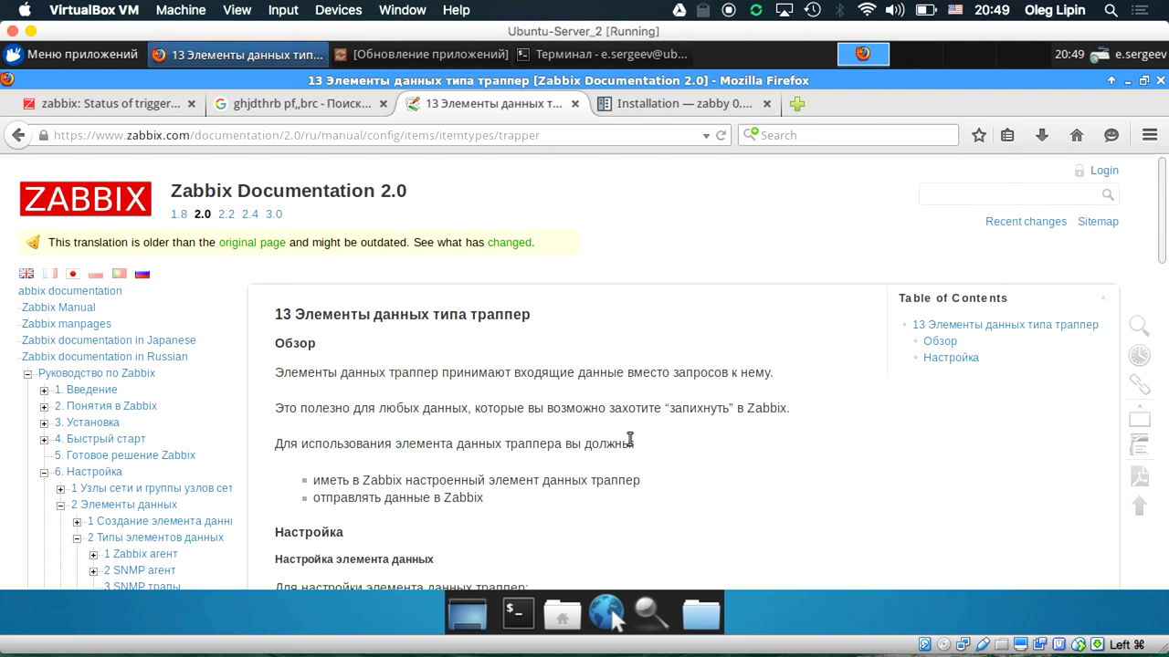
Highlight and re-read the sentences on what trapper items require.
left_click_drag(637, 444, 509, 411)
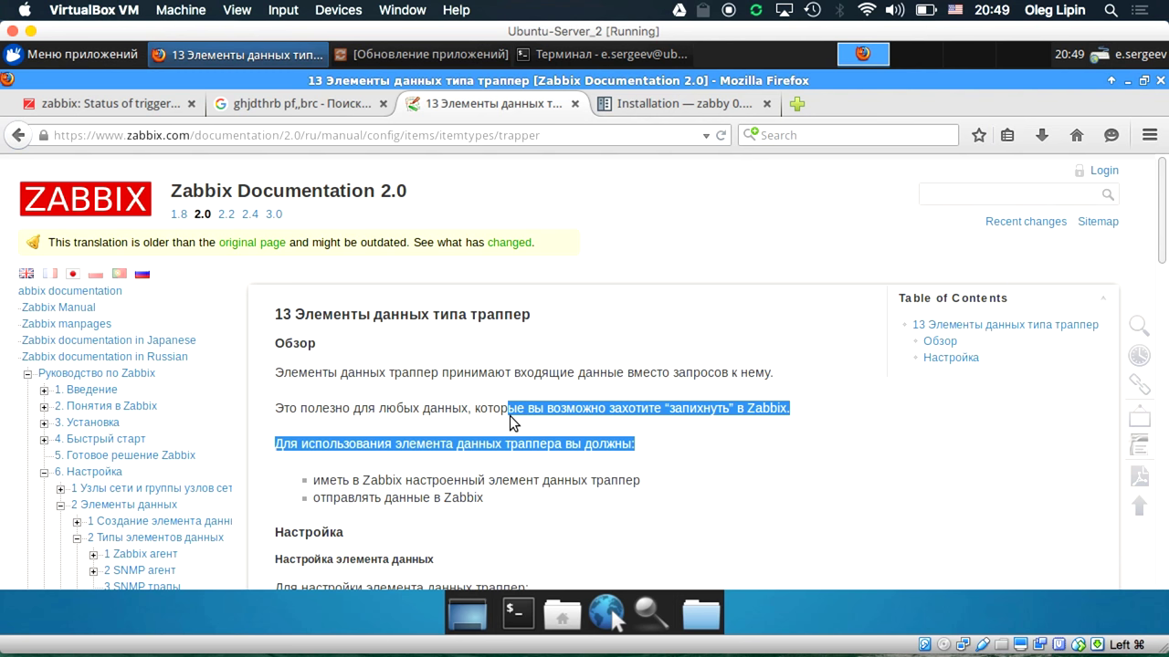
left_click(642, 447)
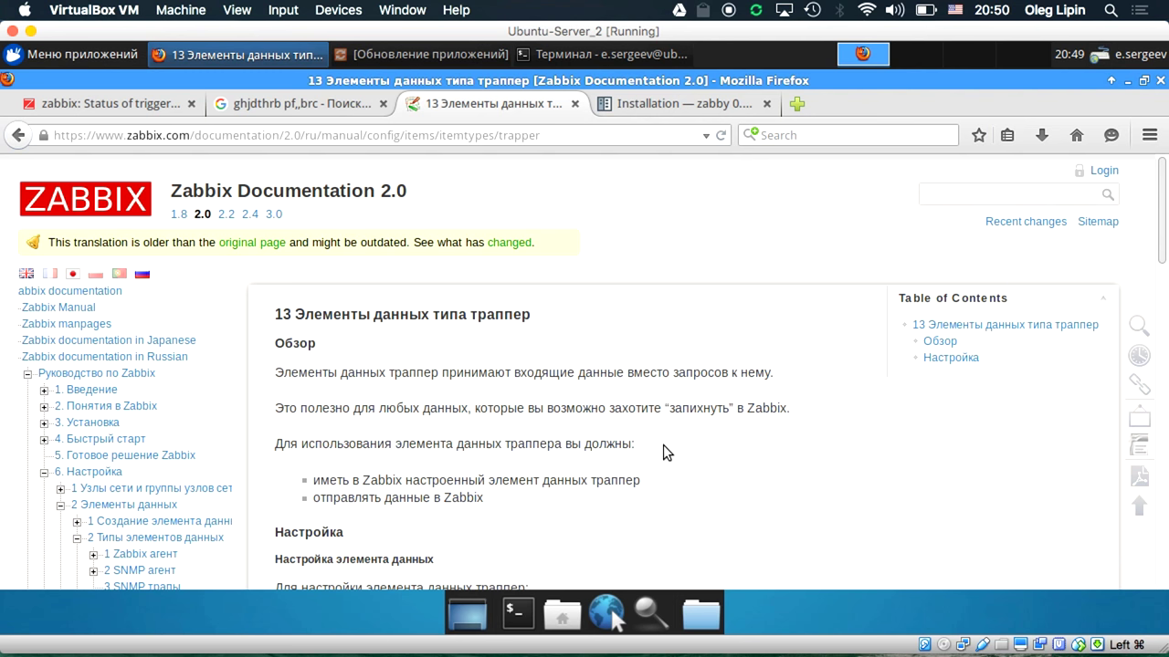
triple_click(641, 444)
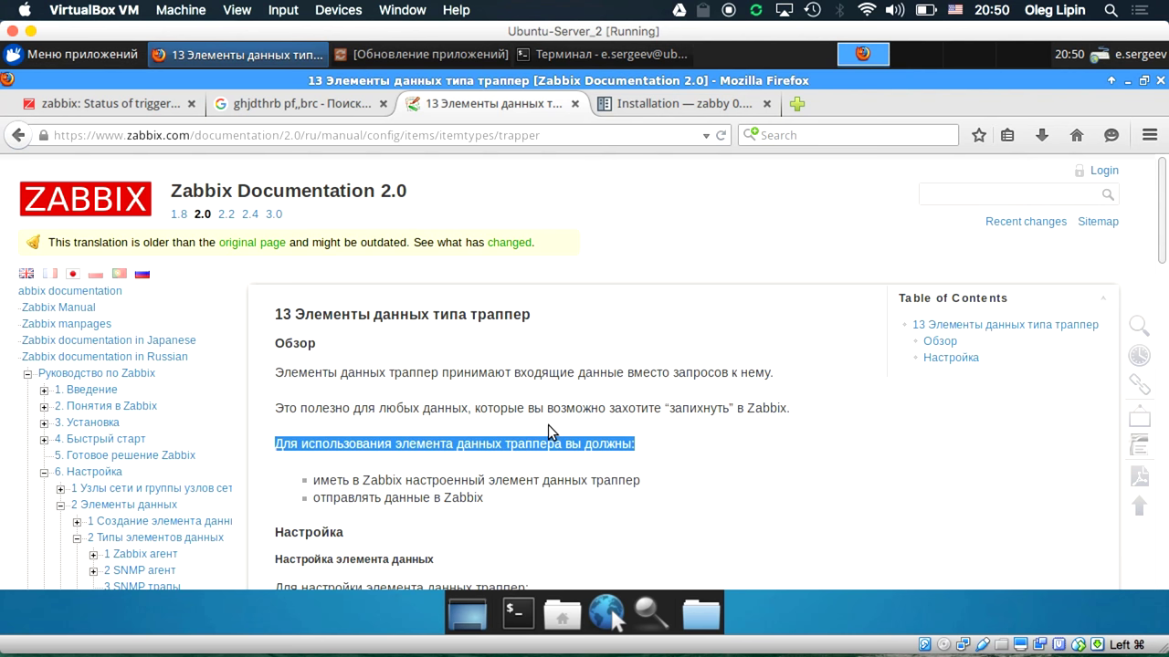
left_click(668, 445)
scroll(667, 445, "down", 1)
scroll(667, 444, "up", 1)
scroll(667, 445, "down", 1)
scroll(667, 445, "up", 1)
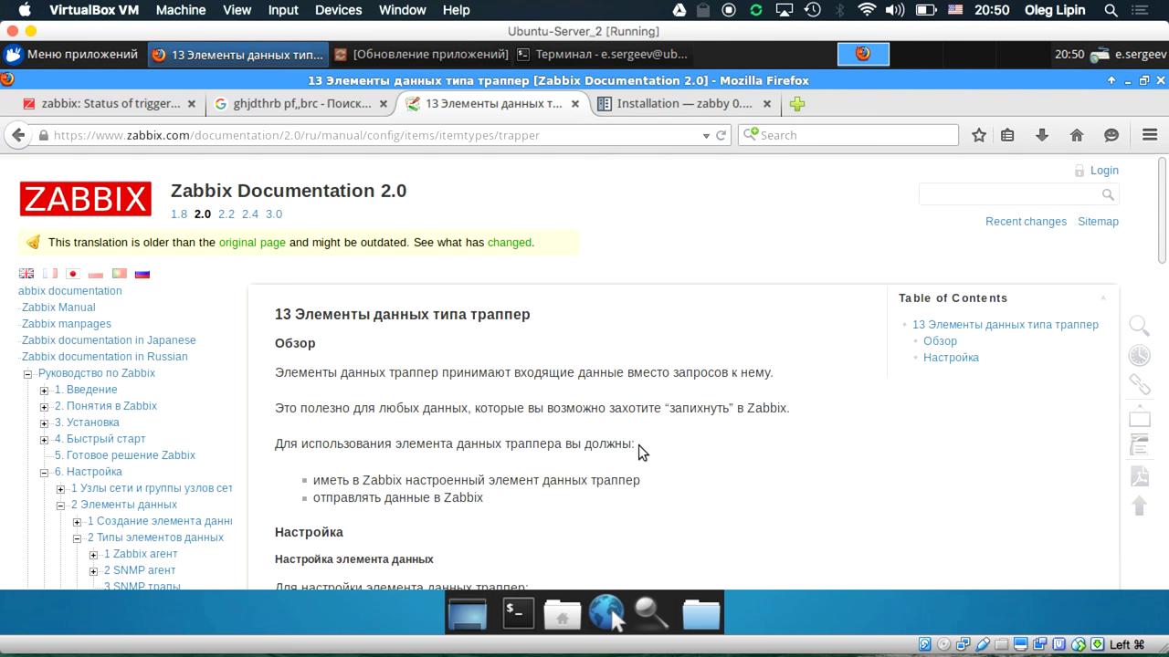
left_click_drag(622, 444, 569, 445)
left_click(545, 404)
scroll(545, 404, "down", 1)
scroll(545, 404, "up", 1)
scroll(545, 404, "down", 1)
scroll(545, 404, "up", 1)
In the terminal, quit psql with \q and run 'zabbix_get -h' to show its usage help.
left_click(602, 54)
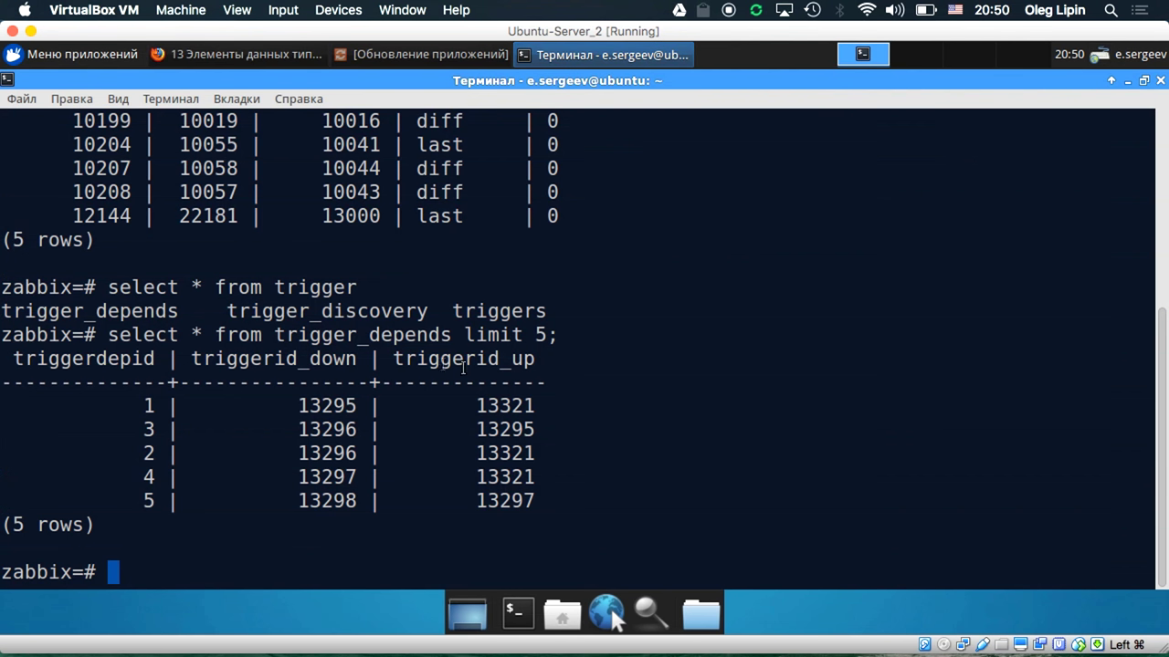
type("\\q")
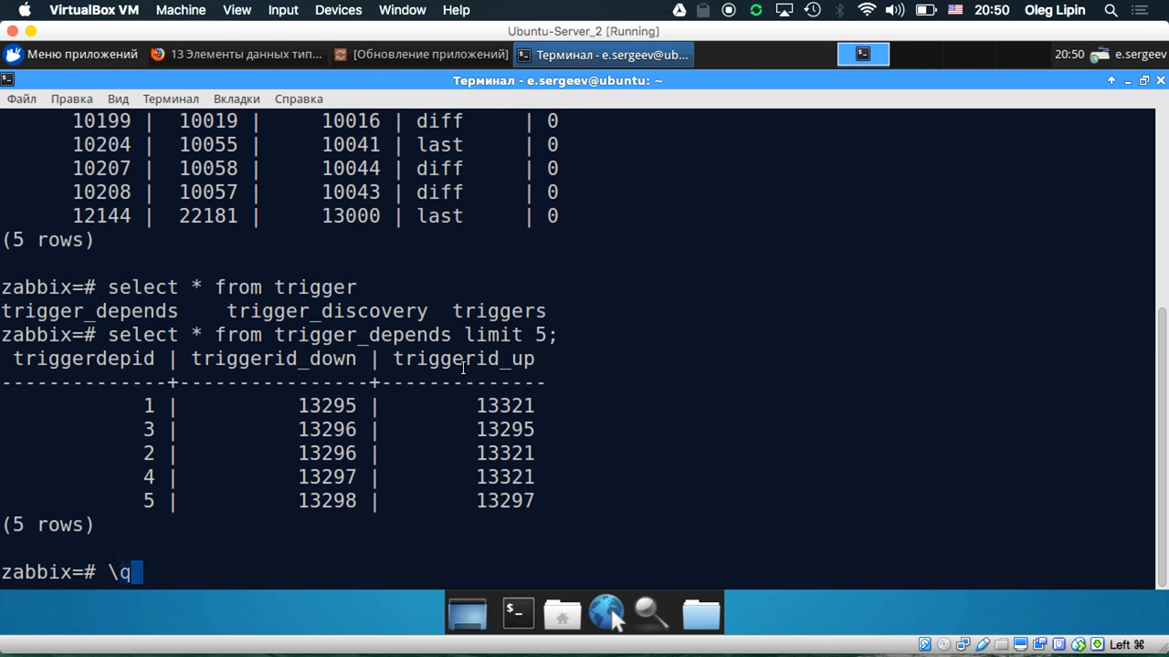
key("Return")
type("zabbix_")
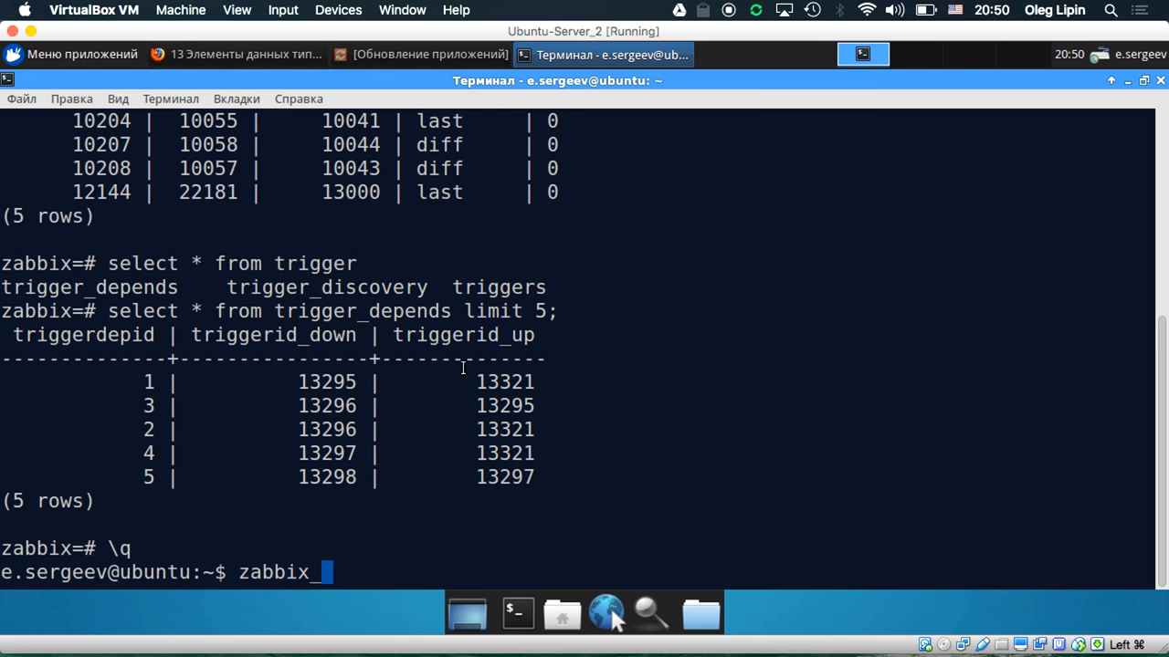
key("Tab")
key("Tab")
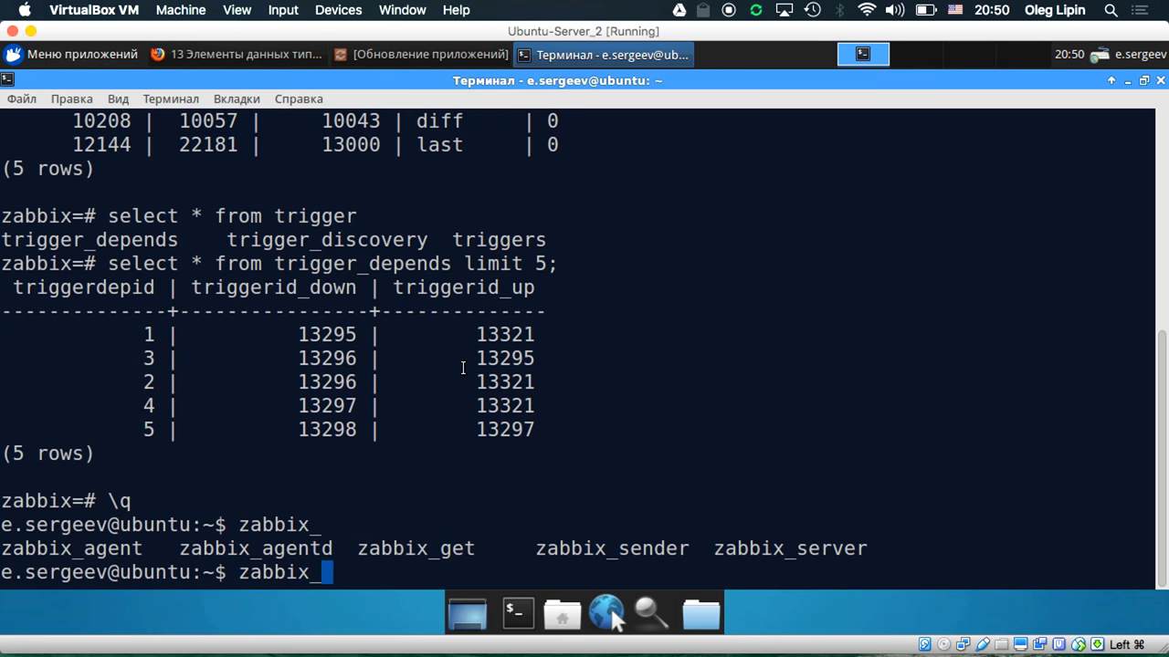
type("get -")
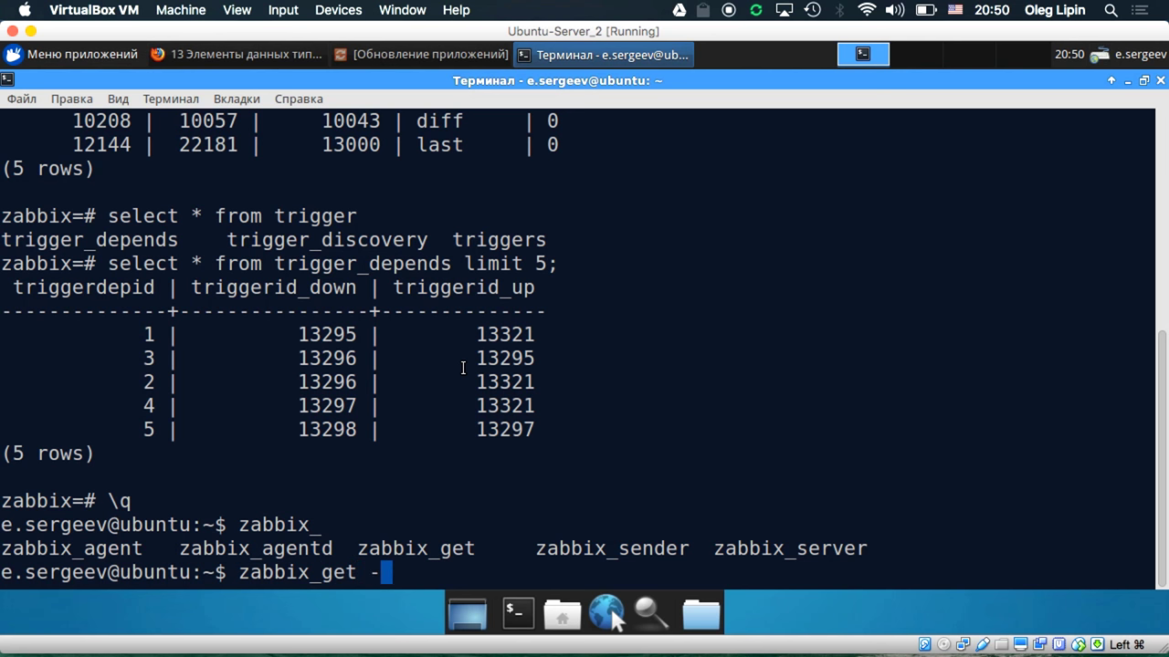
type("h")
key("Return")
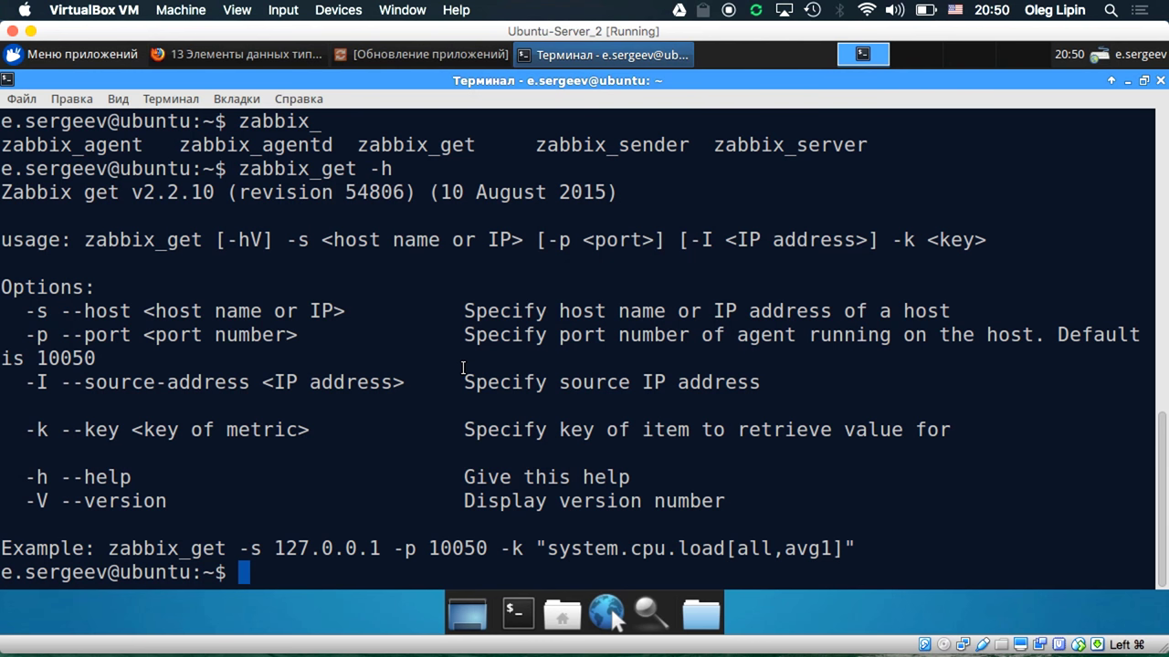
Browse the command history and select the example zabbix_get command line, then abandon the prompt.
key("Up")
key("Down")
key("Up")
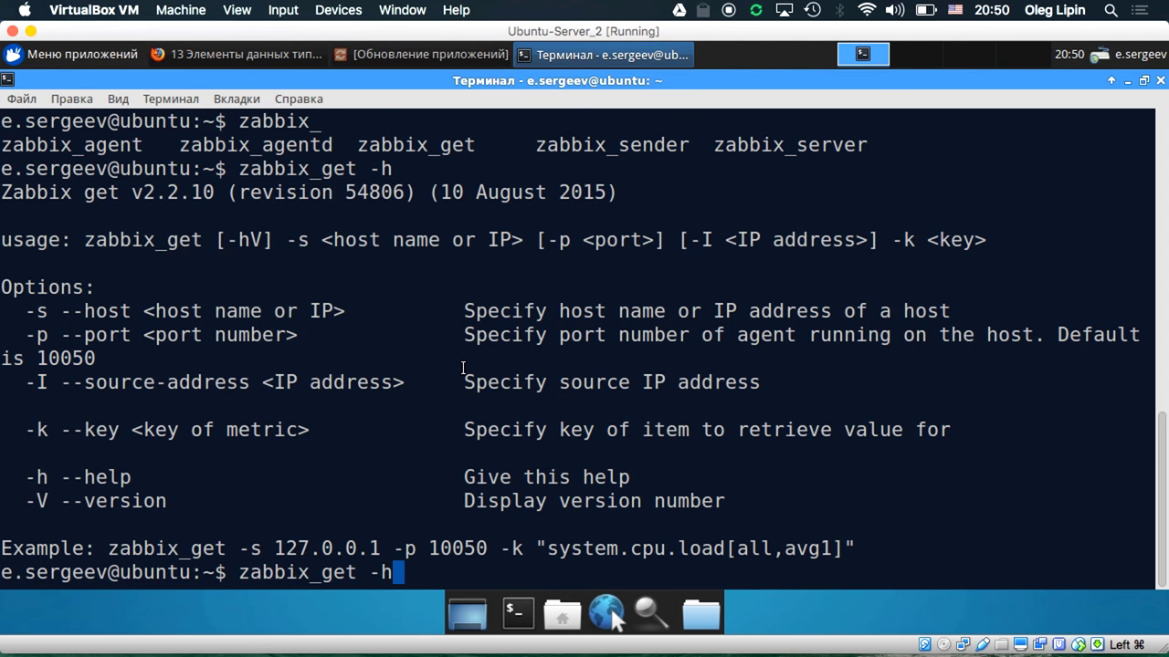
key("Down")
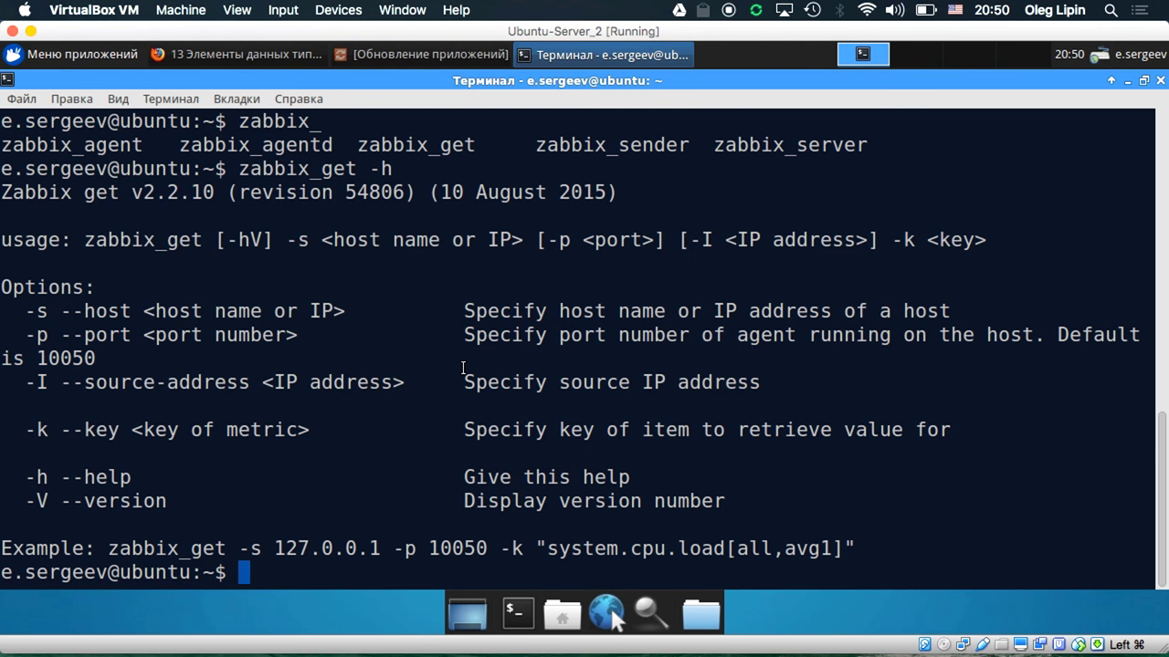
key("Up")
key("Up")
key("Down")
key("Down")
left_click_drag(859, 548, 111, 547)
left_click(111, 548)
left_click_drag(110, 548, 855, 551)
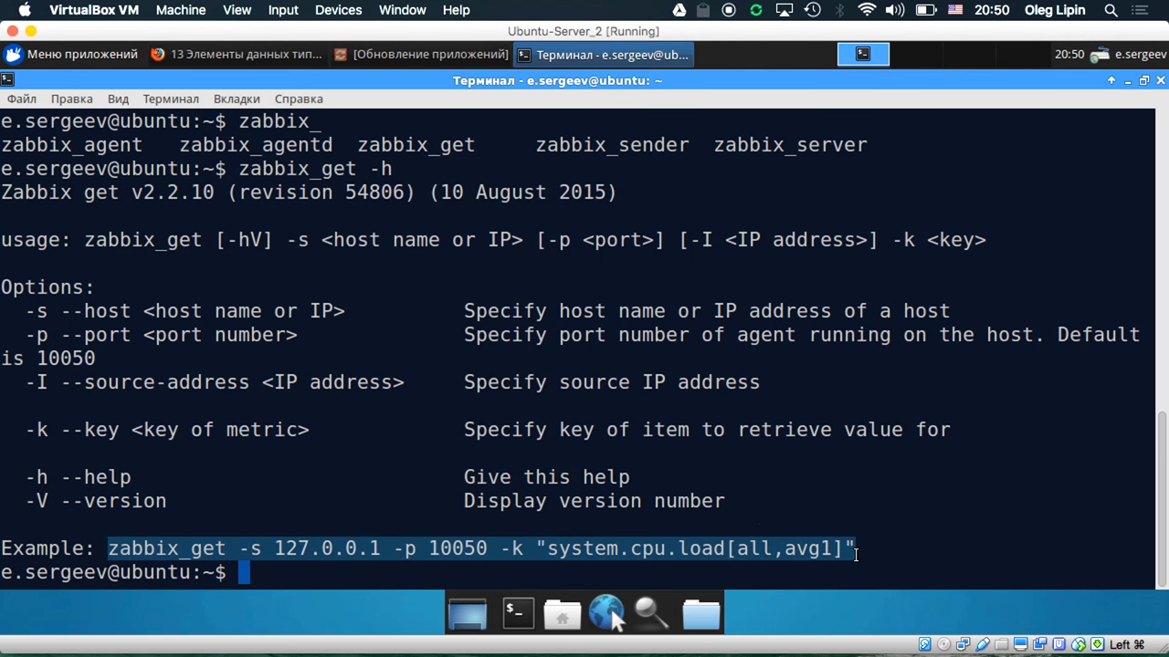
key("ctrl+c")
left_click(847, 553)
triple_click(847, 553)
left_click(847, 553)
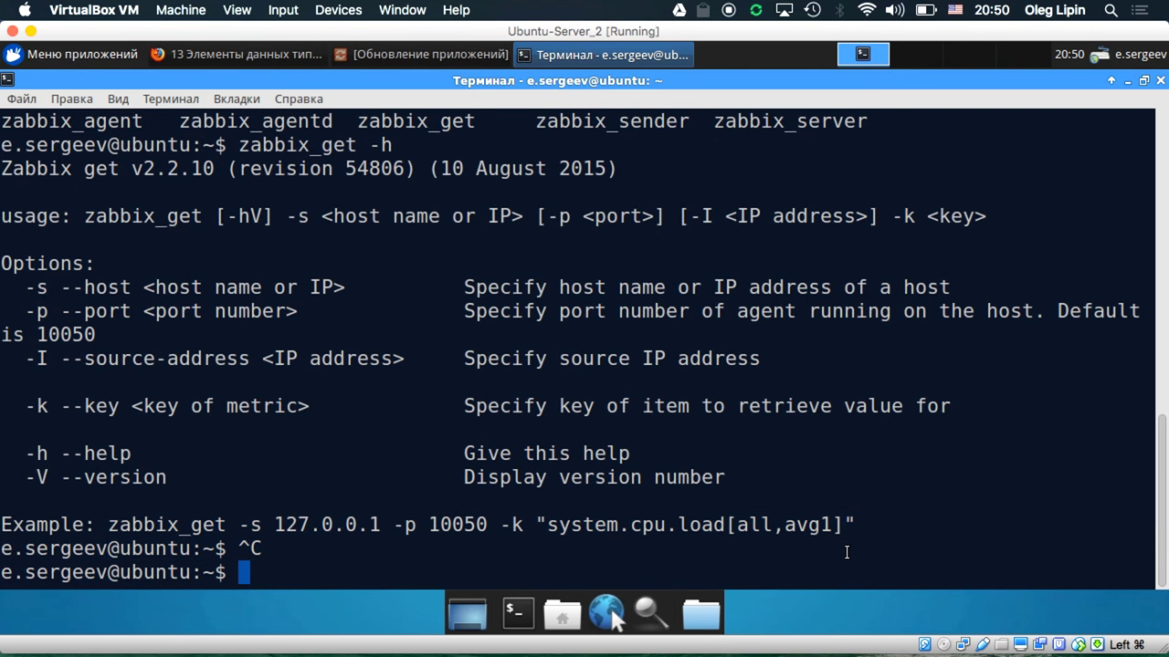
Select the last prompt line, then return to the trapper items documentation in Firefox.
double_click(797, 565)
left_click(770, 565)
double_click(770, 565)
left_click(771, 563)
triple_click(773, 559)
double_click(780, 570)
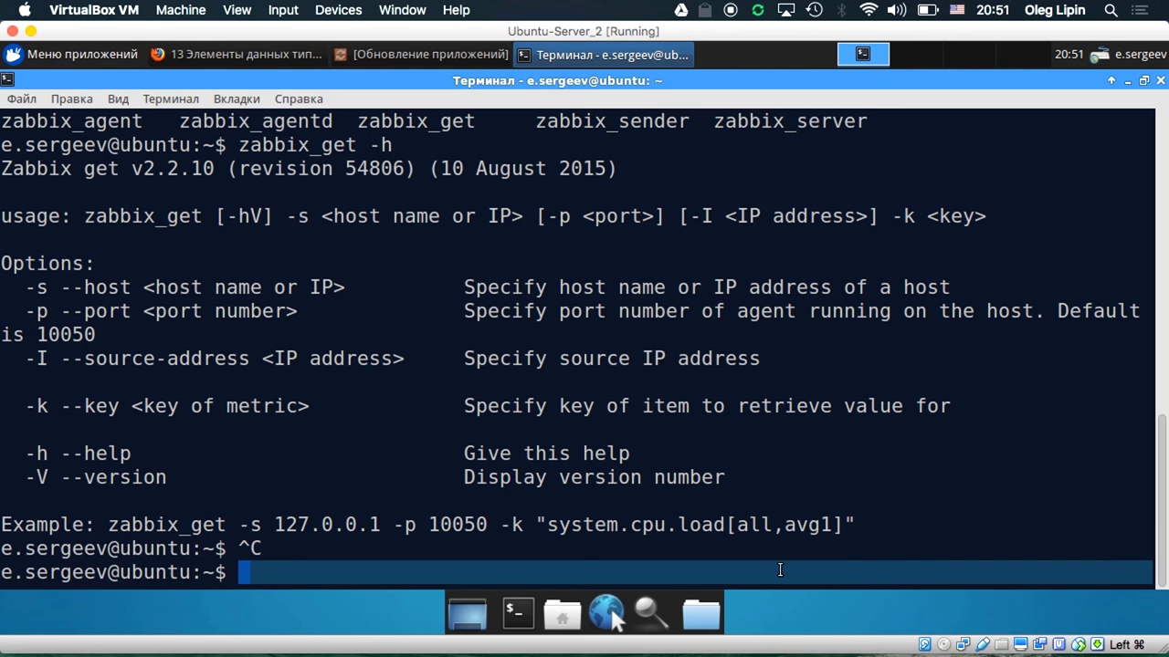
left_click(780, 503)
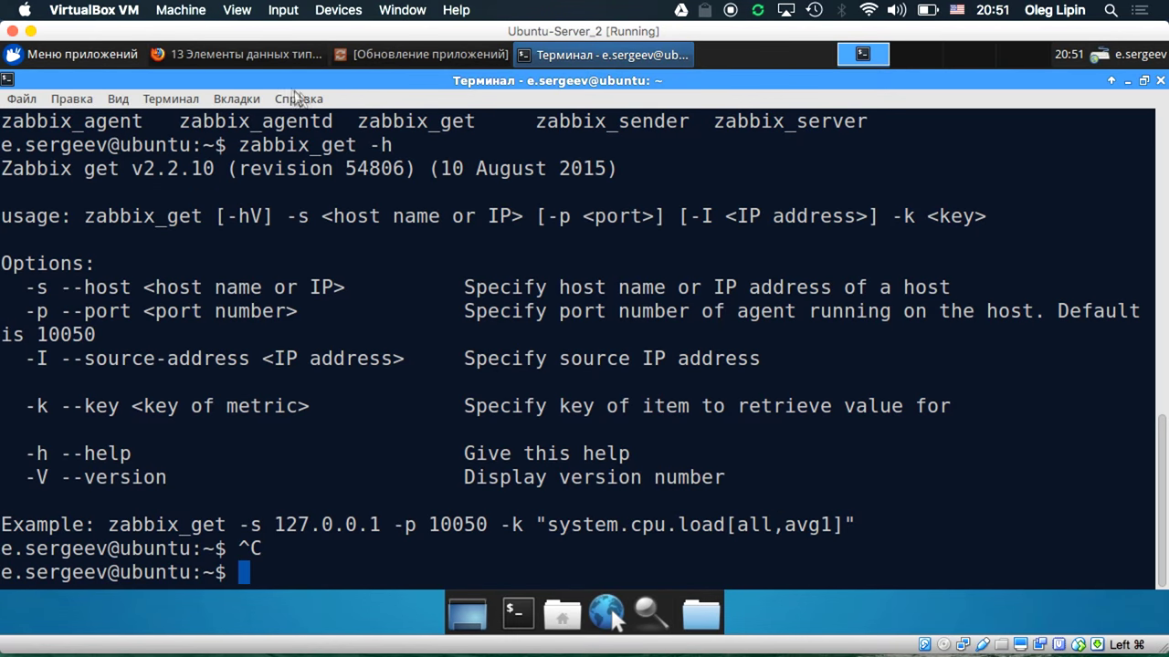
left_click(275, 52)
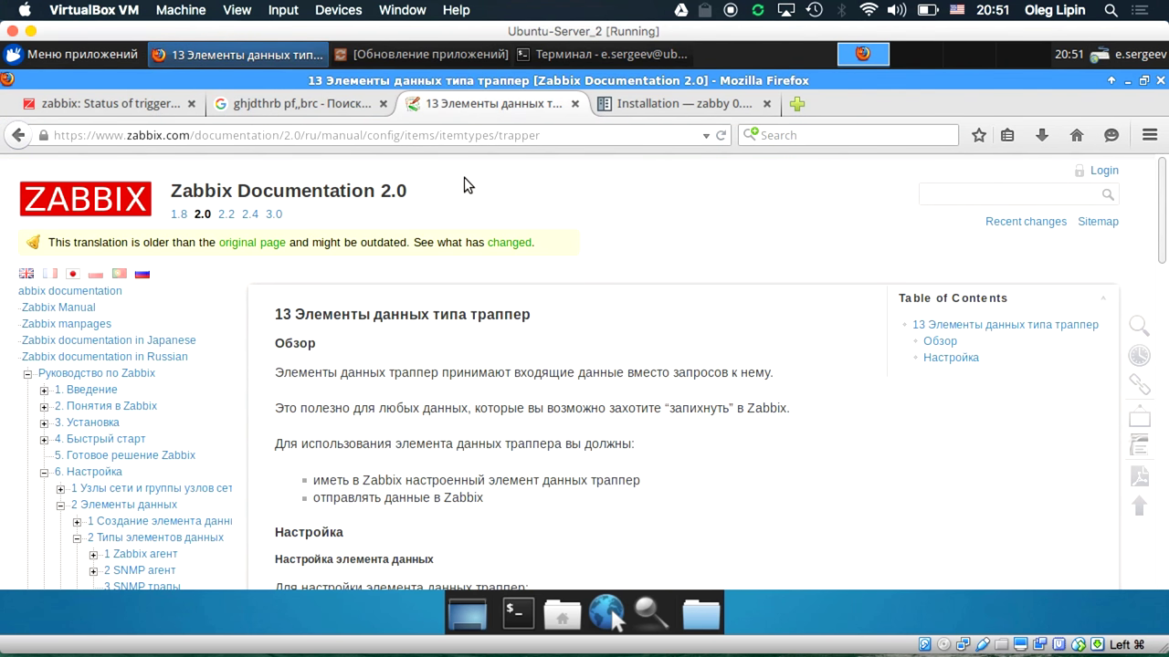
In the Zabbix tab, visit Configuration > Maintenance, Configuration > Hosts, then Monitoring > Dashboard.
left_click(316, 108)
left_click(147, 108)
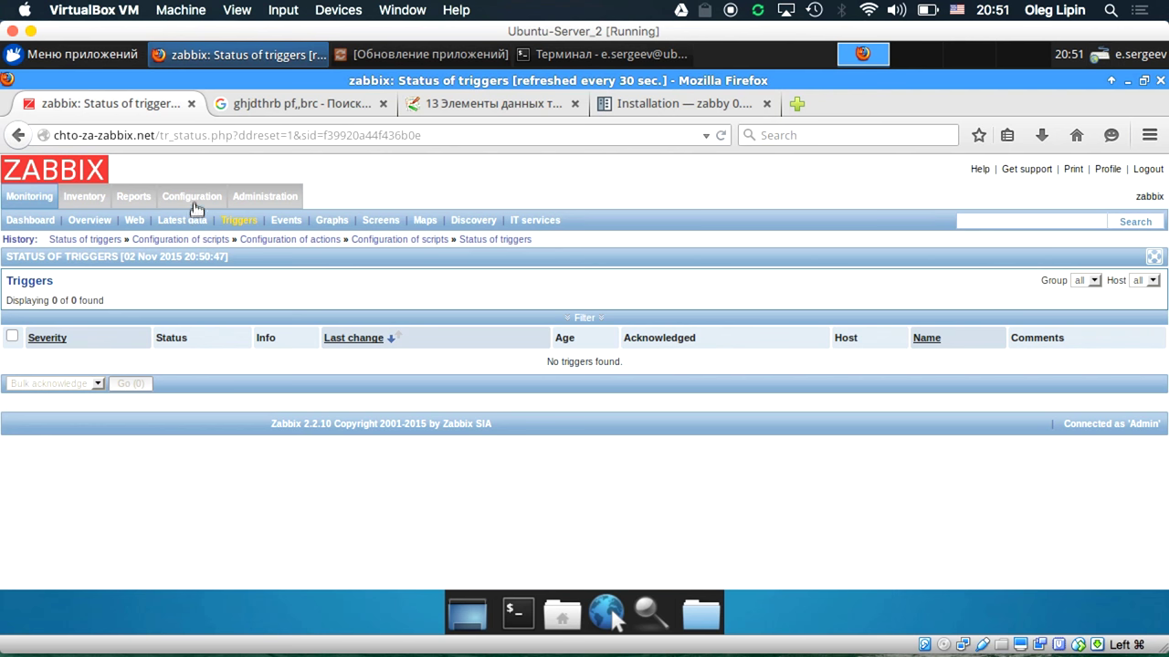
mouse_move(197, 201)
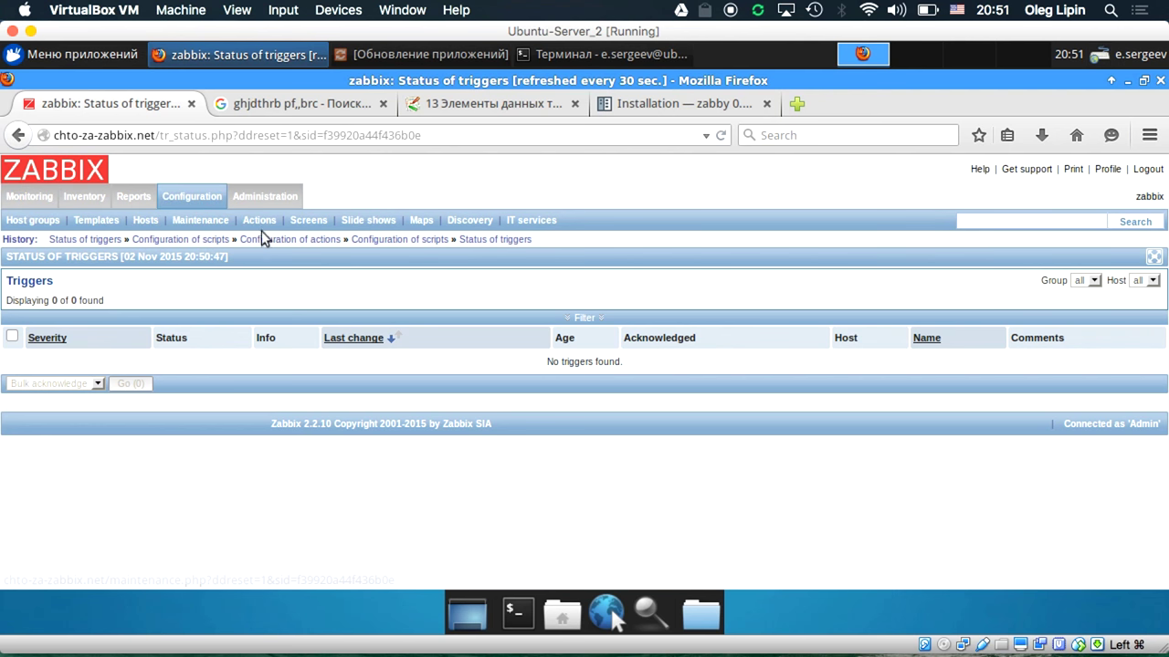
left_click(204, 222)
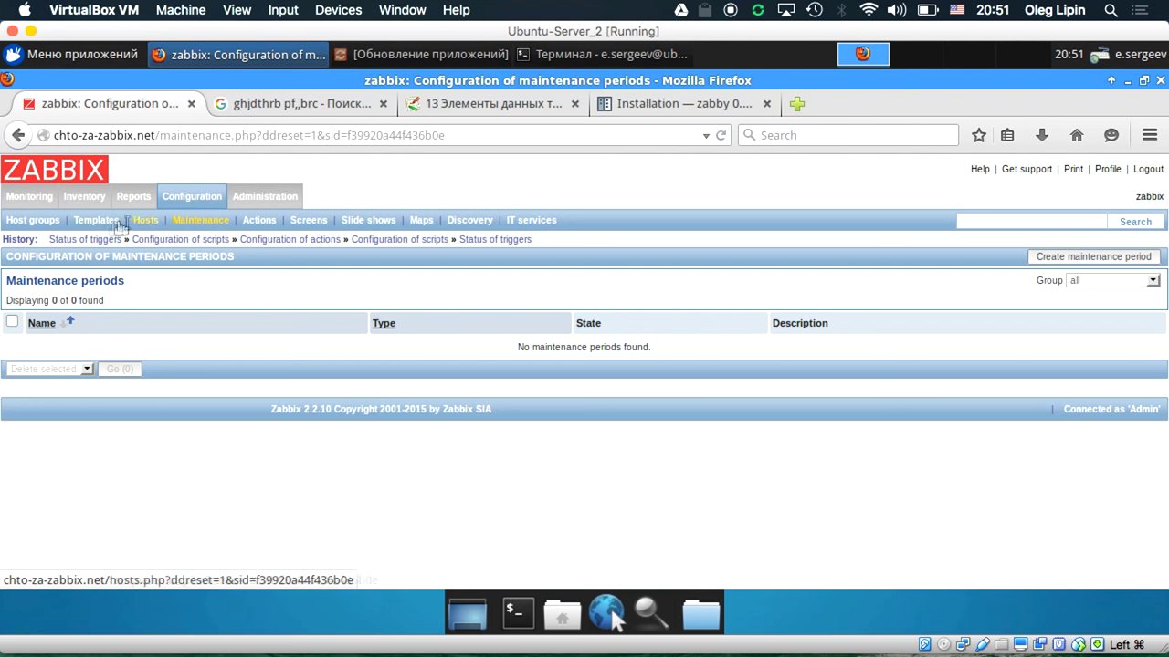
left_click(146, 222)
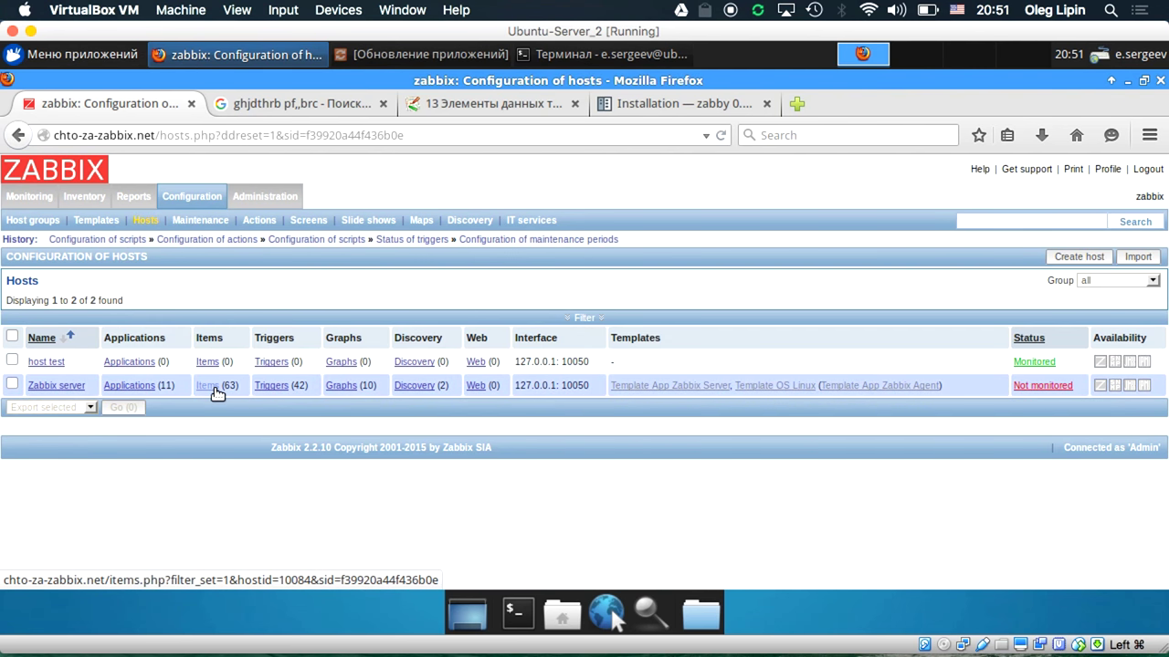
mouse_move(43, 200)
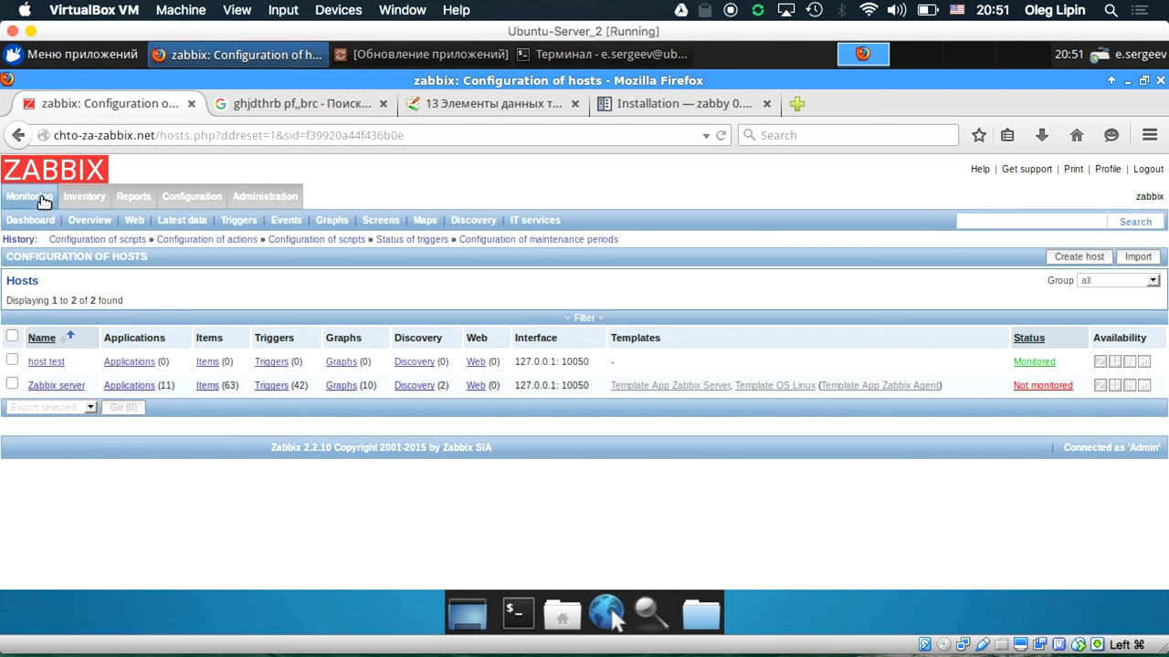
left_click(43, 198)
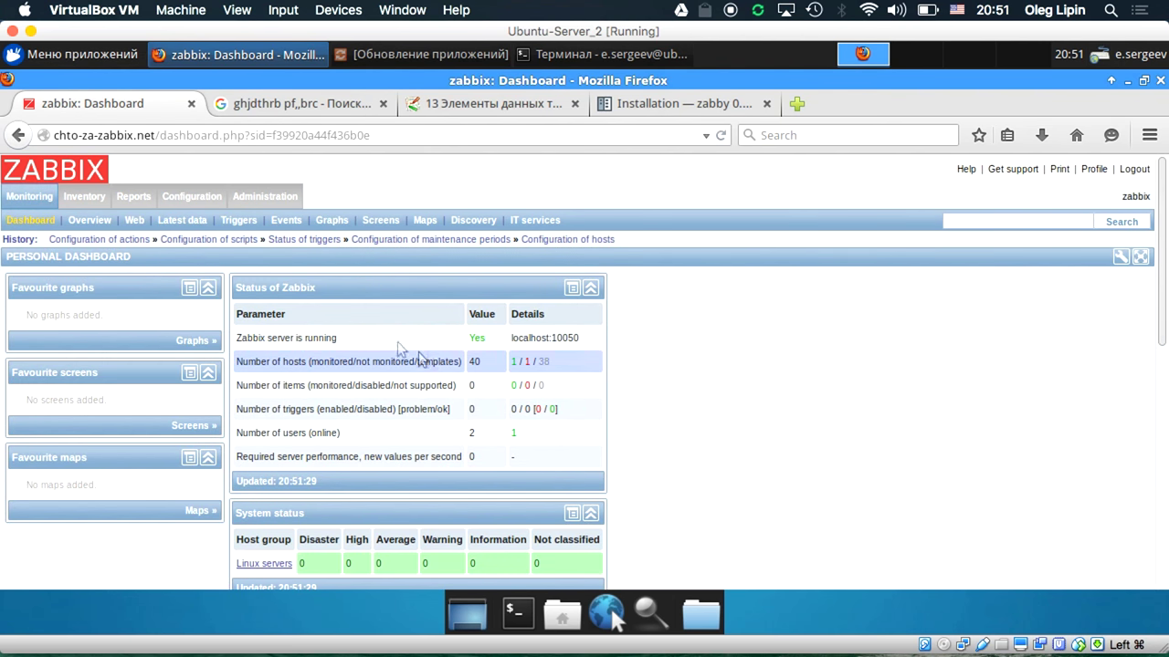
Open Configuration > Hosts, view the Zabbix server host settings, and go back.
mouse_move(194, 199)
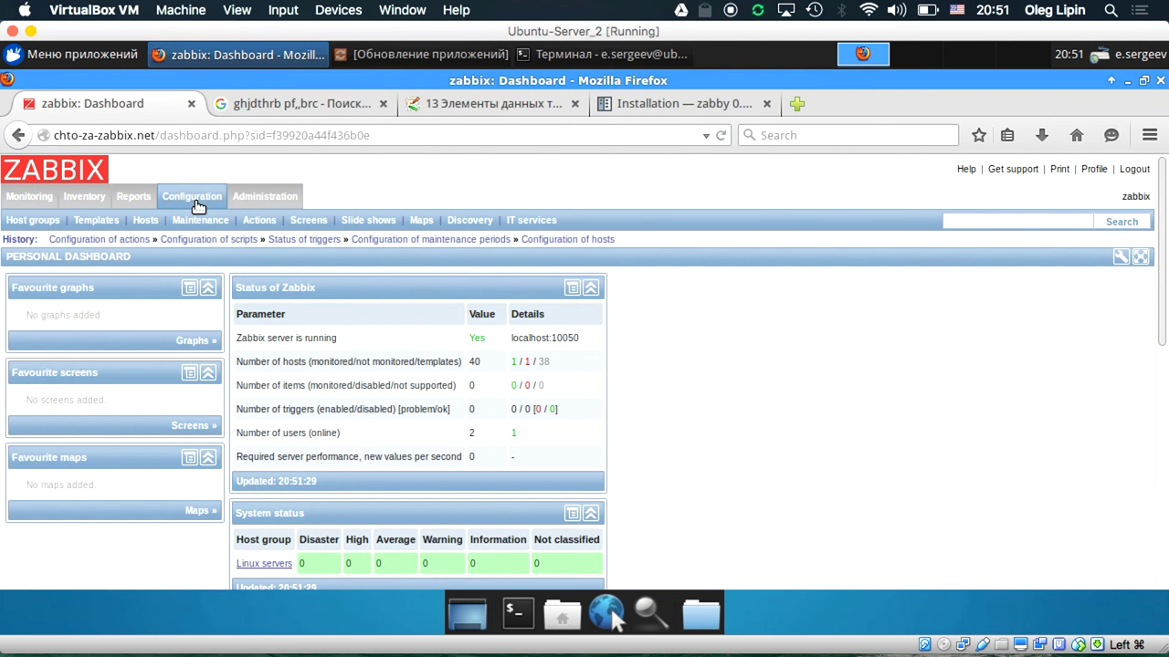
left_click(145, 224)
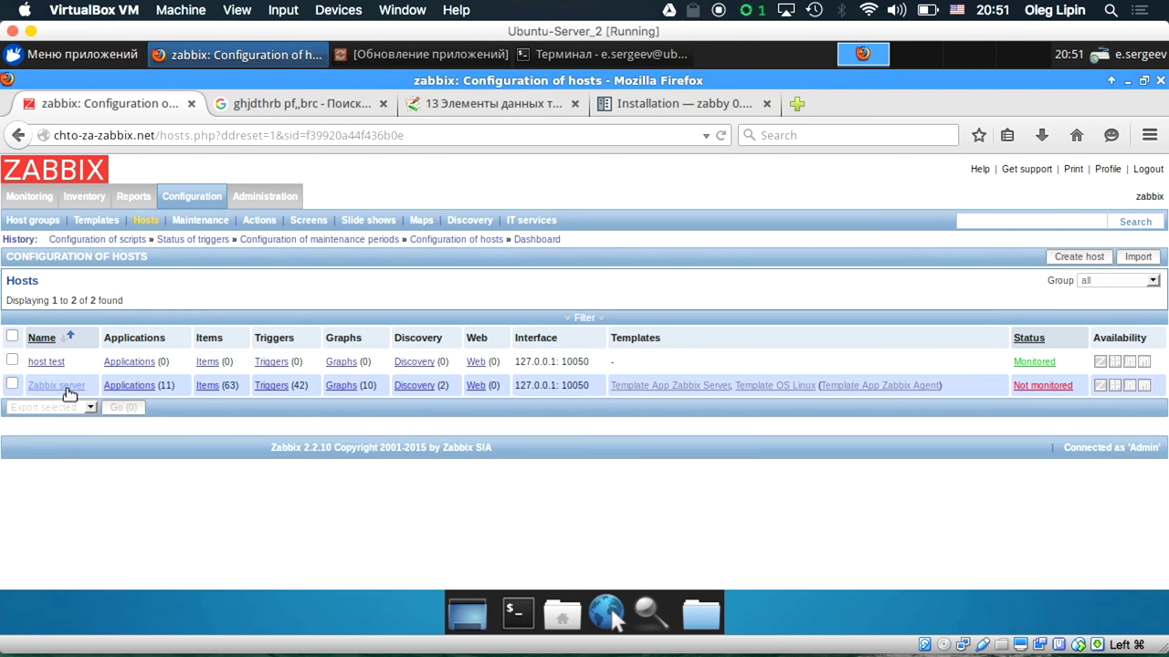
left_click(71, 393)
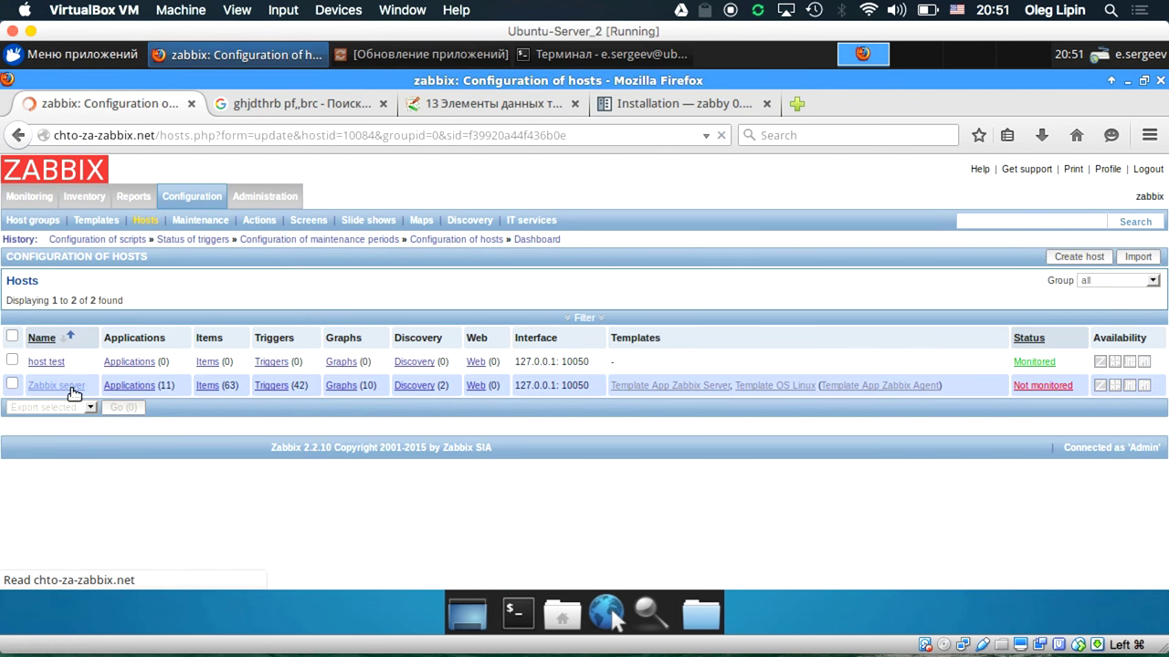
left_click(18, 135)
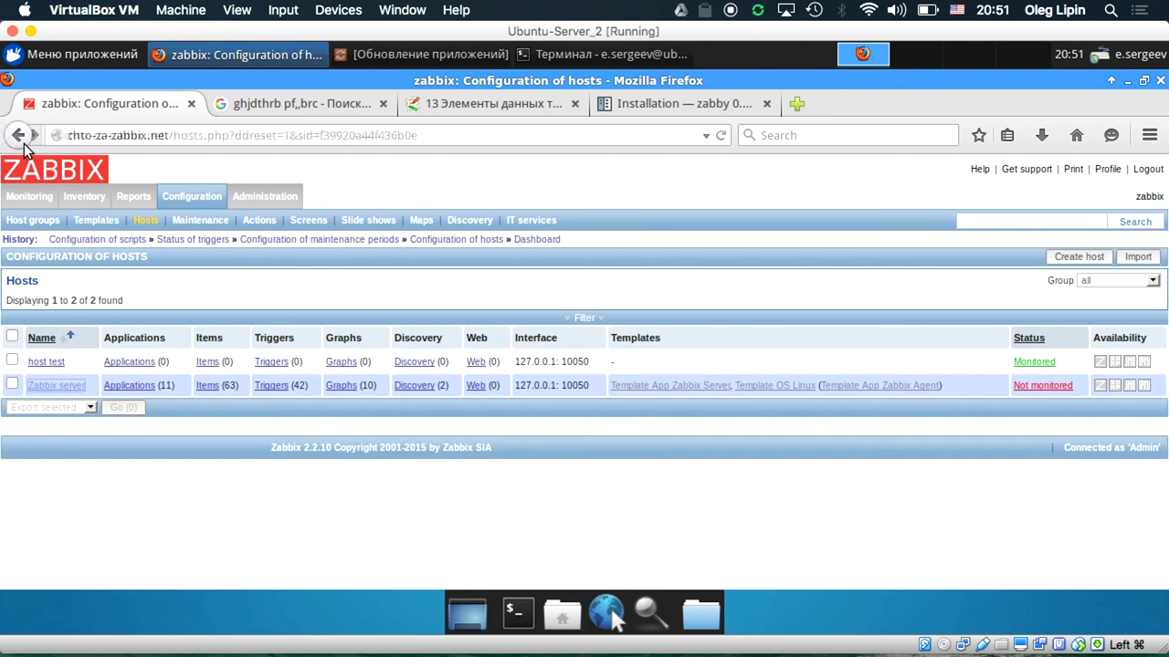
left_click(208, 385)
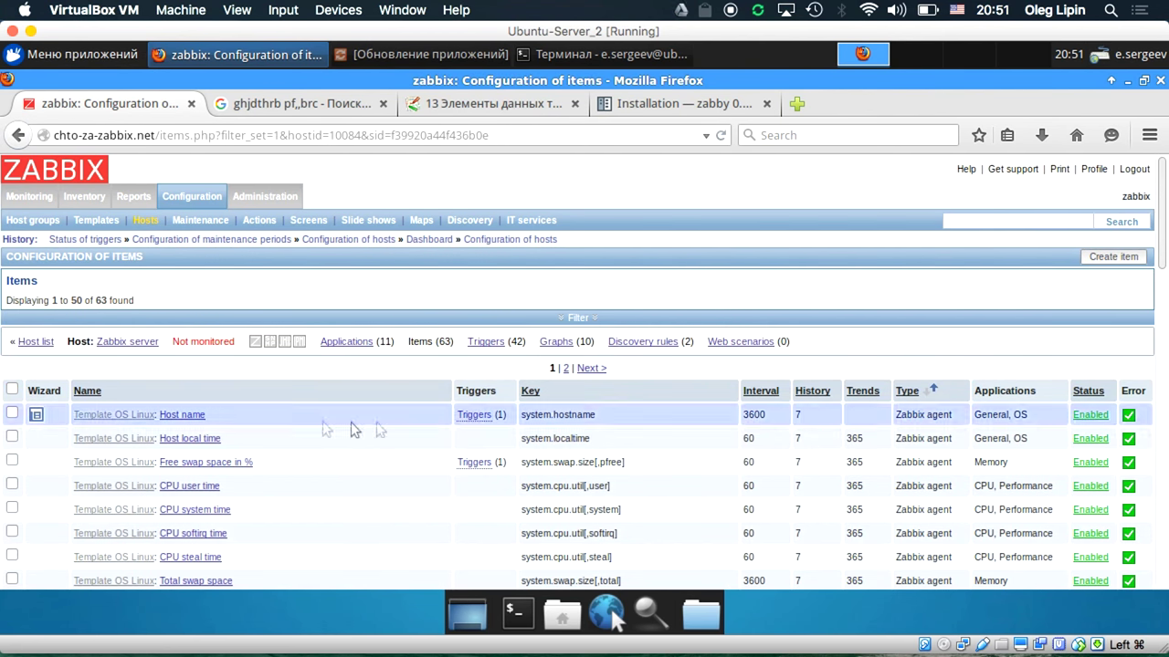
scroll(564, 292, "down", 5)
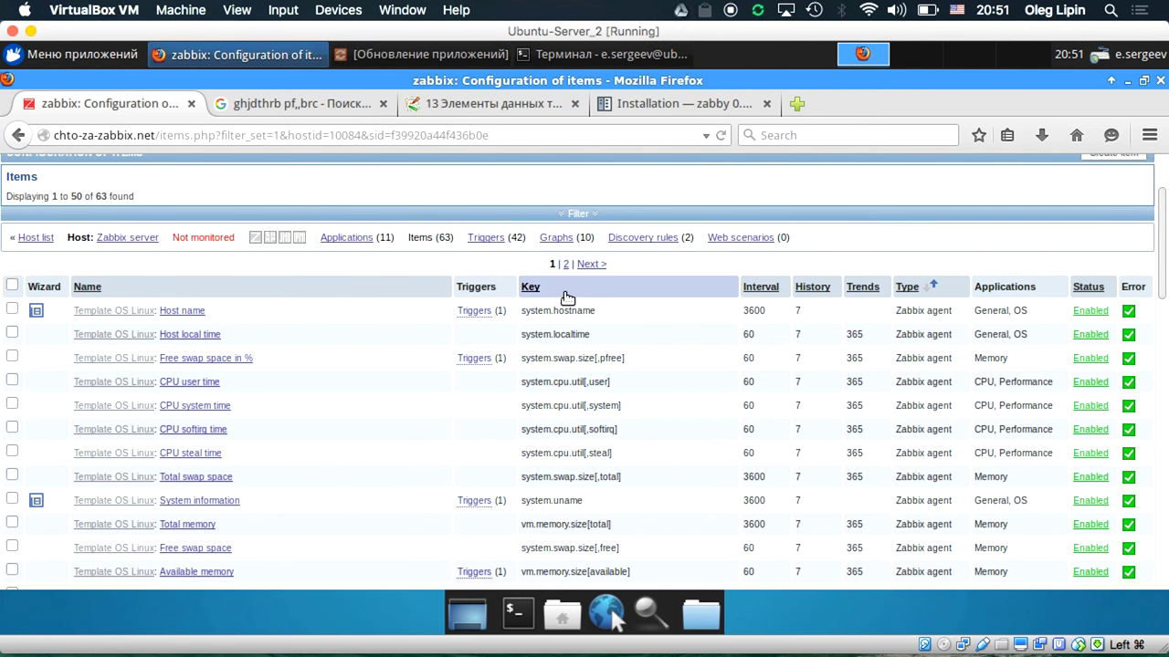
scroll(564, 297, "up", 2)
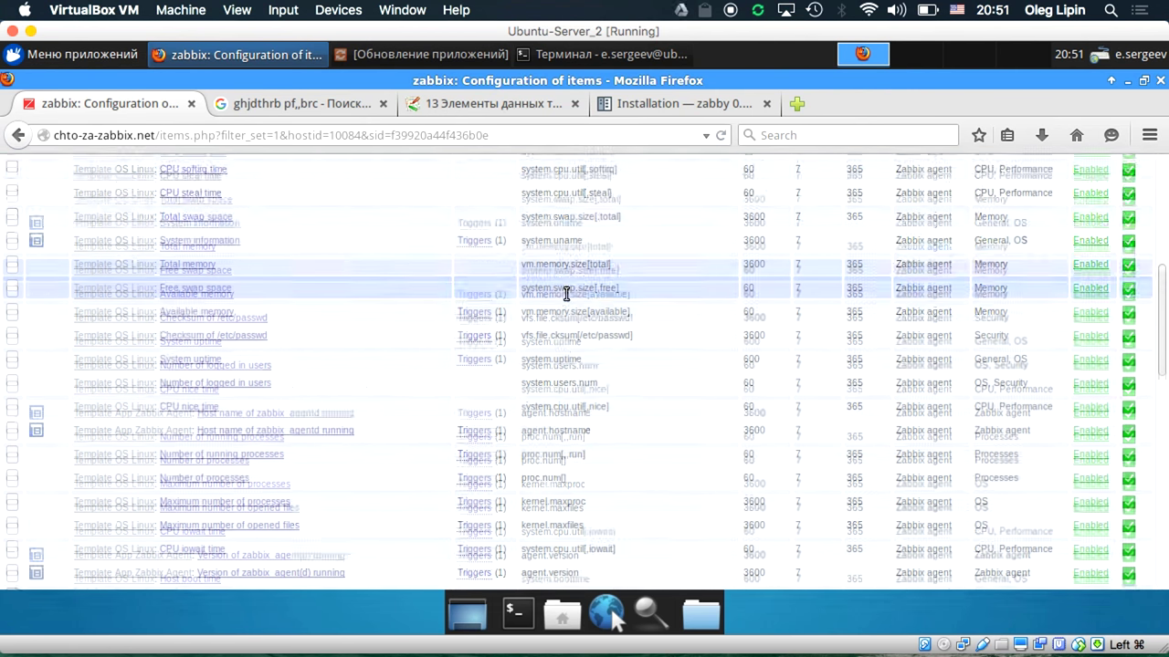
scroll(564, 297, "down", 6)
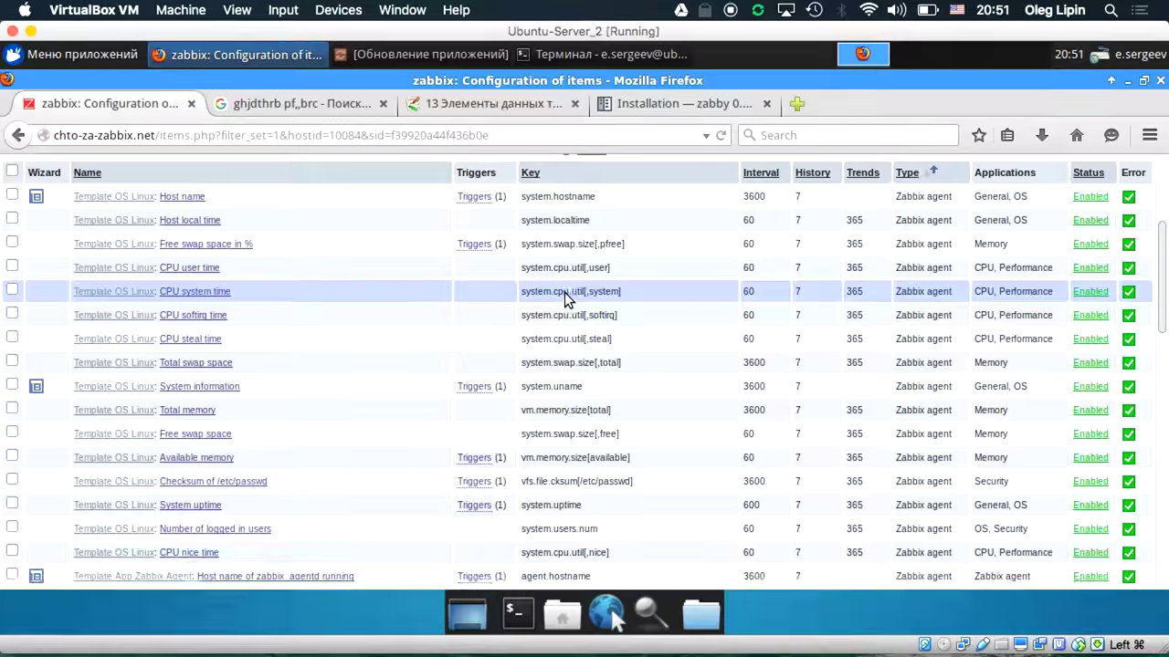
scroll(566, 294, "down", 6)
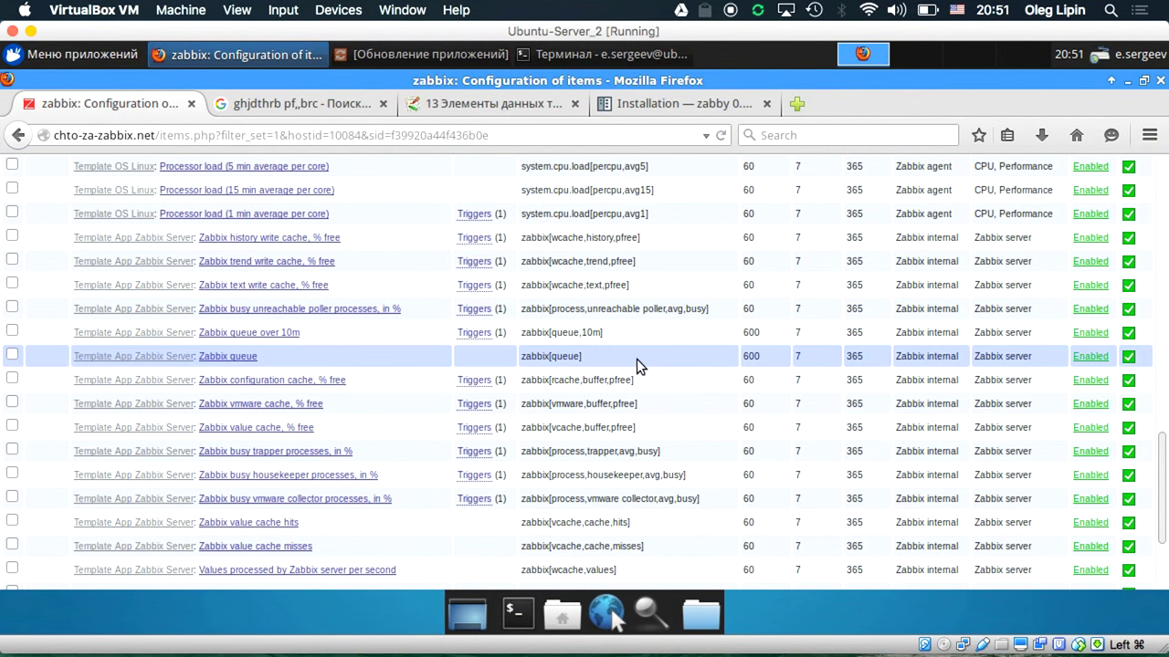
scroll(636, 360, "down", 3)
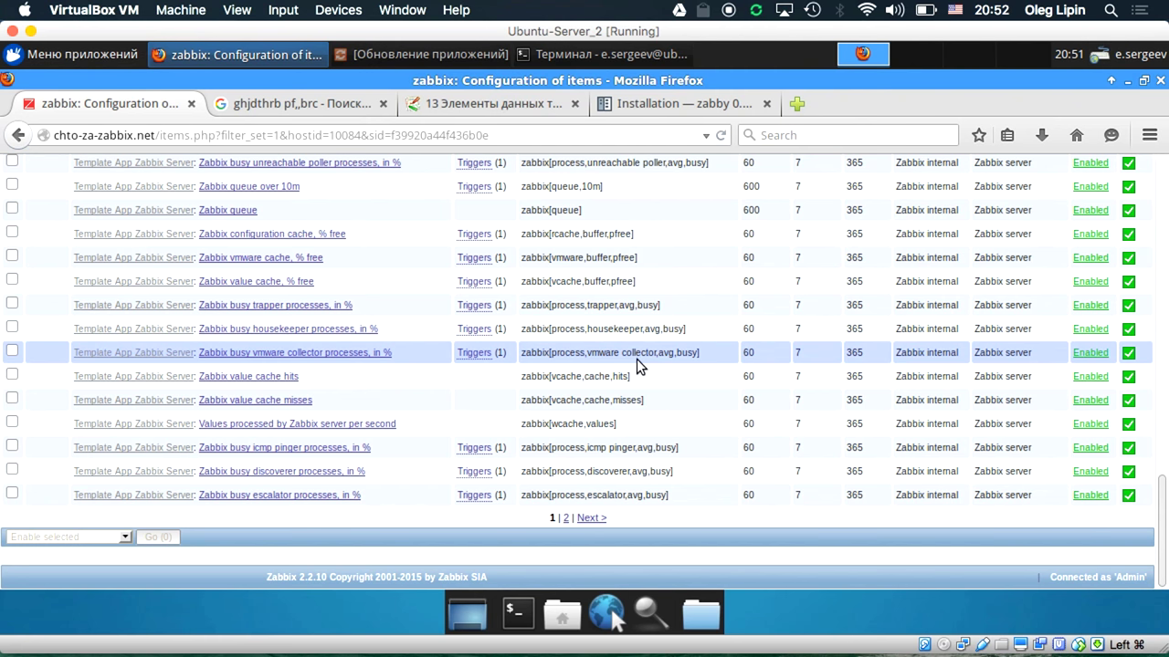
scroll(637, 361, "up", 4)
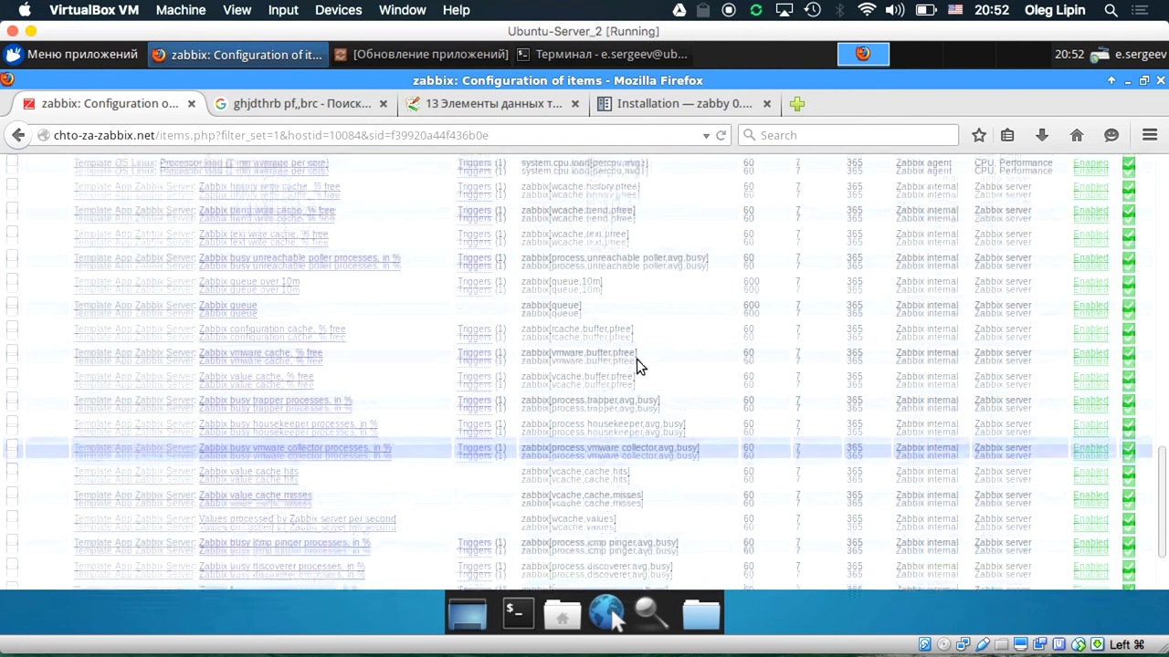
scroll(636, 365, "up", 3)
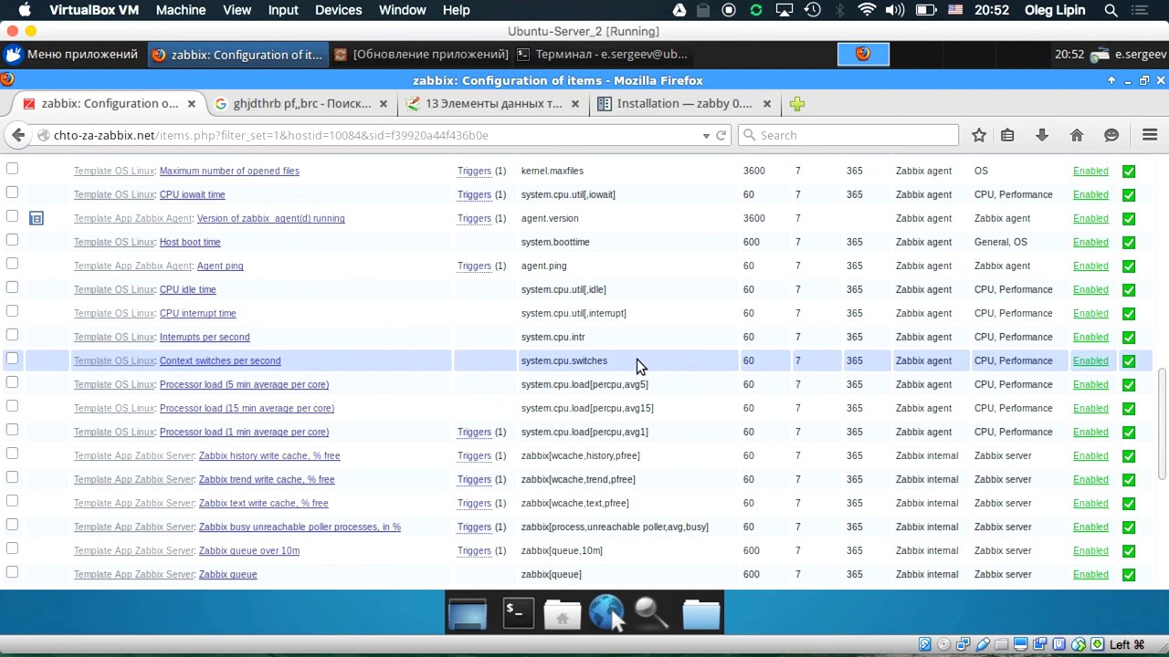
scroll(636, 361, "up", 3)
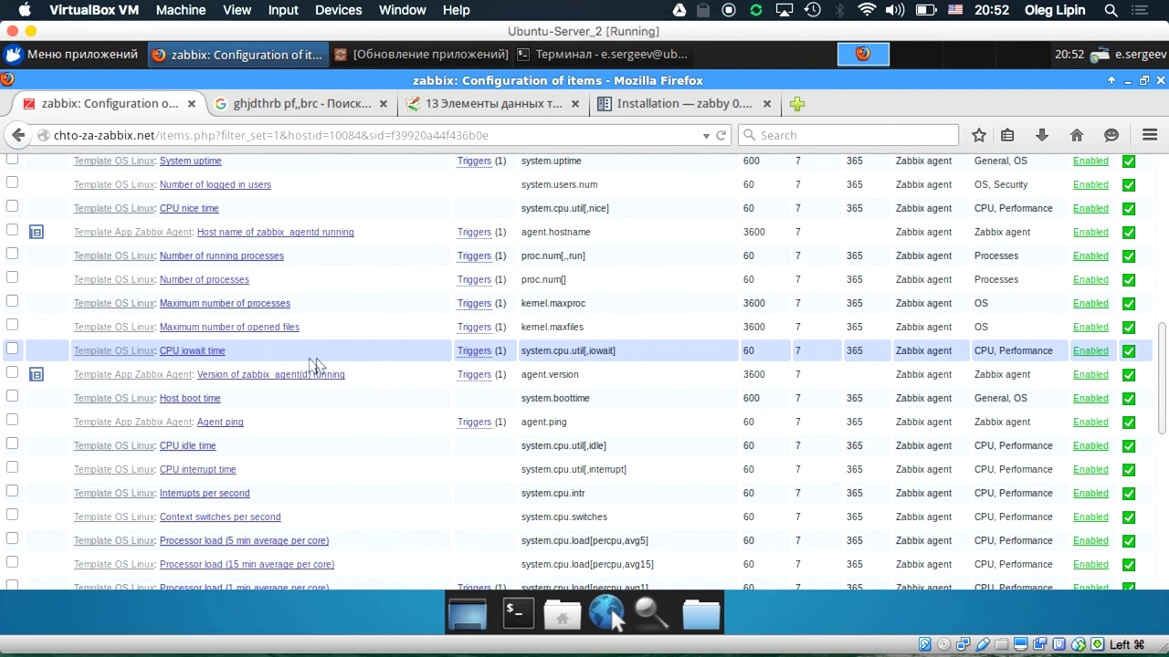
scroll(349, 353, "up", 8)
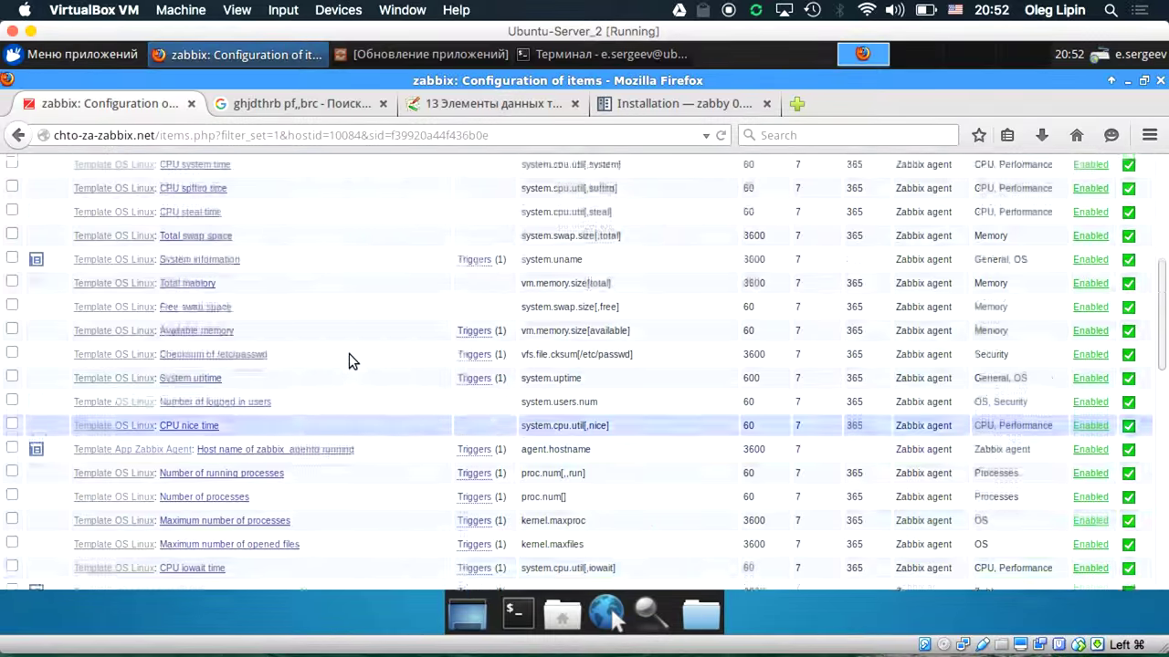
scroll(349, 354, "down", 9)
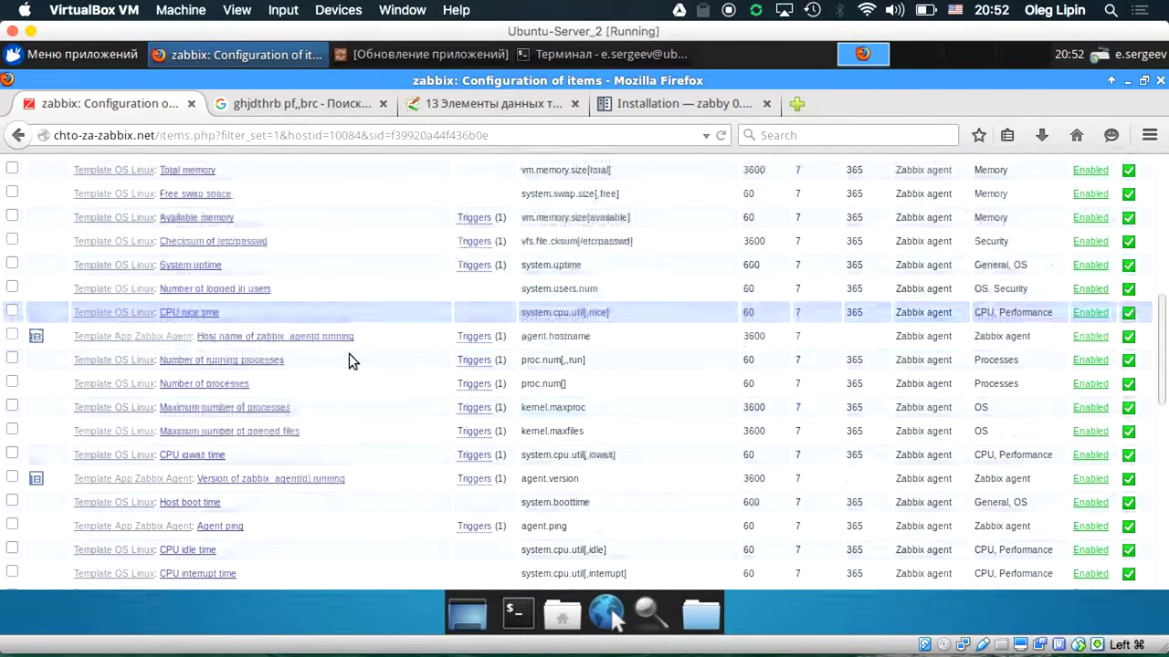
scroll(348, 354, "up", 8)
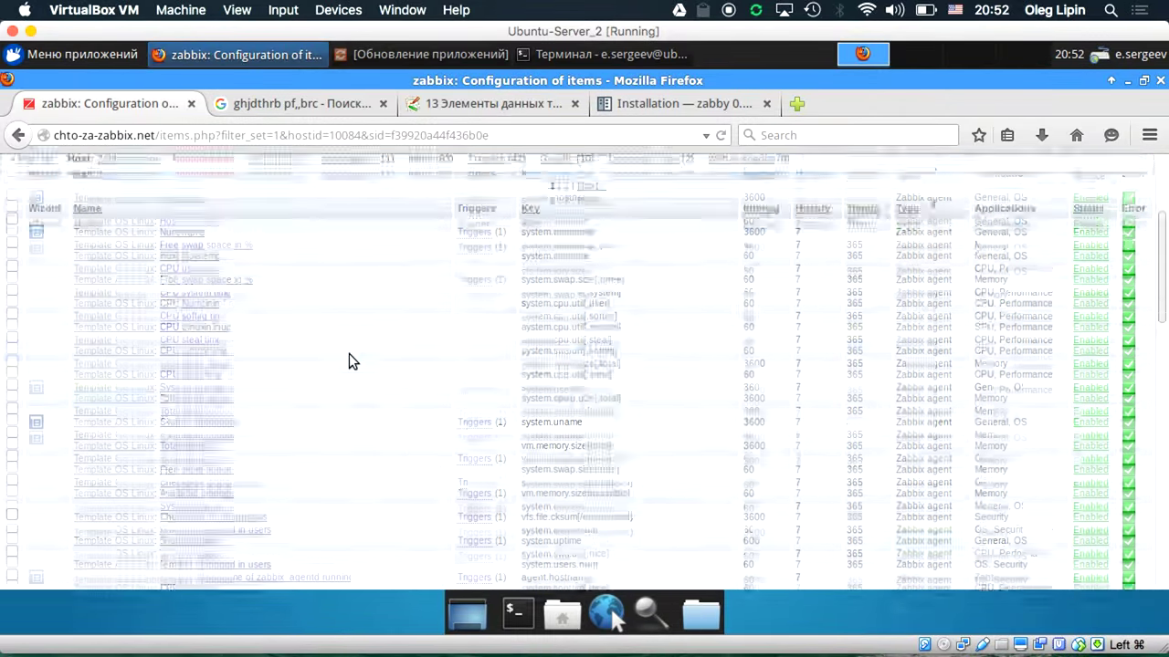
scroll(350, 356, "up", 1)
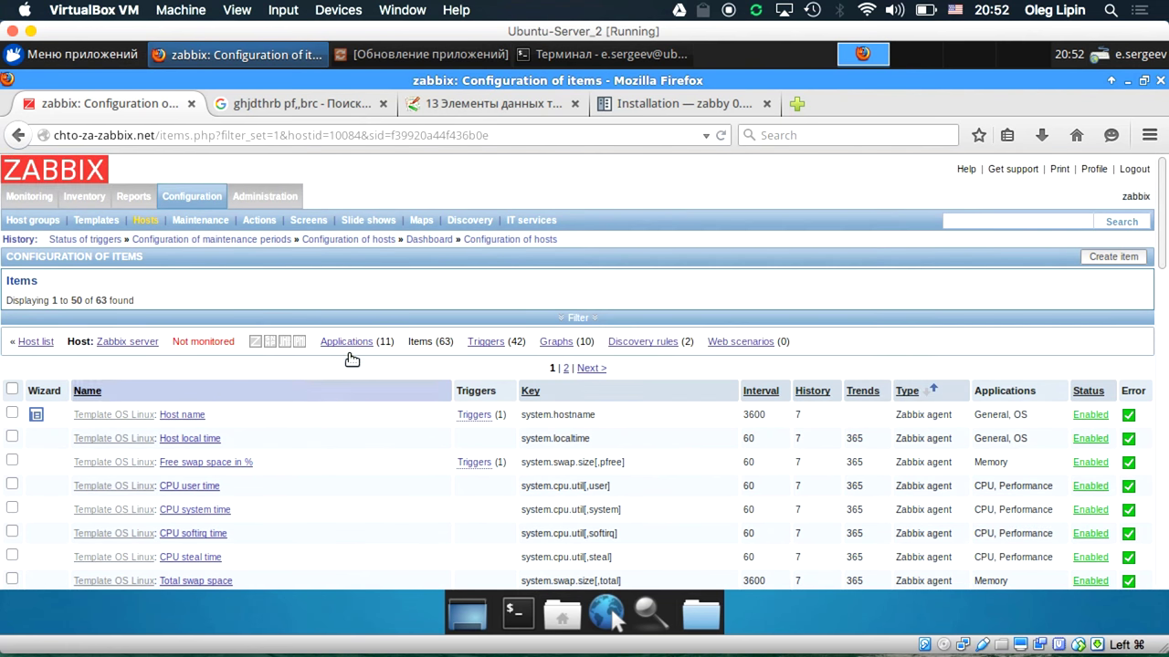
left_click(146, 221)
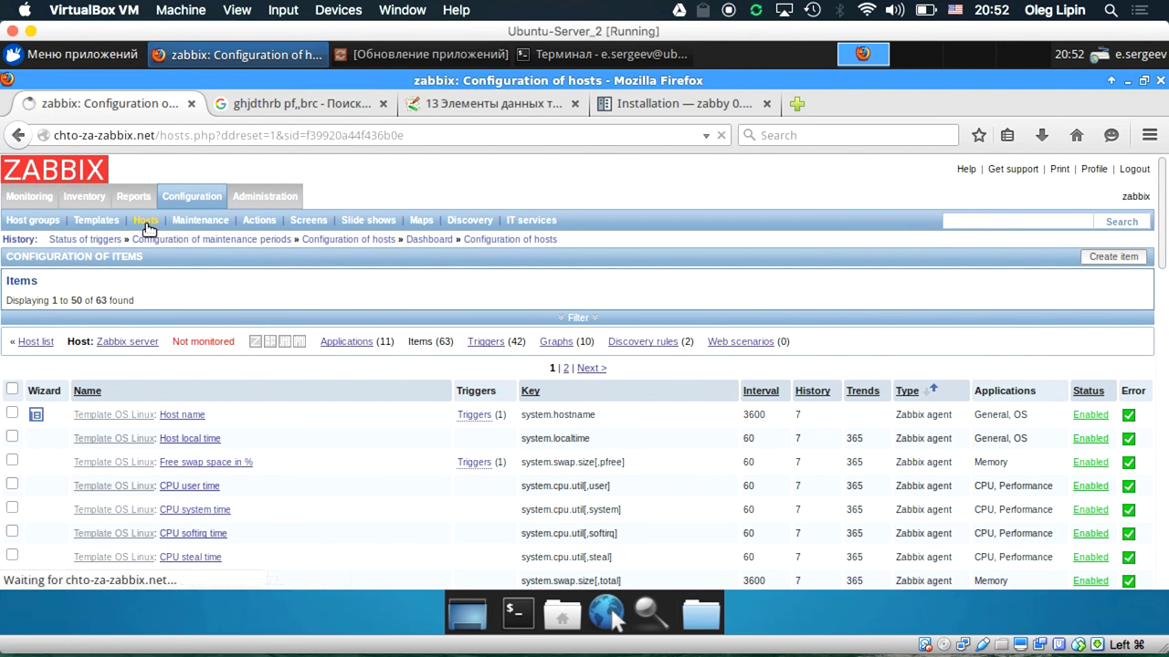
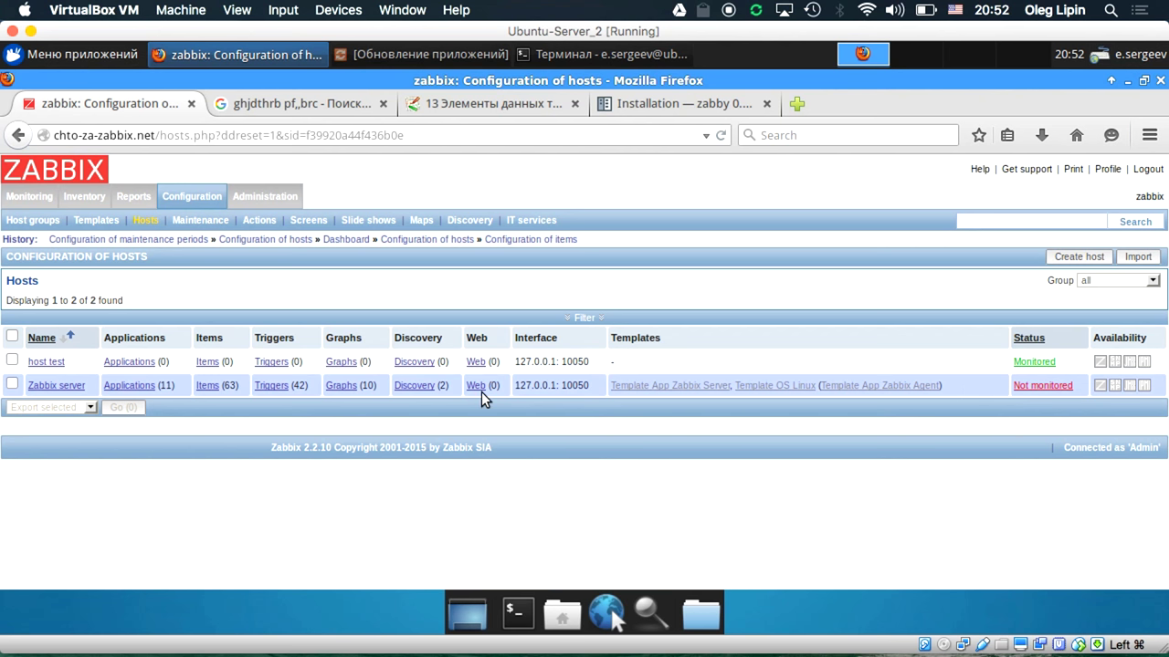
Go from the Zabbix server's discovery rules back to its items list.
left_click(413, 387)
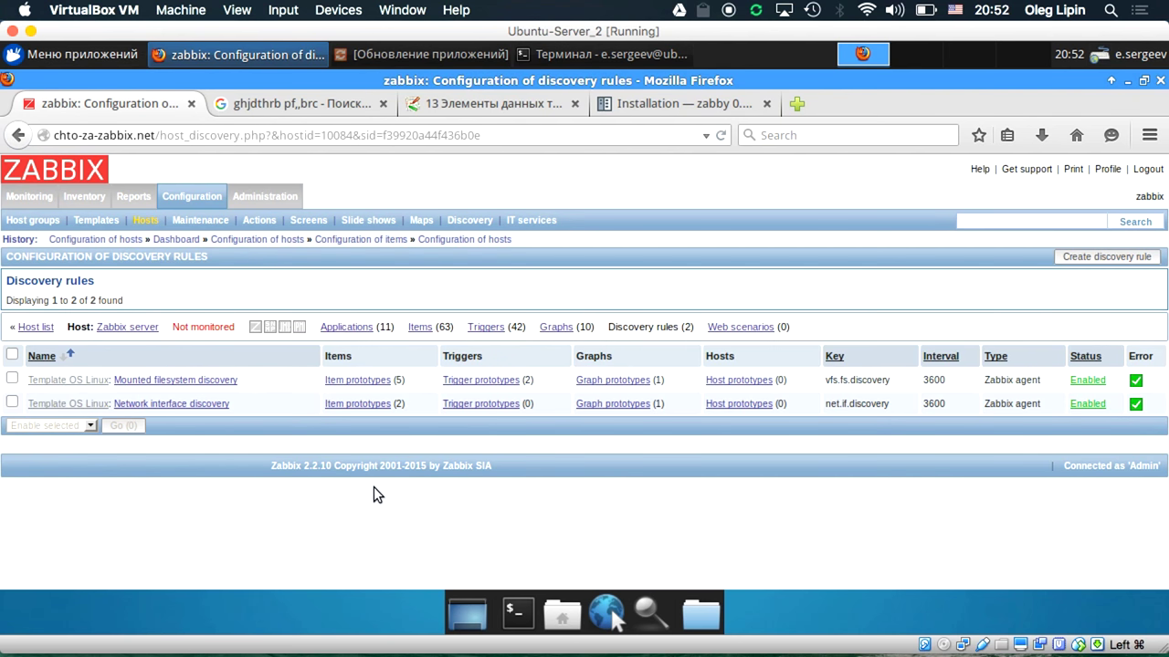
left_click(17, 136)
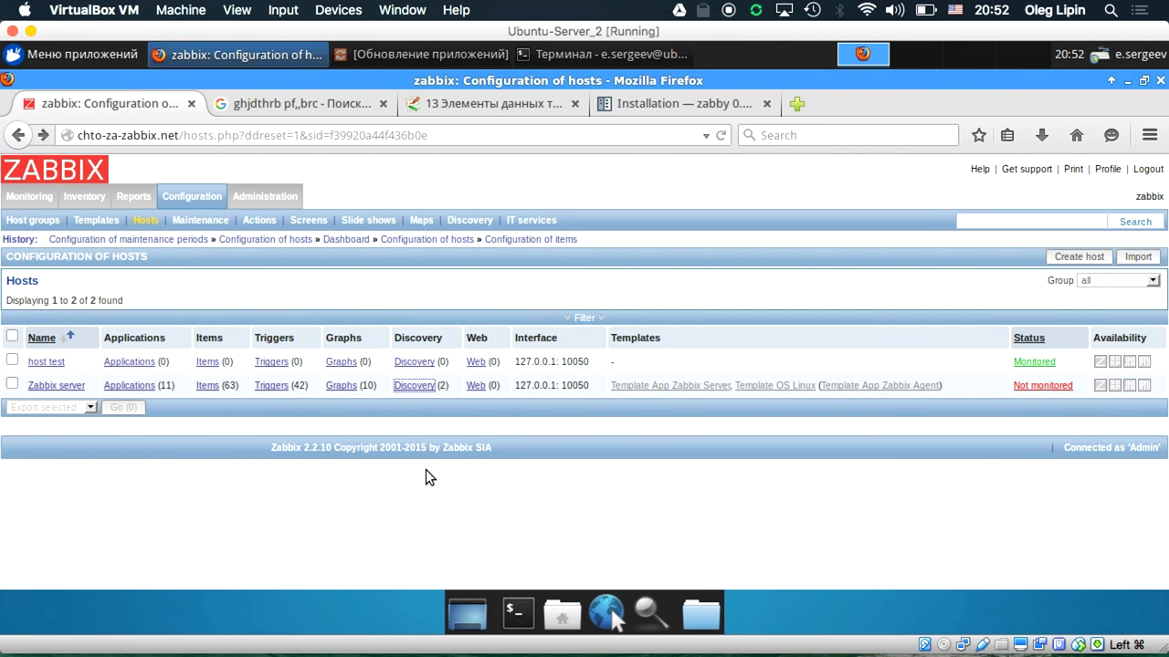
left_click(17, 137)
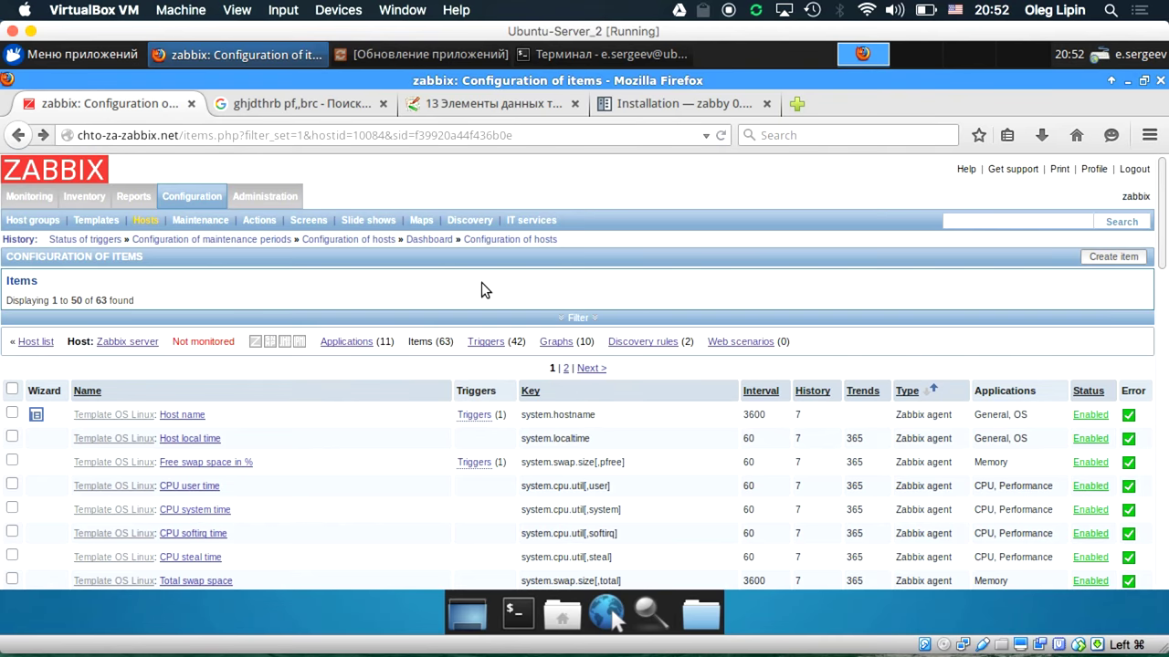
Scroll through all 63 items, briefly highlighting the CPU steal time history value.
scroll(481, 282, "down", 3)
scroll(481, 282, "down", 2)
scroll(481, 282, "down", 1)
scroll(481, 282, "up", 2)
scroll(481, 282, "down", 2)
scroll(481, 282, "up", 1)
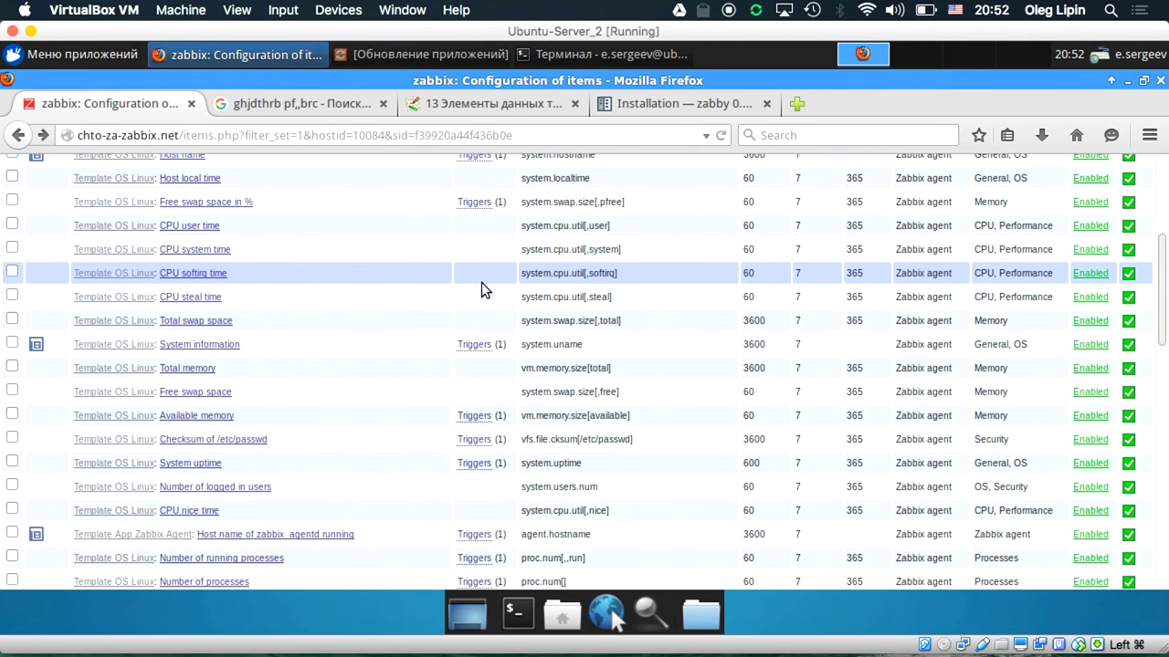
scroll(481, 282, "down", 1)
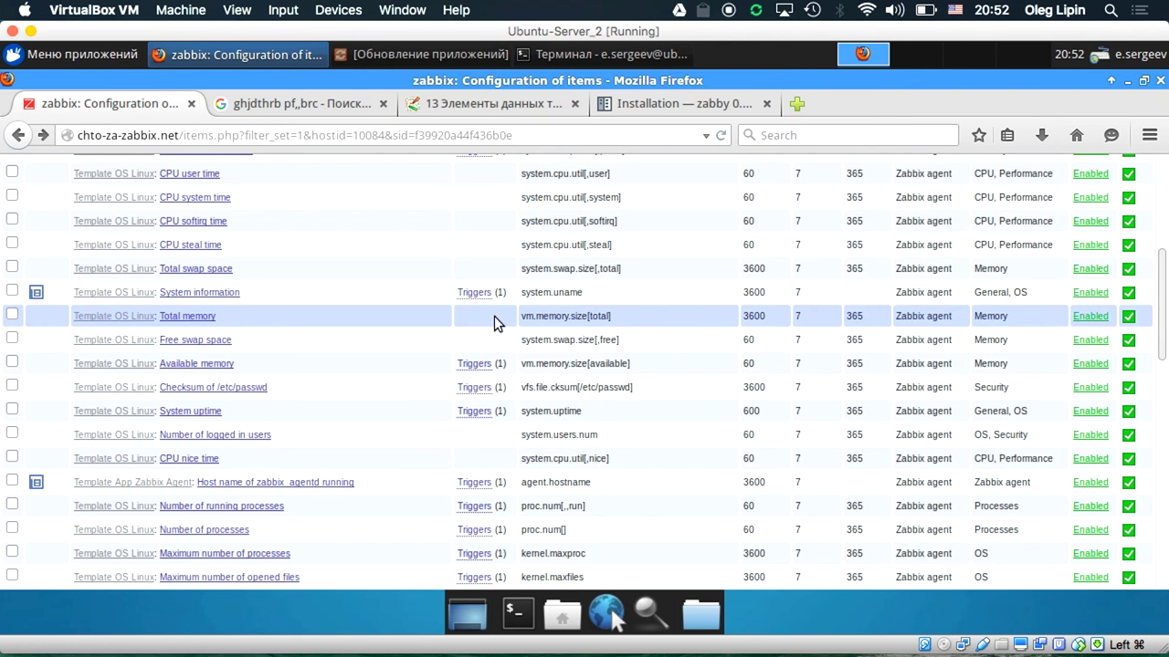
scroll(494, 323, "down", 1)
scroll(494, 323, "up", 1)
scroll(493, 316, "down", 2)
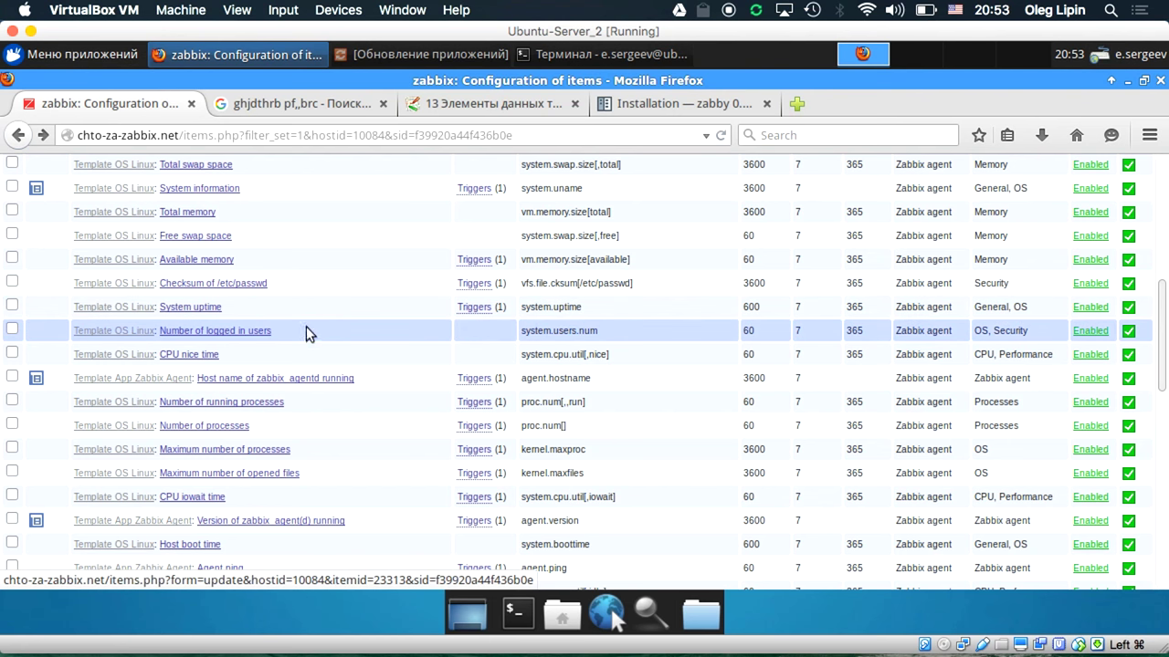
scroll(300, 318, "up", 1)
scroll(300, 326, "down", 1)
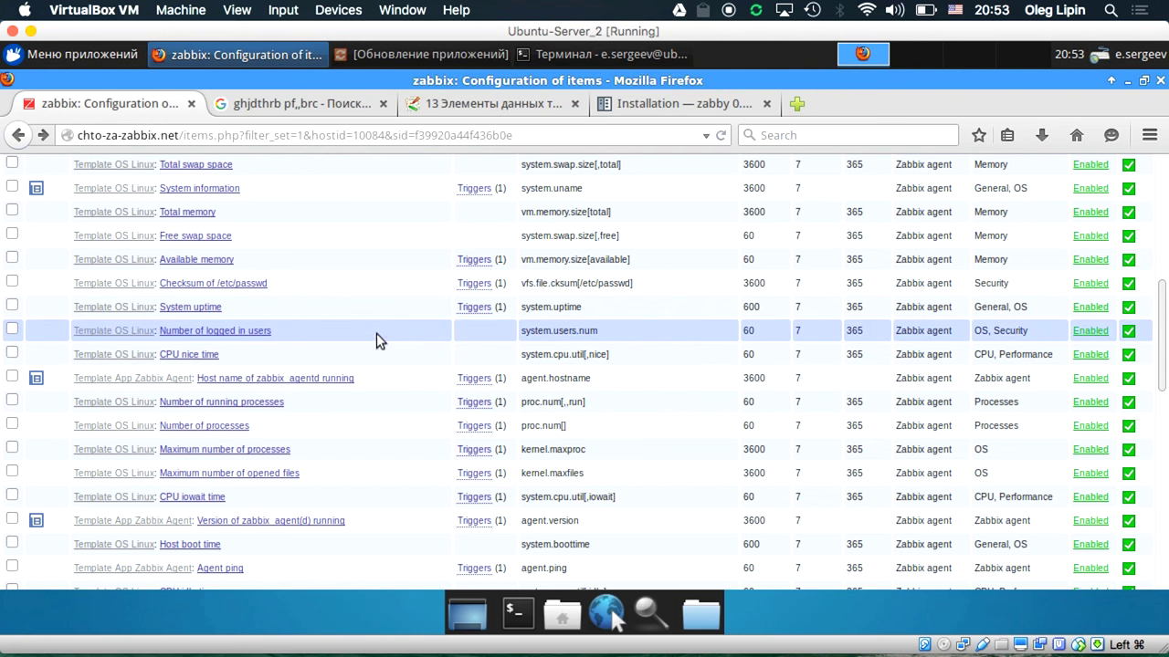
scroll(376, 343, "up", 1)
scroll(376, 343, "up", 6)
scroll(376, 342, "down", 2)
scroll(380, 343, "down", 1)
scroll(380, 342, "up", 1)
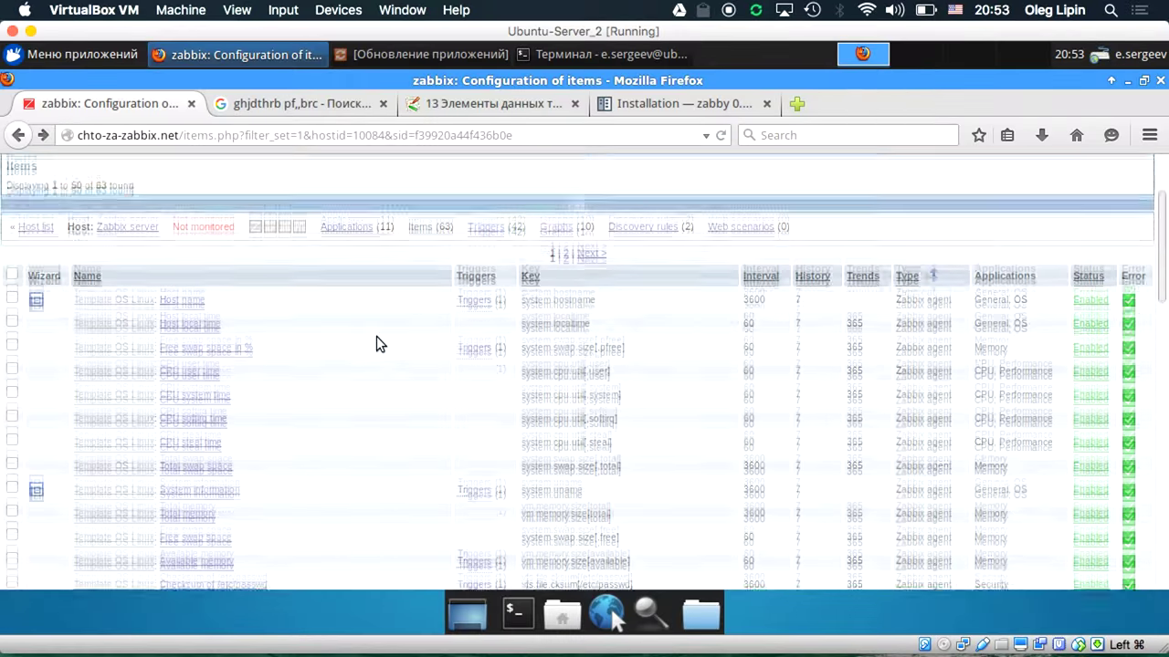
scroll(380, 343, "down", 2)
scroll(376, 336, "down", 1)
scroll(376, 336, "up", 2)
scroll(376, 336, "down", 1)
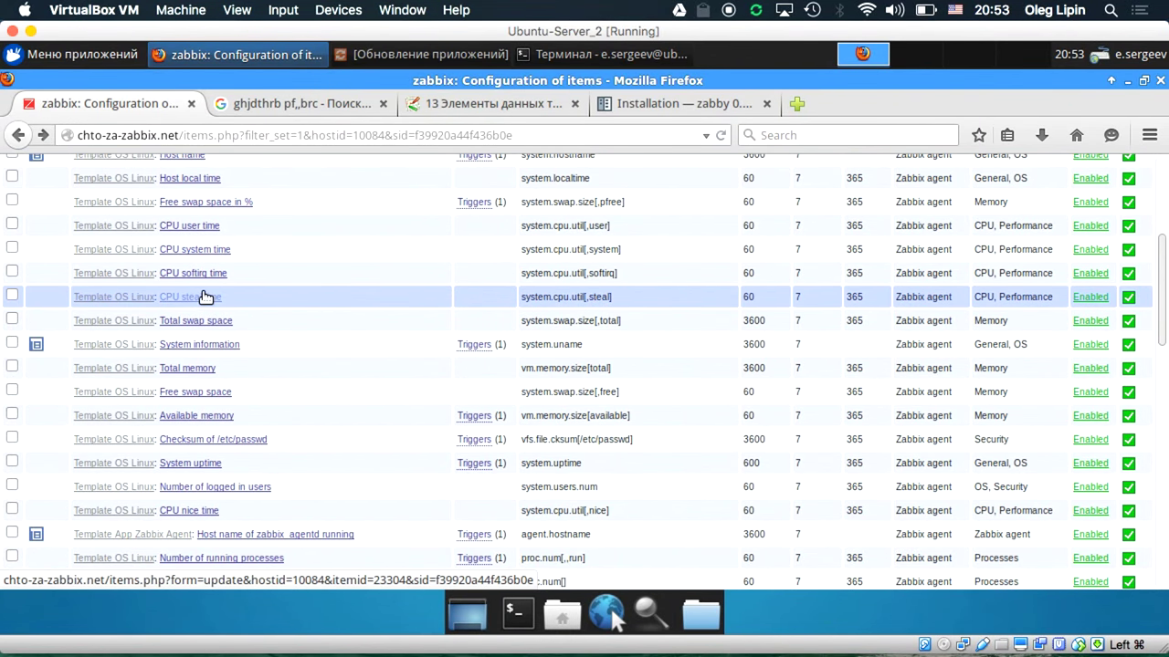
scroll(614, 298, "up", 1)
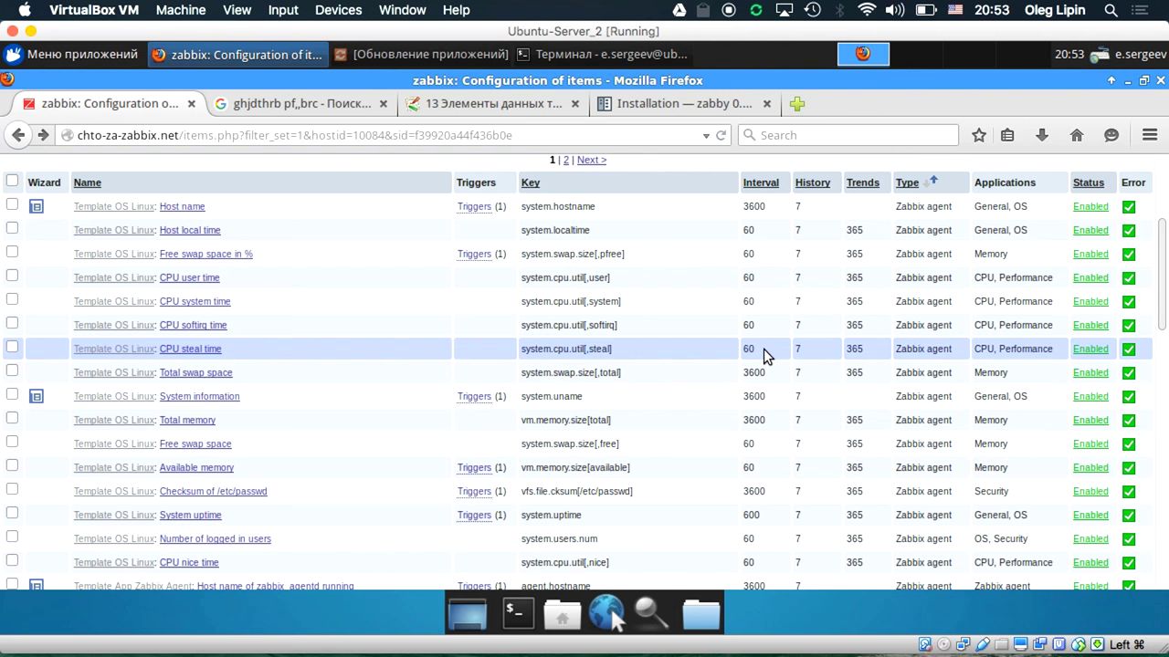
double_click(800, 350)
left_click(799, 351)
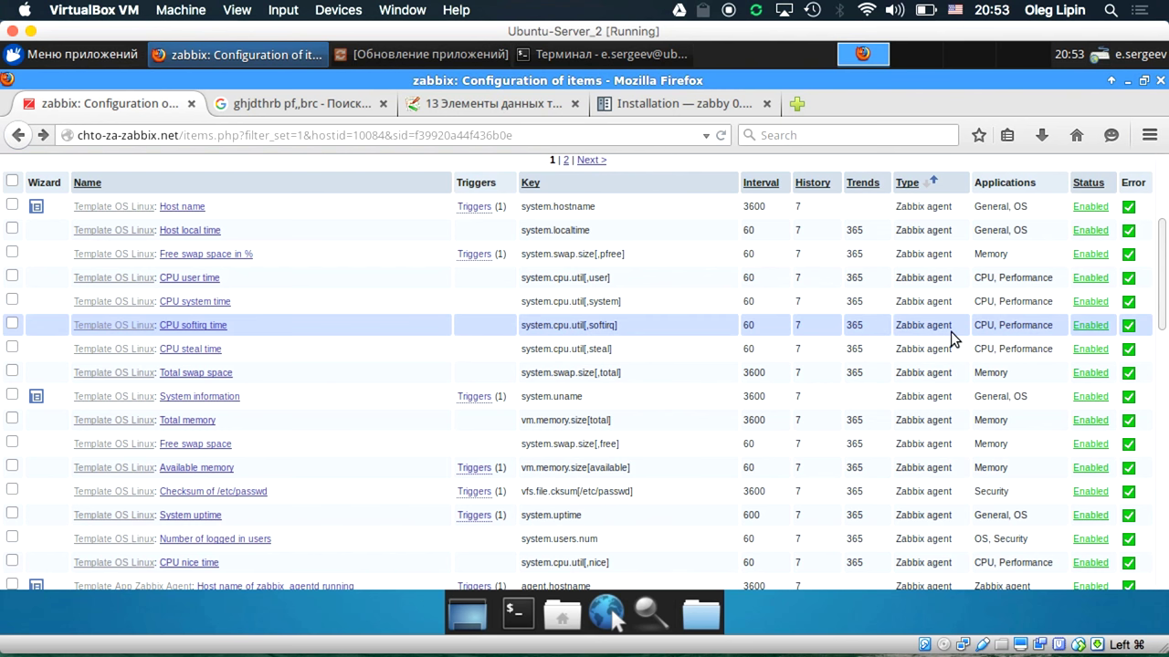
Open the System information item's settings and scroll through them.
mouse_move(481, 406)
left_click(201, 400)
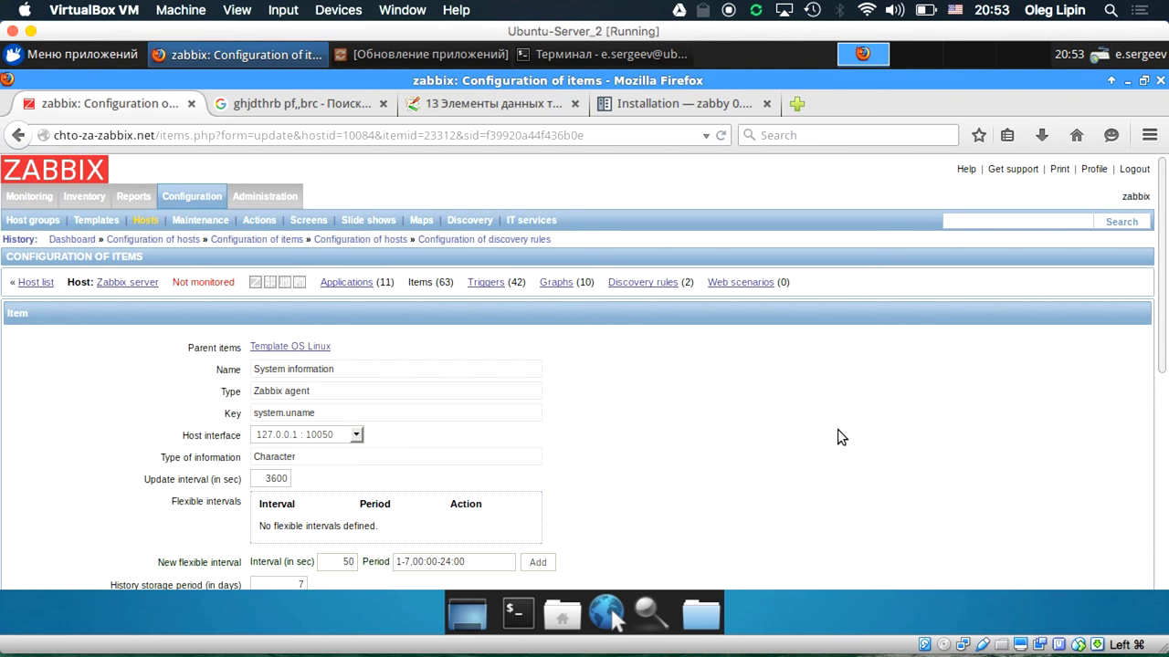
scroll(794, 333, "down", 5)
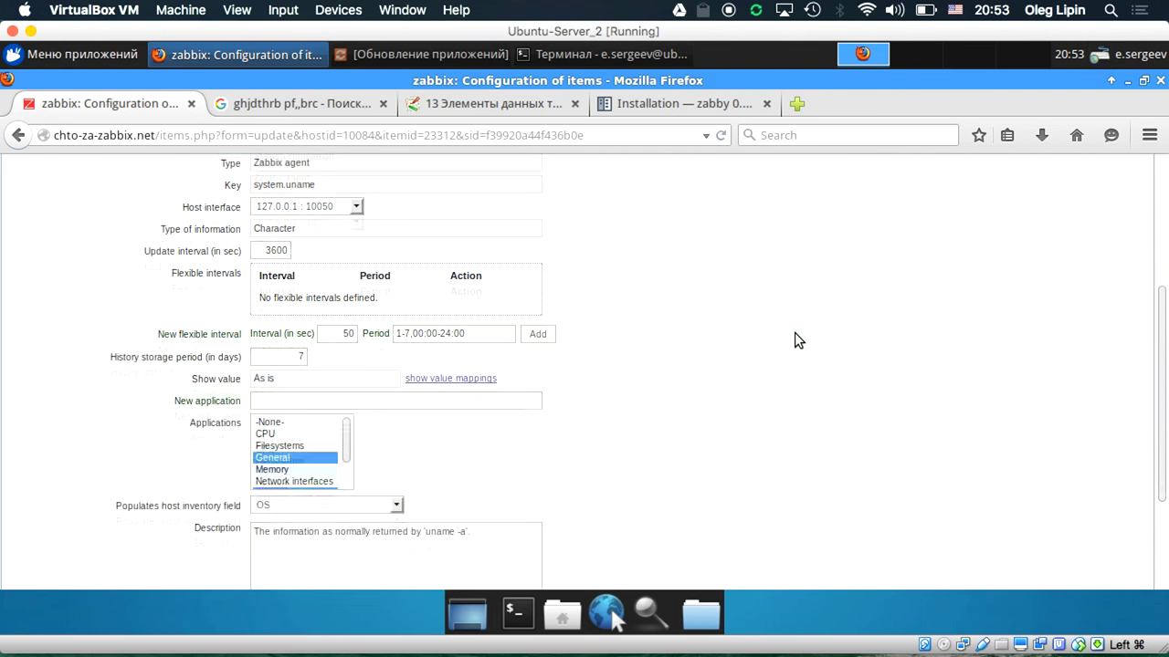
scroll(795, 332, "down", 3)
scroll(794, 332, "up", 2)
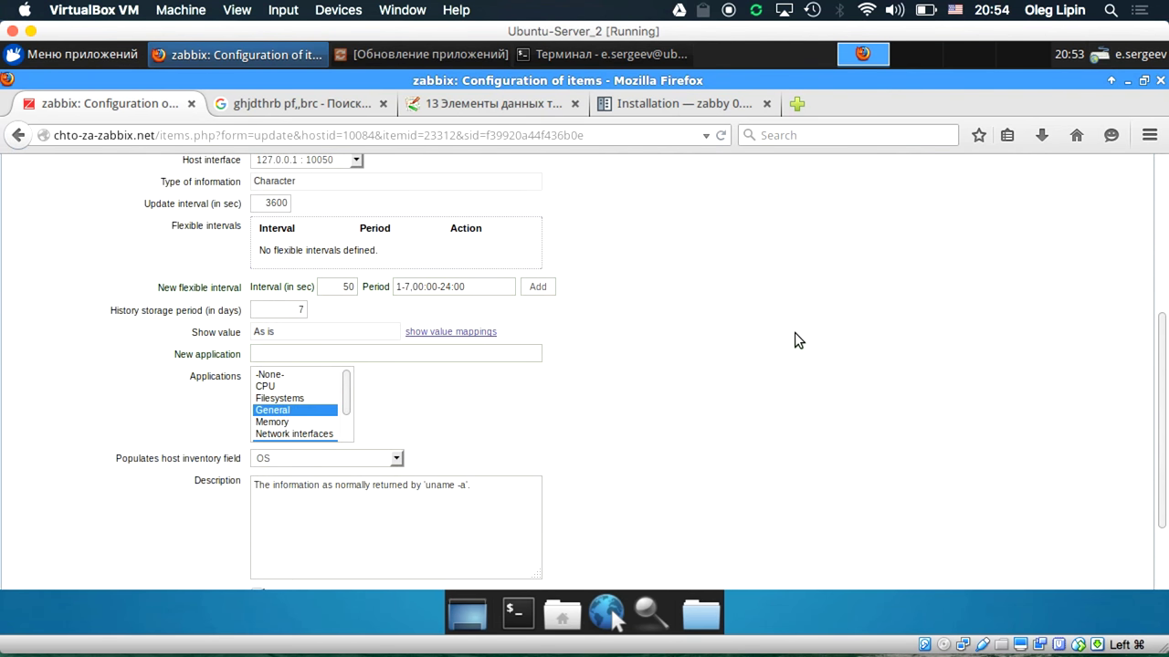
scroll(795, 332, "up", 5)
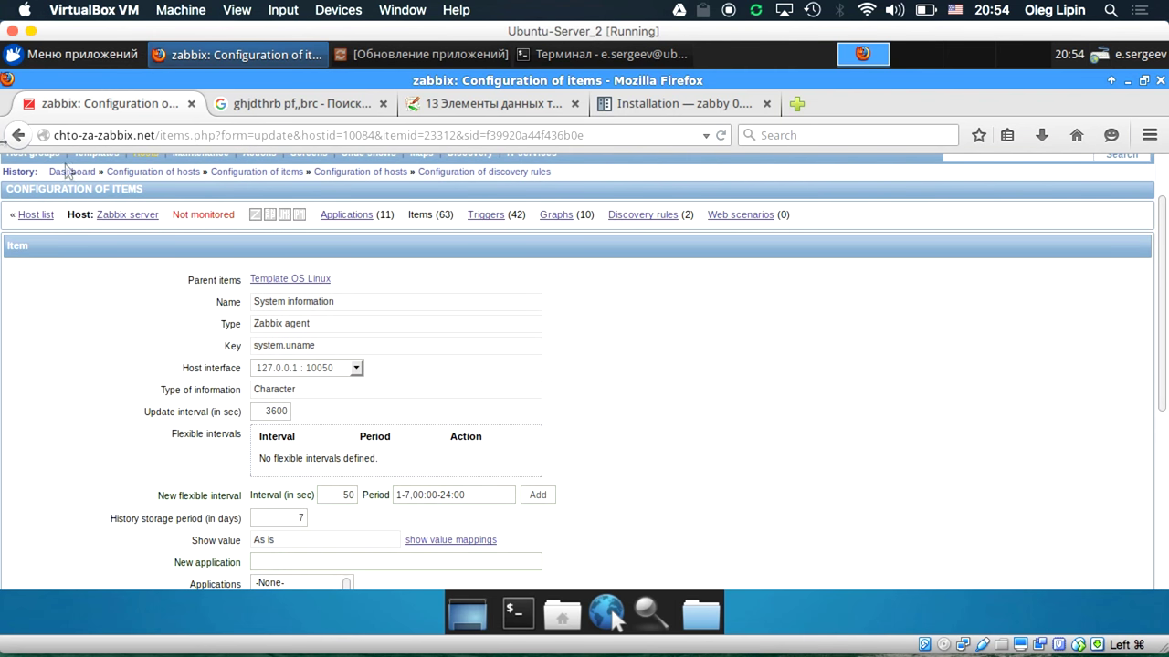
From the items list, open the Available memory item's 'Lack of available memory' trigger.
left_click(18, 136)
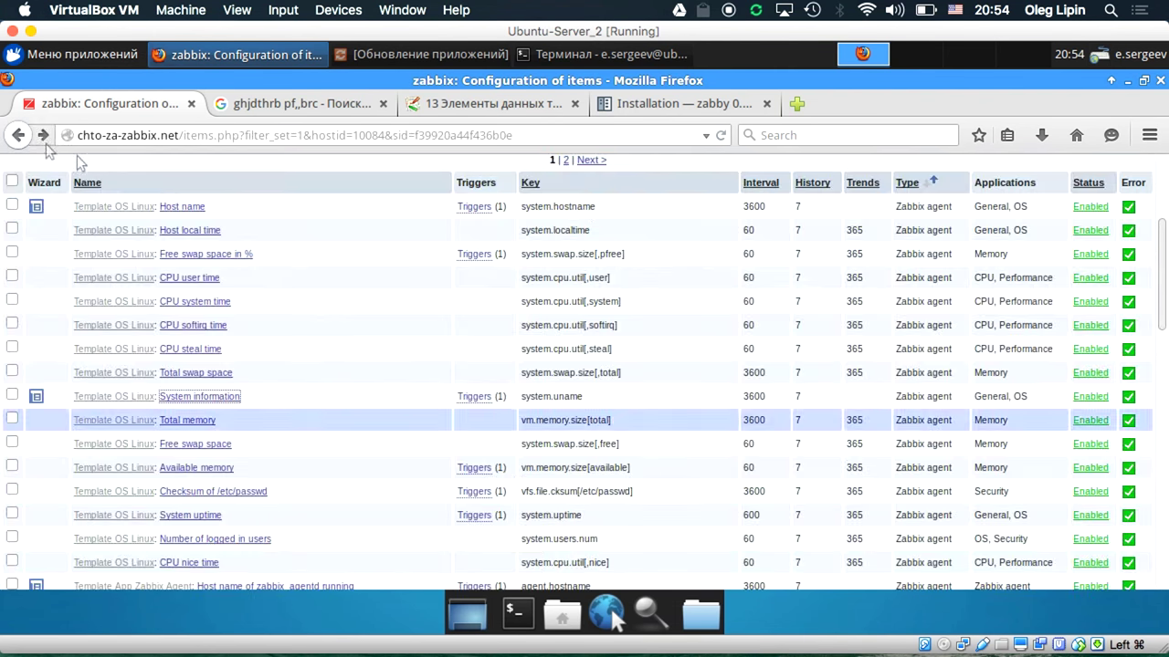
left_click(475, 467)
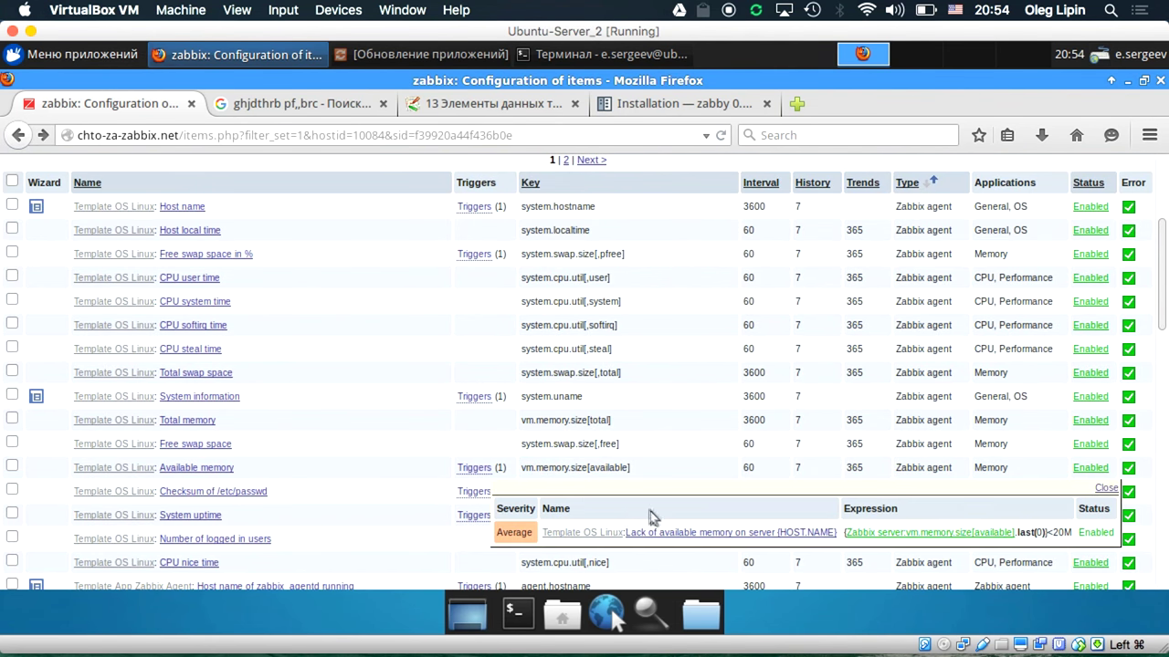
left_click(672, 532)
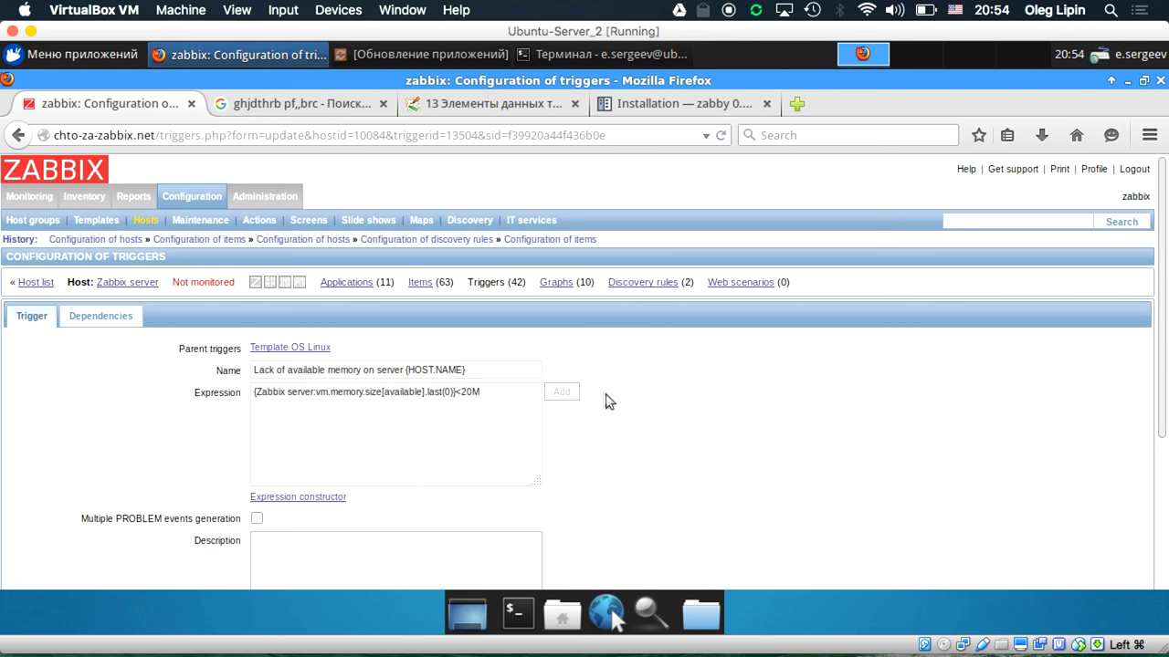
scroll(718, 392, "down", 3)
scroll(719, 392, "up", 1)
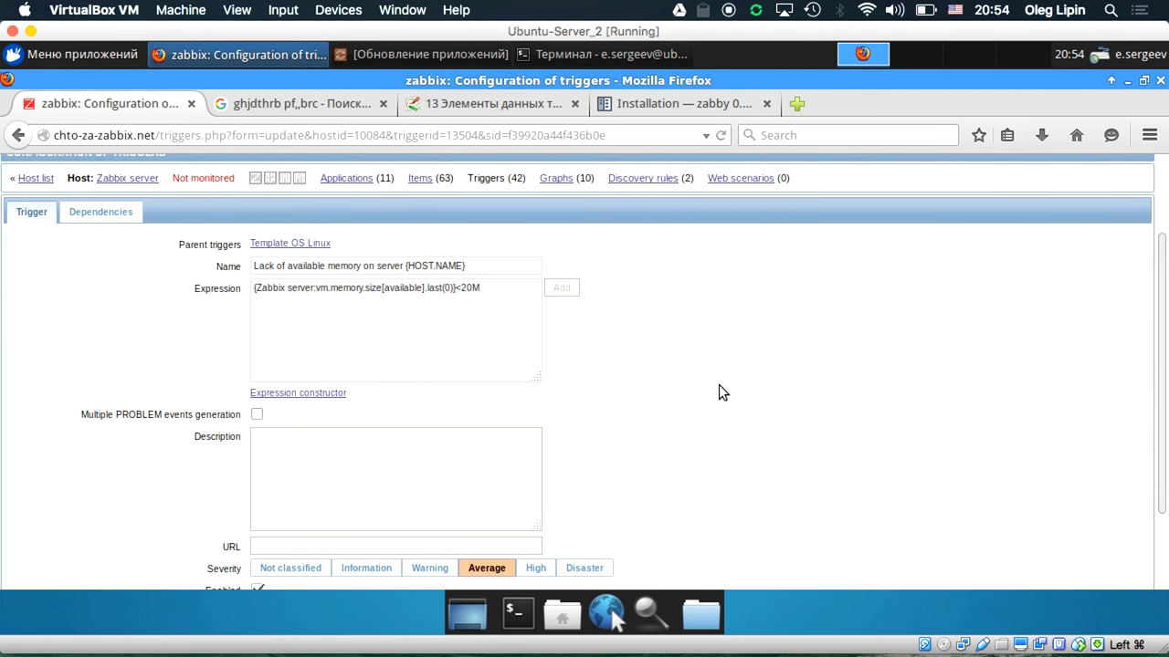
Reopen the Lack of available memory trigger, examining the {HOST.NAME} macro in its name.
left_click(19, 136)
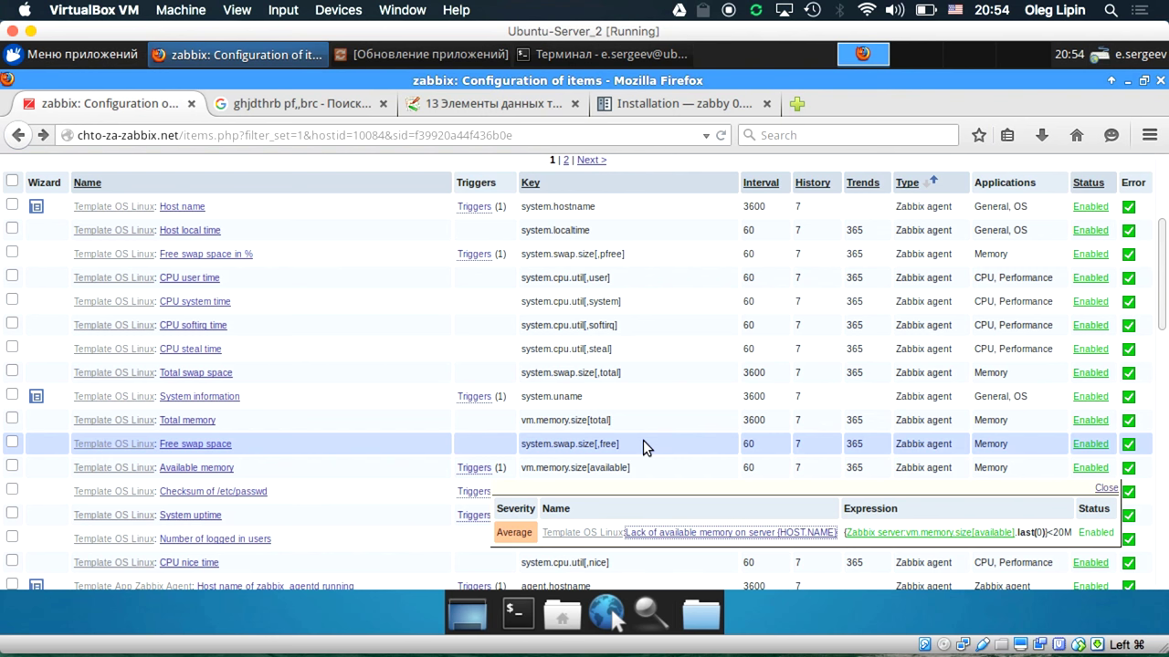
left_click(730, 534)
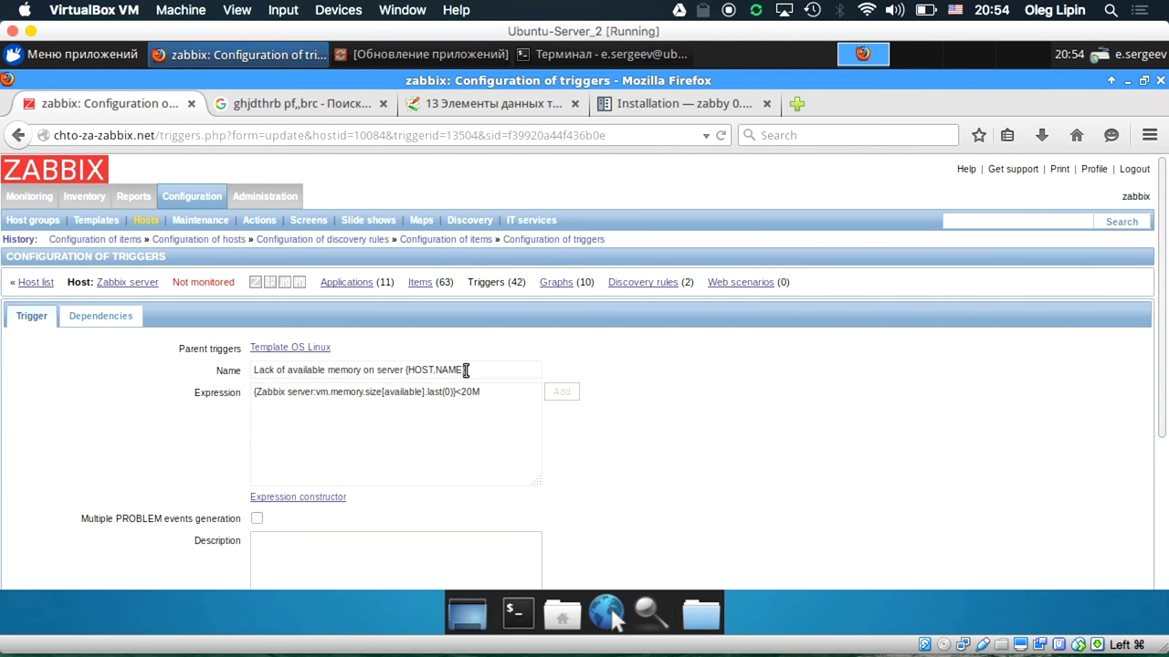
left_click_drag(467, 370, 405, 370)
left_click(473, 371)
left_click(490, 373)
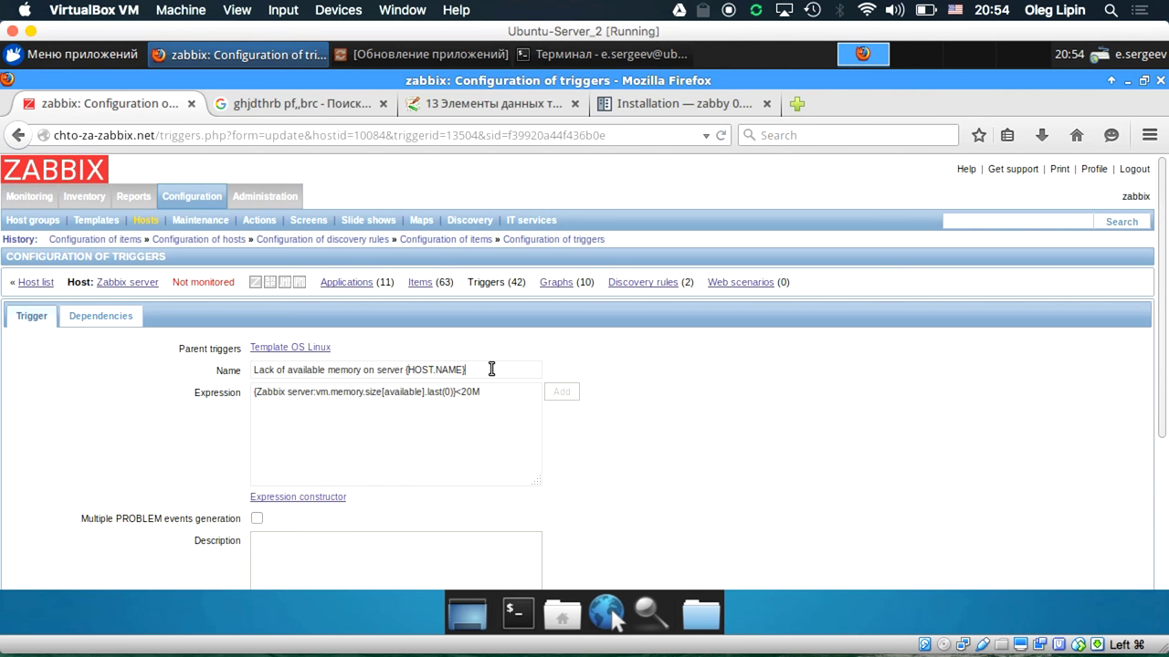
left_click(19, 137)
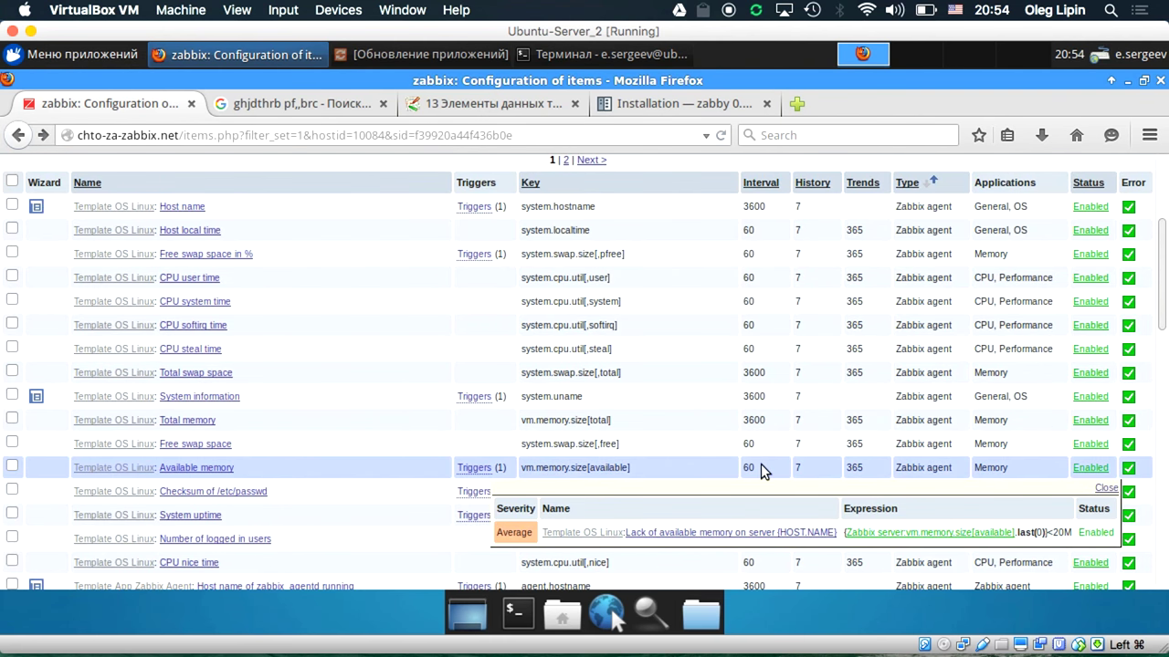
left_click(765, 541)
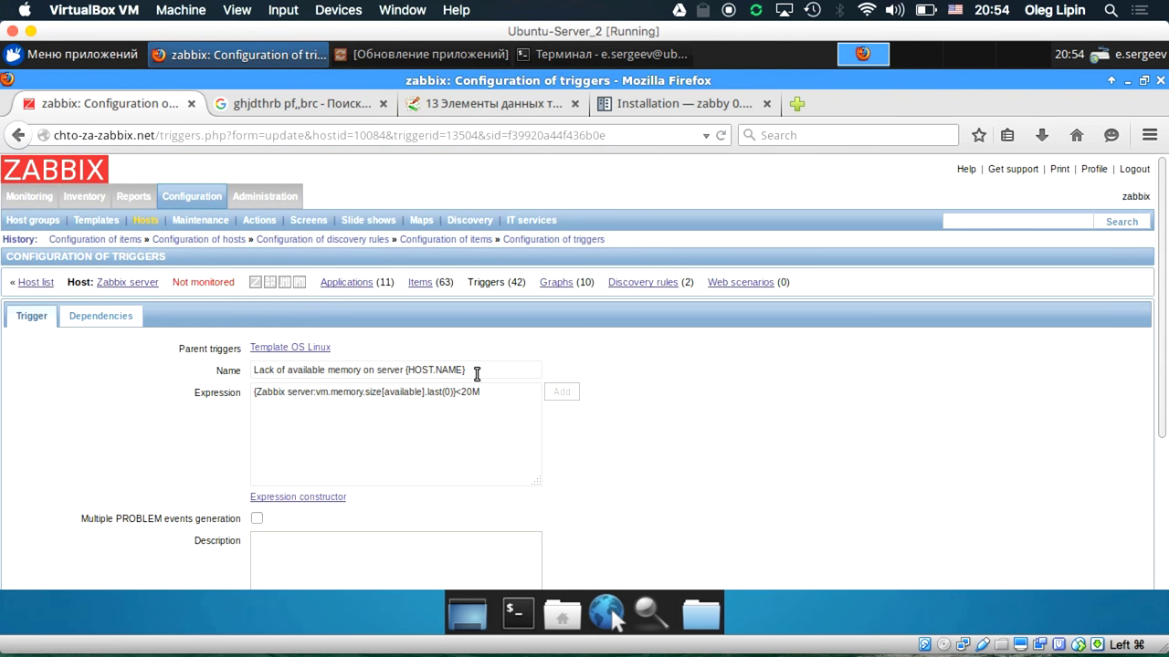
left_click_drag(465, 370, 399, 369)
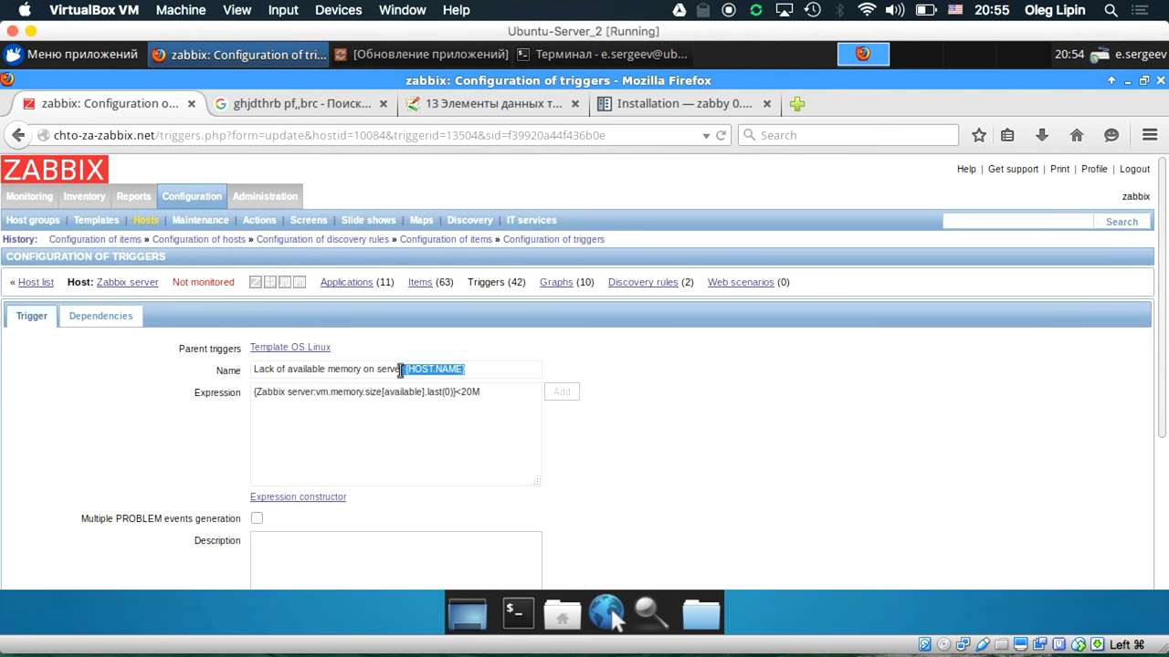
left_click(482, 369)
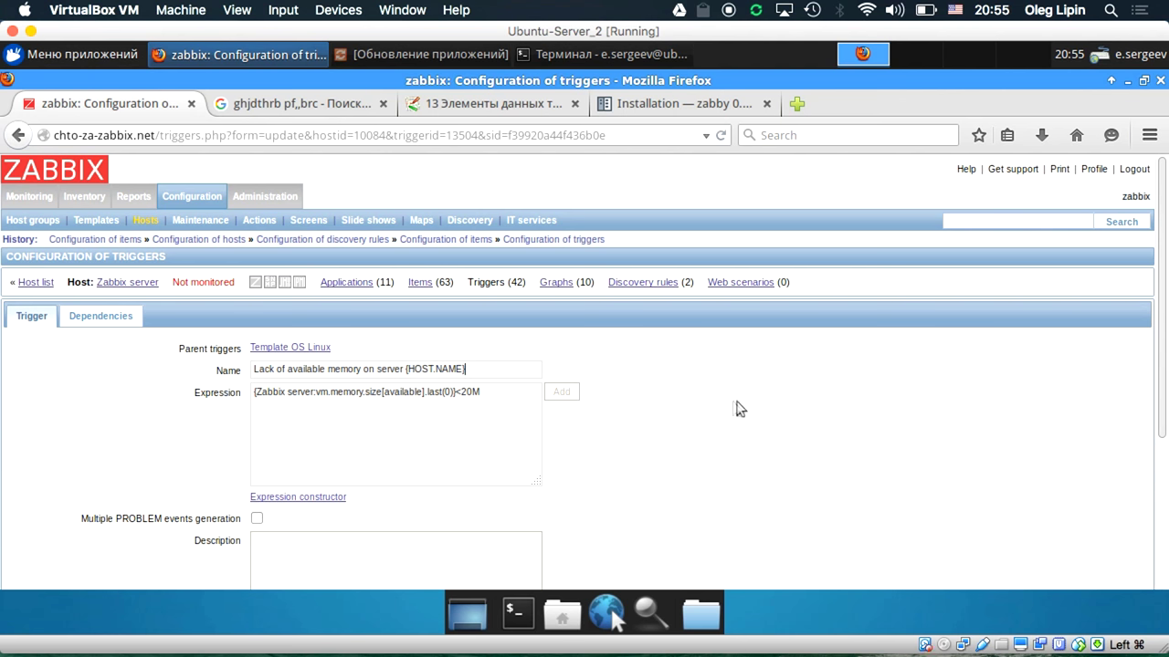
scroll(737, 401, "down", 4)
scroll(737, 401, "up", 4)
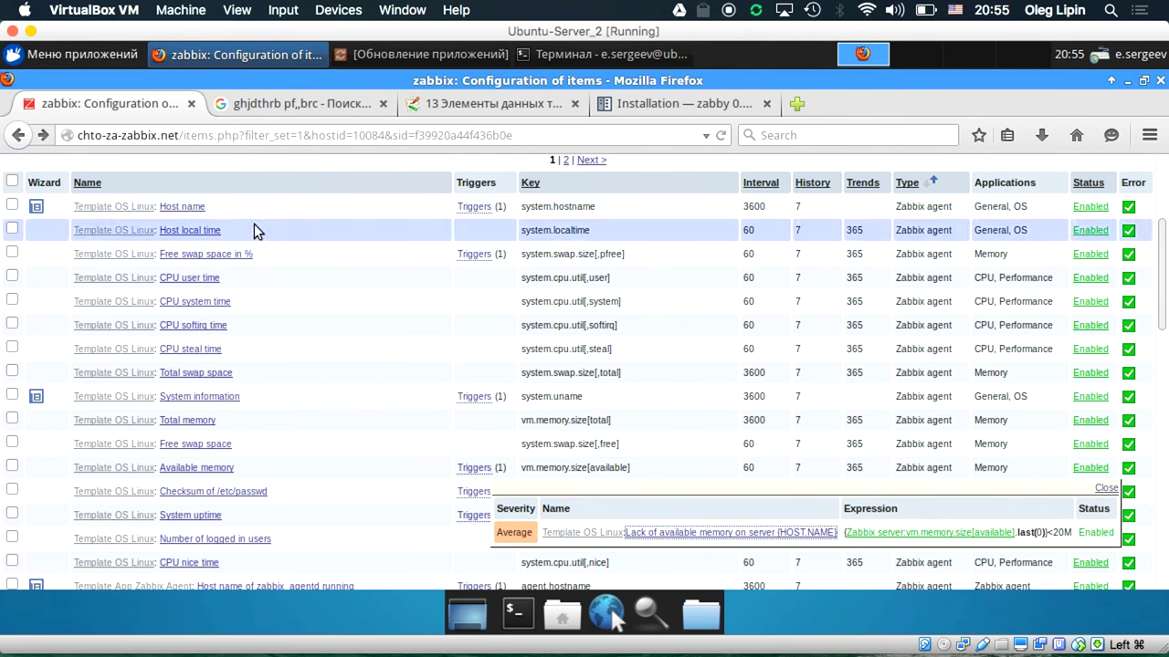
Close the Available memory trigger details and review System information's trigger and item settings.
left_click(1107, 489)
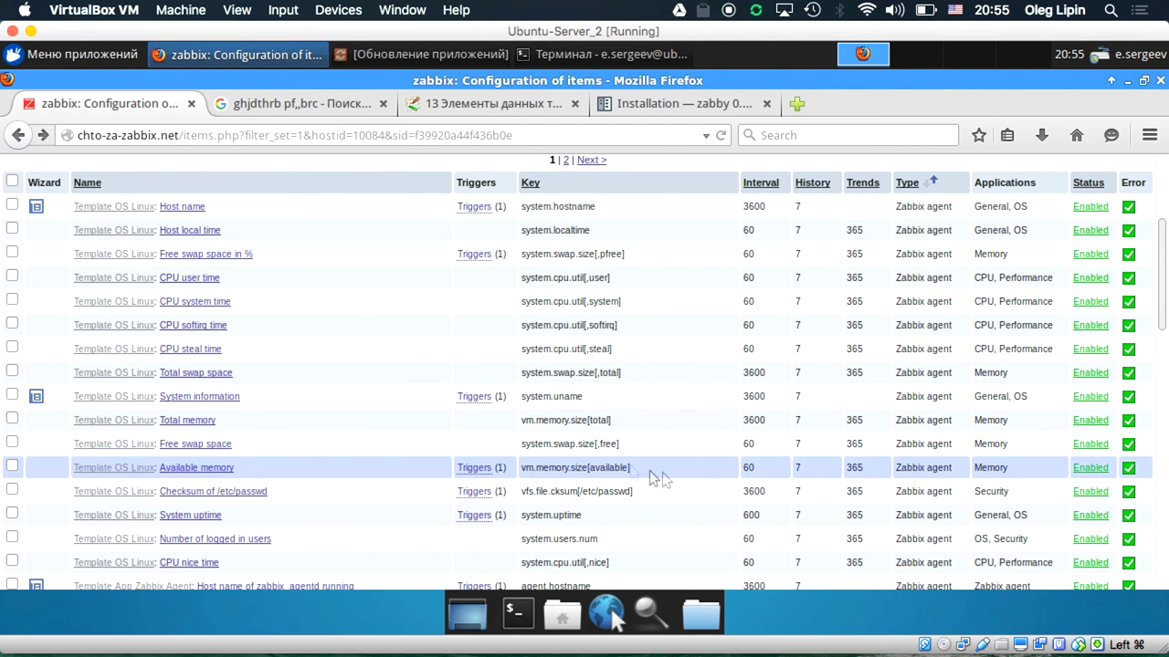
left_click(474, 398)
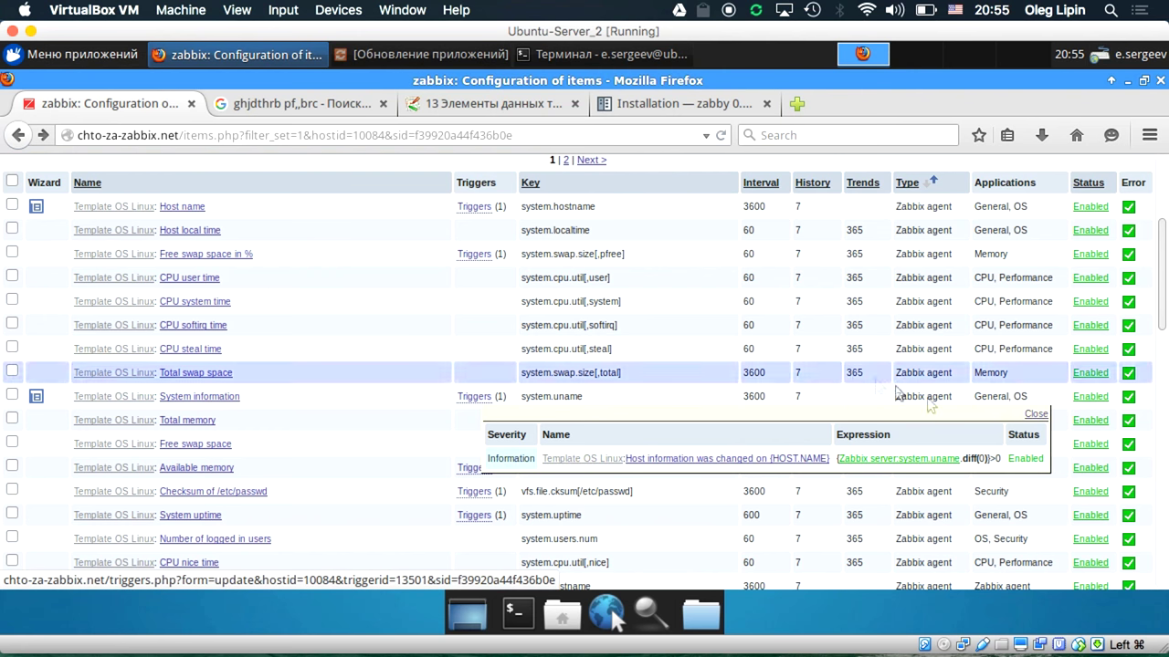
left_click(1029, 418)
scroll(763, 411, "up", 4)
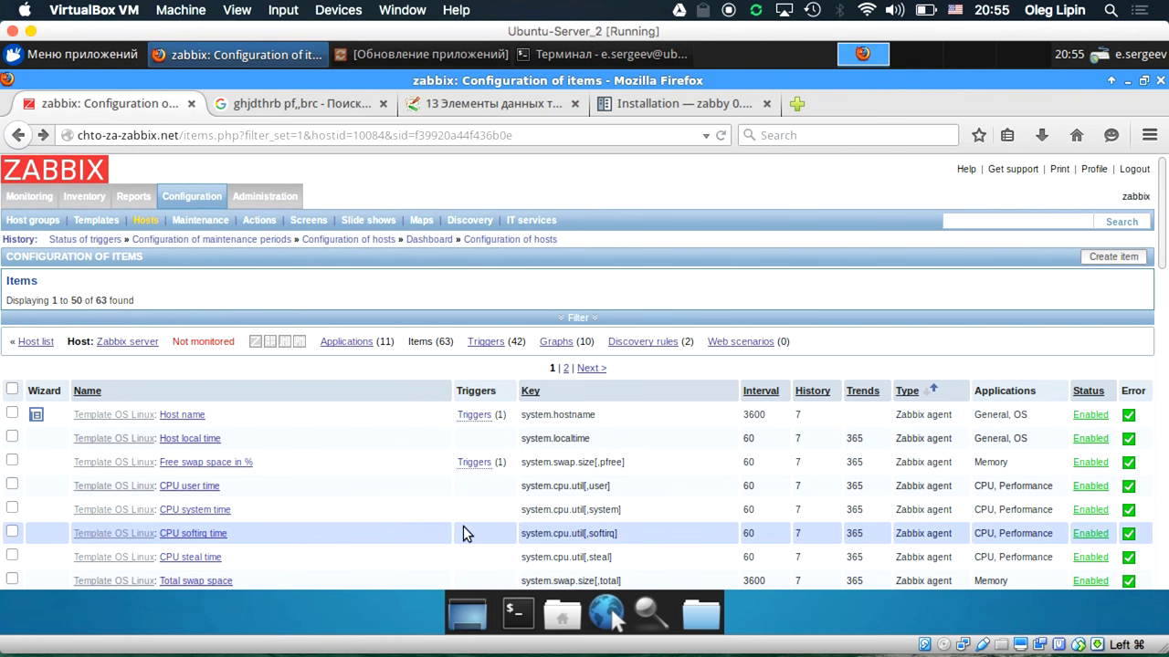
scroll(463, 528, "down", 3)
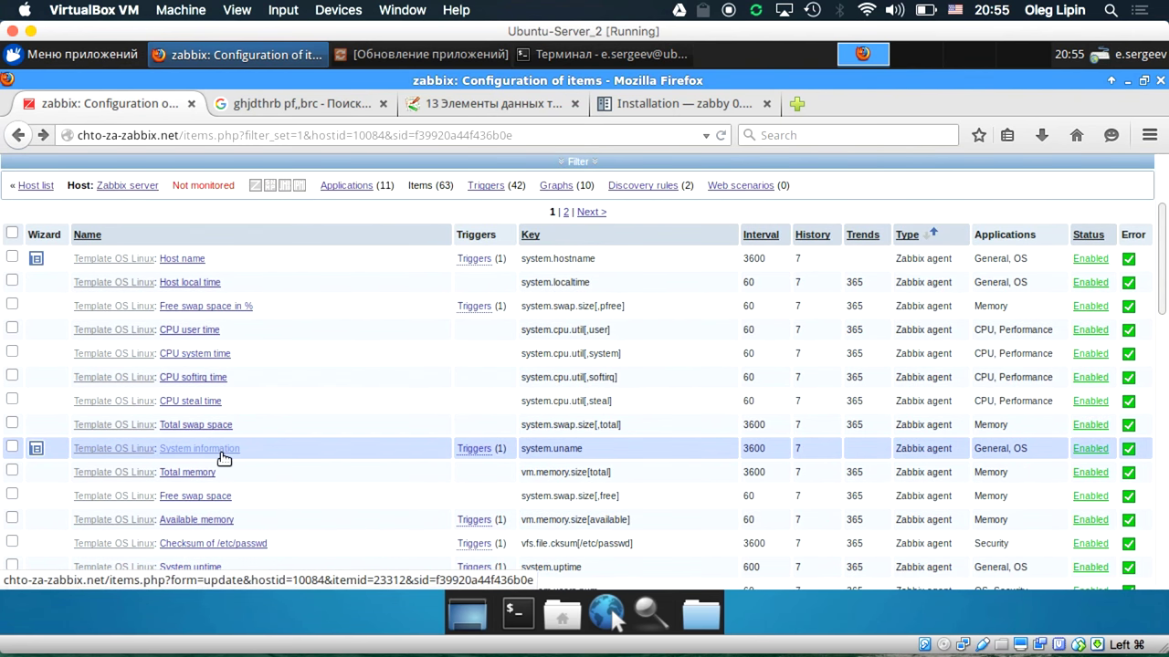
left_click(221, 453)
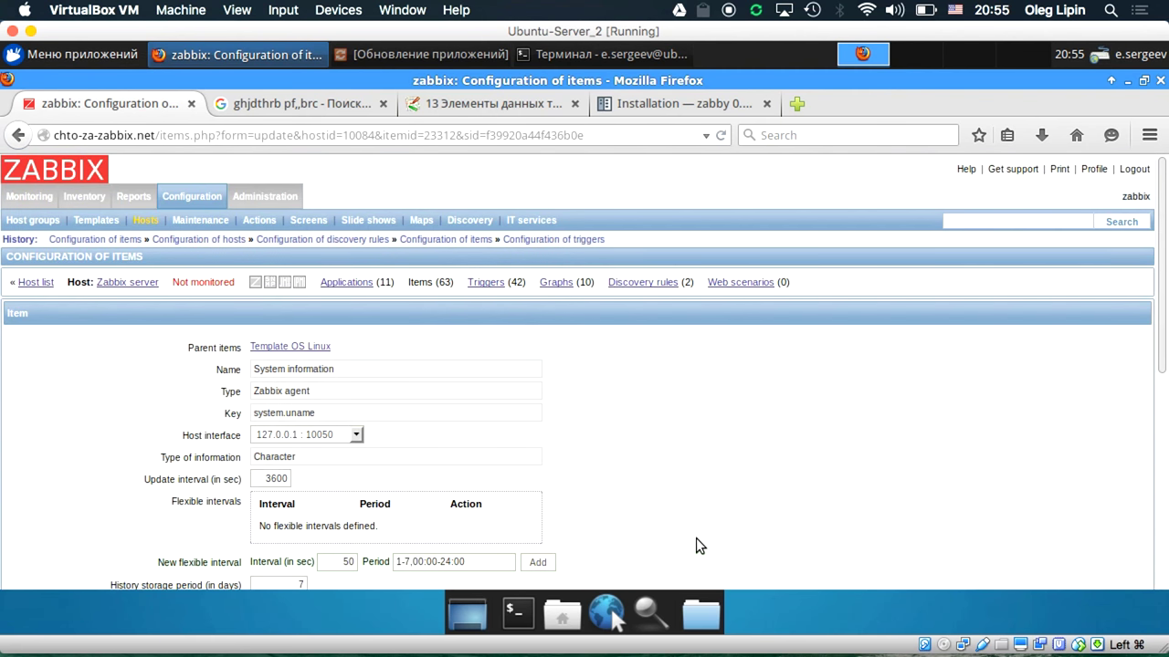
scroll(695, 539, "down", 6)
scroll(695, 538, "up", 6)
left_click(18, 135)
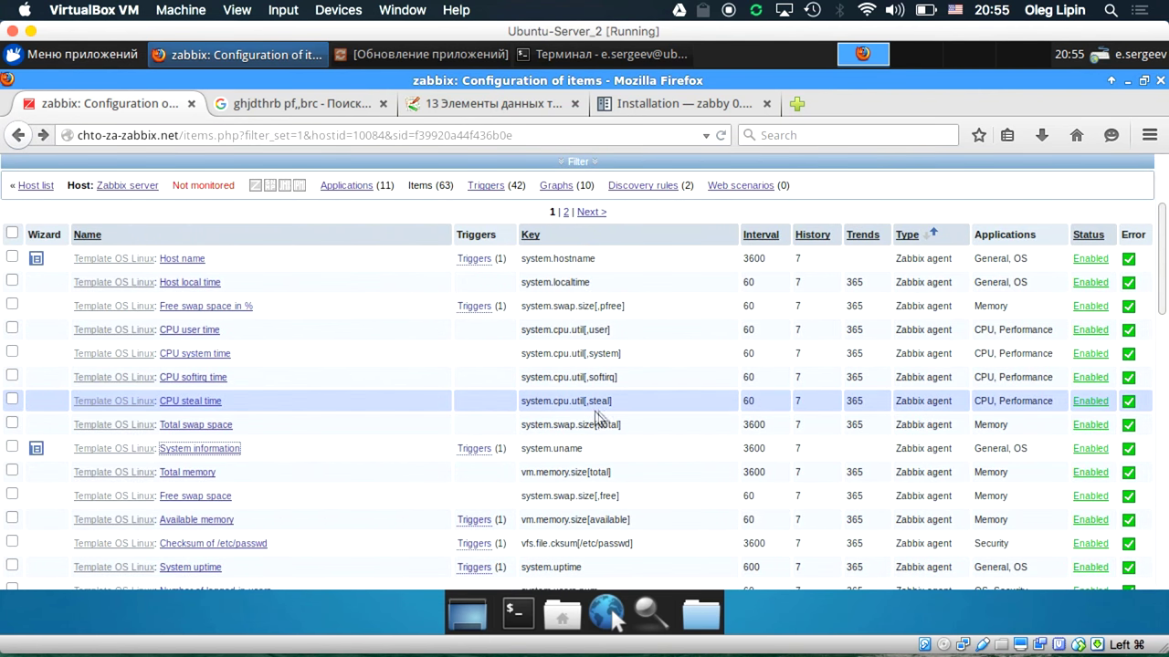
Check the agentd host name trigger and Number of running processes item, then return to hosts.
scroll(567, 418, "down", 4)
scroll(567, 422, "down", 2)
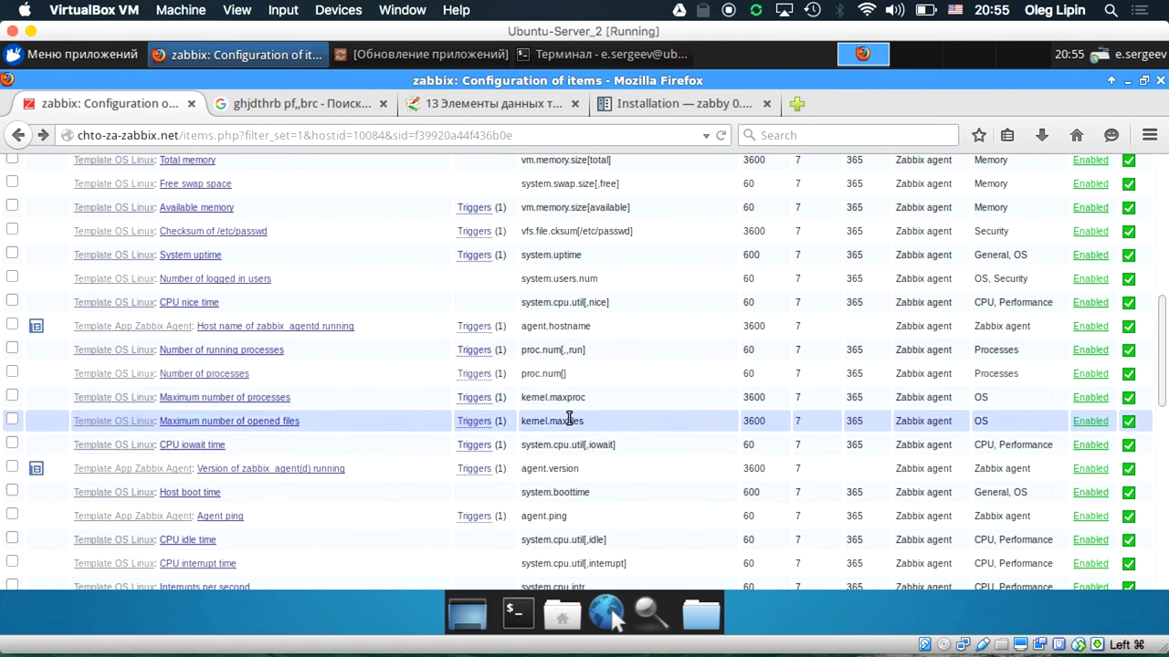
mouse_move(468, 326)
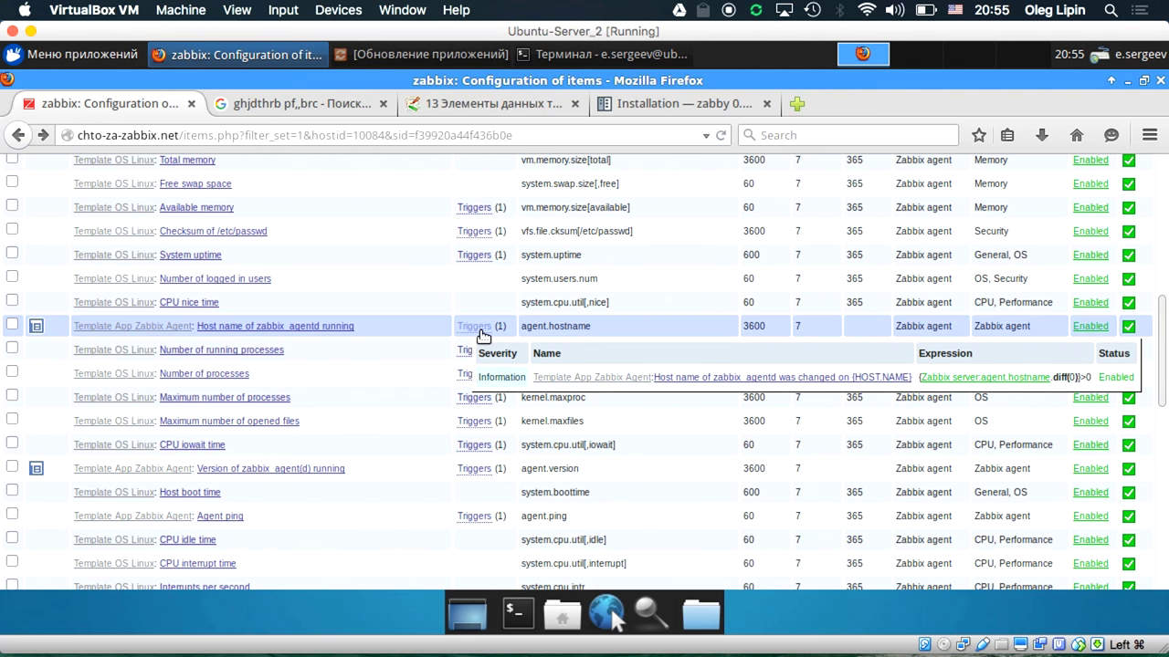
left_click(481, 334)
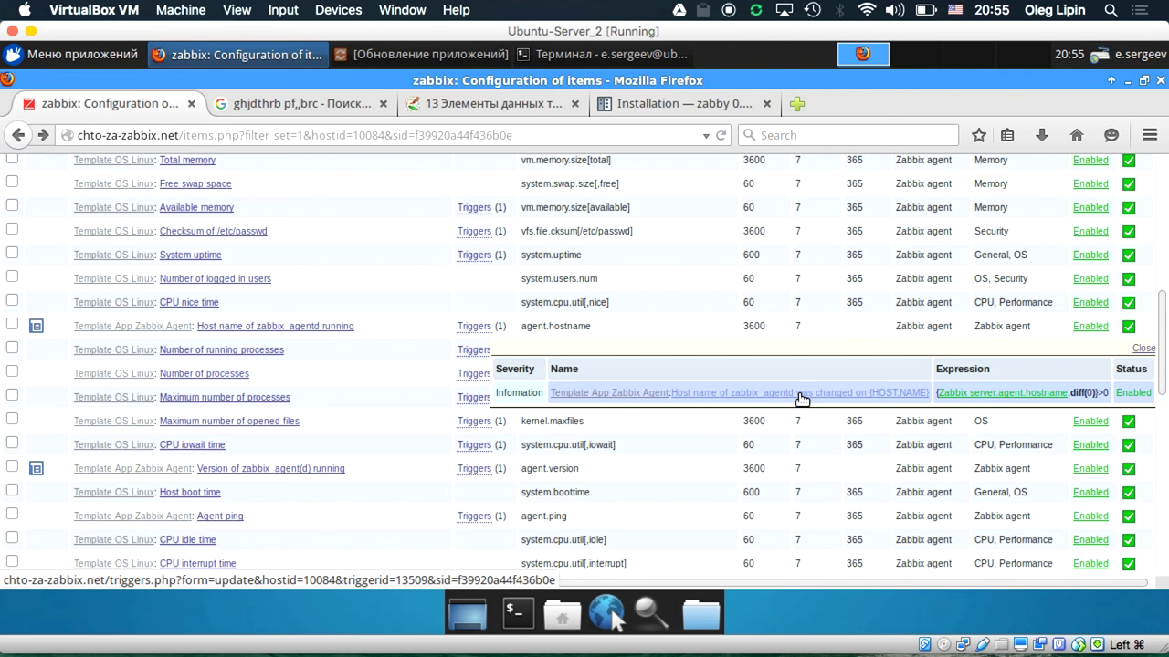
left_click(239, 353)
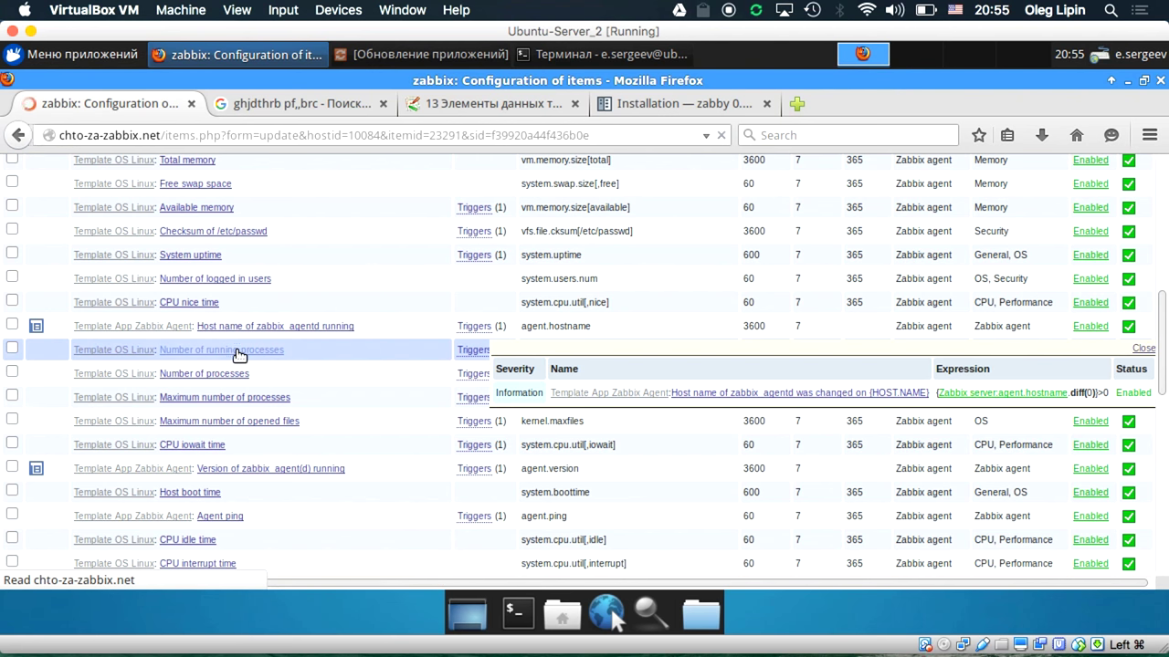
left_click(17, 135)
left_click(17, 135)
Add macro {$COUNT.PROC} with value 12 in the Zabbix server host's Macros and save.
left_click(52, 387)
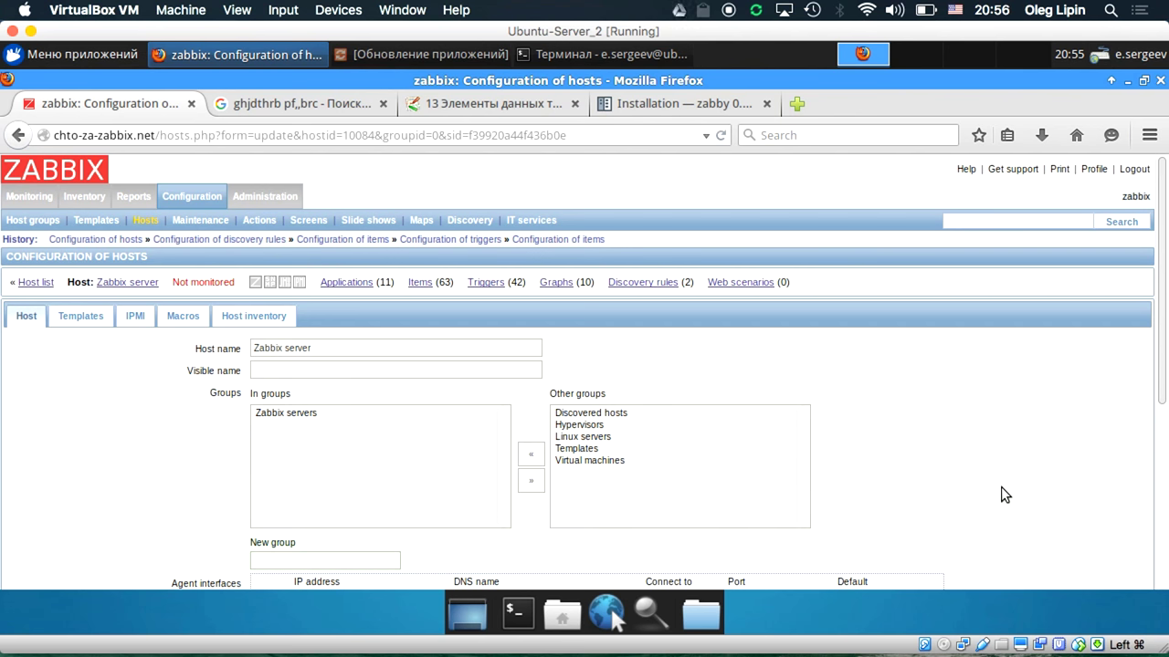
scroll(1001, 487, "down", 5)
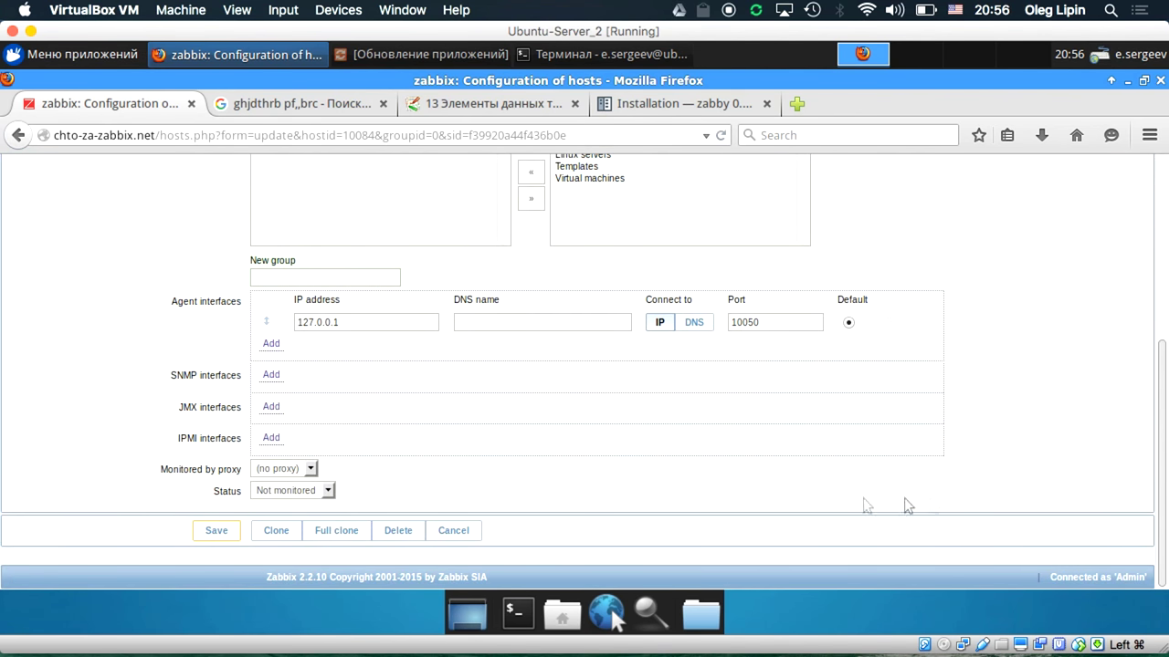
scroll(1022, 438, "up", 5)
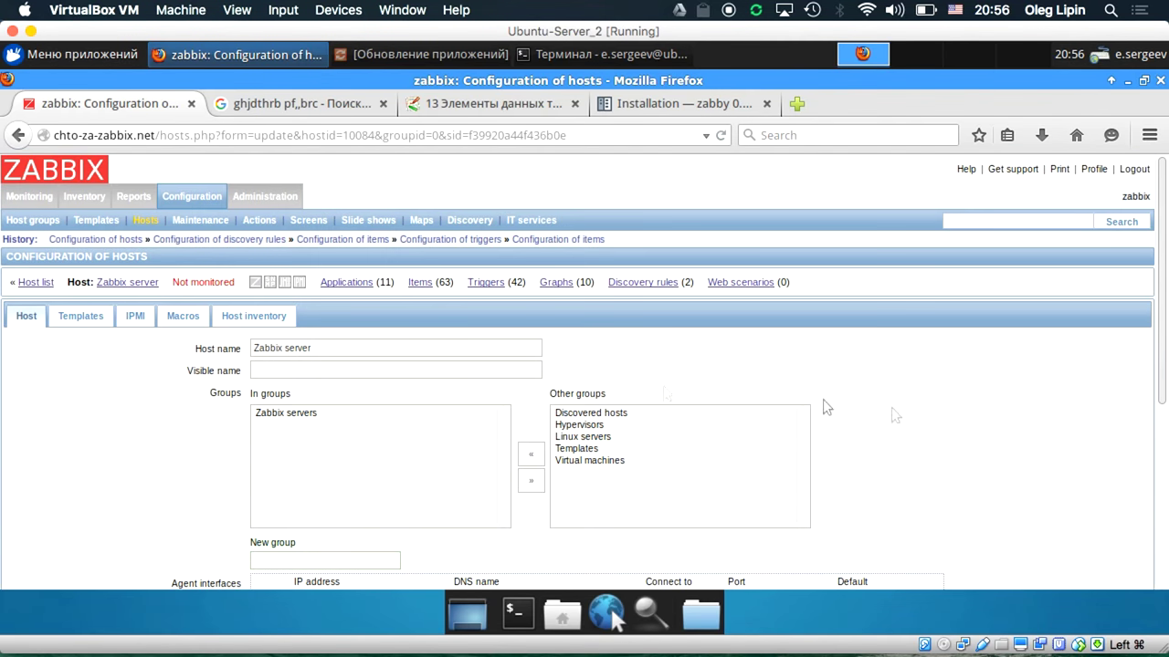
left_click(182, 316)
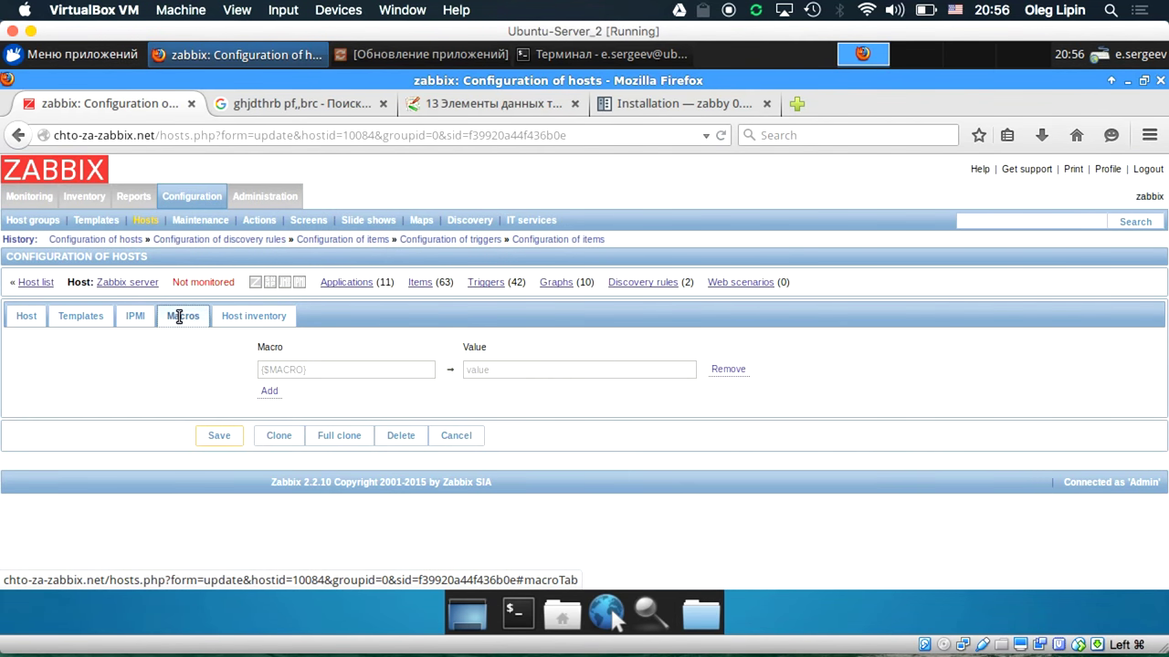
left_click(390, 370)
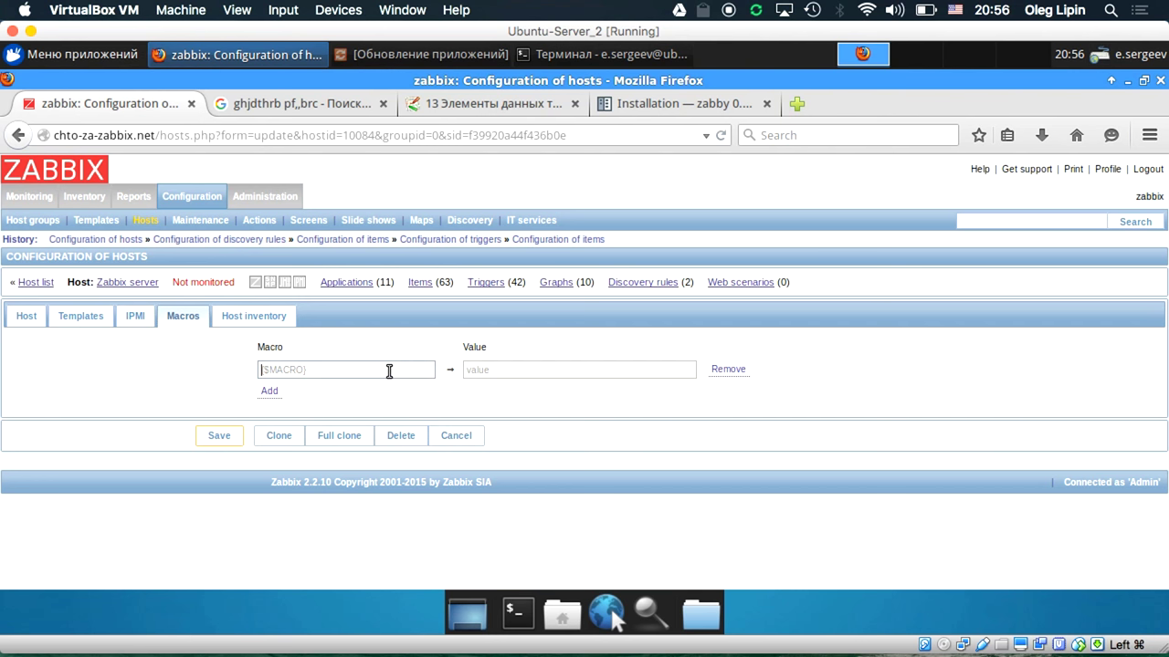
type("{$COUNT.PROC}")
key("Tab")
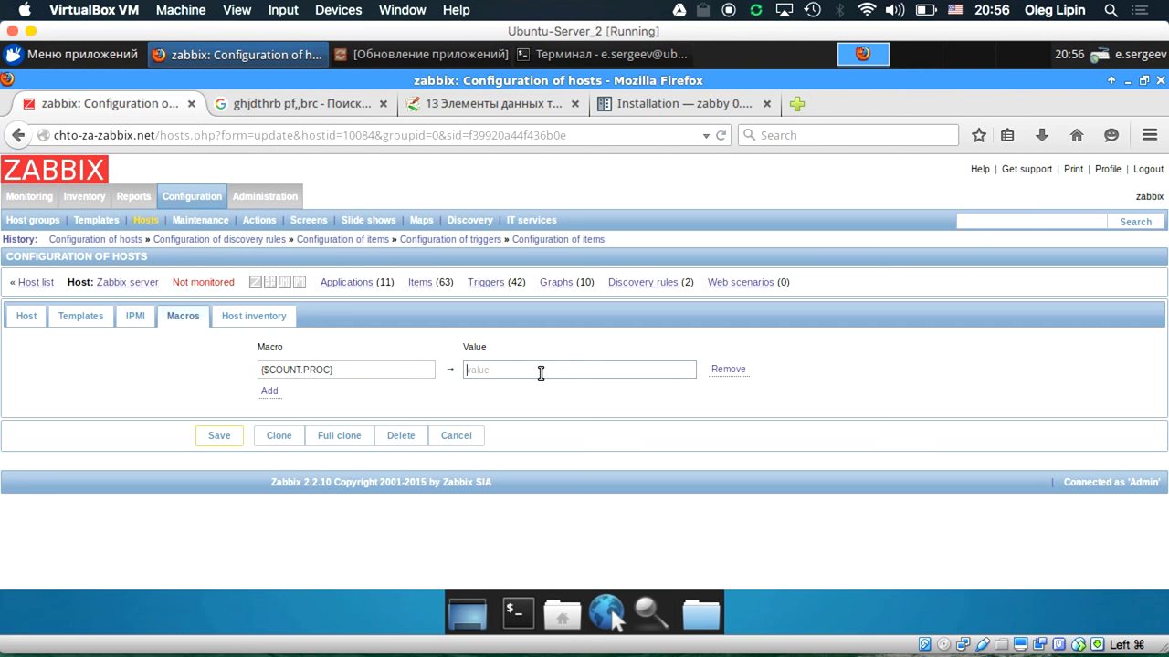
type("12")
left_click(219, 436)
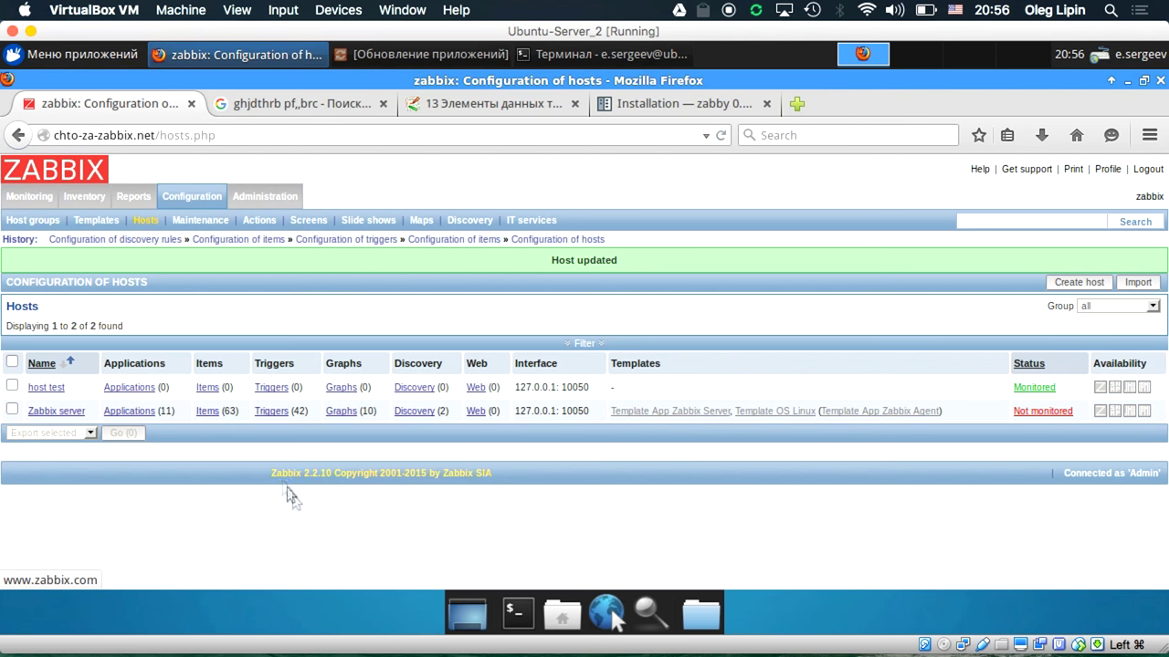
left_click(275, 416)
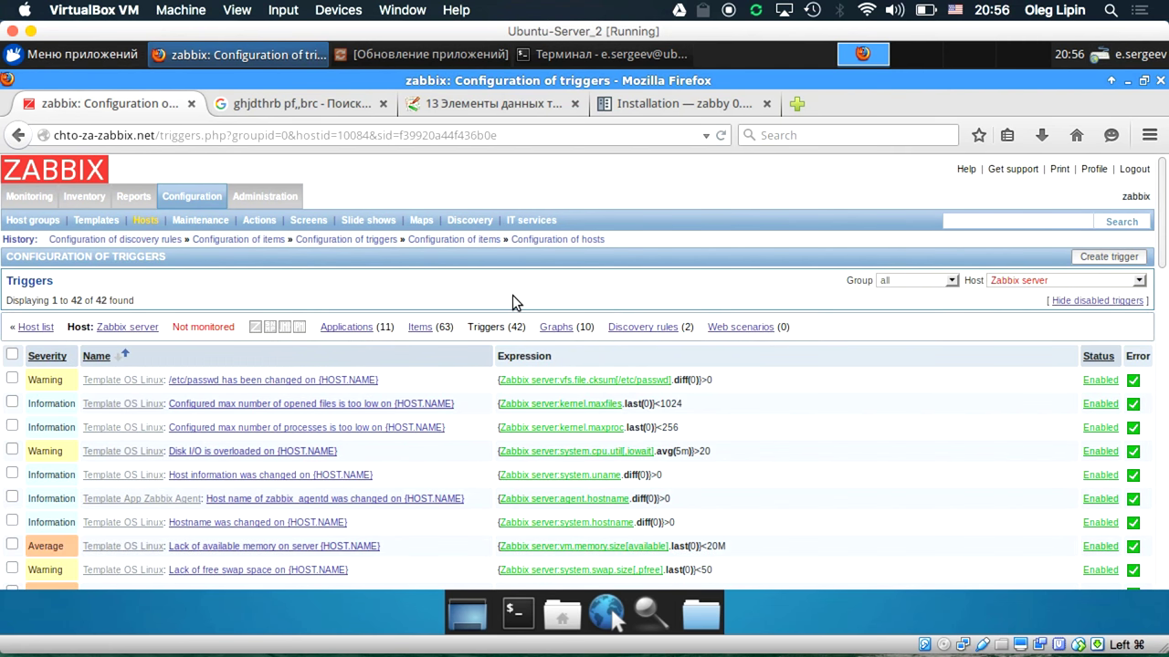
left_click(18, 135)
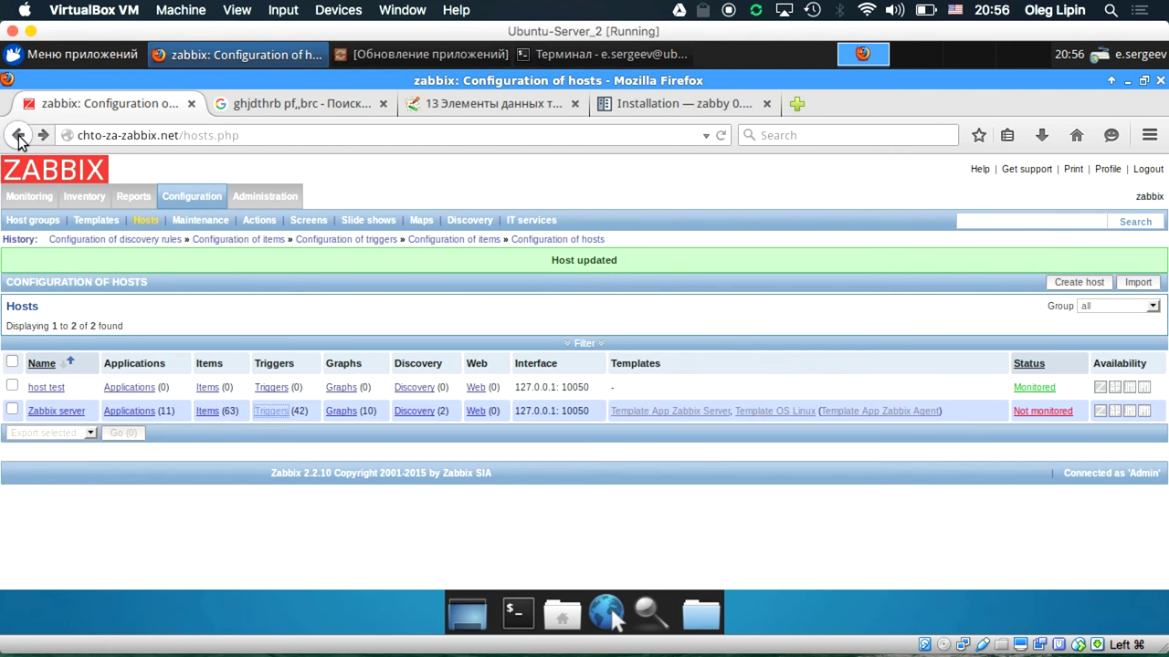
left_click(57, 412)
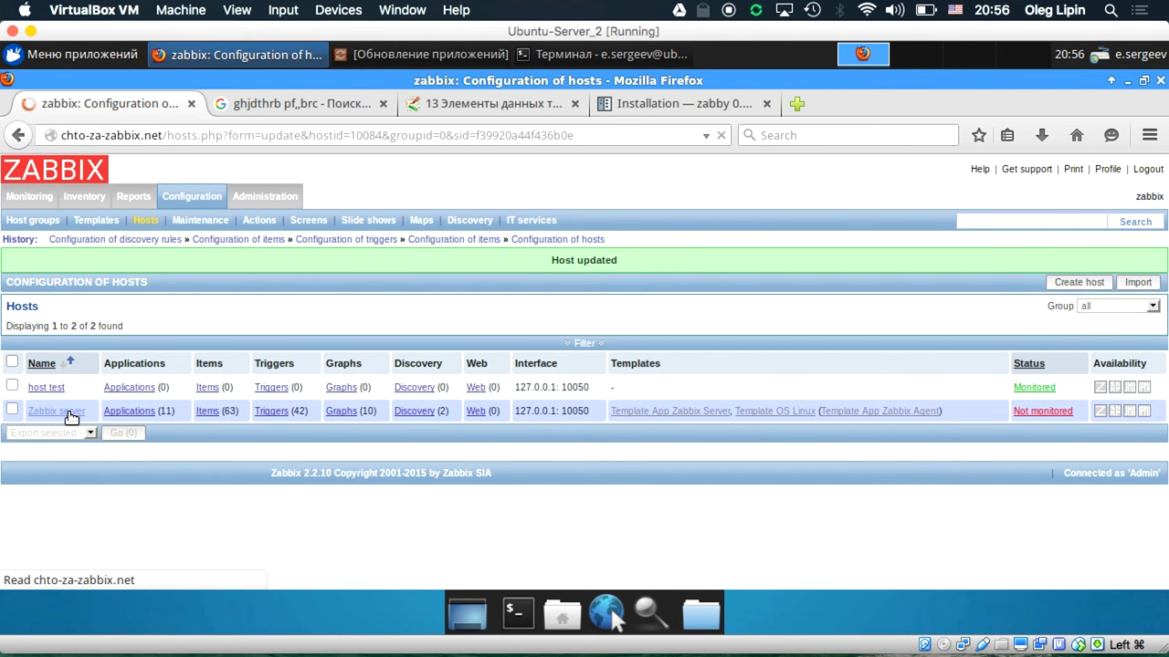
scroll(224, 430, "down", 3)
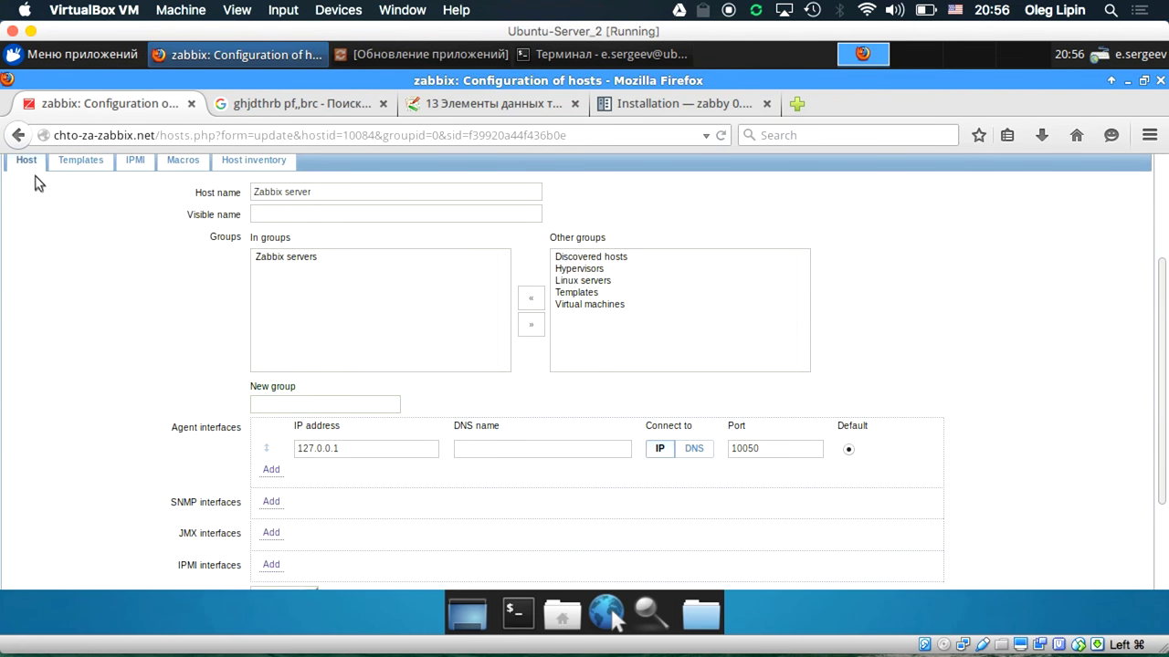
left_click(19, 135)
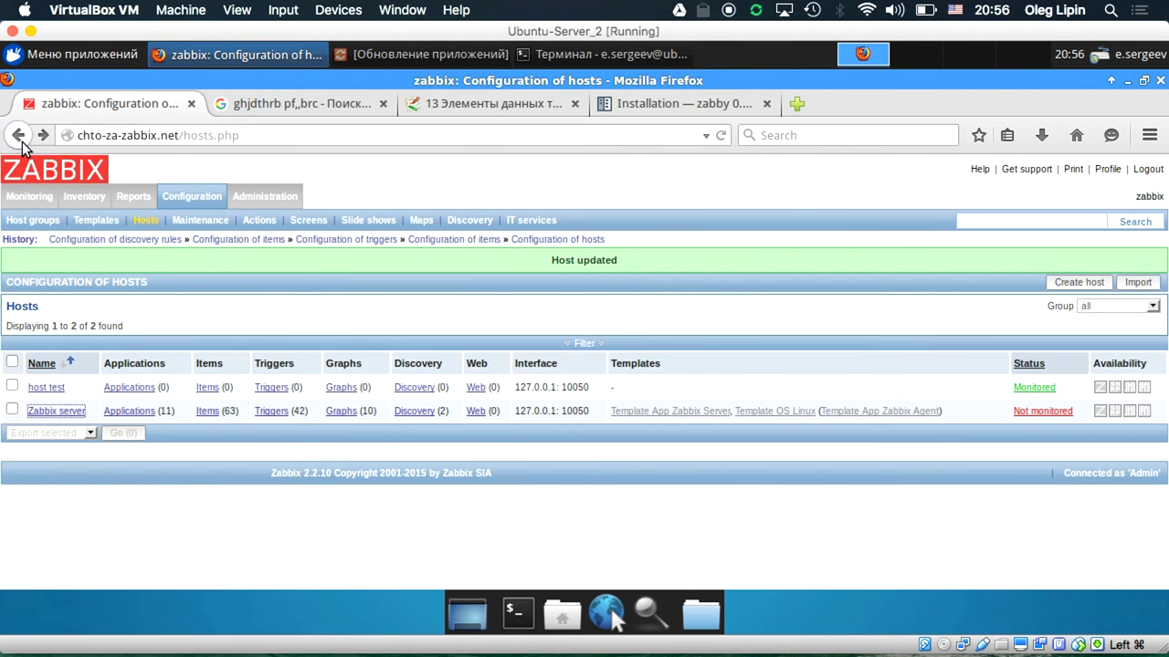
left_click(270, 411)
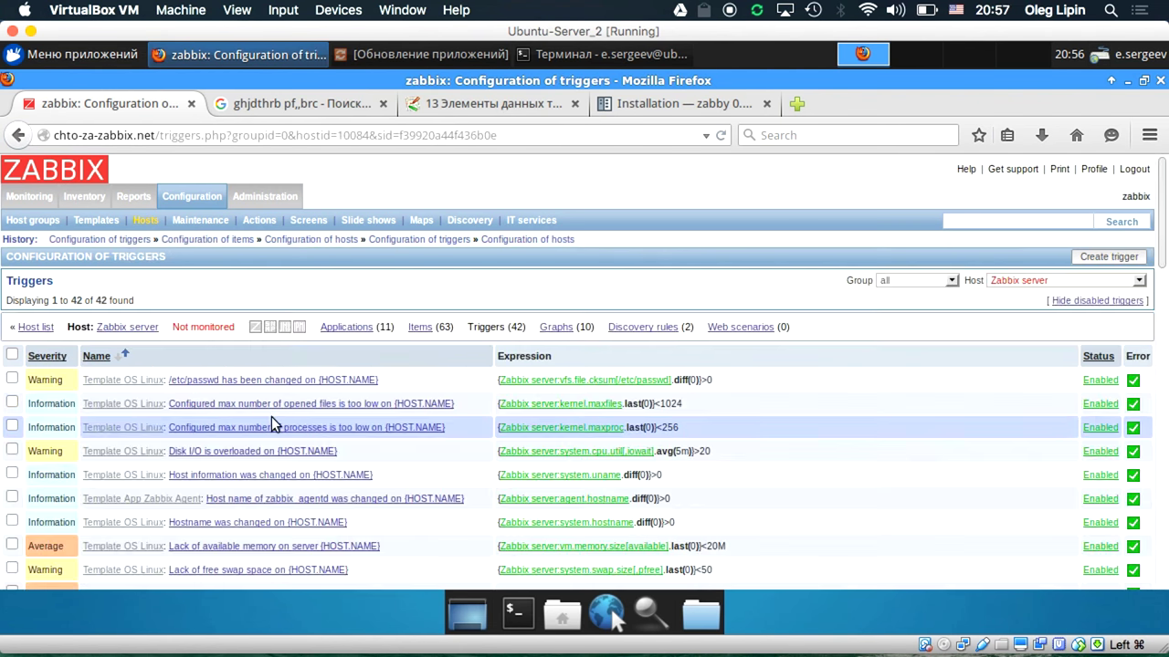
scroll(543, 452, "down", 4)
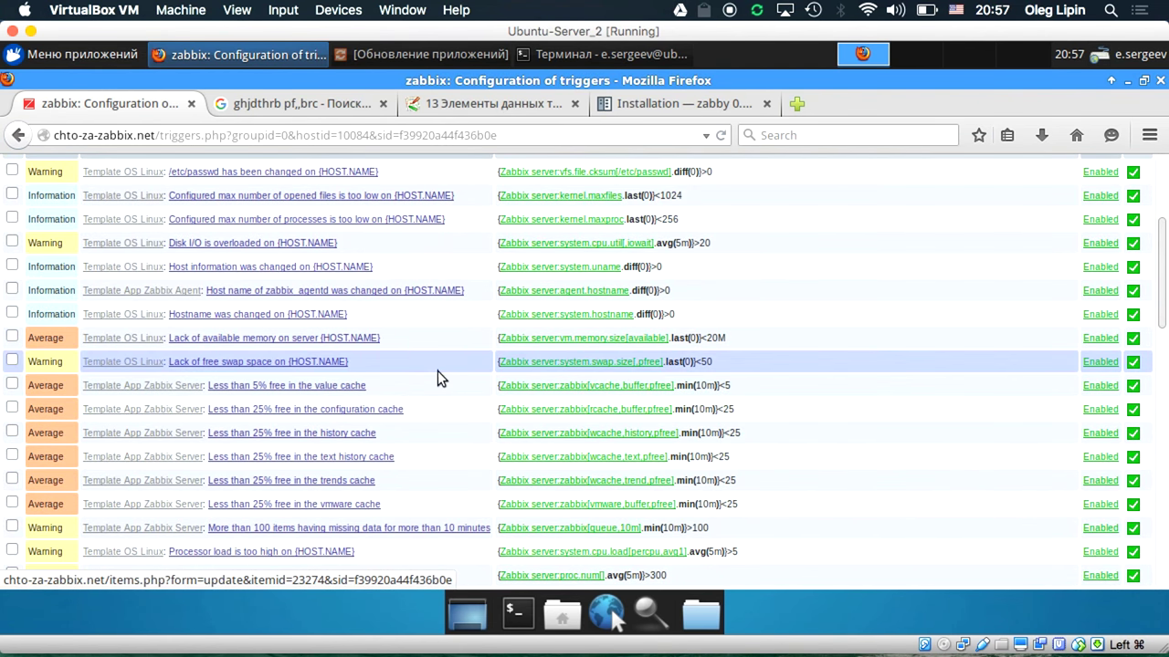
scroll(462, 372, "down", 10)
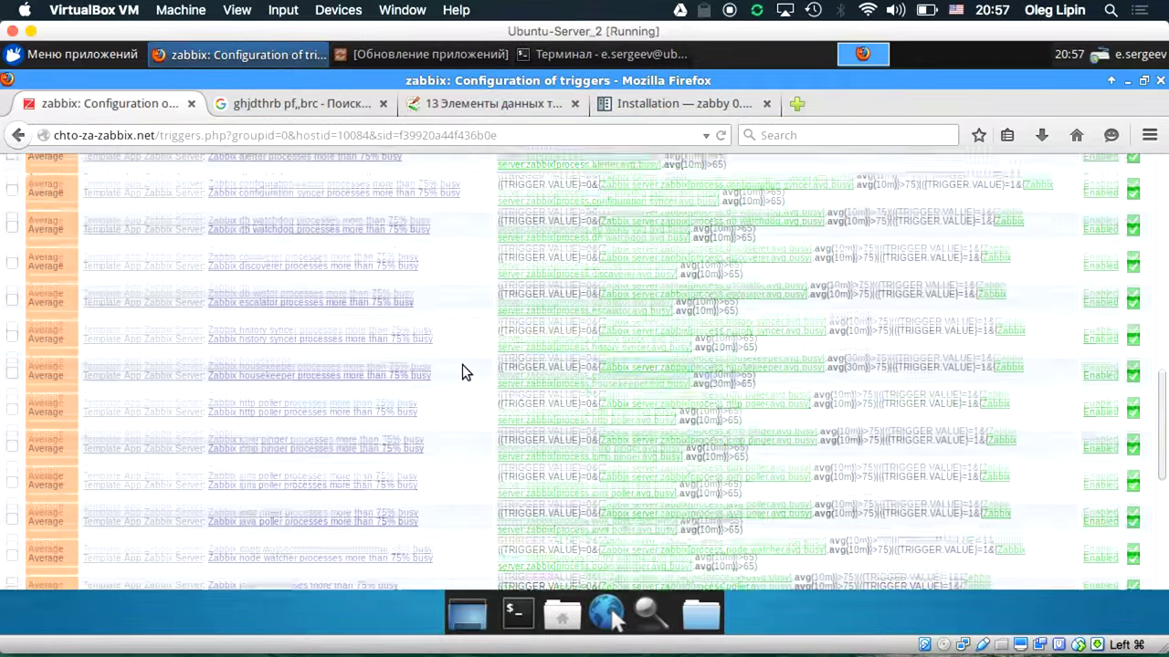
scroll(462, 364, "up", 5)
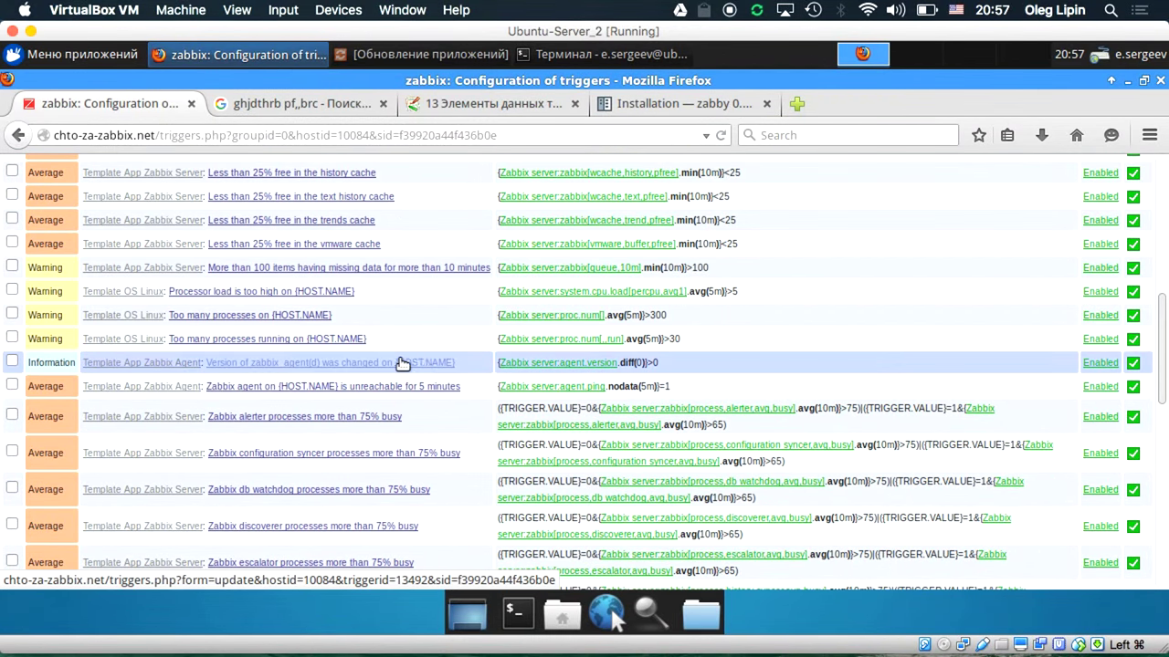
scroll(468, 410, "down", 10)
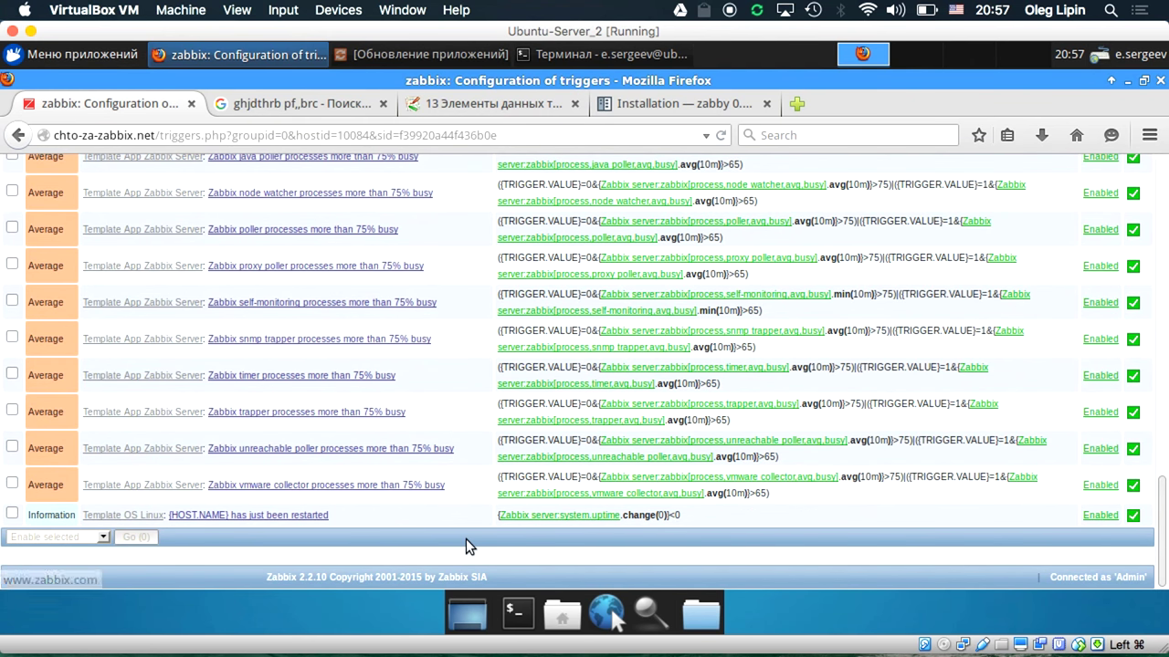
scroll(466, 539, "up", 20)
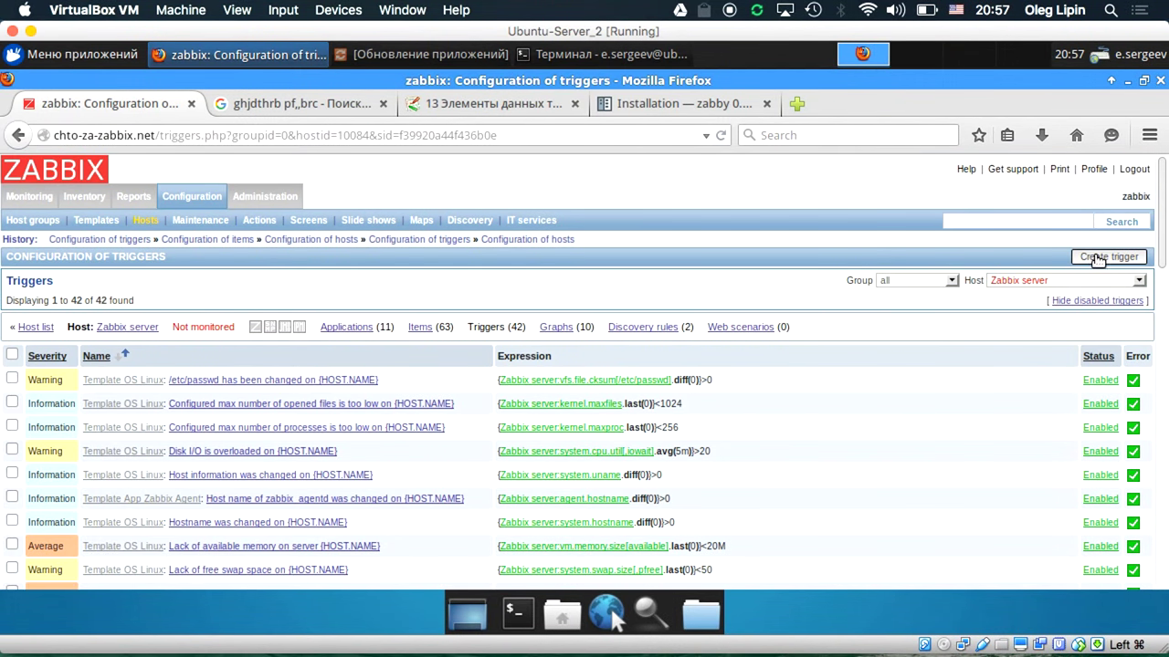
Start a new trigger and try the condition builder's item picker, abandoning the first attempt.
left_click(1127, 255)
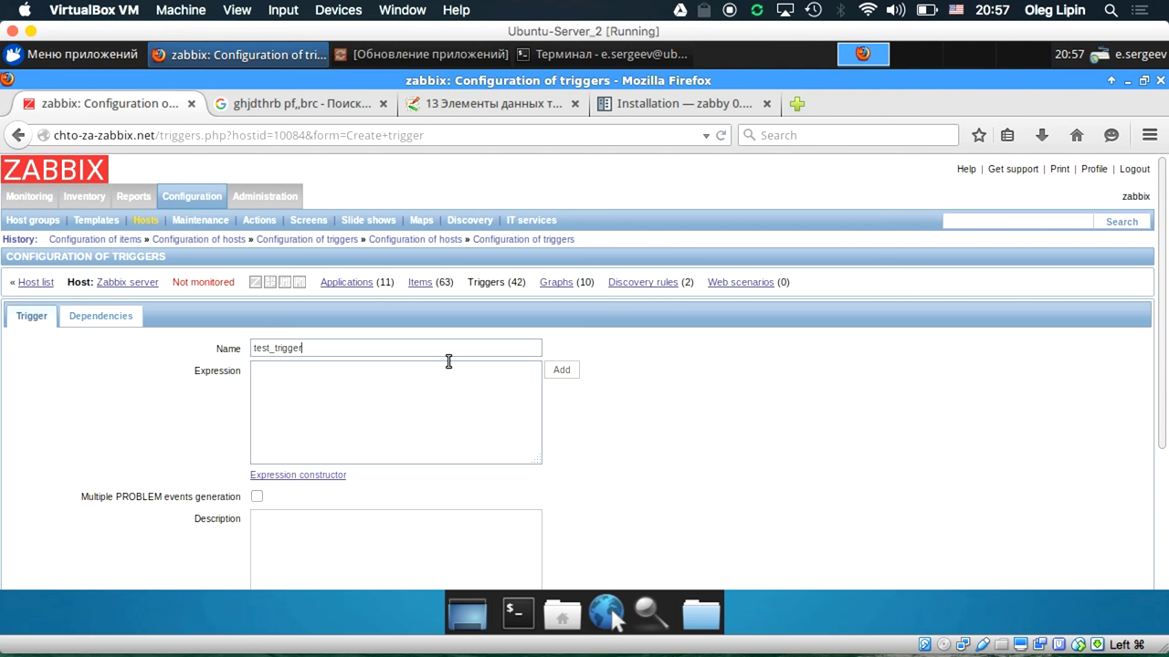
left_click(566, 372)
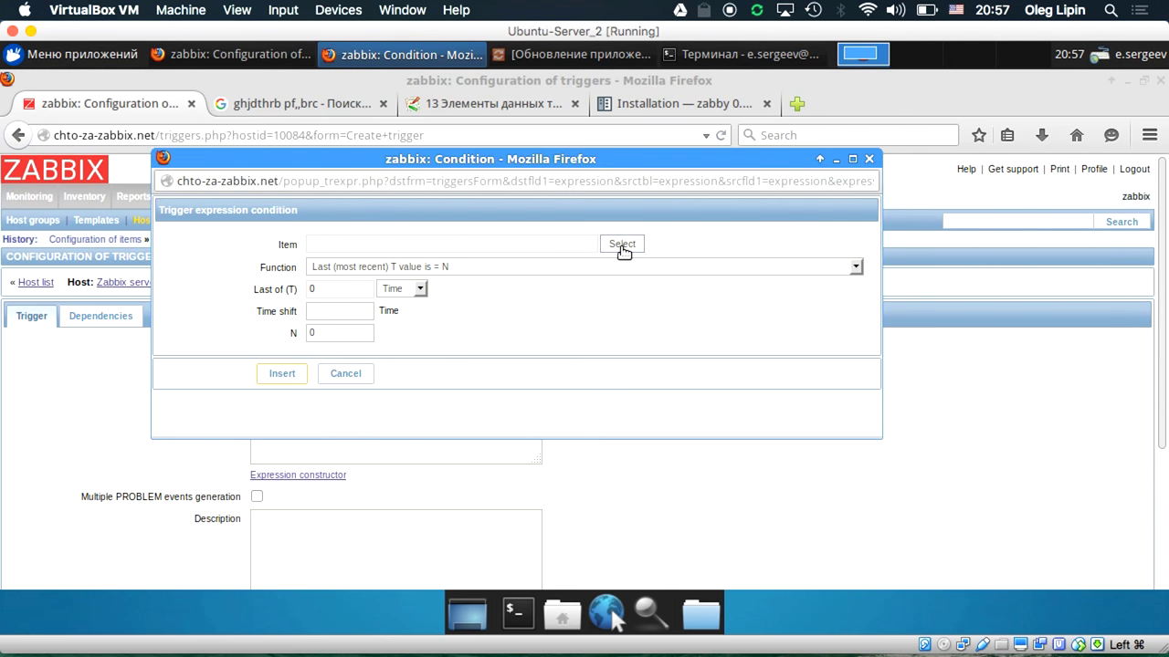
left_click(622, 245)
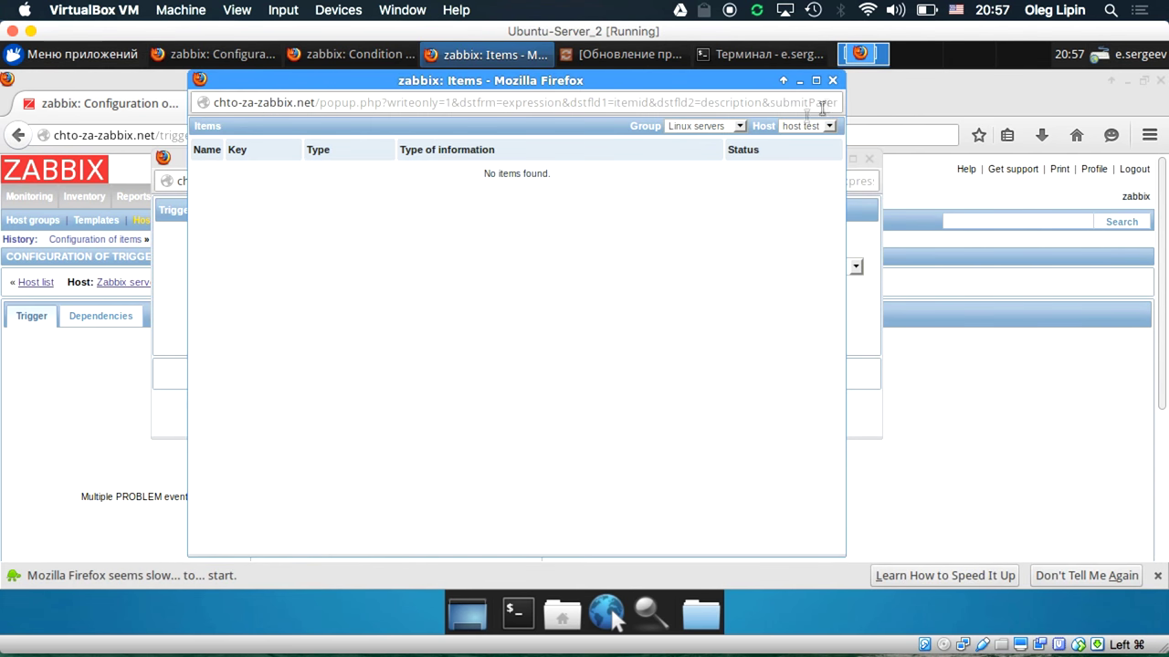
left_click(829, 129)
left_click(829, 130)
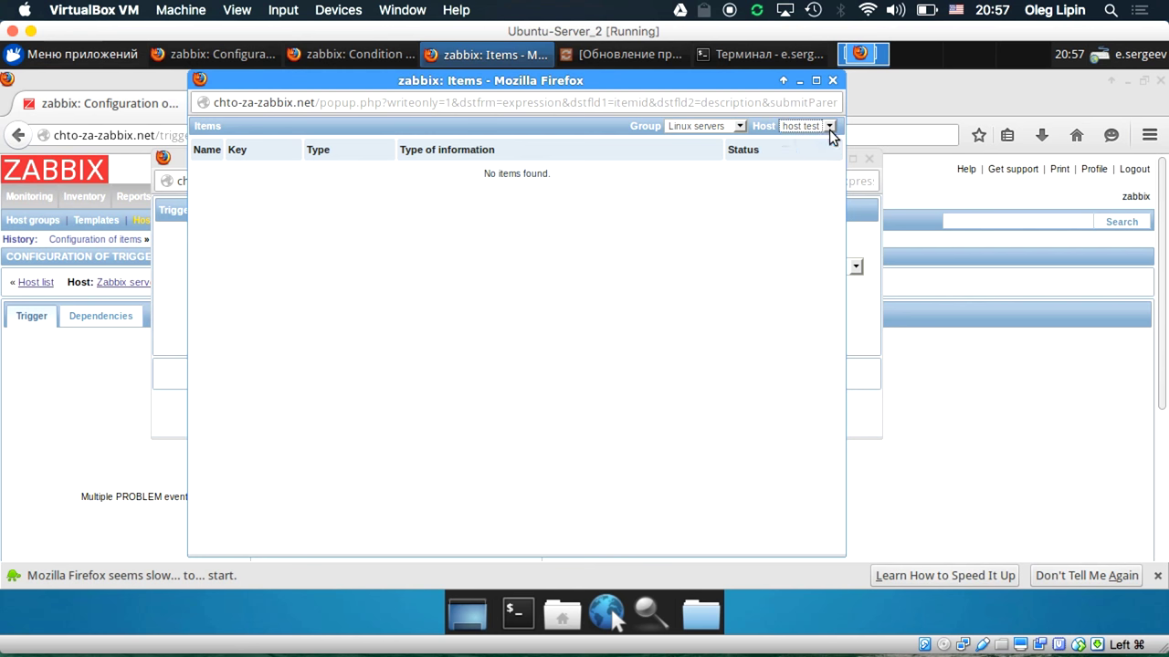
left_click(832, 80)
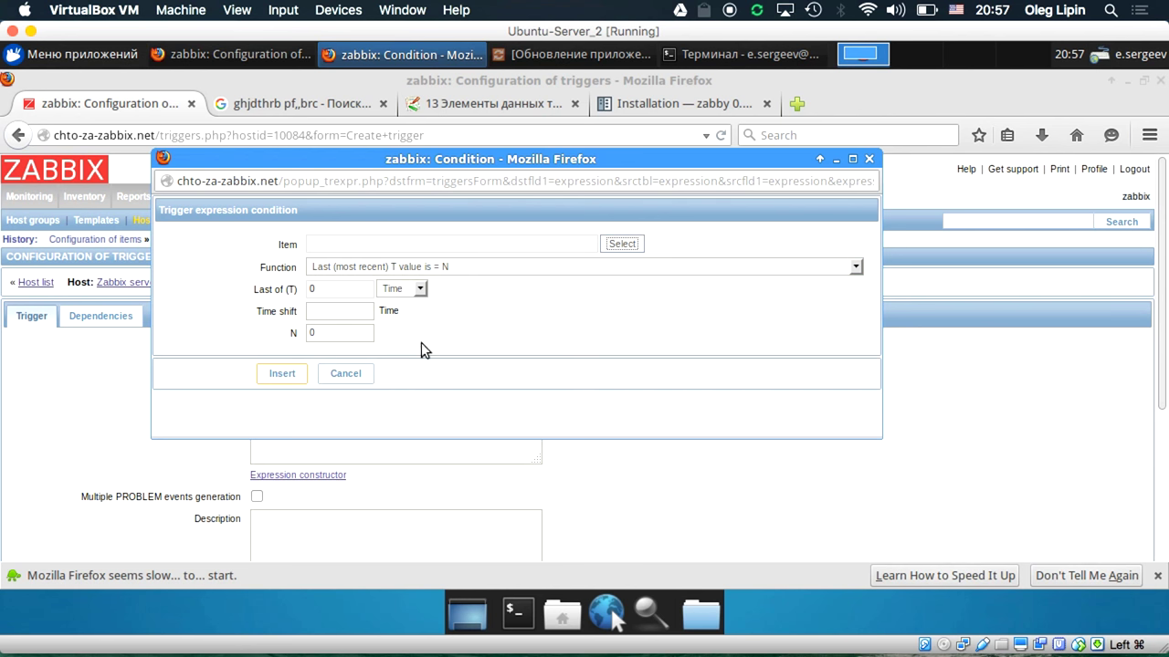
left_click(345, 318)
left_click(353, 378)
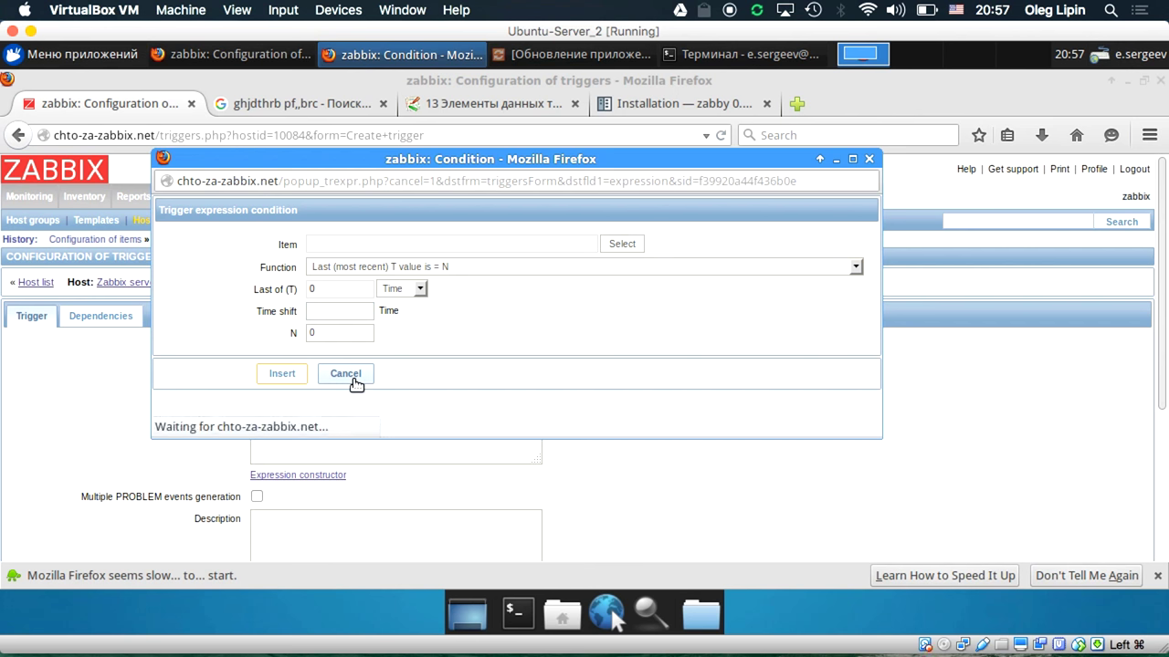
Insert an Agent ping condition from the Zabbix servers group with N set to 4.
left_click(470, 393)
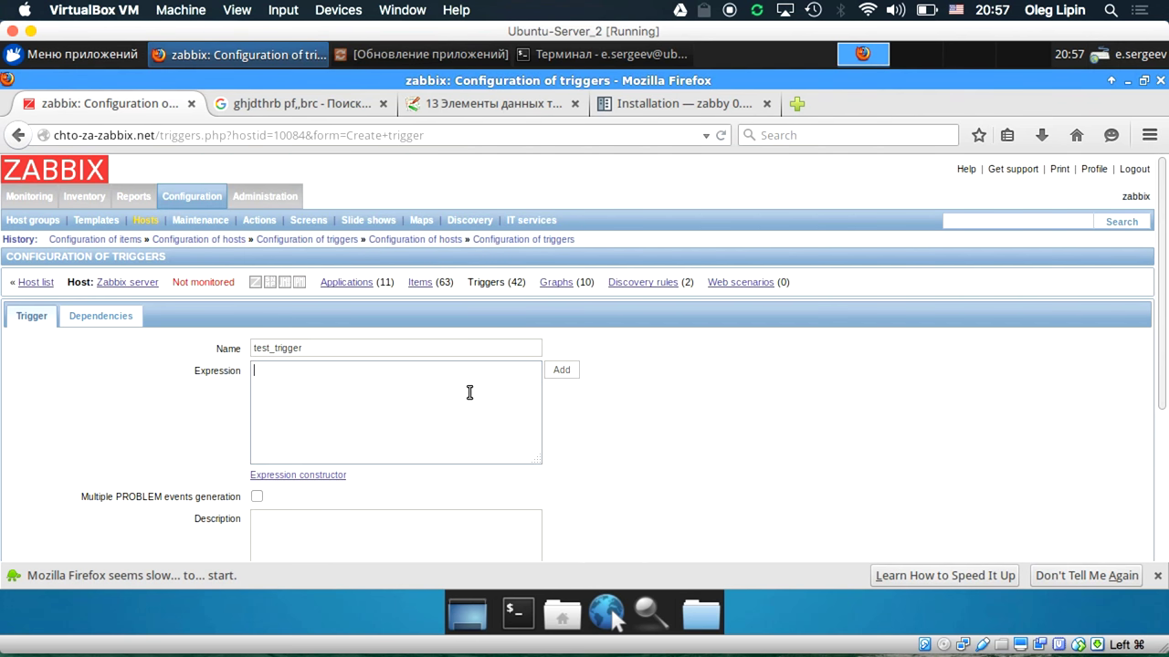
left_click(566, 371)
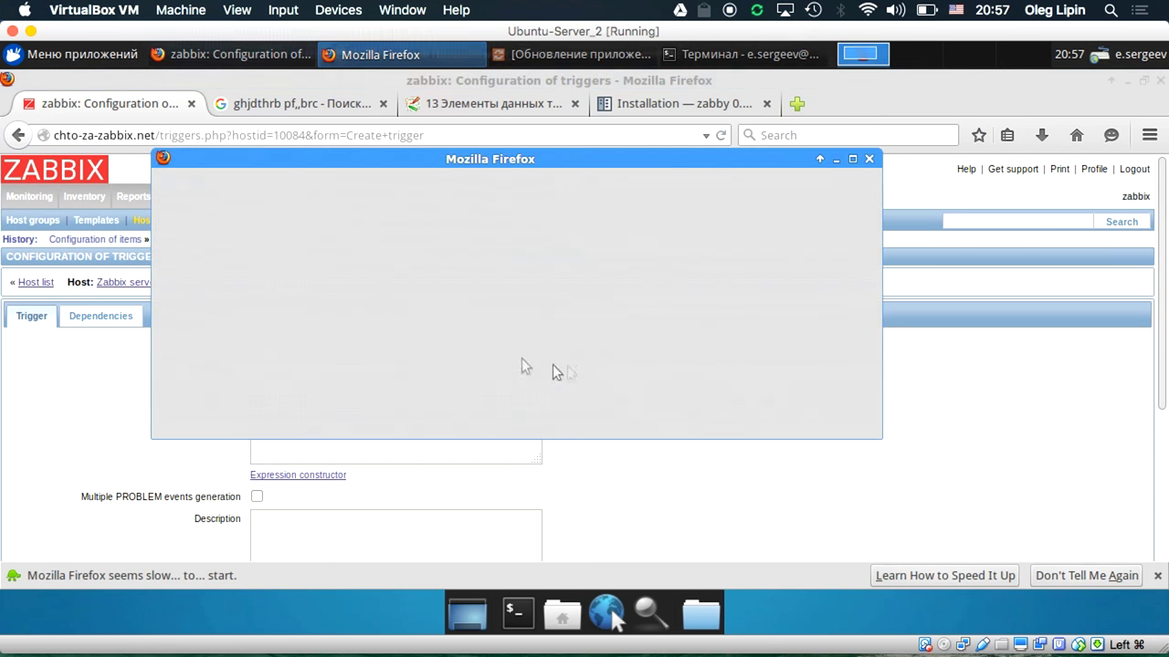
left_click(347, 332)
type("4")
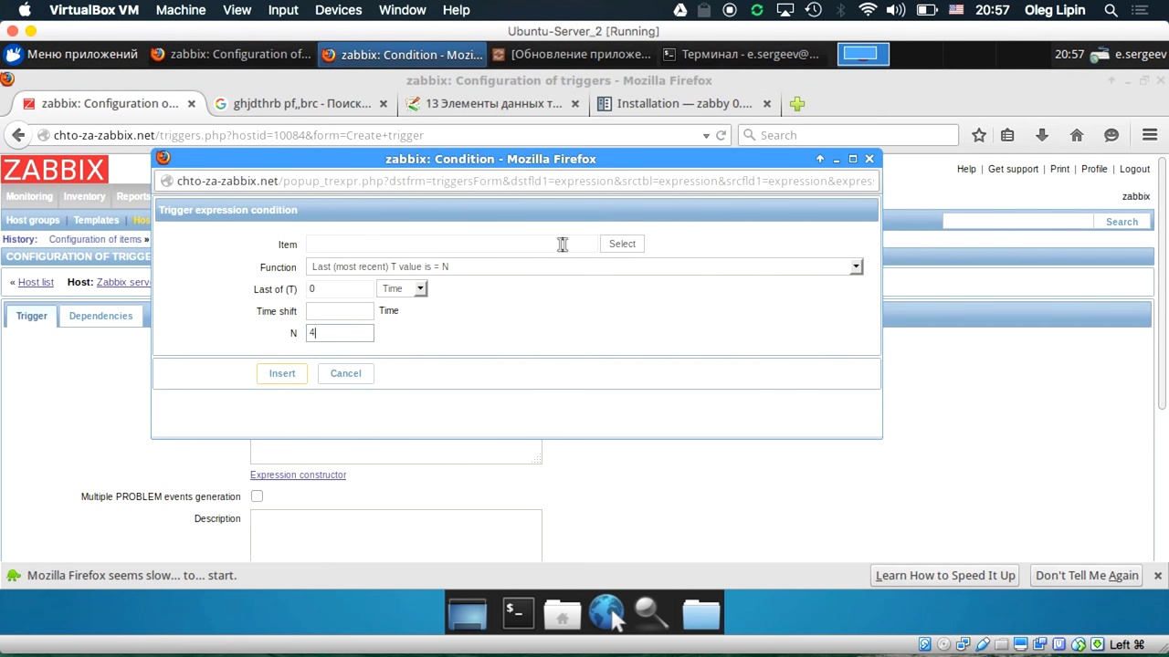
left_click(630, 244)
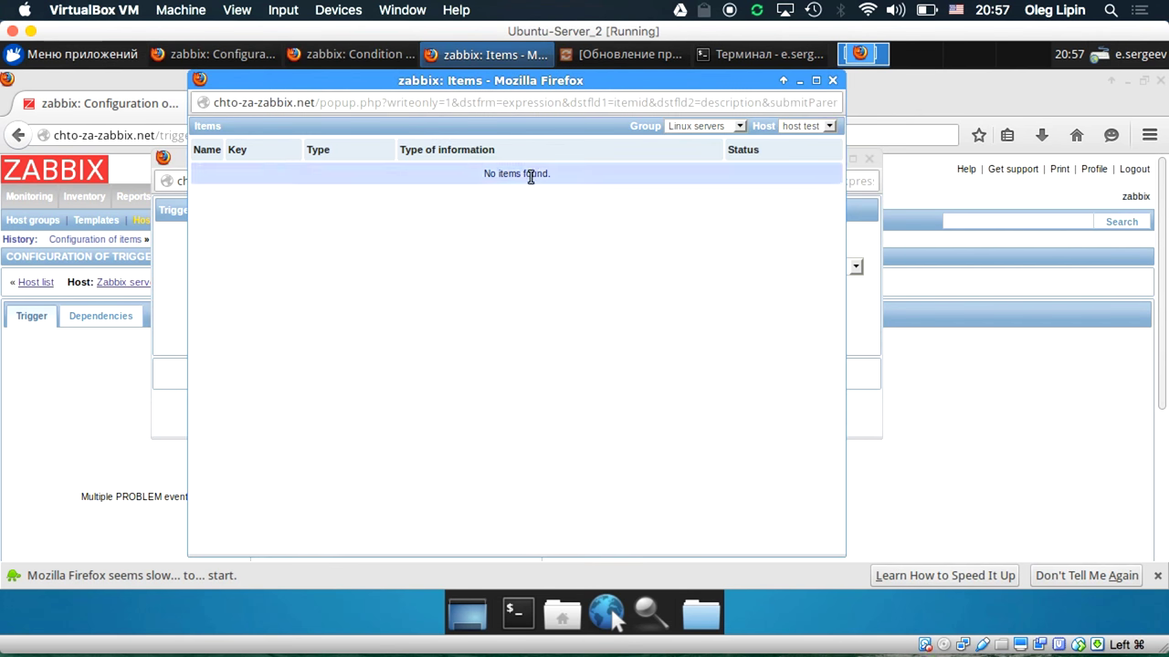
left_click(742, 124)
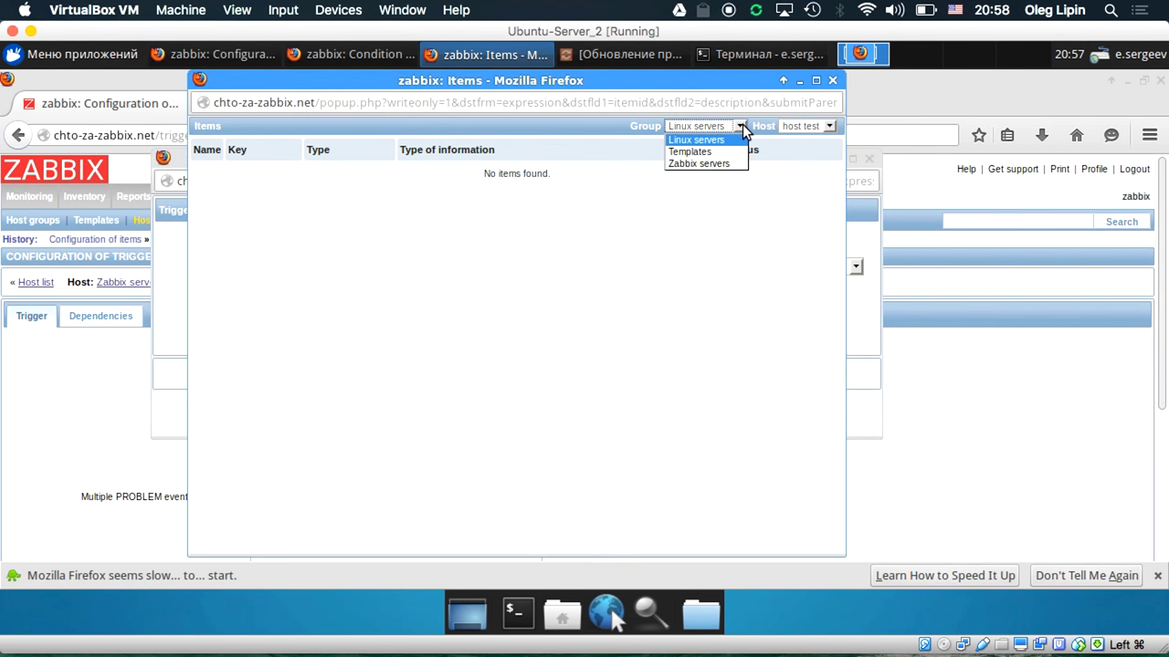
left_click(723, 161)
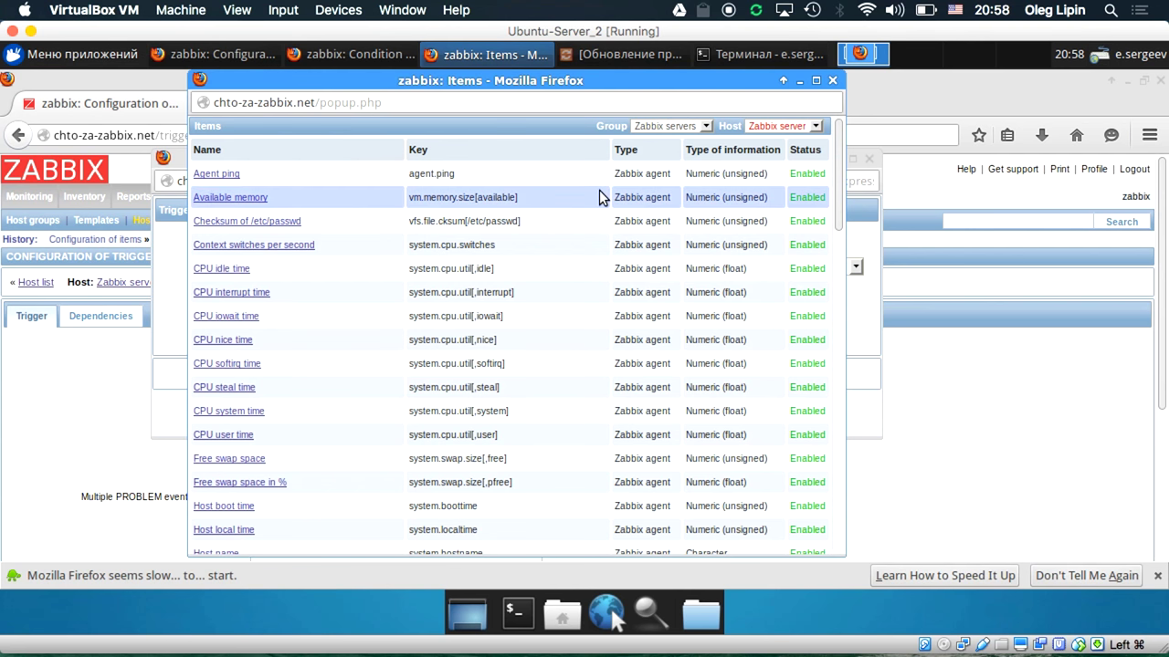
left_click(229, 175)
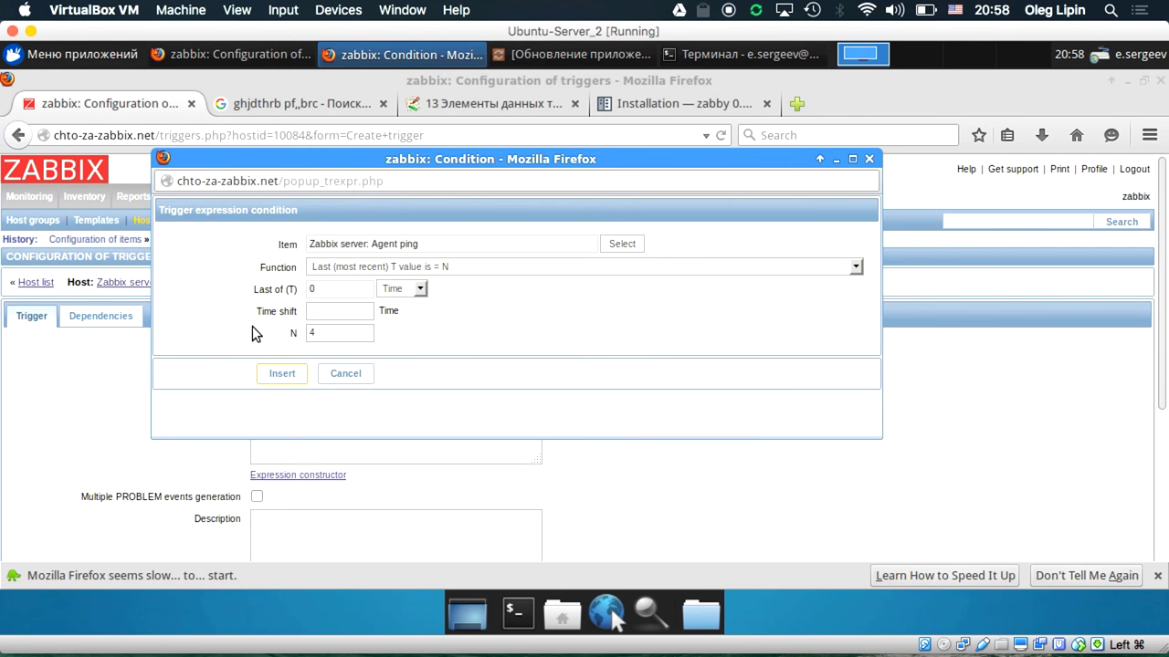
left_click(308, 372)
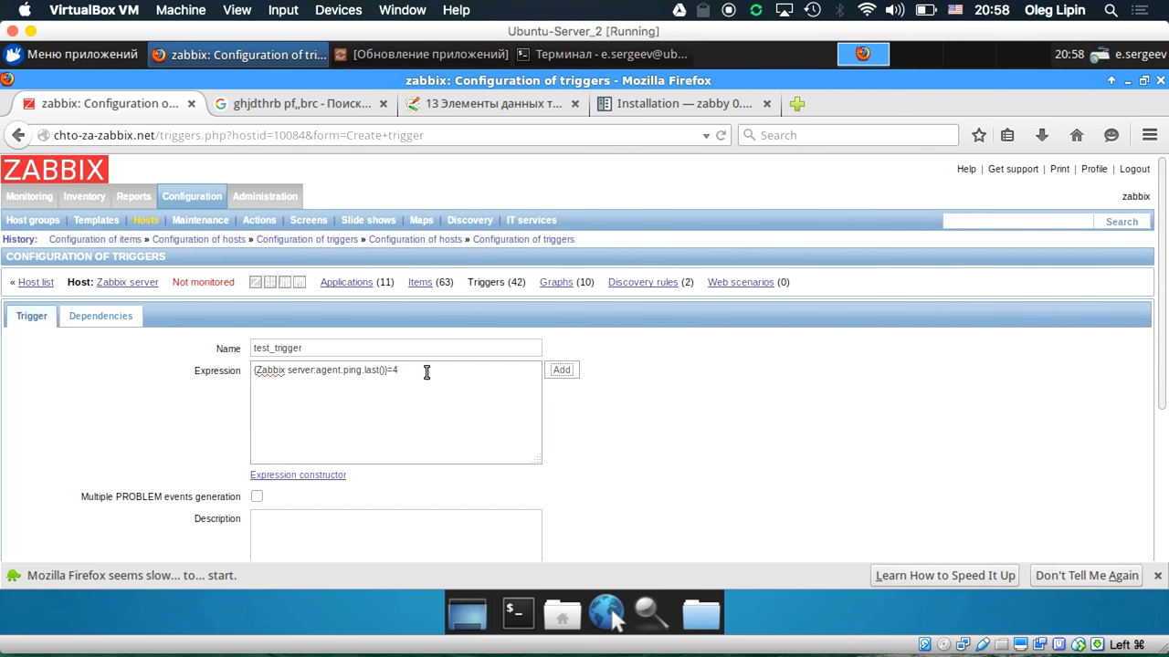
Edit the expression to {Zabbix server:agent.ping.last()}={$PROC.COUNT}.
type("0")
type("pp")
type("OC.")
type("COUNT}")
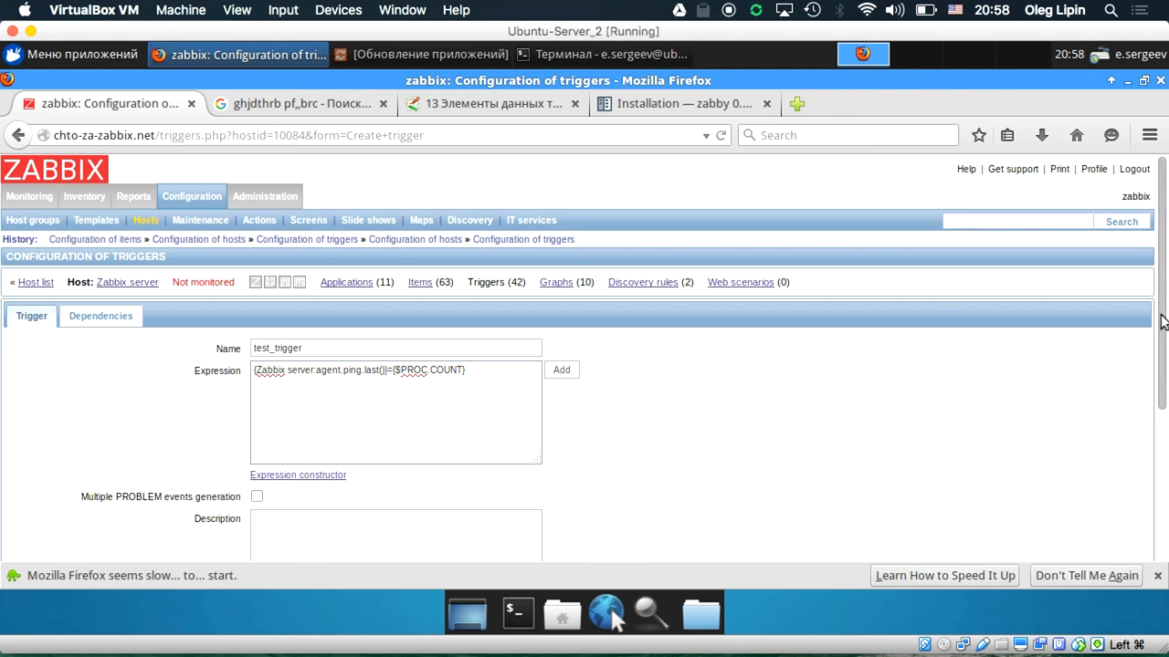
left_click_drag(1152, 319, 1149, 400)
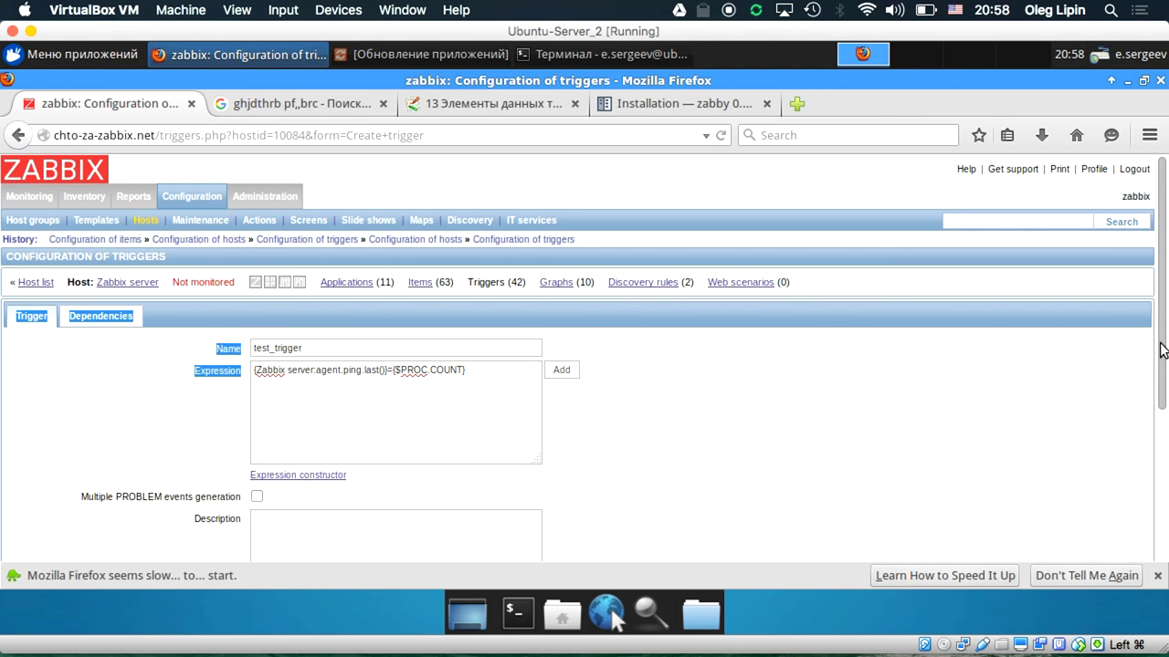
scroll(1163, 349, "down", 3)
scroll(617, 398, "up", 1)
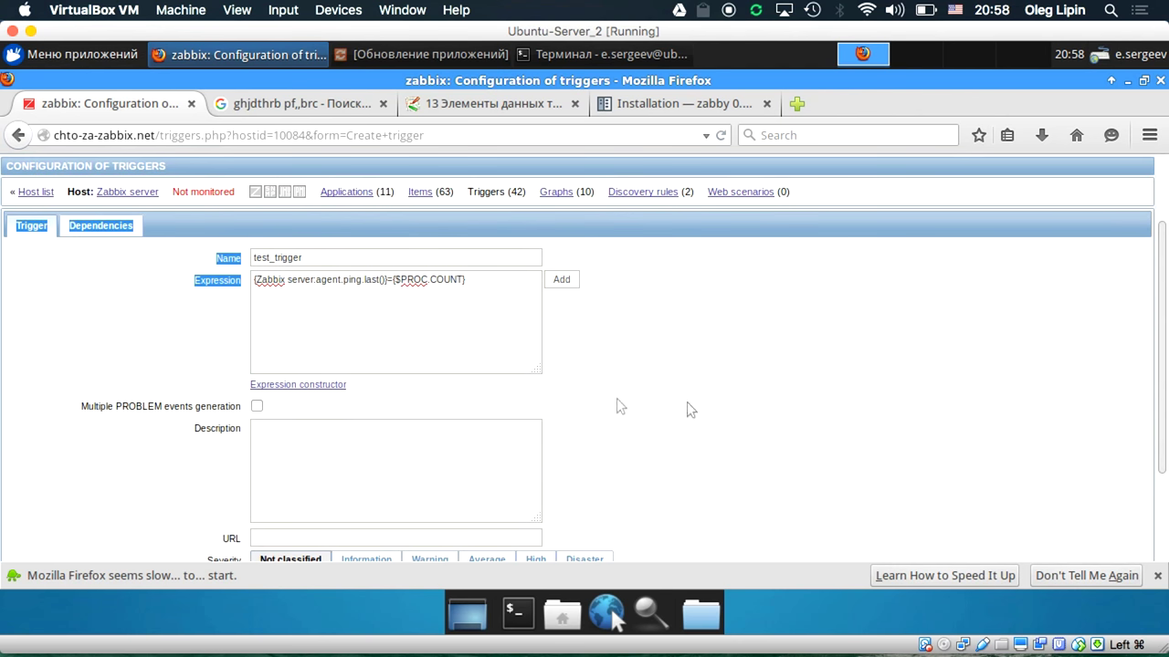
left_click(484, 306)
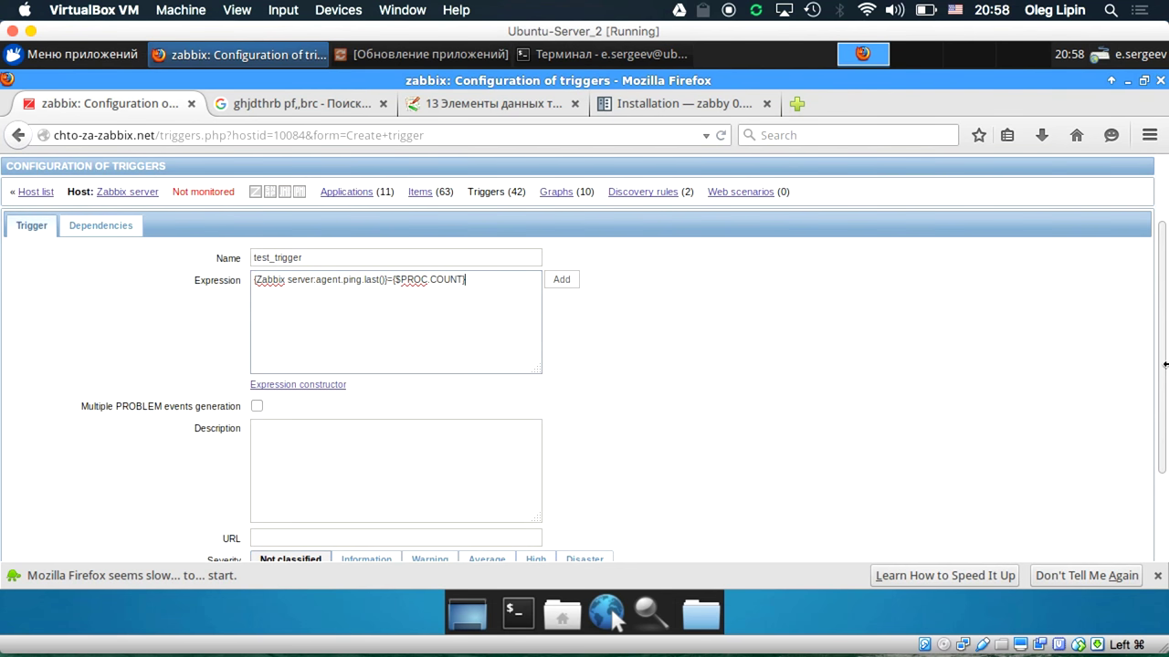
left_click_drag(1164, 365, 1155, 456)
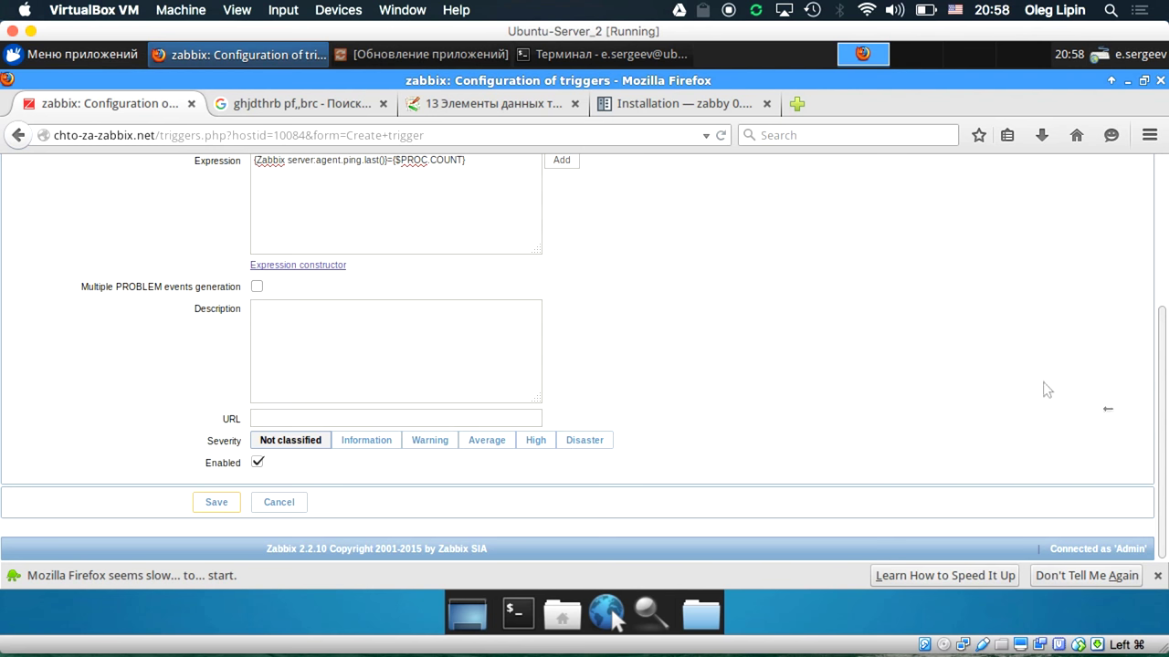
left_click_drag(1162, 456, 1166, 214)
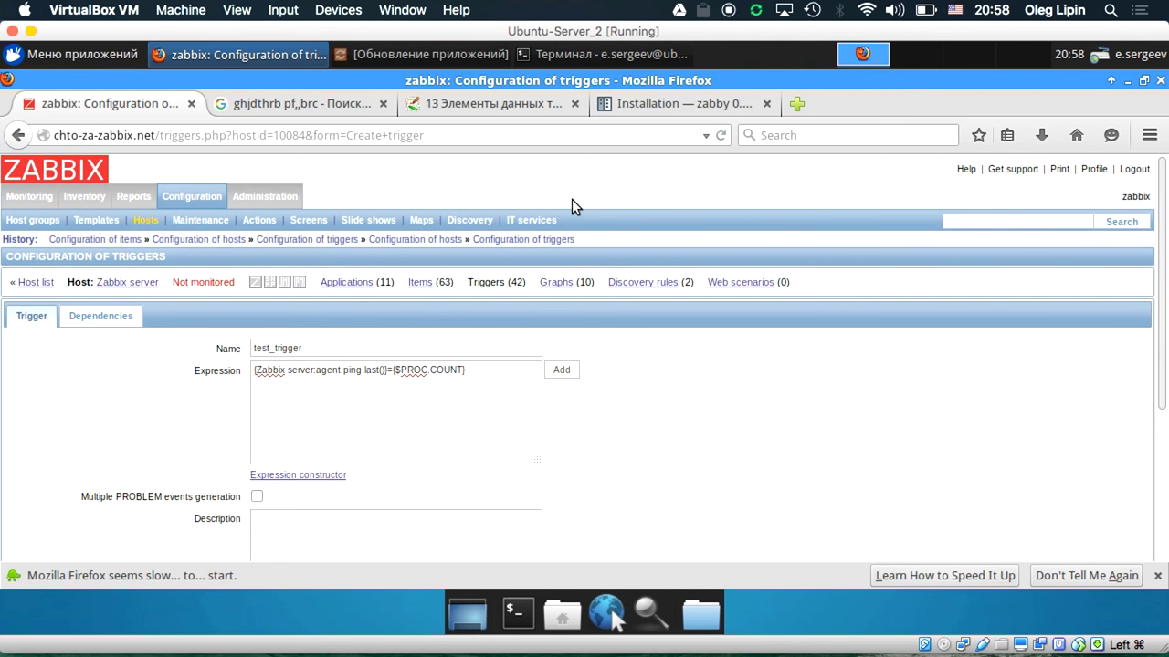
mouse_move(27, 197)
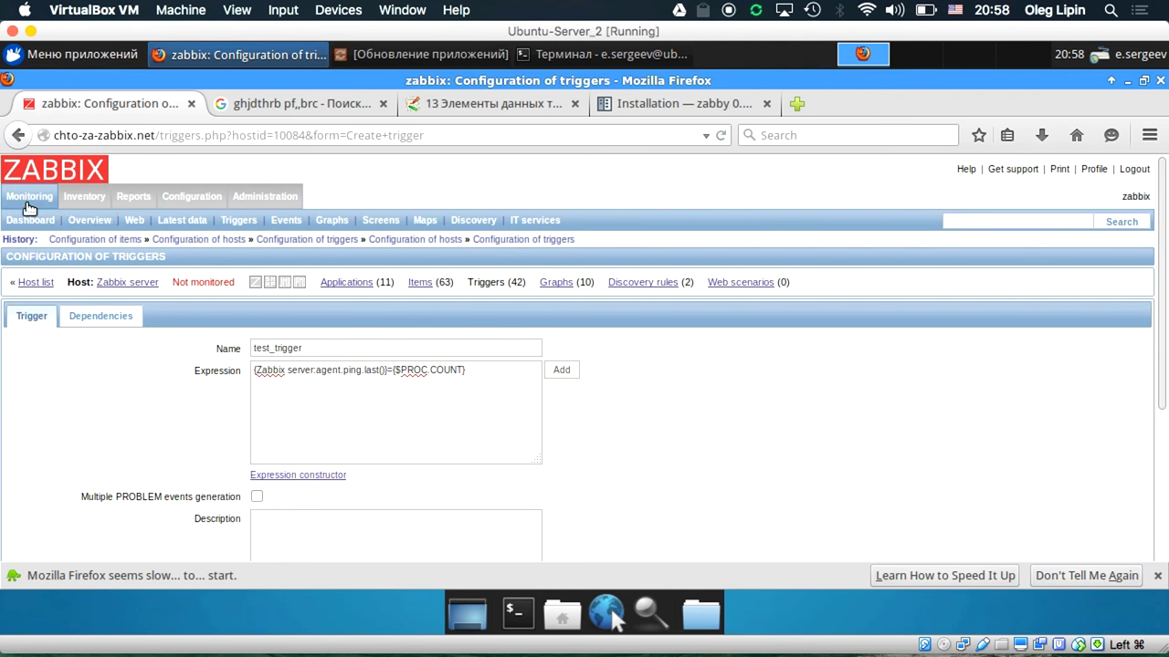
left_click(248, 223)
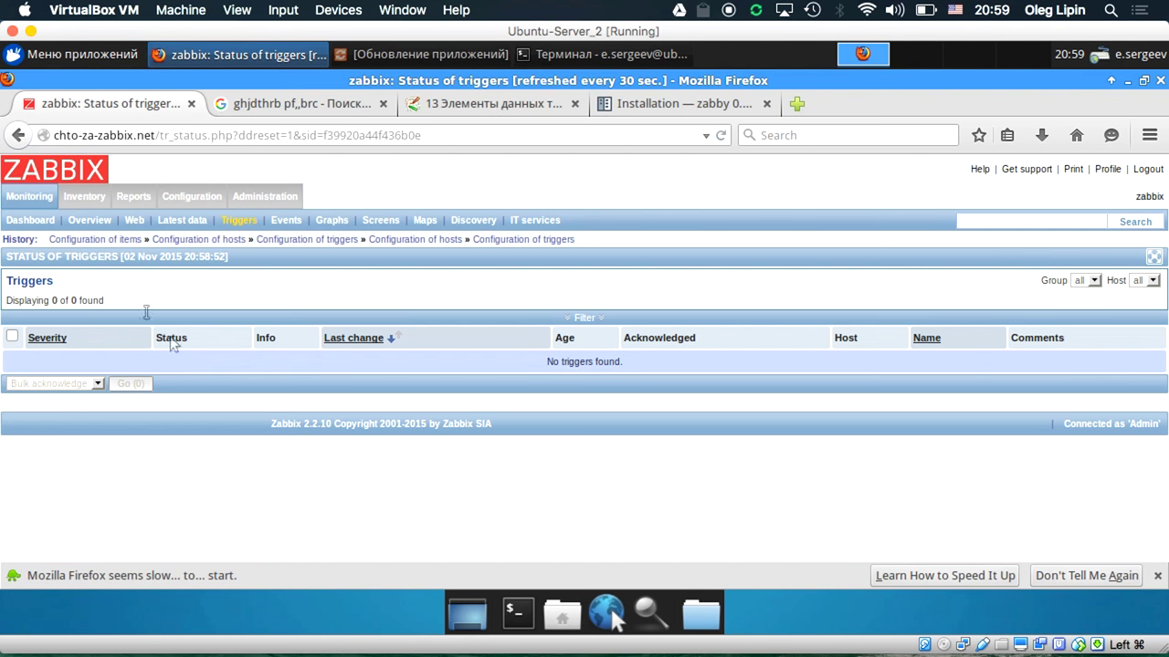
left_click(18, 135)
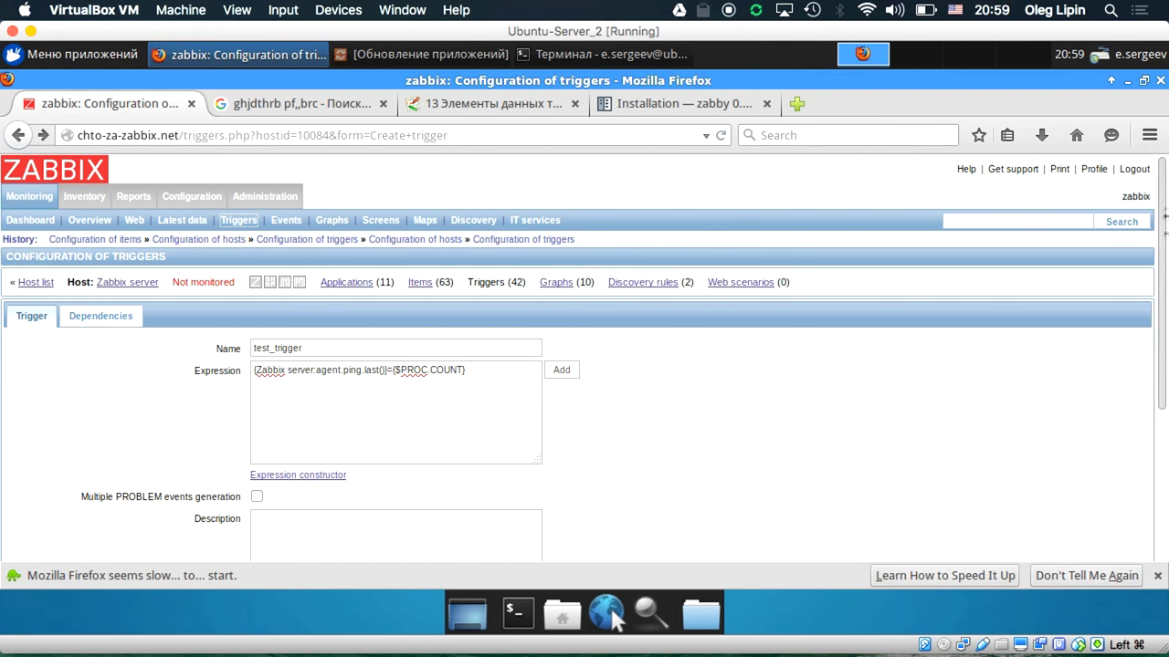
left_click_drag(1161, 219, 1157, 431)
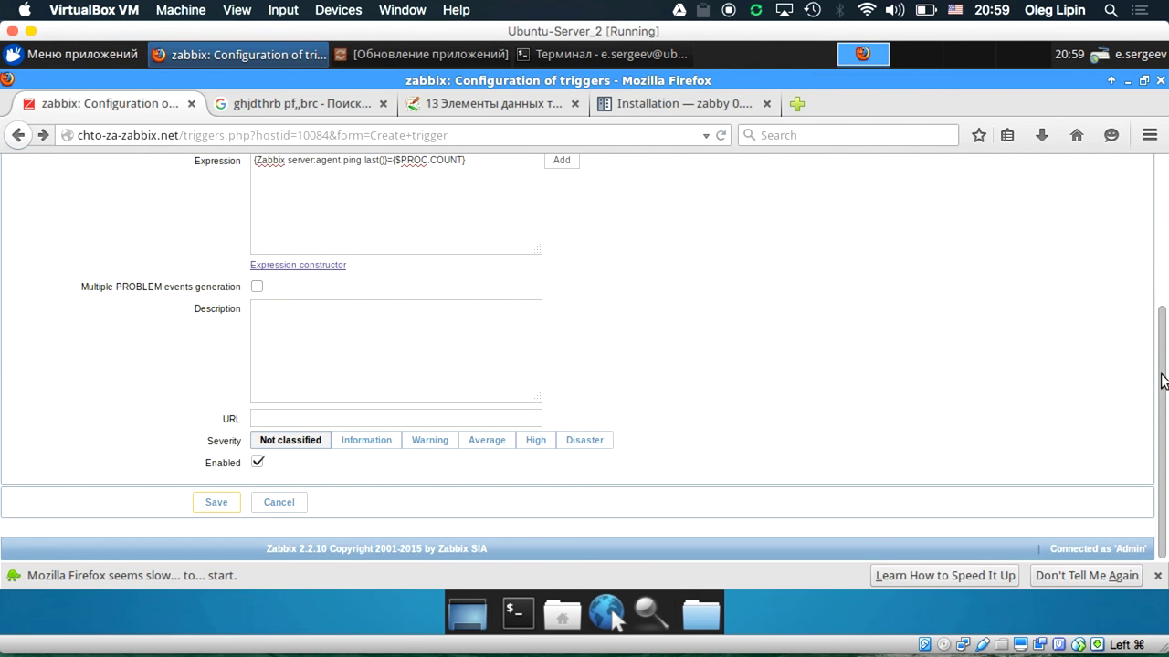
mouse_move(1157, 431)
left_mouse_down()
mouse_move(1157, 228)
mouse_move(1158, 425)
left_mouse_up()
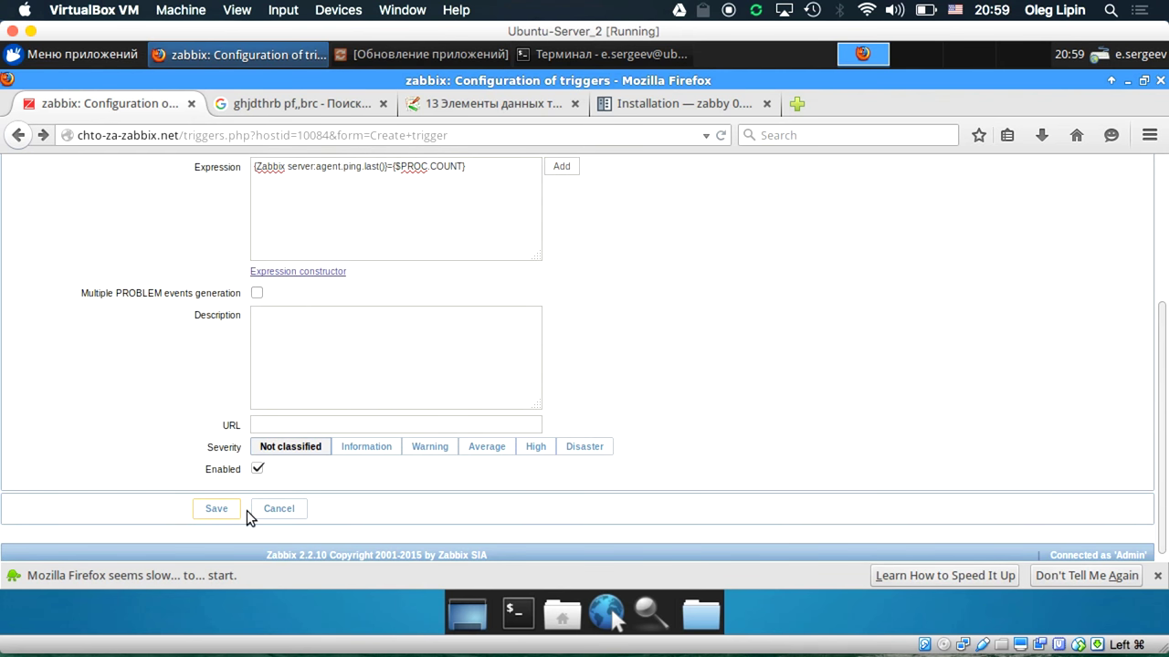
Discard the test_trigger draft and scroll through the Zabbix server's trigger list.
left_click(276, 511)
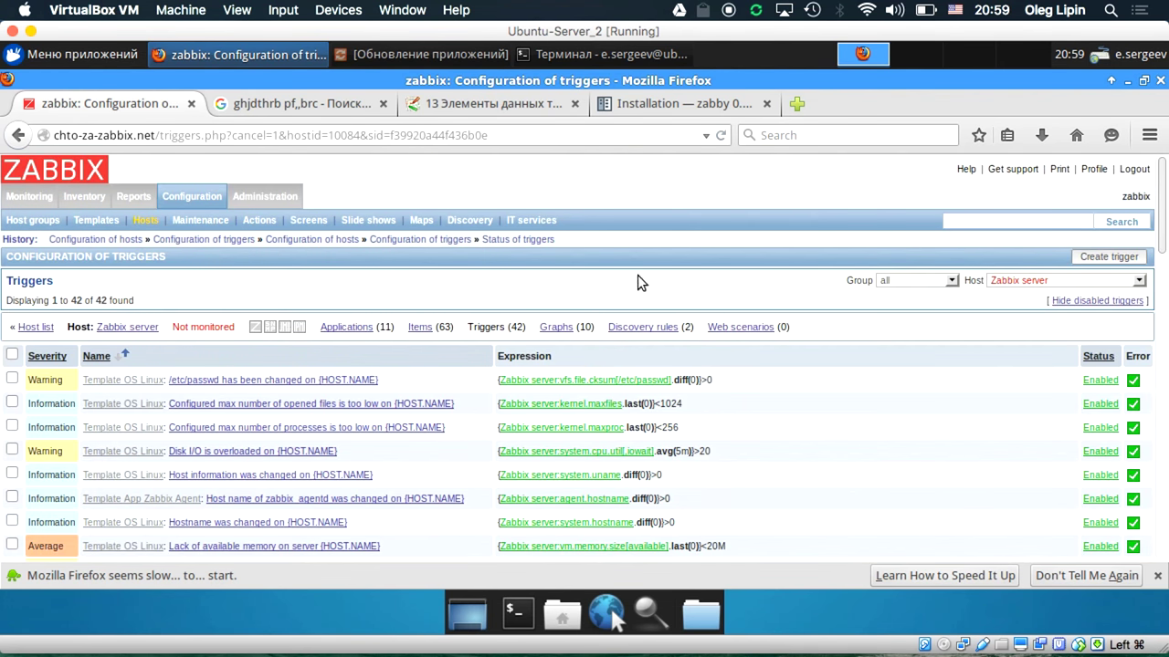
scroll(608, 289, "down", 4)
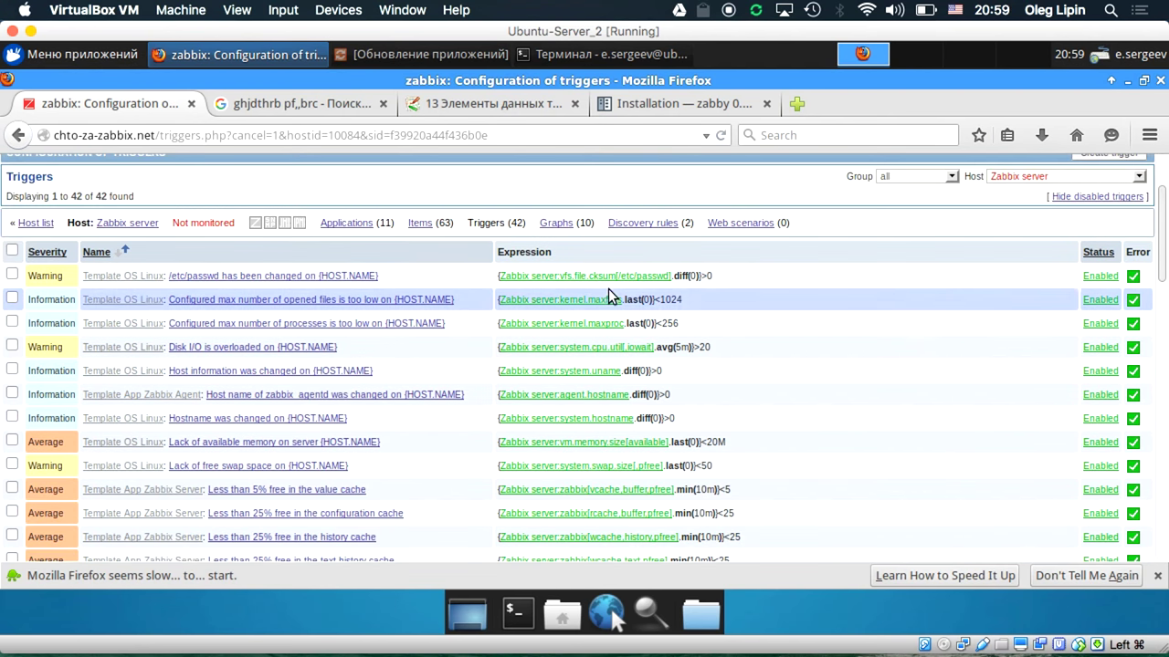
scroll(608, 289, "down", 5)
scroll(608, 289, "up", 4)
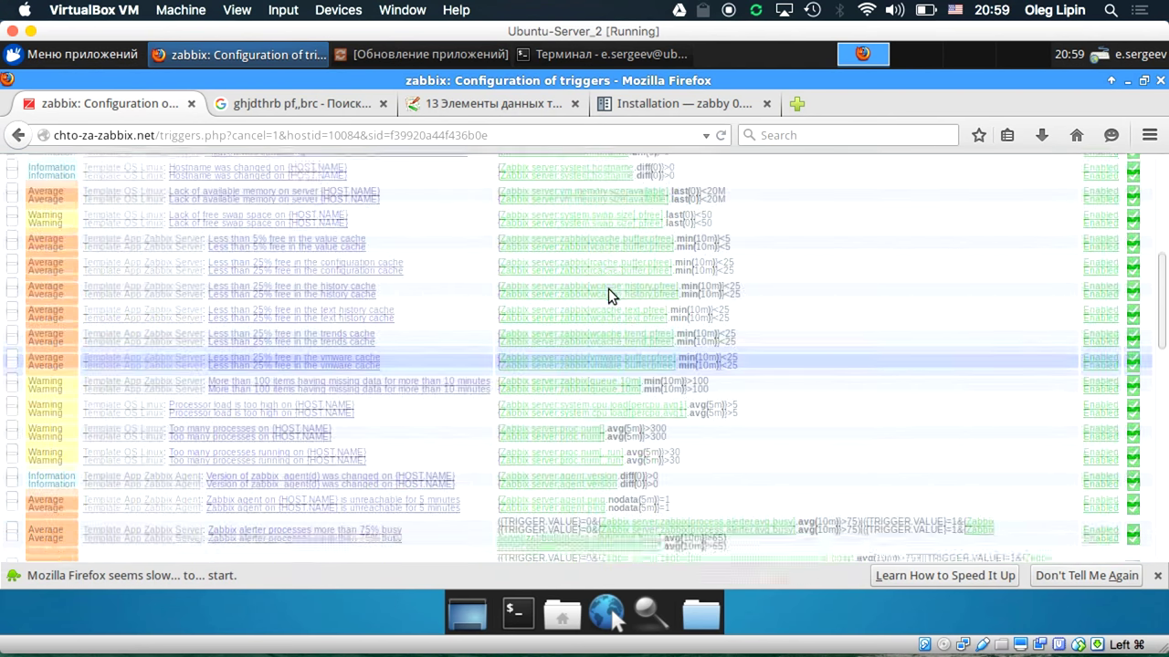
scroll(608, 292, "down", 1)
scroll(608, 293, "up", 1)
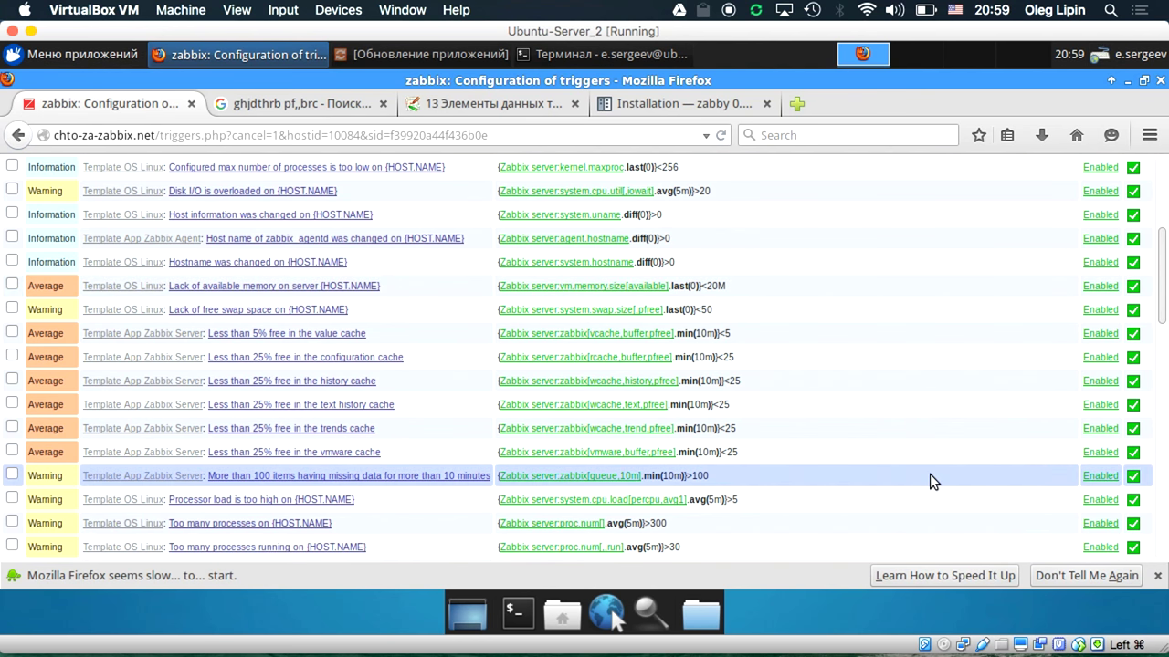
scroll(929, 474, "down", 1)
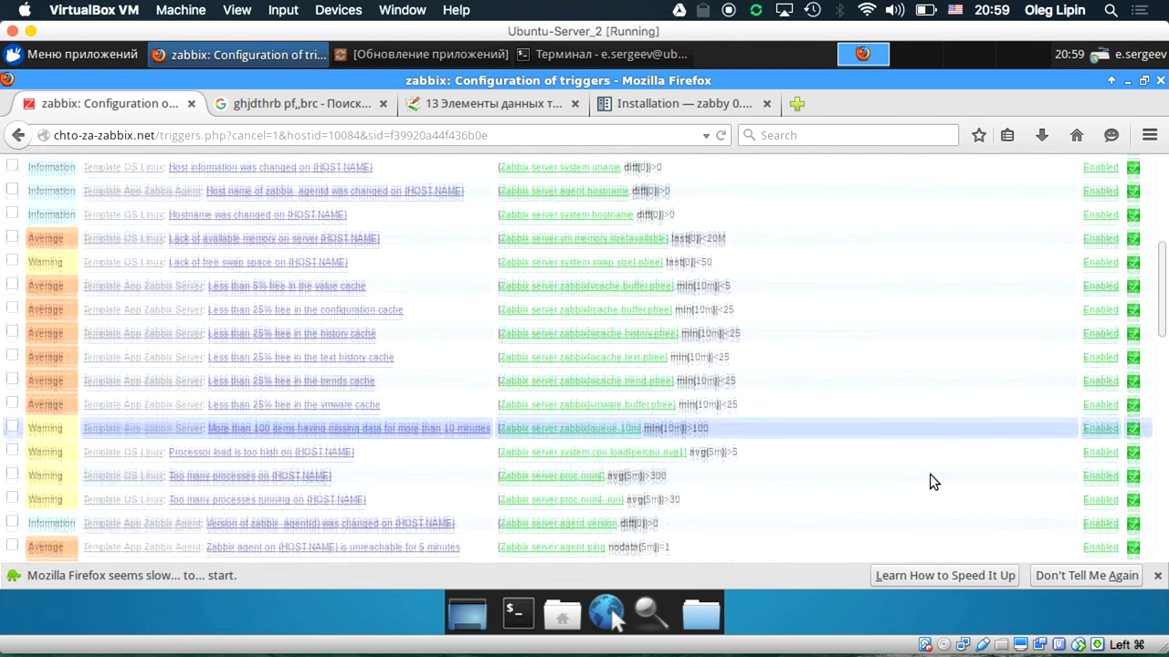
scroll(929, 474, "up", 1)
scroll(929, 474, "up", 1)
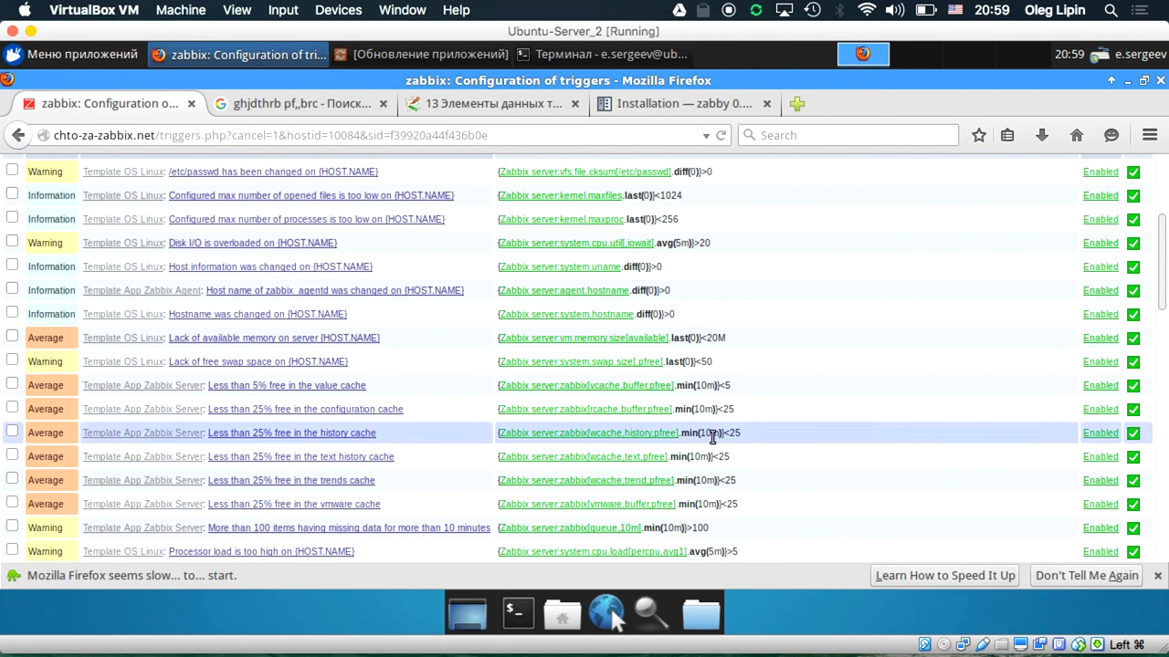
Review the vm.memory.size[available] item settings, then return to the bottom of the triggers list.
left_click(555, 343)
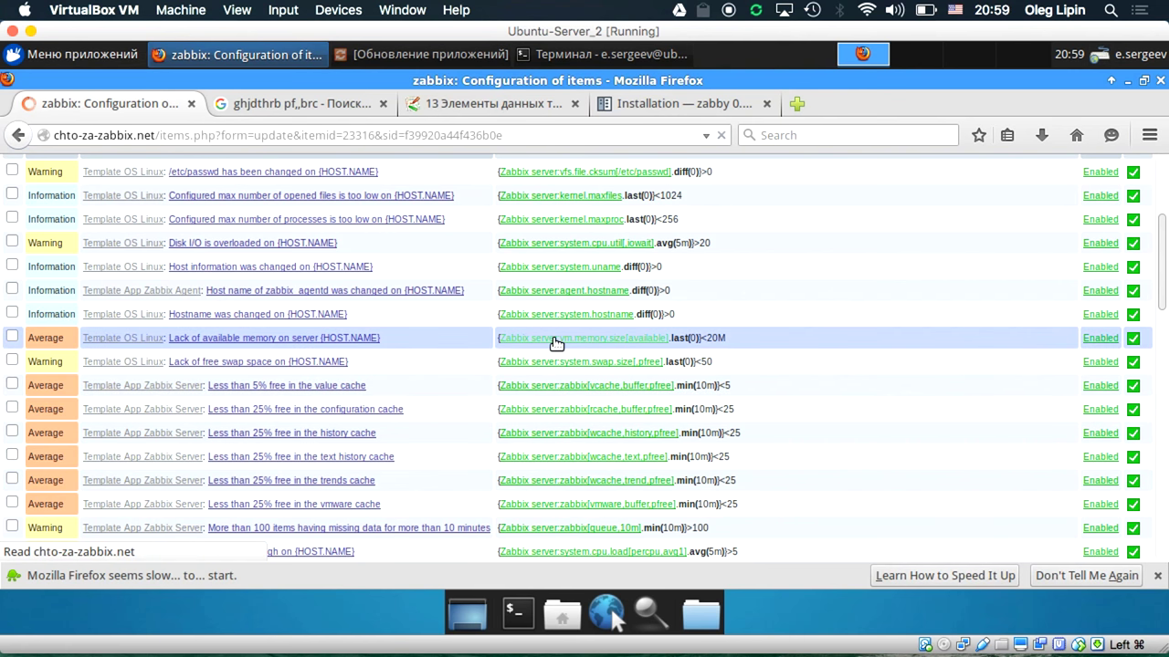
scroll(627, 401, "down", 2)
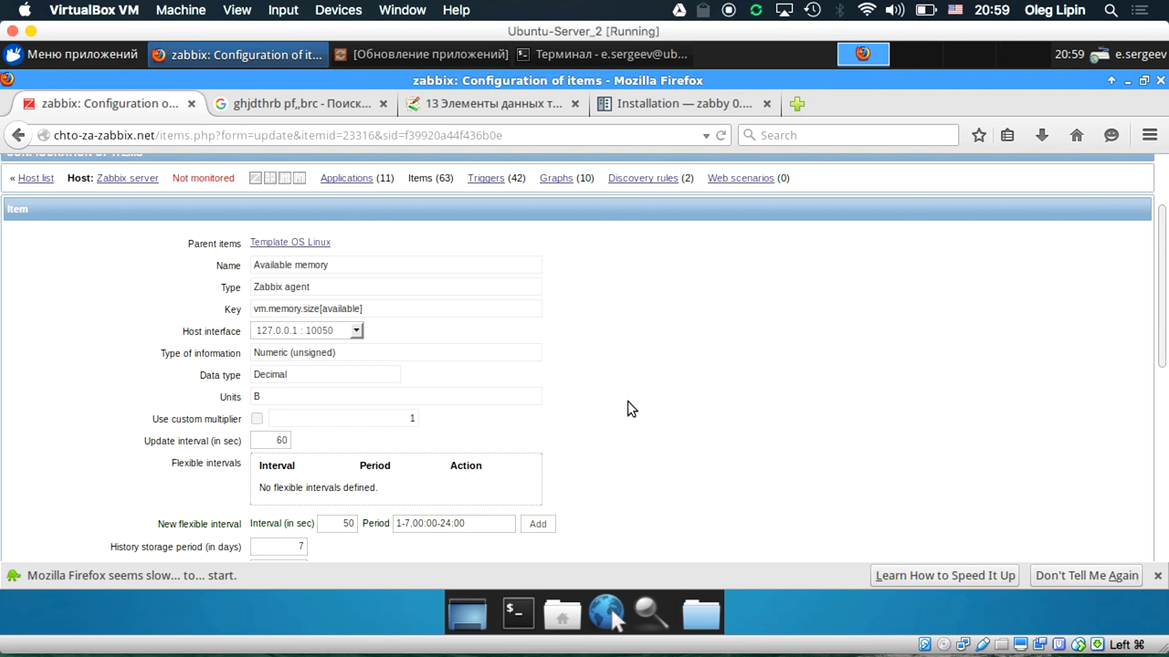
scroll(627, 400, "down", 2)
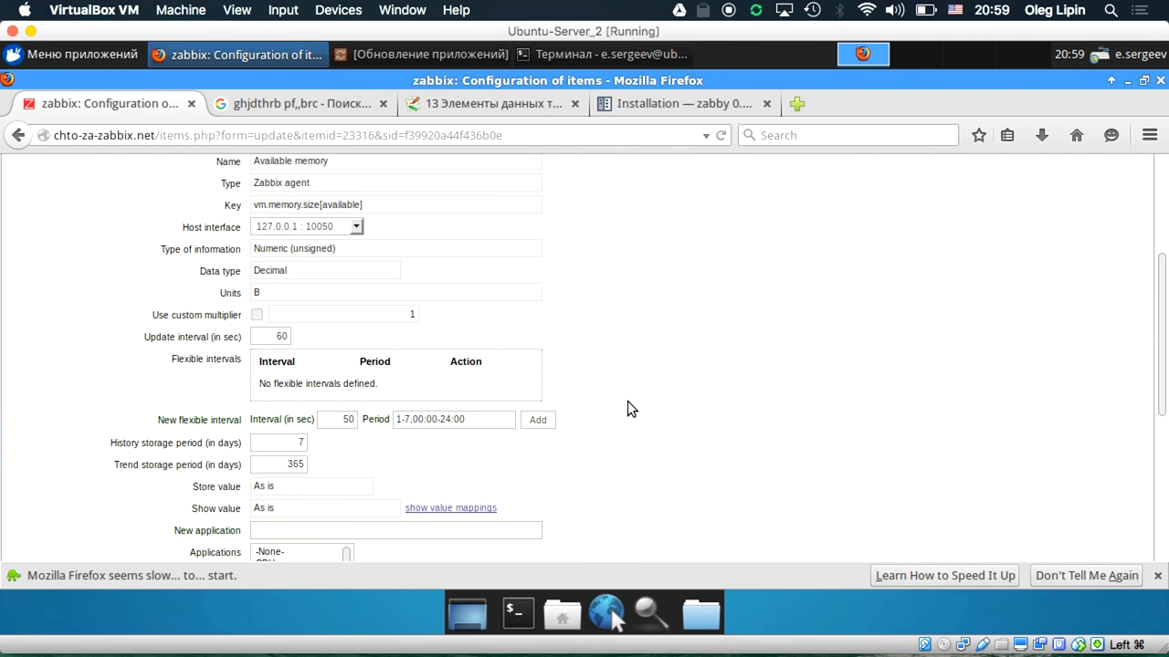
scroll(627, 401, "up", 2)
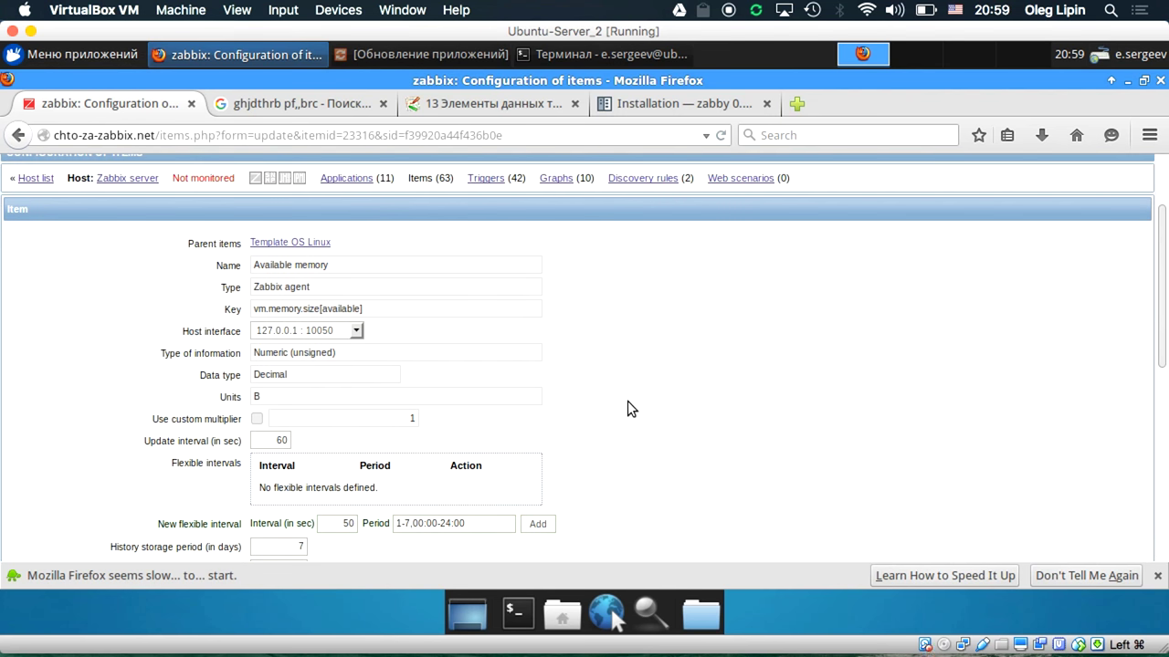
scroll(628, 401, "down", 6)
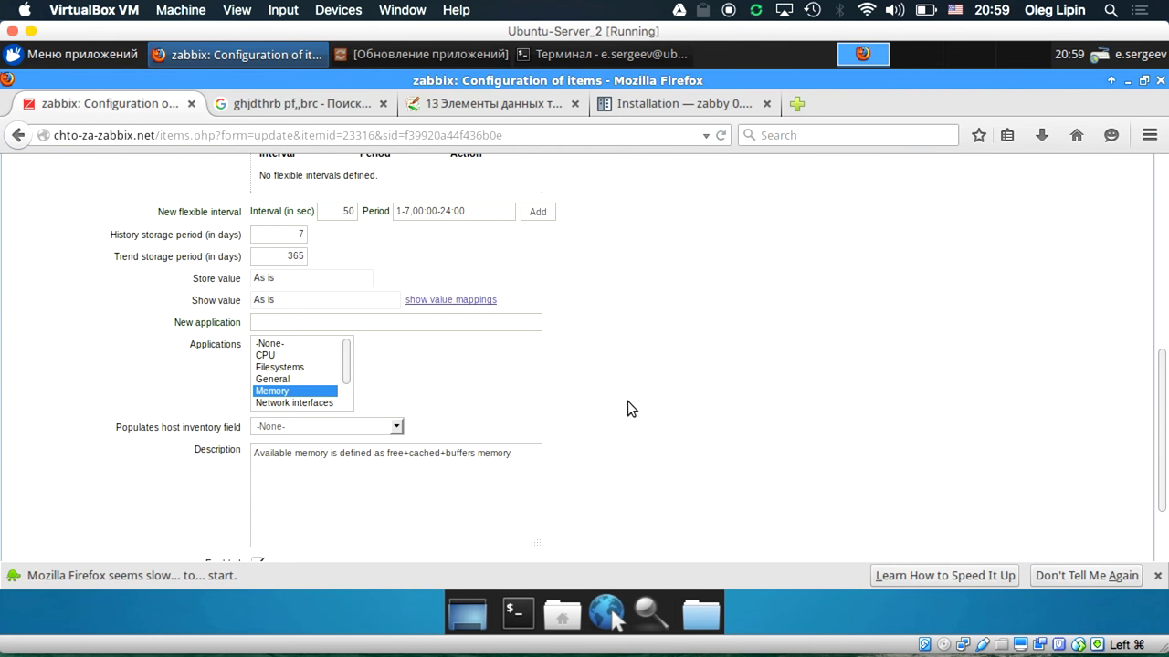
scroll(627, 401, "down", 1)
scroll(627, 408, "down", 1)
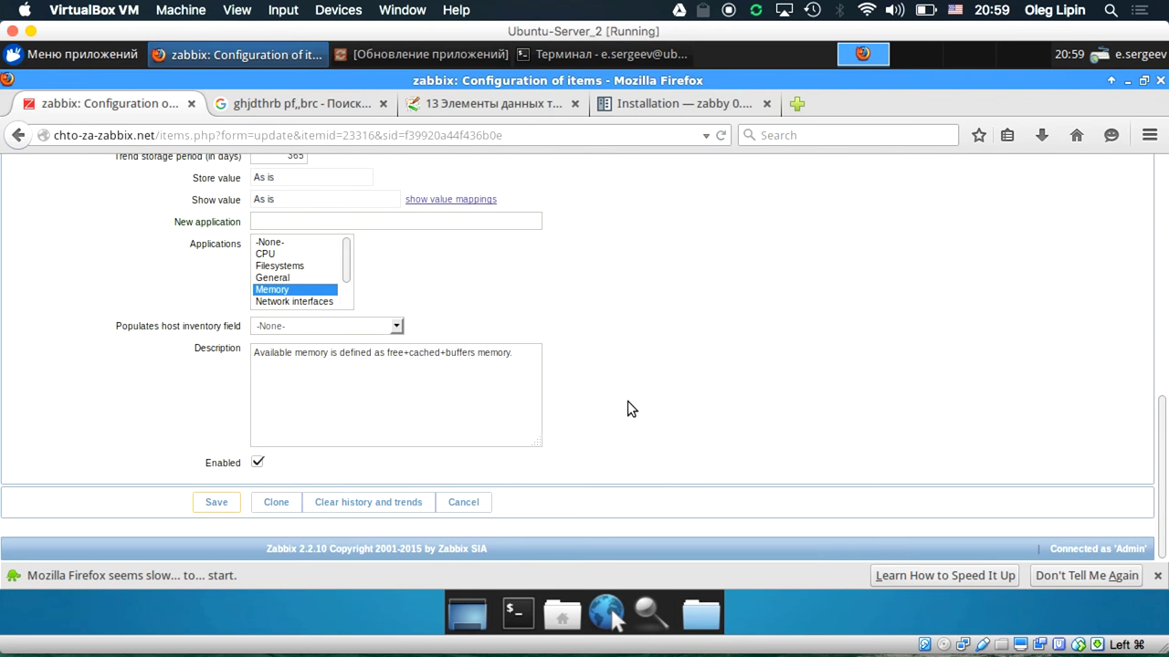
left_click(18, 135)
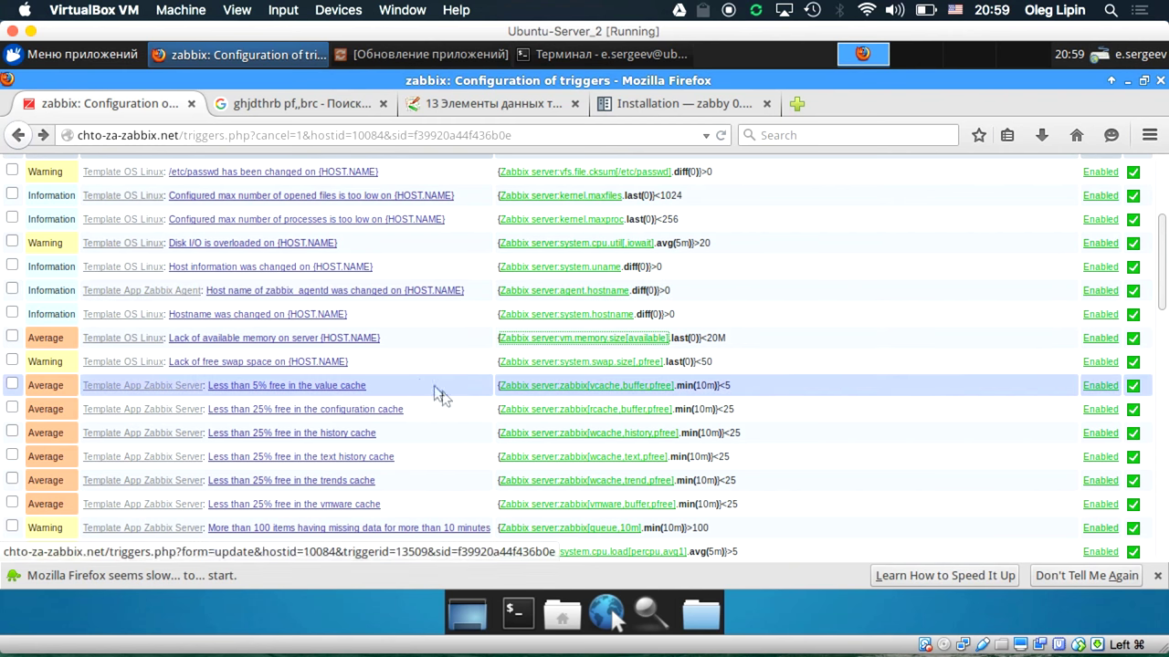
left_click(423, 435)
scroll(422, 434, "down", 10)
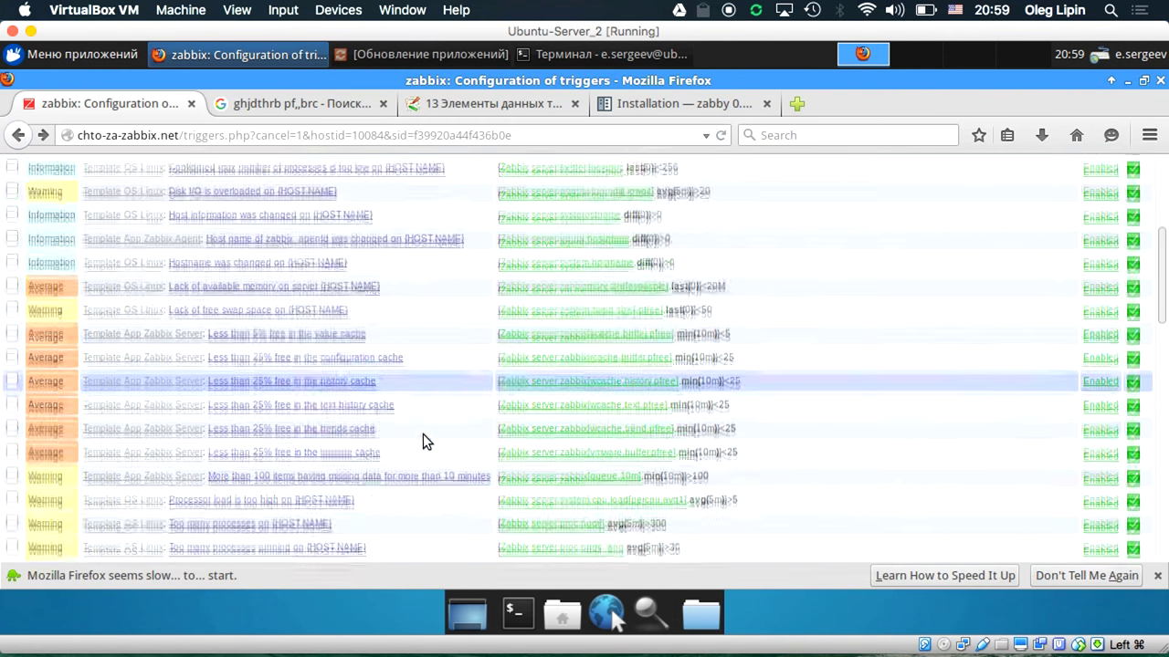
scroll(422, 434, "down", 5)
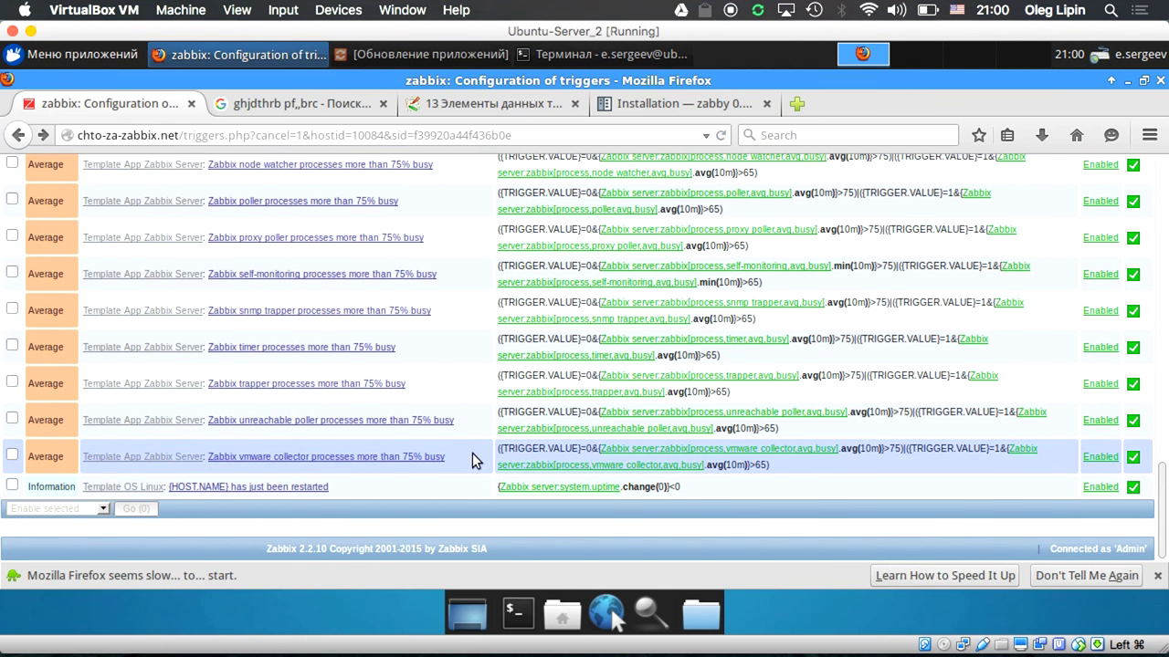
Open the 'Zabbix vmware collector processes more than 75% busy' trigger and inspect its expression.
left_click(429, 458)
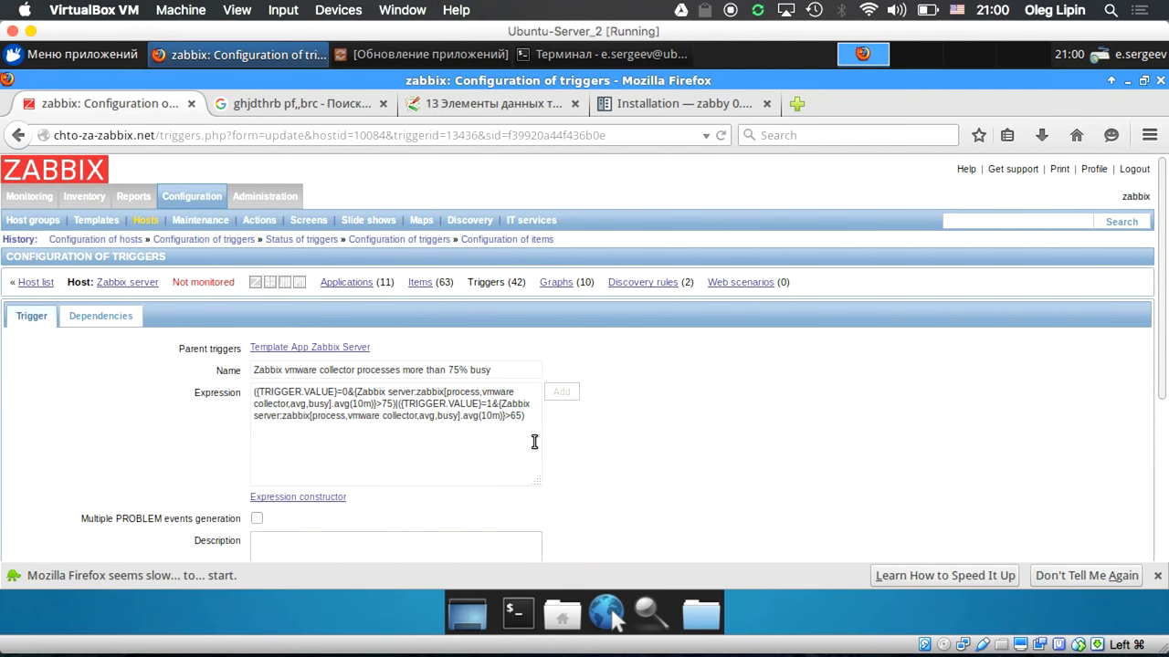
left_click(535, 422)
scroll(718, 440, "down", 5)
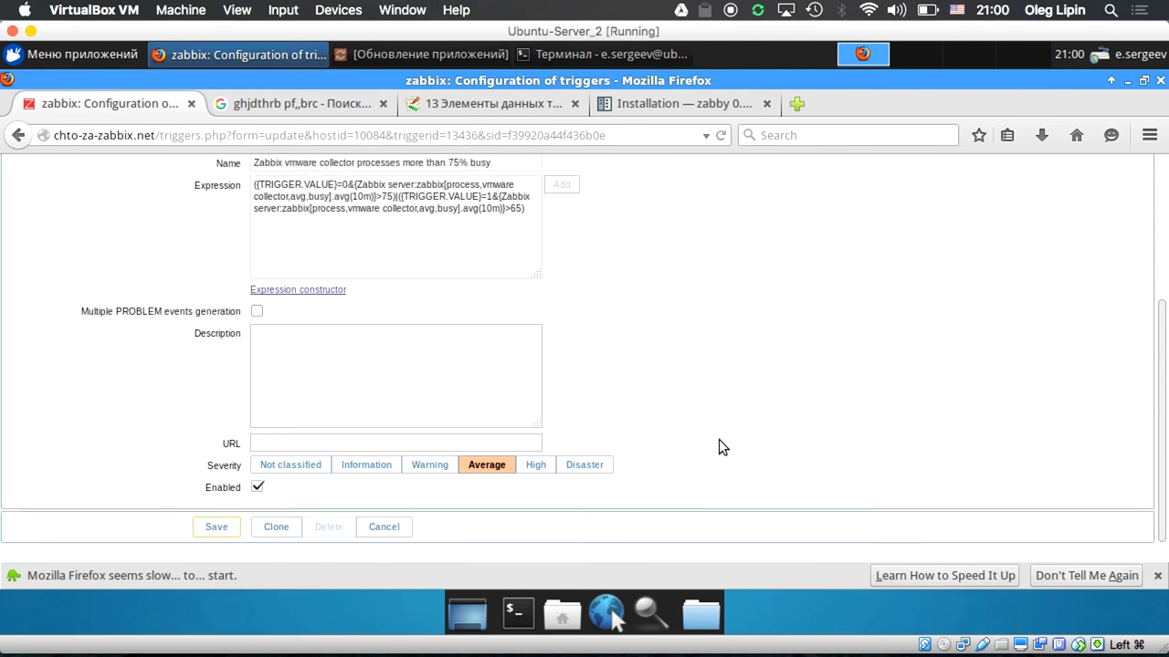
scroll(719, 447, "up", 5)
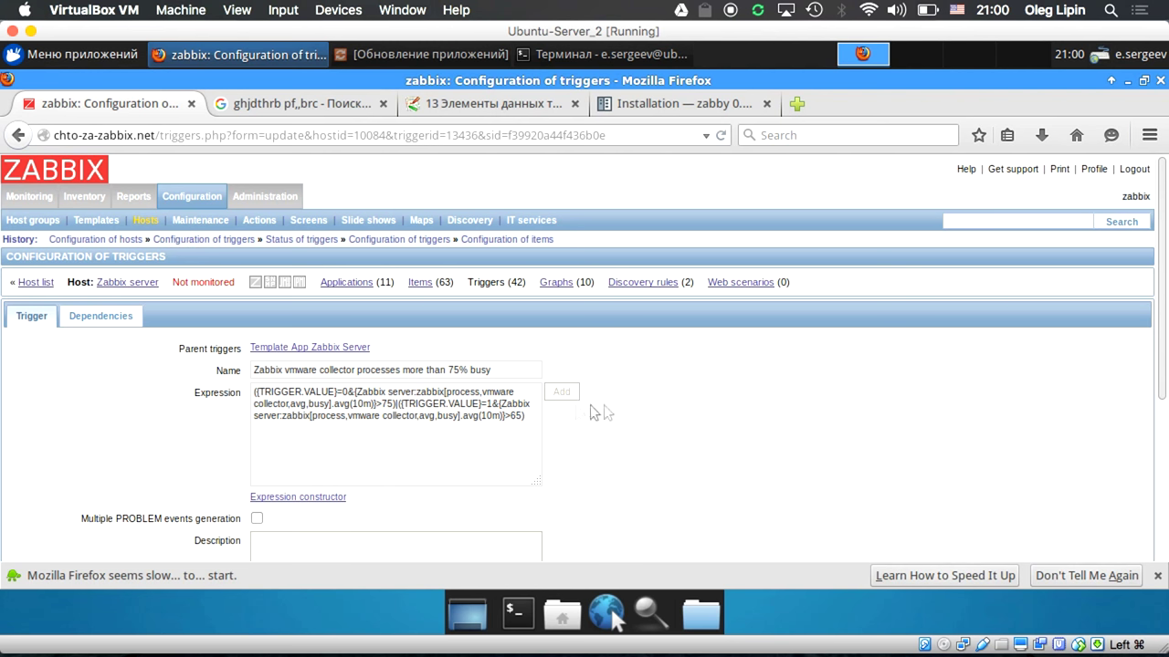
Close the search results, data items article and Installation documentation Firefox tabs.
left_click(383, 103)
left_click(384, 103)
left_click(354, 104)
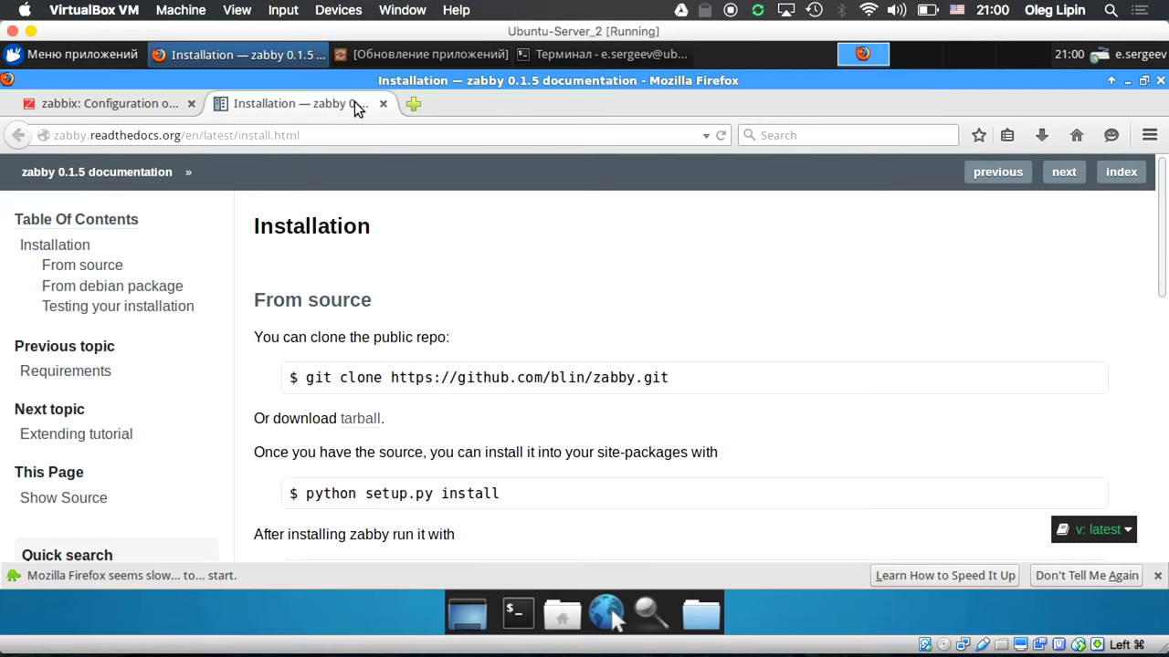
left_click(389, 103)
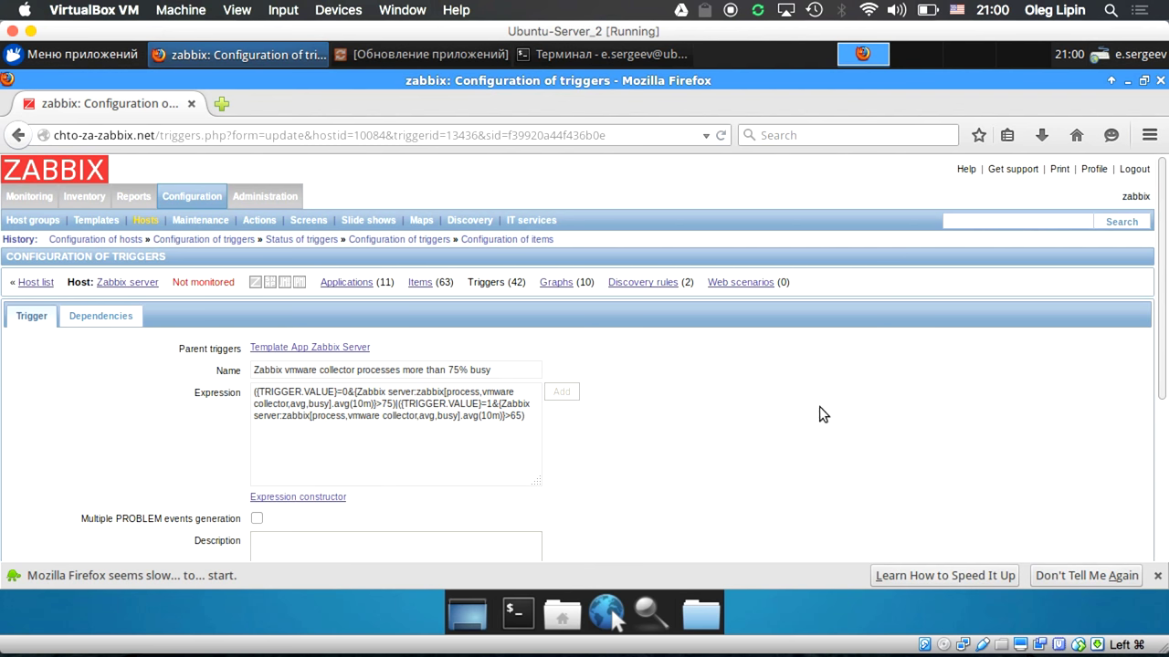
Bring the Terminal showing the zabbix_get help output to the front.
left_click(414, 52)
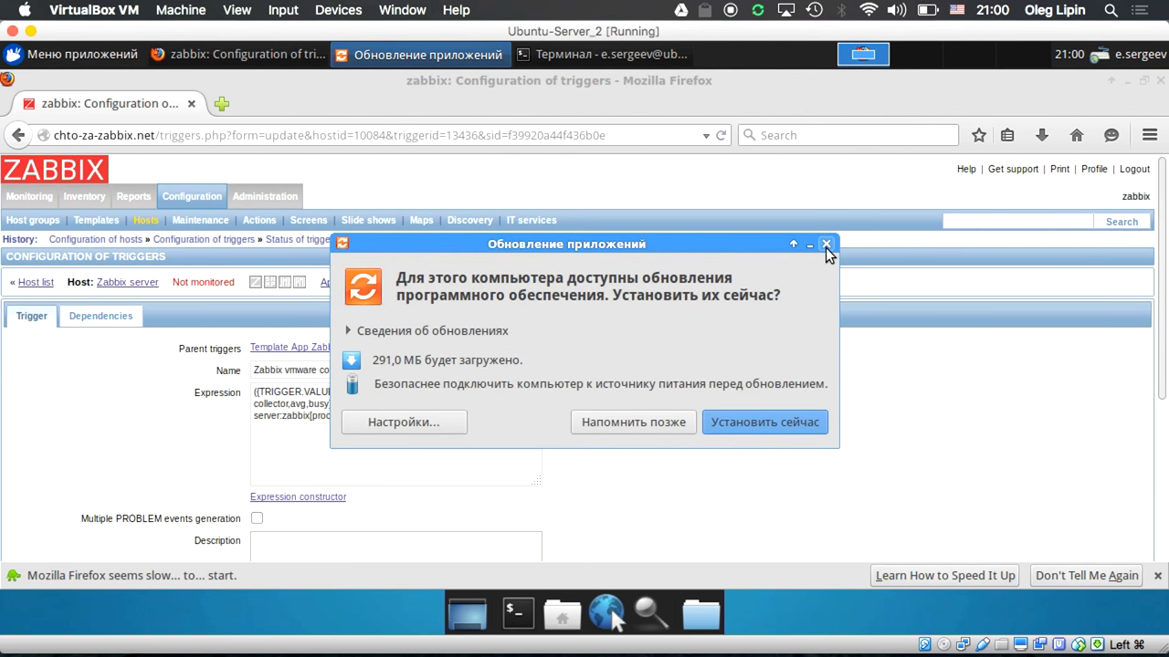
left_click(609, 55)
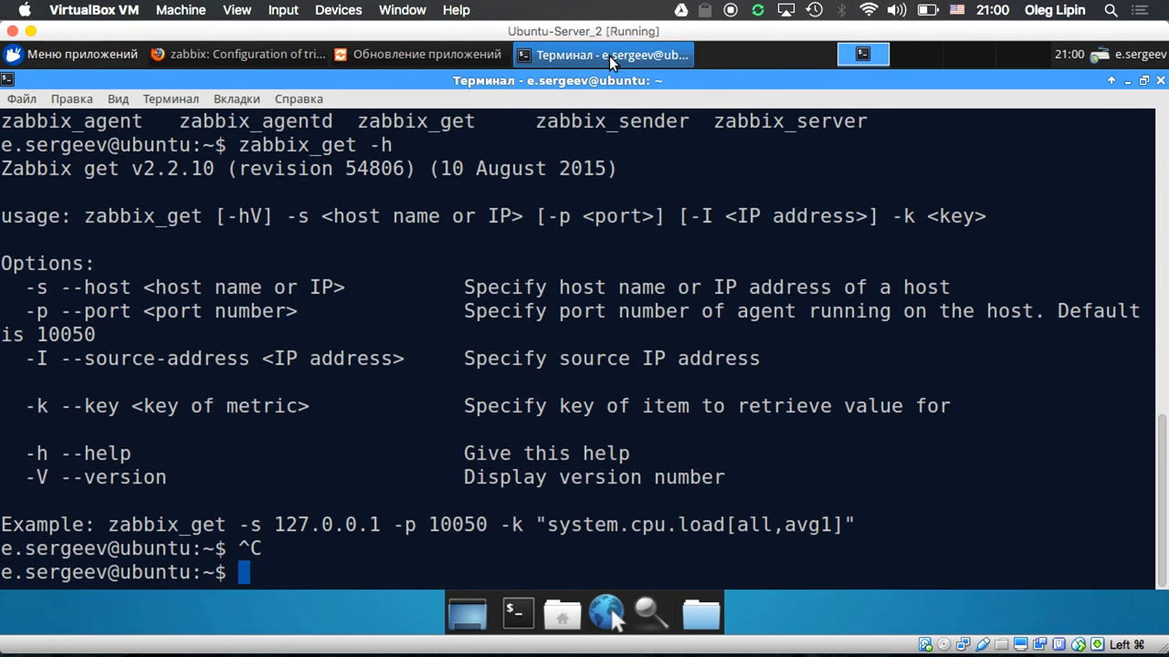
type("e")
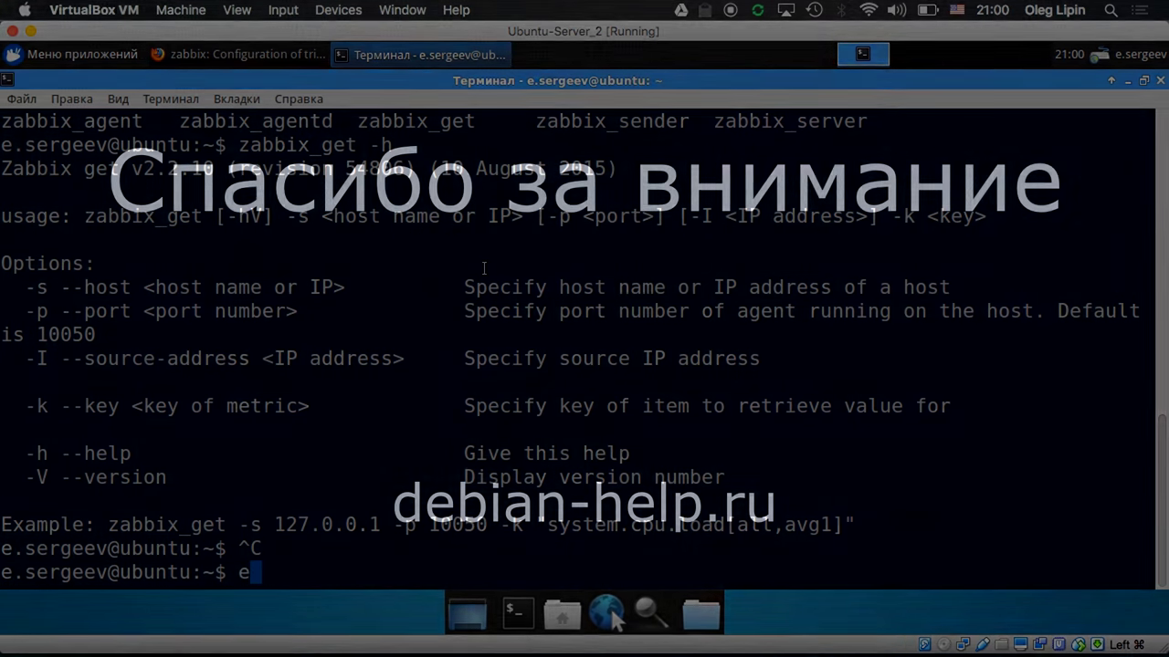